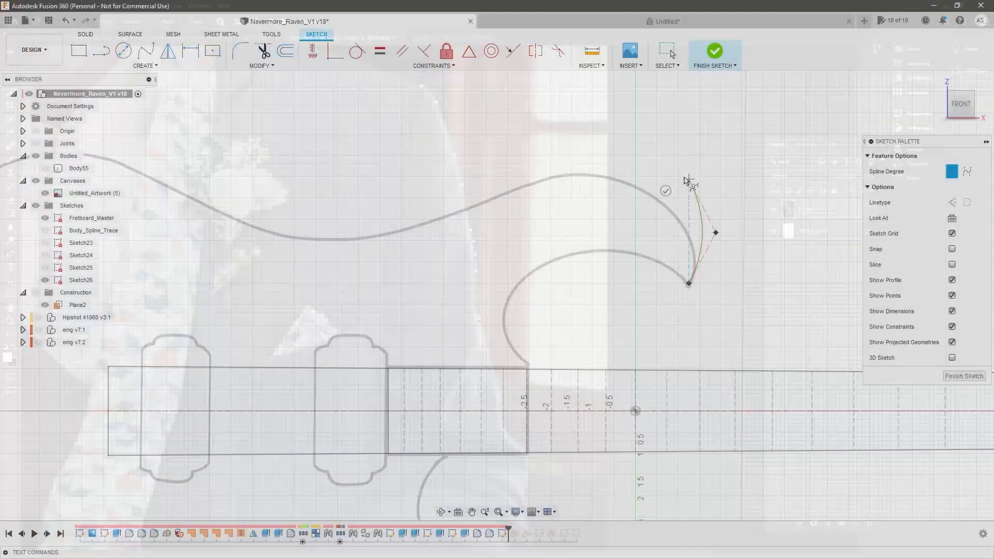
# Draw a control point spline from the upper horn's tip along the body outline's upper edge, ending above the dip.
pyautogui.click(624, 151)
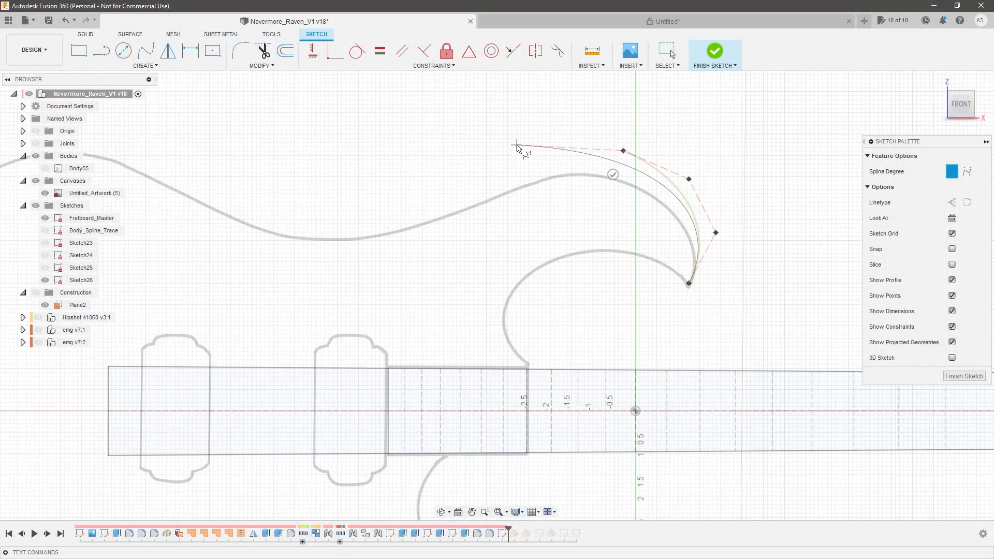
pyautogui.click(525, 146)
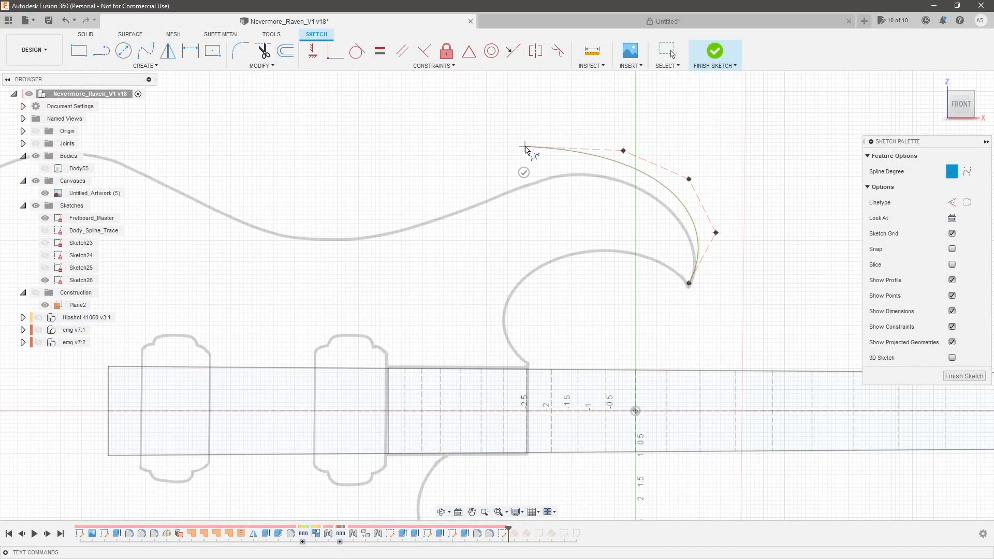
pyautogui.click(440, 187)
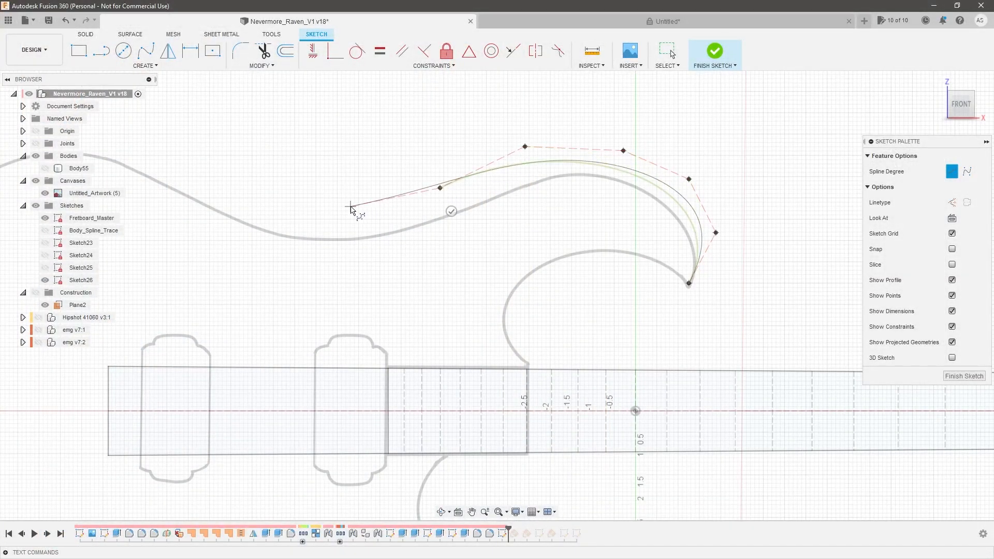
pyautogui.click(351, 206)
pyautogui.doubleClick(310, 195)
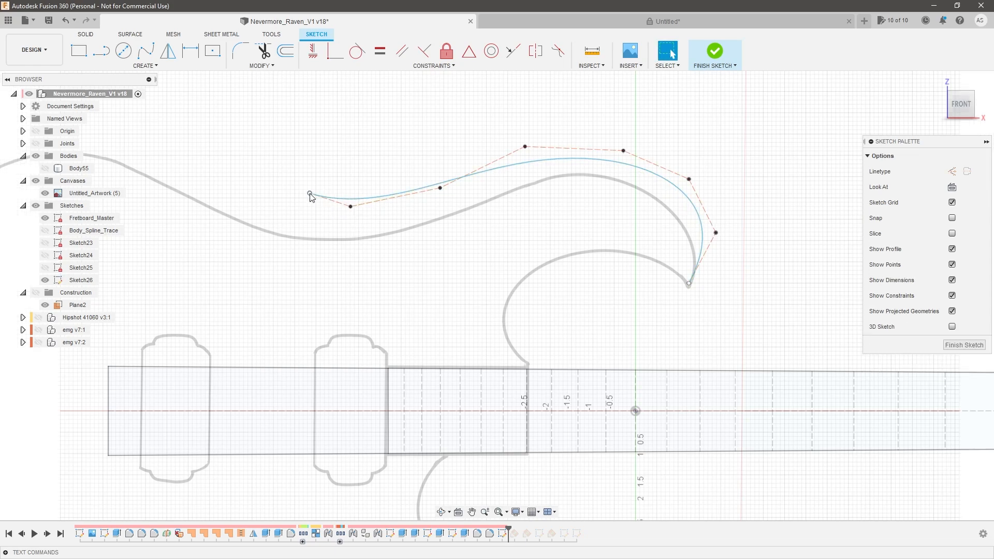
# Reposition the spline's control points so the curve follows the horn and upper body edge of the canvas artwork.
pyautogui.scroll(2, 728, 239)
pyautogui.moveTo(711, 231); pyautogui.dragTo(684, 287)
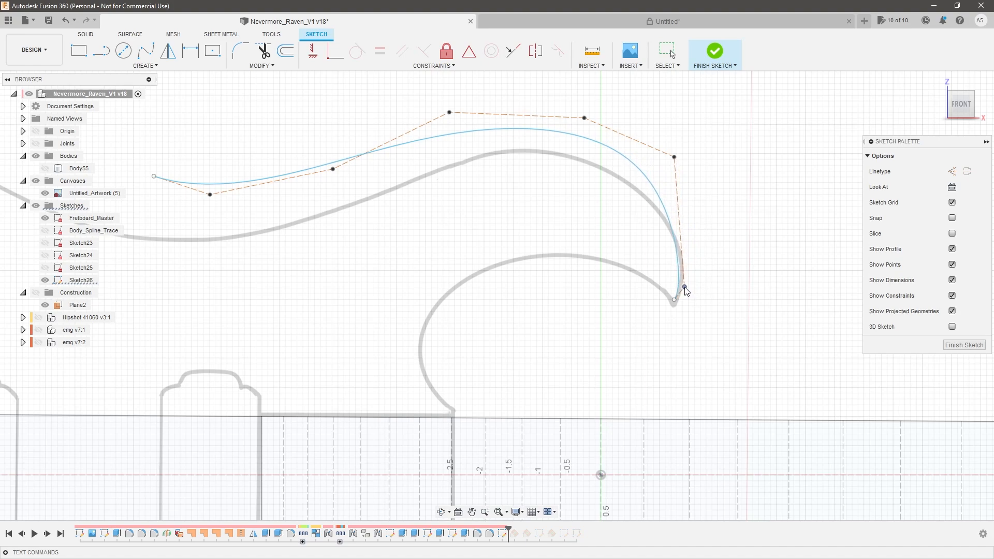
pyautogui.moveTo(673, 157); pyautogui.dragTo(686, 221)
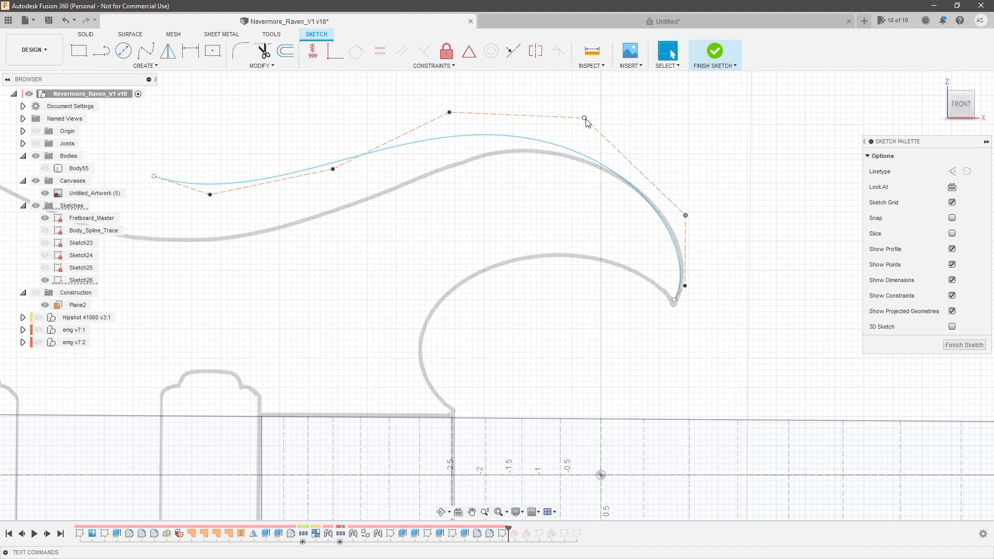
pyautogui.moveTo(449, 112); pyautogui.dragTo(479, 158)
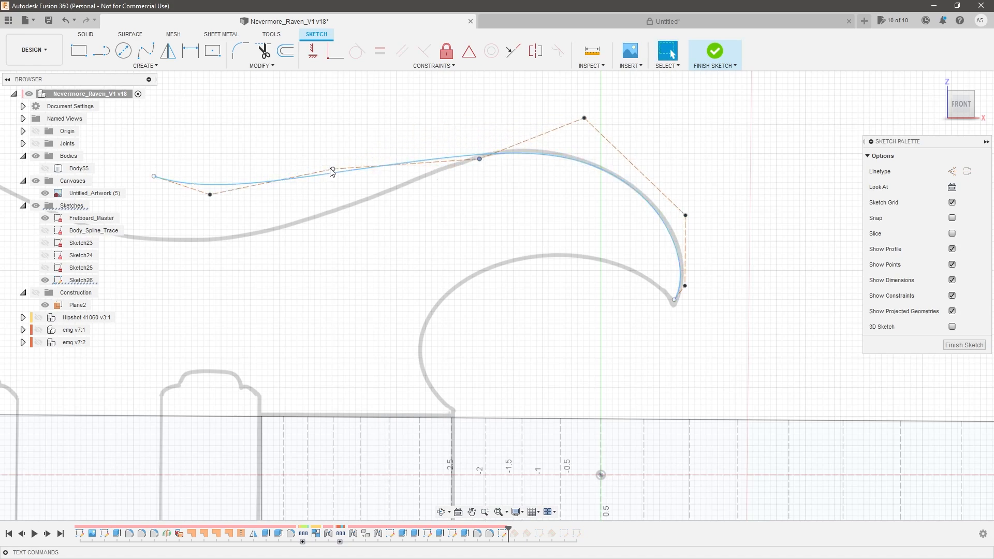
pyautogui.moveTo(216, 198); pyautogui.dragTo(216, 298)
pyautogui.moveTo(332, 169); pyautogui.dragTo(402, 175)
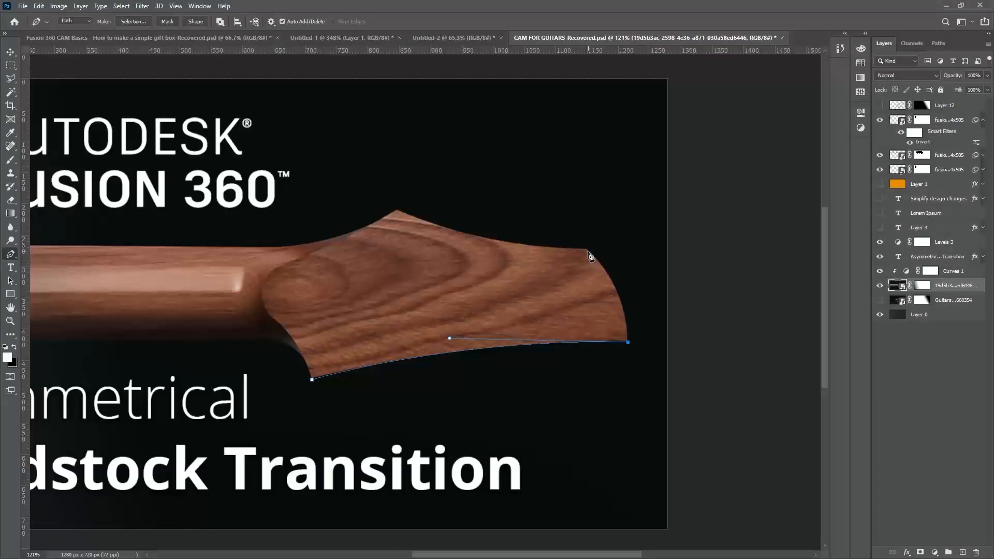
# In Photoshop, continue the Pen path around the headstock's curved end and along its upper edge to the peak.
pyautogui.moveTo(588, 251); pyautogui.dragTo(549, 219)
pyautogui.keyDown('alt'); pyautogui.click(588, 251); pyautogui.keyUp('alt')
pyautogui.moveTo(400, 213); pyautogui.dragTo(288, 169)
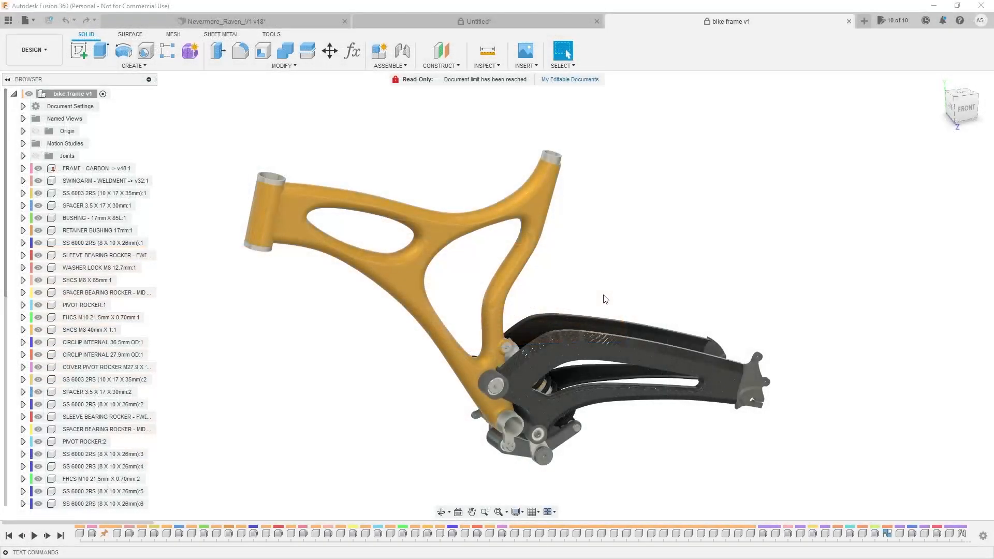
pyautogui.keyDown('shift'); pyautogui.moveTo(601, 291); pyautogui.dragTo(691, 285, button='middle'); pyautogui.keyUp('shift')
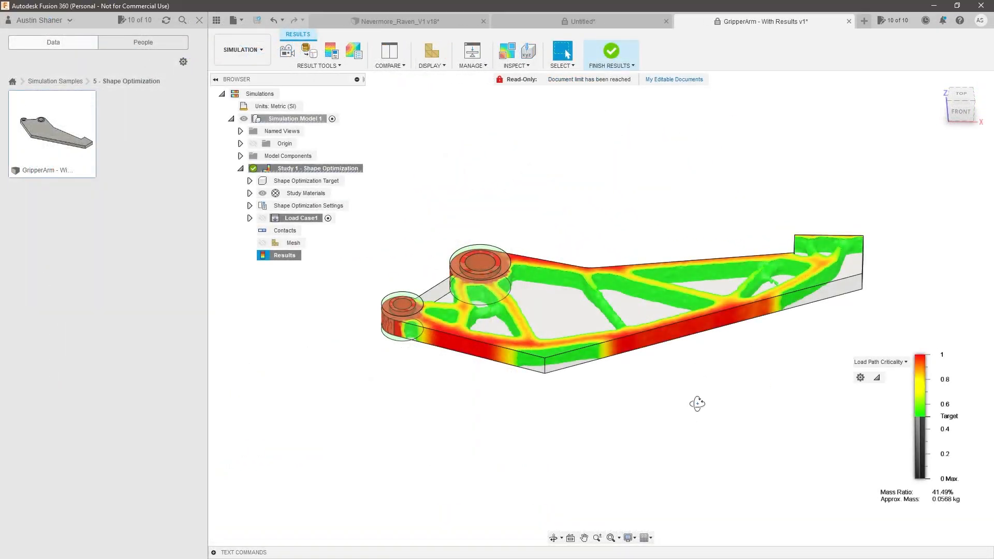
pyautogui.keyDown('shift'); pyautogui.moveTo(697, 404); pyautogui.dragTo(745, 403, button='middle'); pyautogui.keyUp('shift')
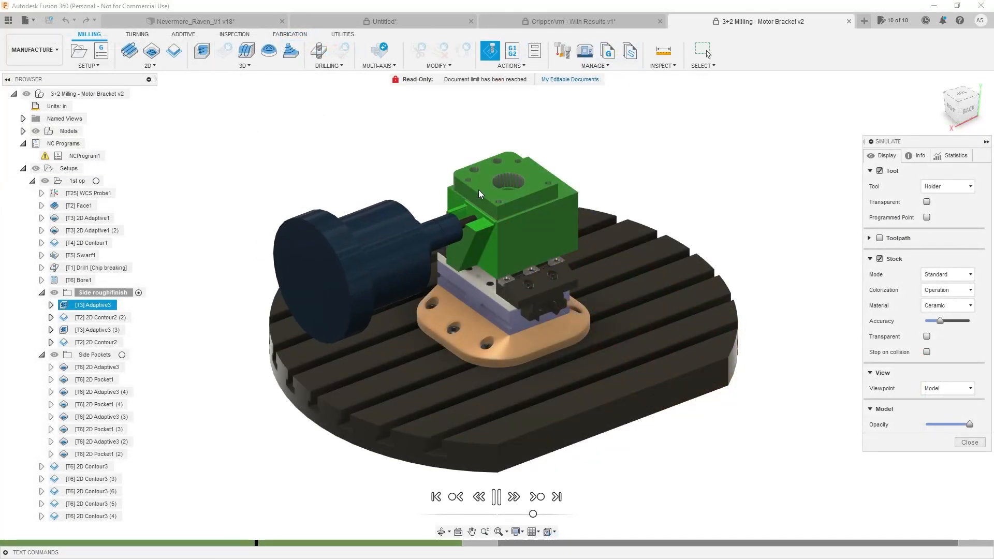
# Examine the Adaptive3 toolpath simulation on the motor bracket's side up close and pause it.
pyautogui.scroll(5, 458, 185)
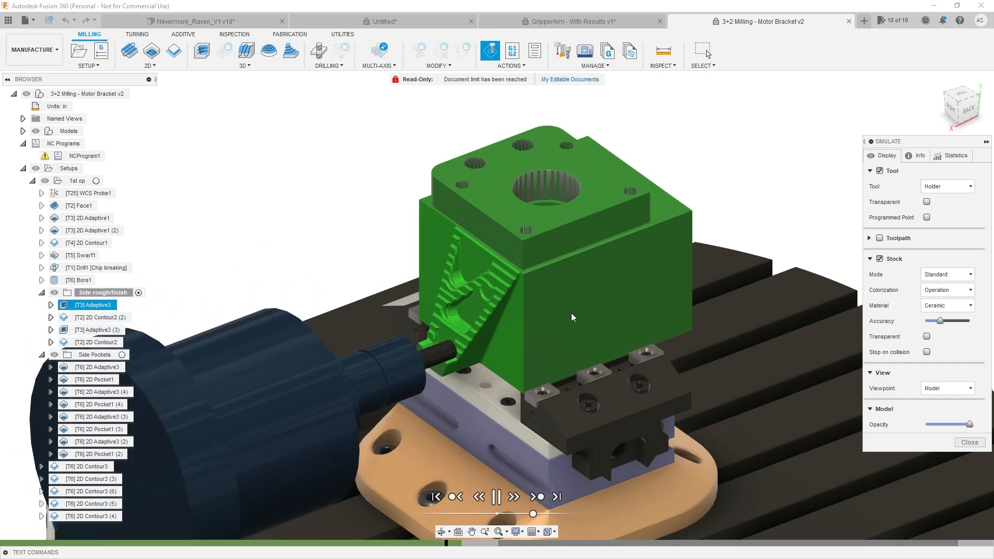
pyautogui.click(497, 500)
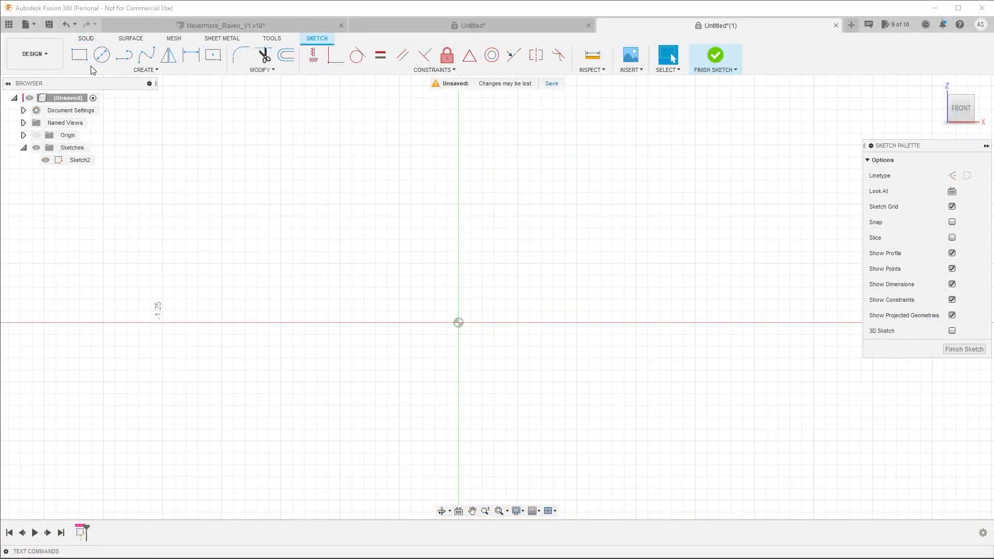
pyautogui.click(107, 71)
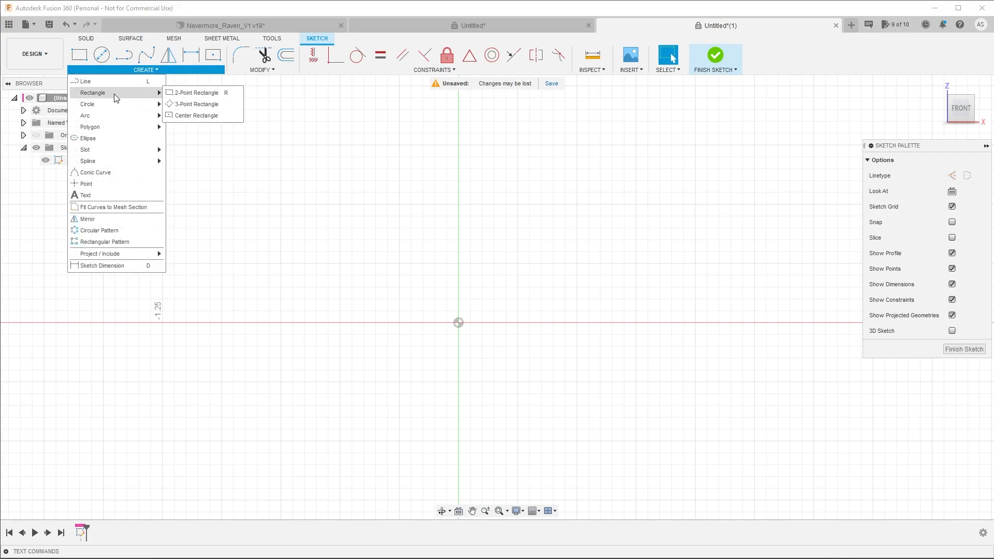
pyautogui.moveTo(119, 107)
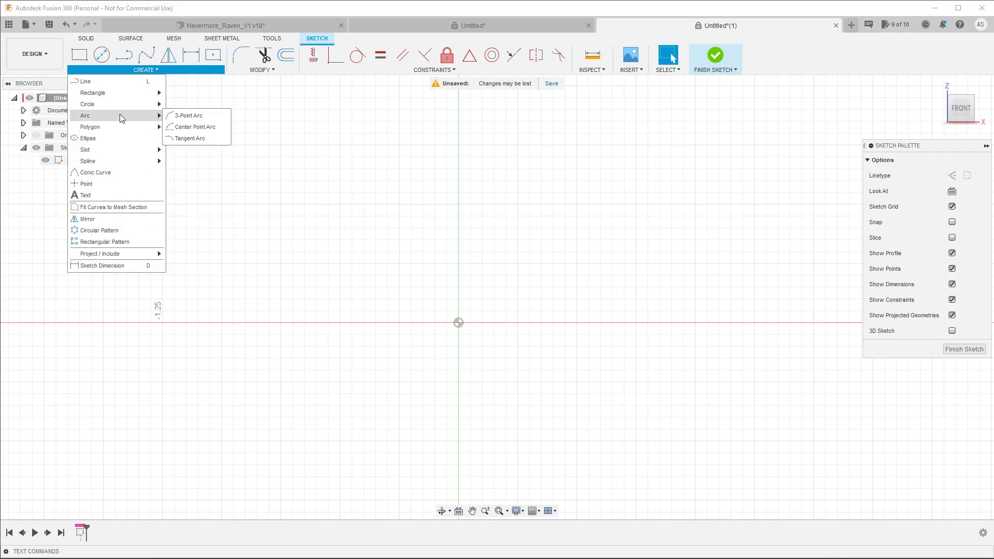
pyautogui.moveTo(123, 129)
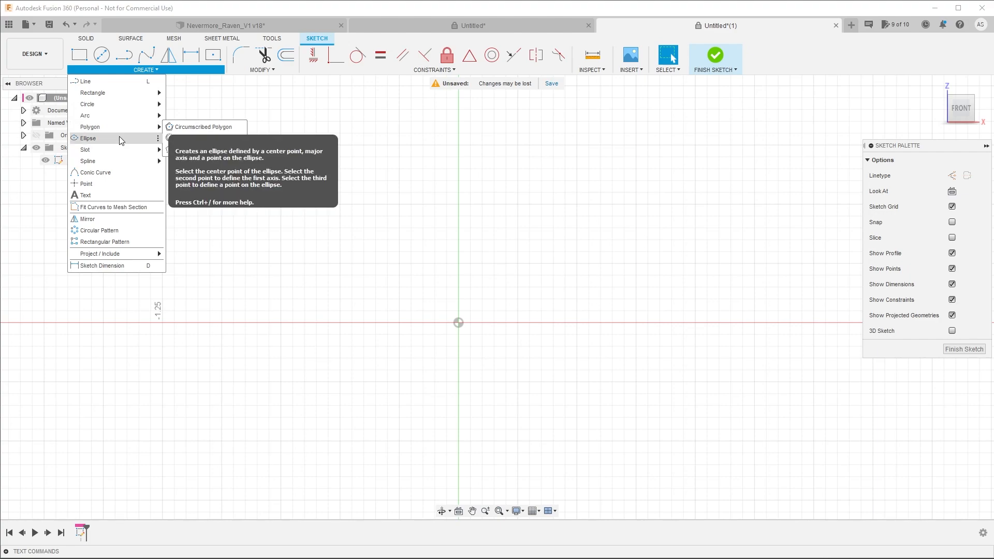
pyautogui.moveTo(119, 149)
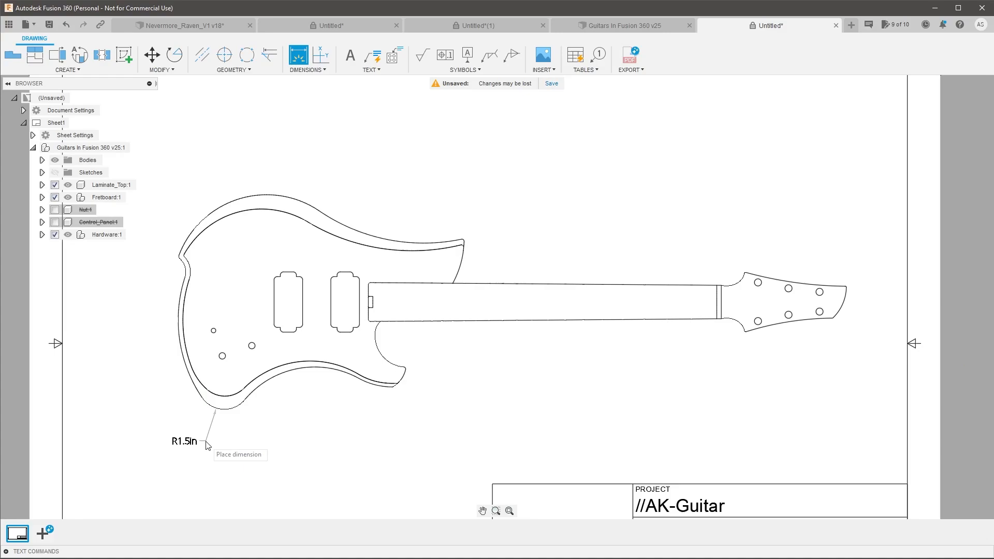
# Place radius dimensions on the guitar body's lower and upper rear outer curves in the drawing.
pyautogui.click(202, 440)
pyautogui.click(197, 232)
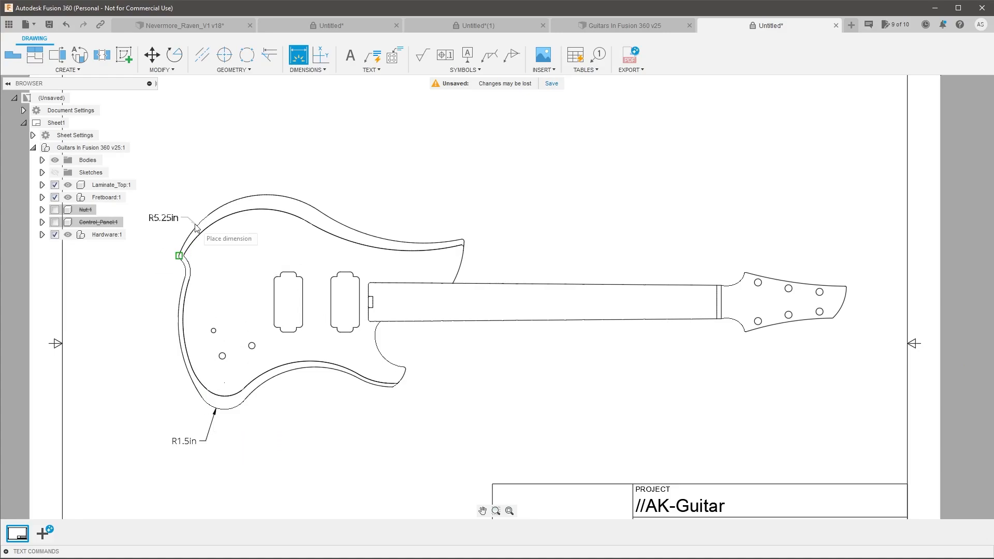
pyautogui.click(176, 190)
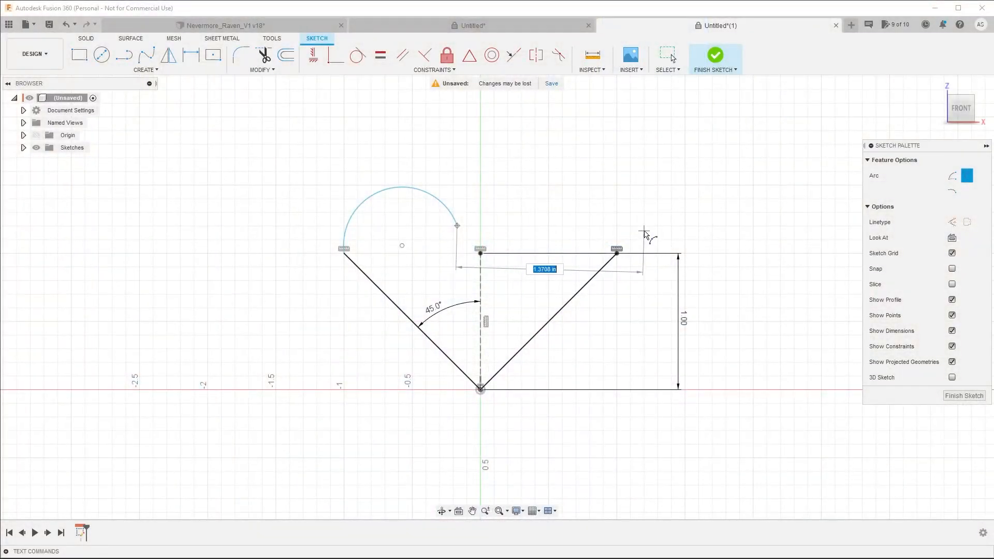
# Finish the heart's second arc and make its free end coincident with the upper end of the opposite straight side.
pyautogui.click(644, 232)
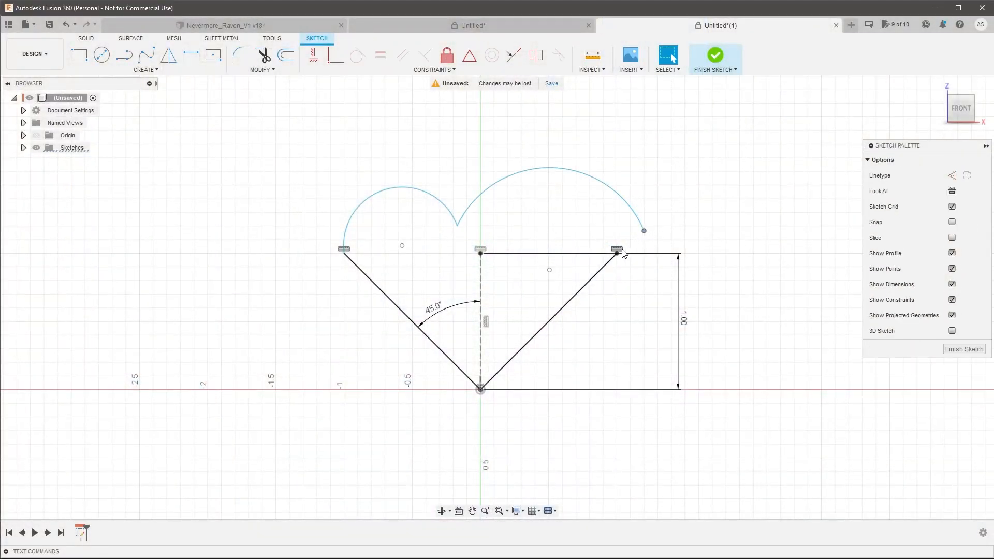
pyautogui.click(333, 60)
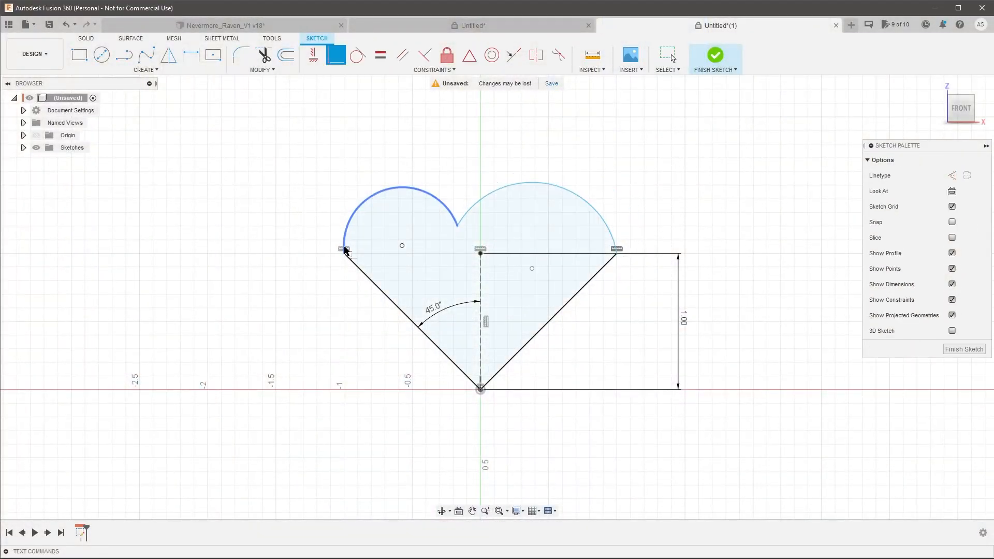
pyautogui.click(383, 201)
# Make each of the heart's two arcs tangent to the straight side it meets.
pyautogui.click(377, 193)
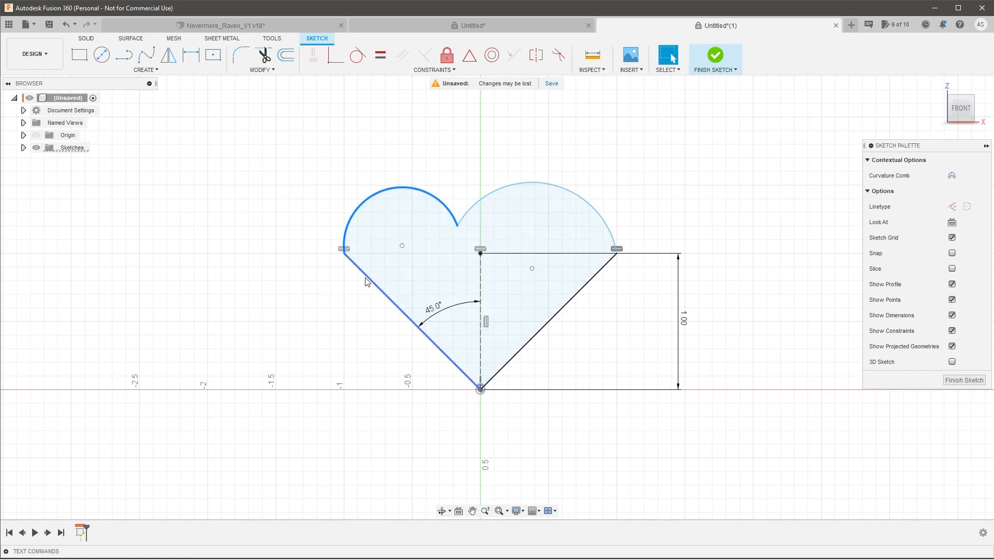
pyautogui.keyDown('shift'); pyautogui.click(364, 274); pyautogui.keyUp('shift')
pyautogui.click(357, 59)
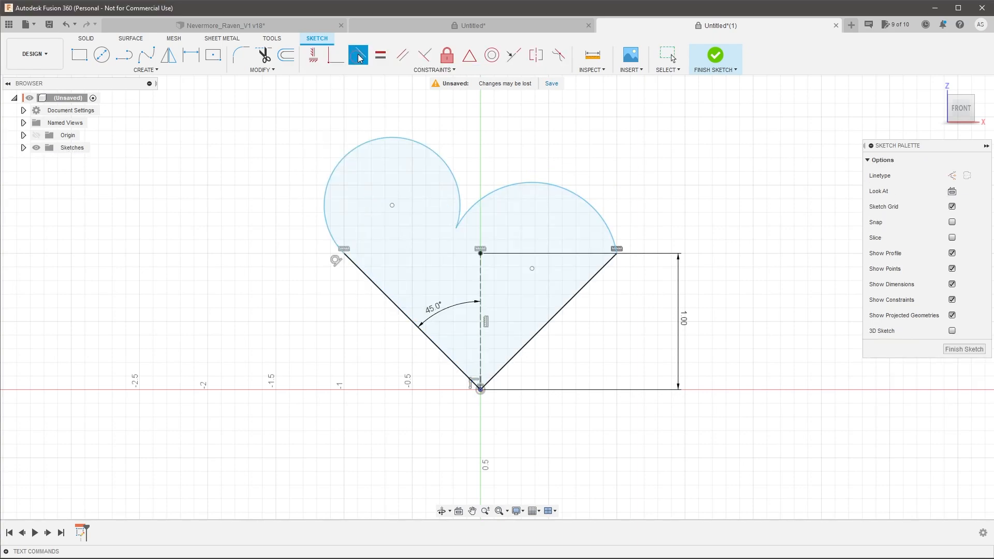
pyautogui.click(589, 208)
pyautogui.click(604, 265)
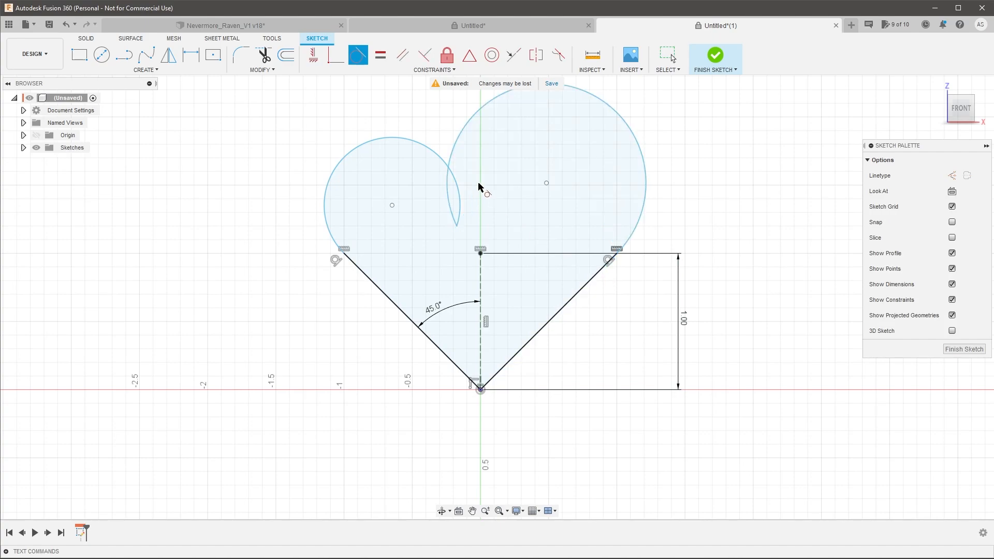
# Make the two arcs tangent to each other and align their shared point vertically with the dashed centerline's upper end.
pyautogui.click(462, 205)
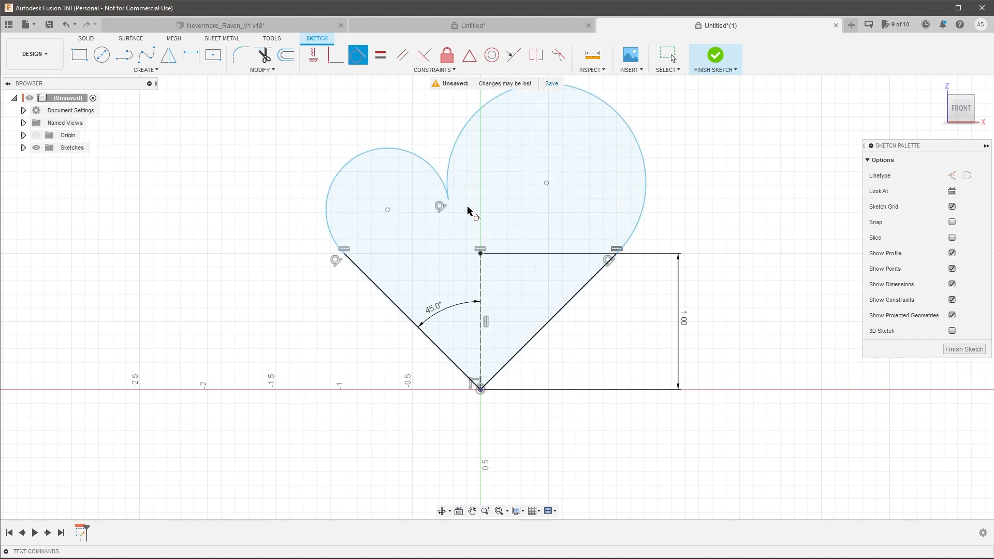
pyautogui.press('Escape')
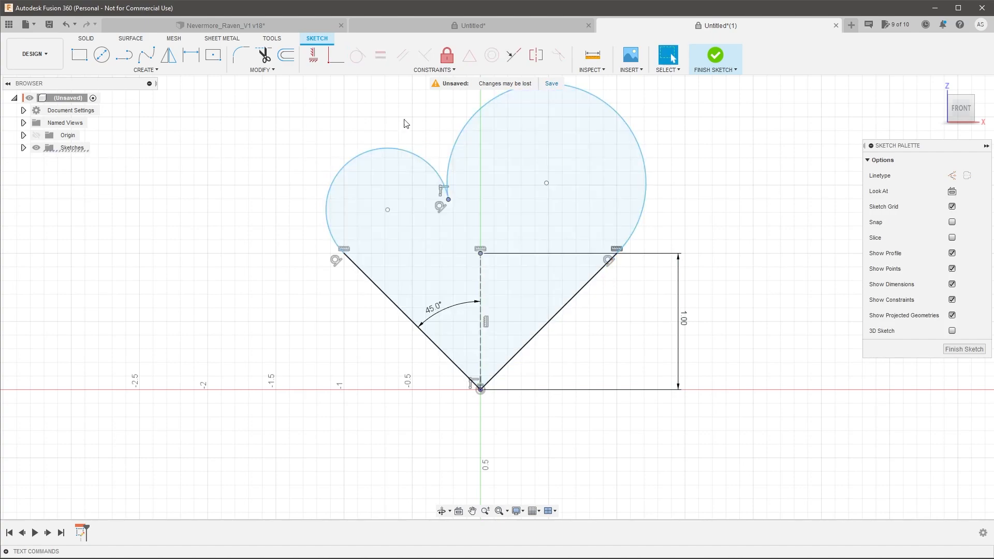
pyautogui.click(319, 57)
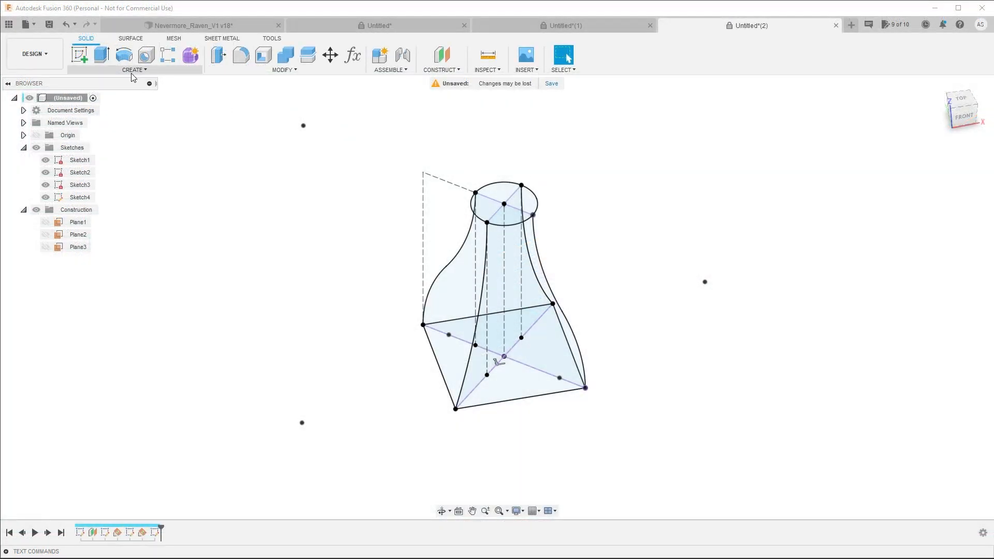
# Set up a Loft between the circular upper profile and the square base profile.
pyautogui.click(133, 69)
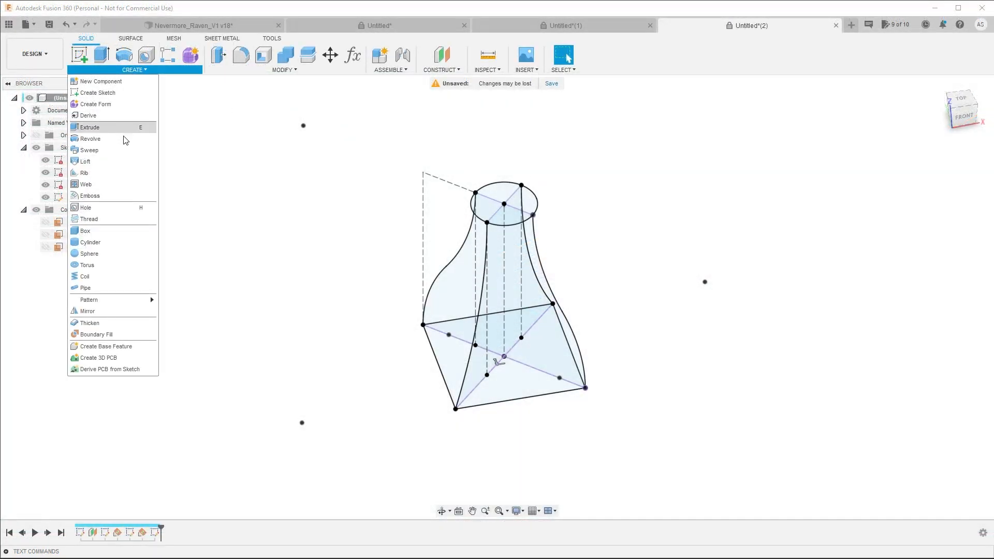
pyautogui.click(106, 161)
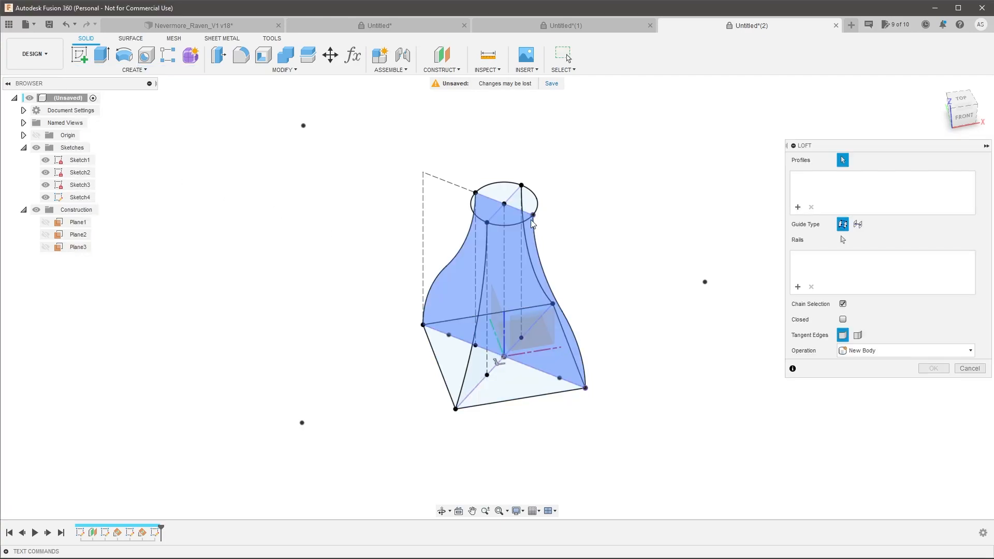
pyautogui.click(530, 201)
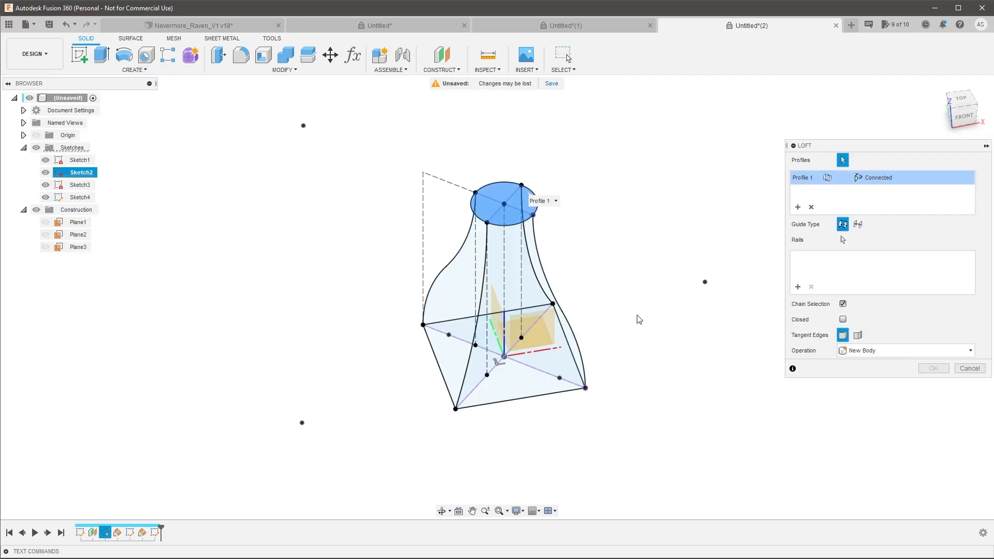
pyautogui.click(536, 379)
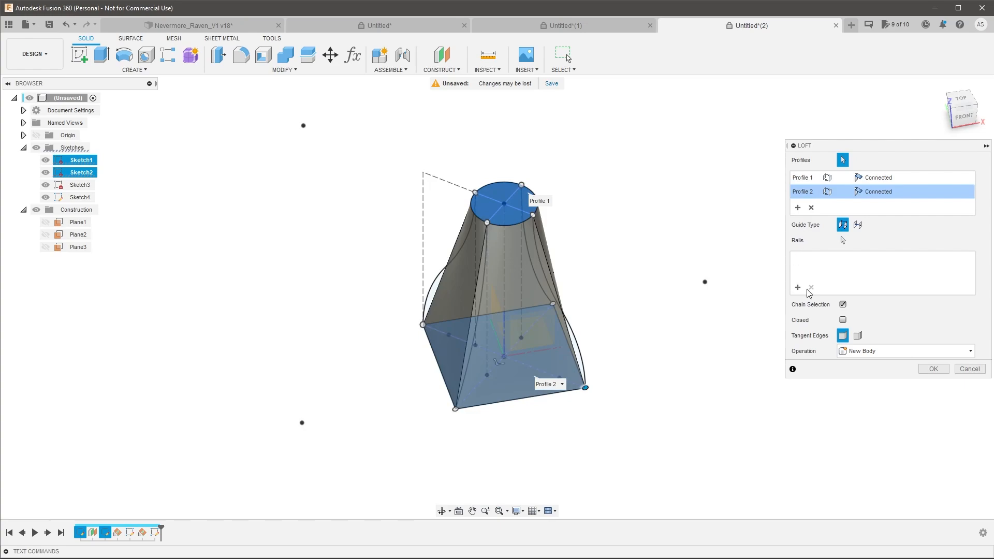
# Add the four curved side splines as loft rails and create the loft as a new body.
pyautogui.click(797, 287)
pyautogui.click(487, 249)
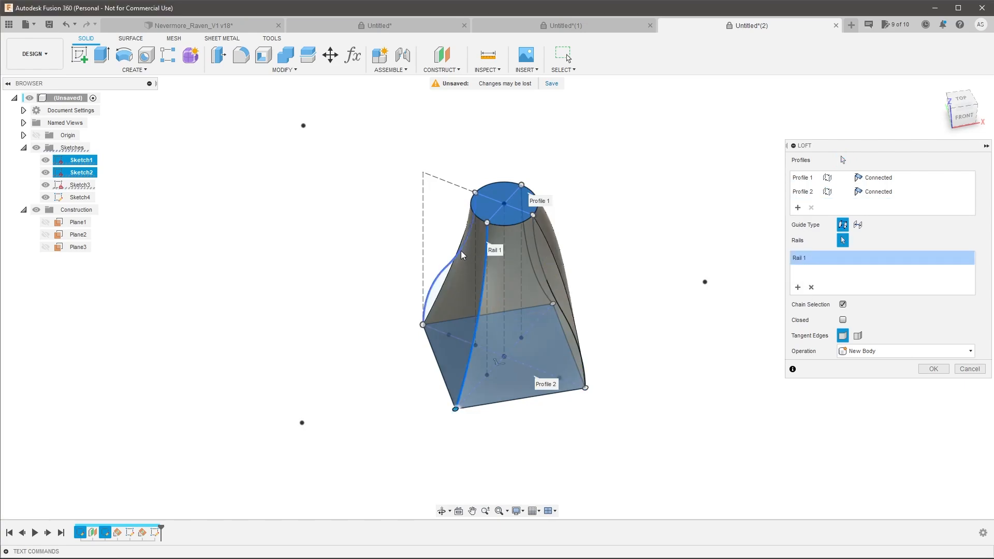
pyautogui.click(461, 256)
pyautogui.click(541, 268)
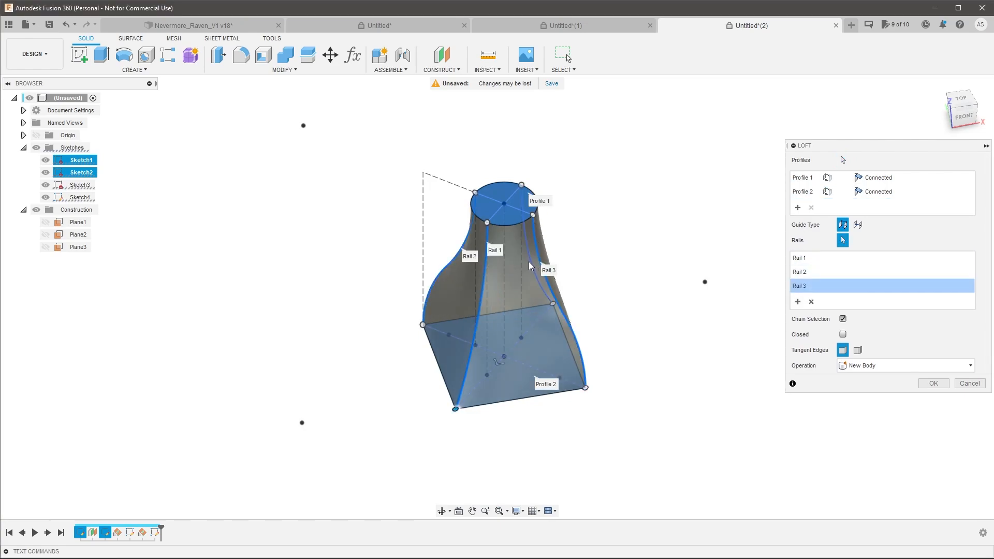
pyautogui.click(533, 265)
pyautogui.click(927, 401)
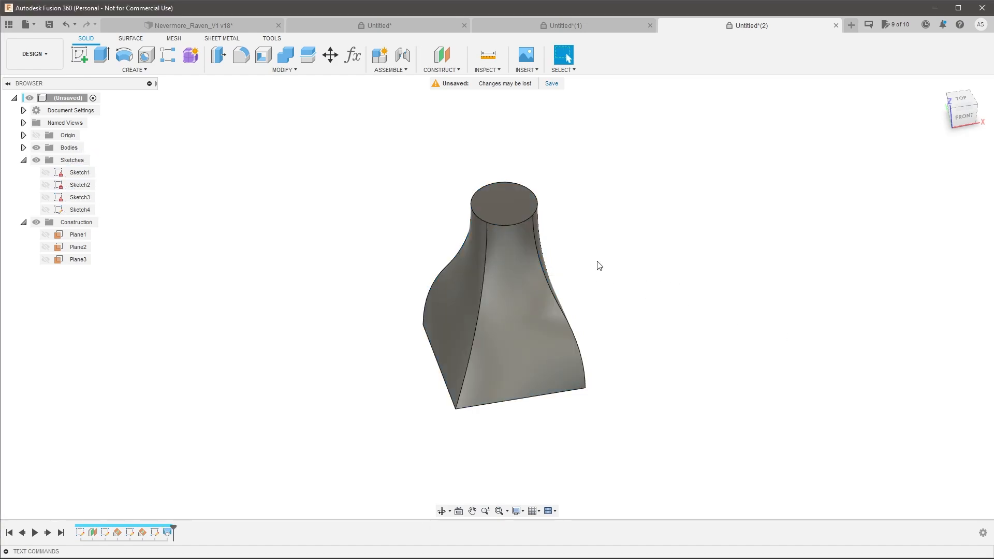
pyautogui.moveTo(597, 264)
pyautogui.keyDown('shift'); pyautogui.mouseDown(button='middle')
pyautogui.moveTo(537, 239)
pyautogui.moveTo(439, 233)
pyautogui.mouseUp(button='middle'); pyautogui.keyUp('shift')
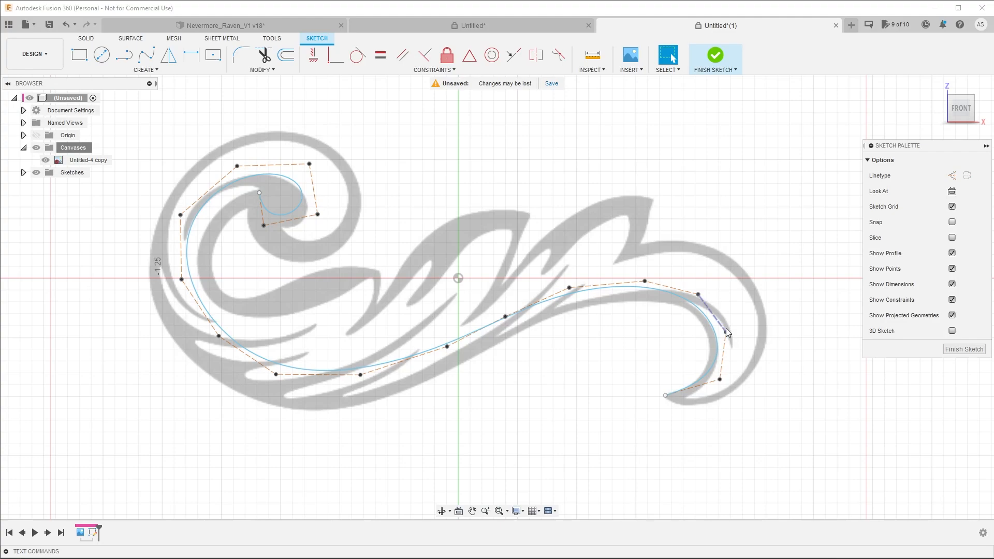
# Move the spline's control points at the hooked tail, along the upper curve and the lower bend so it follows the canvas artwork.
pyautogui.moveTo(726, 332); pyautogui.dragTo(718, 334)
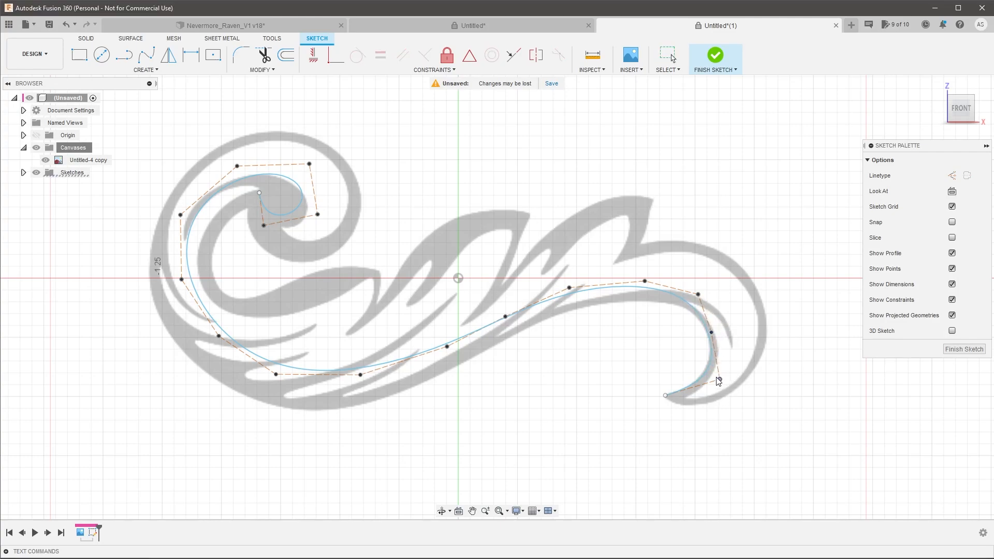
pyautogui.moveTo(720, 379); pyautogui.dragTo(715, 380)
pyautogui.moveTo(647, 285); pyautogui.dragTo(648, 305)
pyautogui.moveTo(570, 288); pyautogui.dragTo(573, 304)
pyautogui.moveTo(646, 300); pyautogui.dragTo(646, 302)
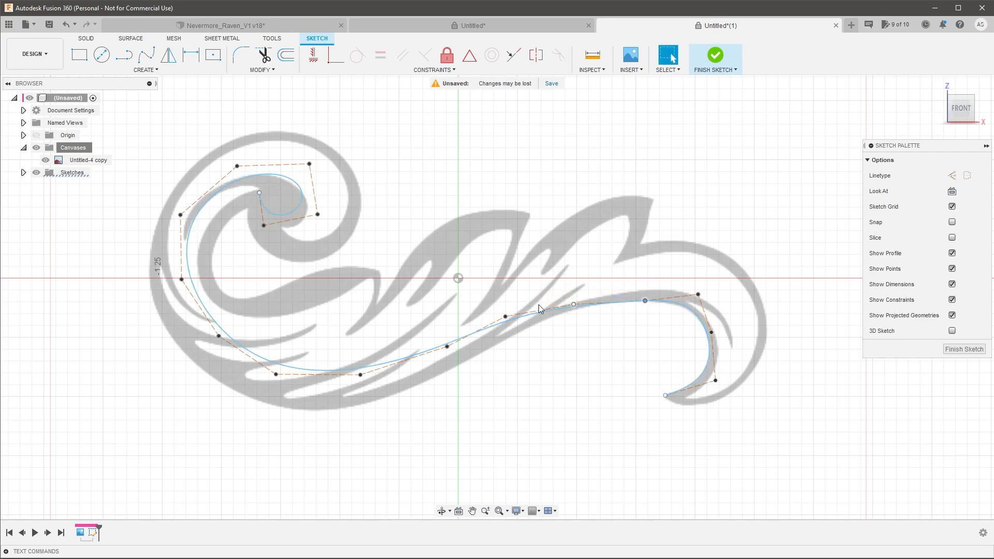
pyautogui.moveTo(360, 374); pyautogui.dragTo(353, 439)
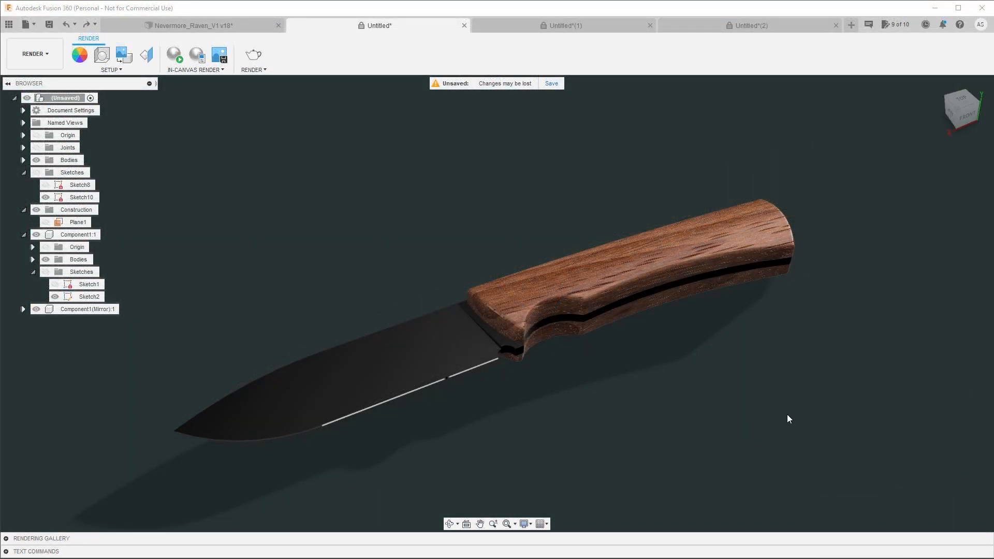
pyautogui.keyDown('shift'); pyautogui.moveTo(743, 342); pyautogui.dragTo(717, 377, button='middle'); pyautogui.keyUp('shift')
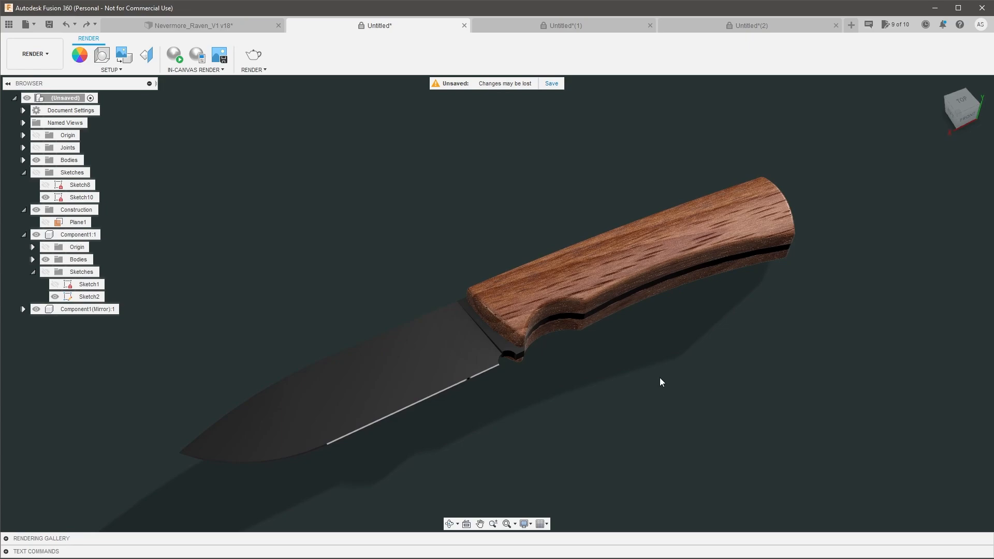
pyautogui.keyDown('shift'); pyautogui.moveTo(616, 362); pyautogui.dragTo(570, 395, button='middle'); pyautogui.keyUp('shift')
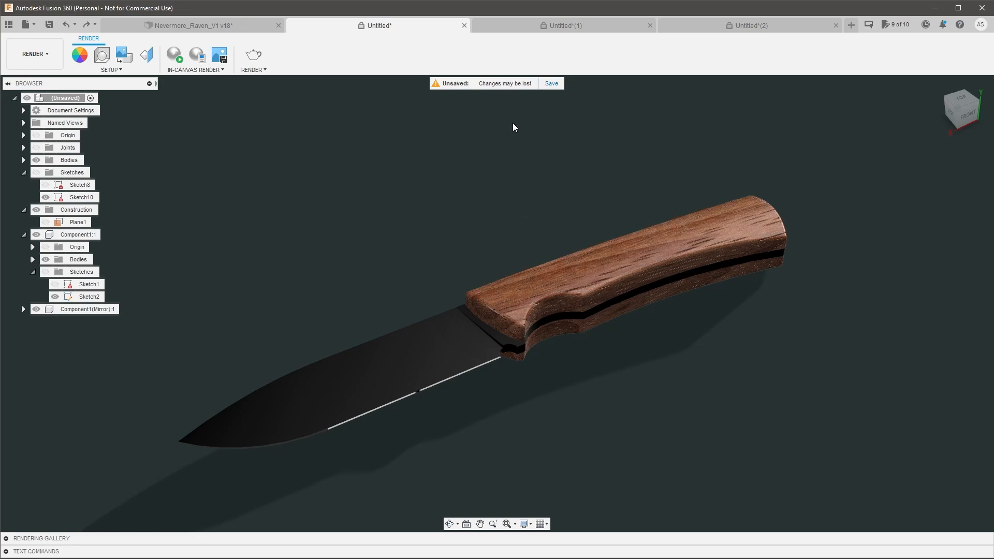
# Open a new, empty design.
pyautogui.click(851, 24)
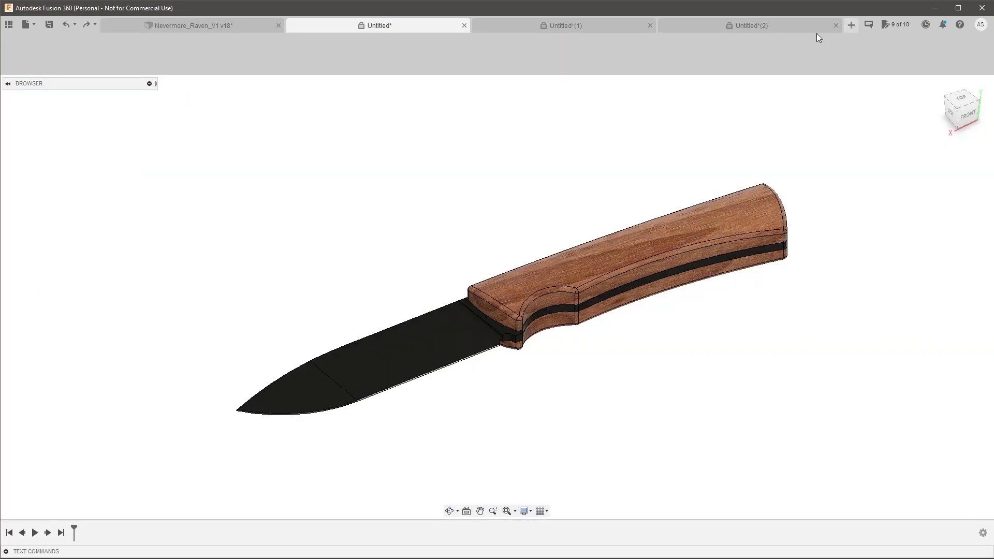
pyautogui.click(85, 57)
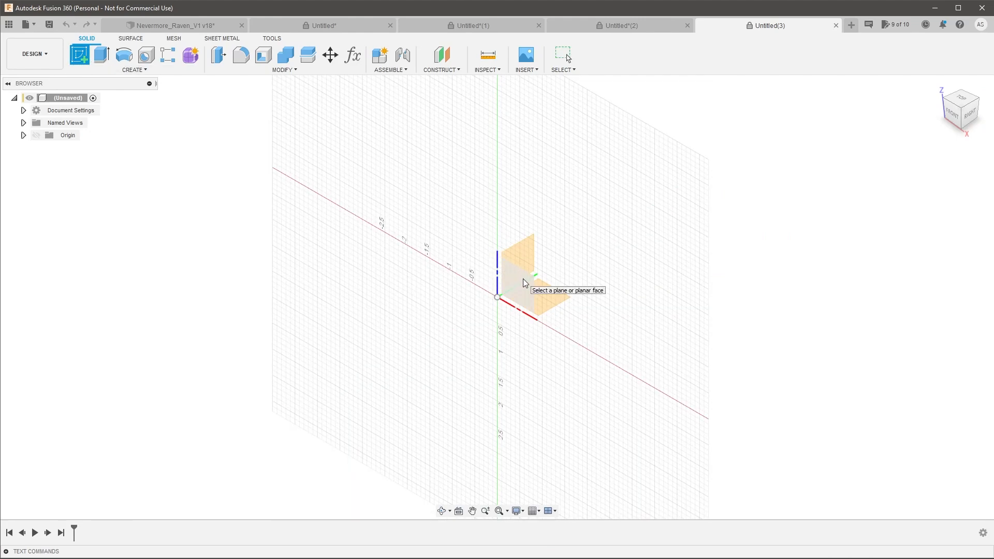
pyautogui.click(523, 283)
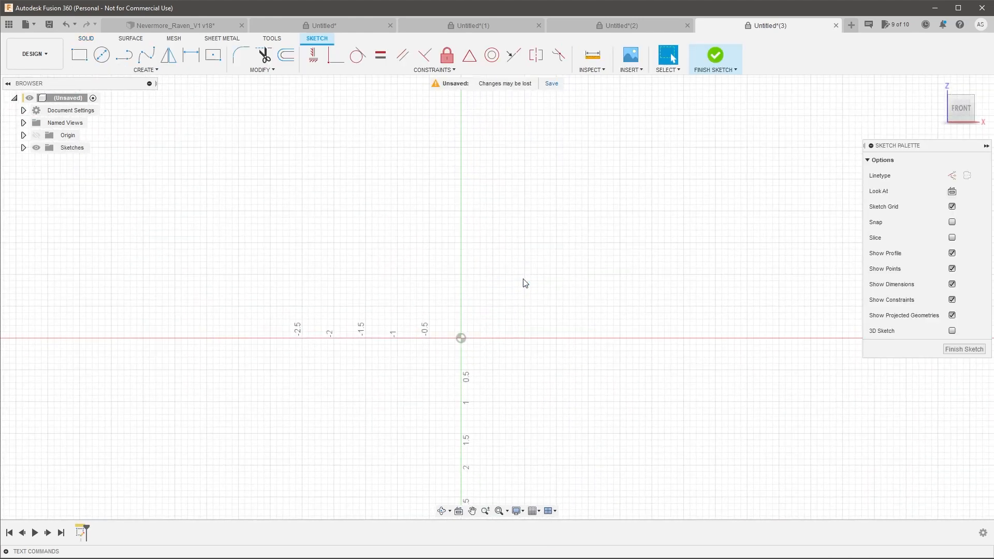
pyautogui.hotkey('ctrl', 'z')
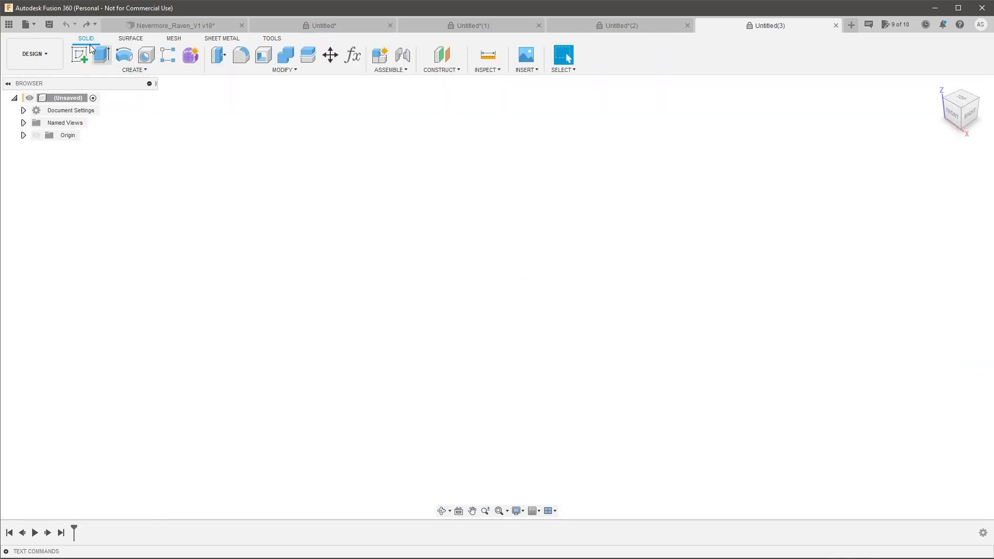
# Start a sketch on the front plane and draw a free diagonal line up and to the right of the origin.
pyautogui.click(83, 55)
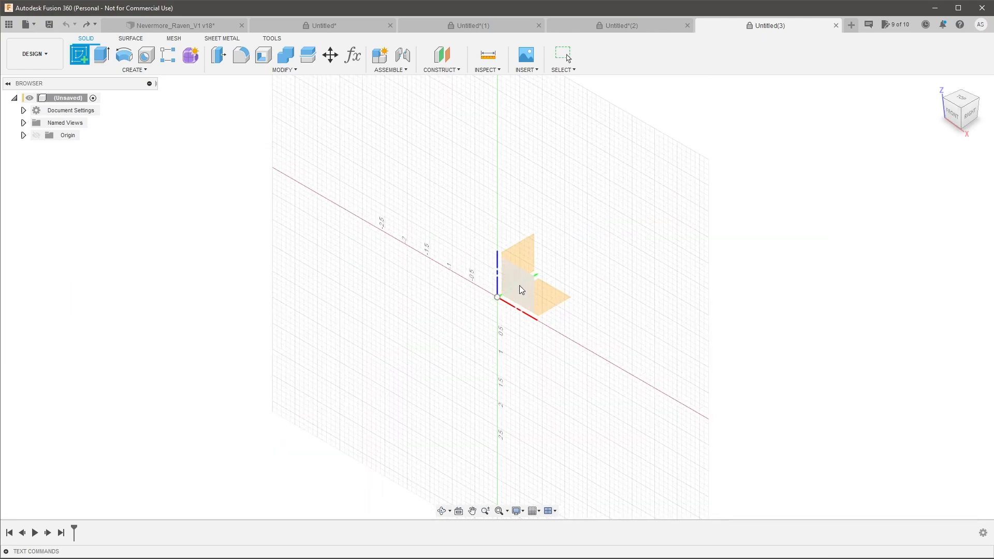
pyautogui.click(521, 288)
pyautogui.press('l')
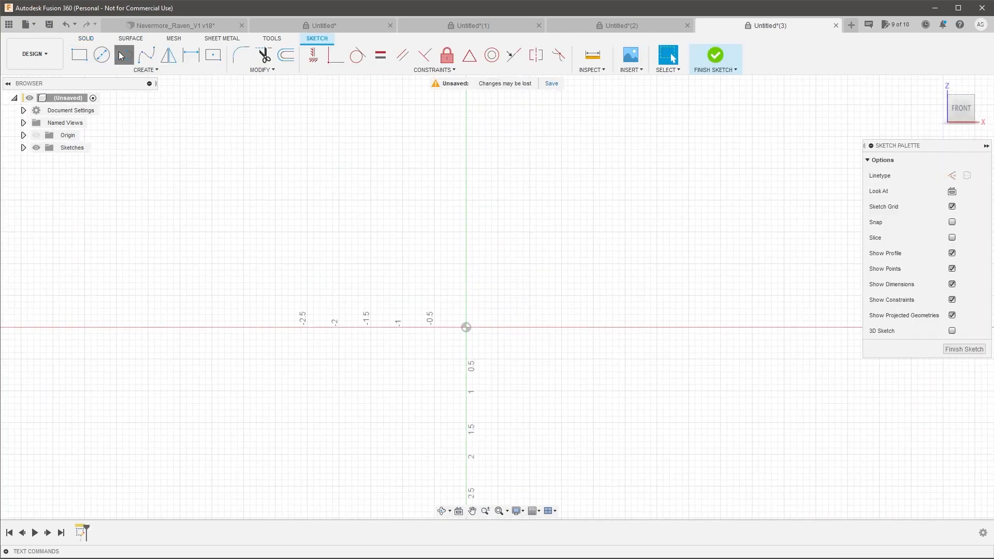
pyautogui.click(499, 301)
pyautogui.click(578, 221)
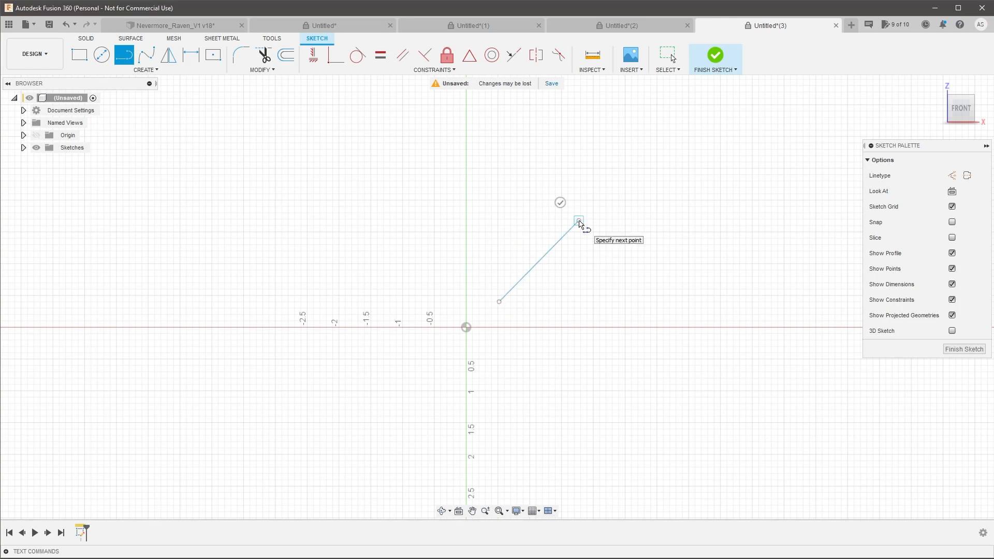
pyautogui.press('Escape')
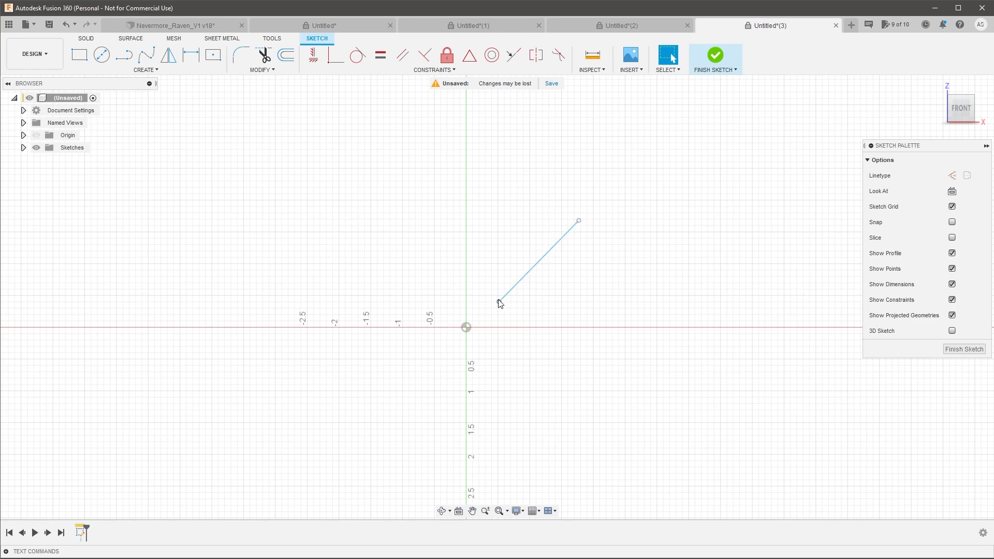
# Move both endpoints of the unconstrained line to vary its length and angle.
pyautogui.moveTo(499, 303); pyautogui.dragTo(521, 296)
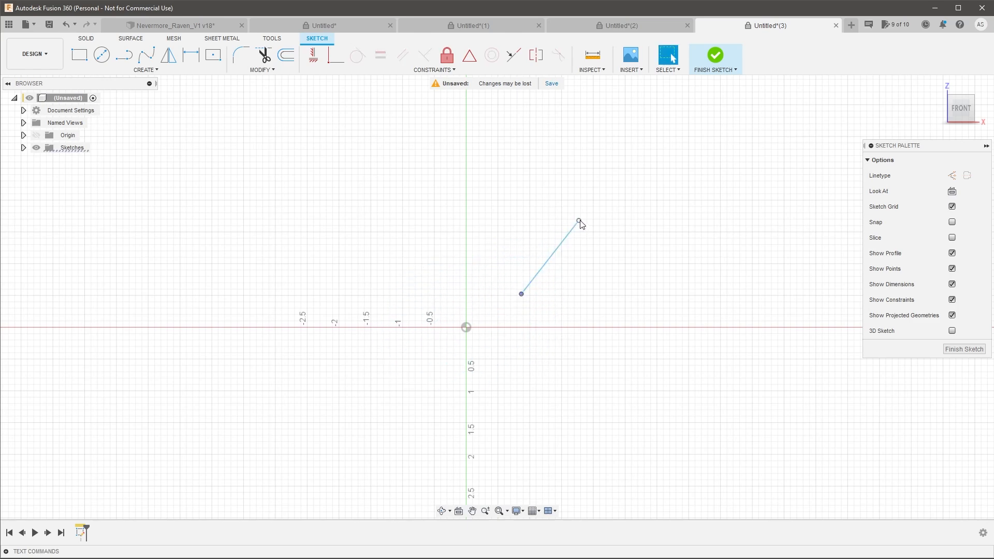
pyautogui.moveTo(579, 221)
pyautogui.mouseDown()
pyautogui.moveTo(679, 276)
pyautogui.moveTo(578, 254)
pyautogui.moveTo(654, 185)
pyautogui.moveTo(601, 230)
pyautogui.moveTo(651, 186)
pyautogui.moveTo(567, 187)
pyautogui.moveTo(403, 218)
pyautogui.moveTo(539, 195)
pyautogui.moveTo(699, 279)
pyautogui.moveTo(630, 203)
pyautogui.mouseUp()
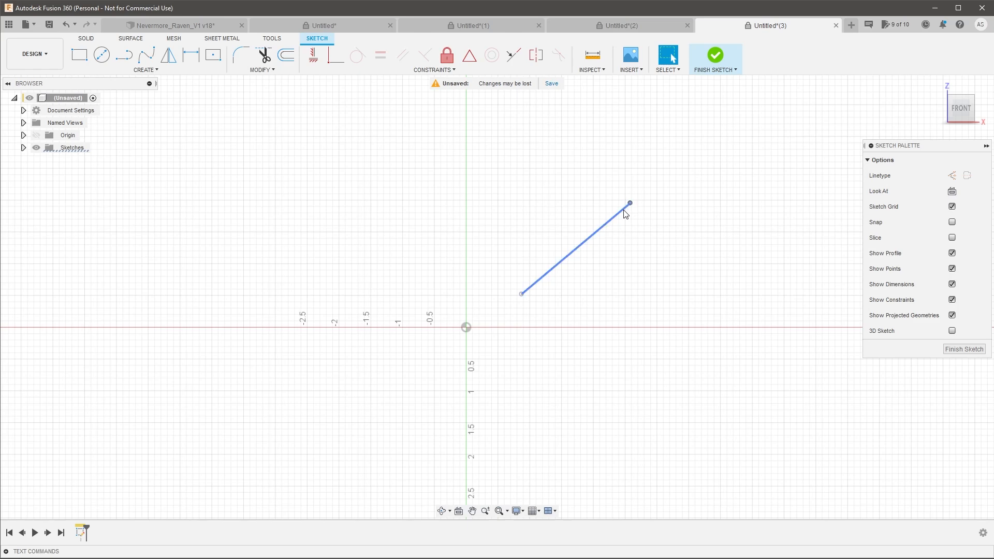
pyautogui.click(590, 207)
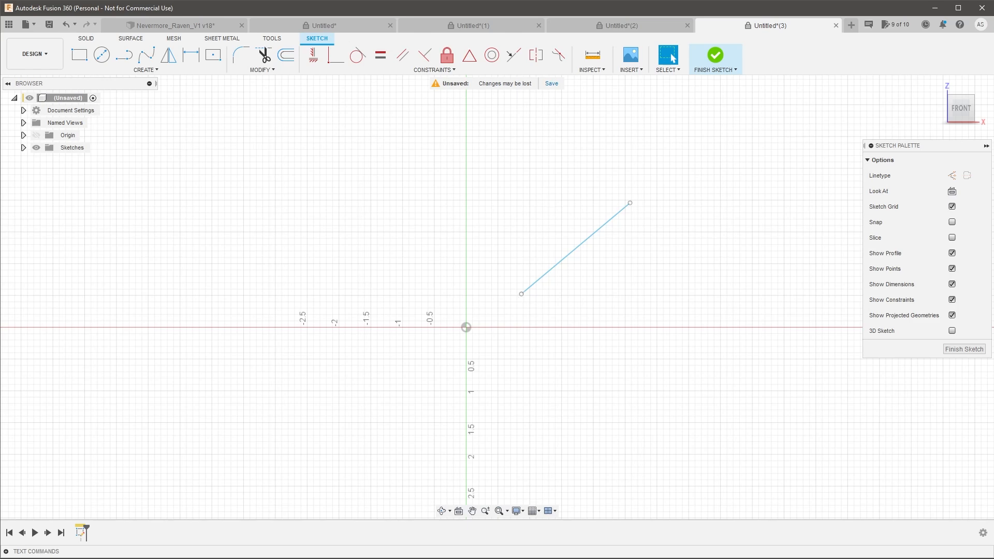
pyautogui.click(651, 255)
pyautogui.moveTo(523, 296); pyautogui.dragTo(513, 295)
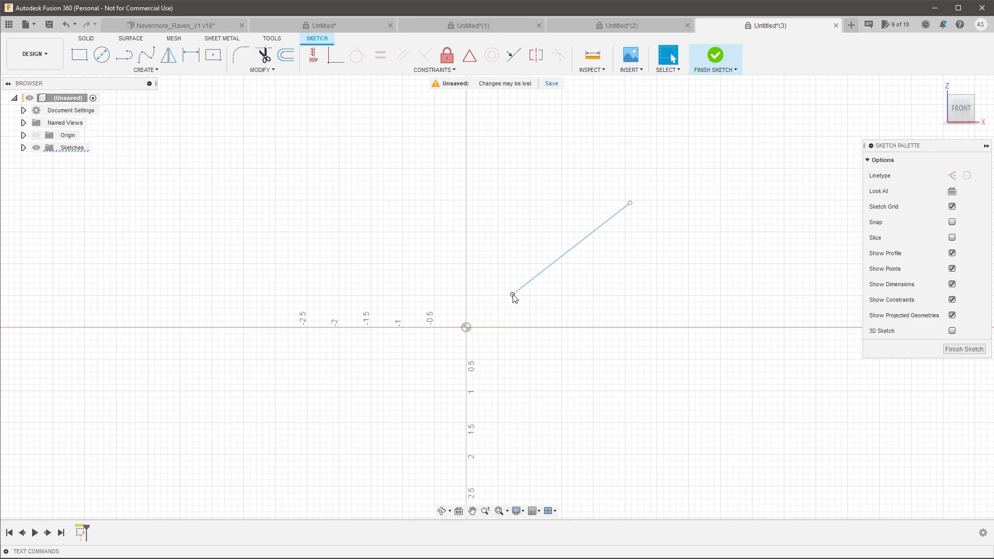
# Snap the line's lower endpoint onto the origin and bring its upper endpoint closer in.
pyautogui.moveTo(513, 295); pyautogui.dragTo(467, 330)
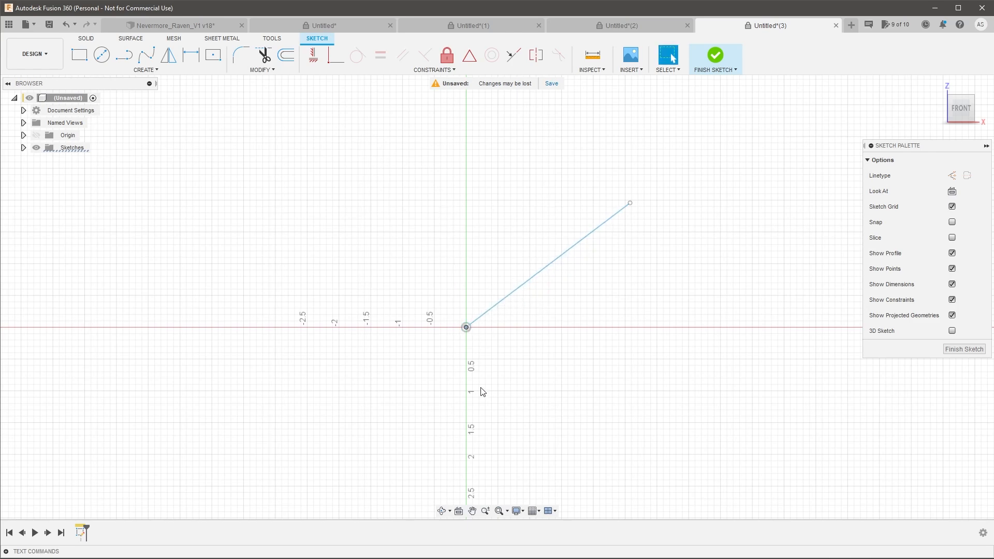
pyautogui.click(493, 360)
pyautogui.click(466, 329)
pyautogui.moveTo(627, 207); pyautogui.dragTo(577, 235)
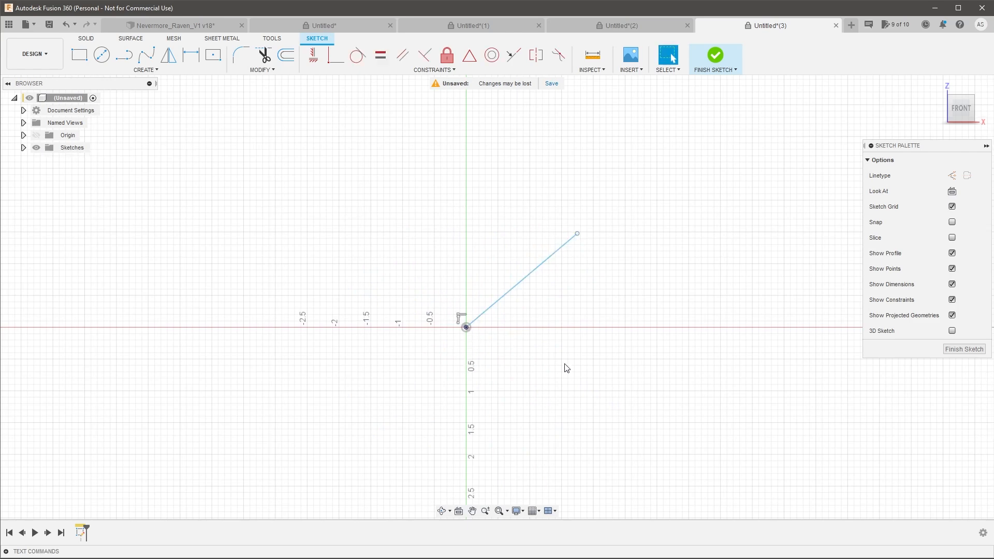
# Pull the line's lower endpoint off the origin and tie it back to the origin with a Coincident constraint.
pyautogui.moveTo(466, 327); pyautogui.dragTo(497, 319)
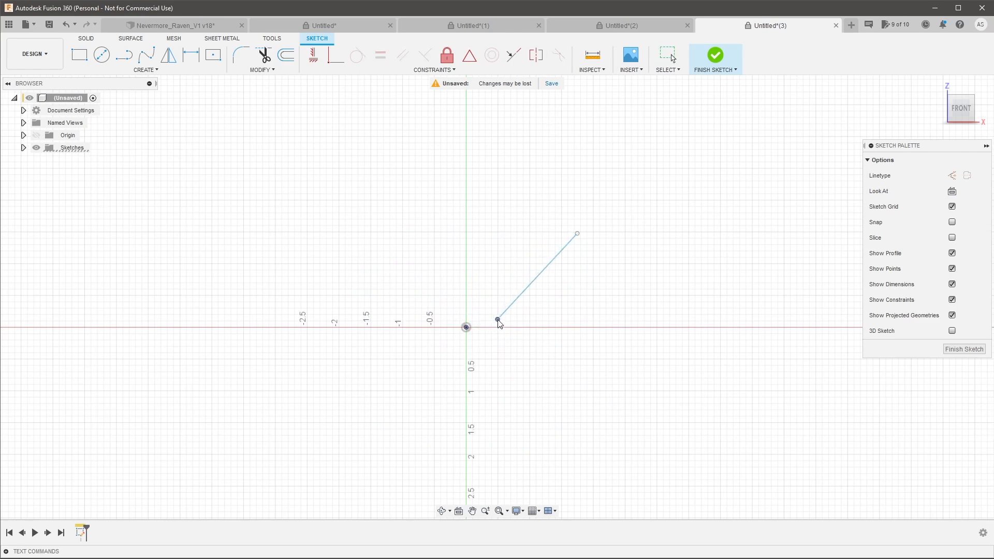
pyautogui.click(336, 57)
pyautogui.click(467, 327)
pyautogui.click(497, 322)
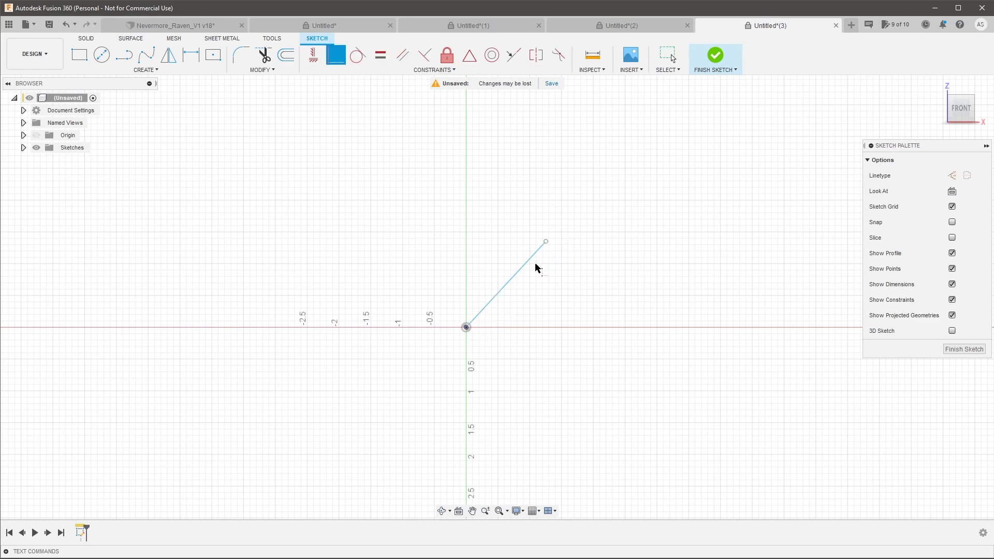
pyautogui.press('Escape')
# Steepen the line by its free endpoint, make it vertical with the Horizontal/Vertical constraint, and undo that constraint.
pyautogui.click(540, 250)
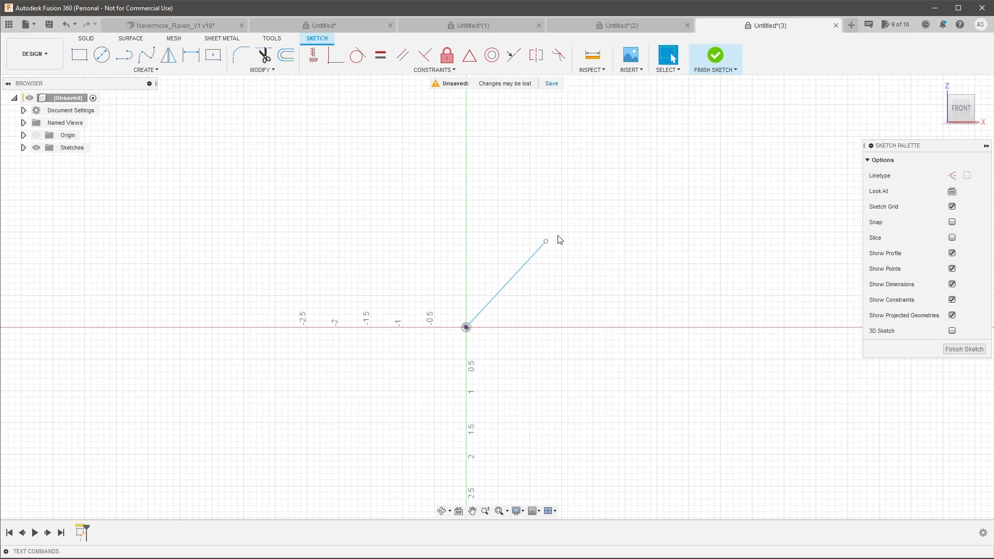
pyautogui.moveTo(547, 244); pyautogui.dragTo(504, 262)
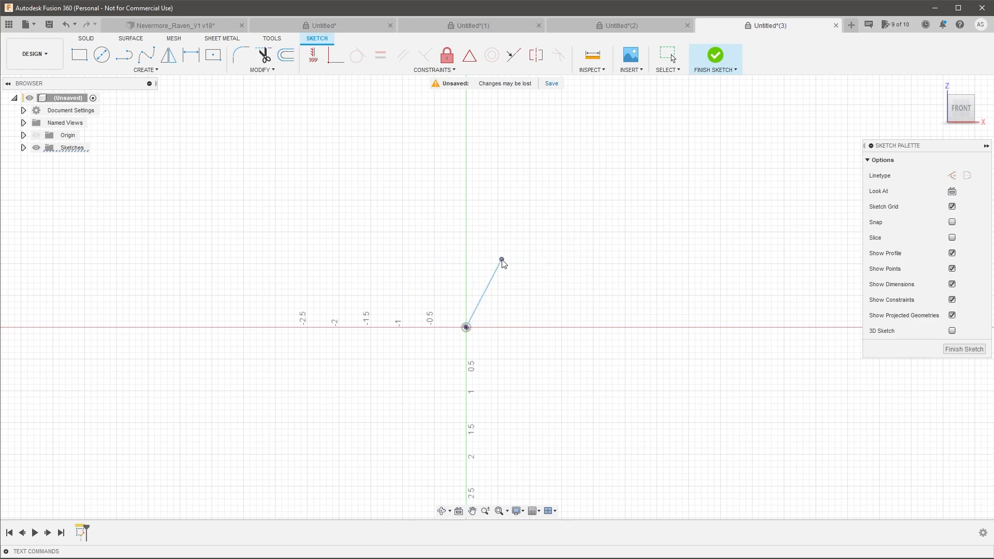
pyautogui.click(491, 280)
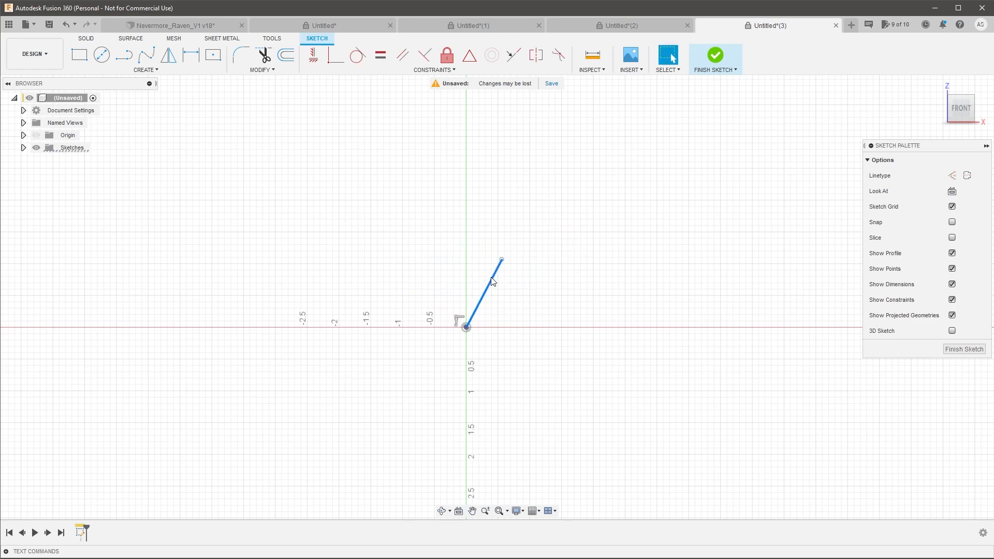
pyautogui.click(319, 58)
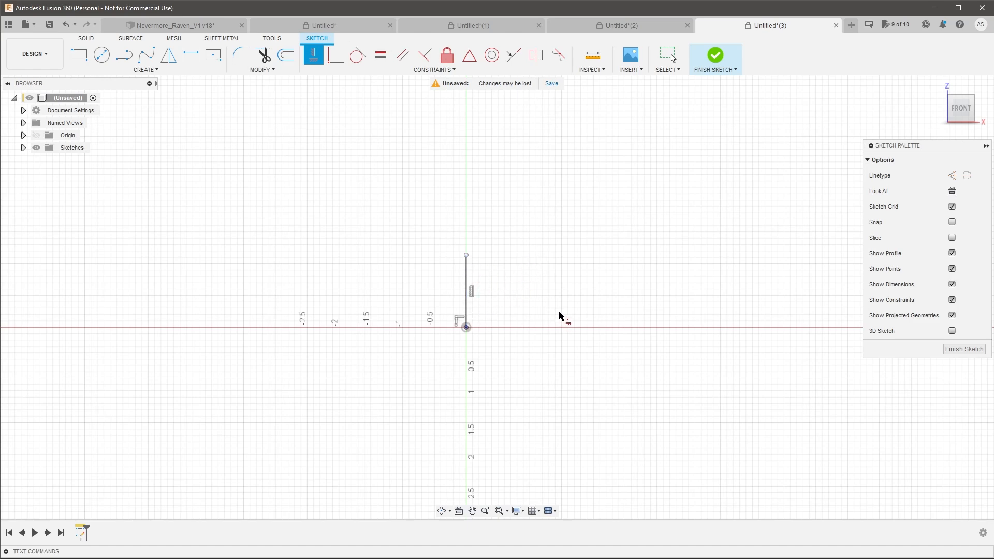
pyautogui.press('Escape')
pyautogui.hotkey('ctrl', 'z')
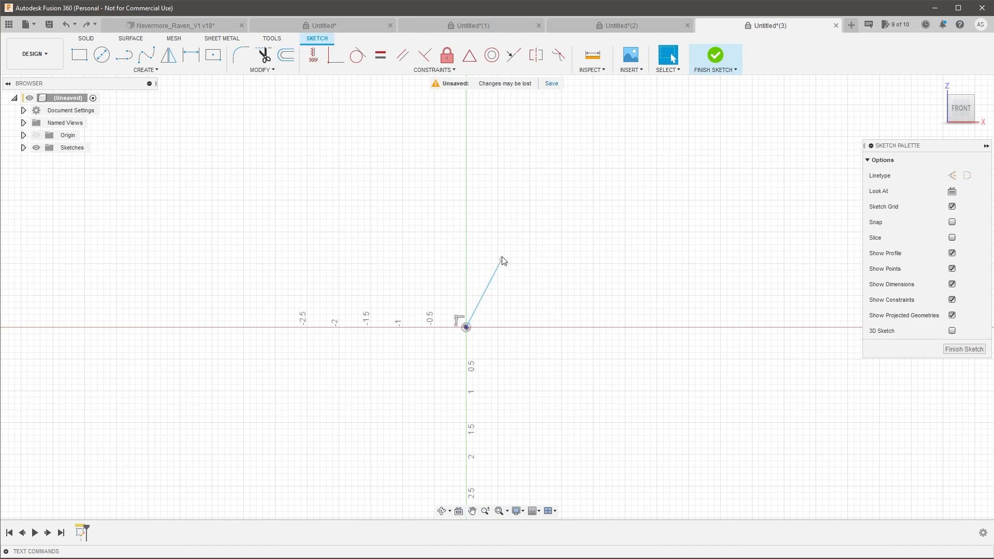
# Lower the line's free endpoint to a shallow angle and make the line horizontal with the Horizontal/Vertical constraint.
pyautogui.moveTo(501, 260)
pyautogui.mouseDown()
pyautogui.moveTo(467, 249)
pyautogui.moveTo(550, 288)
pyautogui.mouseUp()
pyautogui.click(313, 55)
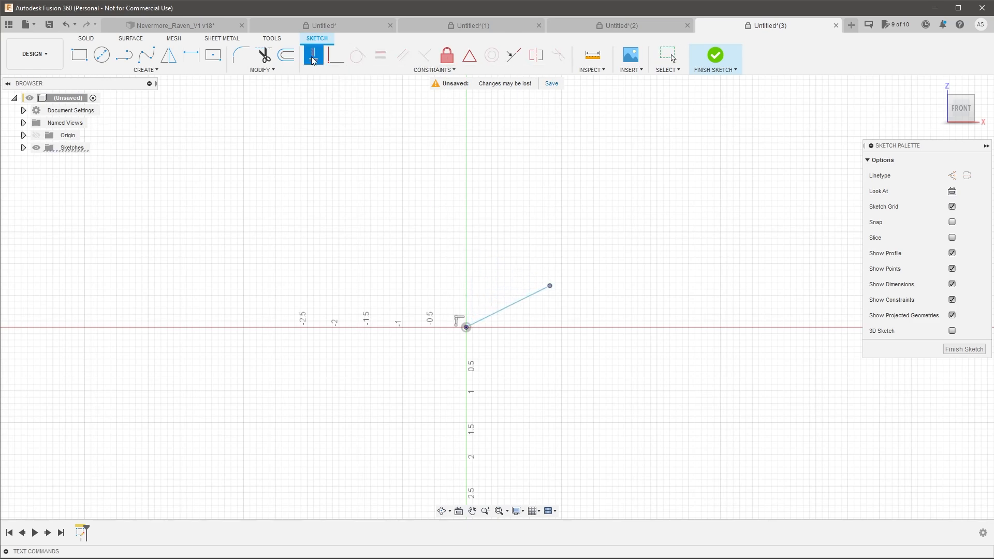
pyautogui.press('Escape')
pyautogui.click(522, 305)
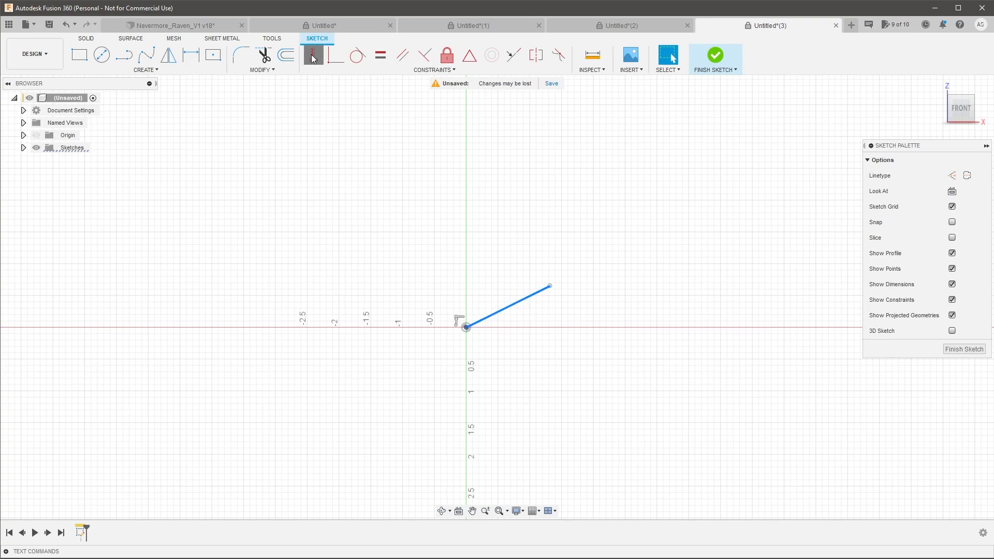
pyautogui.click(314, 55)
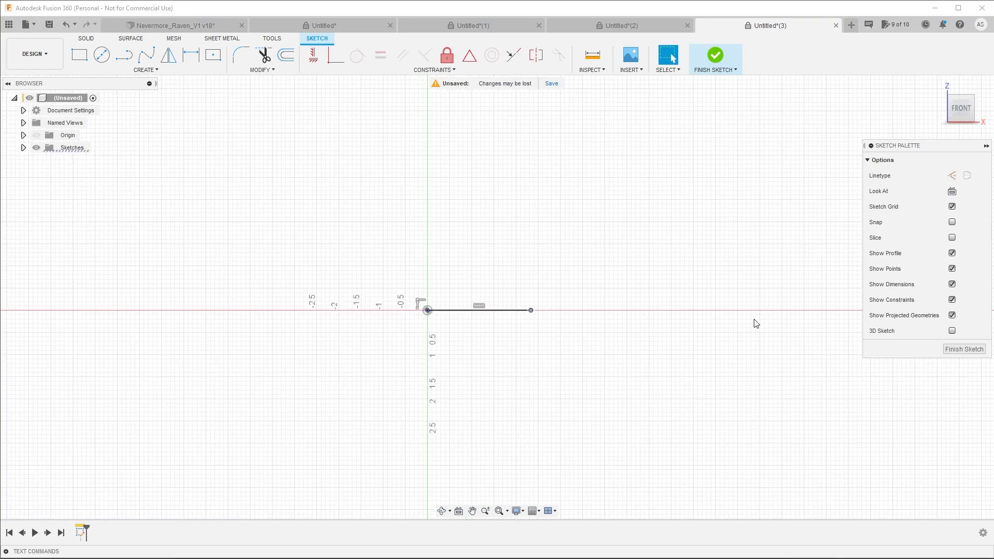
# Stretch the horizontal line to about 4.39 long by moving its free endpoint along the red axis.
pyautogui.click(428, 310)
pyautogui.moveTo(532, 313)
pyautogui.mouseDown()
pyautogui.moveTo(651, 311)
pyautogui.moveTo(507, 313)
pyautogui.moveTo(701, 311)
pyautogui.moveTo(516, 314)
pyautogui.mouseUp()
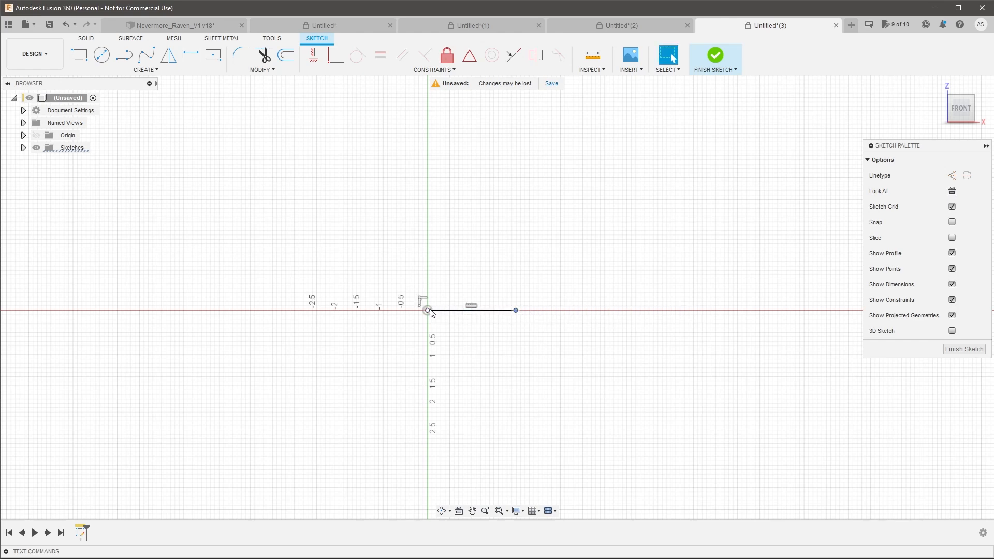
pyautogui.moveTo(519, 314); pyautogui.dragTo(621, 310)
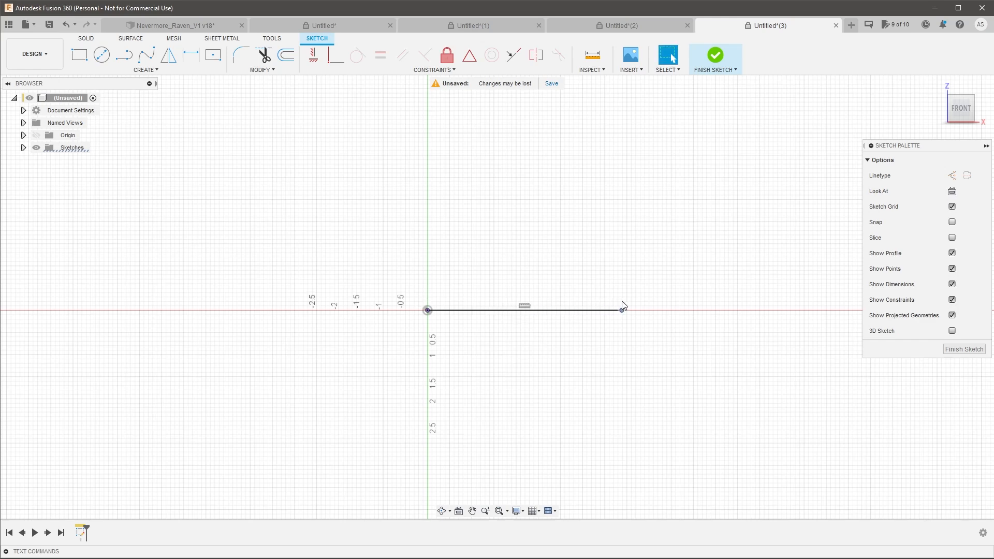
# Dimension the horizontal line's length above it and set it to 6.
pyautogui.press('d')
pyautogui.click(572, 311)
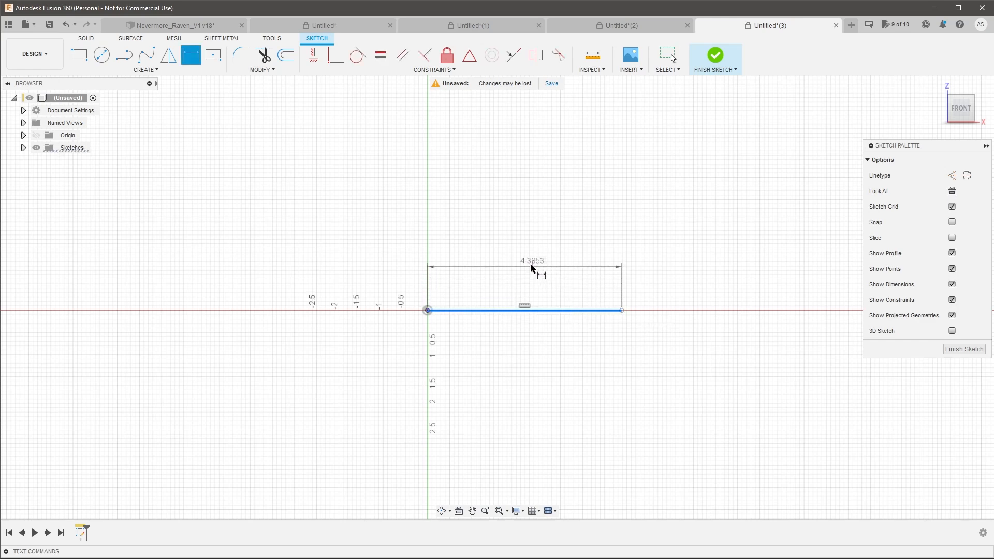
pyautogui.click(523, 257)
pyautogui.write('6')
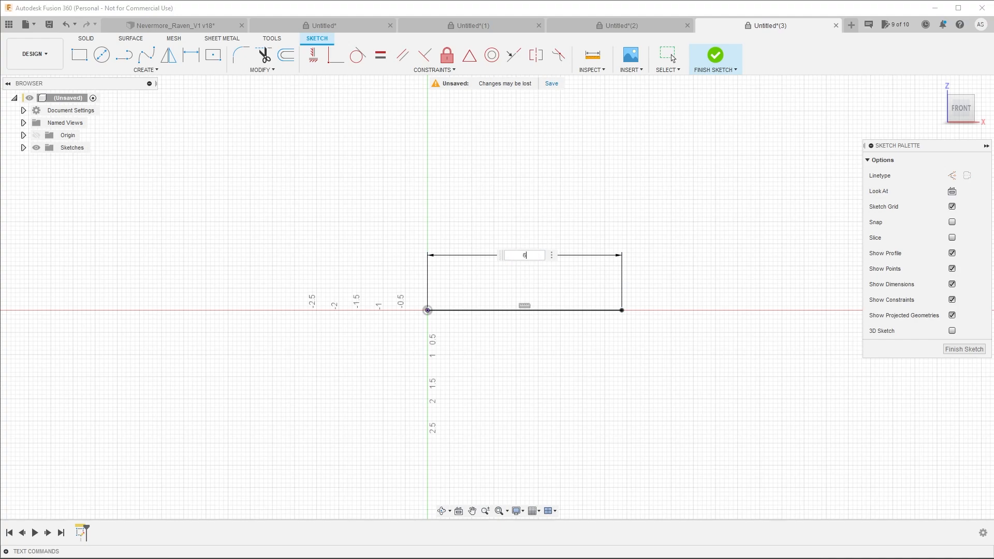
pyautogui.press('Return')
pyautogui.scroll(-2, 588, 295)
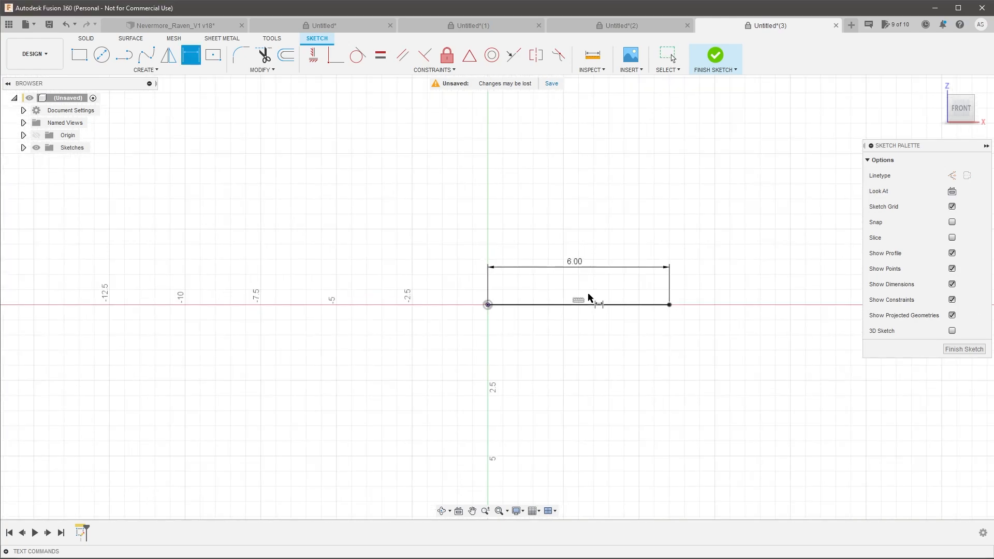
pyautogui.press('Escape')
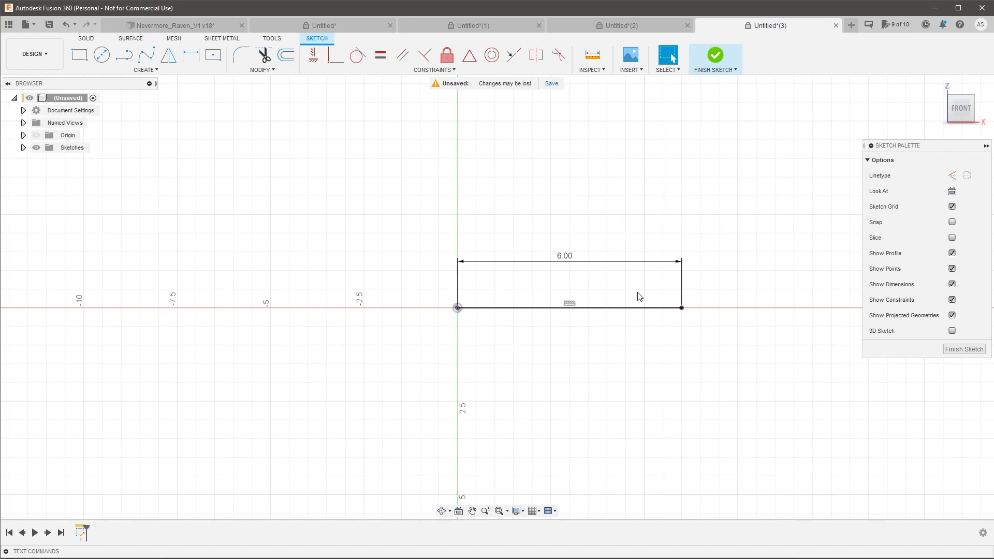
# Undo the line's length dimension, its endpoint stretch and the horizontal constraint.
pyautogui.hotkey('ctrl', 'z')
pyautogui.hotkey('ctrl', 'z')
pyautogui.hotkey('ctrl', 'z')
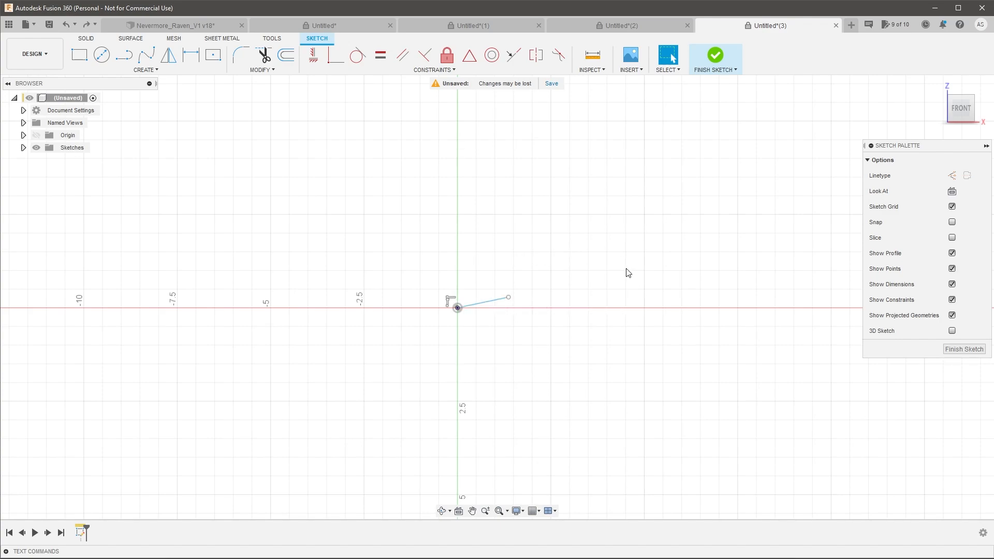
# Stretch the line by its free endpoint to about 2.74 long at a shallow slope and make it horizontal with the Horizontal/Vertical constraint.
pyautogui.scroll(2, 491, 313)
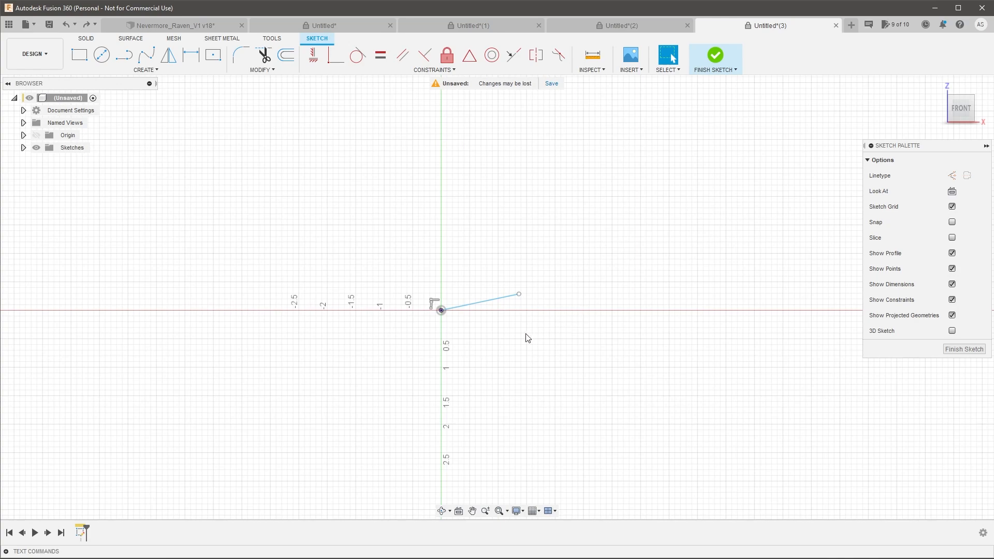
pyautogui.moveTo(518, 294)
pyautogui.mouseDown()
pyautogui.moveTo(516, 264)
pyautogui.moveTo(363, 261)
pyautogui.moveTo(449, 228)
pyautogui.moveTo(569, 278)
pyautogui.moveTo(371, 272)
pyautogui.moveTo(519, 241)
pyautogui.moveTo(547, 278)
pyautogui.mouseUp()
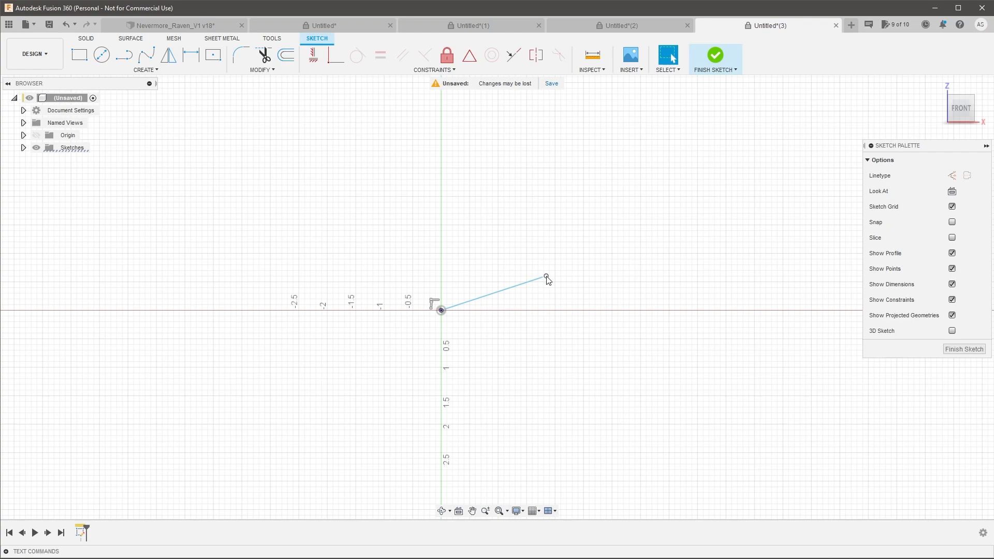
pyautogui.moveTo(547, 279)
pyautogui.mouseDown()
pyautogui.moveTo(461, 239)
pyautogui.moveTo(528, 251)
pyautogui.moveTo(601, 286)
pyautogui.moveTo(541, 235)
pyautogui.moveTo(569, 275)
pyautogui.mouseUp()
pyautogui.moveTo(568, 272); pyautogui.dragTo(597, 294)
pyautogui.click(560, 296)
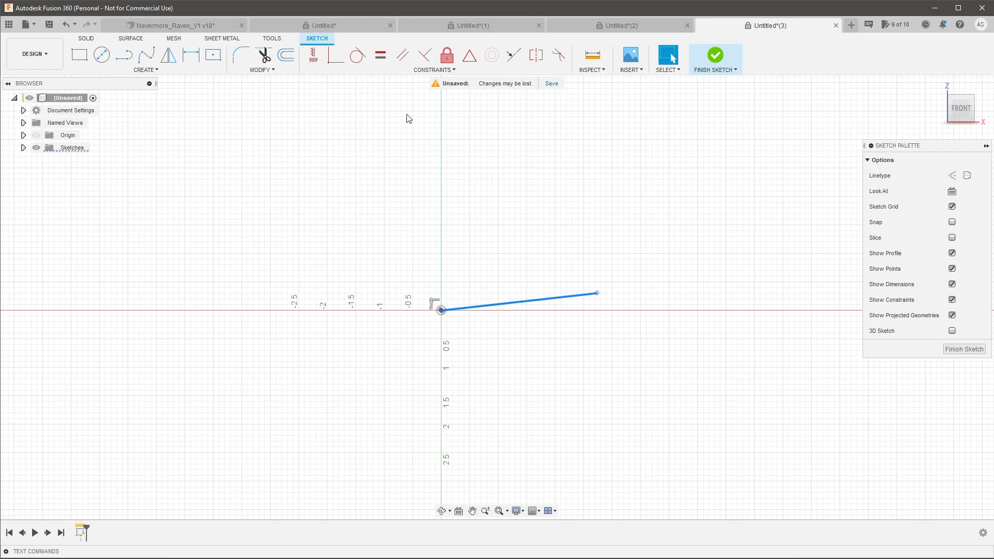
pyautogui.click(313, 55)
# Dimension the horizontal line's length below it and set it to 6.
pyautogui.press('d')
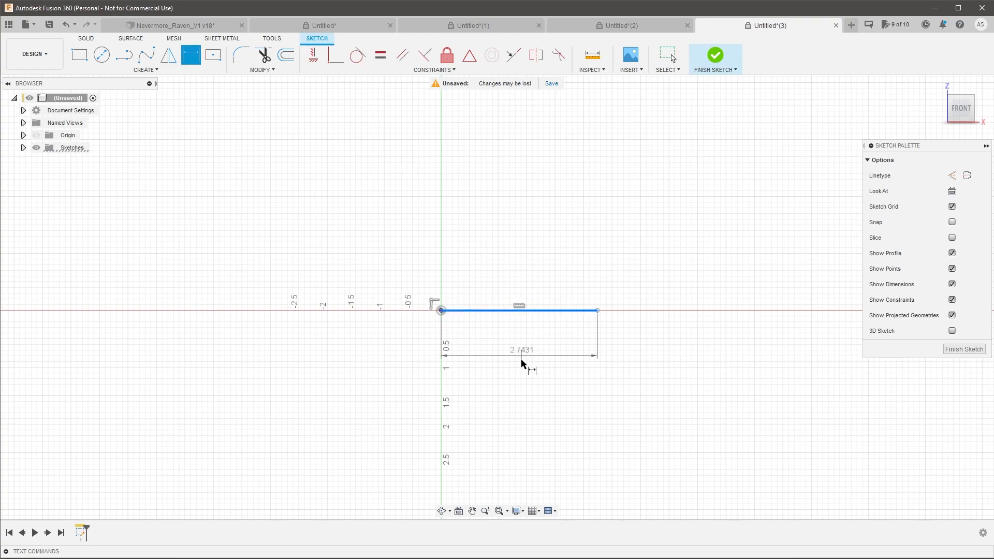
pyautogui.click(524, 362)
pyautogui.write('6')
pyautogui.press('Return')
pyautogui.press('Escape')
pyautogui.scroll(-3, 520, 356)
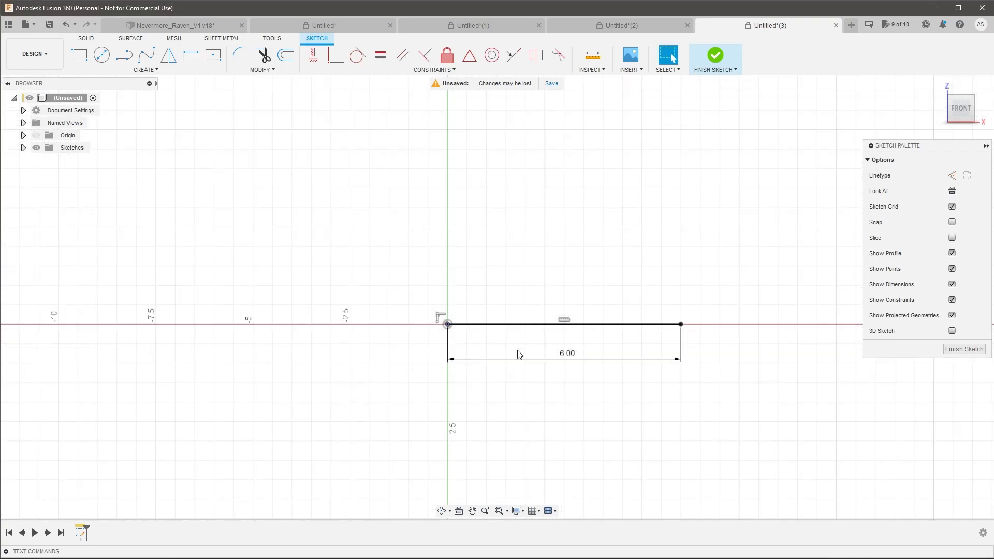
pyautogui.scroll(3, 668, 337)
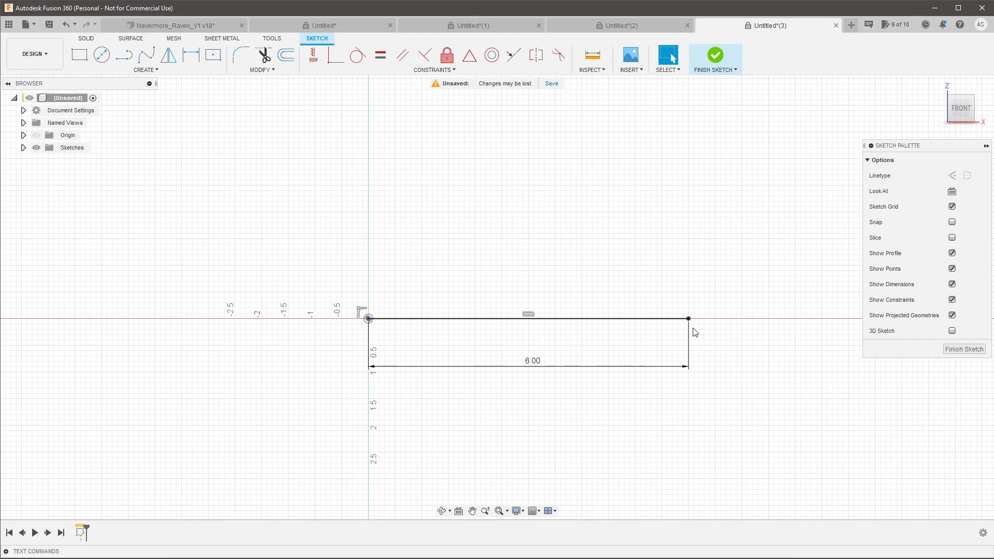
# Move the 6.00 length dimension from below the line to above it.
pyautogui.click(467, 319)
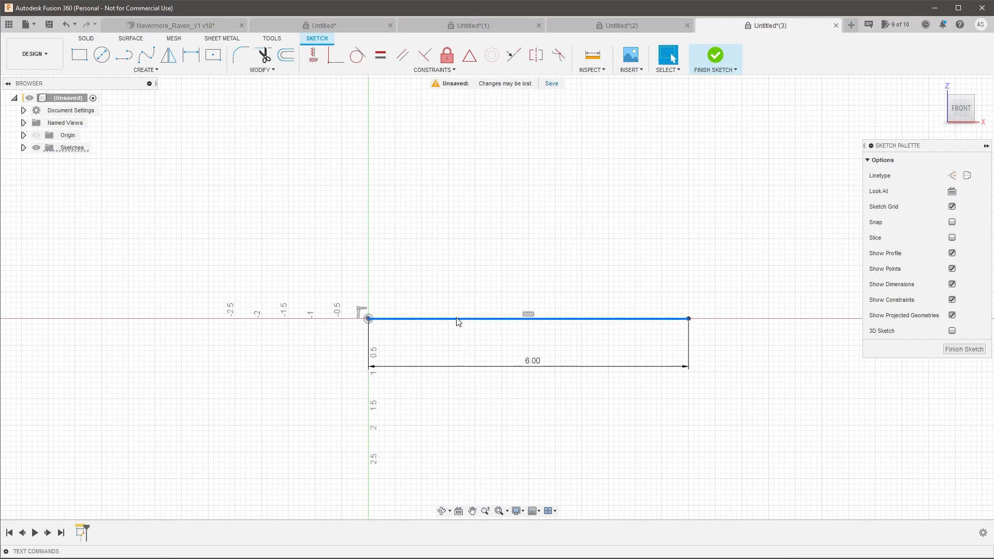
pyautogui.click(644, 302)
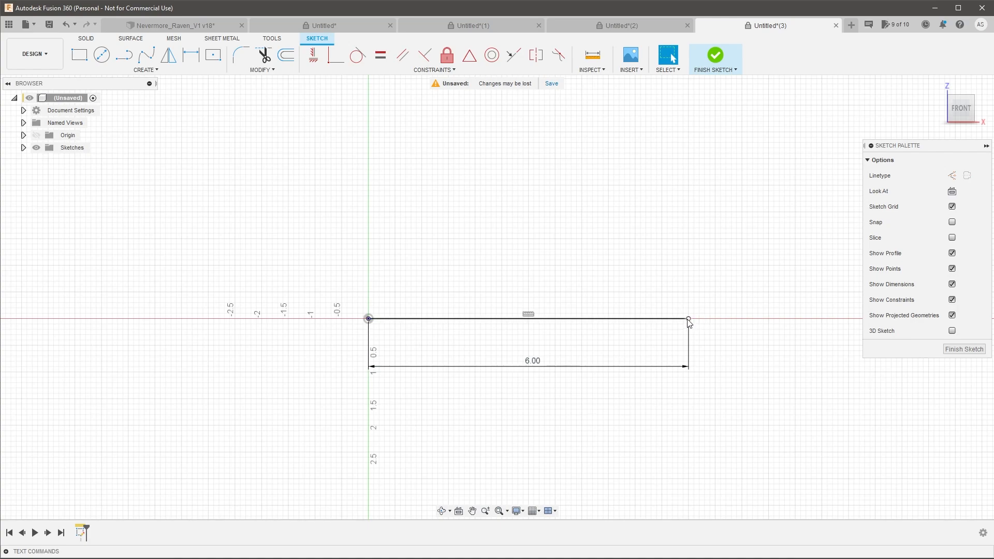
pyautogui.scroll(-2, 559, 337)
pyautogui.moveTo(548, 346); pyautogui.dragTo(528, 293)
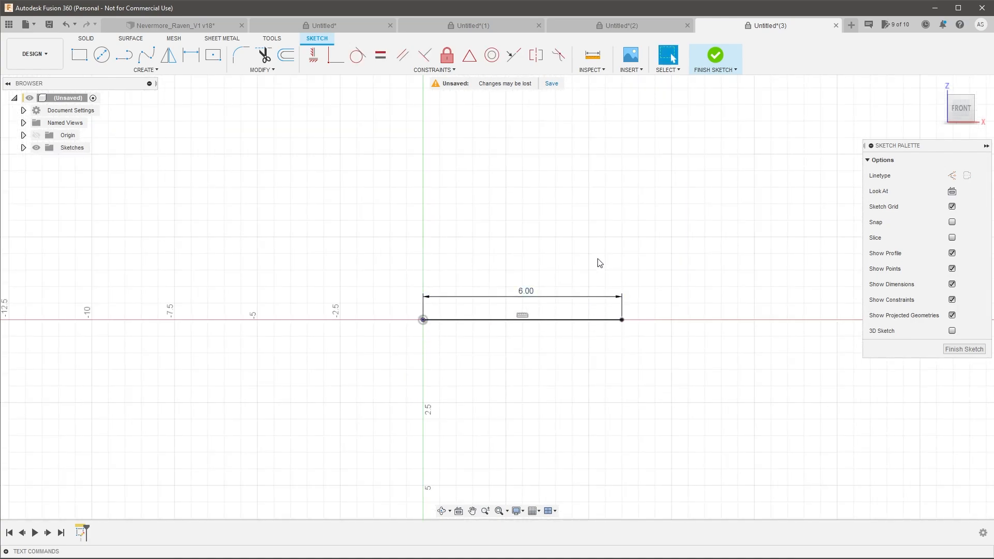
# Draw a detached arc just beyond the line's free end, bulging outward and curving down below the red axis.
pyautogui.scroll(1, 677, 307)
pyautogui.click(147, 69)
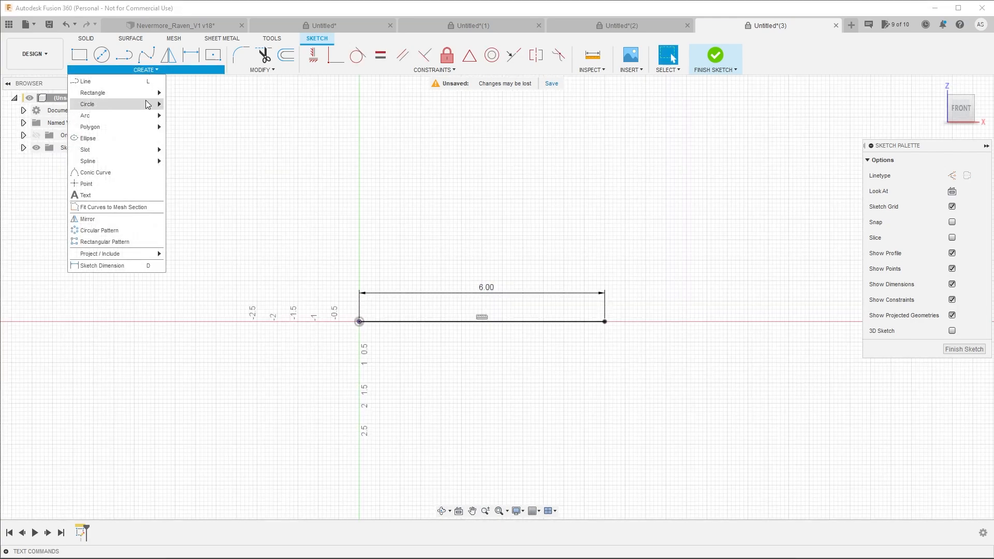
pyautogui.moveTo(145, 115)
pyautogui.click(187, 118)
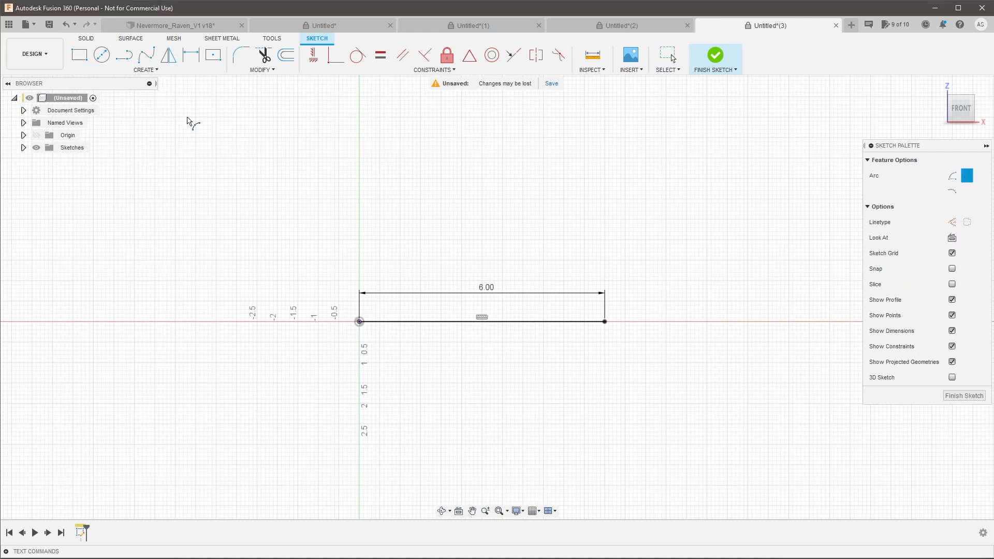
pyautogui.click(655, 329)
pyautogui.click(690, 411)
pyautogui.click(698, 399)
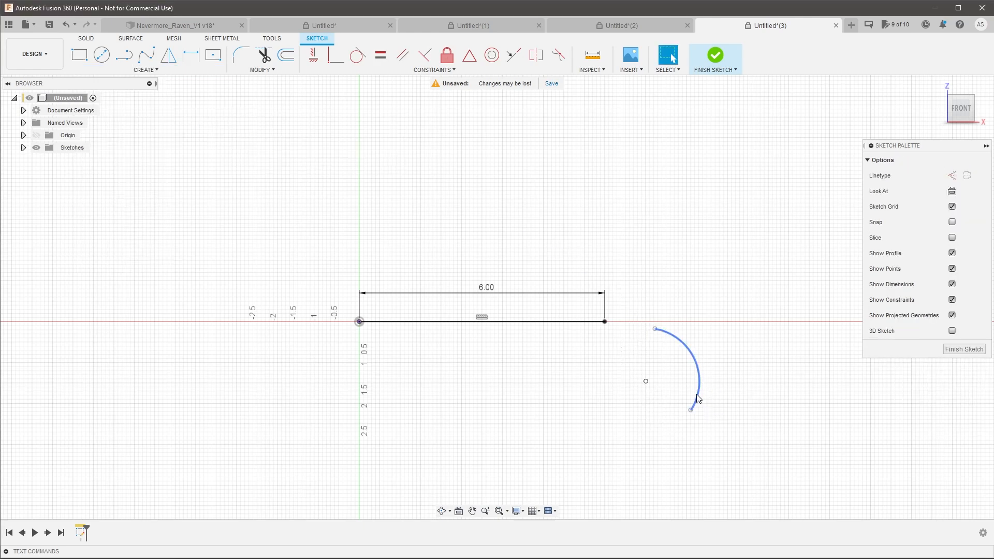
# Join the arc's upper endpoint to the line's outer endpoint with a Coincident constraint.
pyautogui.scroll(2, 668, 346)
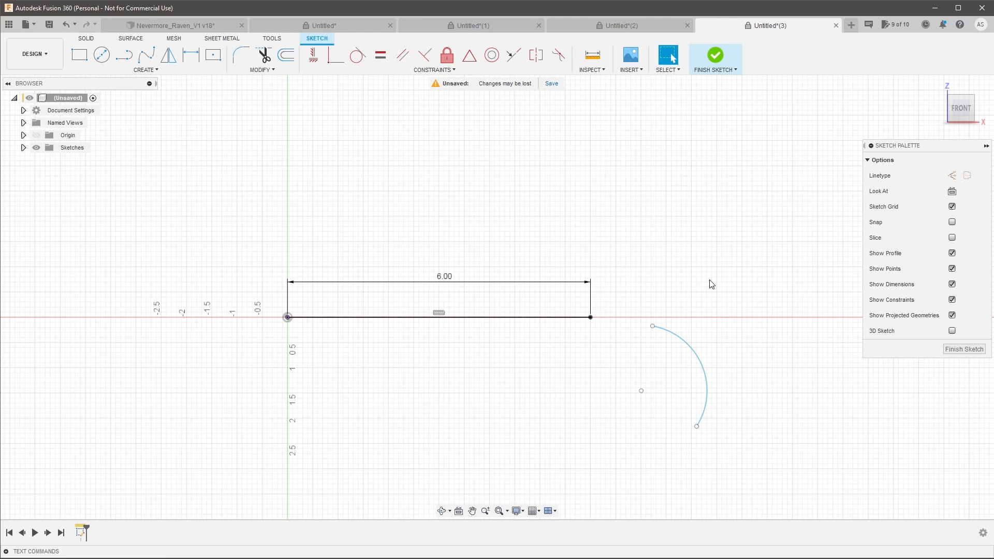
pyautogui.click(335, 55)
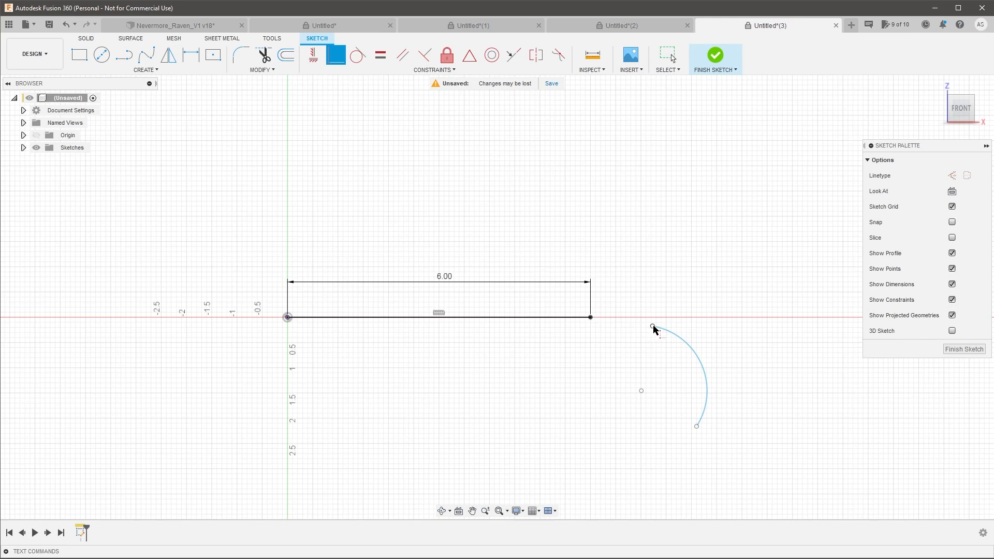
pyautogui.click(591, 318)
pyautogui.click(652, 326)
pyautogui.click(591, 317)
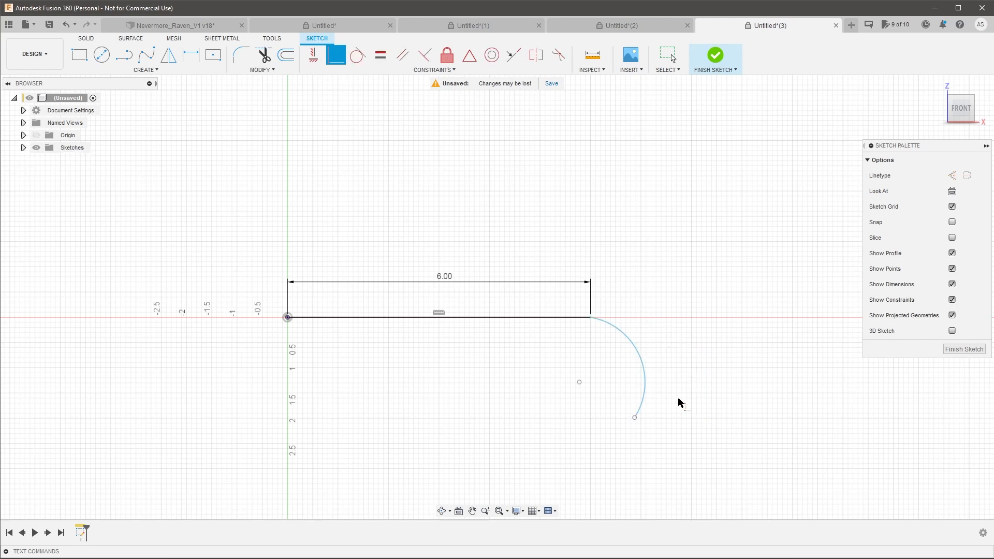
pyautogui.press('Escape')
# Reshape the attached arc by moving its curve, free endpoint and centre point, leaving a shorter arc below the axis.
pyautogui.moveTo(625, 339); pyautogui.dragTo(648, 339)
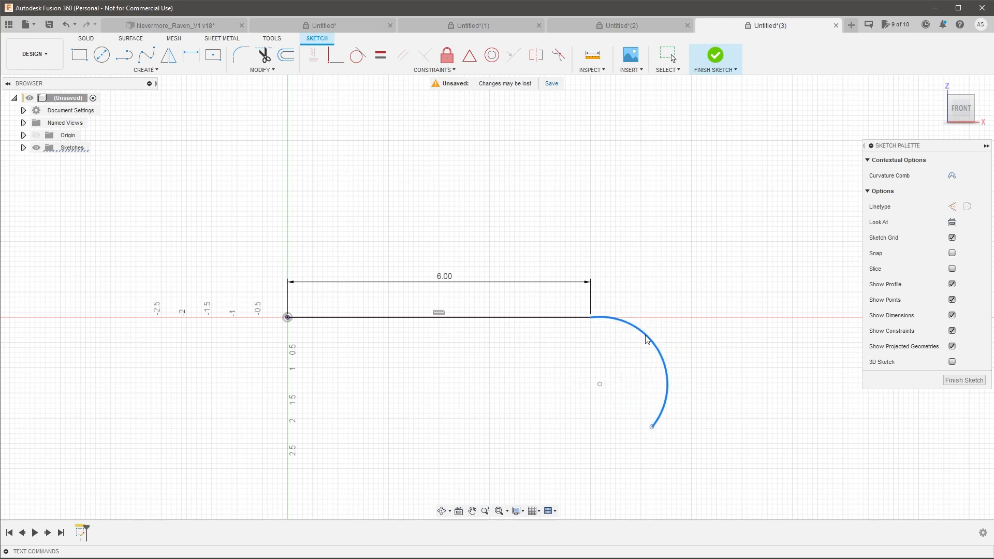
pyautogui.moveTo(656, 429); pyautogui.dragTo(645, 359)
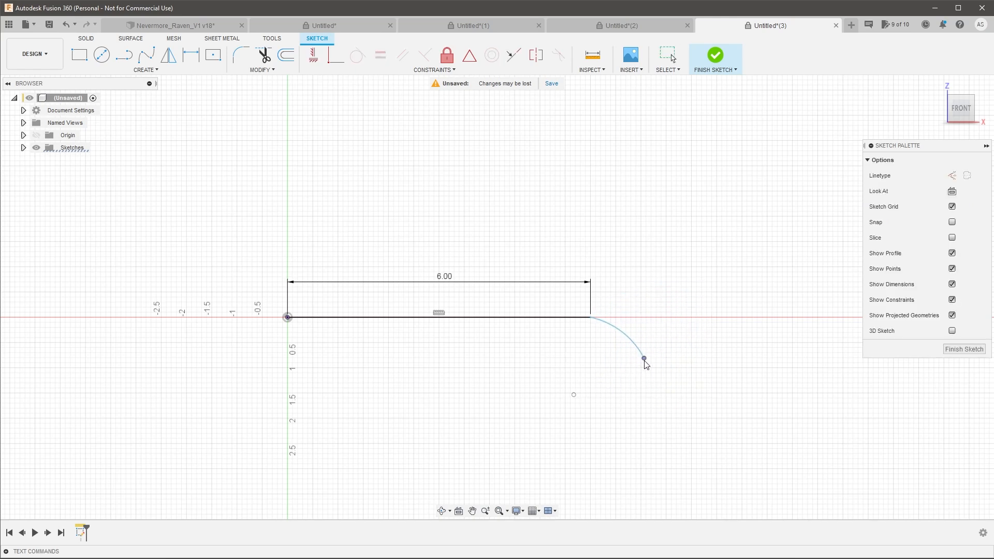
pyautogui.moveTo(554, 396); pyautogui.dragTo(577, 402)
# Apply a Tangent constraint between the arc and the horizontal line.
pyautogui.click(623, 336)
pyautogui.keyDown('shift'); pyautogui.click(573, 322); pyautogui.keyUp('shift')
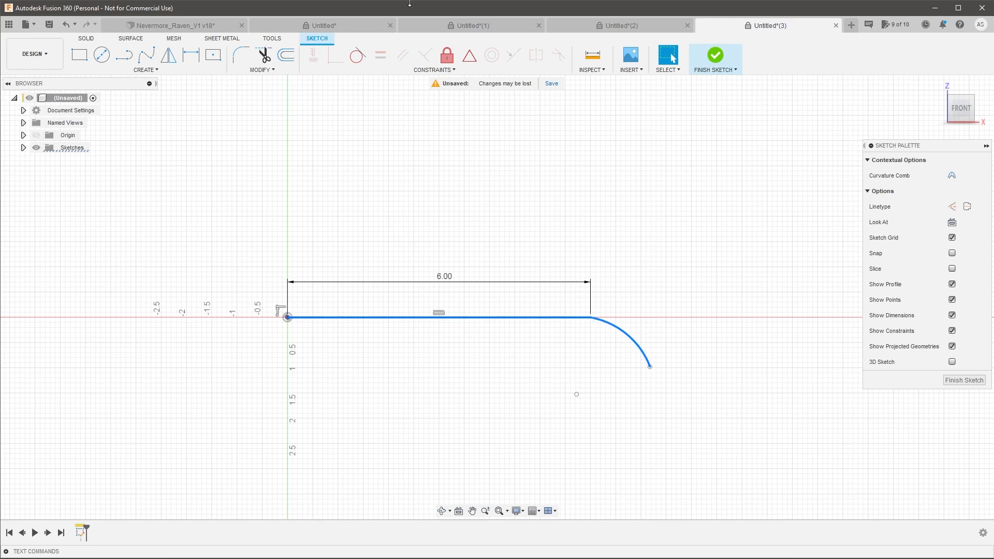
pyautogui.click(355, 56)
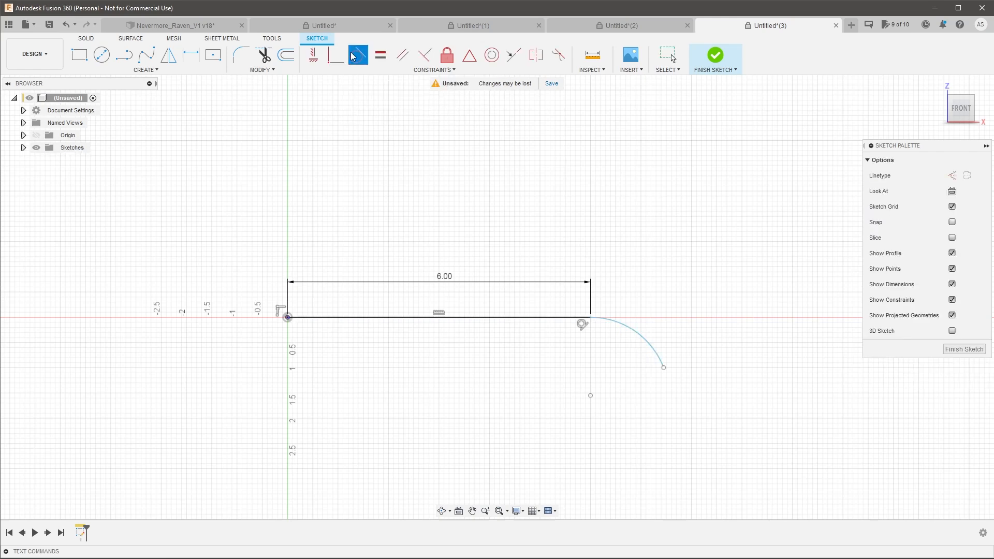
pyautogui.press('Escape')
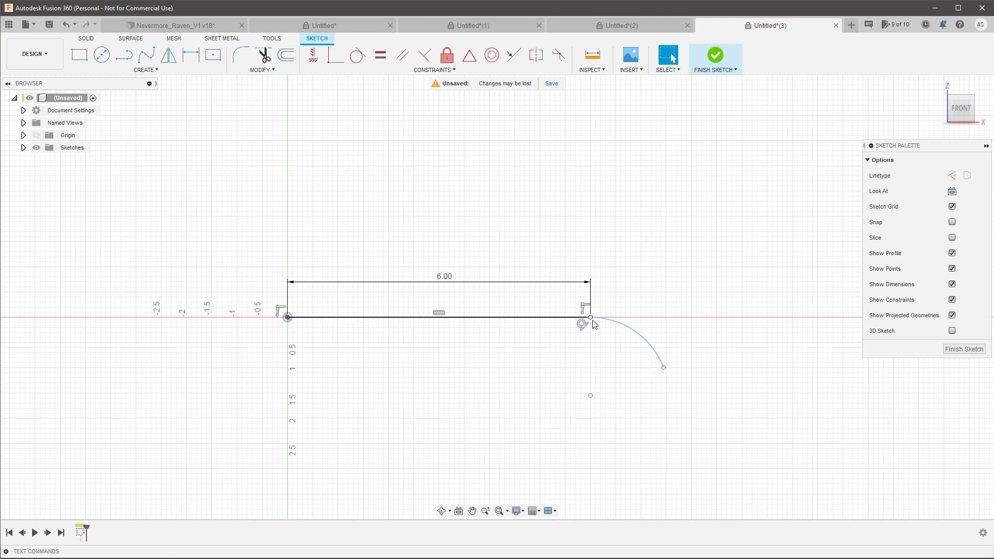
# Move the tangent arc's free endpoint down and inward to tighten the arc to a radius of about 0.75 in.
pyautogui.moveTo(664, 370); pyautogui.dragTo(641, 361)
pyautogui.press('Escape')
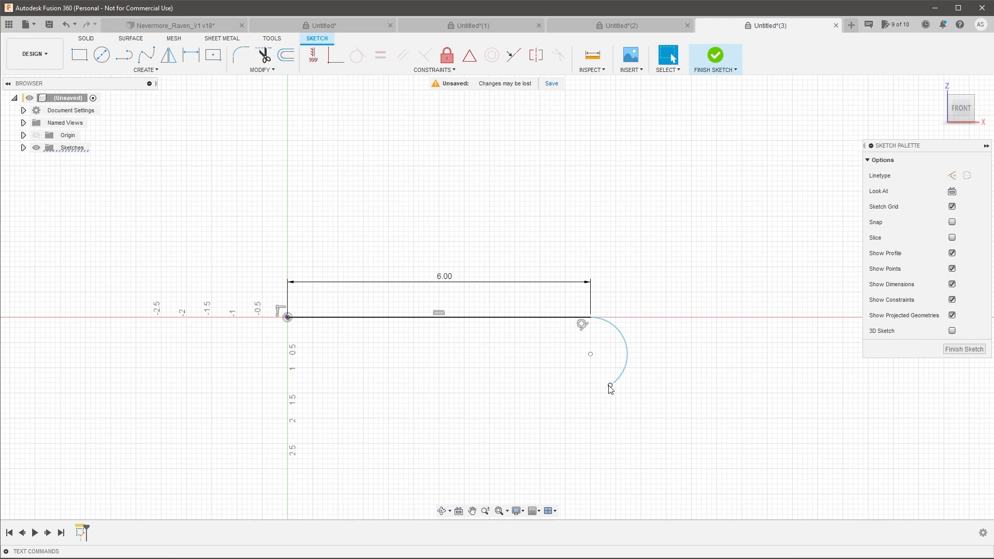
pyautogui.moveTo(610, 386); pyautogui.dragTo(617, 382)
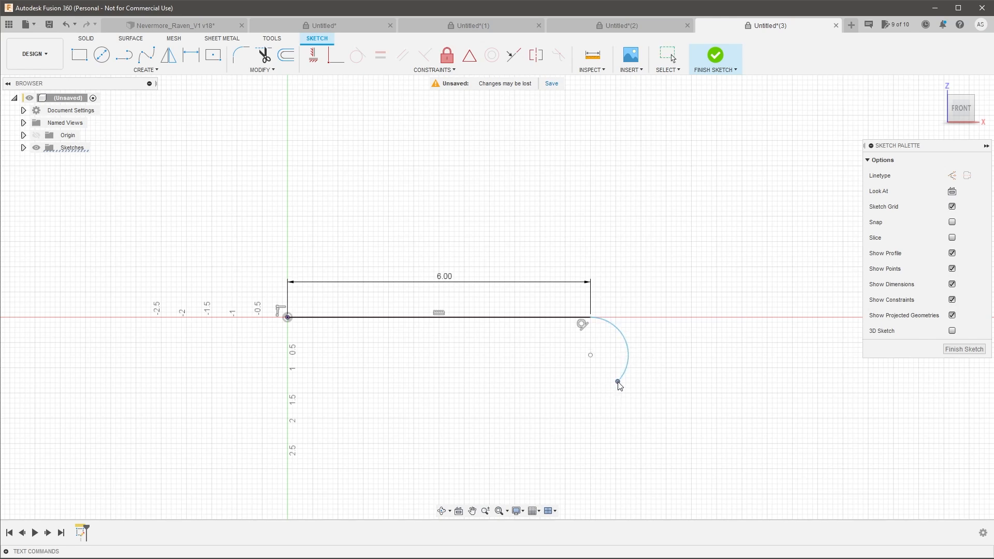
# Dimension the arc's radius and set it to 2 in.
pyautogui.press('d')
pyautogui.click(624, 343)
pyautogui.click(639, 296)
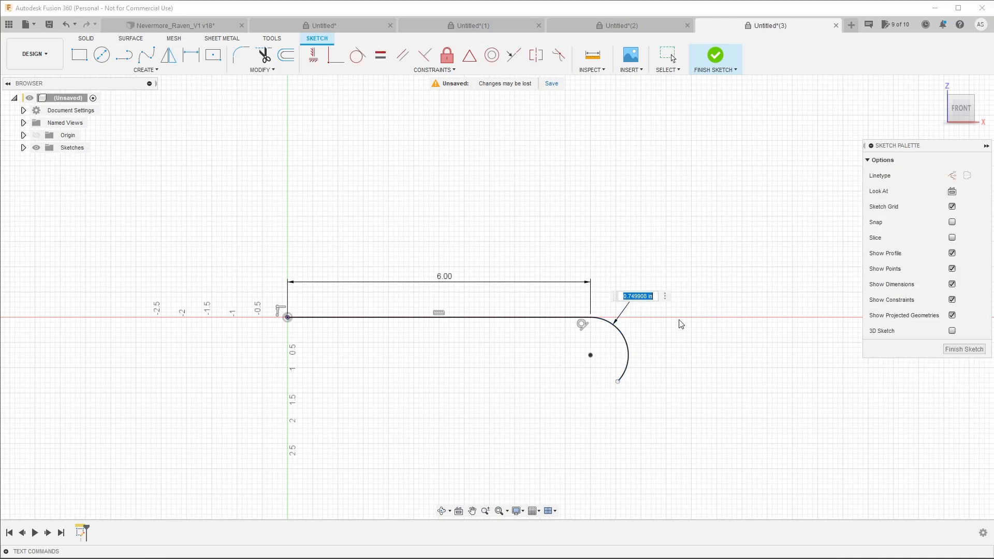
pyautogui.write('2 in')
pyautogui.press('Return')
pyautogui.scroll(-3, 575, 213)
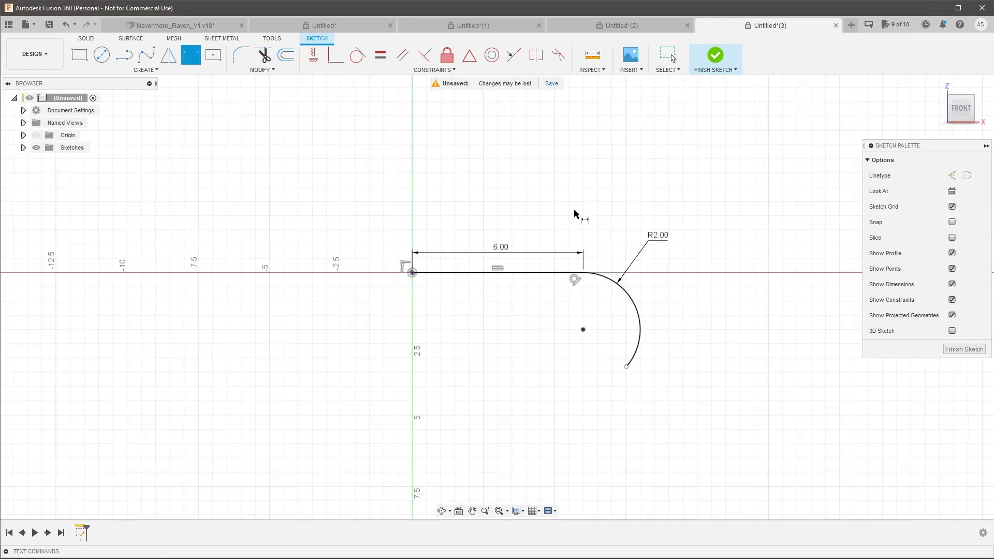
pyautogui.scroll(1, 617, 284)
pyautogui.press('Escape')
# Shorten the arc by moving its free endpoint up, and delete its radius dimension.
pyautogui.moveTo(630, 387); pyautogui.dragTo(627, 293)
pyautogui.press('Delete')
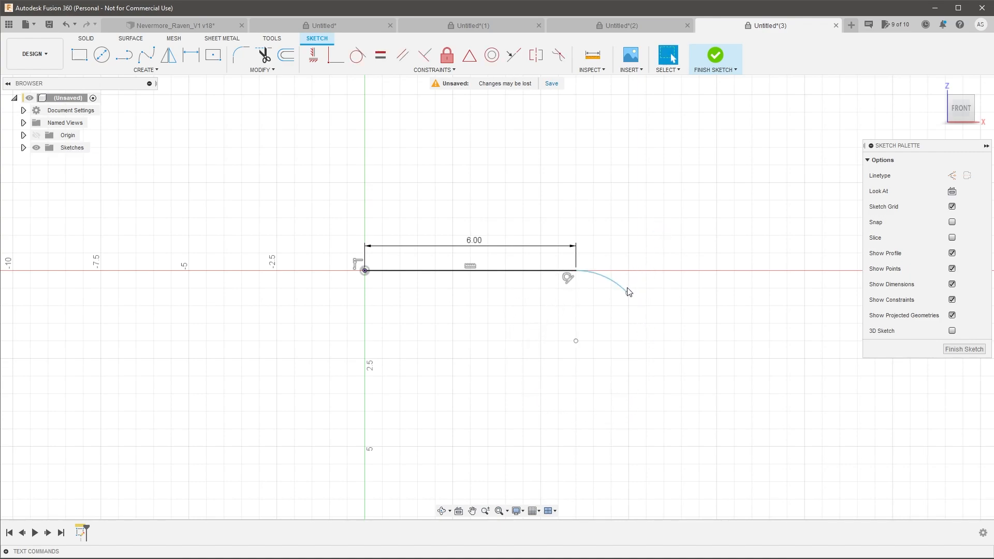
# Dimension the horizontal distance between the arc's two endpoints and set it to 1.5.
pyautogui.press('d')
pyautogui.click(576, 270)
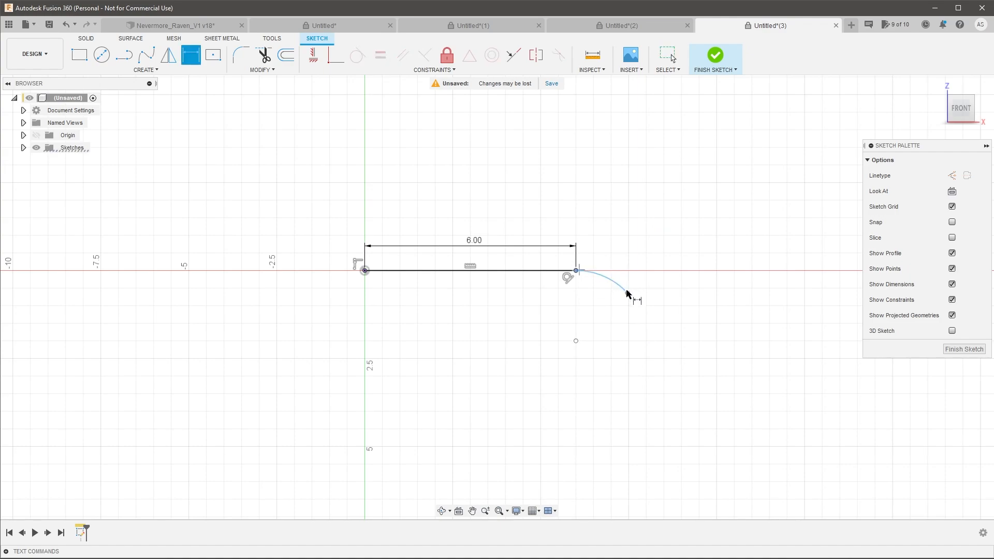
pyautogui.click(627, 293)
pyautogui.click(605, 254)
pyautogui.write('1.5')
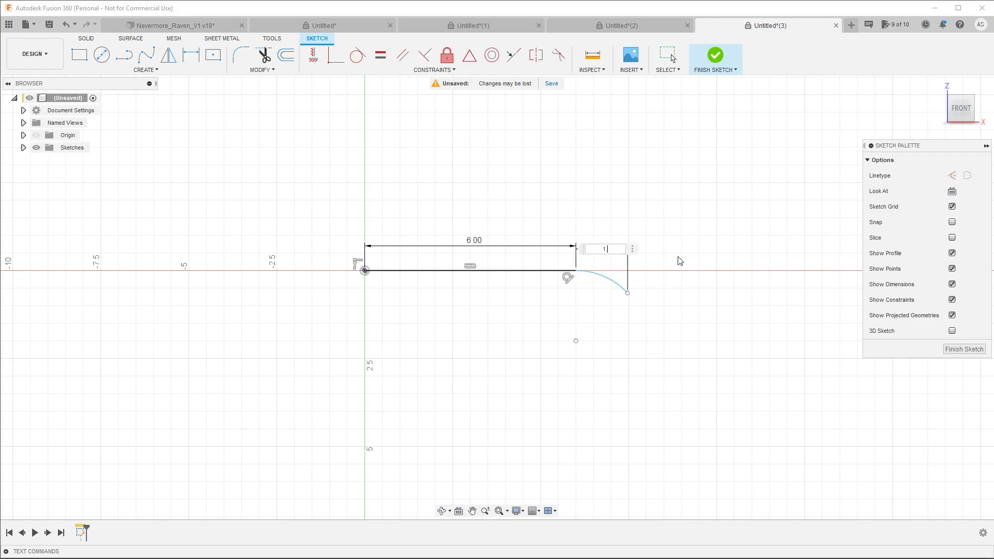
pyautogui.press('Return')
# Dimension the vertical distance between the arc's two endpoints and set it to 0.5.
pyautogui.click(576, 270)
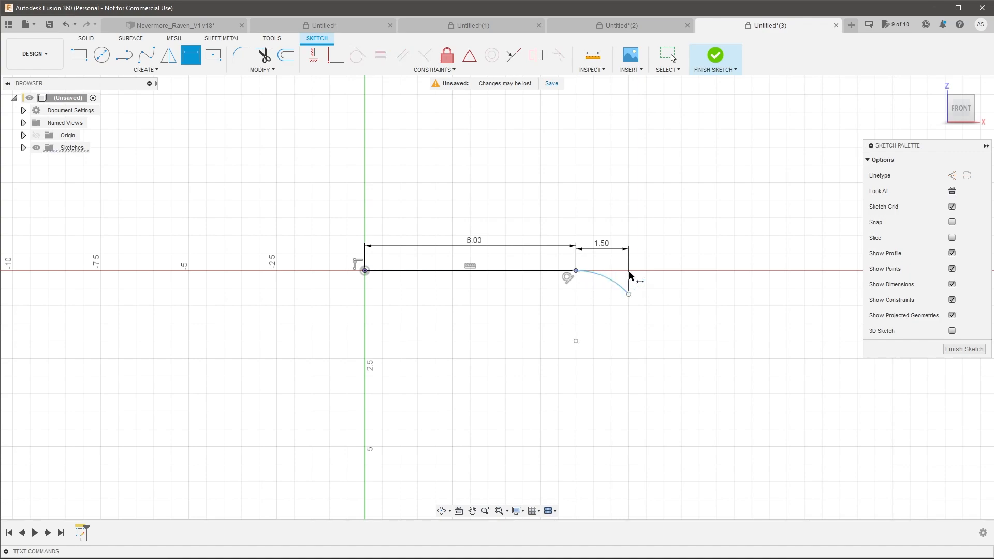
pyautogui.click(629, 295)
pyautogui.click(653, 278)
pyautogui.write('0.5')
pyautogui.press('Return')
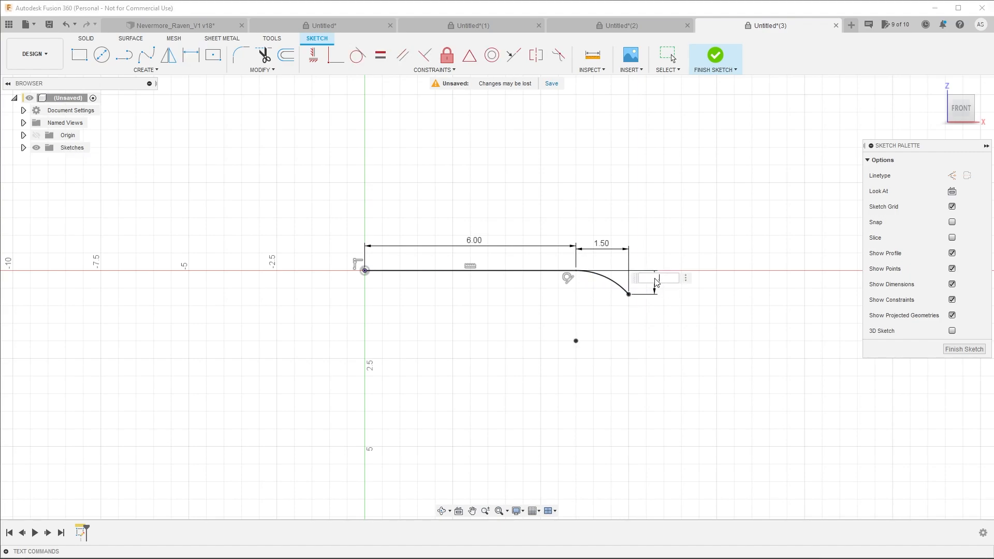
pyautogui.press('Escape')
pyautogui.scroll(2, 590, 298)
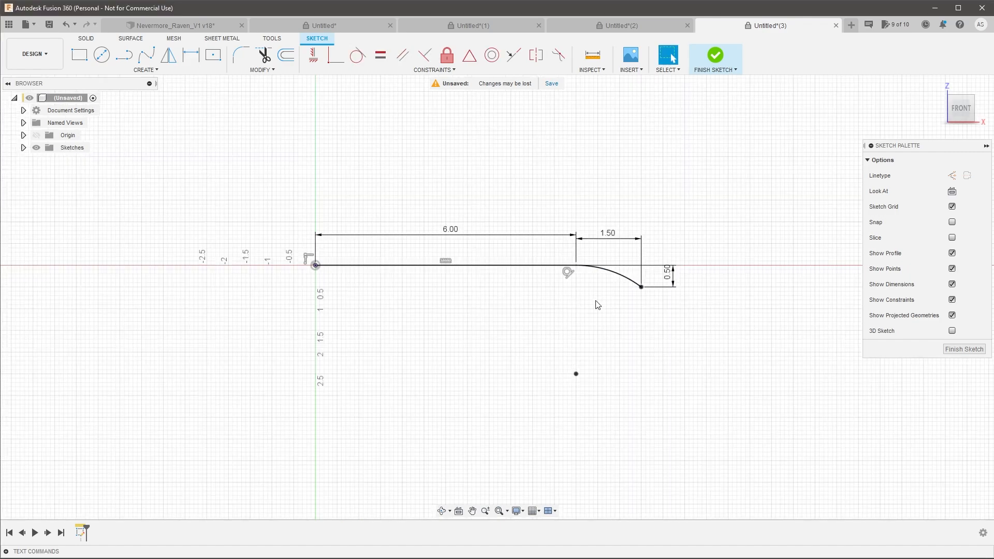
# Delete the vertical and horizontal dimensions between the arc's endpoints.
pyautogui.click(673, 282)
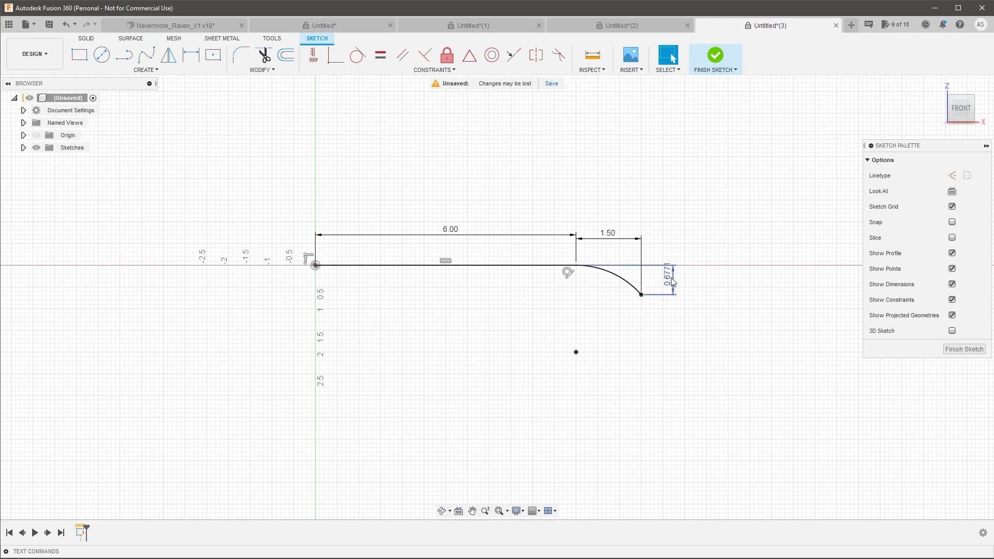
pyautogui.press('Delete')
pyautogui.click(641, 279)
pyautogui.press('Delete')
# Dimension the arc's radius at 2.00, placing the dimension above the arc.
pyautogui.press('d')
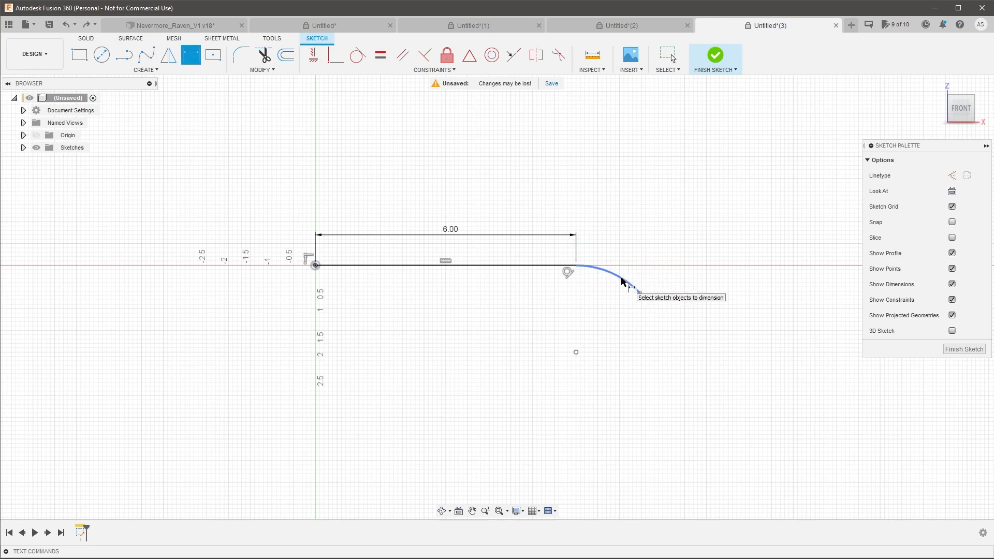
pyautogui.click(627, 283)
pyautogui.click(632, 237)
pyautogui.press('Return')
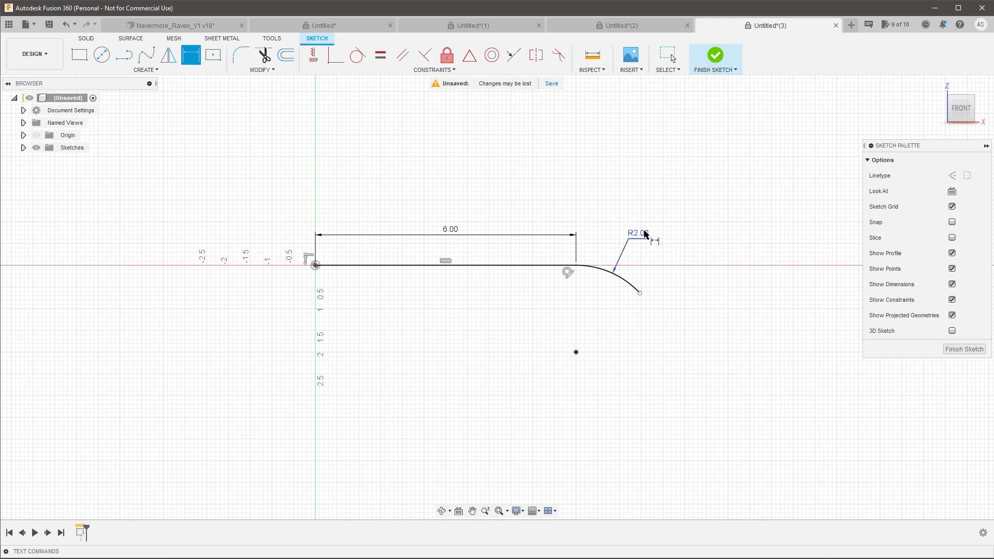
# Dimension the vertical distance between the arc's two endpoints and set it to 0.5.
pyautogui.click(640, 294)
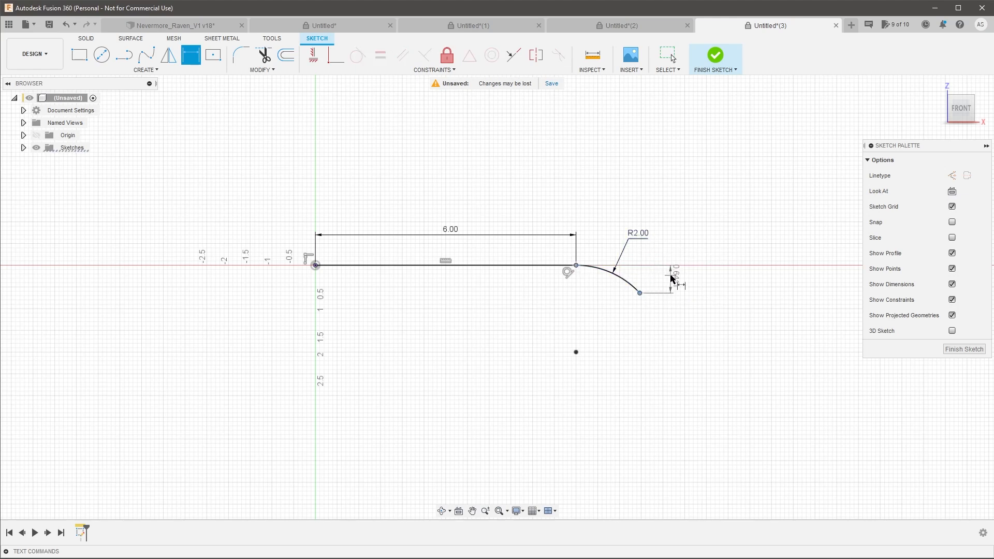
pyautogui.click(671, 279)
pyautogui.write('0.5')
pyautogui.press('Return')
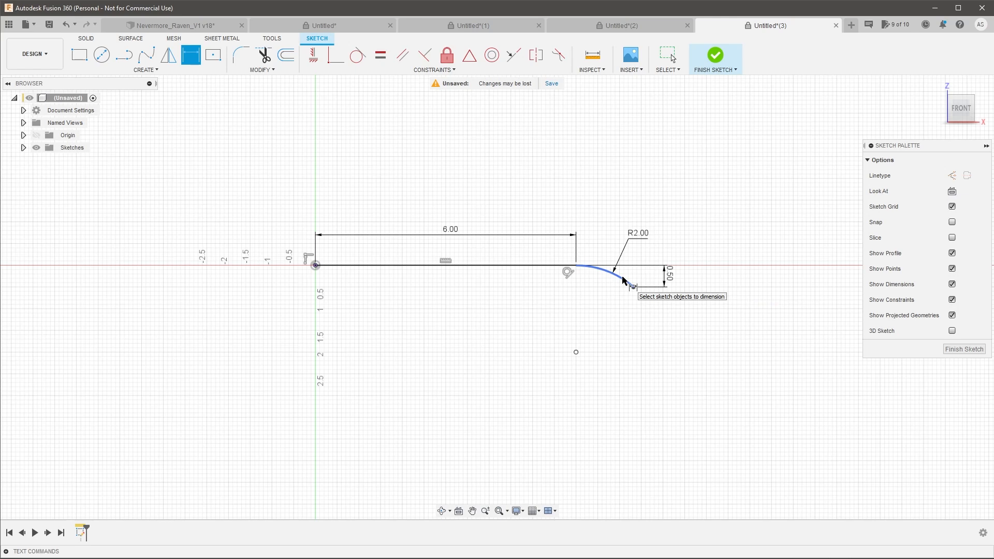
pyautogui.scroll(1, 625, 281)
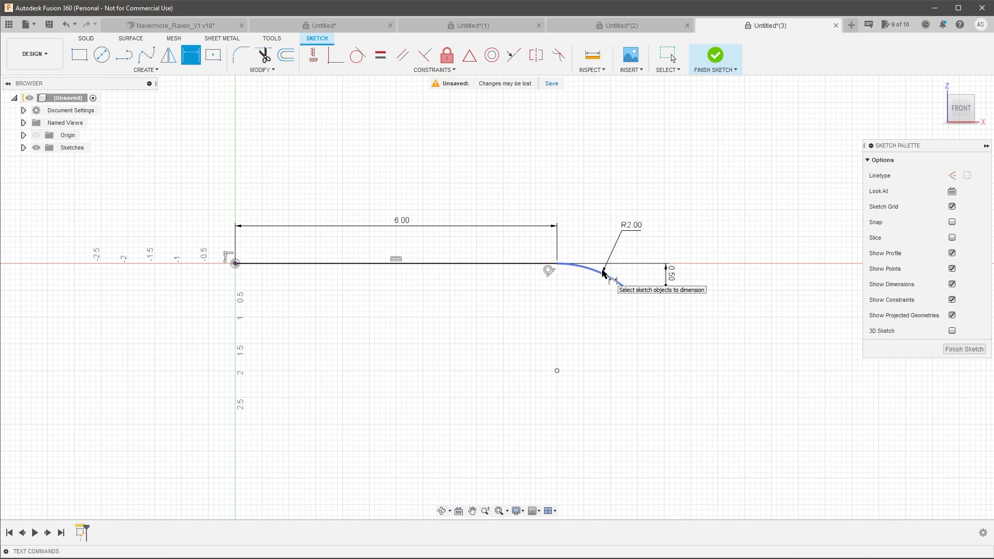
pyautogui.press('Escape')
# Draw a second arc between the first arc's lower endpoint and its center point, bowing toward the straight line.
pyautogui.click(196, 68)
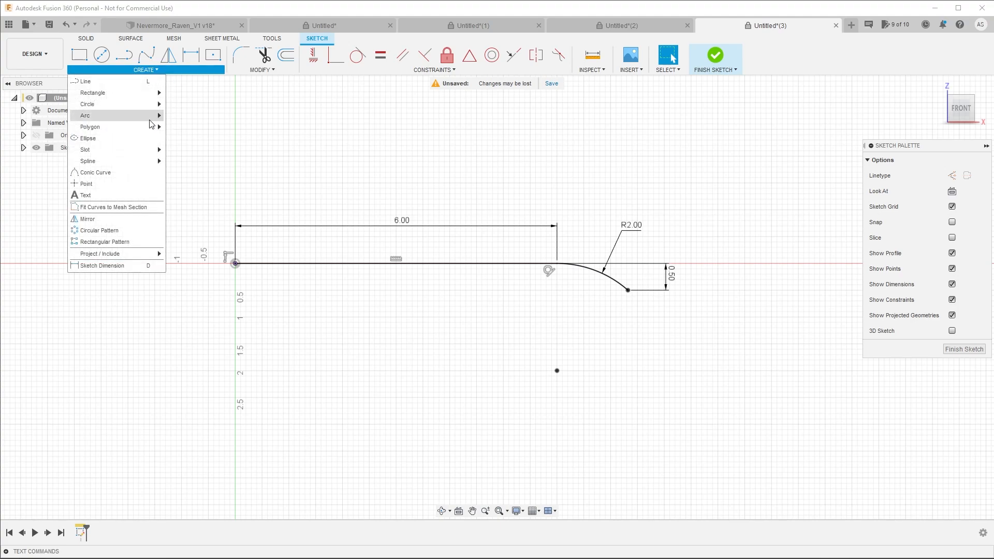
pyautogui.moveTo(155, 121)
pyautogui.click(202, 127)
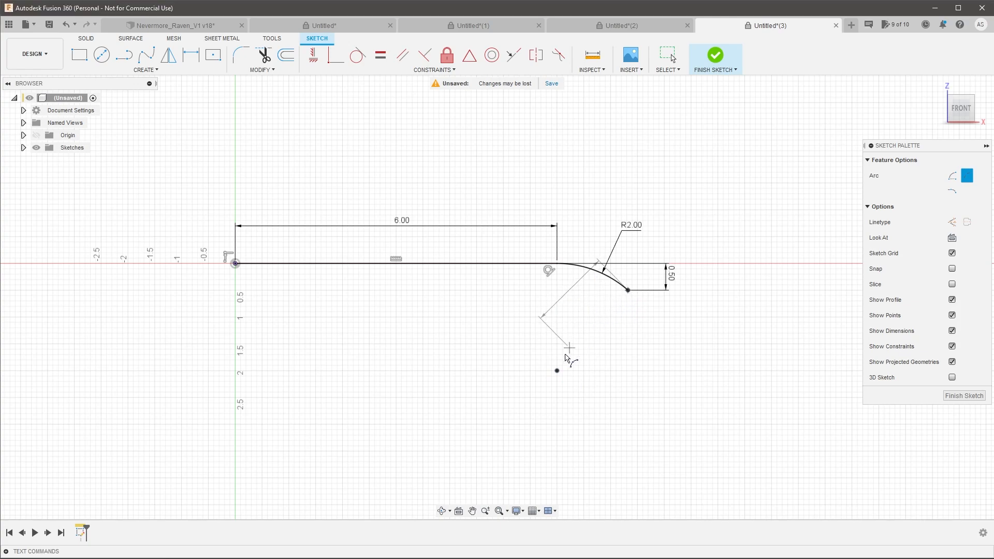
pyautogui.click(557, 371)
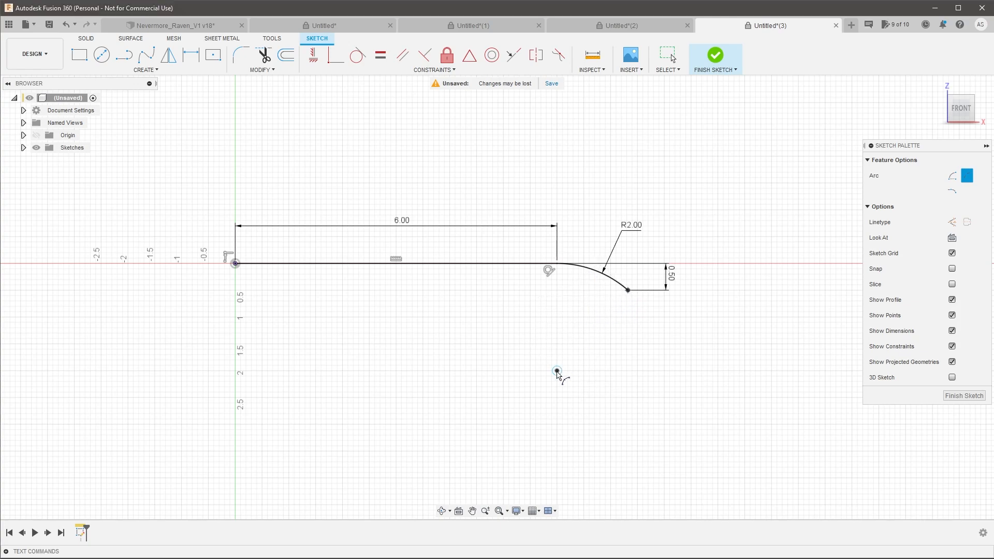
pyautogui.click(570, 331)
pyautogui.scroll(-1, 644, 313)
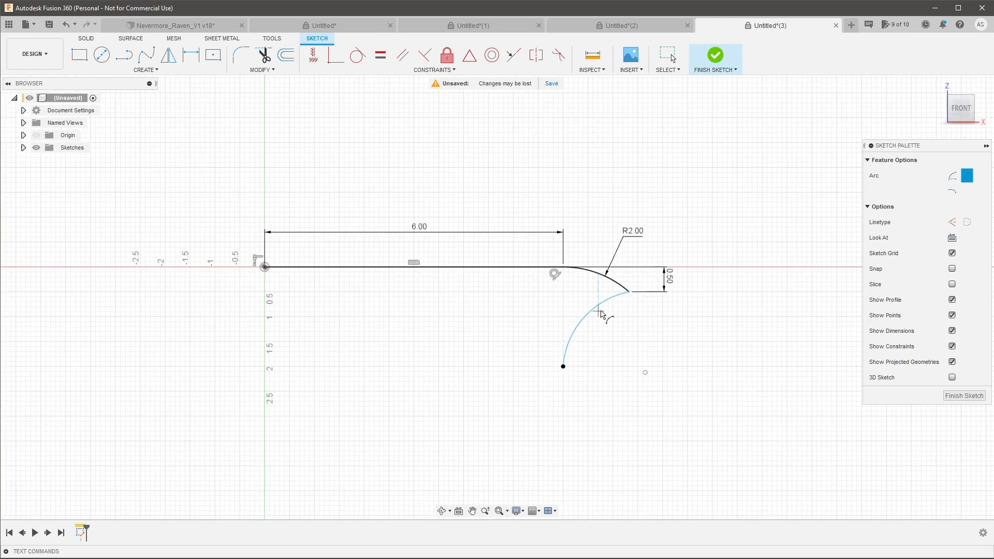
pyautogui.press('Escape')
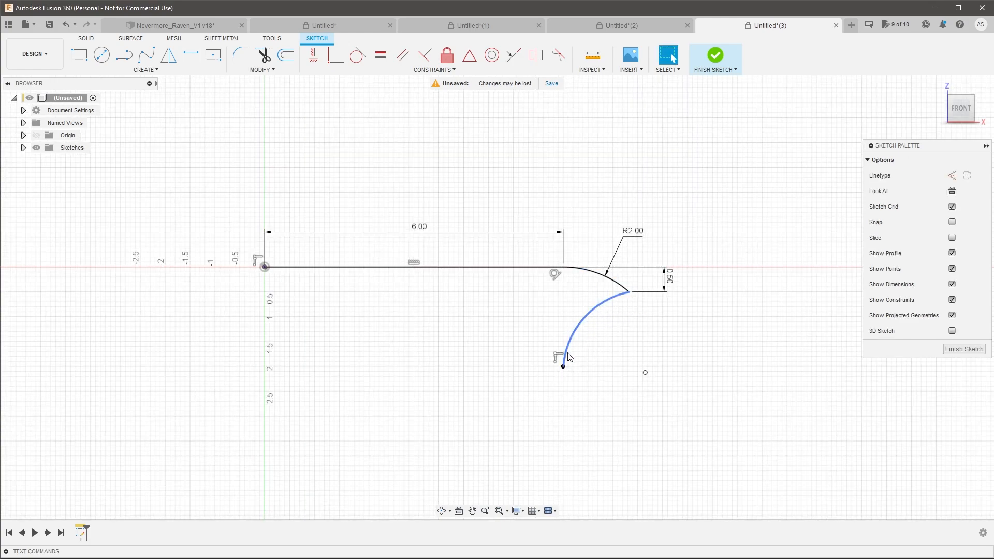
# Dimension the second arc's radius and set it to 2.
pyautogui.moveTo(565, 360)
pyautogui.mouseDown()
pyautogui.moveTo(566, 306)
pyautogui.moveTo(607, 326)
pyautogui.moveTo(589, 311)
pyautogui.mouseUp()
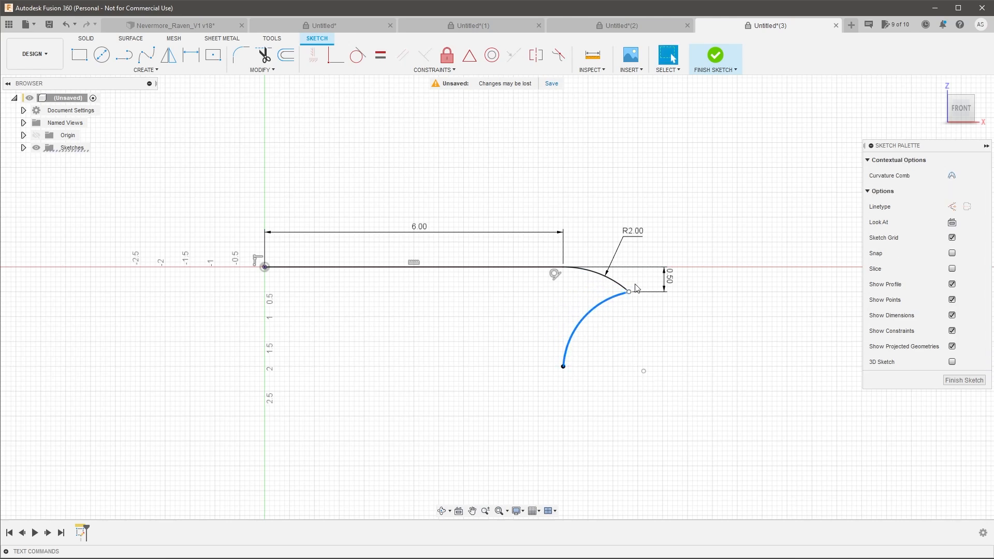
pyautogui.press('d')
pyautogui.click(547, 307)
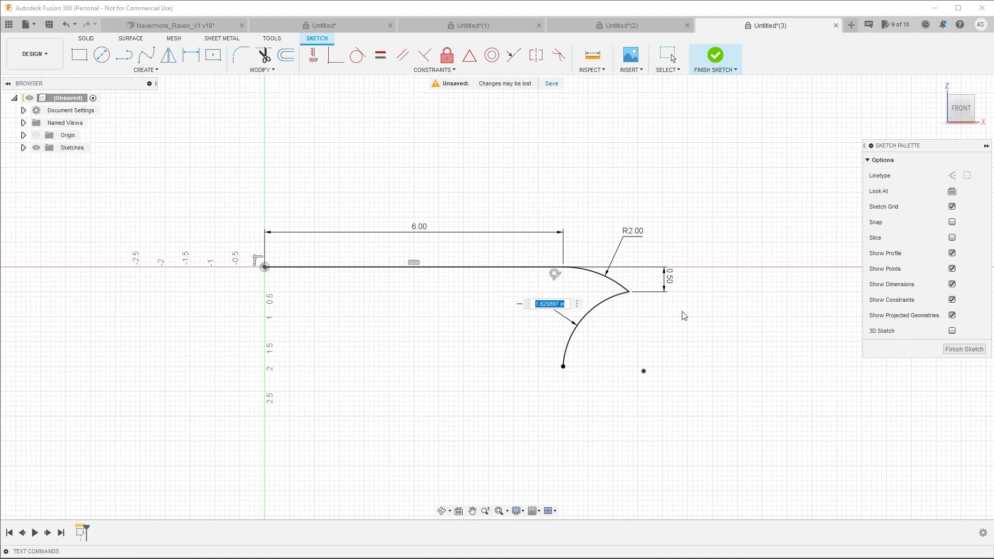
pyautogui.write('2')
pyautogui.press('Return')
pyautogui.press('Escape')
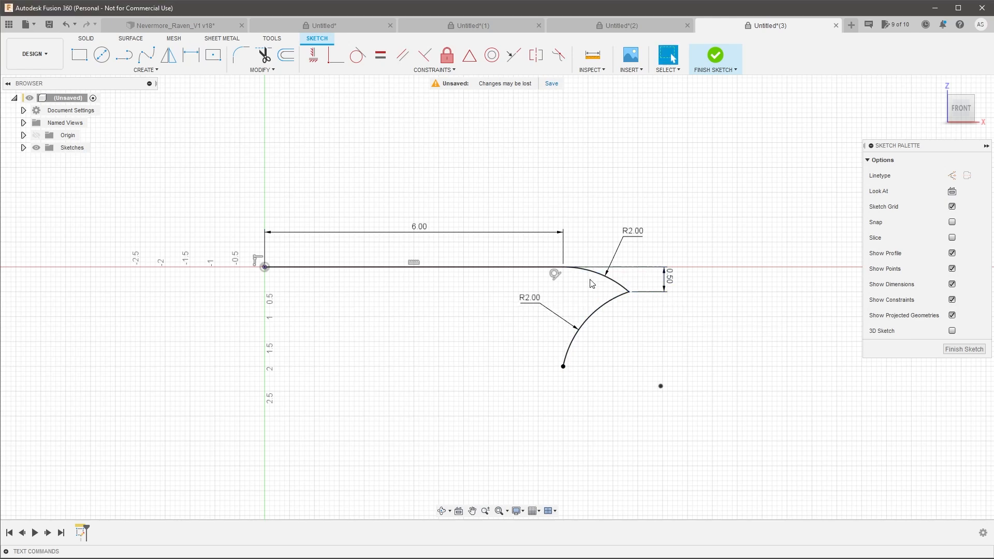
pyautogui.scroll(2, 592, 313)
pyautogui.click(593, 313)
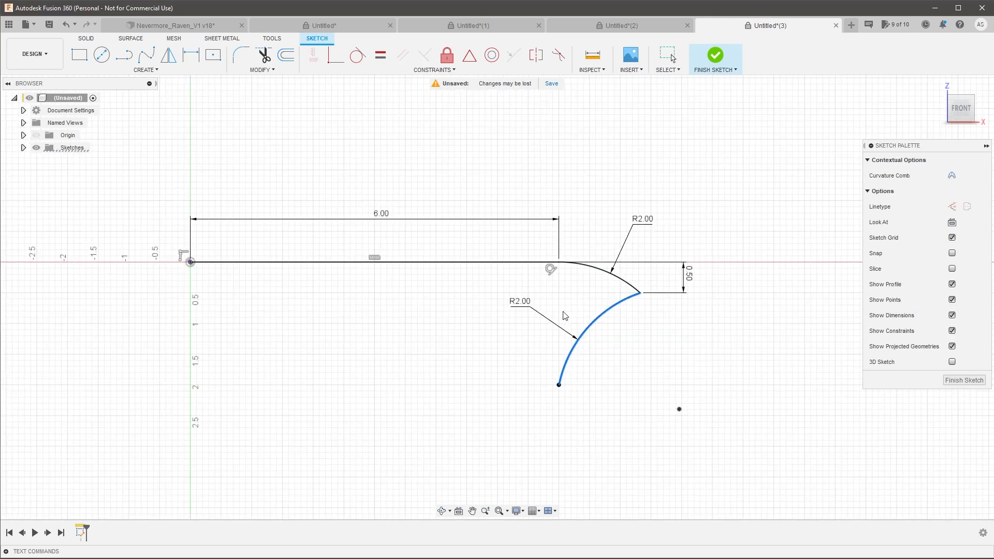
pyautogui.click(624, 365)
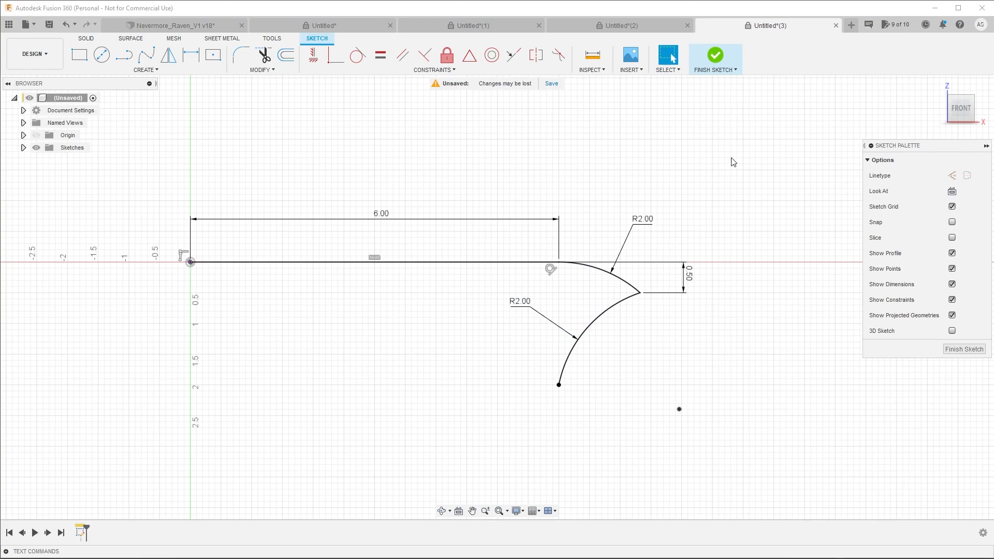
# Draw a two-point rectangle in the empty area above and to the left of the origin.
pyautogui.moveTo(750, 163)
pyautogui.keyDown('shift'); pyautogui.mouseDown(button='middle')
pyautogui.moveTo(764, 164)
pyautogui.moveTo(753, 162)
pyautogui.mouseUp(button='middle'); pyautogui.keyUp('shift')
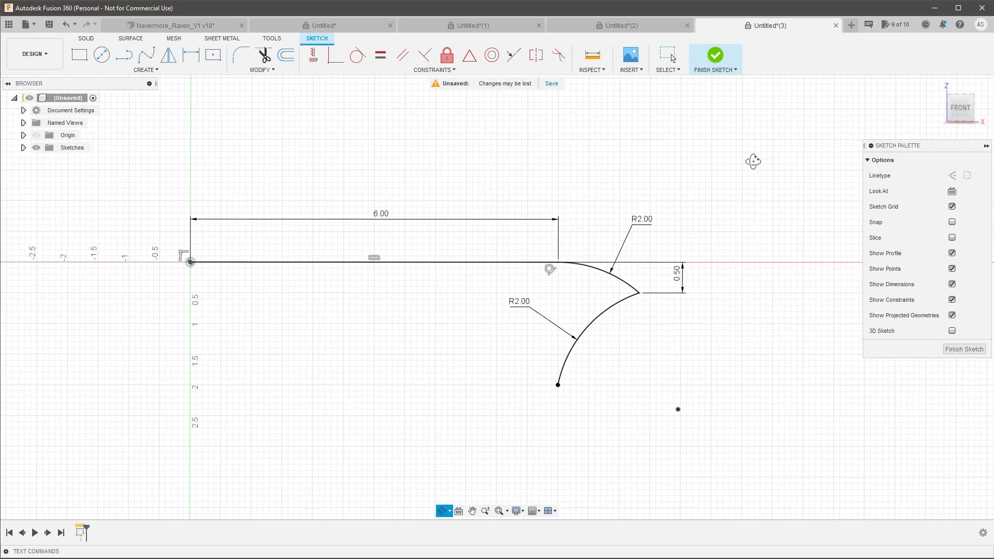
pyautogui.click(124, 73)
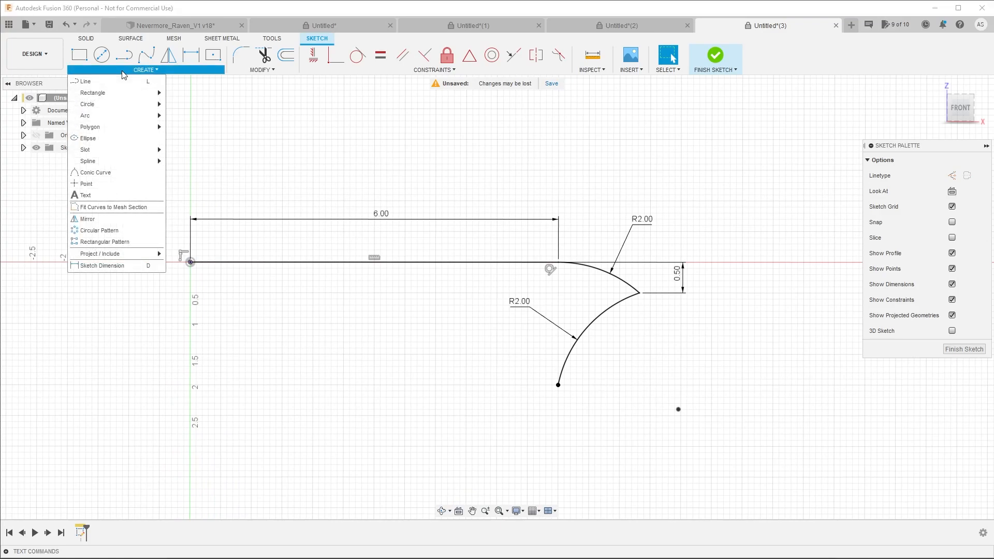
pyautogui.moveTo(130, 95)
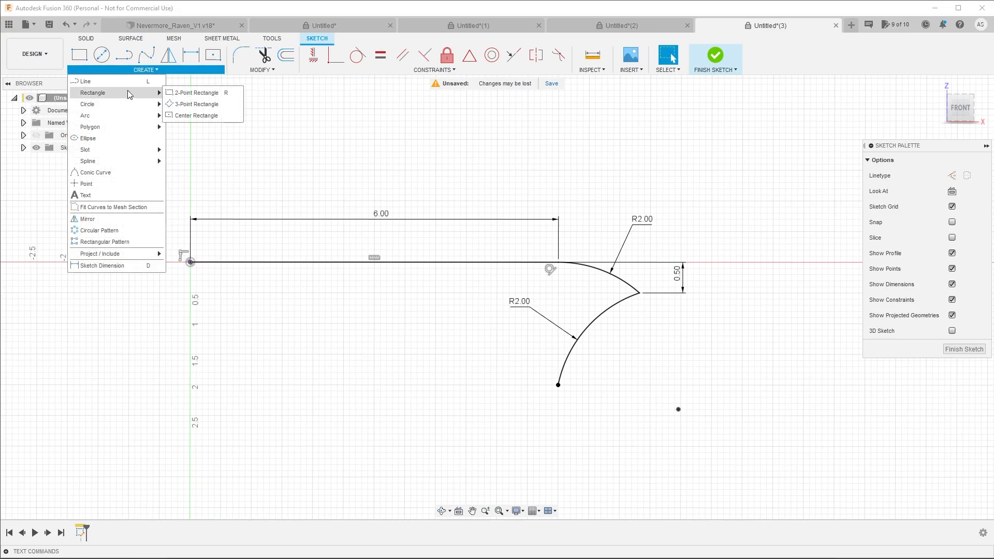
pyautogui.click(196, 92)
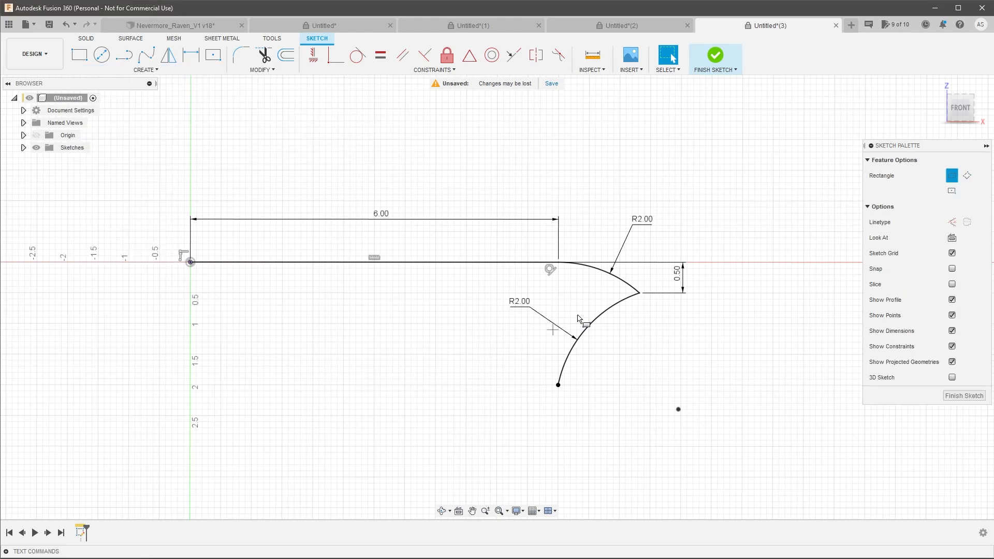
pyautogui.scroll(-2, 712, 287)
pyautogui.click(216, 182)
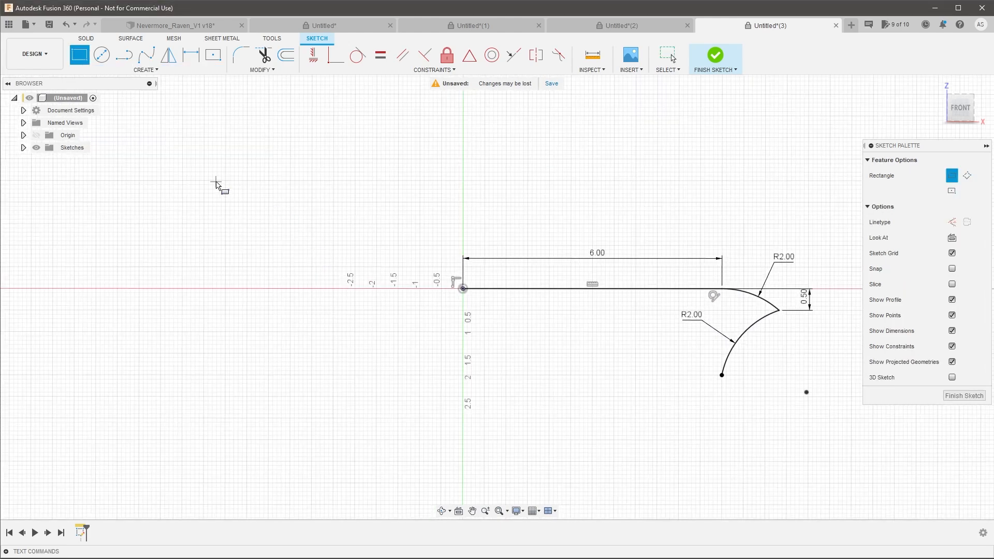
pyautogui.click(409, 266)
pyautogui.press('Escape')
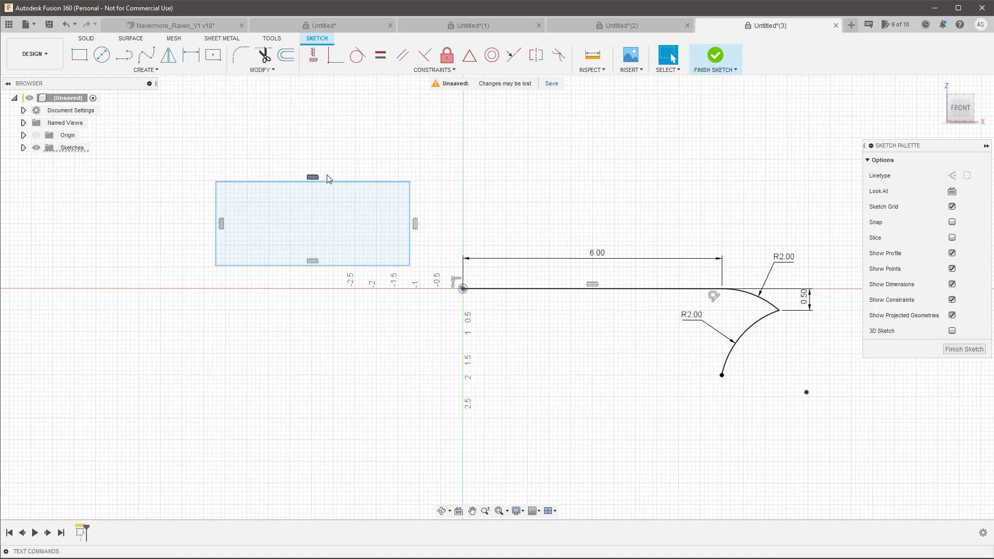
# Resize the rectangle by moving its lower-right corner outward to a point just left of the vertical axis.
pyautogui.scroll(2, 408, 261)
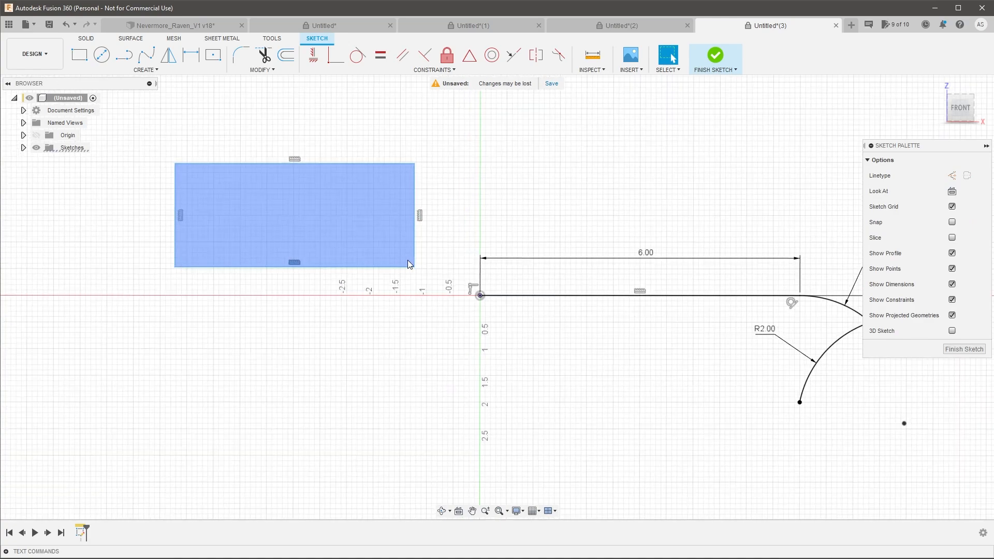
pyautogui.moveTo(412, 264); pyautogui.dragTo(379, 320)
pyautogui.moveTo(362, 336); pyautogui.dragTo(449, 261)
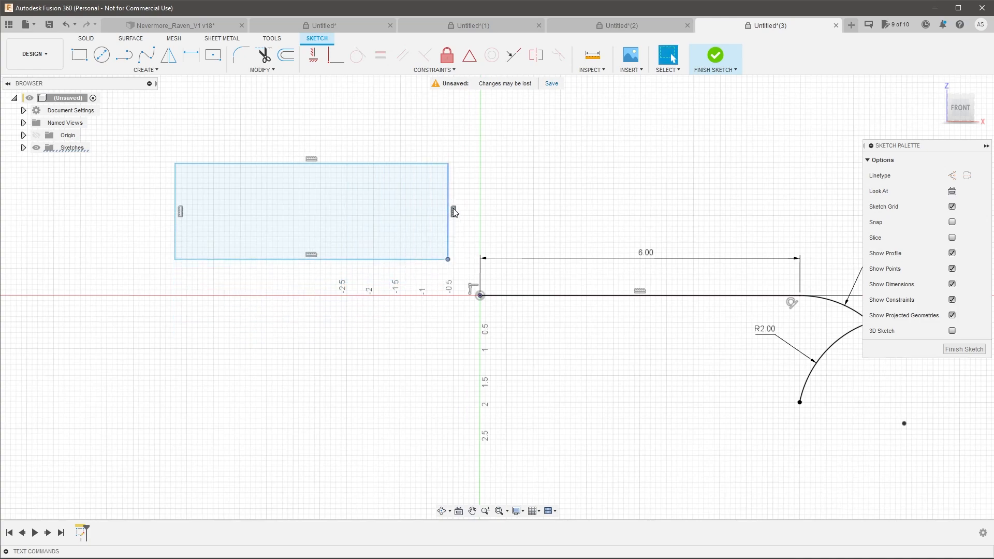
# Try removing the vertical constraint from the rectangle's right edge and moving its upper corner inward, and undo both changes.
pyautogui.click(501, 208)
pyautogui.click(454, 213)
pyautogui.press('Delete')
pyautogui.moveTo(448, 163); pyautogui.dragTo(347, 213)
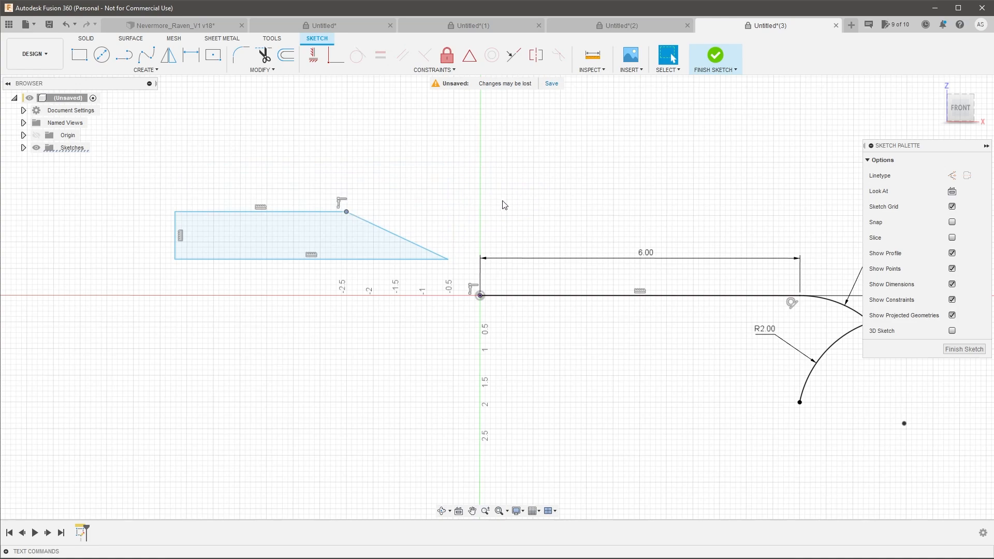
pyautogui.hotkey('ctrl', 'z')
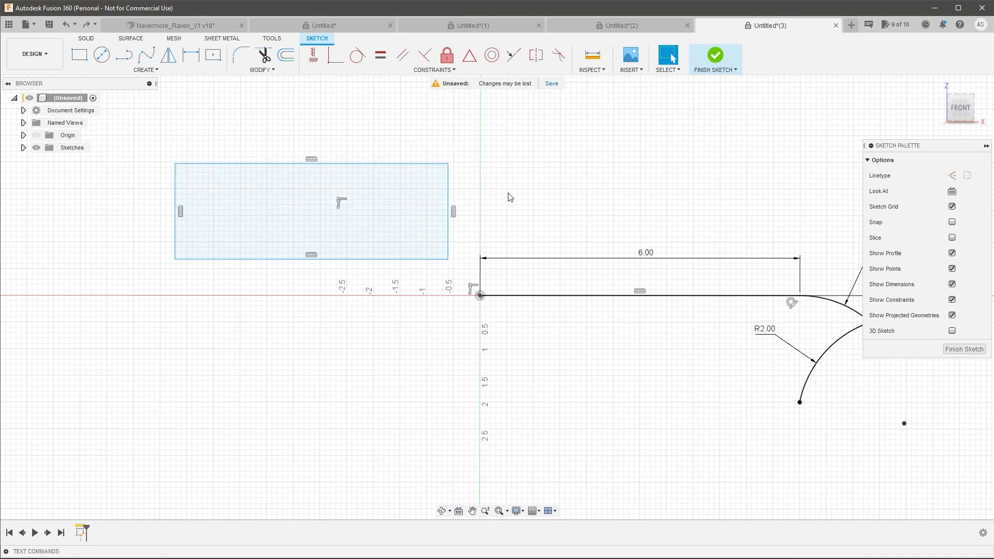
# Reshape the rectangle below the horizontal line and make its upper-right corner coincident with the second arc's lower endpoint.
pyautogui.moveTo(448, 259)
pyautogui.mouseDown()
pyautogui.moveTo(384, 311)
pyautogui.moveTo(440, 260)
pyautogui.mouseUp()
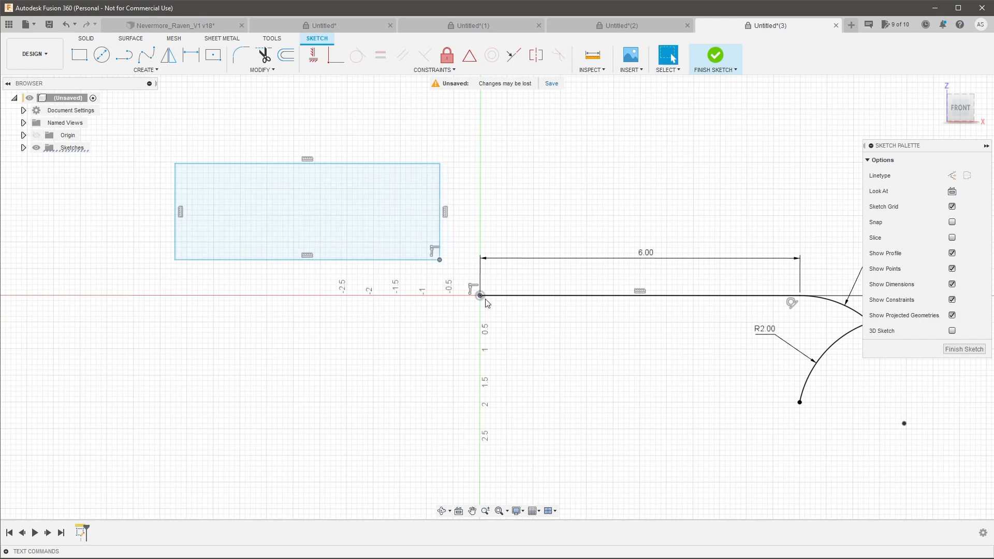
pyautogui.scroll(-2, 363, 277)
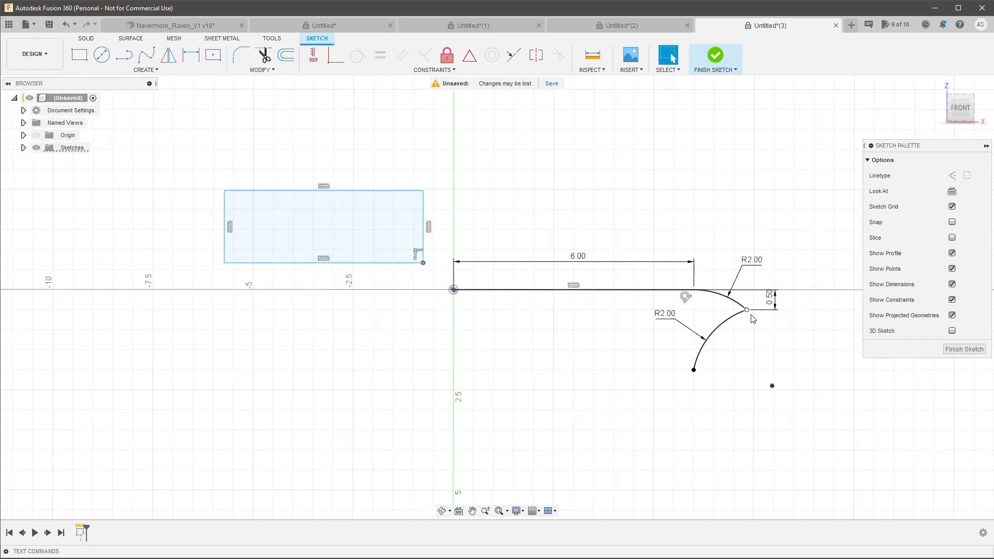
pyautogui.moveTo(423, 191); pyautogui.dragTo(650, 438)
pyautogui.moveTo(650, 263); pyautogui.dragTo(682, 379)
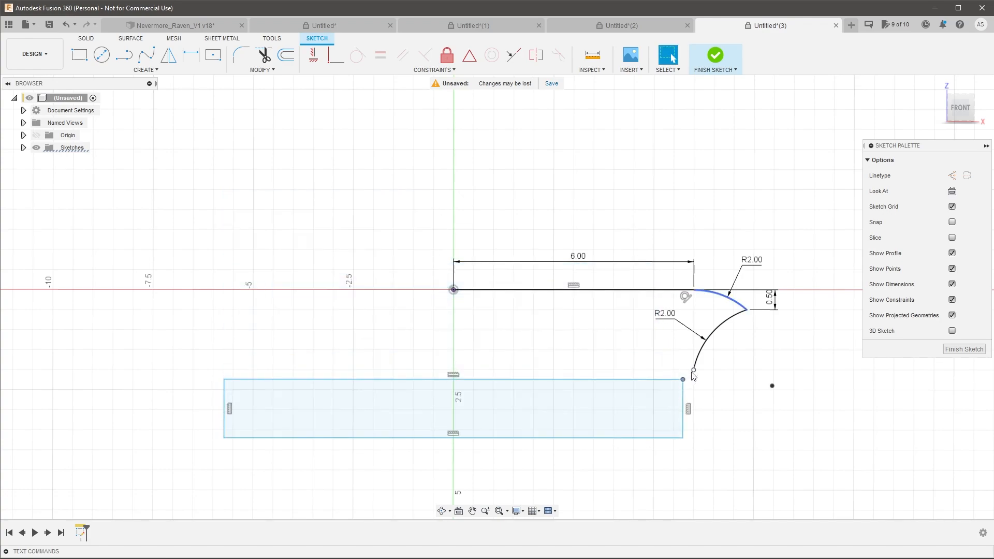
pyautogui.click(336, 55)
pyautogui.press('Escape')
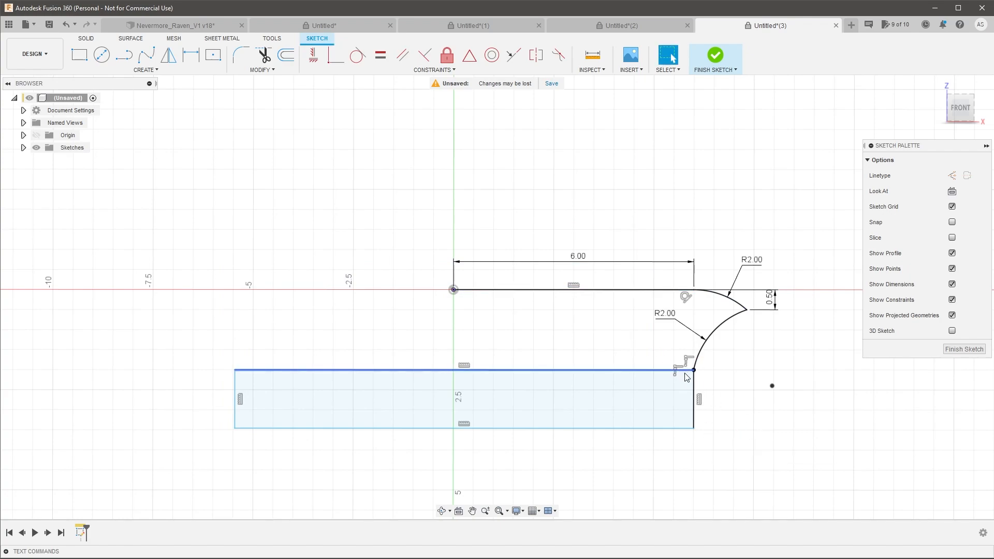
pyautogui.scroll(2, 685, 372)
pyautogui.scroll(-2, 724, 402)
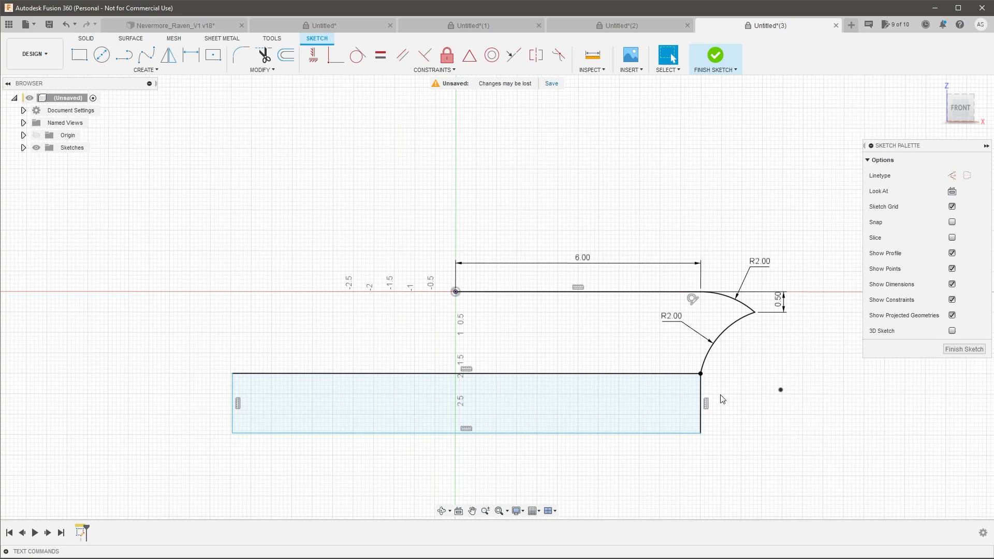
# Stretch the rectangle downward from its lower-right corner and dimension its top edge to a length of 12.
pyautogui.moveTo(701, 432); pyautogui.dragTo(700, 471)
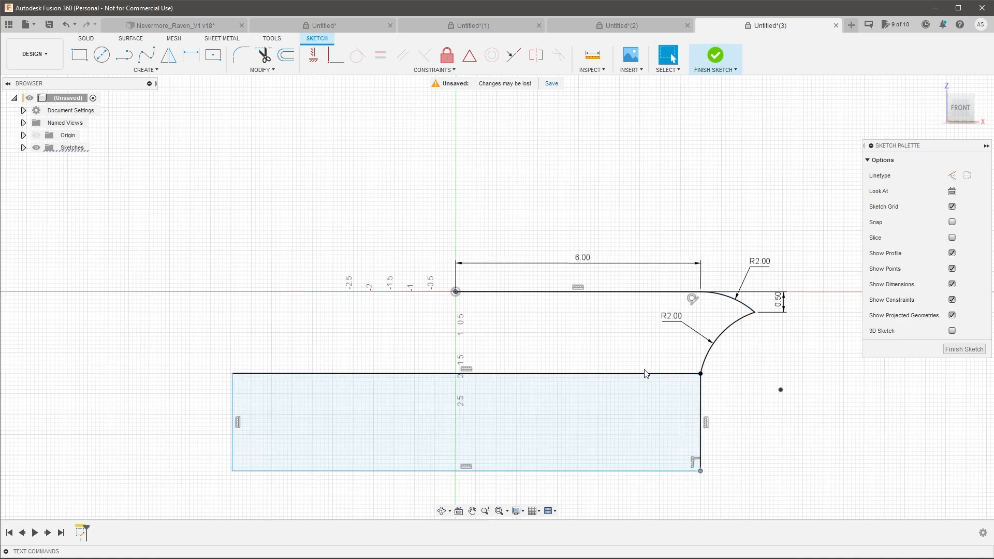
pyautogui.click(629, 374)
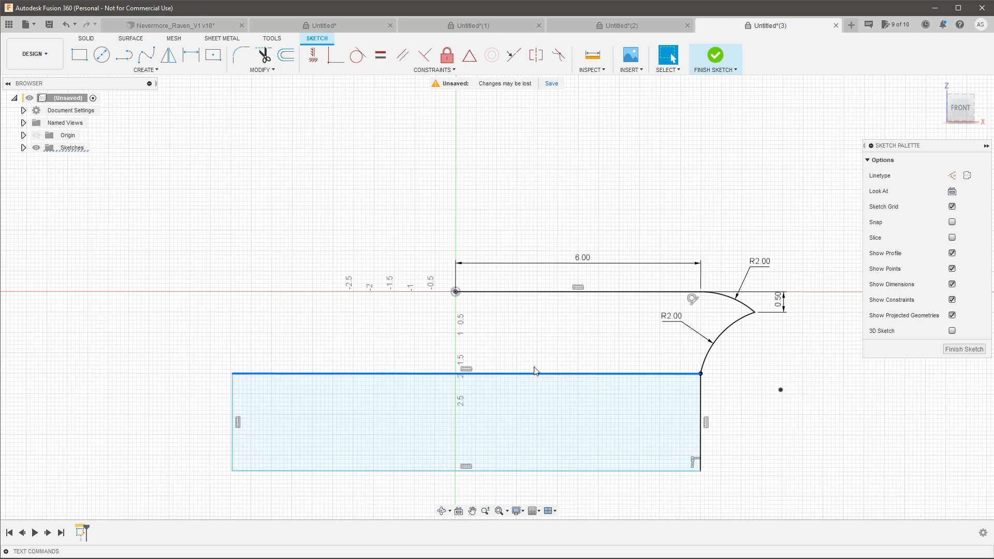
pyautogui.press('d')
pyautogui.click(472, 342)
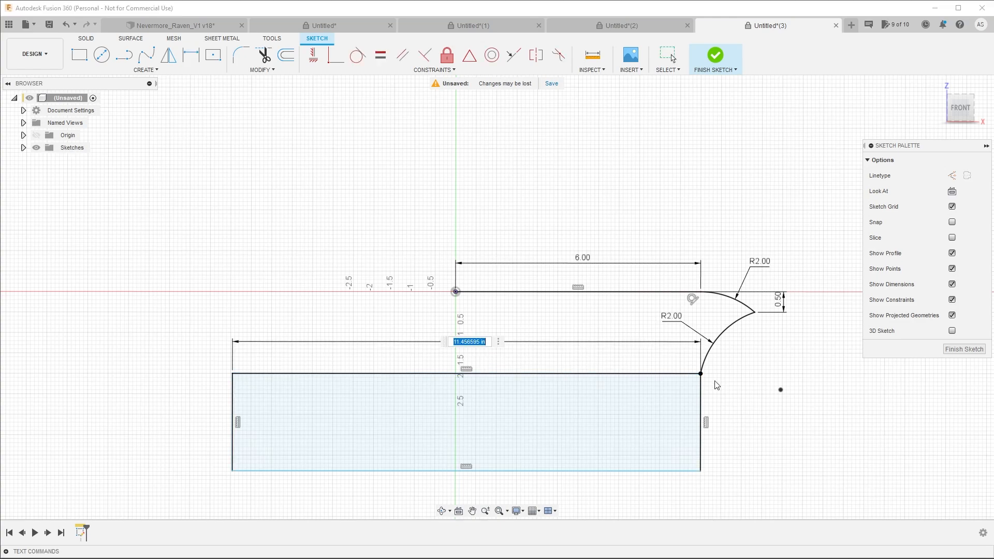
pyautogui.write('12')
pyautogui.press('Return')
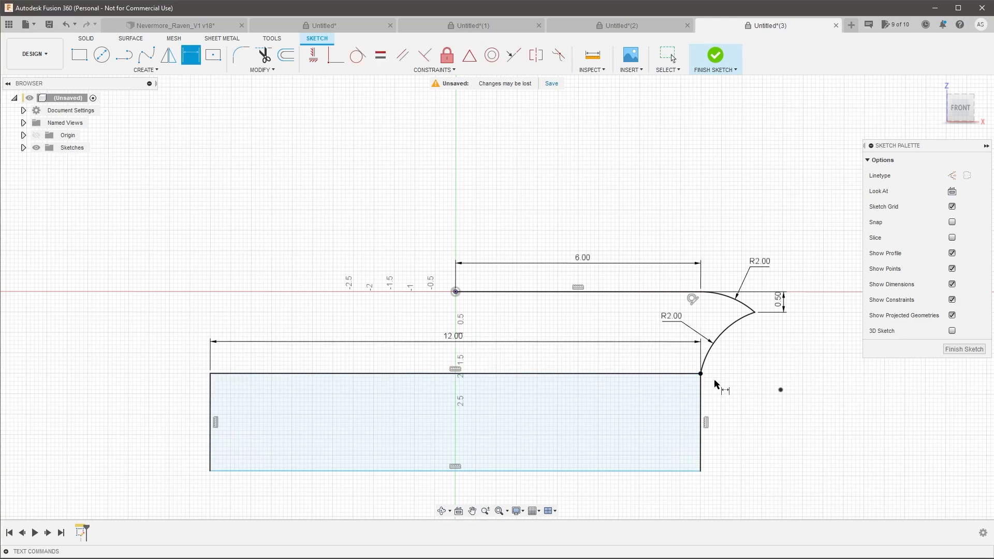
pyautogui.press('Escape')
# Make the rectangle taller by moving its lower-right corner farther down.
pyautogui.click(210, 399)
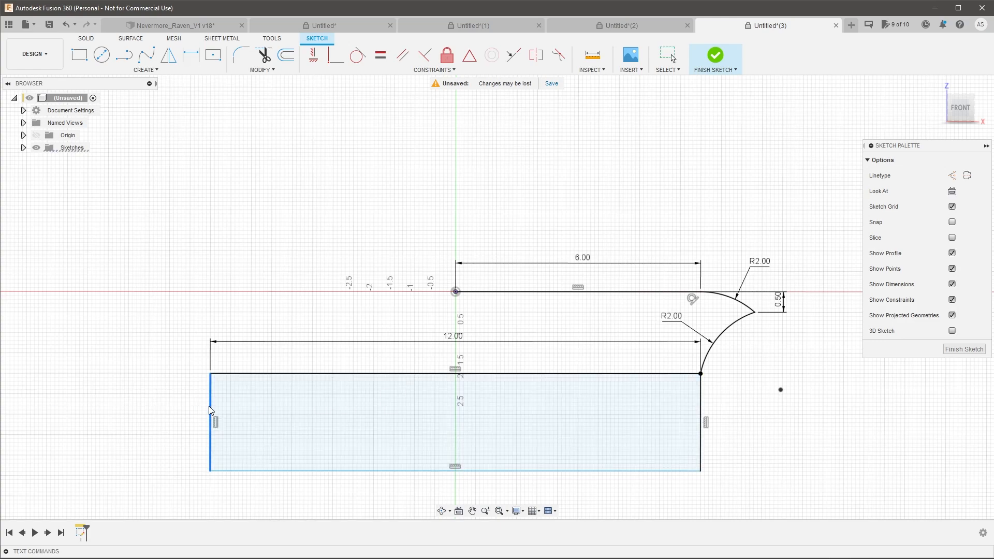
pyautogui.scroll(-5, 546, 399)
pyautogui.scroll(2, 661, 417)
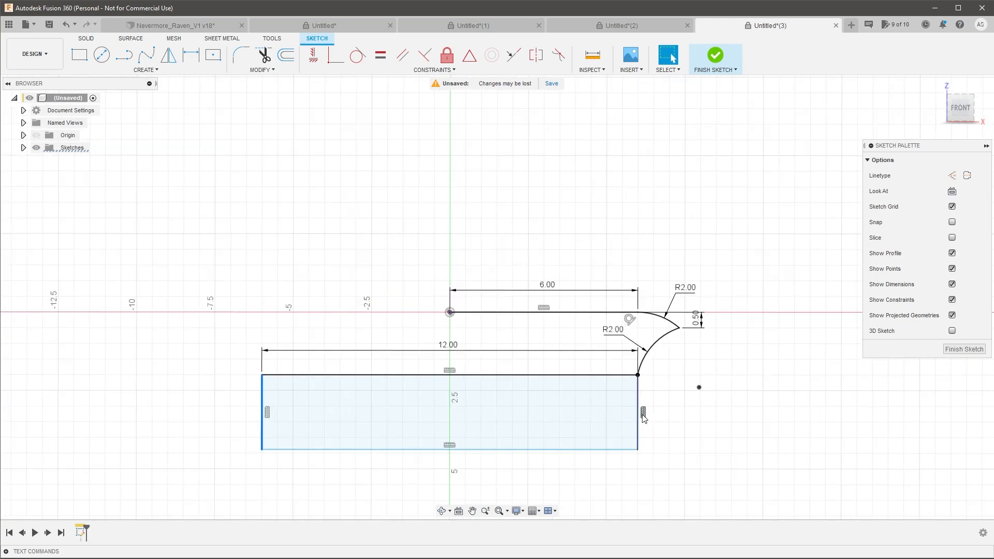
pyautogui.moveTo(638, 449)
pyautogui.mouseDown()
pyautogui.moveTo(642, 480)
pyautogui.moveTo(638, 465)
pyautogui.mouseUp()
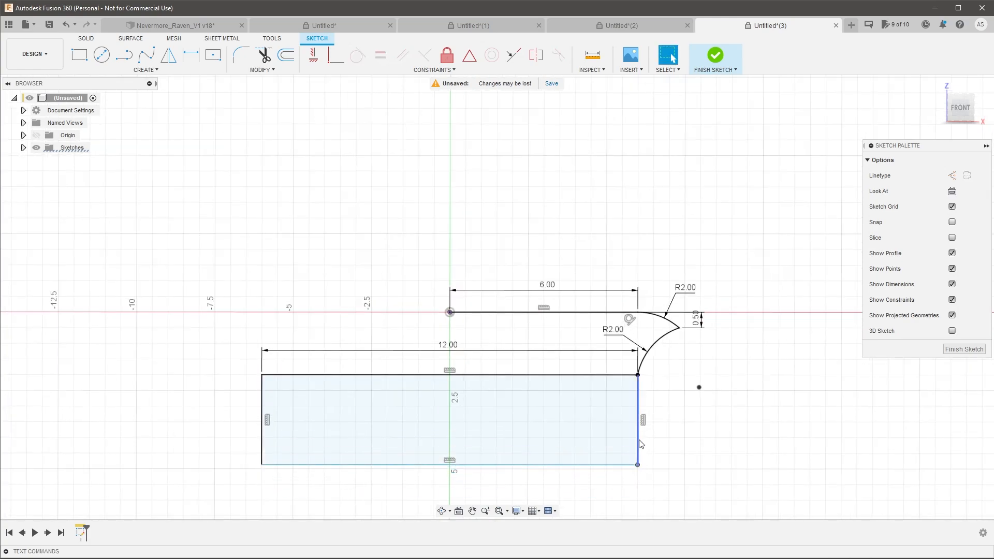
# Dimension the rectangle's right edge to a height of 2 in.
pyautogui.press('d')
pyautogui.click(675, 410)
pyautogui.write('2.868351')
pyautogui.press('Return')
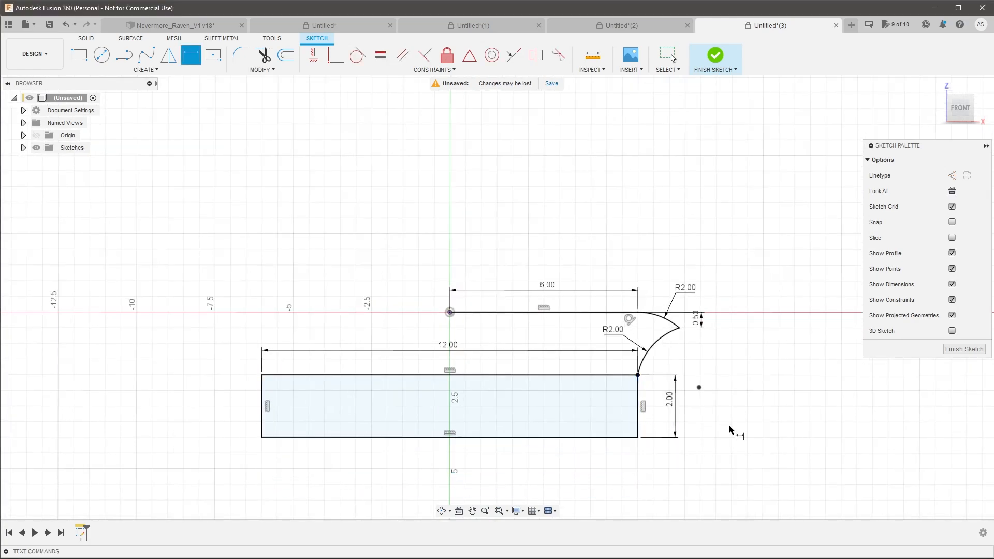
# Replace the rectangle's width and height dimensions with a 12 in diagonal dimension between its lower-left and upper-right corners.
pyautogui.click(676, 404)
pyautogui.press('Delete')
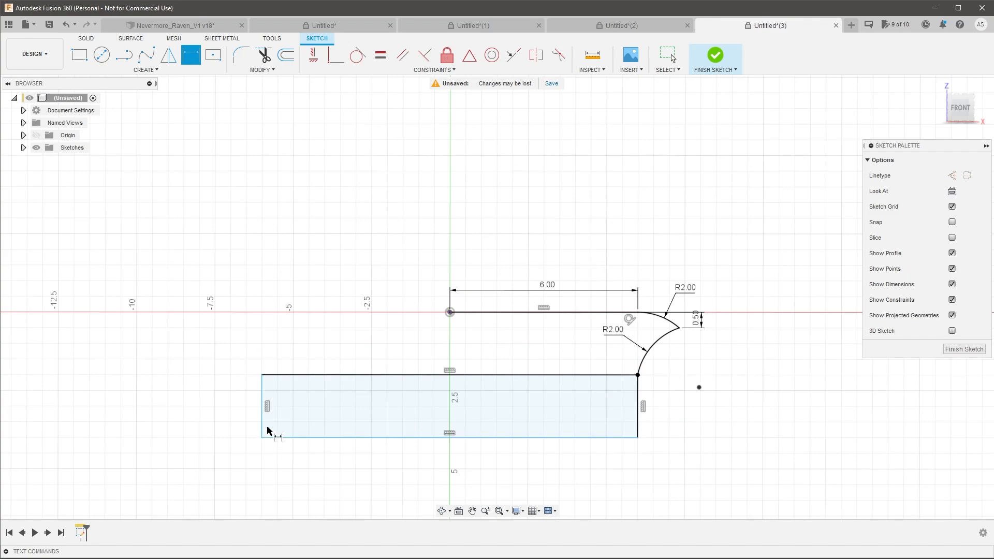
pyautogui.click(262, 438)
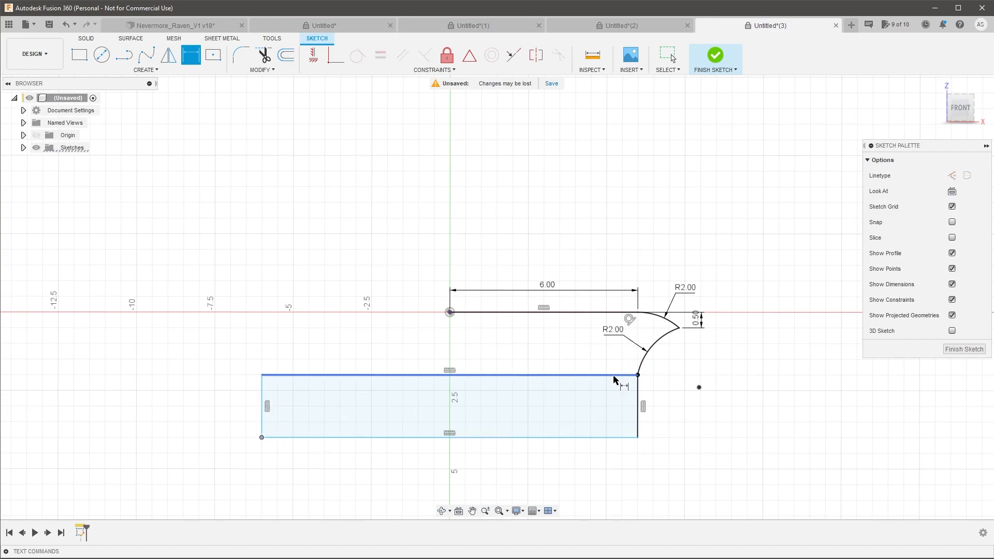
pyautogui.click(563, 374)
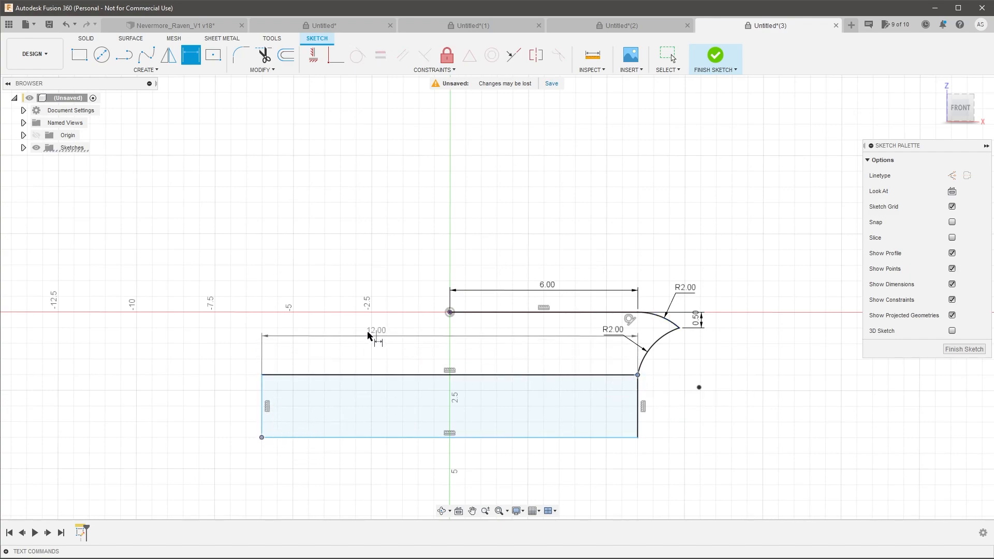
pyautogui.click(89, 304)
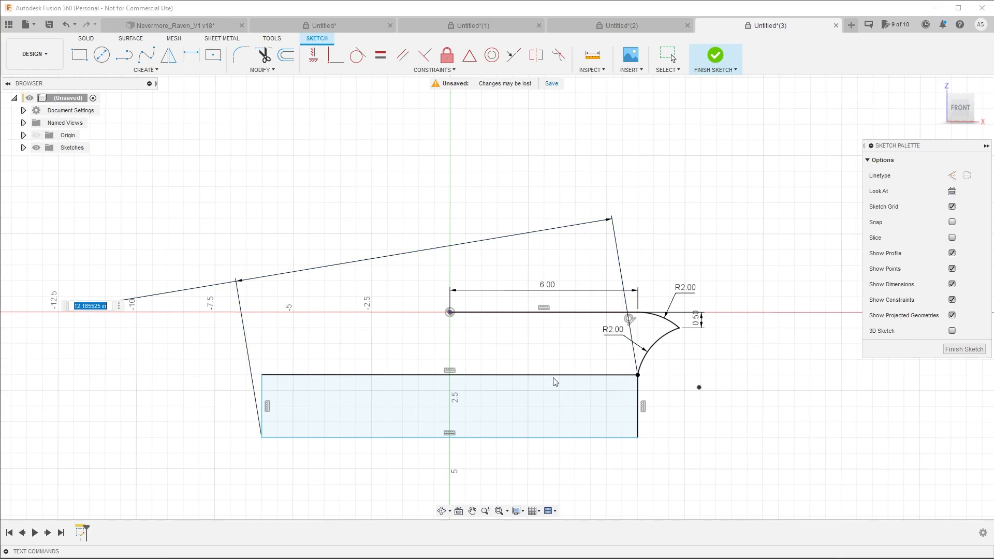
pyautogui.write('12')
pyautogui.press('Return')
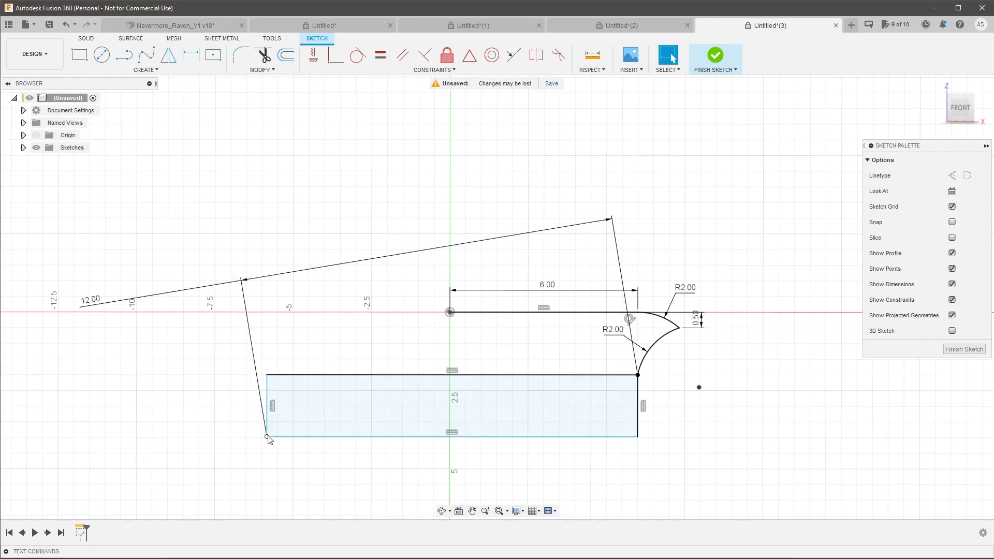
# Make the rectangle taller from its lower-left corner and try to dimension the diagonal between its upper-left and lower-right corners.
pyautogui.moveTo(267, 437); pyautogui.dragTo(312, 430)
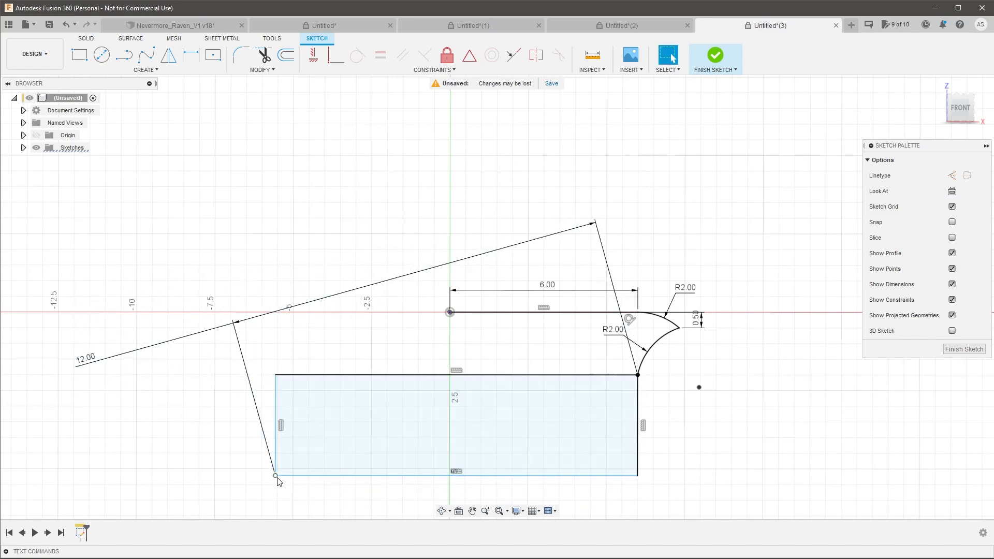
pyautogui.moveTo(277, 477)
pyautogui.mouseDown()
pyautogui.moveTo(296, 501)
pyautogui.moveTo(289, 480)
pyautogui.mouseUp()
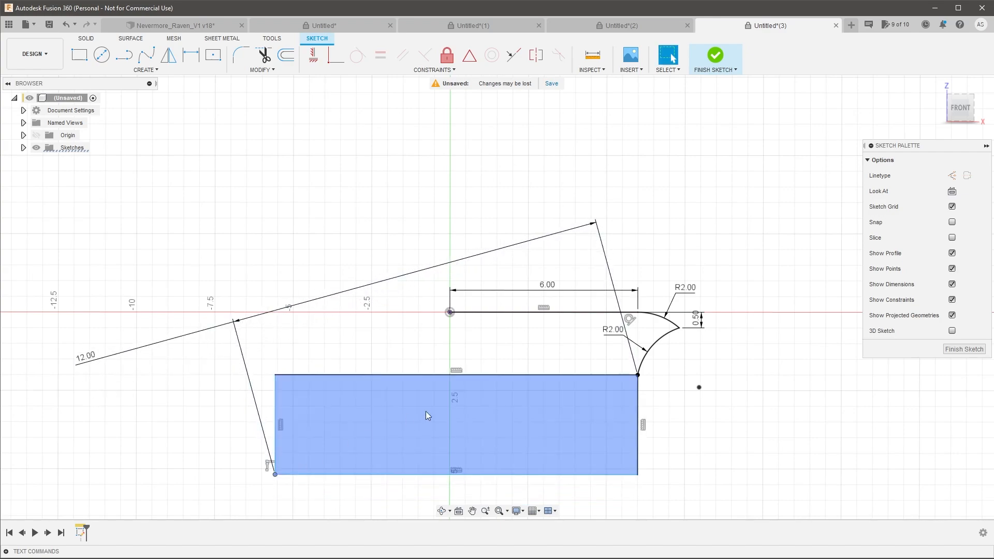
pyautogui.press('d')
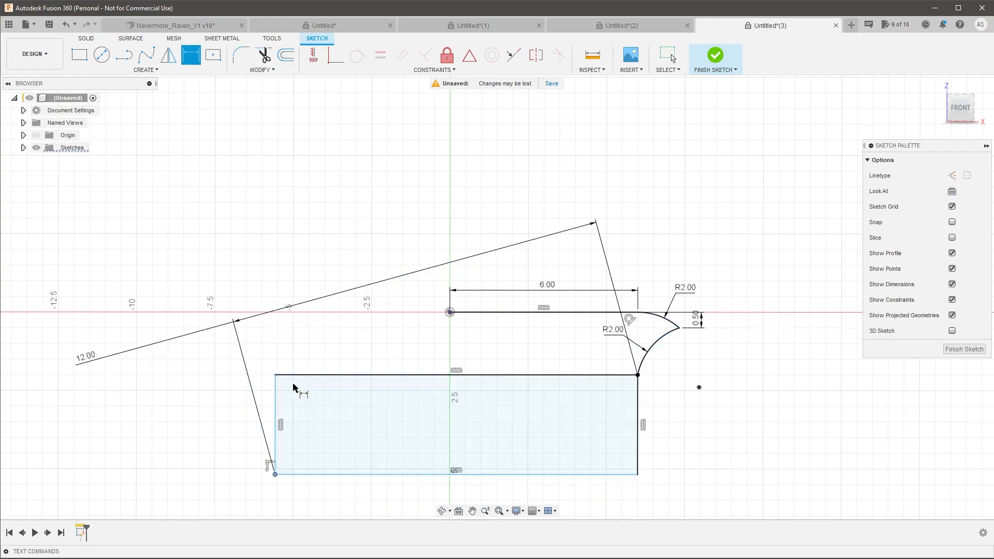
pyautogui.click(637, 474)
pyautogui.press('Escape')
pyautogui.press('d')
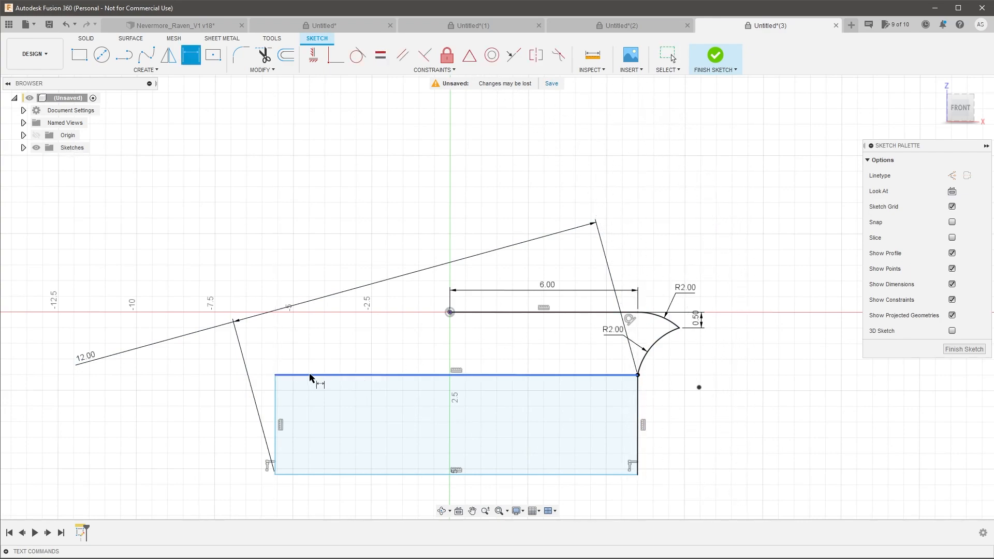
pyautogui.click(275, 375)
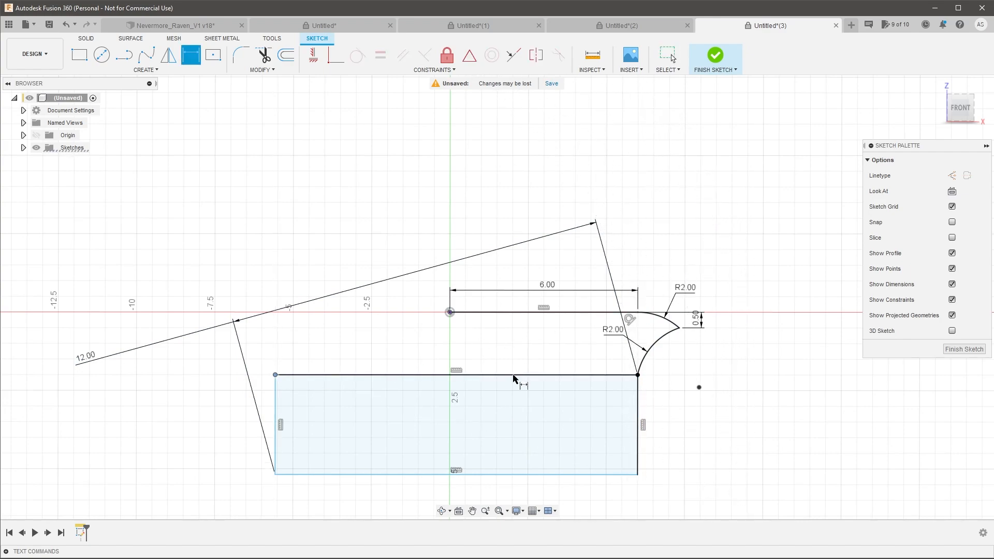
pyautogui.click(637, 474)
pyautogui.click(754, 295)
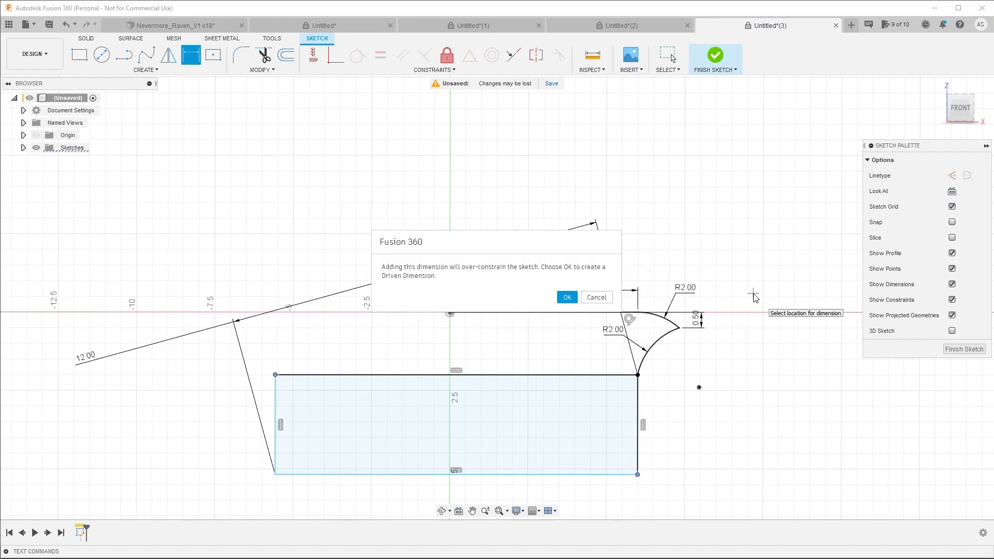
pyautogui.press('Escape')
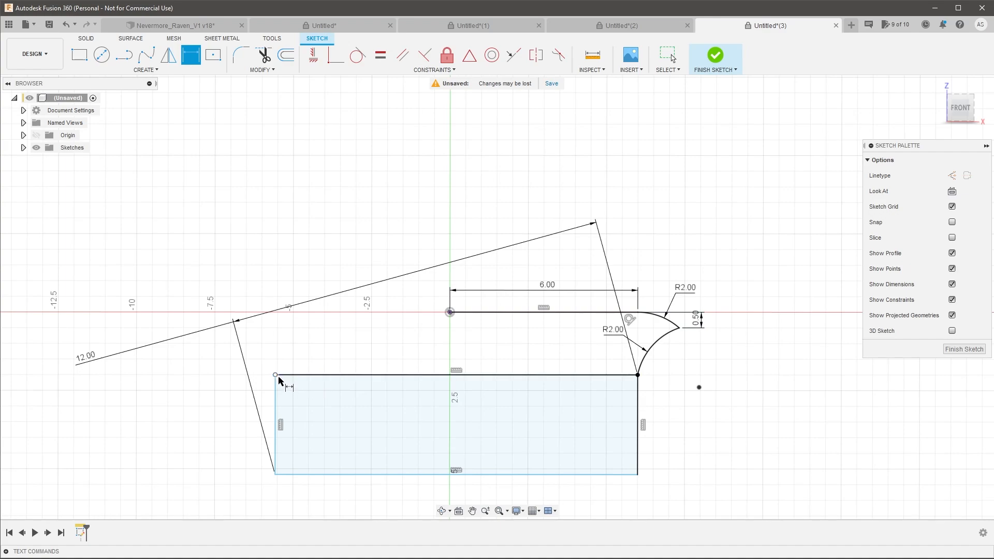
# Move the rectangle's upper-left corner inward and set the horizontal distance between its upper-left and lower-right corners to 11 in.
pyautogui.press('Escape')
pyautogui.moveTo(278, 379)
pyautogui.mouseDown()
pyautogui.moveTo(311, 377)
pyautogui.moveTo(282, 374)
pyautogui.moveTo(276, 350)
pyautogui.moveTo(236, 325)
pyautogui.moveTo(283, 368)
pyautogui.mouseUp()
pyautogui.press('d')
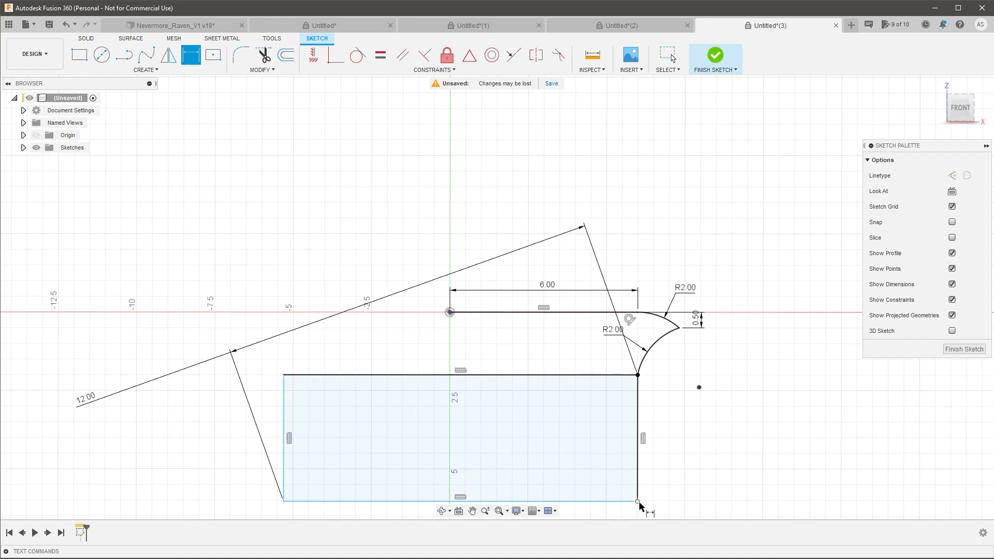
pyautogui.click(638, 501)
pyautogui.click(283, 374)
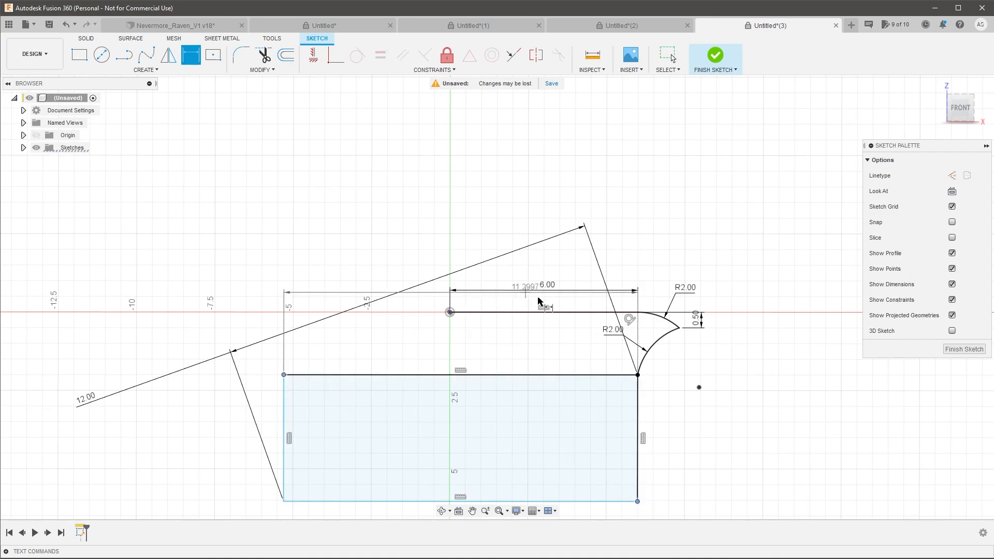
pyautogui.click(455, 216)
pyautogui.write('11')
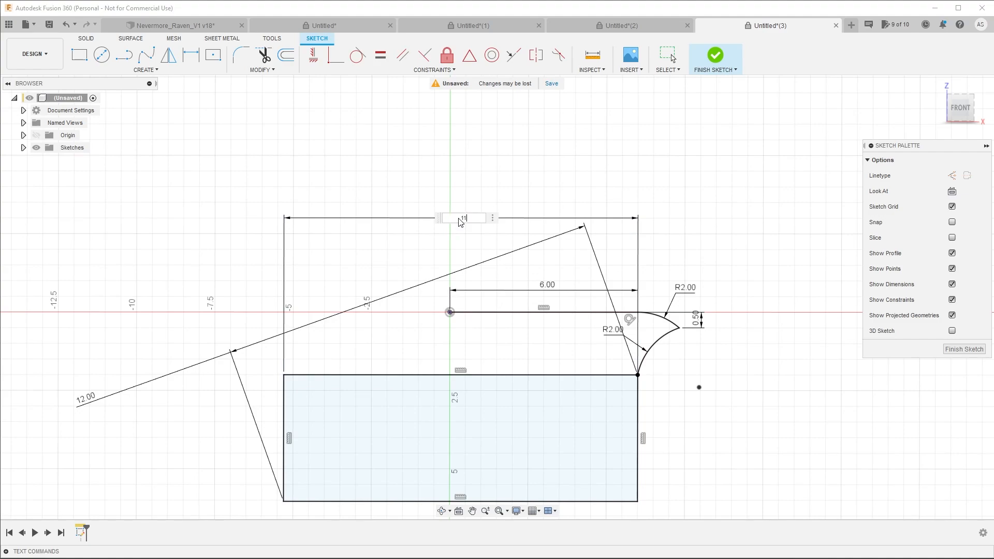
pyautogui.press('Return')
pyautogui.scroll(-4, 433, 352)
pyautogui.moveTo(433, 352); pyautogui.dragTo(424, 244, button='middle')
pyautogui.scroll(2, 426, 236)
pyautogui.press('Escape')
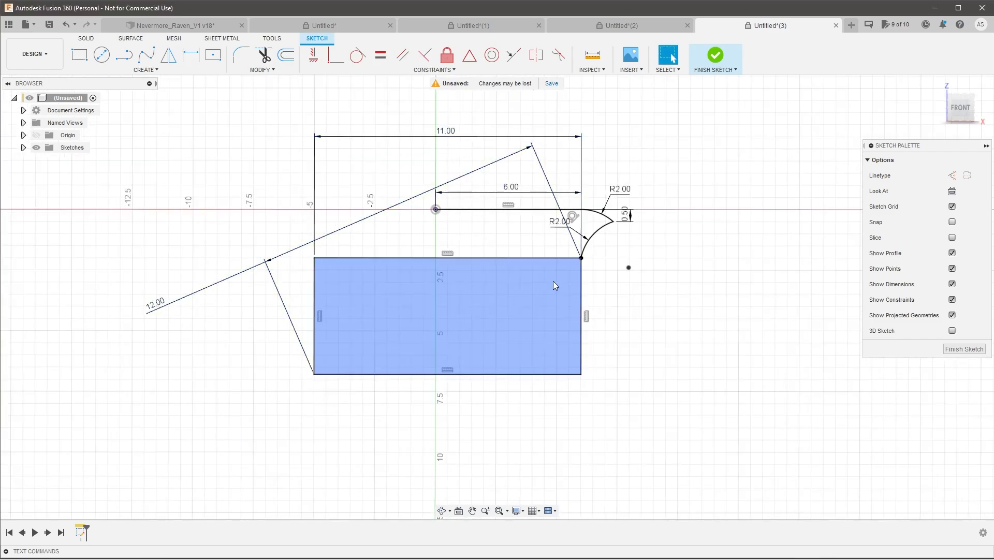
pyautogui.scroll(2, 527, 213)
pyautogui.scroll(-3, 503, 242)
pyautogui.scroll(2, 459, 159)
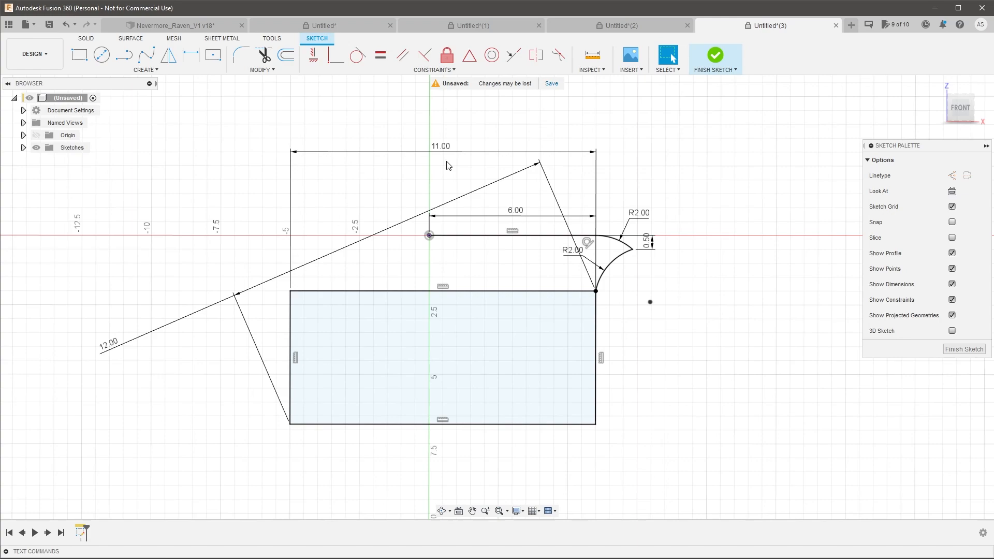
# Undo the 11 in horizontal dimension and delete all geometry and dimensions from the sketch.
pyautogui.hotkey('ctrl', 'z')
pyautogui.hotkey('ctrl', 'z')
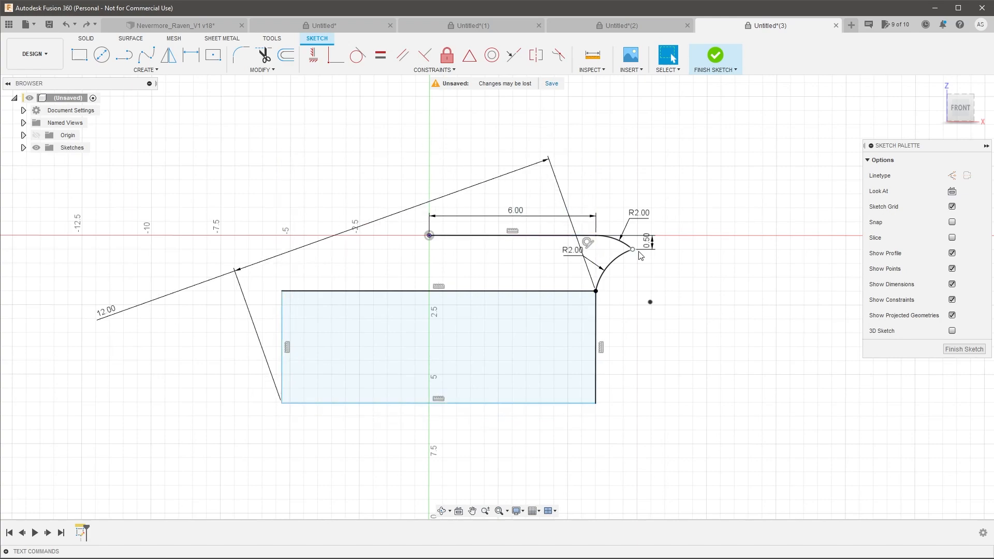
pyautogui.moveTo(205, 137); pyautogui.dragTo(723, 467)
pyautogui.press('Delete')
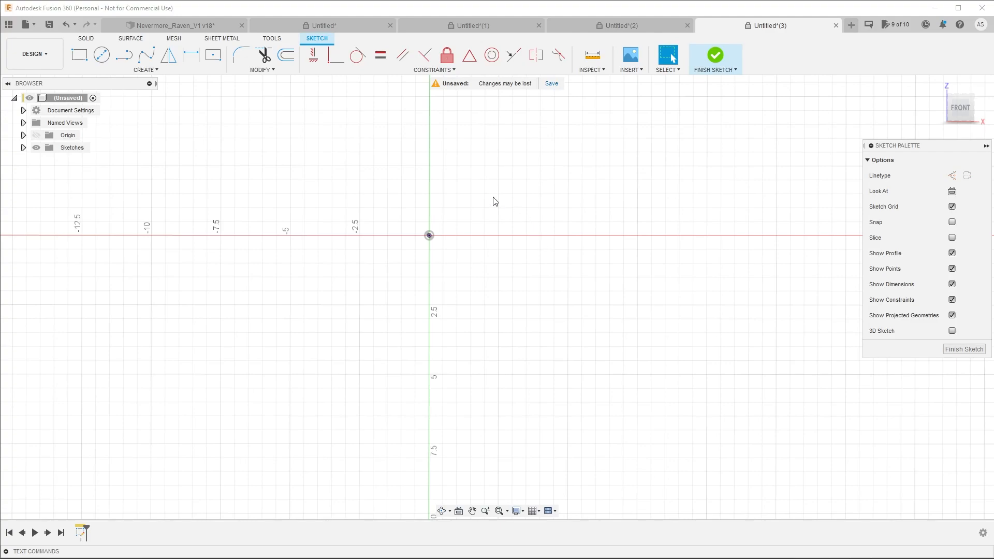
# Draw a two-point rectangle beside the origin and make its upper-left corner coincident with the origin.
pyautogui.click(79, 54)
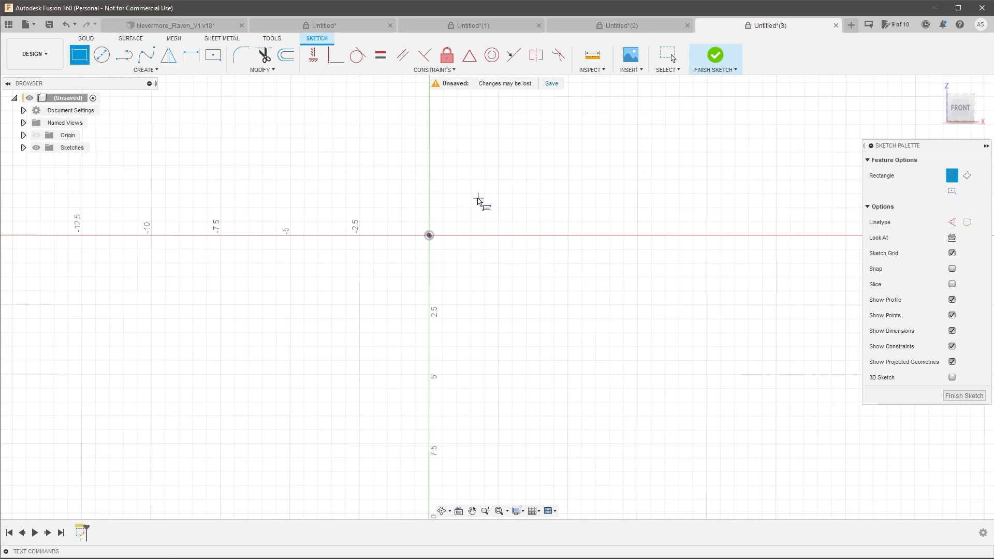
pyautogui.click(476, 197)
pyautogui.click(772, 313)
pyautogui.press('Escape')
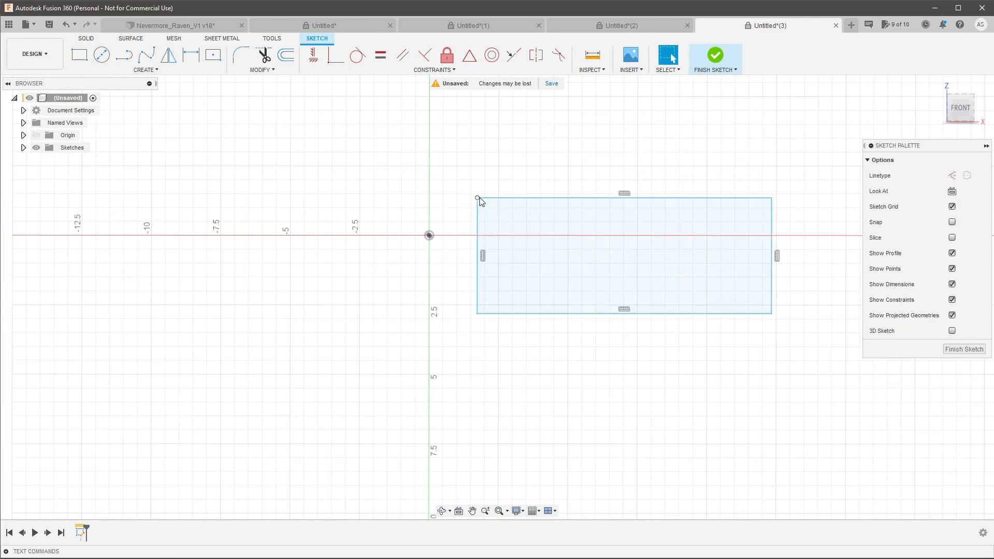
pyautogui.moveTo(477, 197); pyautogui.dragTo(465, 243)
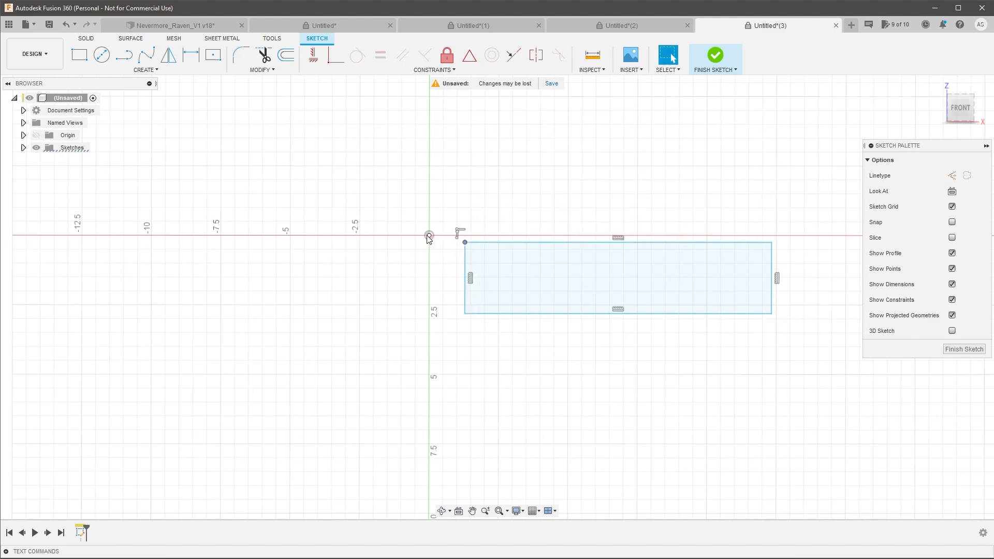
pyautogui.click(336, 56)
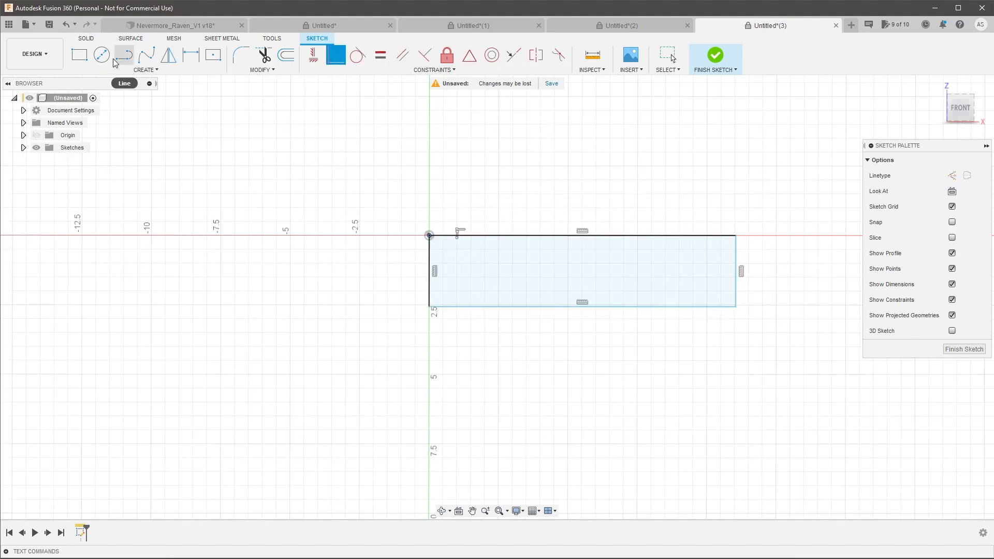
# Draw a second rectangle on the other side of the origin and make its upper-right corner coincident with the origin.
pyautogui.click(79, 54)
pyautogui.click(150, 217)
pyautogui.click(379, 339)
pyautogui.press('Escape')
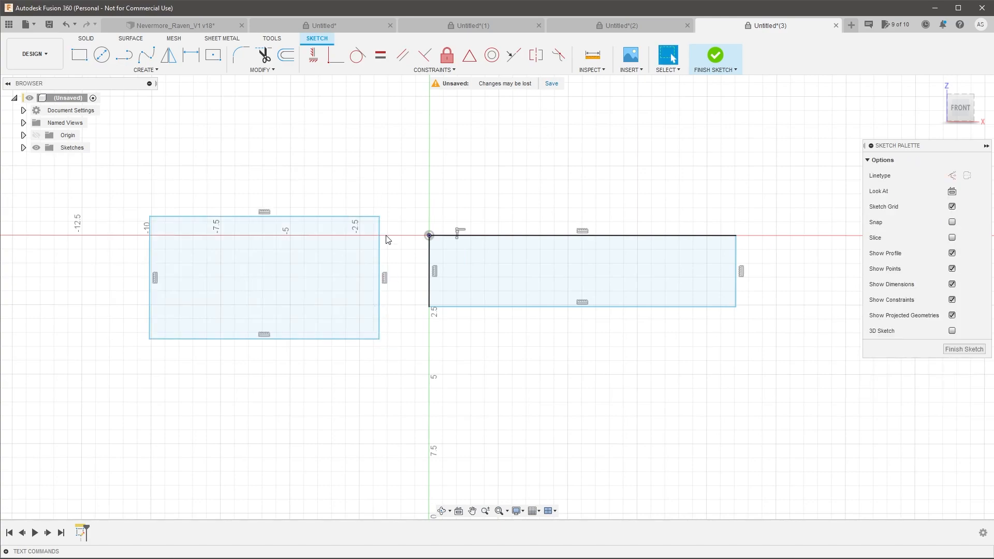
pyautogui.click(336, 56)
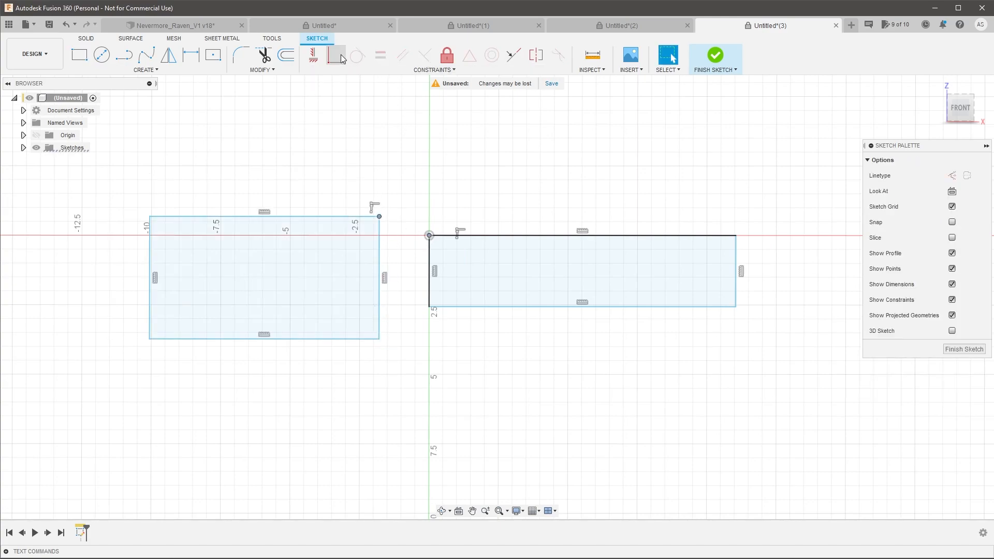
# Make the second rectangle's lower-right corner coincident with the first rectangle's lower-left corner.
pyautogui.click(429, 358)
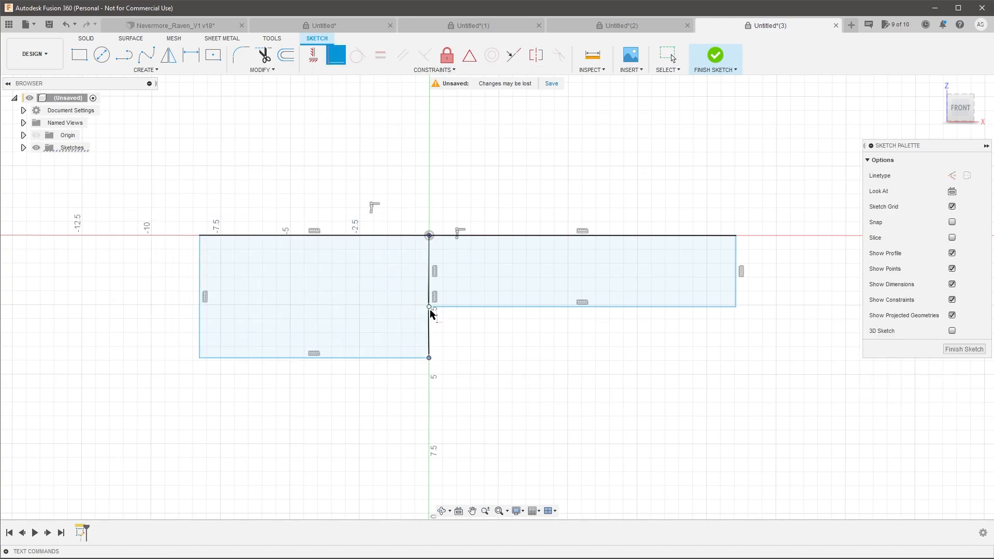
pyautogui.click(429, 307)
pyautogui.press('Escape')
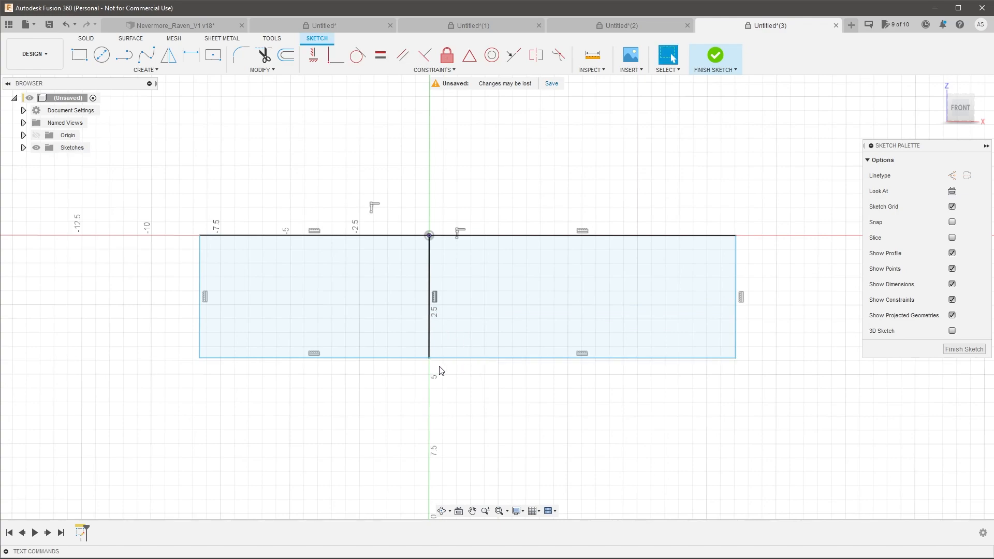
# Widen the left rectangle by moving its outer edge and convert all lines of both rectangles to construction geometry.
pyautogui.moveTo(199, 315); pyautogui.dragTo(149, 311)
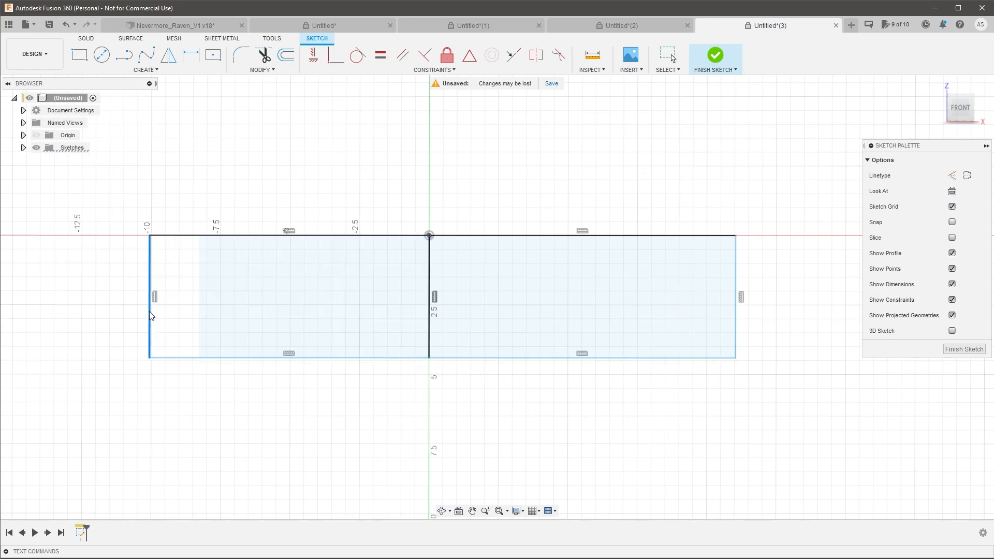
pyautogui.moveTo(150, 274)
pyautogui.mouseDown()
pyautogui.moveTo(73, 275)
pyautogui.moveTo(173, 266)
pyautogui.mouseUp()
pyautogui.moveTo(110, 161); pyautogui.dragTo(816, 422)
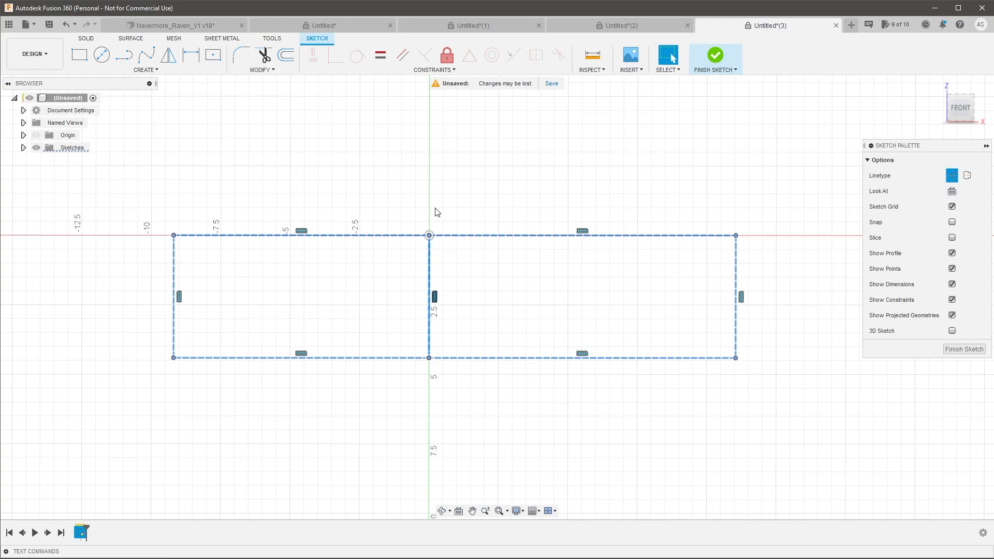
pyautogui.scroll(-2, 432, 207)
pyautogui.scroll(1, 397, 201)
pyautogui.click(377, 209)
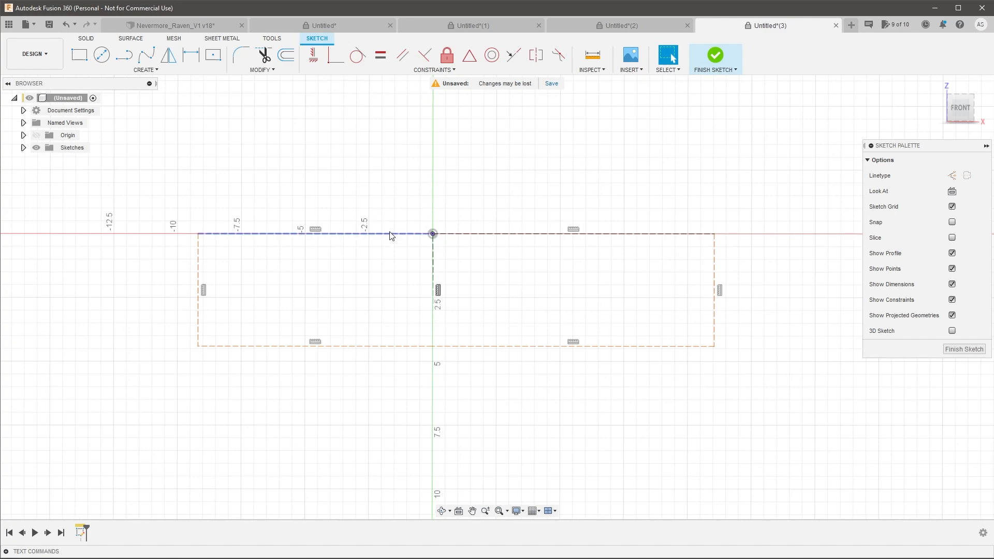
# Dimension the left rectangle's top edge to a length of 5 in.
pyautogui.click(409, 235)
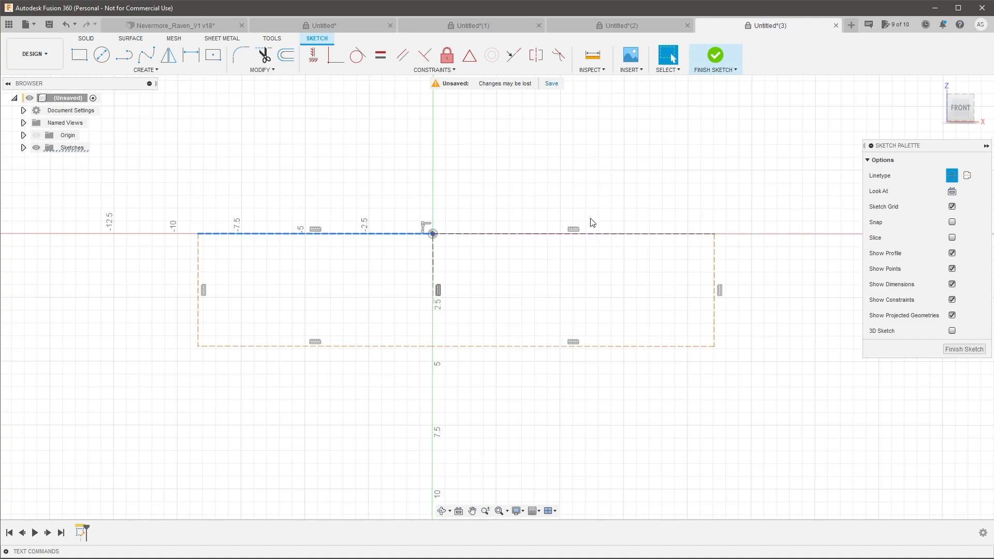
pyautogui.click(482, 172)
pyautogui.press('d')
pyautogui.click(332, 236)
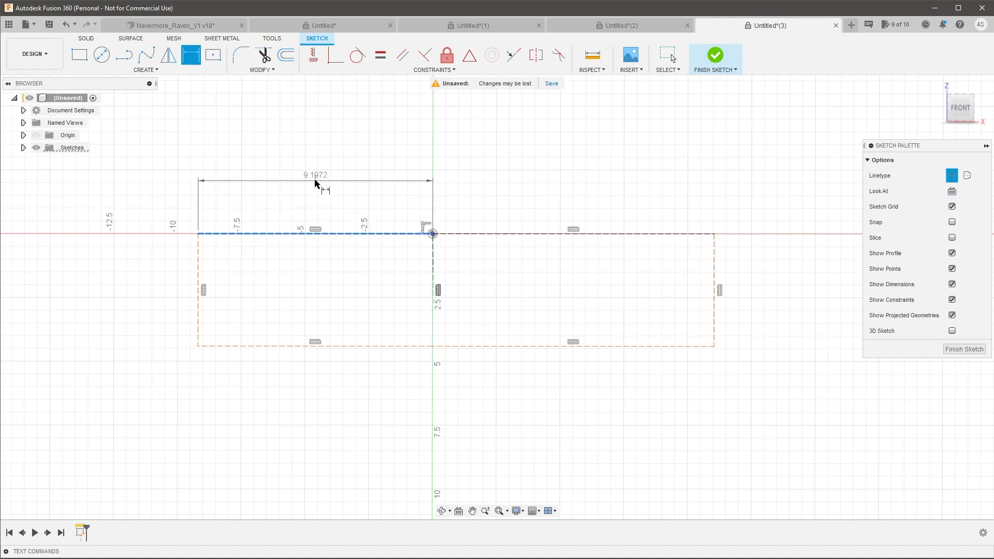
pyautogui.click(316, 180)
pyautogui.write('5')
pyautogui.press('Return')
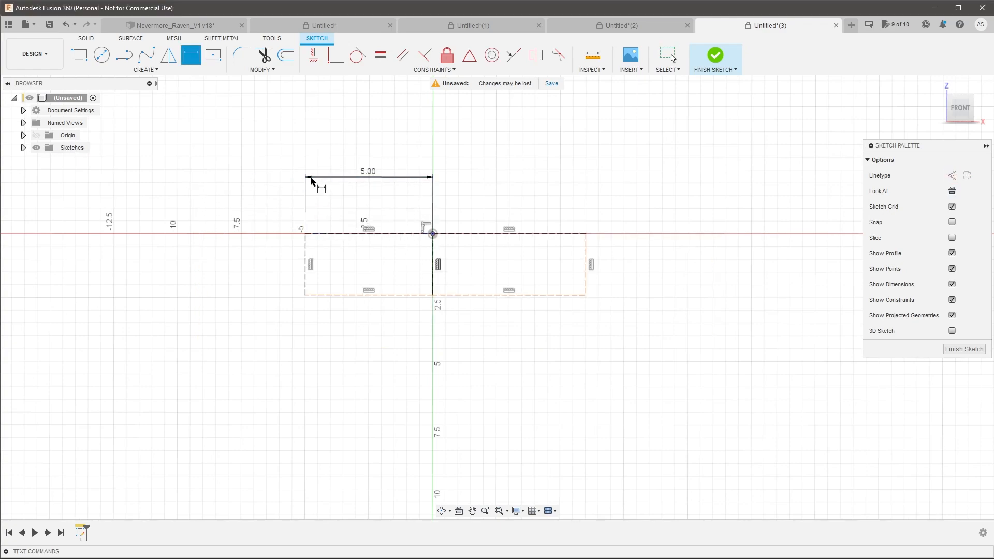
# Dimension the right rectangle's top edge to a length of 4 in.
pyautogui.click(494, 235)
pyautogui.click(505, 182)
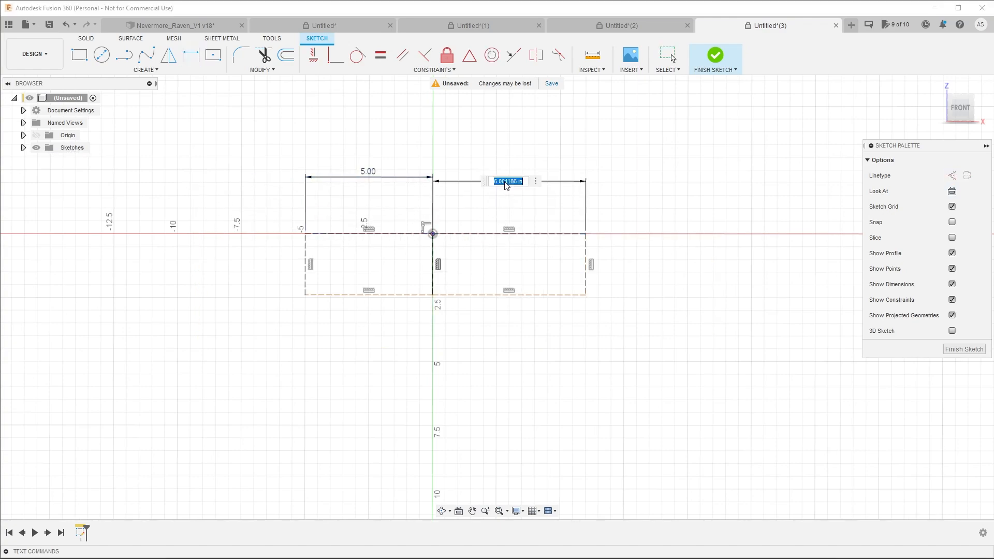
pyautogui.write('5')
pyautogui.press('Return')
pyautogui.doubleClick(497, 181)
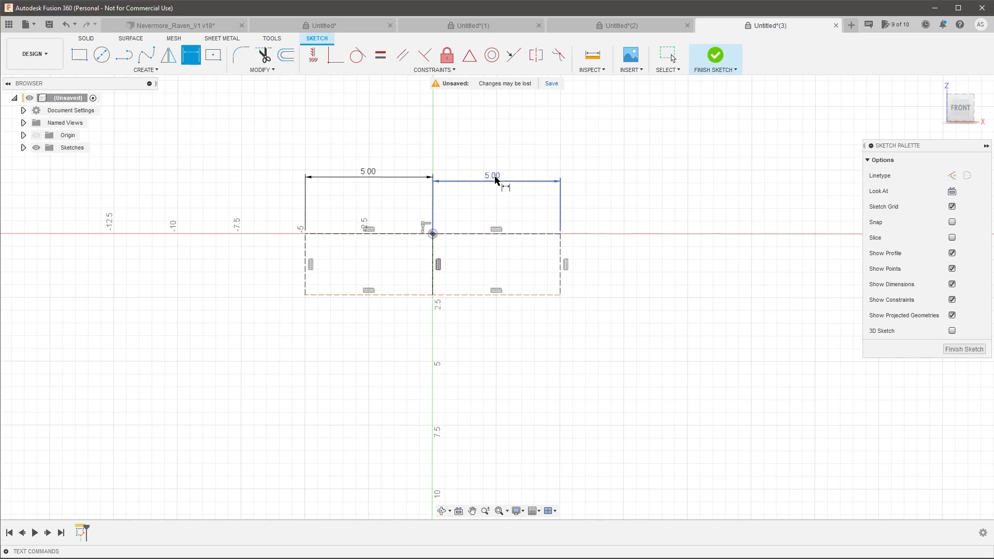
pyautogui.write('4')
pyautogui.press('Return')
# Dimension the right rectangle's outer vertical edge to a height of 1.125 in.
pyautogui.scroll(3, 463, 207)
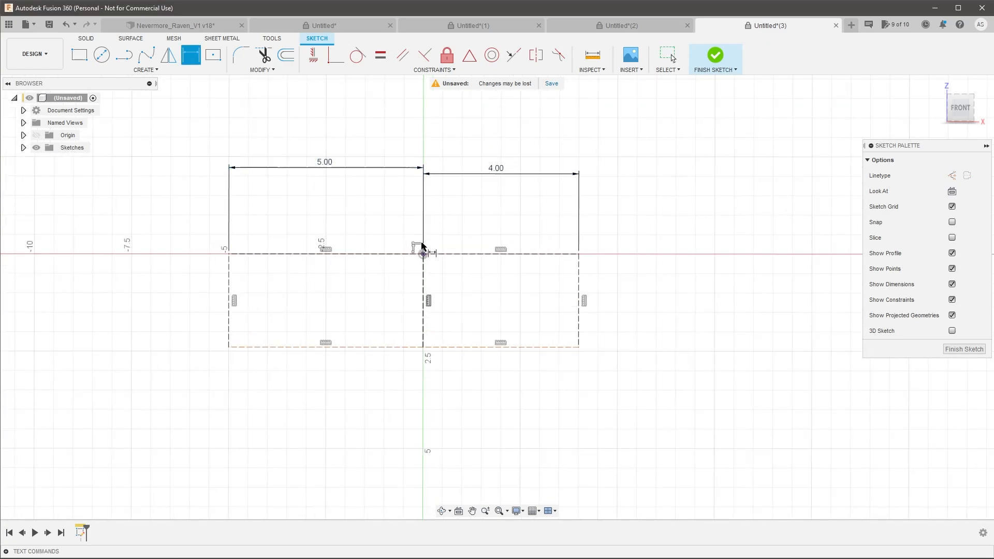
pyautogui.click(585, 282)
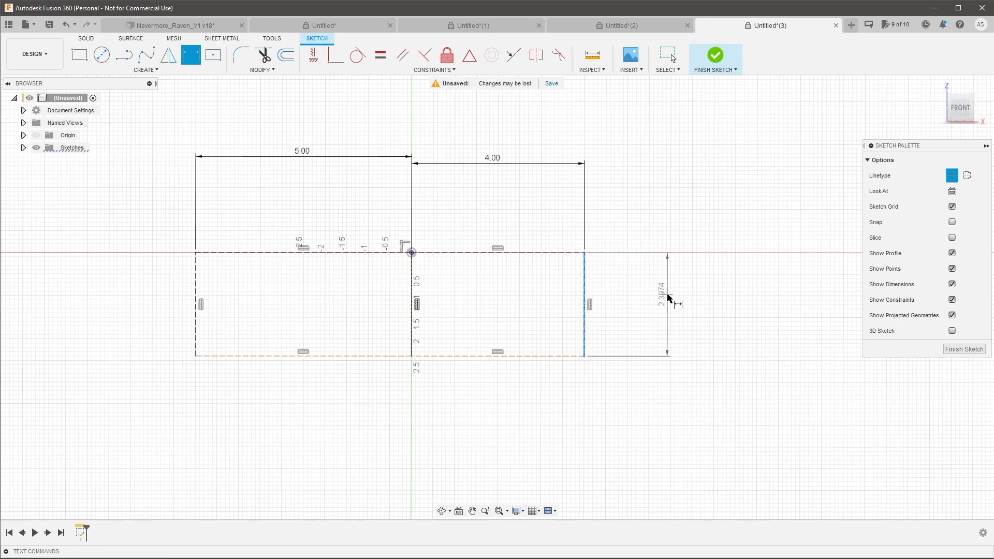
pyautogui.click(668, 295)
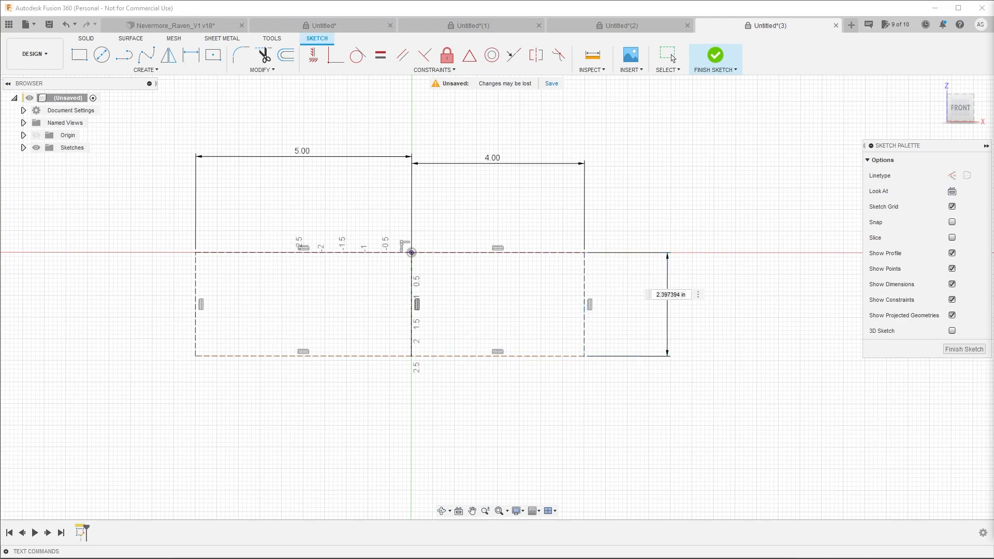
pyautogui.click(672, 294)
pyautogui.press('BackSpace')
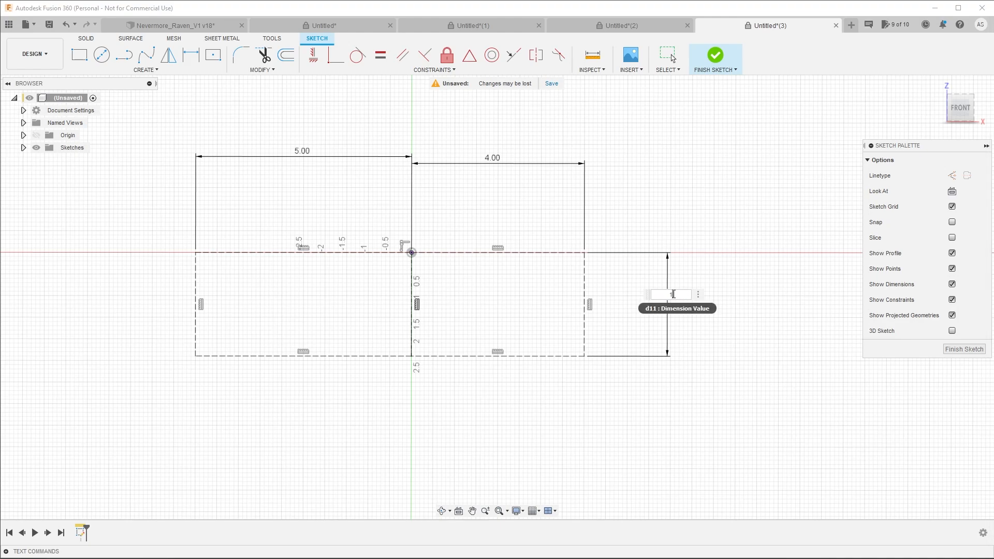
pyautogui.press('Return')
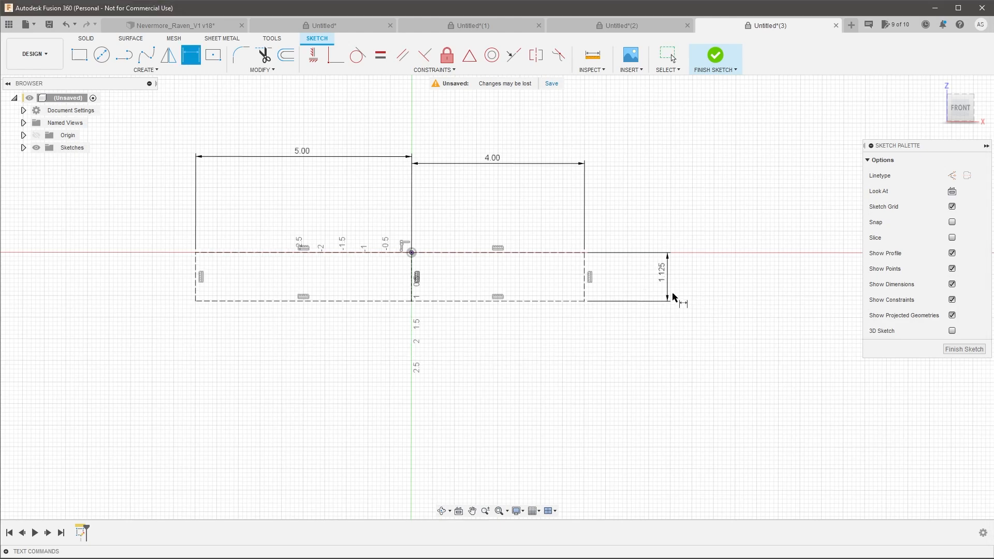
# Draw a solid line along the right rectangle's bottom edge, from the corner below the origin to past the edge's middle.
pyautogui.scroll(2, 328, 244)
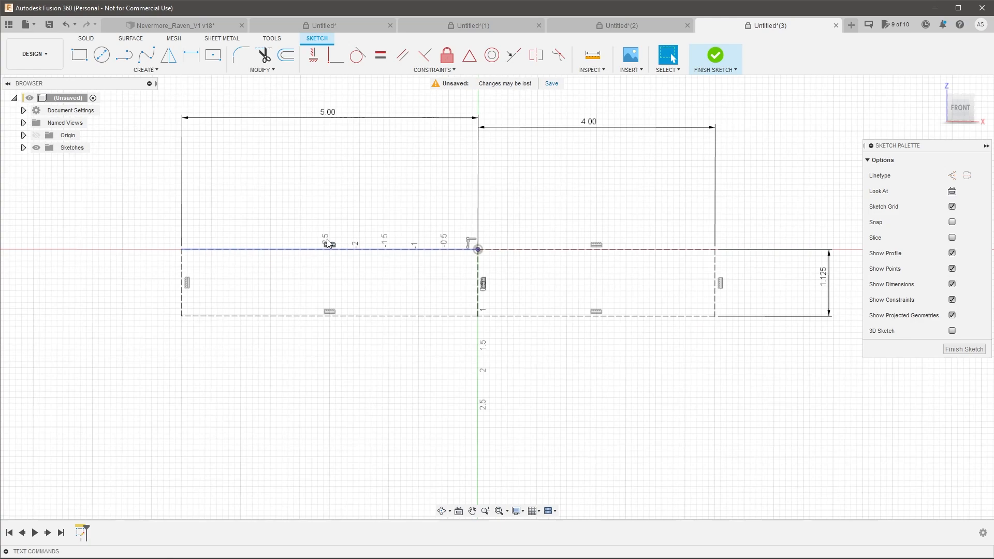
pyautogui.scroll(1, 363, 246)
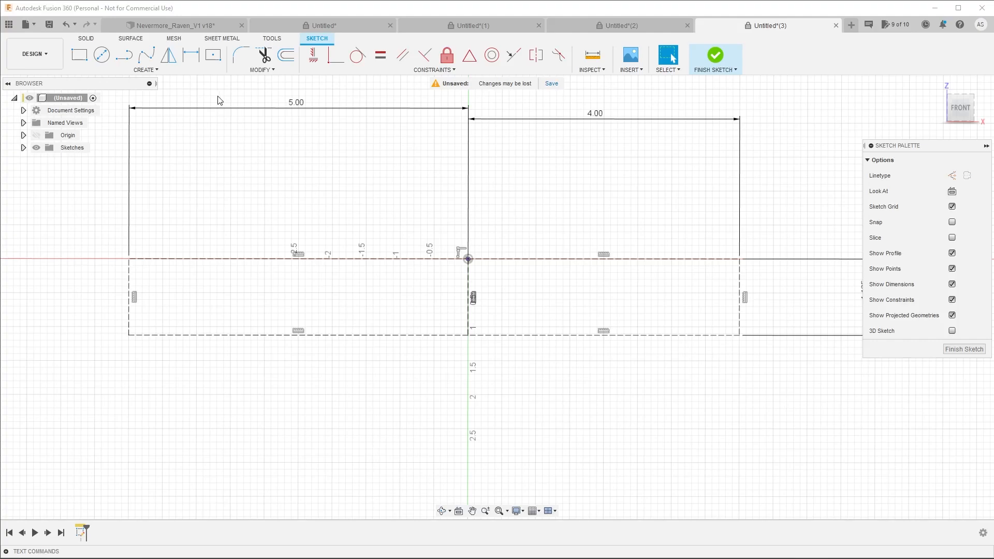
pyautogui.click(124, 55)
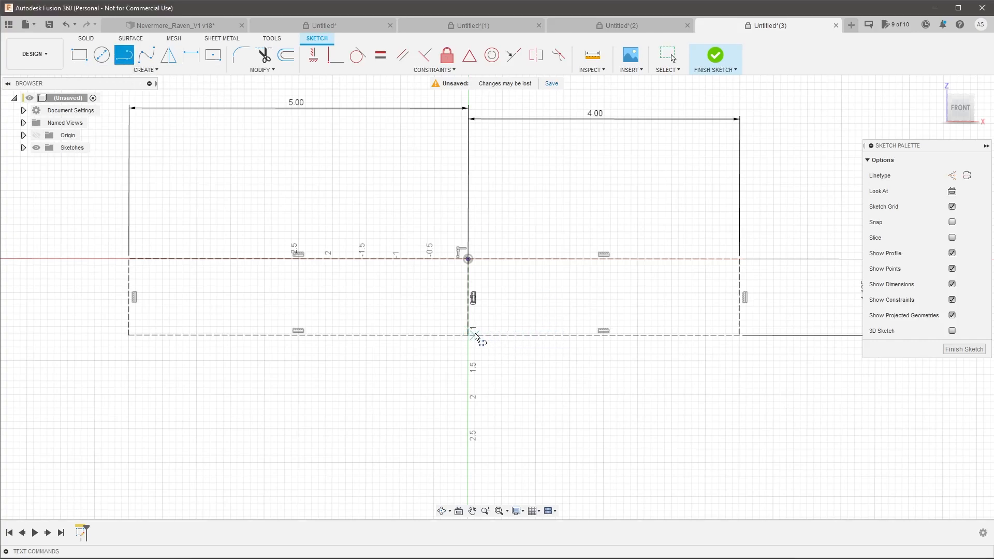
pyautogui.click(469, 335)
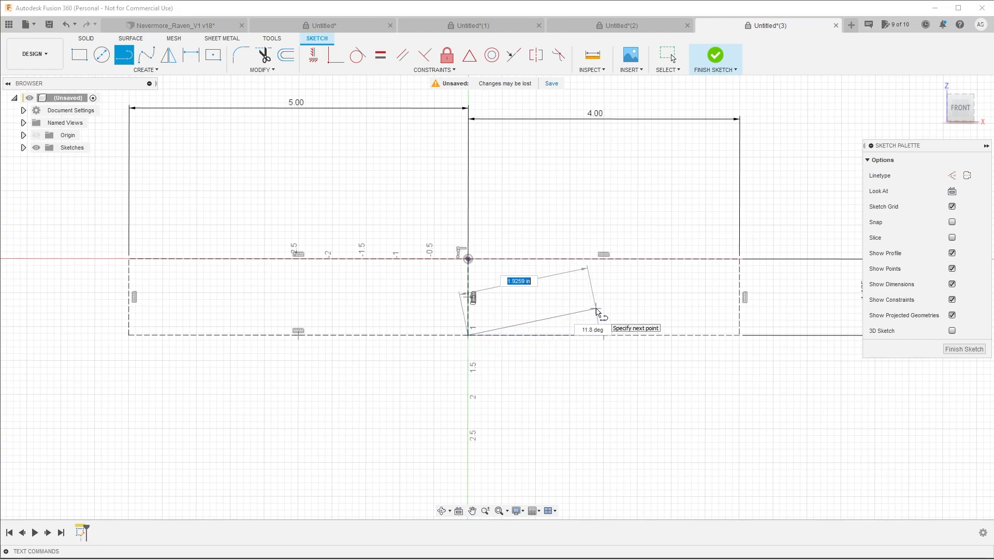
pyautogui.doubleClick(637, 335)
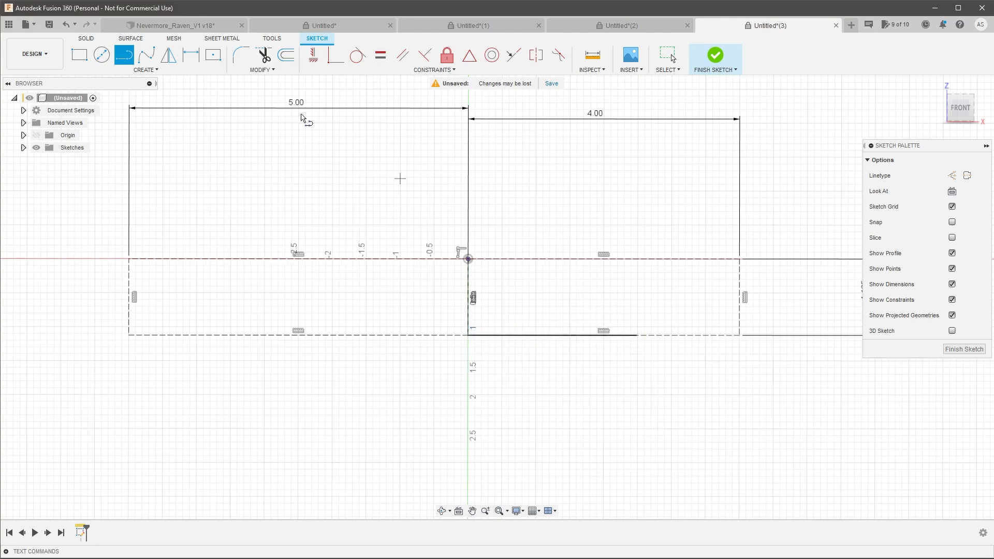
# Draw an arc from the bottom line's free end to the right rectangle's outer vertical edge, curving slightly below the bottom edge.
pyautogui.click(141, 69)
pyautogui.moveTo(143, 117)
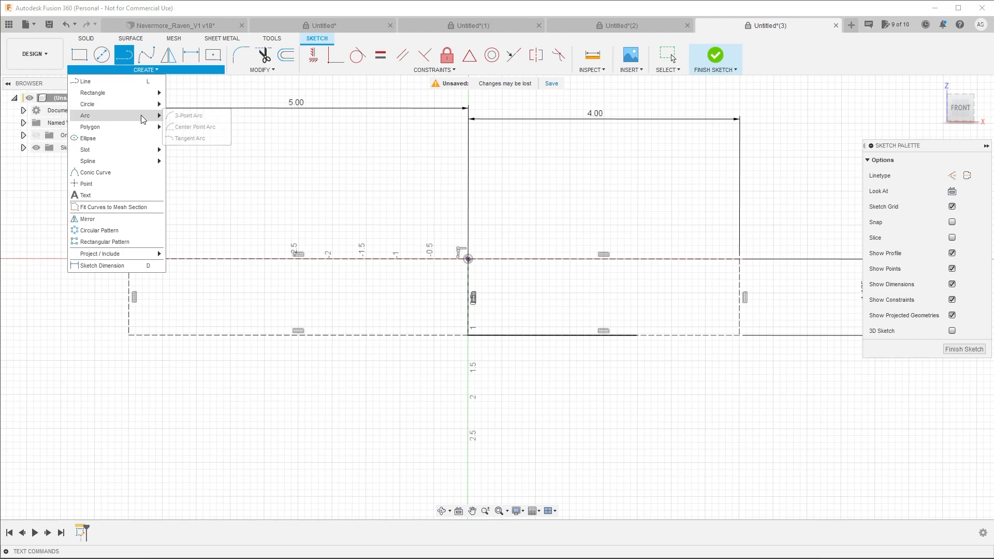
pyautogui.click(207, 127)
pyautogui.click(637, 335)
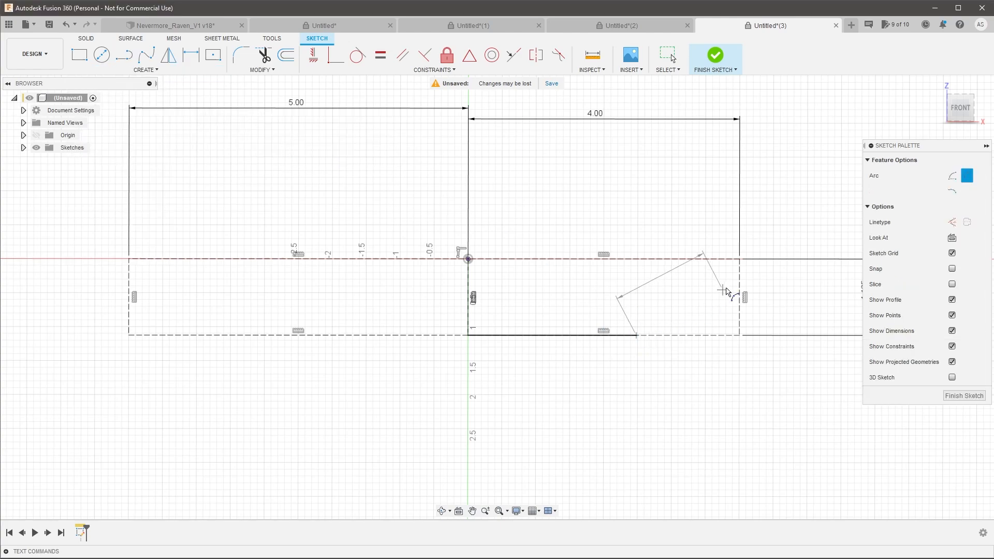
pyautogui.click(740, 285)
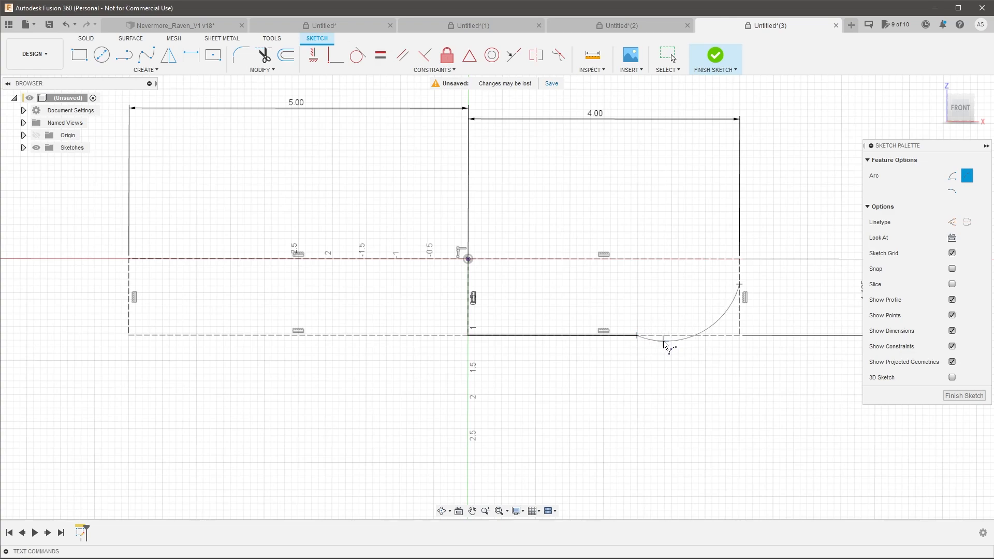
pyautogui.click(665, 341)
# Make the solid bottom line and the arc tangent, selecting the solid line rather than the overlapping construction line.
pyautogui.click(666, 346)
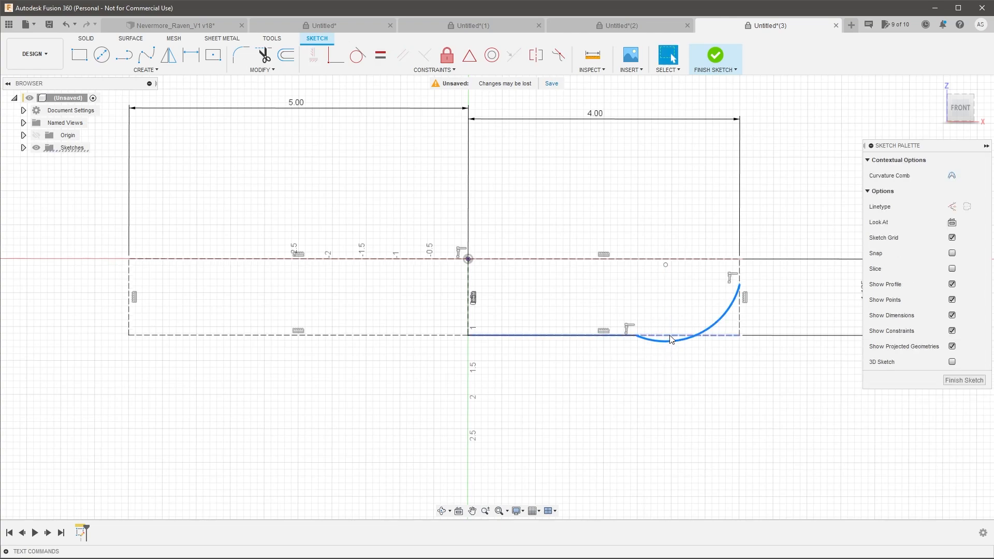
pyautogui.press('Escape')
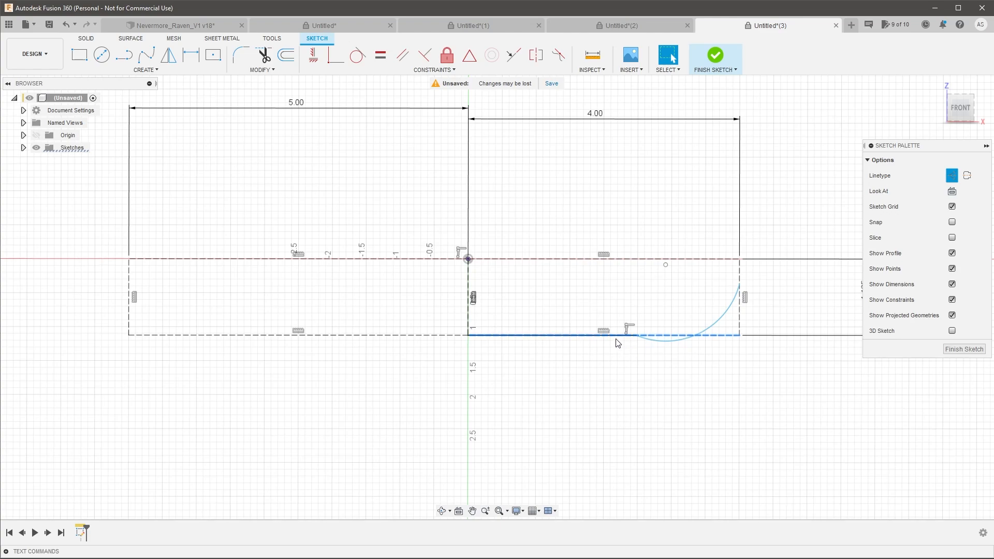
pyautogui.click(642, 361)
pyautogui.scroll(2, 643, 331)
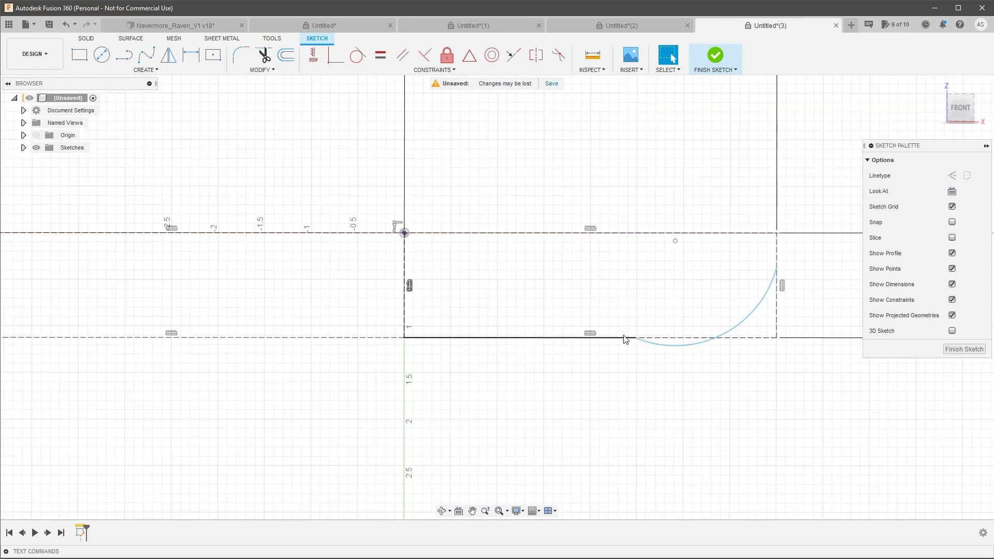
pyautogui.click(626, 338)
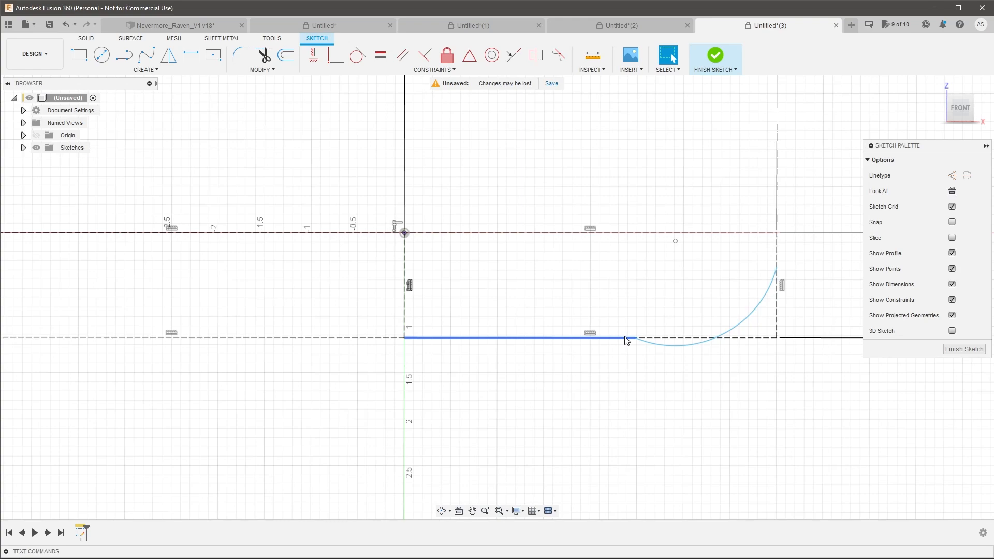
pyautogui.scroll(-2, 544, 326)
pyautogui.scroll(2, 644, 327)
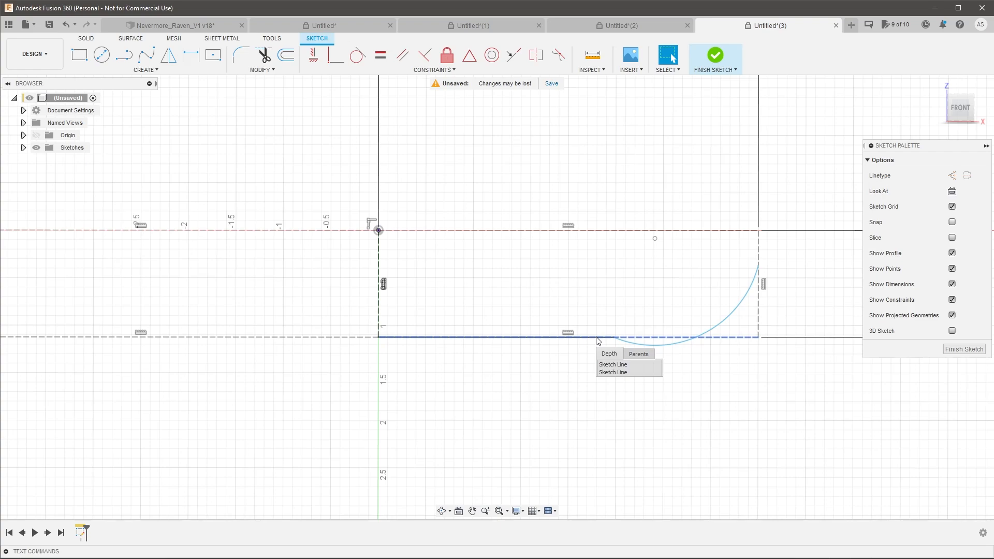
pyautogui.click(624, 372)
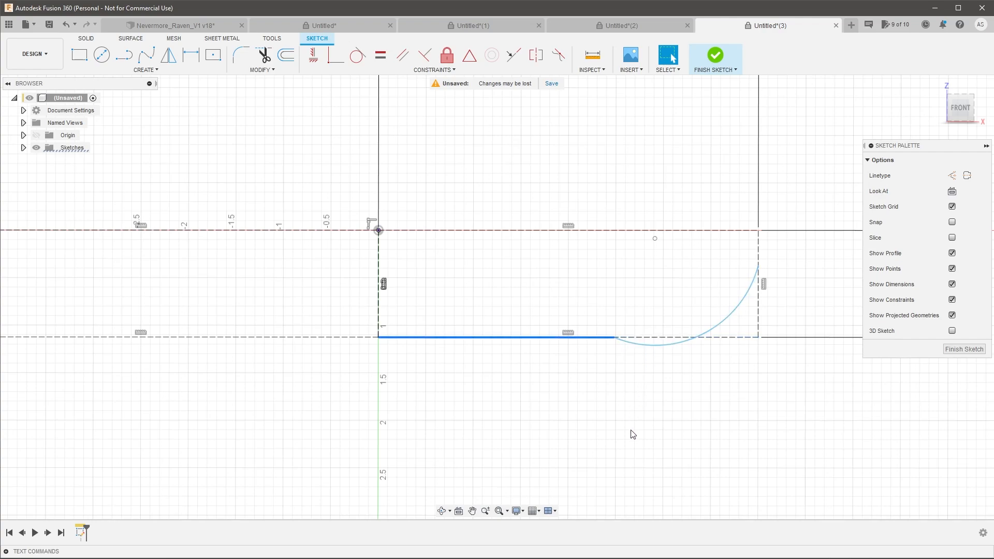
pyautogui.keyDown('shift'); pyautogui.click(658, 348); pyautogui.keyUp('shift')
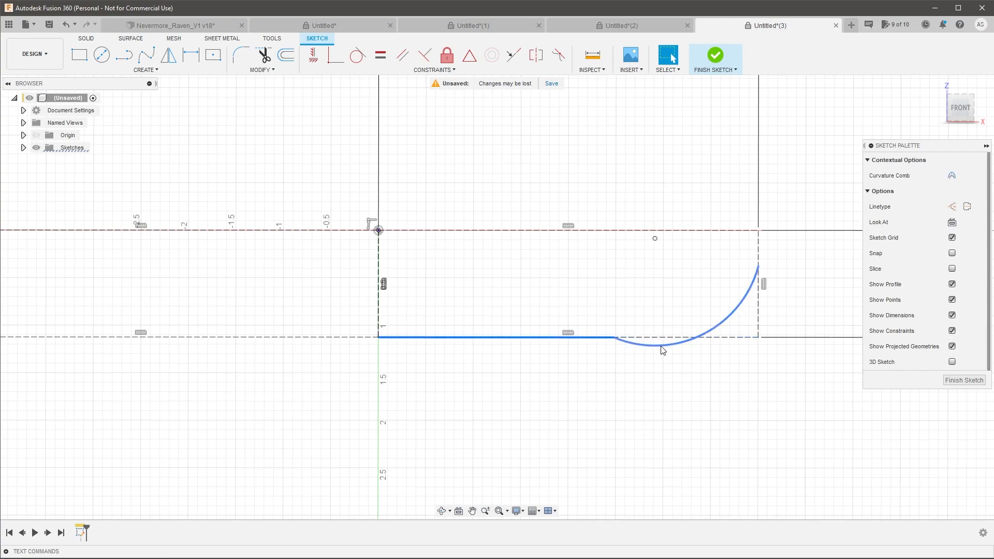
pyautogui.click(358, 55)
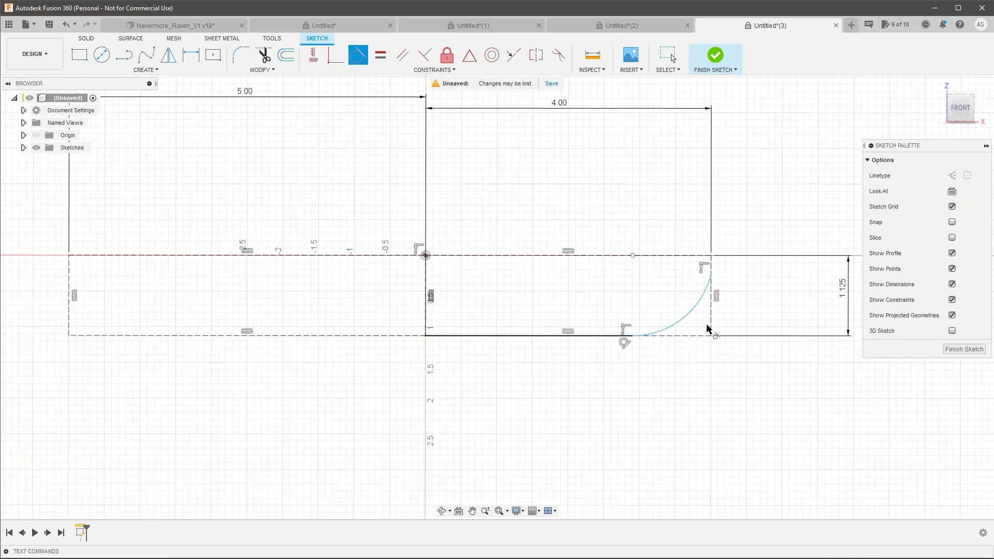
# Dimension the distance from the right rectangle's upper-right corner down to the arc's upper endpoint as 0.375 in.
pyautogui.click(712, 265)
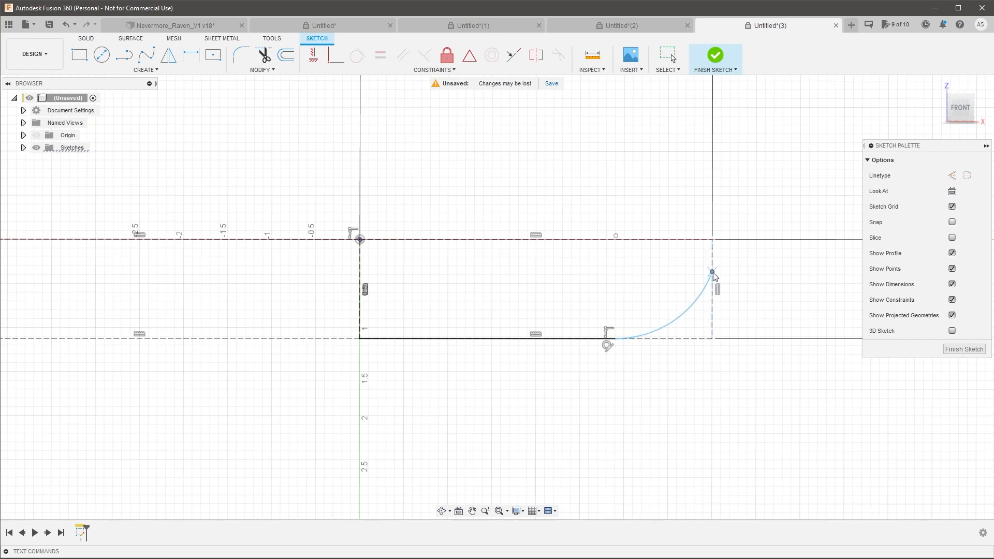
pyautogui.moveTo(714, 266); pyautogui.dragTo(713, 272)
pyautogui.press('d')
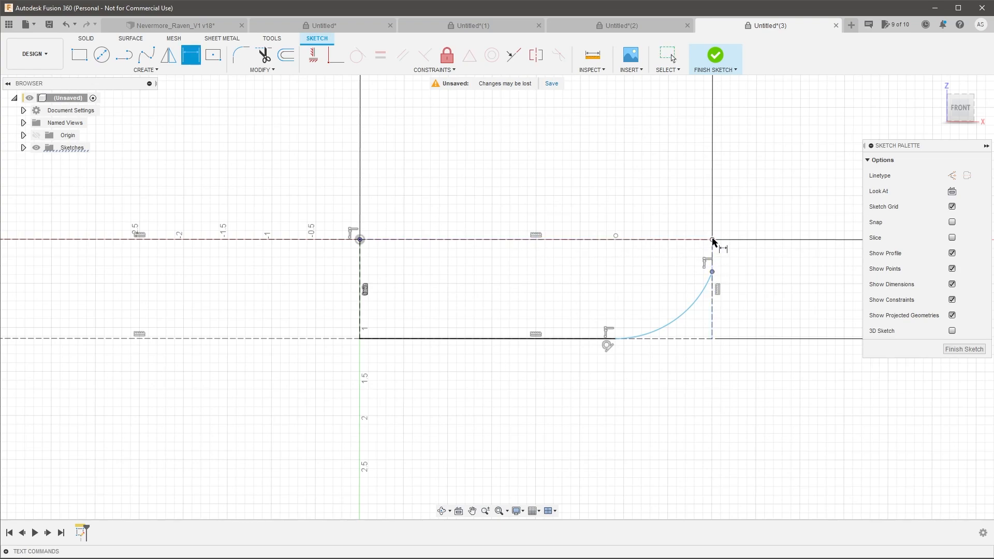
pyautogui.click(712, 240)
pyautogui.click(712, 271)
pyautogui.click(749, 263)
pyautogui.write('3')
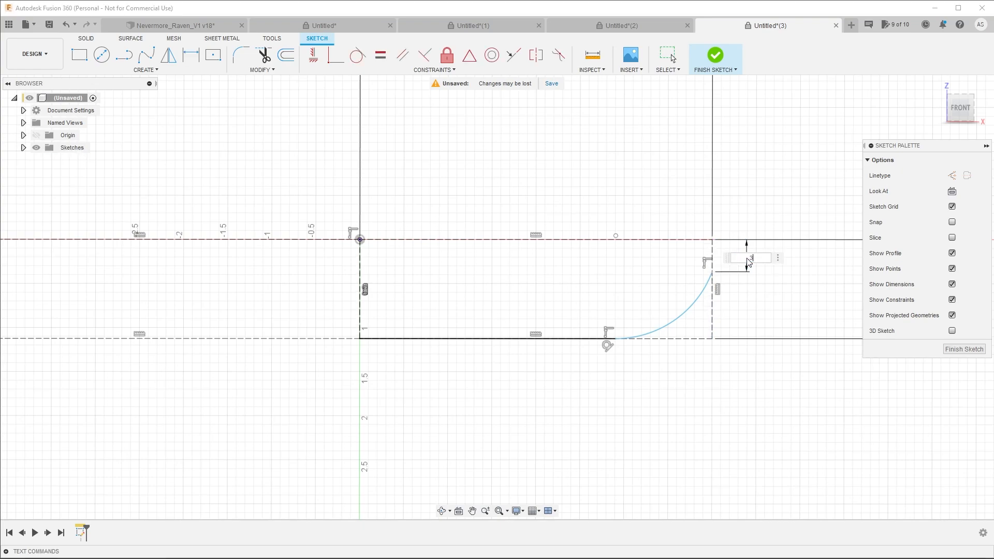
pyautogui.write('75 in')
pyautogui.press('Return')
pyautogui.press('Escape')
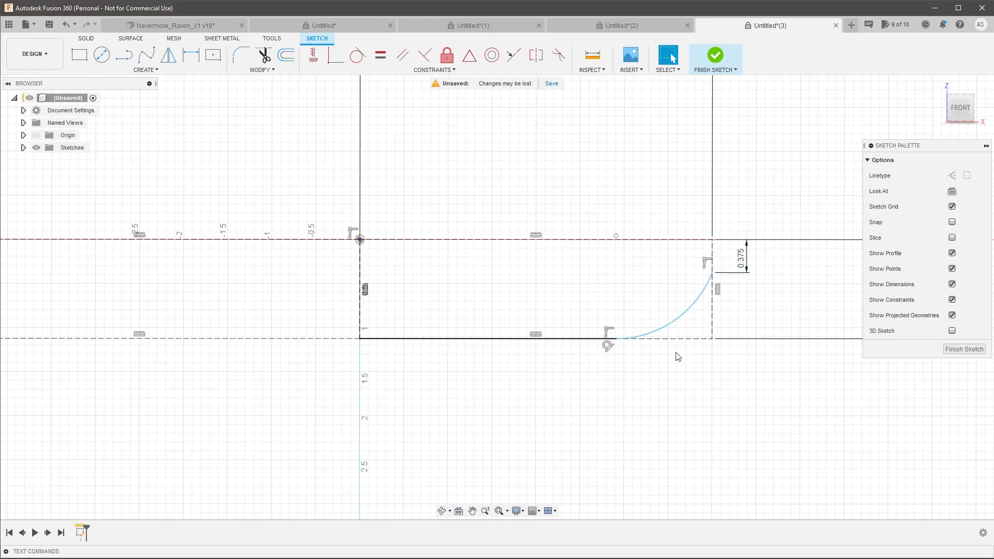
# Shift the junction of the line and arc slightly along the bottom edge and dimension the arc's radius to 2 in.
pyautogui.moveTo(616, 340)
pyautogui.mouseDown()
pyautogui.moveTo(559, 343)
pyautogui.moveTo(632, 340)
pyautogui.moveTo(609, 340)
pyautogui.mouseUp()
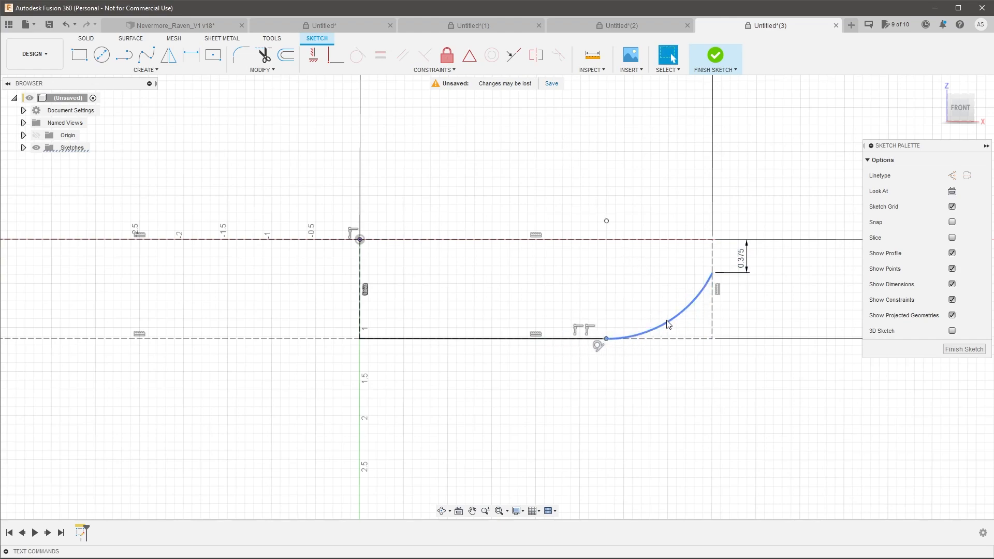
pyautogui.press('d')
pyautogui.click(668, 324)
pyautogui.click(695, 375)
pyautogui.write('2')
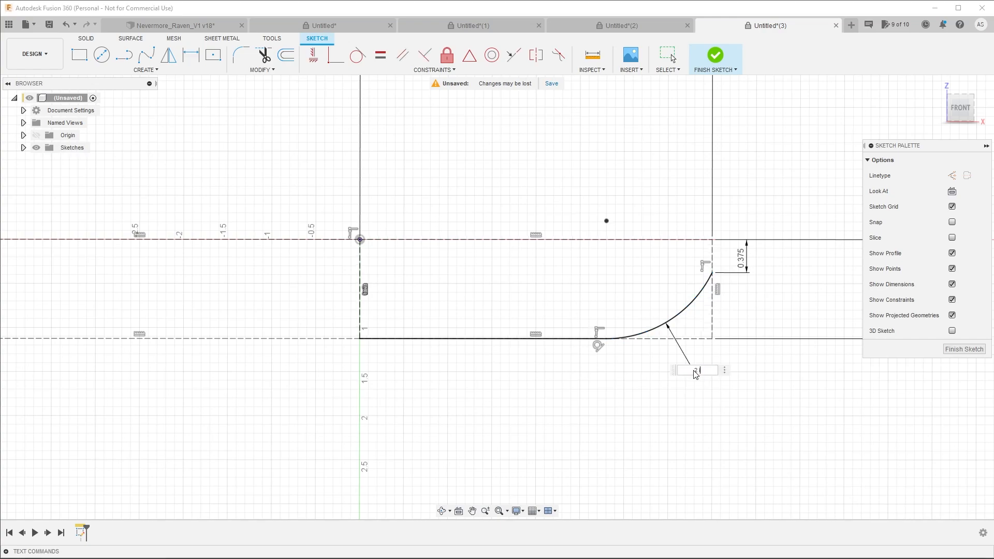
pyautogui.press('Return')
pyautogui.scroll(-4, 626, 367)
pyautogui.scroll(2, 602, 329)
pyautogui.press('Escape')
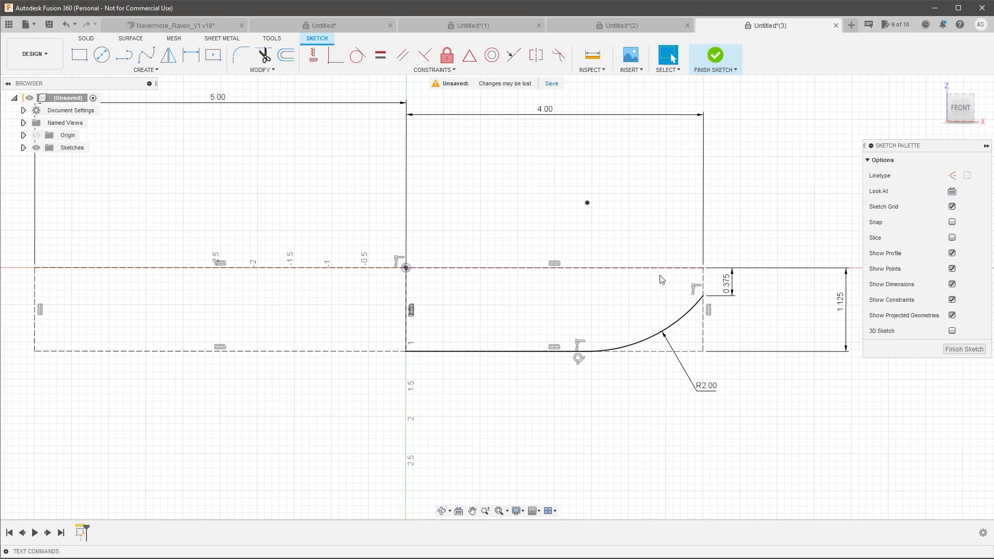
# Draw a solid line from the origin partway along the right rectangle's top edge and lengthen it slightly by its free endpoint.
pyautogui.click(146, 71)
pyautogui.click(150, 82)
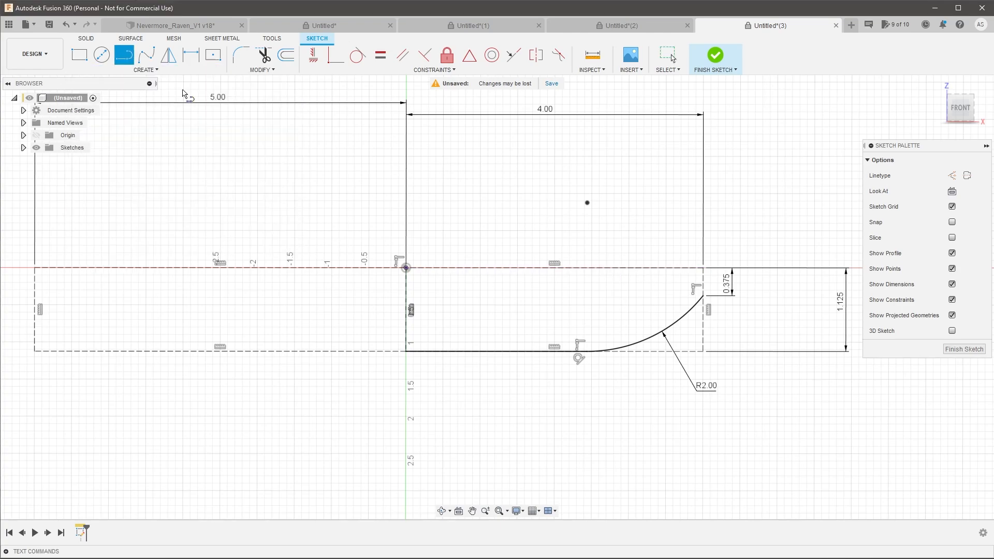
pyautogui.click(406, 268)
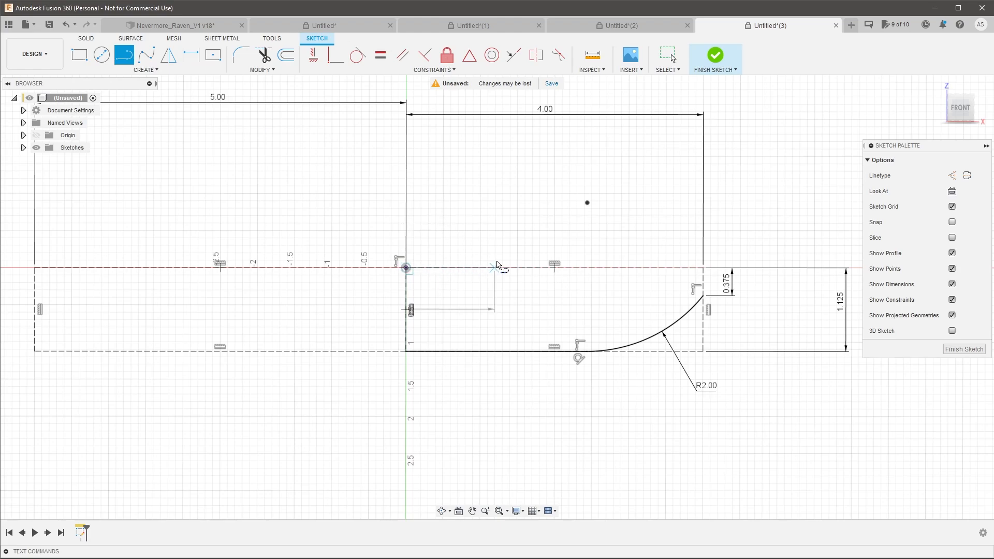
pyautogui.click(522, 267)
pyautogui.press('Escape')
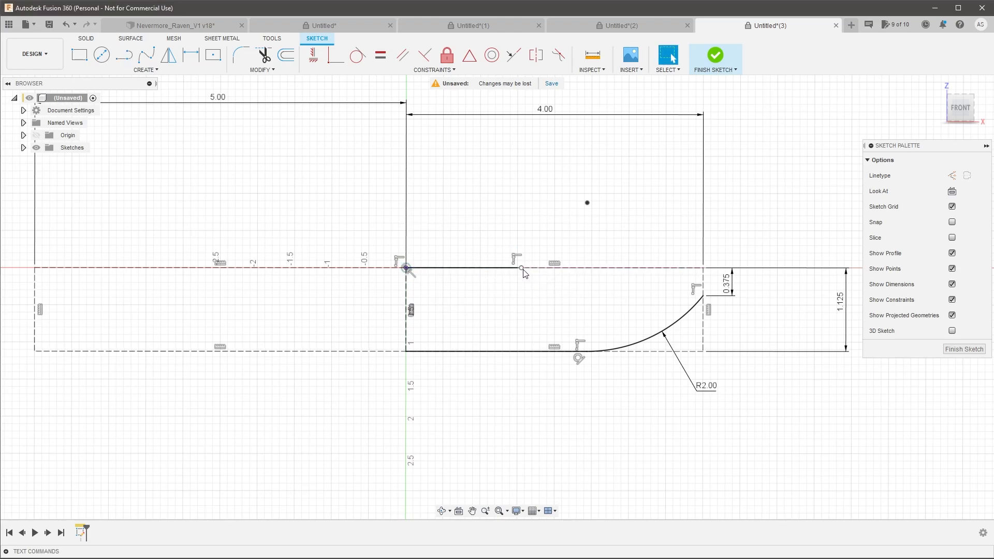
pyautogui.moveTo(521, 268)
pyautogui.mouseDown()
pyautogui.moveTo(570, 268)
pyautogui.moveTo(541, 267)
pyautogui.mouseUp()
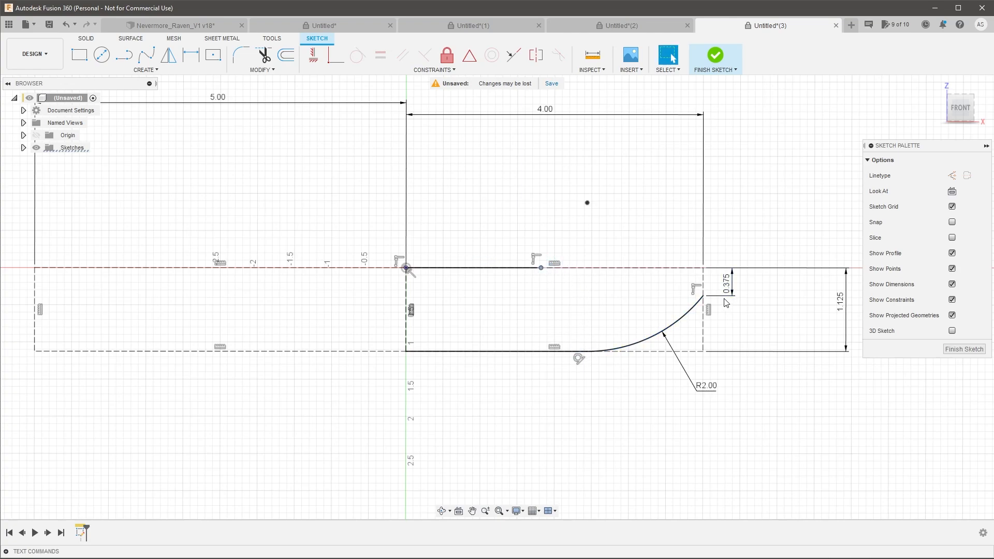
# Draw a three-point arc from the solid top line's free end to the lower arc's upper endpoint on the right edge.
pyautogui.click(149, 70)
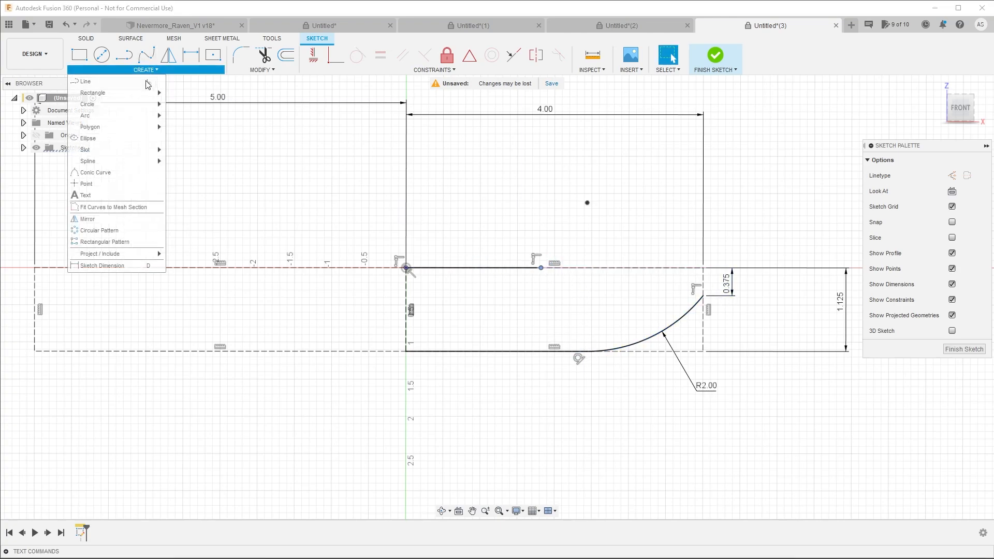
pyautogui.moveTo(131, 116)
pyautogui.click(197, 115)
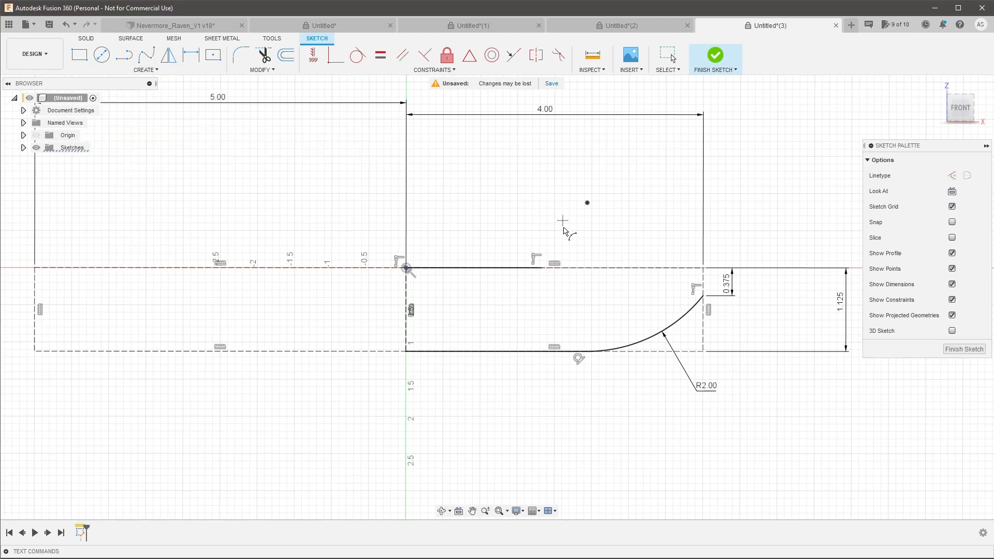
pyautogui.click(541, 268)
pyautogui.click(702, 295)
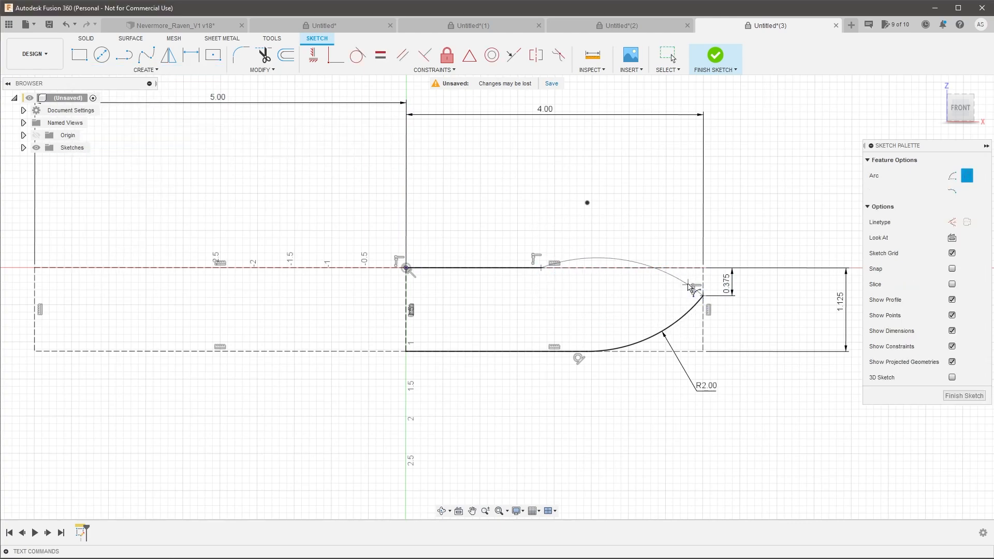
pyautogui.press('Escape')
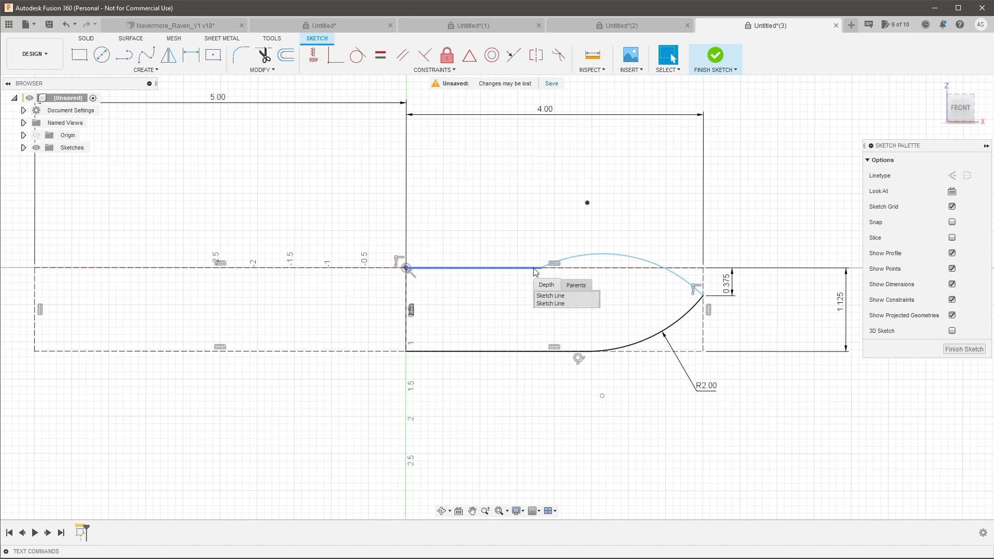
# Make the solid top line and the new upper arc tangent, choosing the solid line from the overlapping ones.
pyautogui.click(556, 296)
pyautogui.click(580, 259)
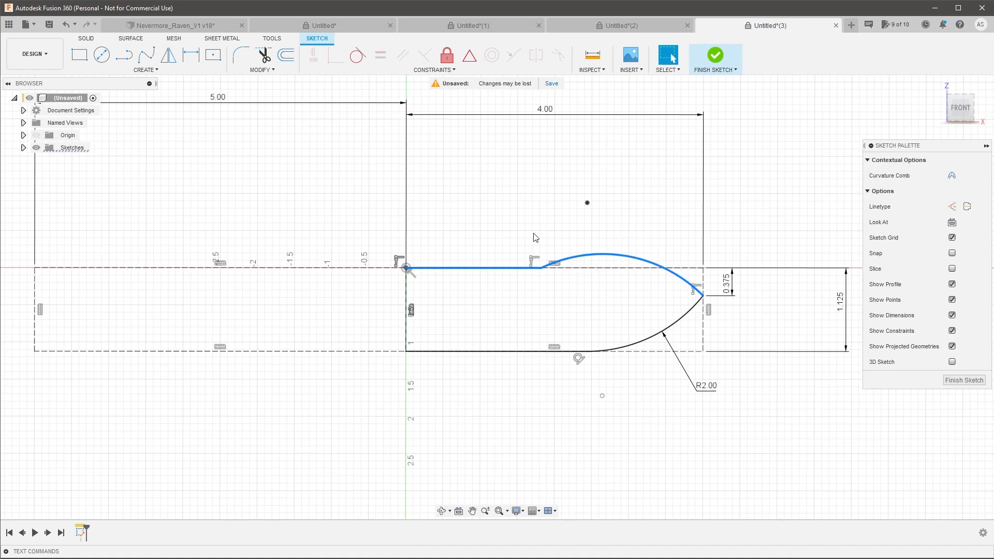
pyautogui.click(358, 54)
pyautogui.press('Escape')
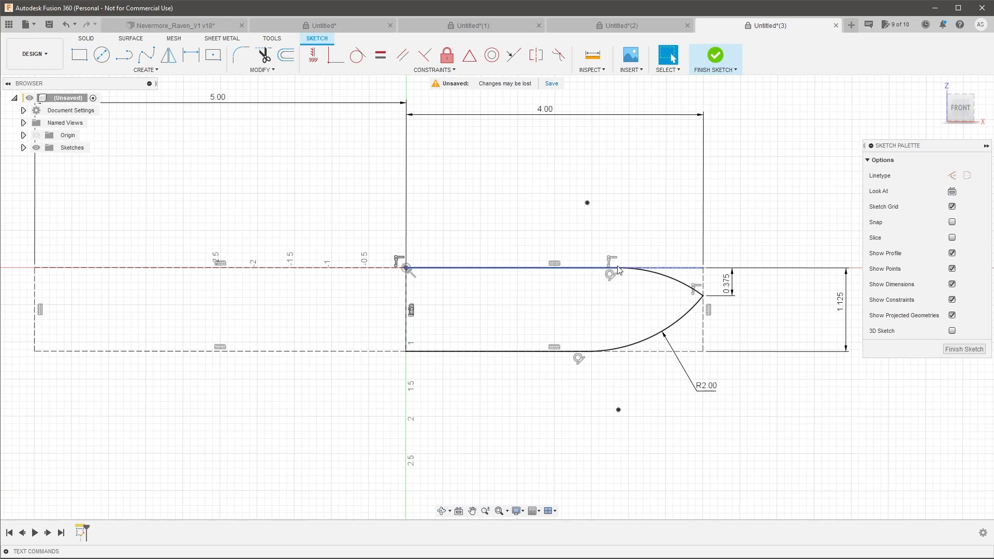
# Shift the junction of the top line and upper arc toward the origin and dimension the arc's radius to 6 in.
pyautogui.moveTo(621, 269); pyautogui.dragTo(561, 270)
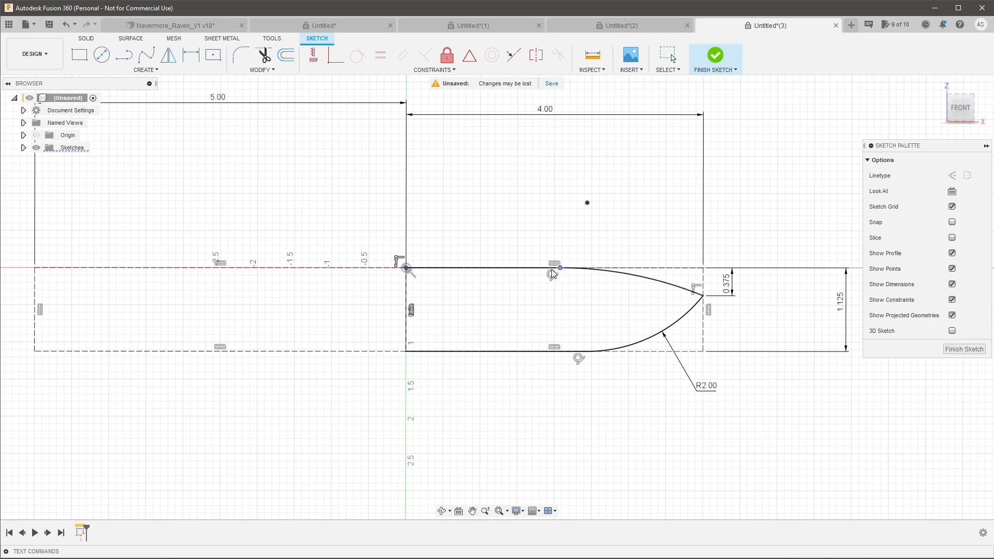
pyautogui.click(625, 273)
pyautogui.press('d')
pyautogui.click(644, 235)
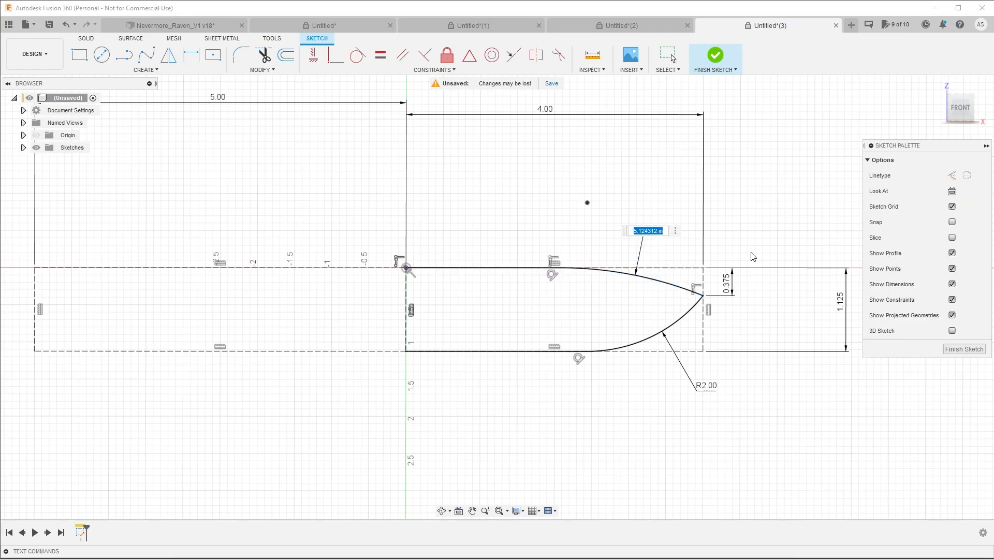
pyautogui.write('6')
pyautogui.press('Return')
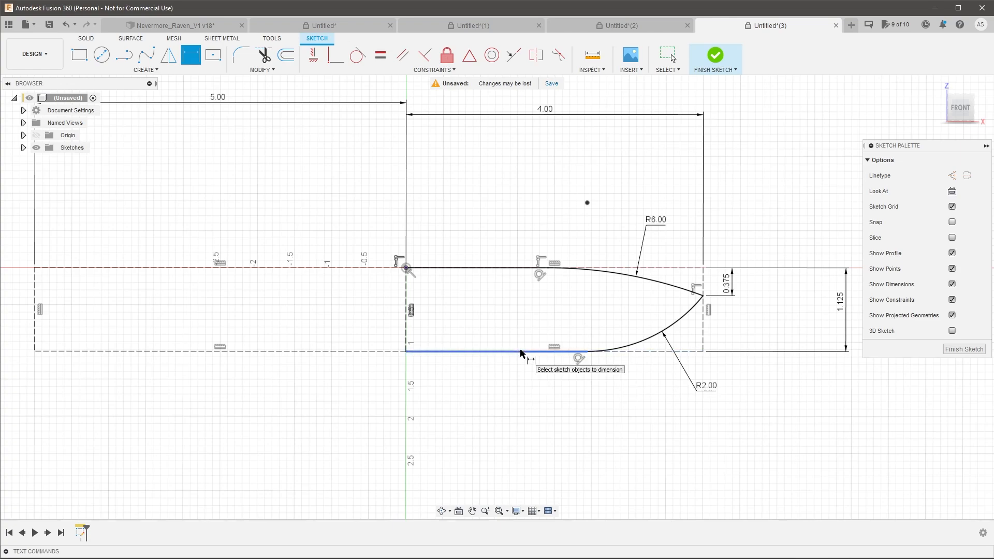
pyautogui.press('Escape')
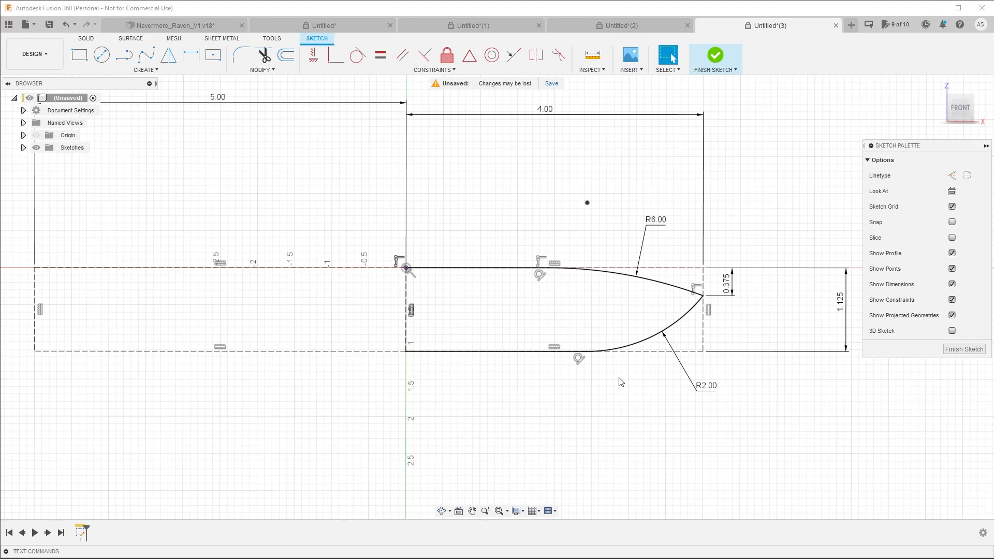
pyautogui.click(547, 407)
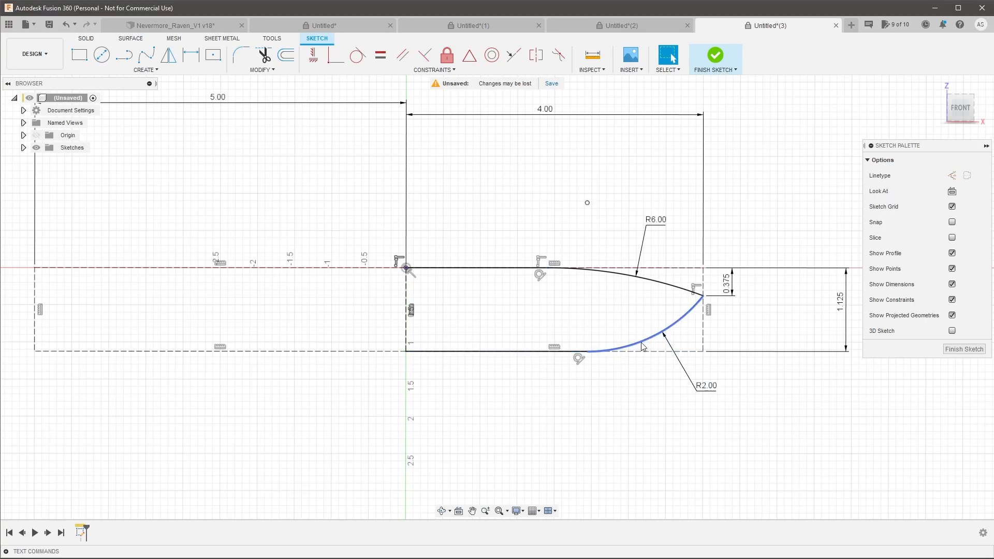
# Draw two connected three-point arcs from the bottom line's junction to a point above the edge and on to the rectangle's lower-left corner.
pyautogui.click(148, 72)
pyautogui.moveTo(133, 117)
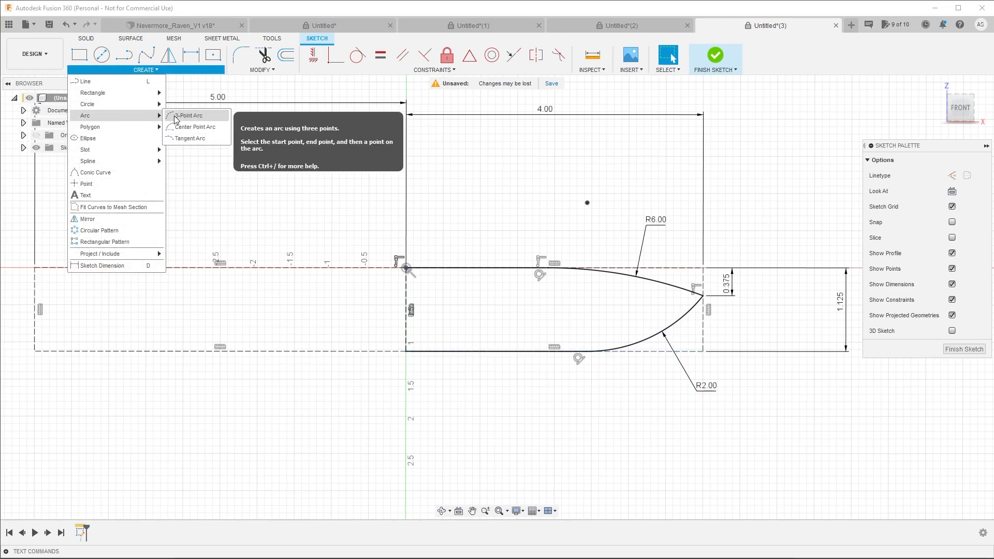
pyautogui.click(178, 118)
pyautogui.click(587, 351)
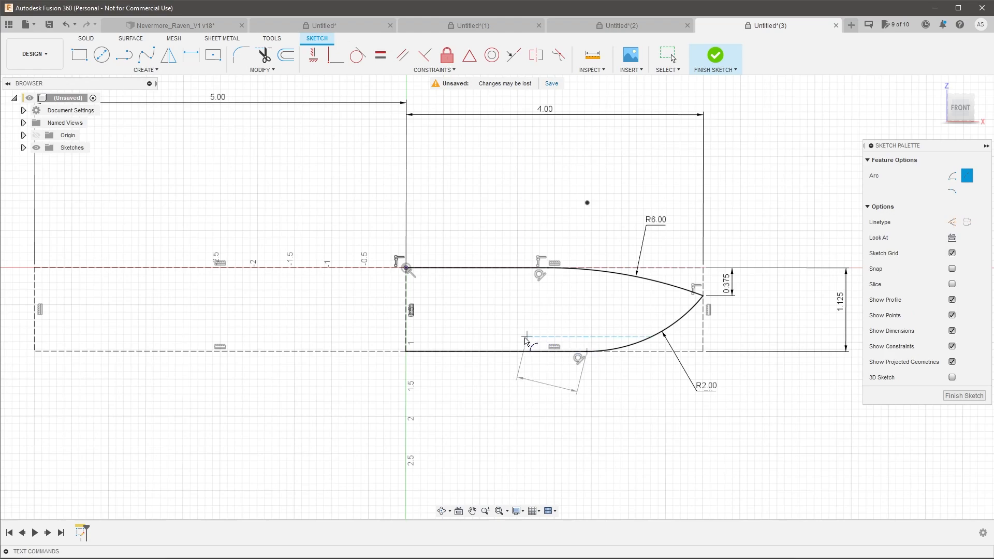
pyautogui.click(511, 336)
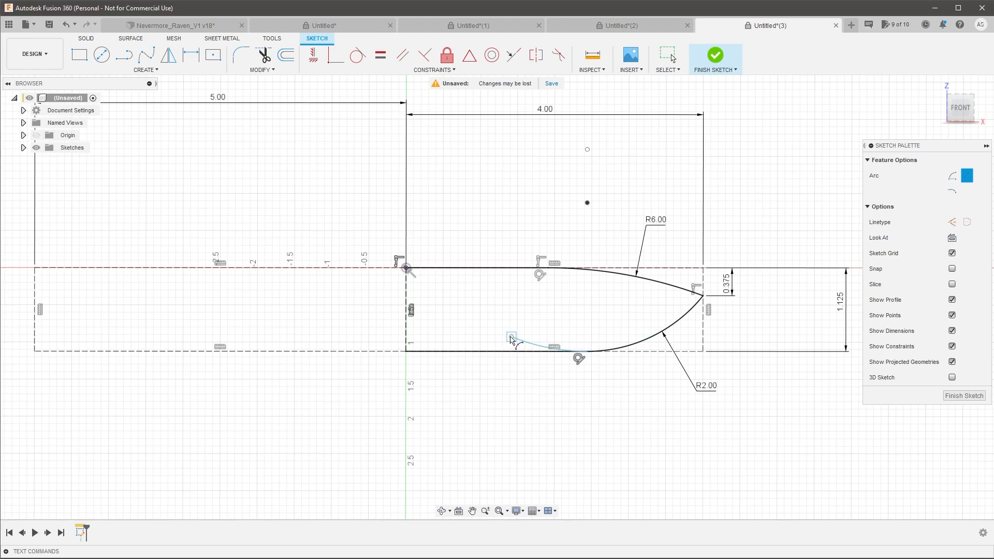
pyautogui.click(407, 351)
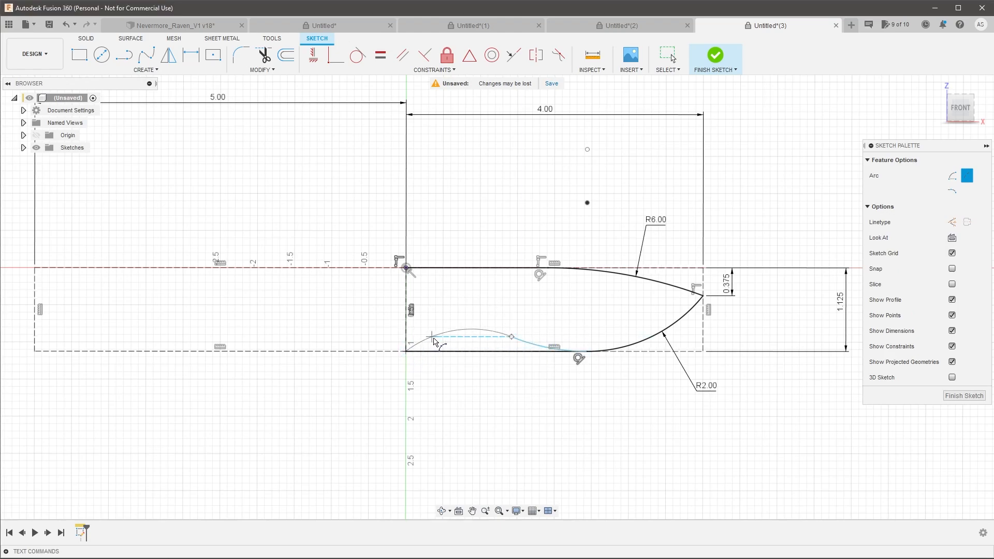
pyautogui.press('Escape')
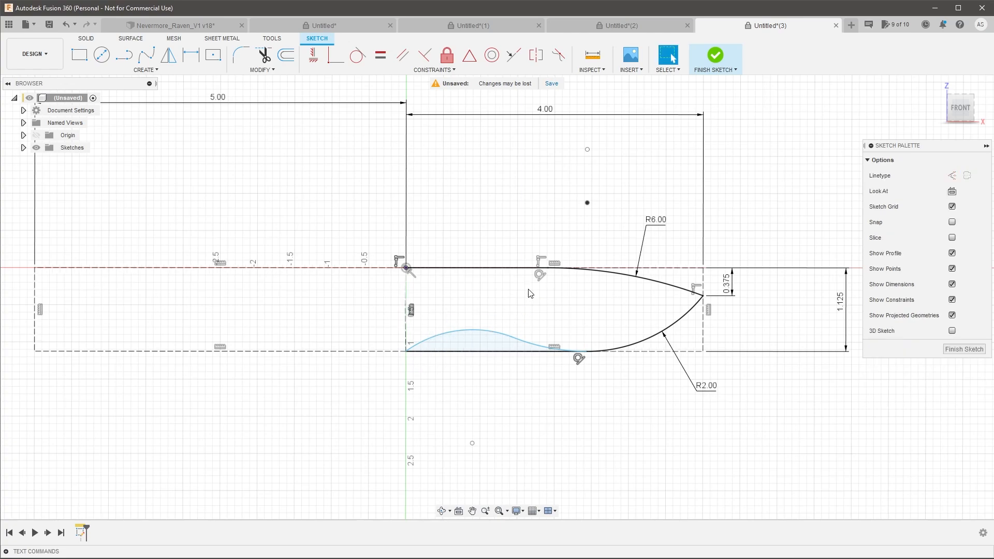
# Try to make the two new lower arcs tangent to each other.
pyautogui.click(535, 343)
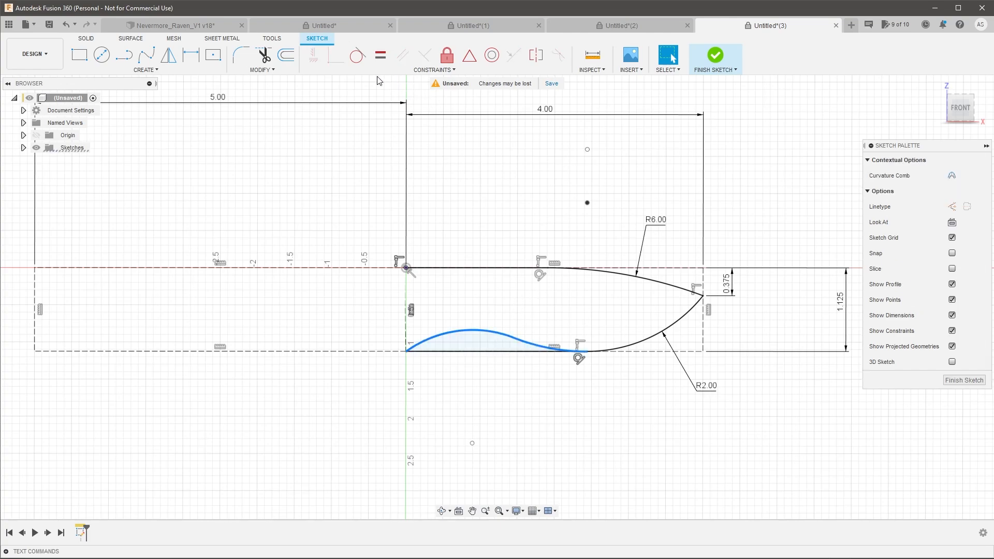
pyautogui.click(357, 56)
pyautogui.press('Escape')
pyautogui.click(511, 337)
pyautogui.press('d')
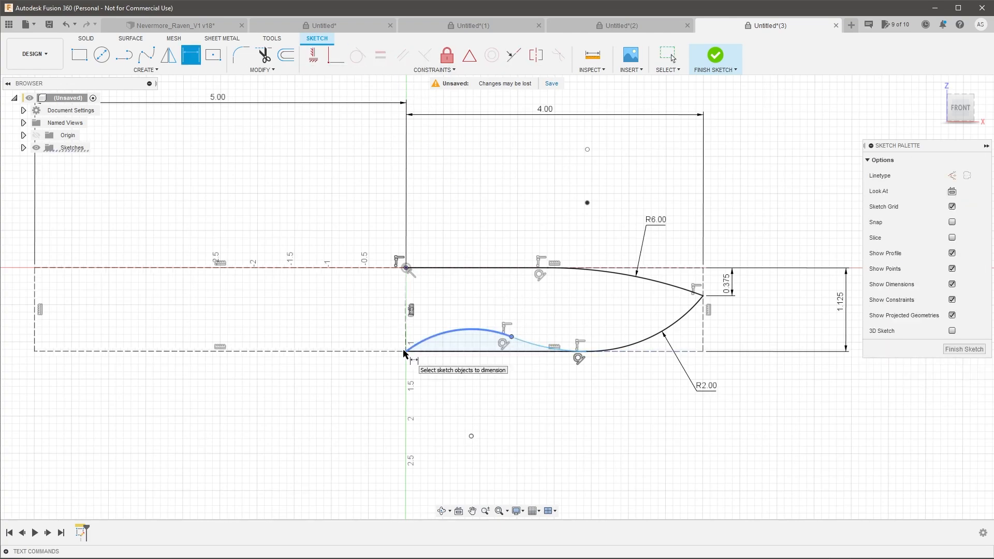
pyautogui.click(406, 351)
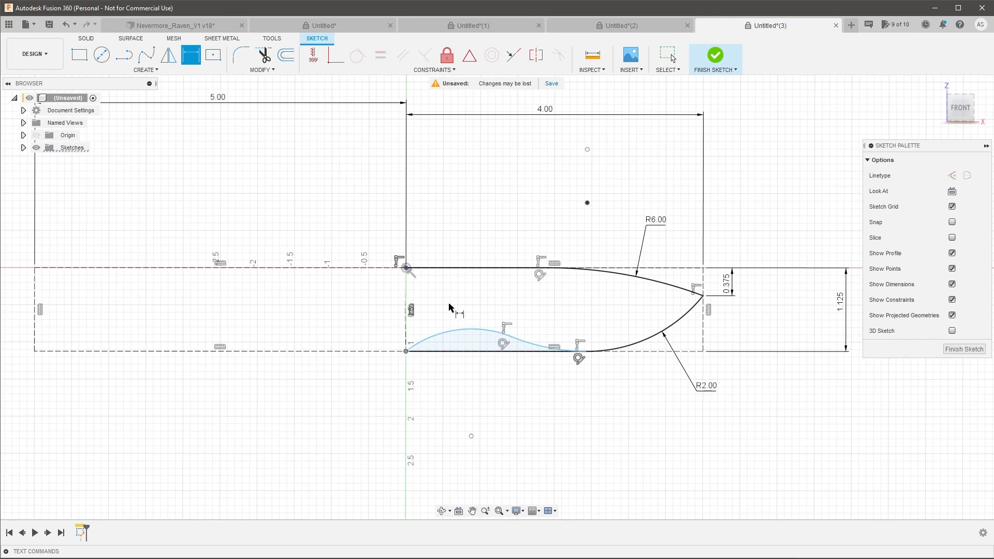
pyautogui.press('Escape')
pyautogui.scroll(2, 595, 326)
pyautogui.click(453, 367)
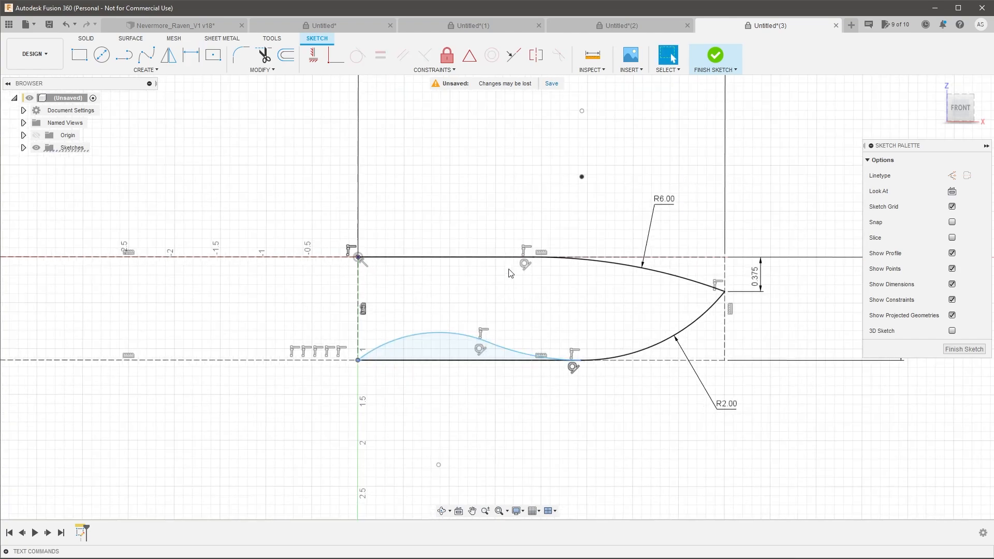
pyautogui.click(441, 347)
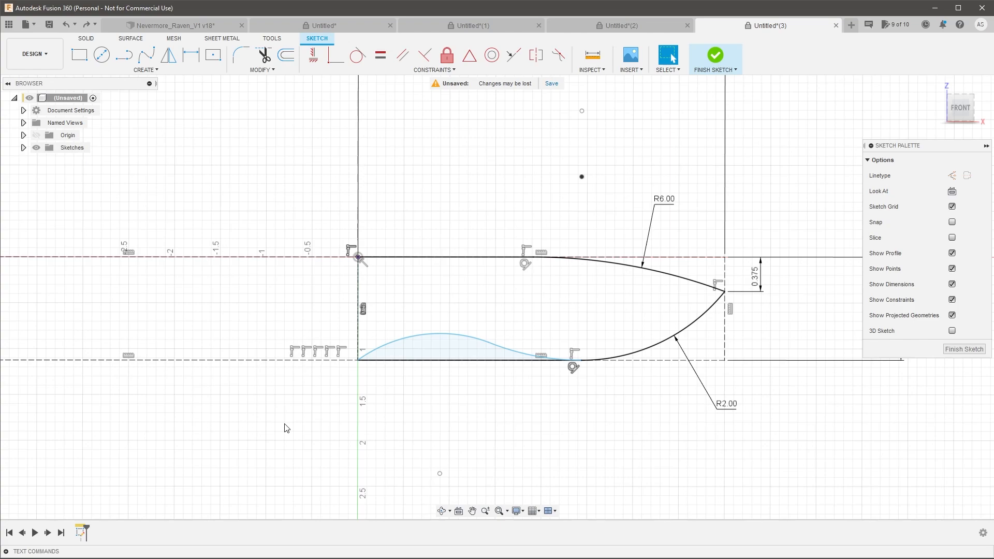
# Make the short lower arc concentric with the 2 in radius arc it joins at the bottom edge.
pyautogui.click(468, 340)
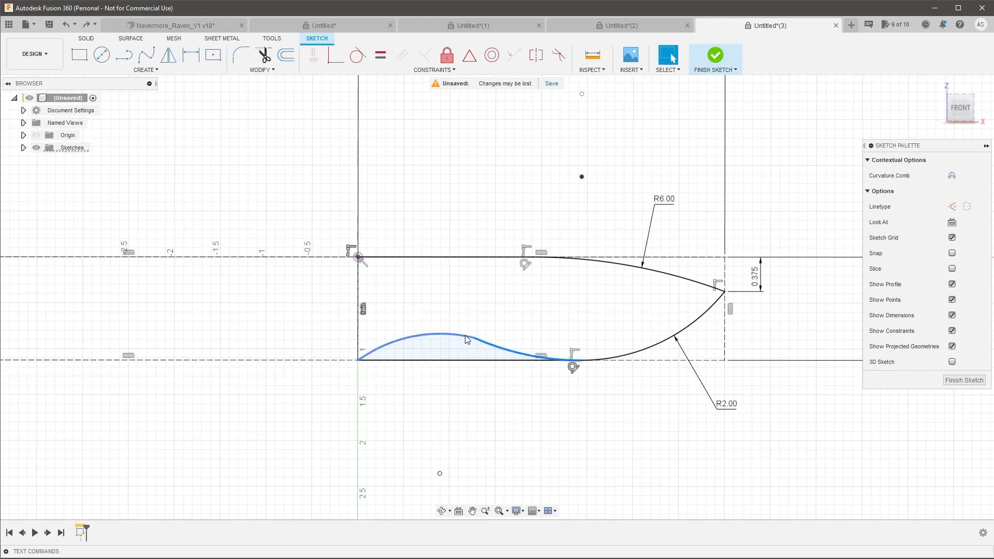
pyautogui.click(462, 294)
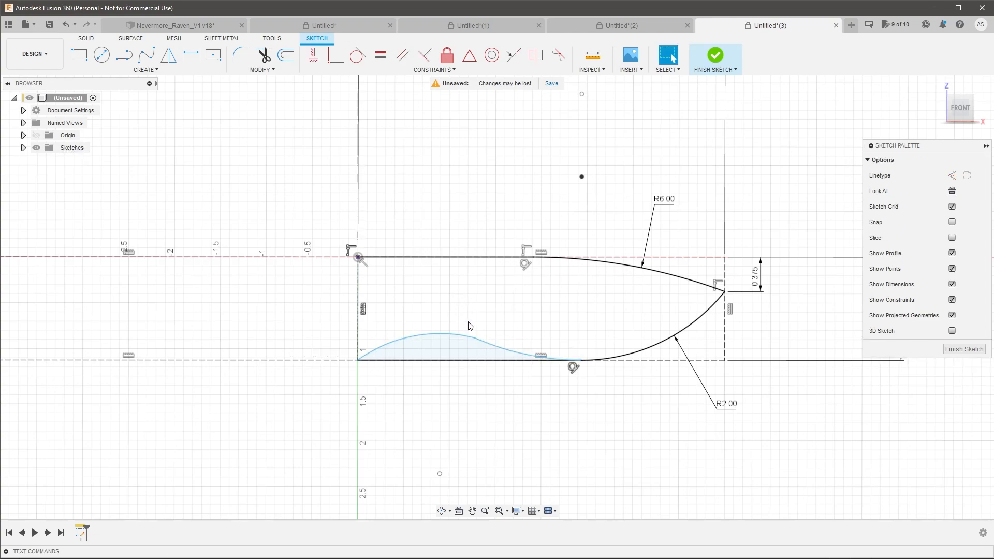
pyautogui.click(485, 347)
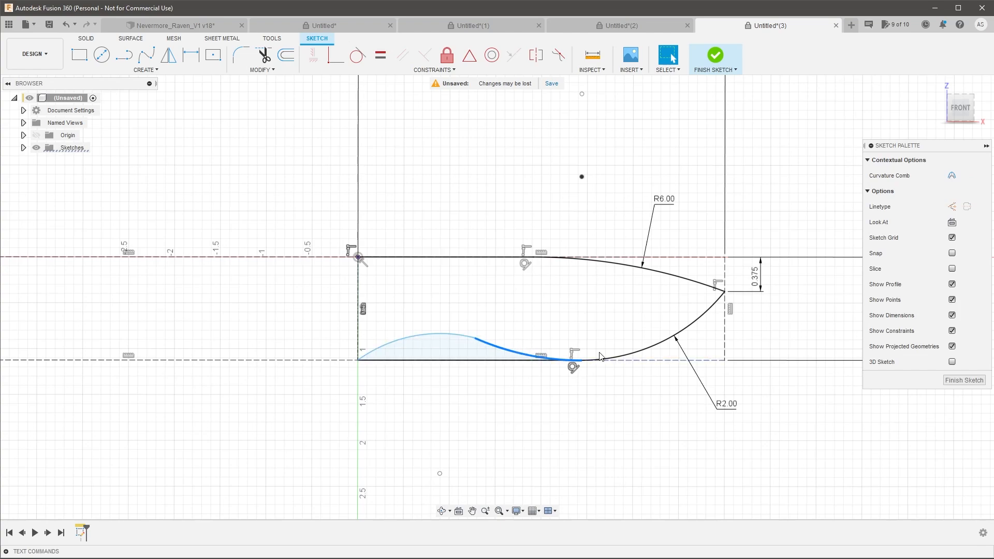
pyautogui.click(648, 349)
pyautogui.click(488, 57)
pyautogui.press('Escape')
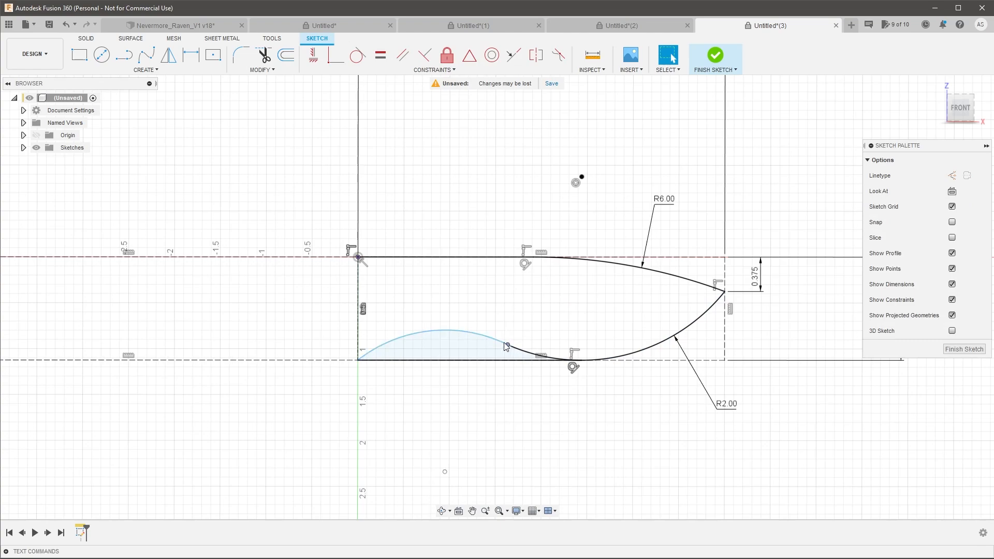
# Shift the junction of the two small lower arcs slightly along the curve and make the arcs tangent there.
pyautogui.click(489, 336)
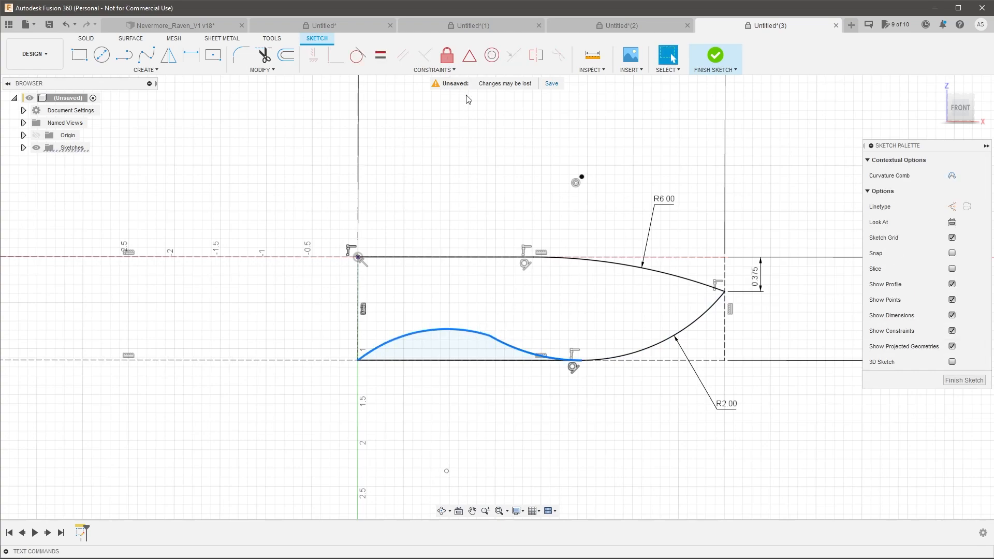
pyautogui.click(494, 58)
pyautogui.press('Escape')
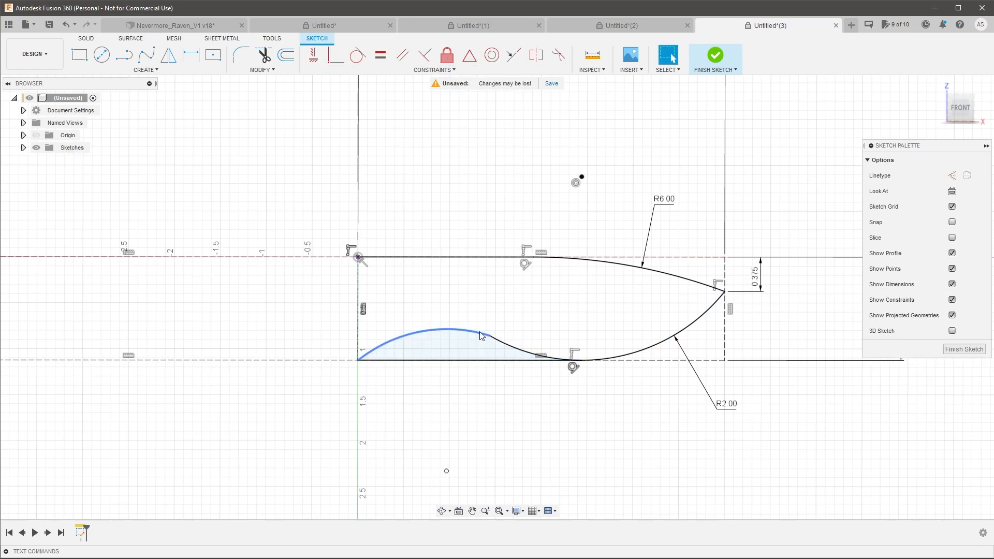
pyautogui.click(480, 332)
pyautogui.keyDown('ctrl'); pyautogui.click(504, 344); pyautogui.keyUp('ctrl')
pyautogui.click(358, 56)
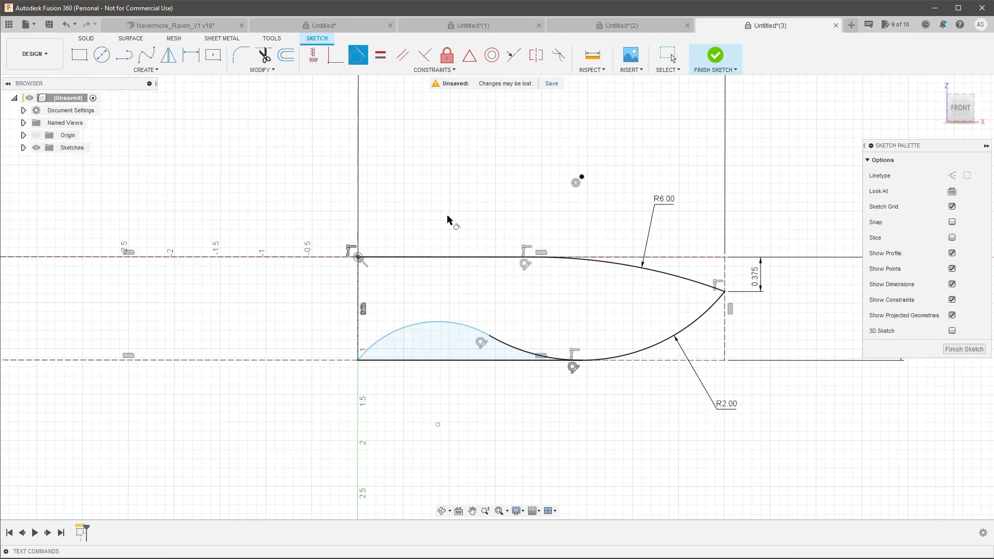
pyautogui.press('Escape')
# Flatten the arc starting at the rectangle's lower-left corner and dimension its radius to 2 in.
pyautogui.moveTo(457, 322); pyautogui.dragTo(454, 332)
pyautogui.press('d')
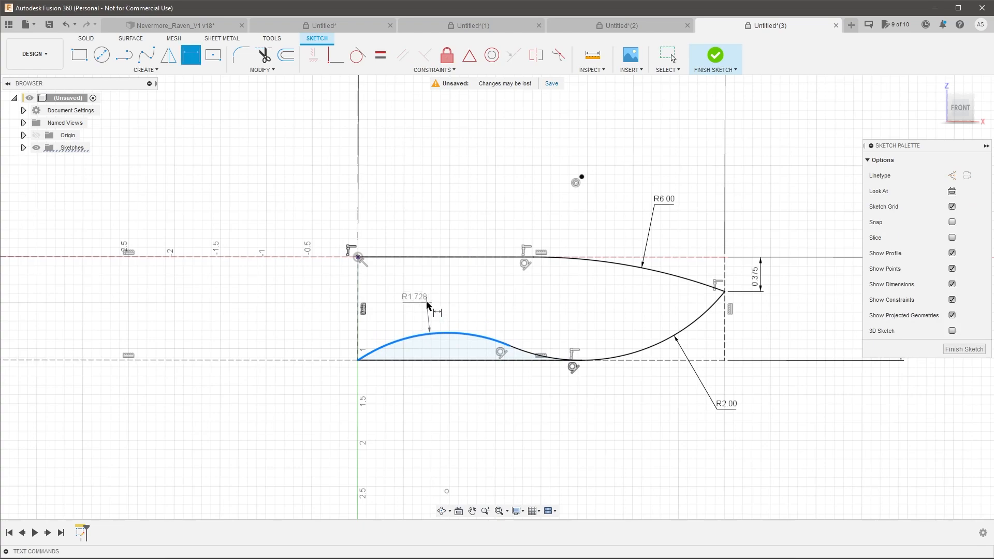
pyautogui.click(427, 305)
pyautogui.write('2')
pyautogui.press('Return')
pyautogui.press('Escape')
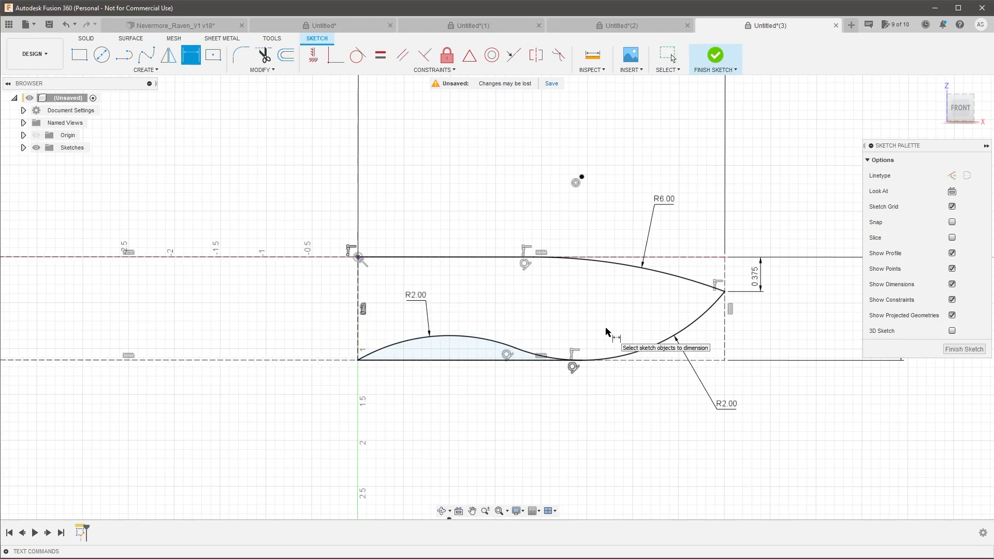
# Draw a fit point spline from the 6 in arc's right end through the bottom tangent point and hump crest to the rectangle's lower-left corner.
pyautogui.scroll(1, 539, 308)
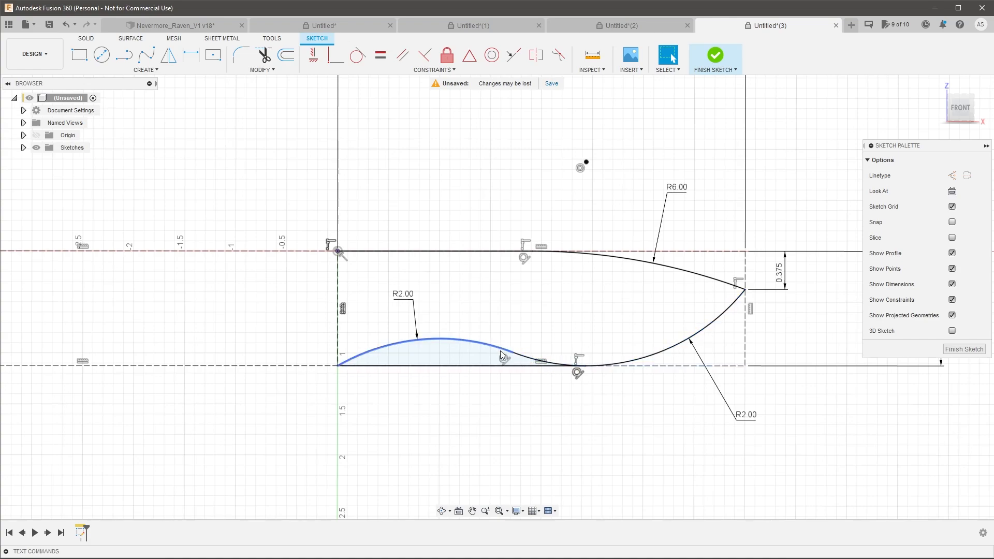
pyautogui.scroll(-3, 475, 362)
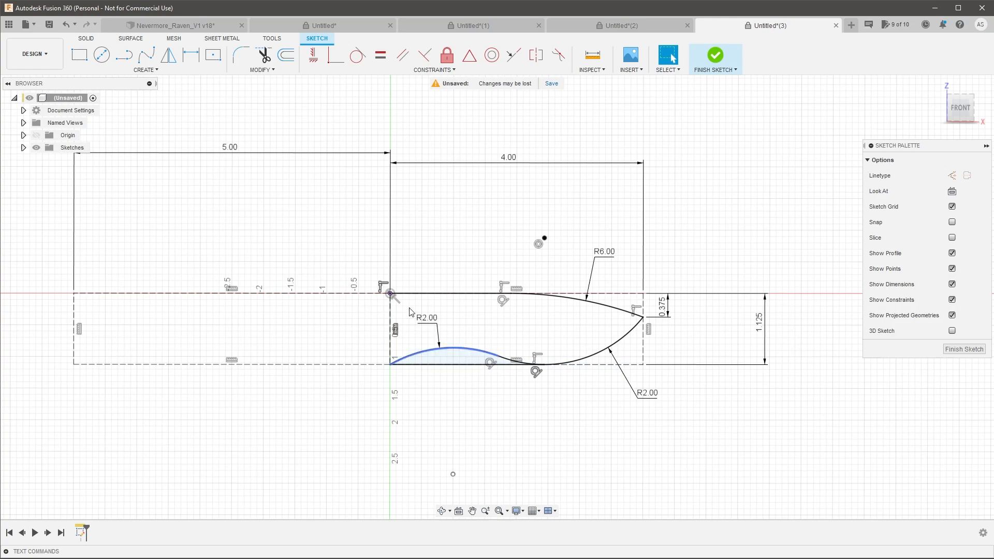
pyautogui.click(147, 69)
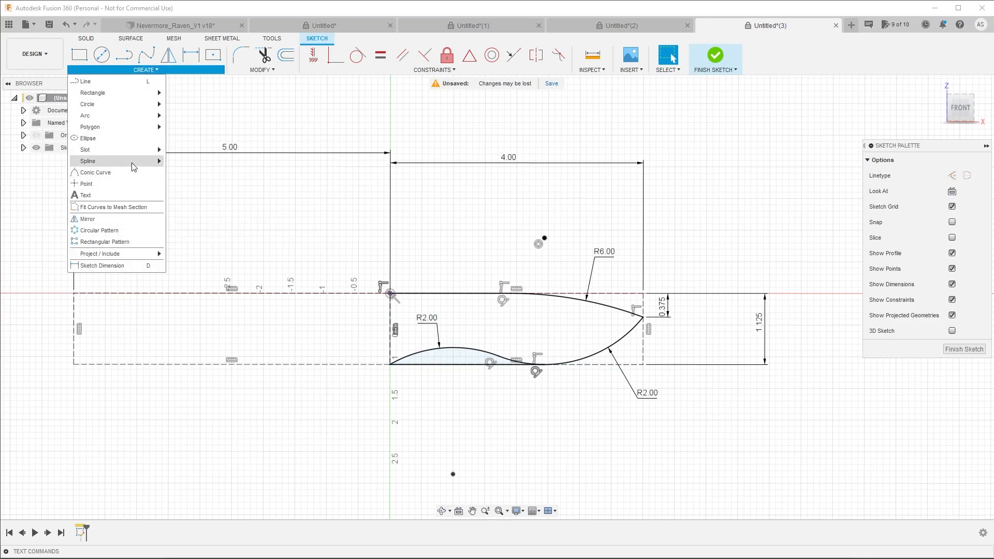
pyautogui.moveTo(150, 161)
pyautogui.click(192, 162)
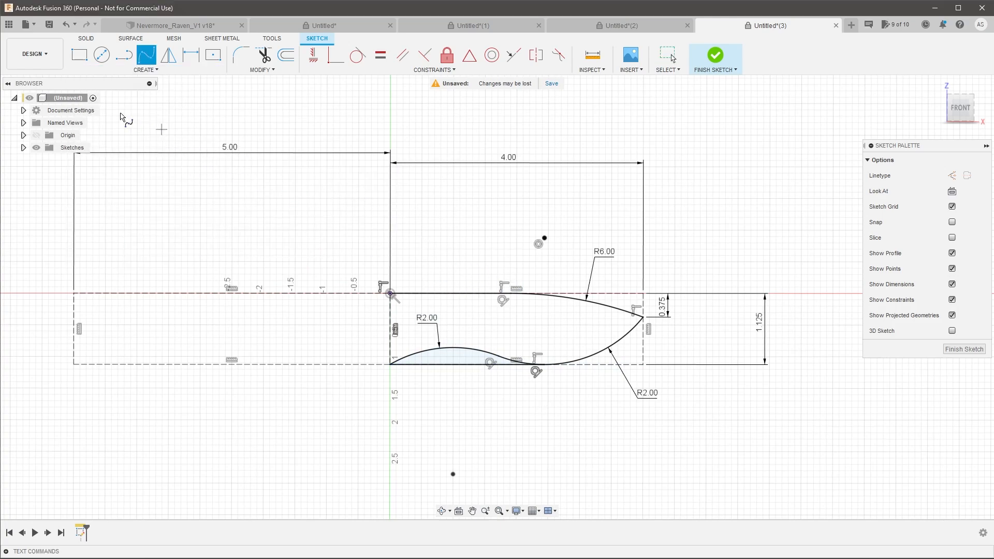
pyautogui.scroll(2, 580, 334)
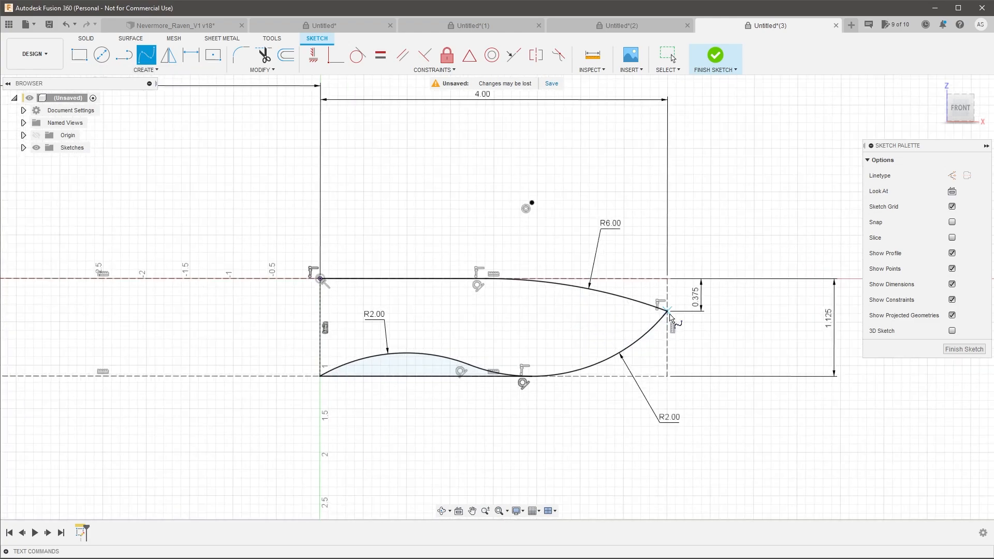
pyautogui.click(667, 311)
pyautogui.click(531, 375)
pyautogui.click(410, 352)
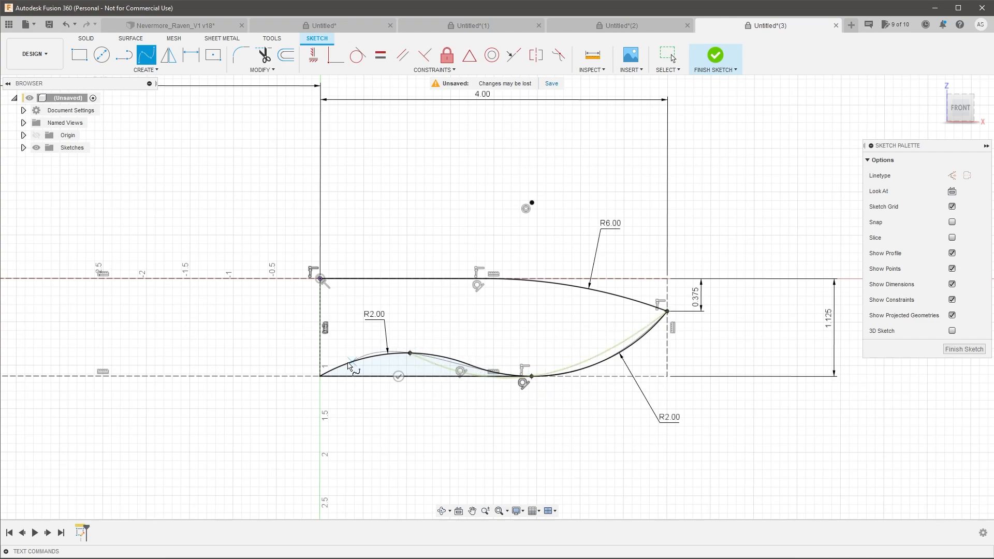
pyautogui.click(320, 376)
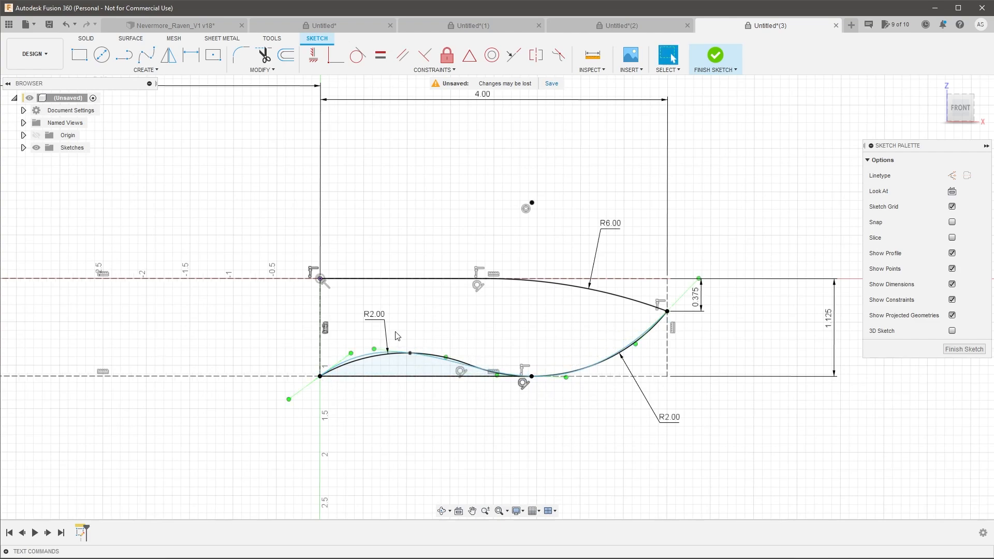
# Adjust the spline's tangent handle at the hump crest so the curve follows the small 2 in radius arc more closely.
pyautogui.scroll(2, 392, 336)
pyautogui.moveTo(366, 356)
pyautogui.mouseDown()
pyautogui.moveTo(367, 373)
pyautogui.moveTo(367, 363)
pyautogui.mouseUp()
pyautogui.scroll(-1, 570, 378)
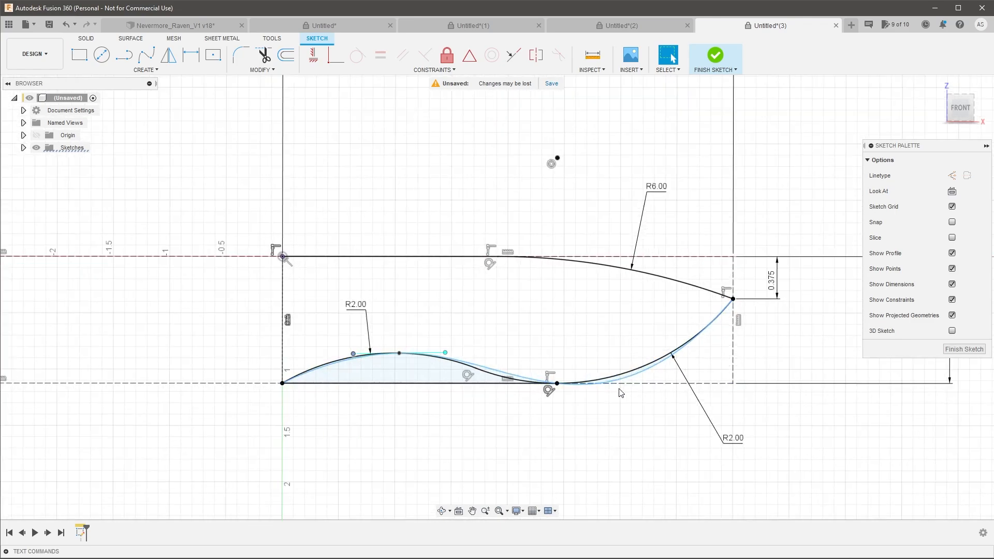
pyautogui.scroll(2, 585, 393)
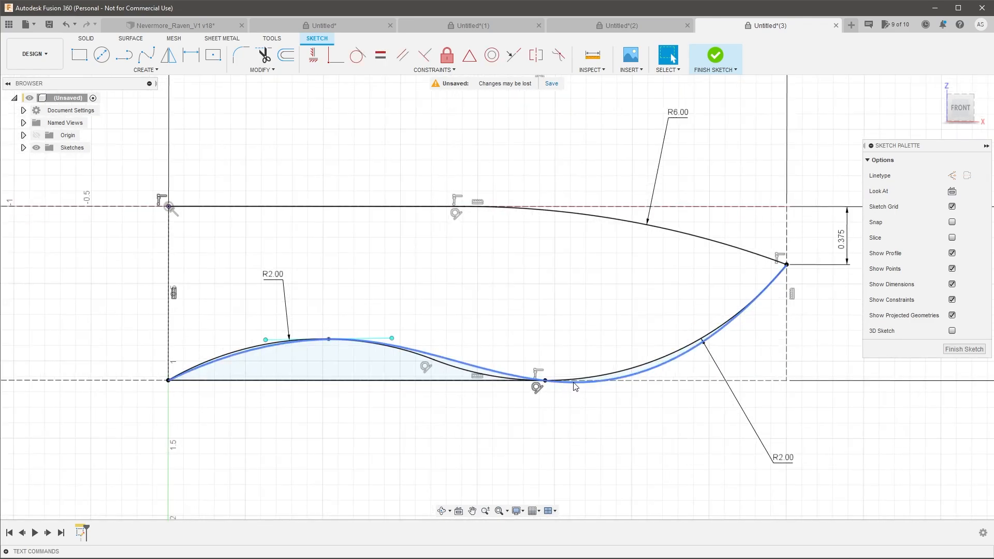
pyautogui.scroll(-1, 563, 389)
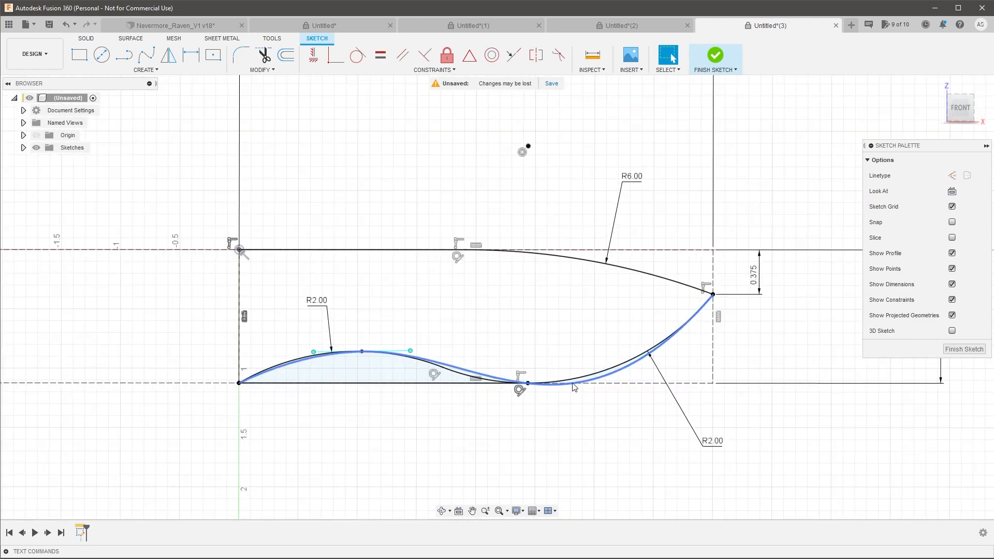
# Align the spline's bottom tangent handle with the lower edge and lengthen the crest handle to match the underlying arcs.
pyautogui.click(541, 386)
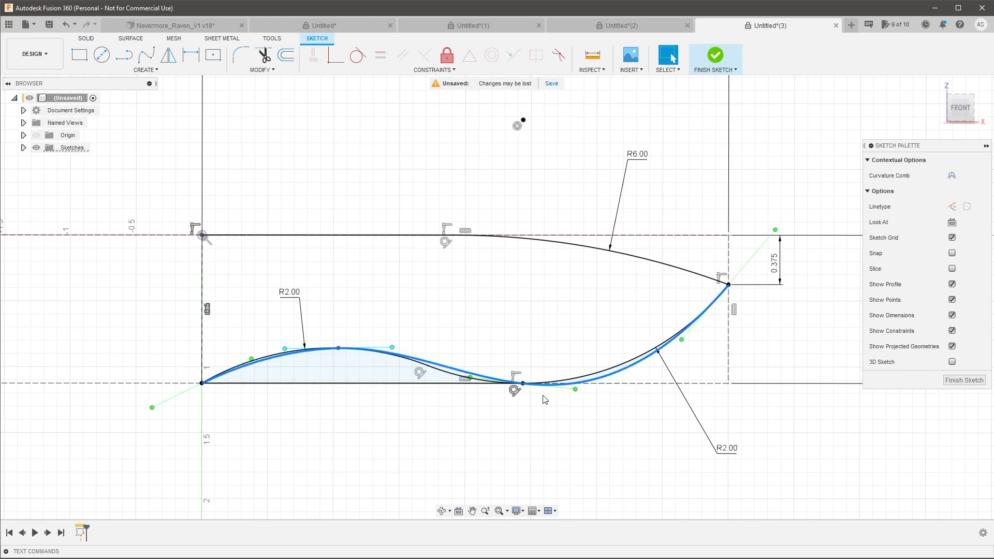
pyautogui.click(576, 394)
pyautogui.moveTo(583, 384); pyautogui.dragTo(581, 384)
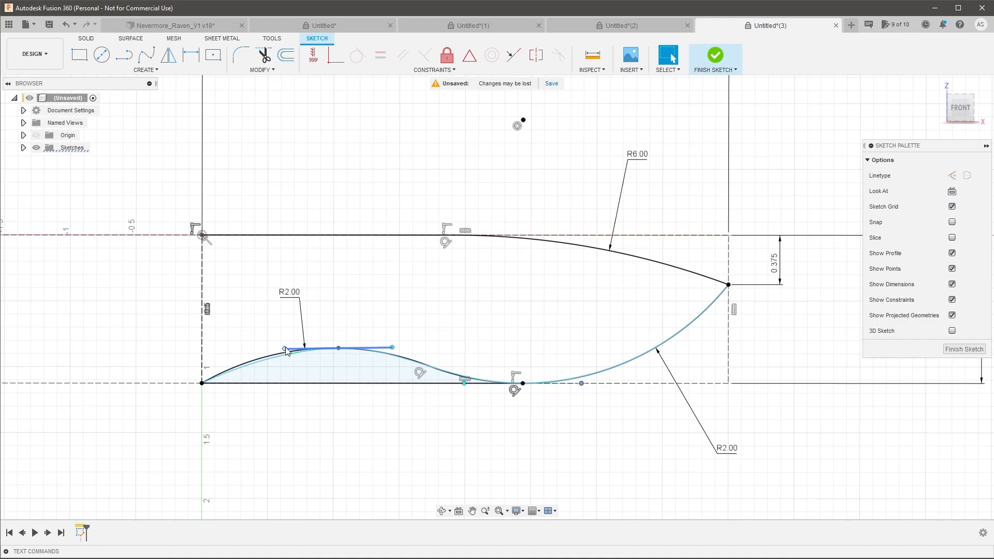
pyautogui.moveTo(287, 351); pyautogui.dragTo(280, 348)
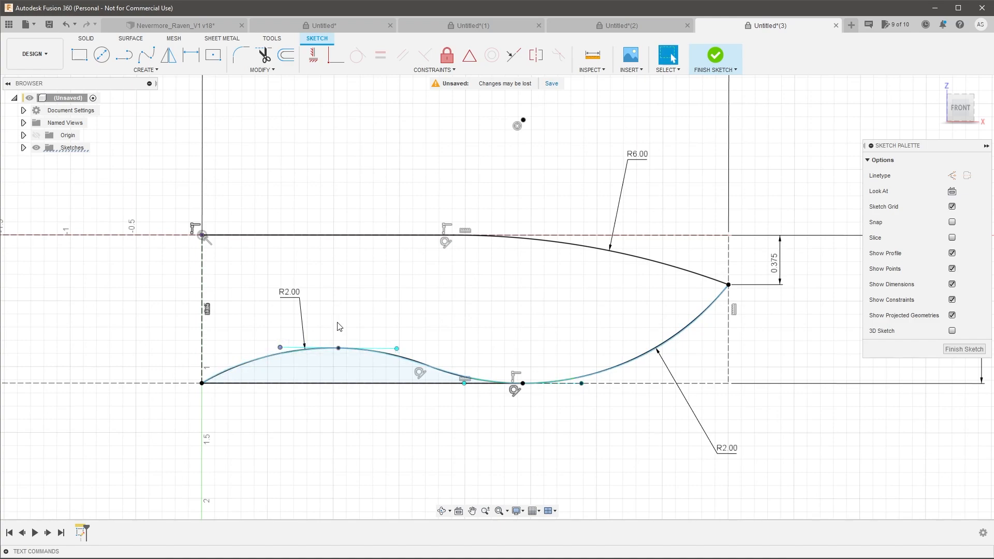
pyautogui.scroll(-2, 413, 325)
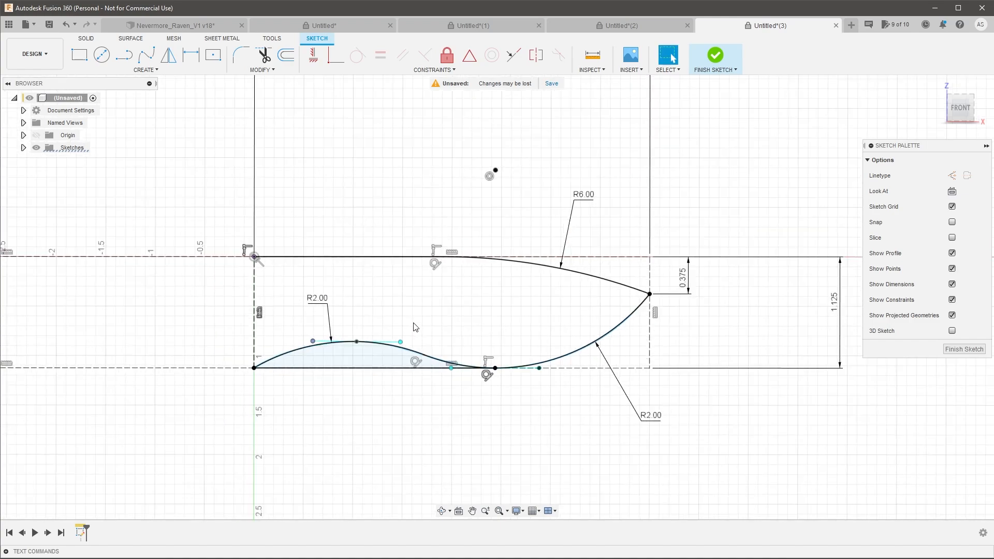
# Expand the Sketches folder in the browser and delete the spline to check the sketch's constraint status without it.
pyautogui.click(23, 148)
pyautogui.click(46, 161)
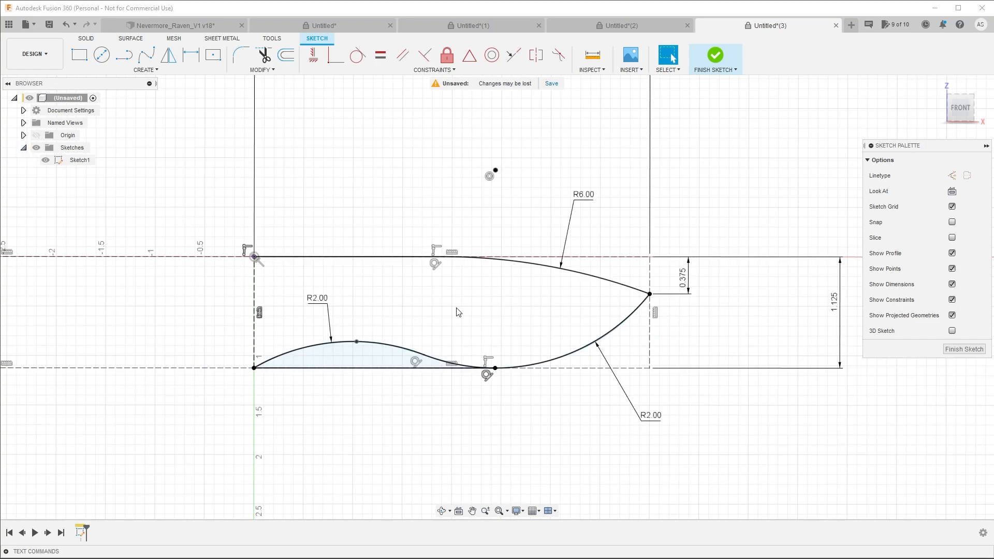
pyautogui.scroll(2, 374, 344)
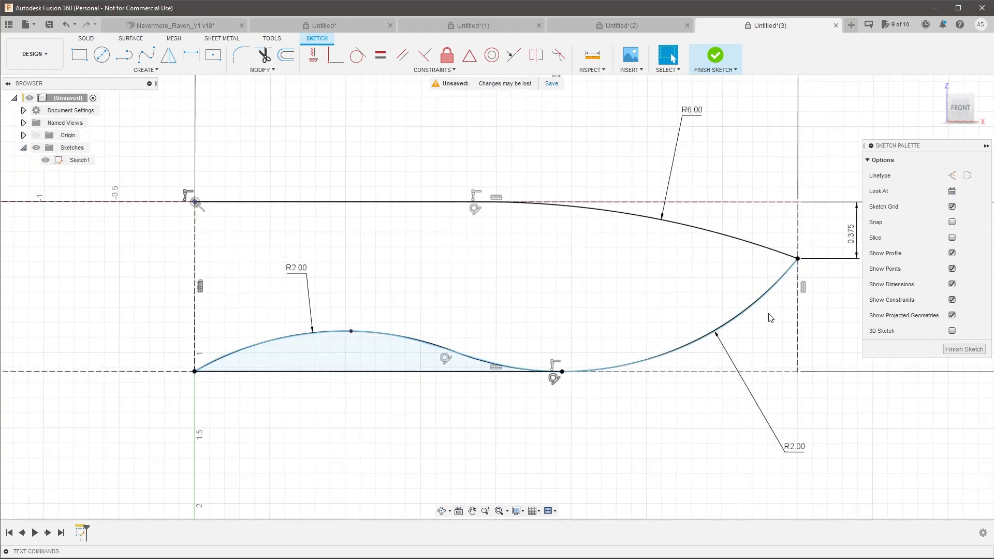
pyautogui.click(780, 285)
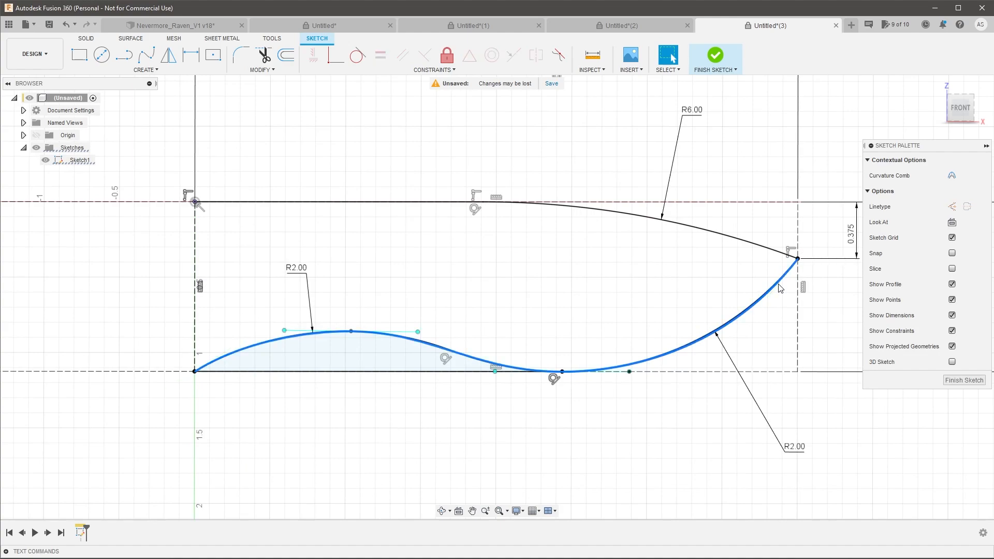
pyautogui.press('Escape')
pyautogui.click(466, 359)
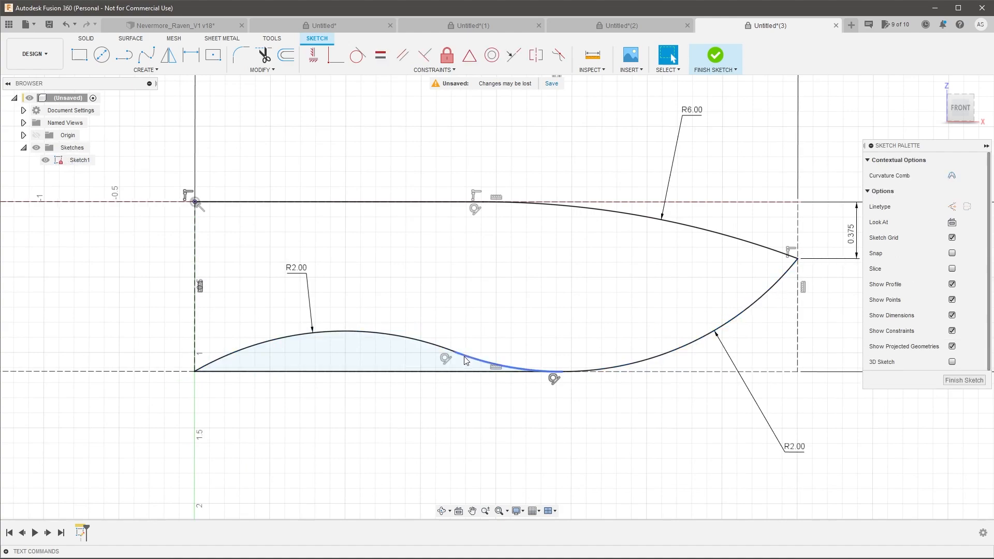
# Undo the spline's deletion and the last tangent-handle adjustments at the bottom and crest points.
pyautogui.hotkey('ctrl', 'z')
pyautogui.hotkey('ctrl', 'z')
pyautogui.hotkey('ctrl', 'z')
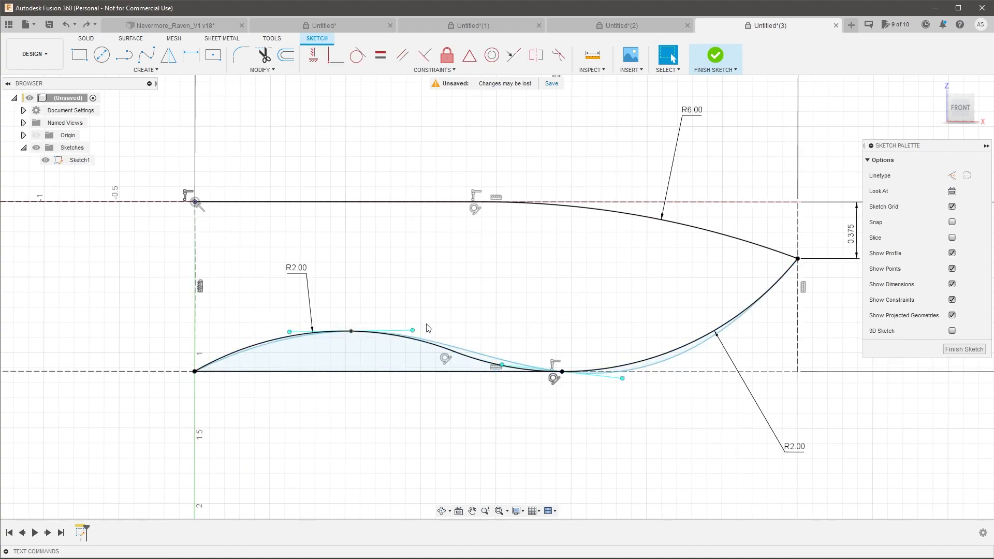
# Convert the lower arcs and the bottom line beneath the spline to construction geometry.
pyautogui.hotkey('ctrl', 'z')
pyautogui.hotkey('ctrl', 'z')
pyautogui.hotkey('ctrl', 'z')
pyautogui.hotkey('ctrl', 'z')
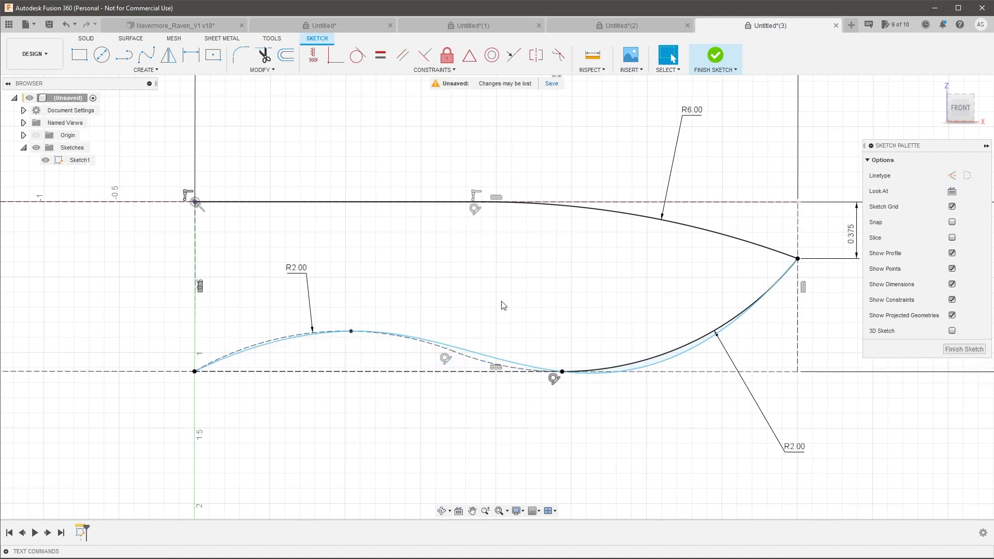
pyautogui.click(594, 369)
pyautogui.press('x')
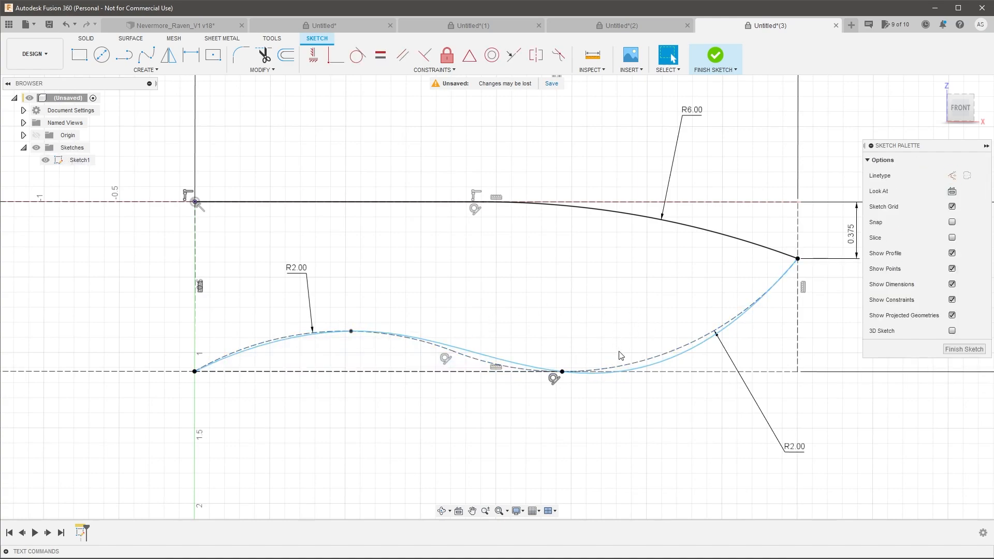
# Set the spline's bottom tangent handle along the lower edge and lengthen its crest handle to match the dashed construction arcs.
pyautogui.click(653, 367)
pyautogui.click(611, 372)
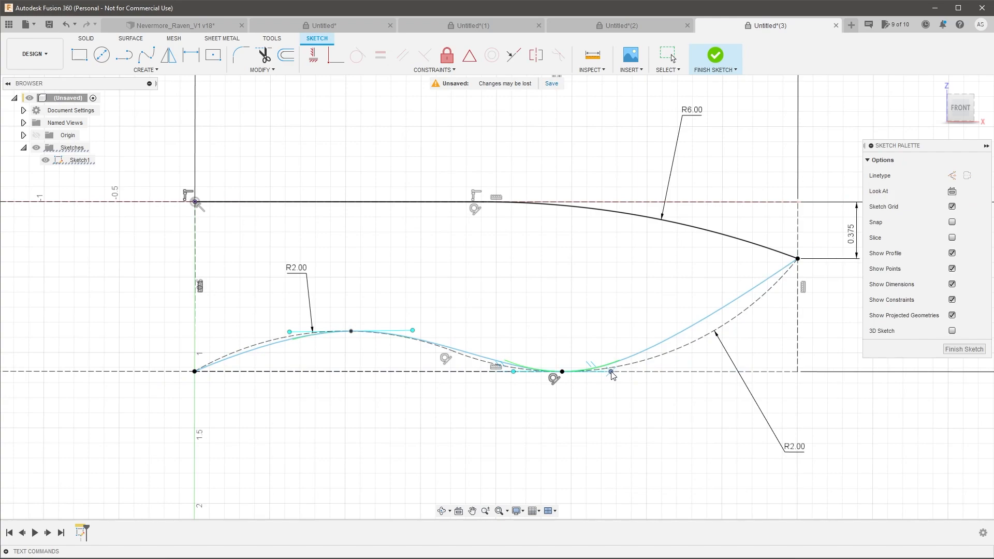
pyautogui.moveTo(612, 372); pyautogui.dragTo(629, 372)
pyautogui.click(412, 331)
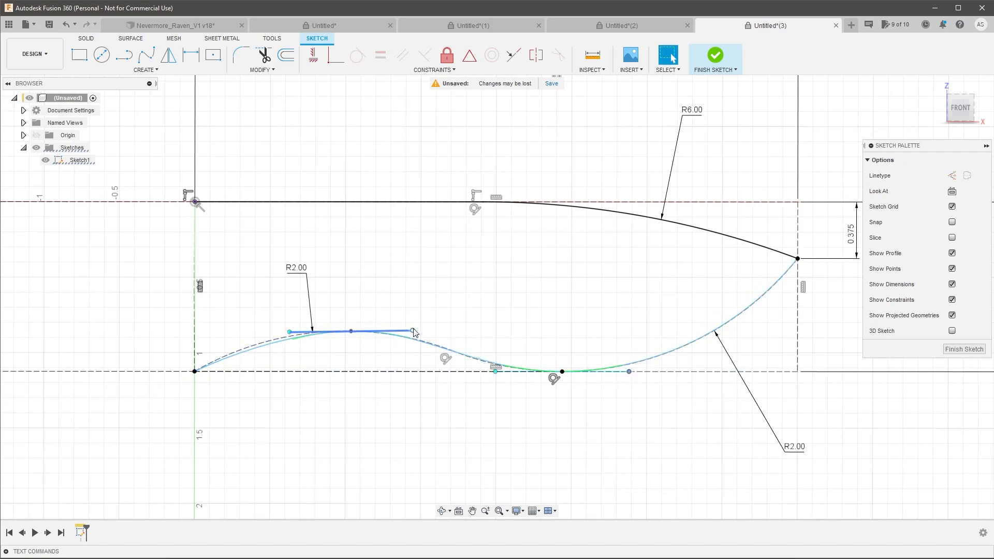
pyautogui.moveTo(412, 331); pyautogui.dragTo(423, 330)
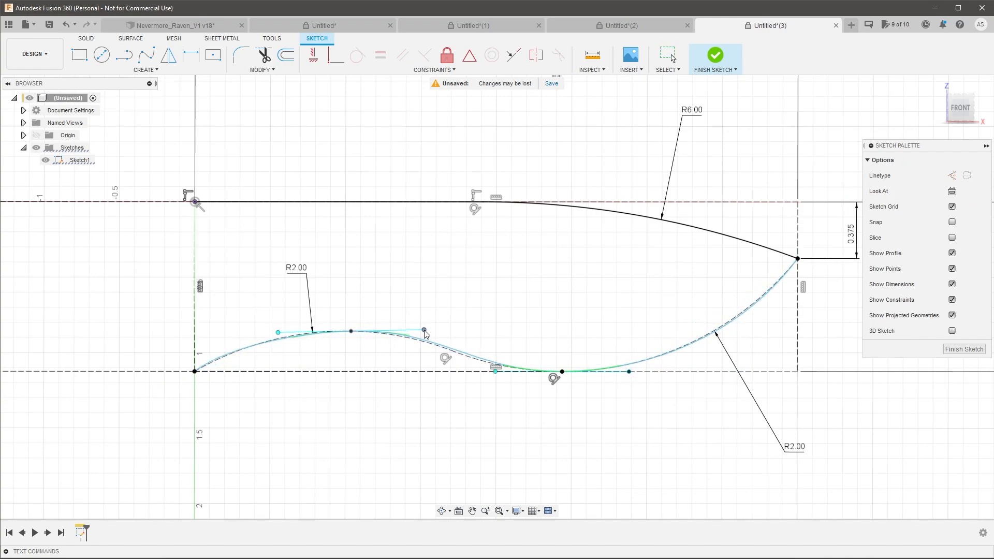
pyautogui.scroll(-3, 424, 333)
pyautogui.scroll(2, 414, 341)
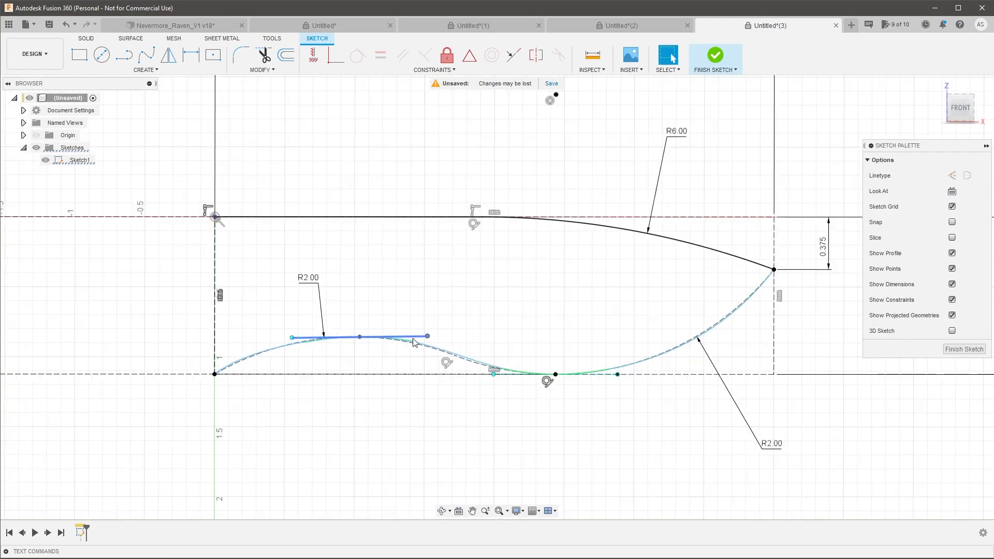
pyautogui.scroll(1, 414, 341)
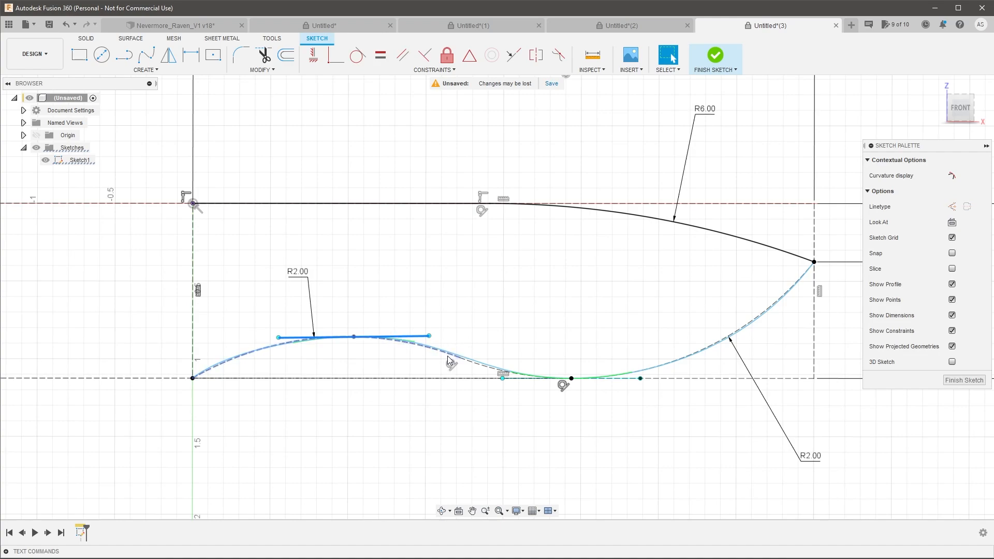
# Make the spline's crest handle and its lower-left end handle tangent to the hump's 2 in radius construction arc.
pyautogui.click(491, 369)
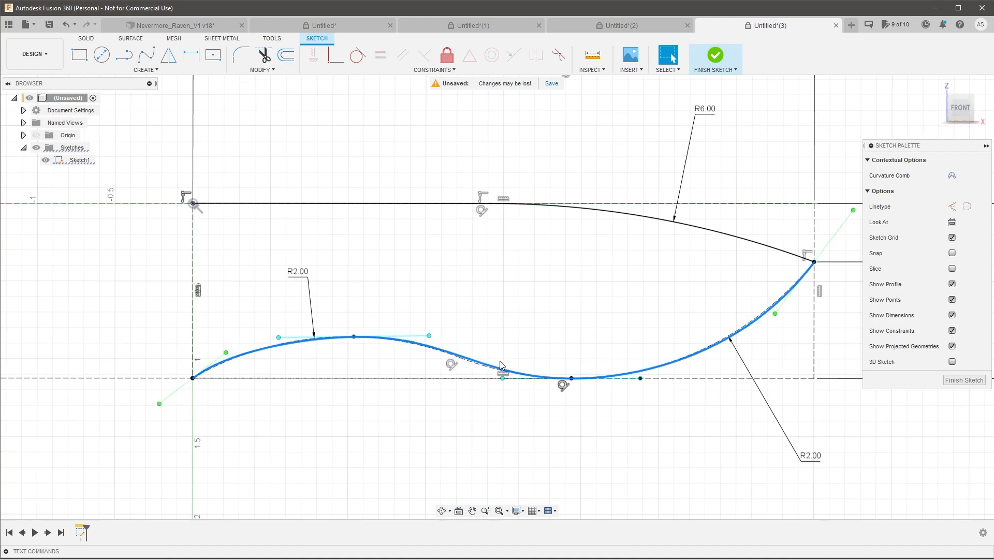
pyautogui.click(489, 309)
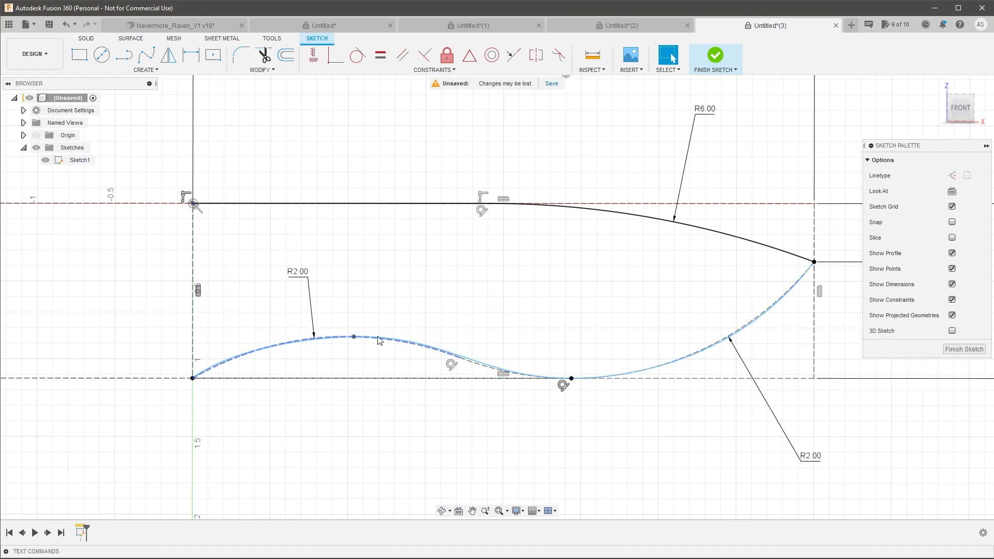
pyautogui.click(468, 359)
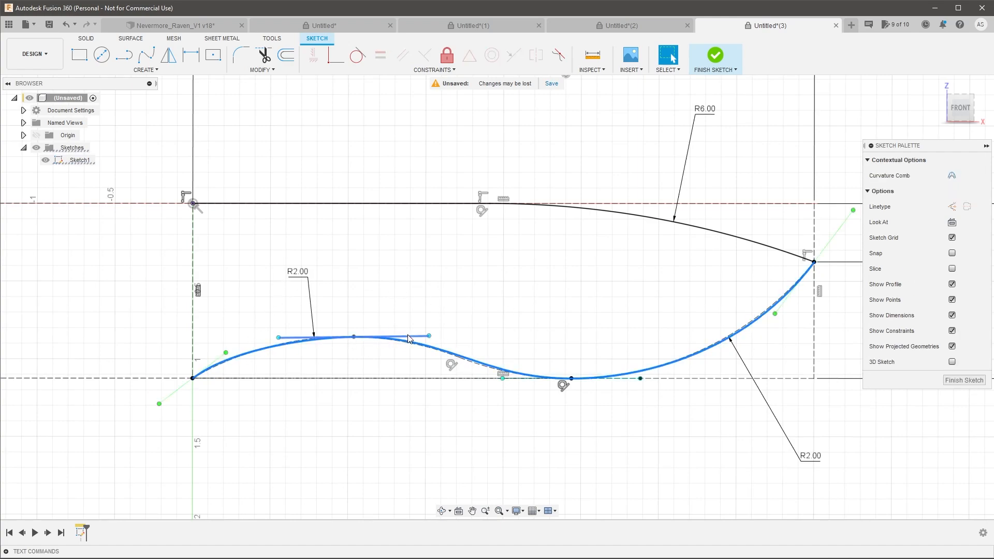
pyautogui.click(408, 335)
pyautogui.click(365, 57)
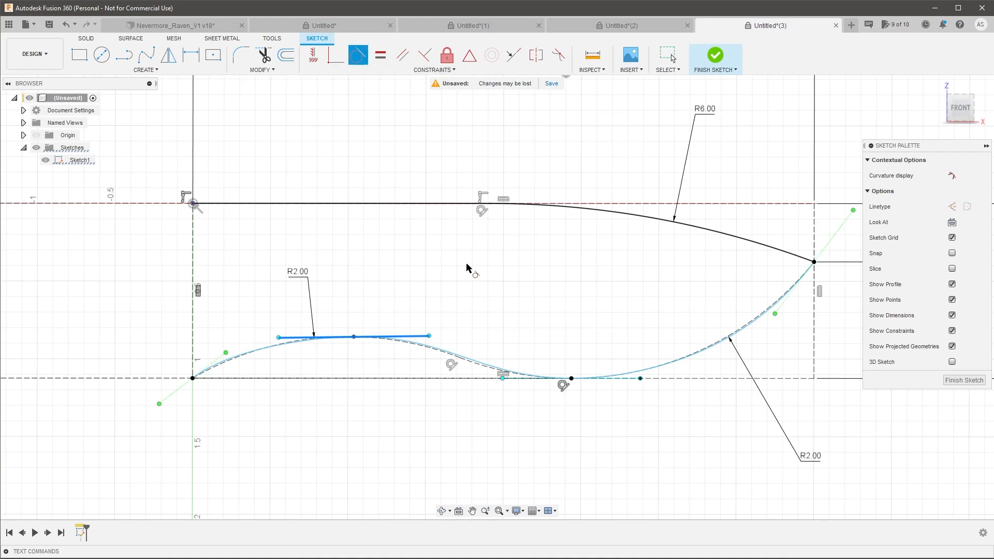
pyautogui.click(439, 356)
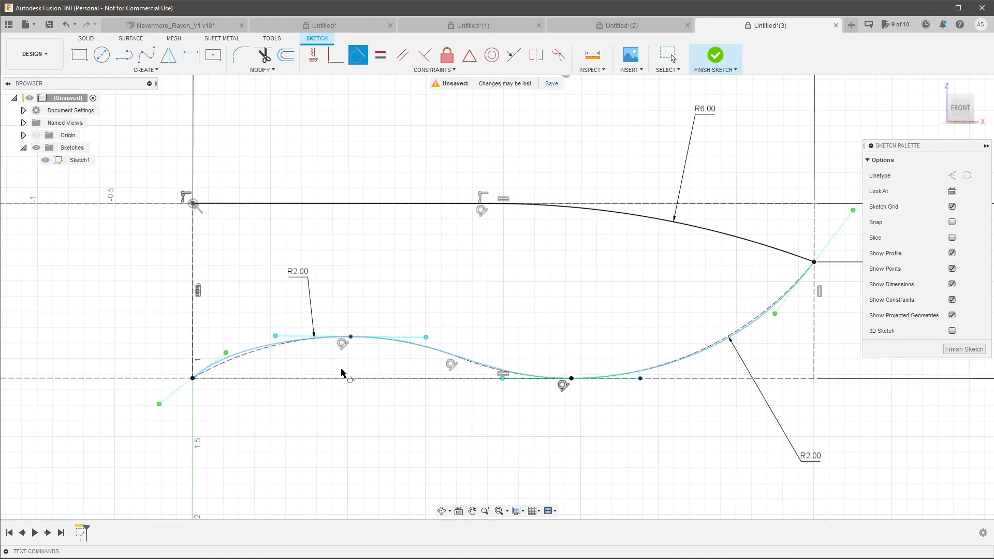
pyautogui.click(226, 368)
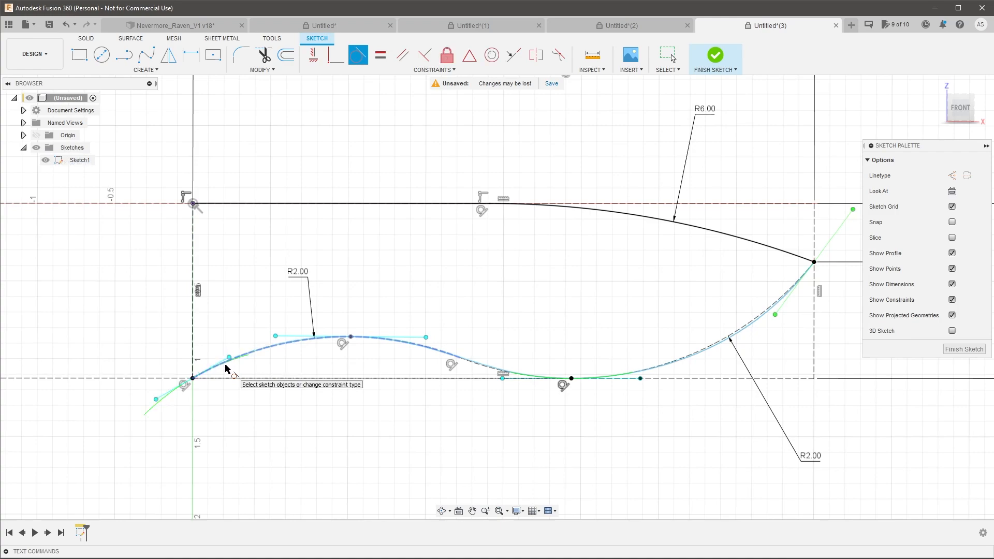
# Try to constrain the spline's bottom handle tangent to the large 2 in construction arc, and make its right-end handle tangent to that arc.
pyautogui.click(626, 380)
pyautogui.click(676, 357)
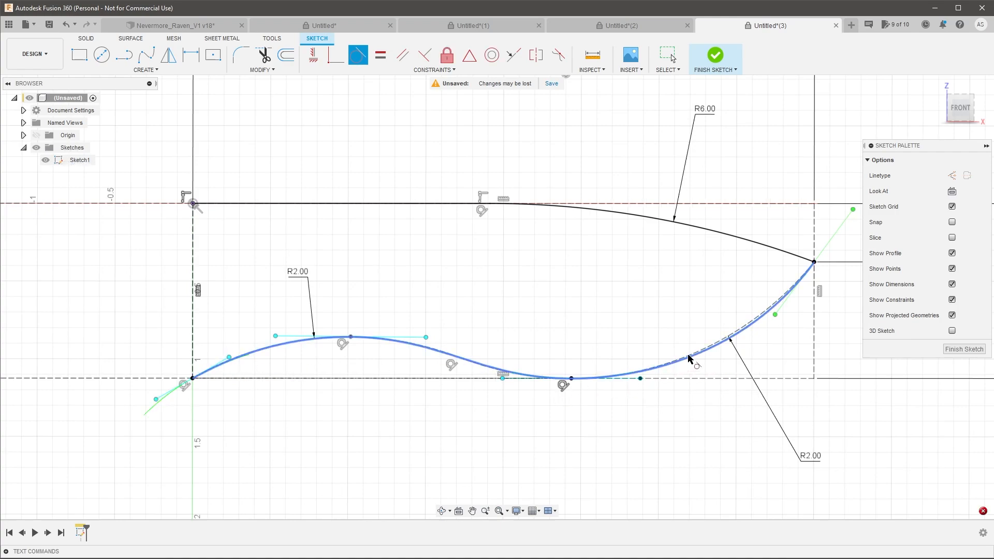
pyautogui.click(784, 303)
pyautogui.click(774, 304)
pyautogui.press('Escape')
pyautogui.scroll(-2, 553, 331)
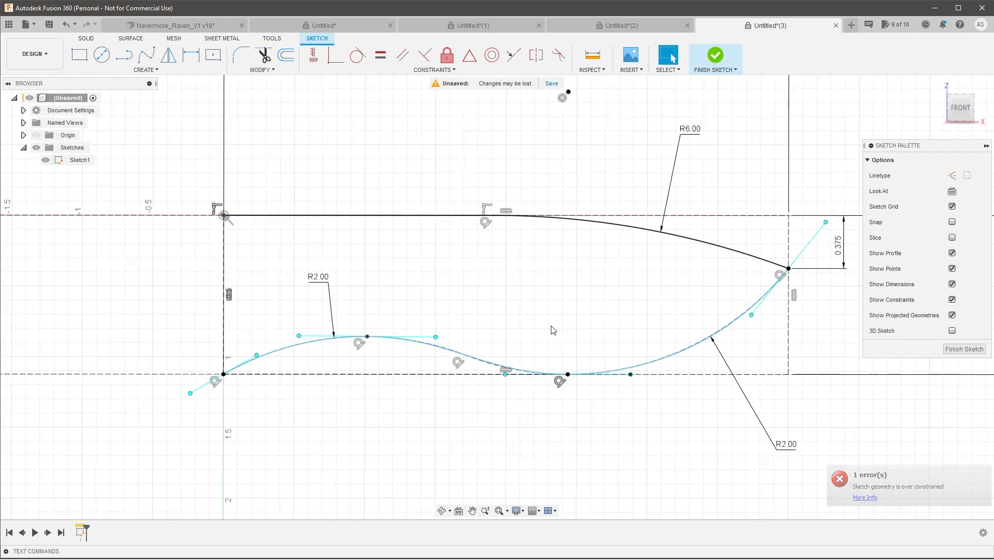
pyautogui.scroll(3, 669, 300)
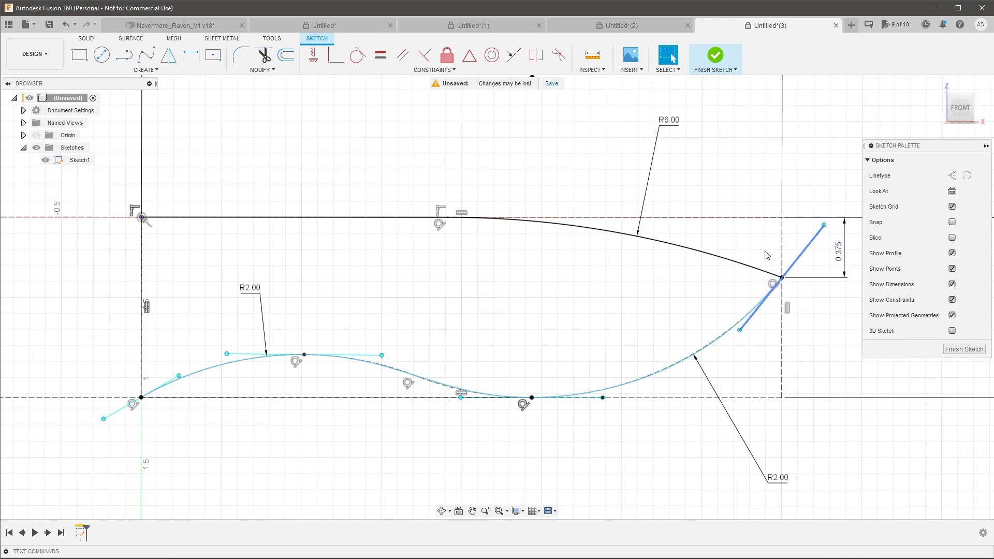
# Dimension the spline's bottom tangent handle and set its length to 1 in.
pyautogui.scroll(-3, 561, 295)
pyautogui.scroll(3, 593, 377)
pyautogui.press('d')
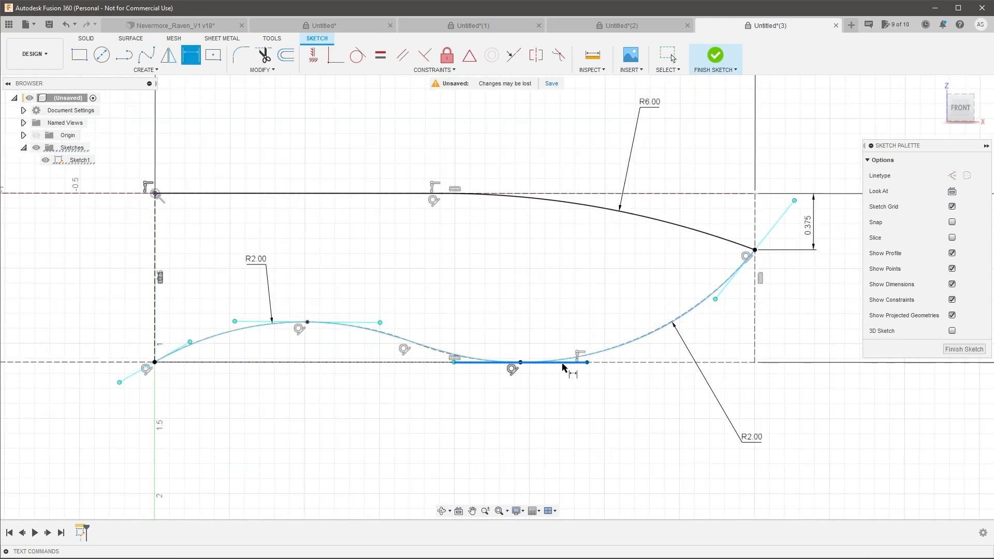
pyautogui.click(569, 363)
pyautogui.click(573, 406)
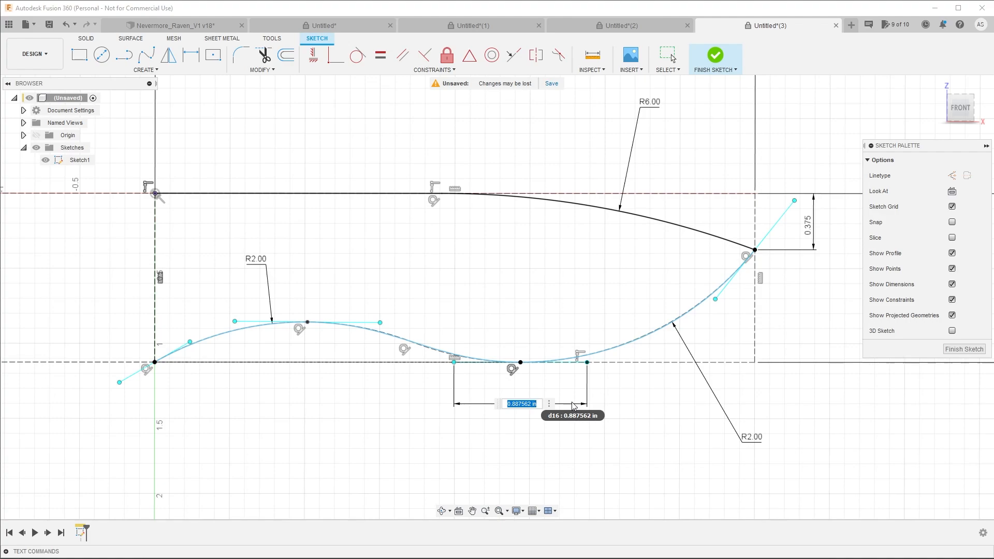
pyautogui.write('1')
pyautogui.press('Return')
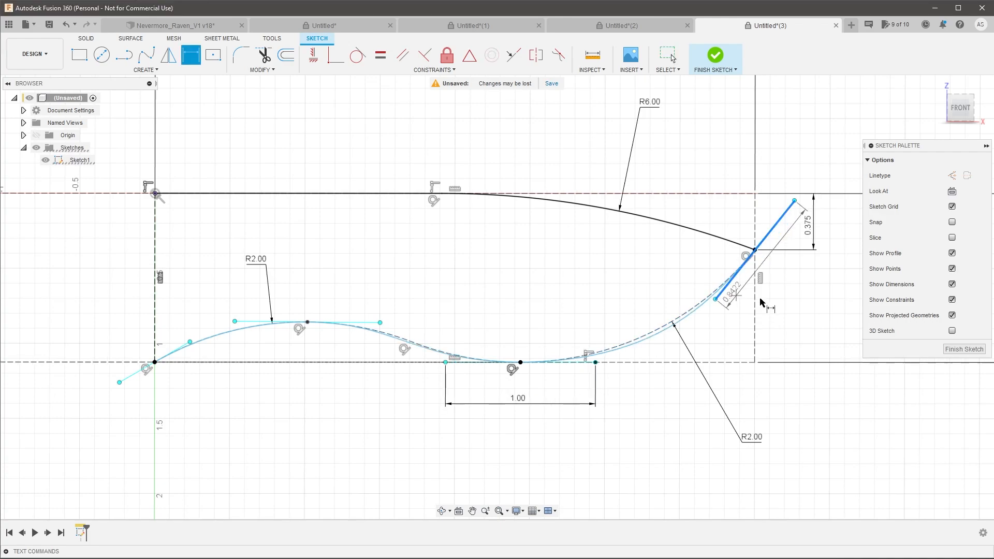
# Dimension the spline's right-end handle to a vertical height of 1 in and its crest handle to a length of 1 in.
pyautogui.click(806, 289)
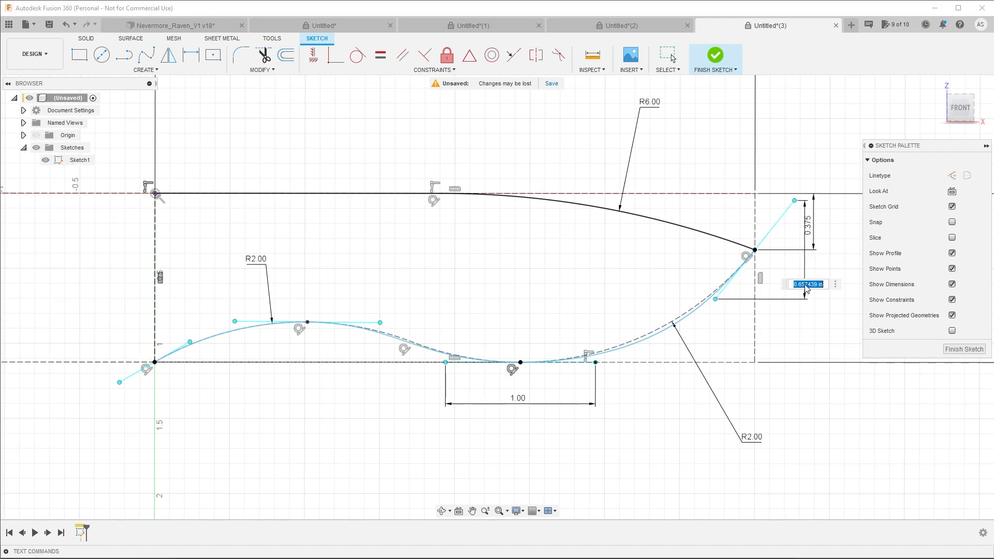
pyautogui.write('1')
pyautogui.press('Return')
pyautogui.click(365, 322)
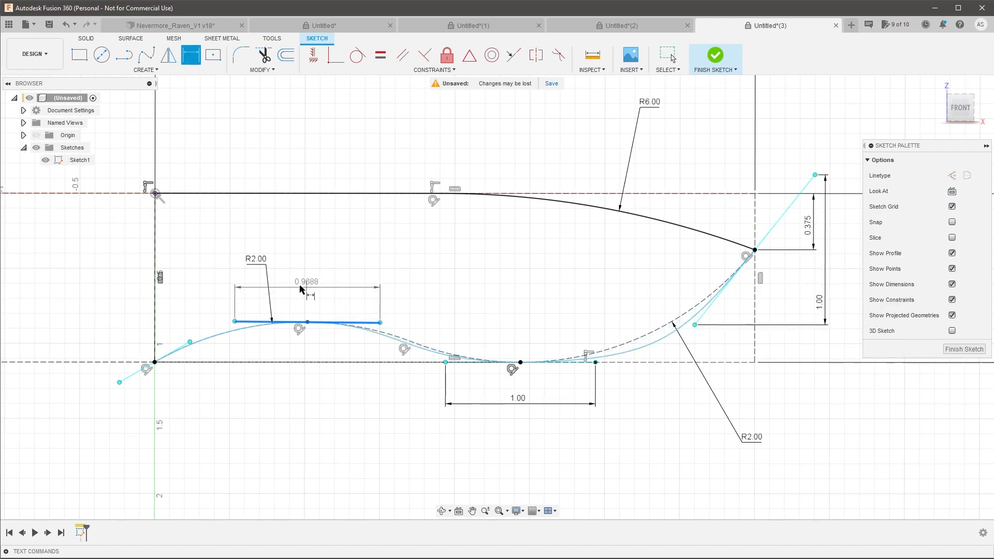
pyautogui.click(302, 288)
pyautogui.write('1')
pyautogui.press('Return')
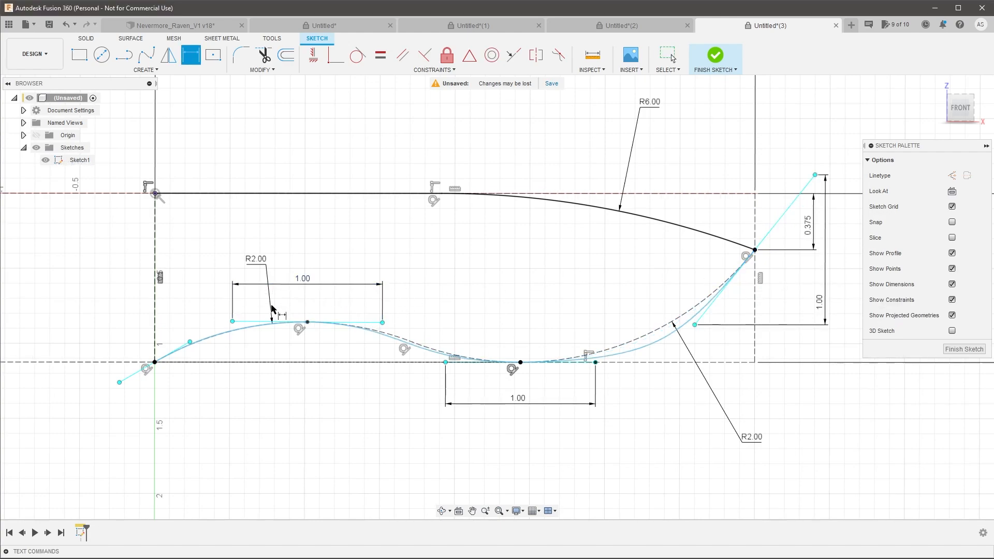
# Add an aligned dimension of 1 in to the spline's lower-left end handle.
pyautogui.click(171, 354)
pyautogui.click(88, 334)
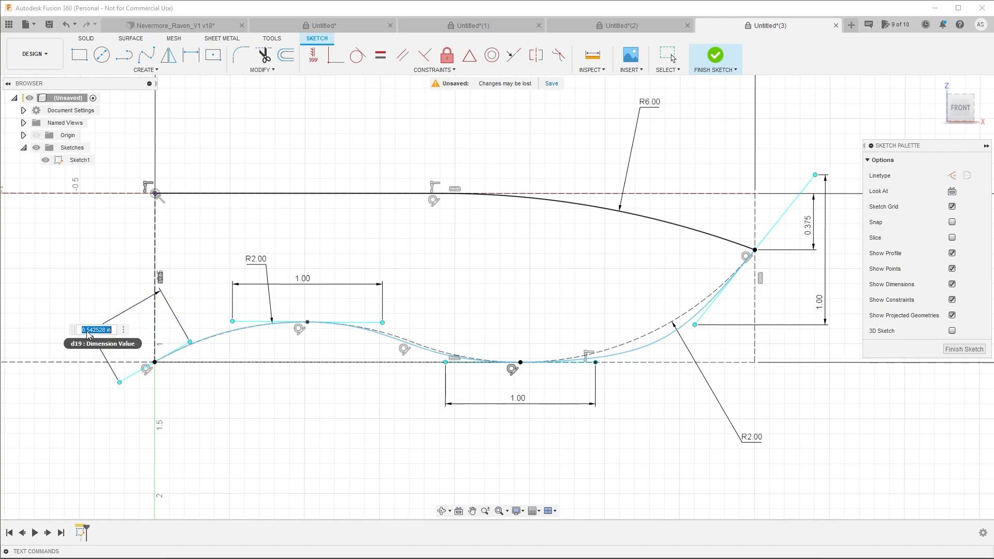
pyautogui.write('1')
pyautogui.press('Return')
pyautogui.press('Escape')
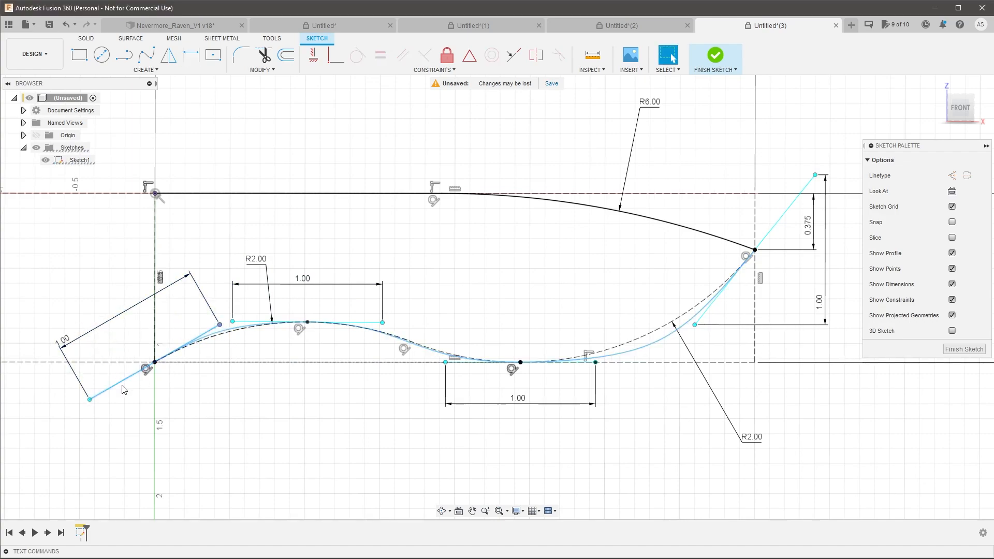
# Examine each dimensioned tangent handle and how closely the spline follows the dashed construction arcs.
pyautogui.click(120, 382)
pyautogui.click(245, 329)
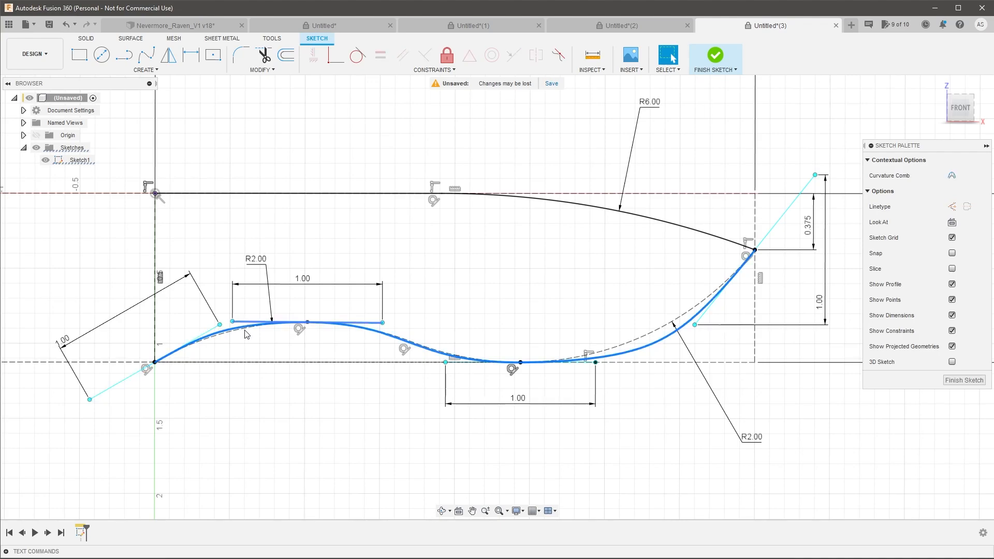
pyautogui.click(567, 363)
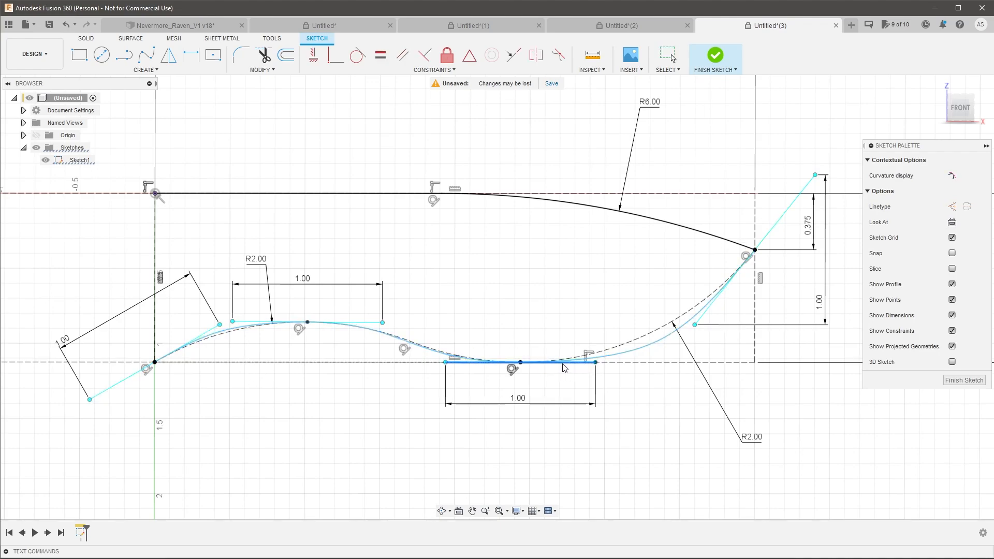
pyautogui.click(702, 323)
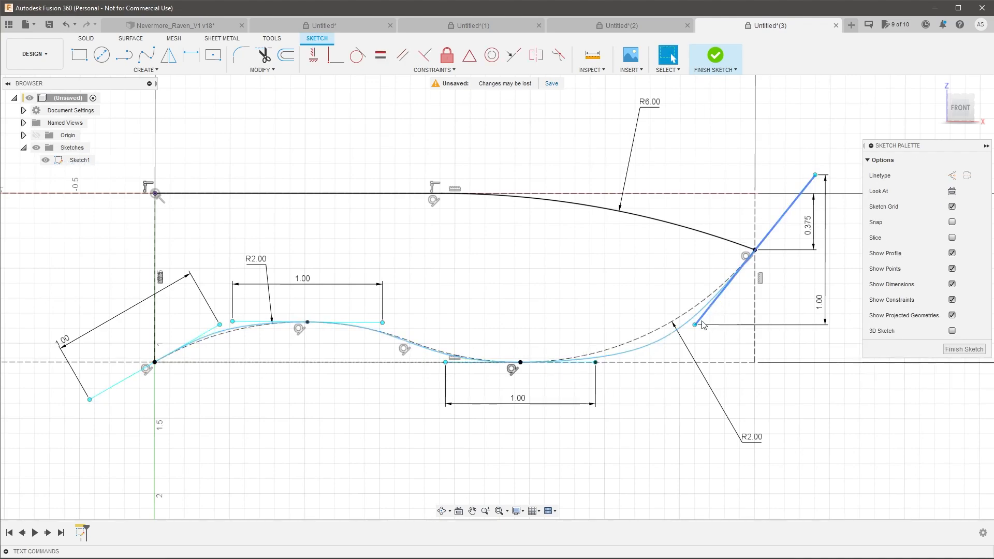
pyautogui.click(701, 322)
pyautogui.click(697, 334)
pyautogui.click(694, 329)
pyautogui.click(666, 395)
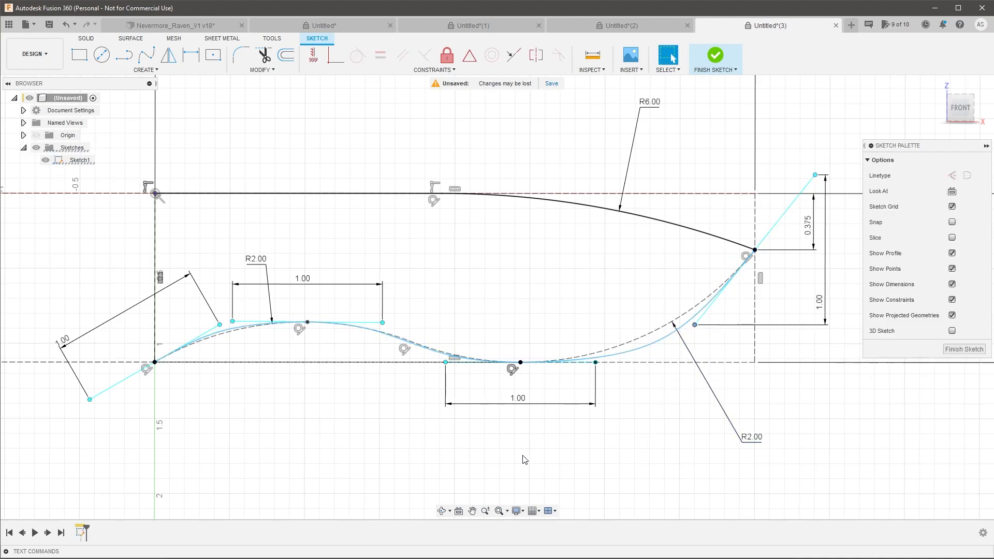
# Lock the whole spline in place with a Fix constraint.
pyautogui.scroll(-3, 515, 447)
pyautogui.scroll(2, 500, 425)
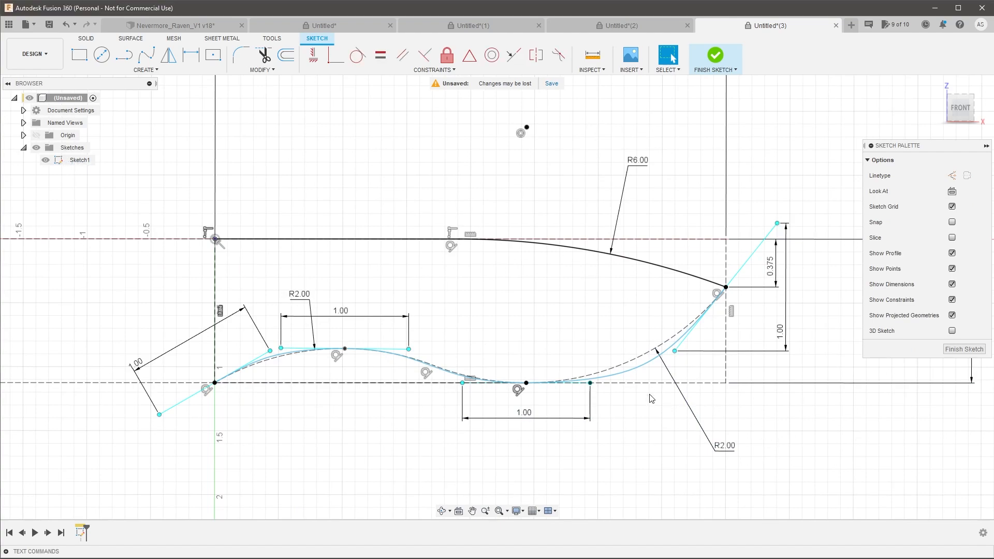
pyautogui.click(674, 353)
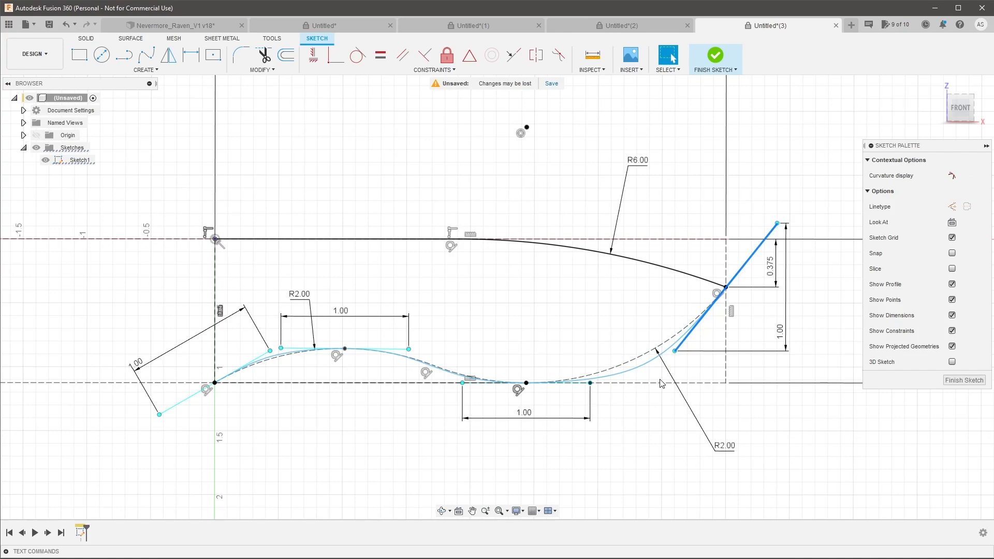
pyautogui.click(628, 325)
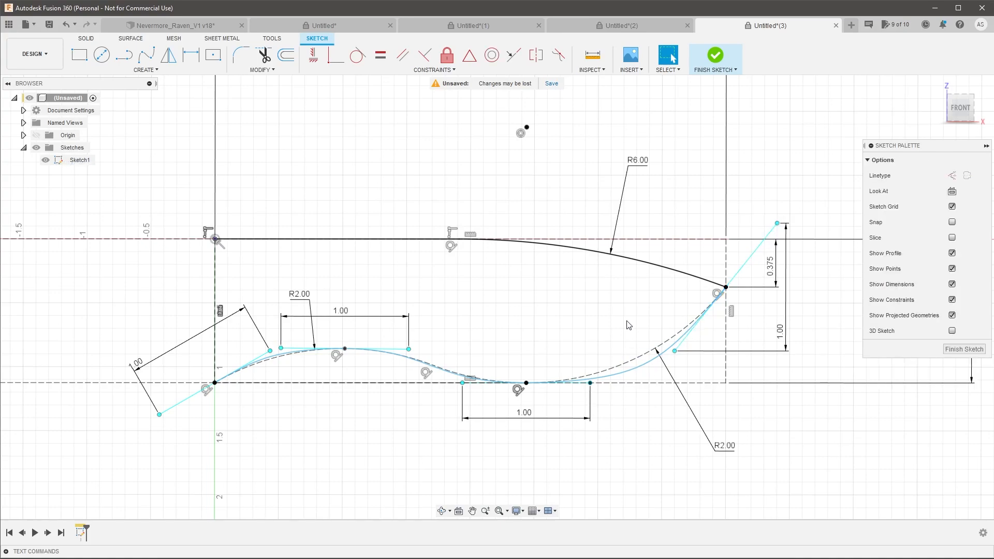
pyautogui.click(654, 363)
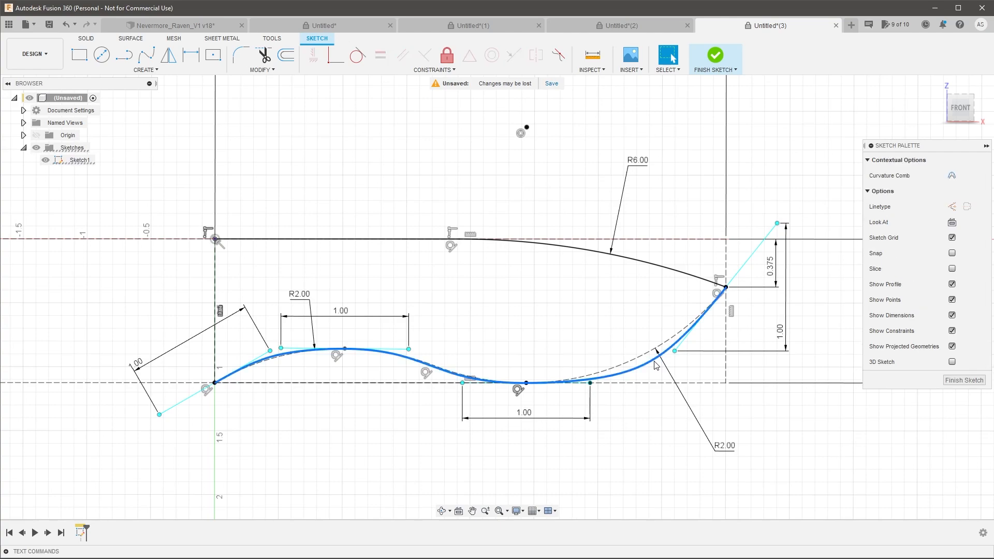
pyautogui.click(447, 56)
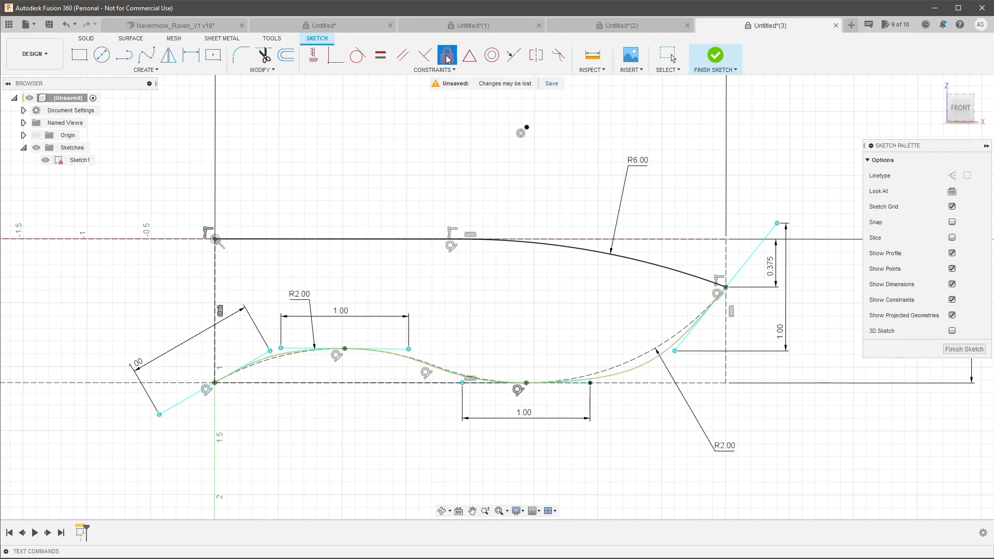
# Delete the four 1 in dimensions from the spline's tangent handles.
pyautogui.click(540, 419)
pyautogui.press('Delete')
pyautogui.click(195, 339)
pyautogui.press('Delete')
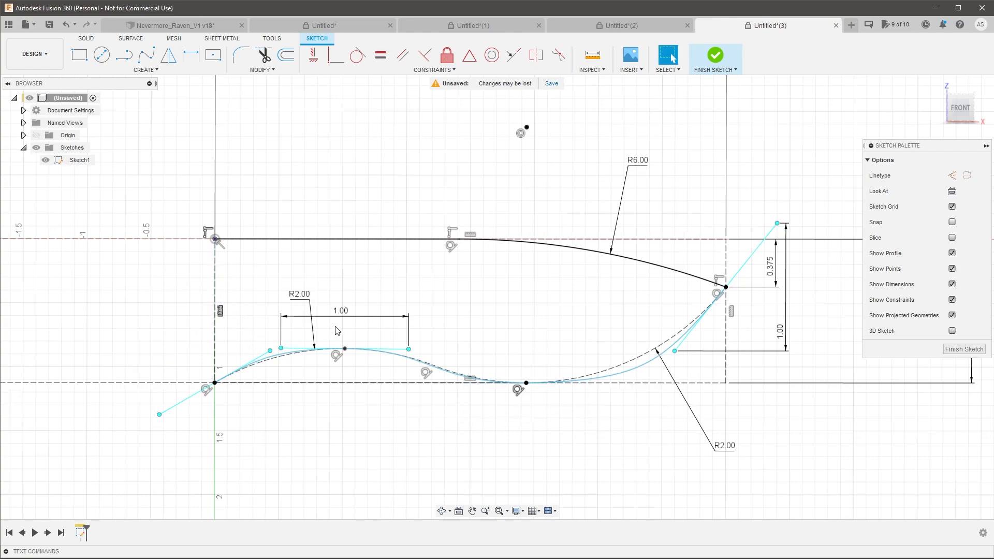
pyautogui.click(363, 316)
pyautogui.press('Delete')
pyautogui.click(786, 337)
pyautogui.press('Delete')
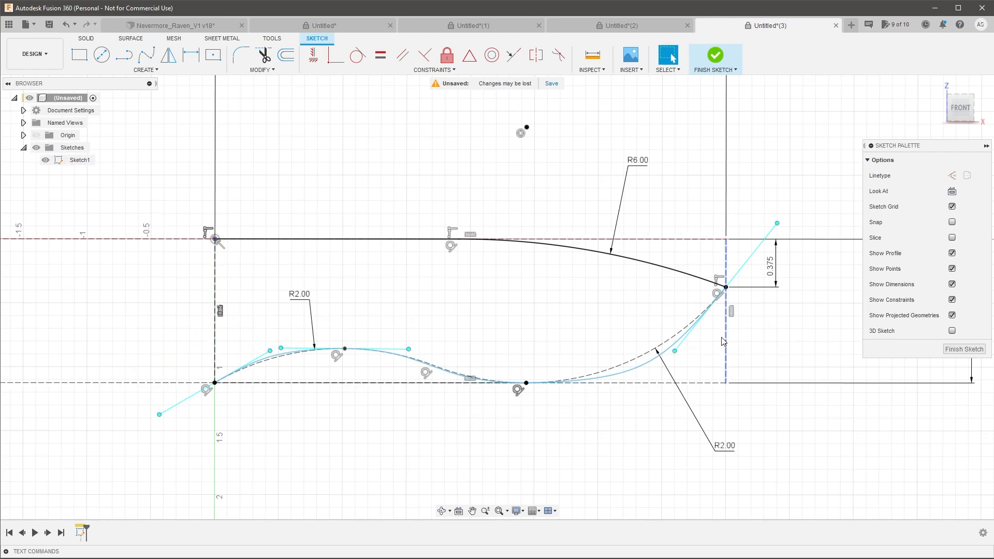
# Shorten the spline's right-end and lower-left handles to match the construction arcs more closely, and fix the spline in place.
pyautogui.moveTo(674, 353); pyautogui.dragTo(700, 333)
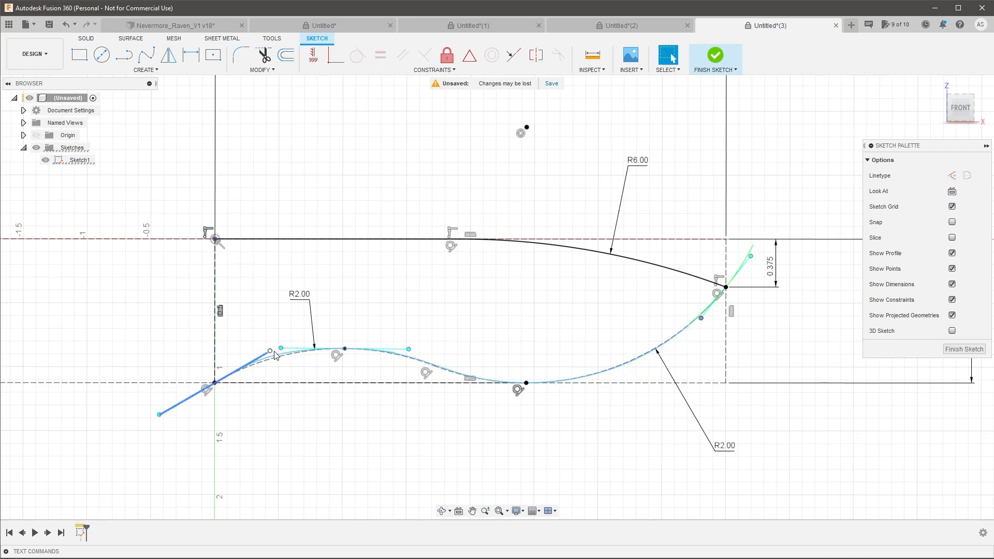
pyautogui.moveTo(270, 351); pyautogui.dragTo(267, 356)
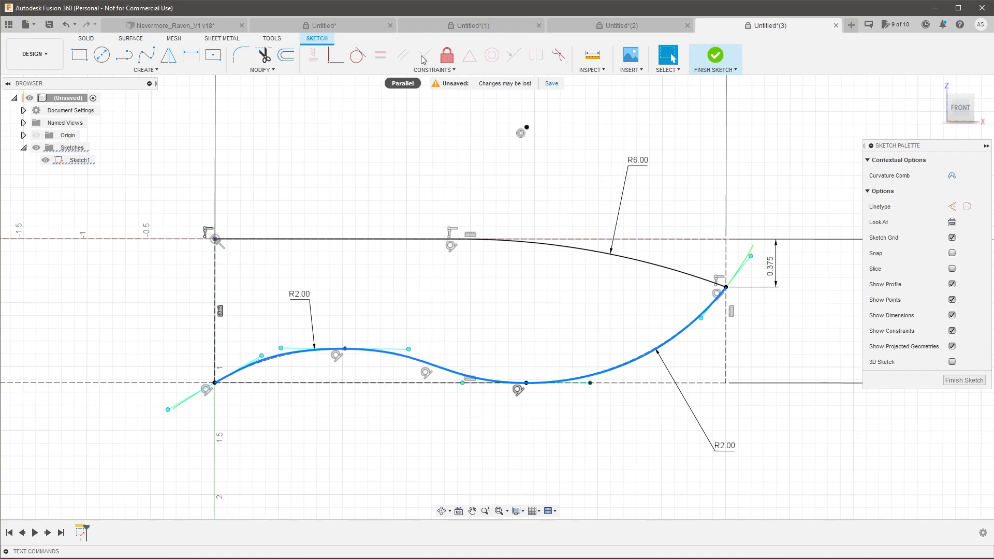
pyautogui.click(447, 56)
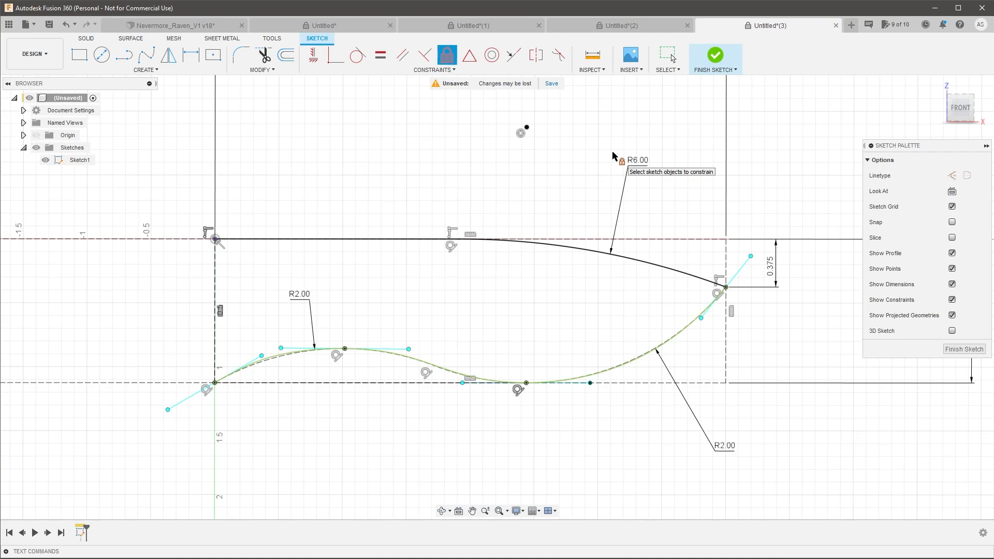
pyautogui.press('Escape')
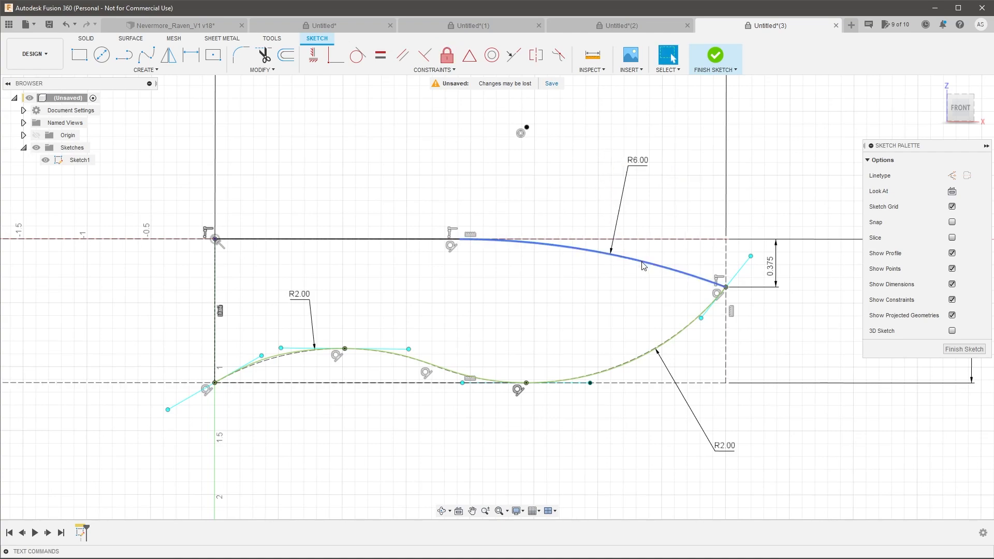
# Try fixing the upper 6 in radius arc in place, and undo the Fix constraints on the arc and the spline.
pyautogui.click(644, 260)
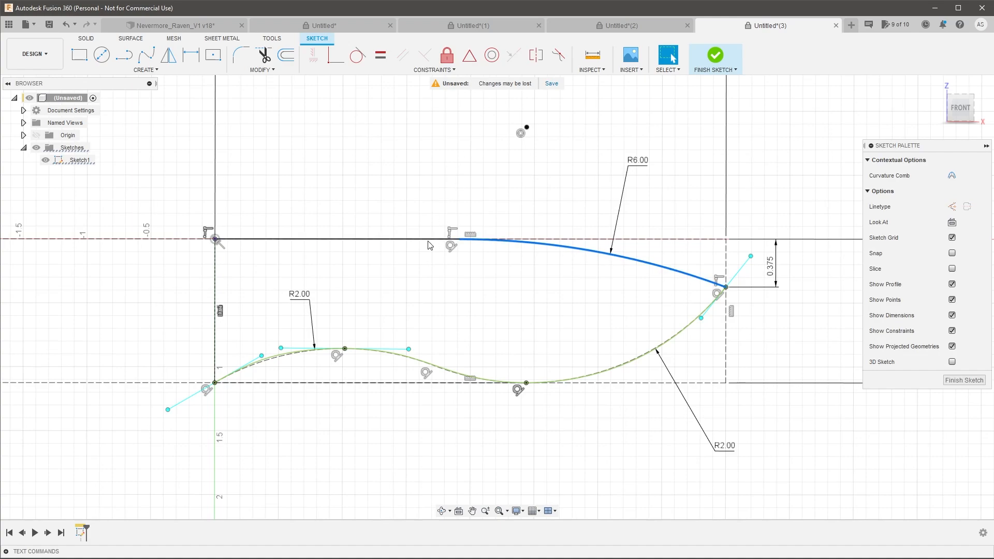
pyautogui.click(447, 54)
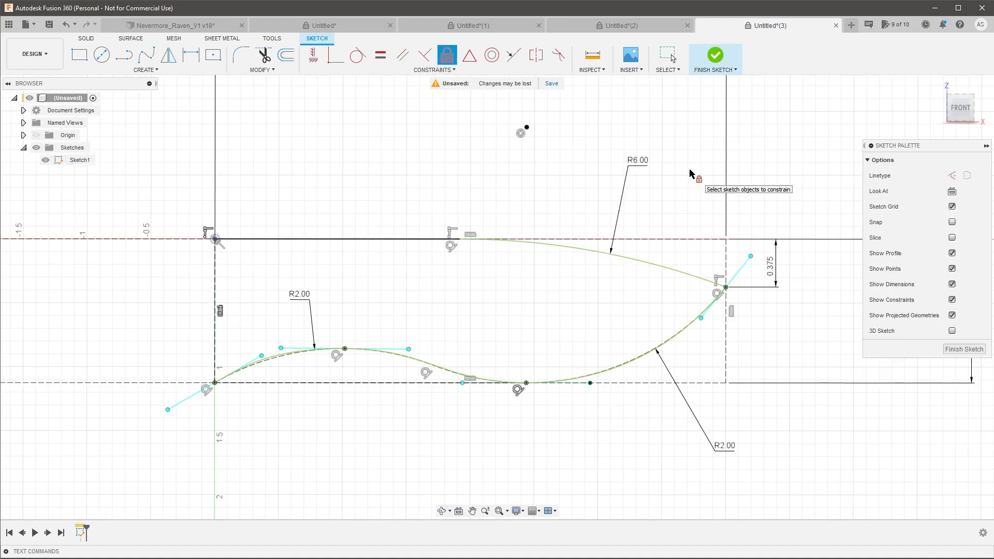
pyautogui.press('Escape')
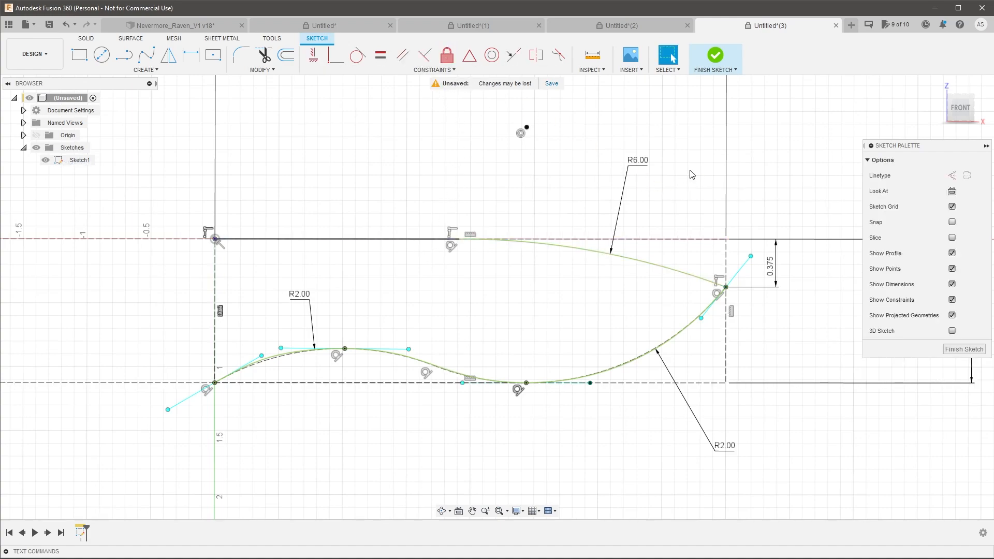
pyautogui.hotkey('ctrl', 'z')
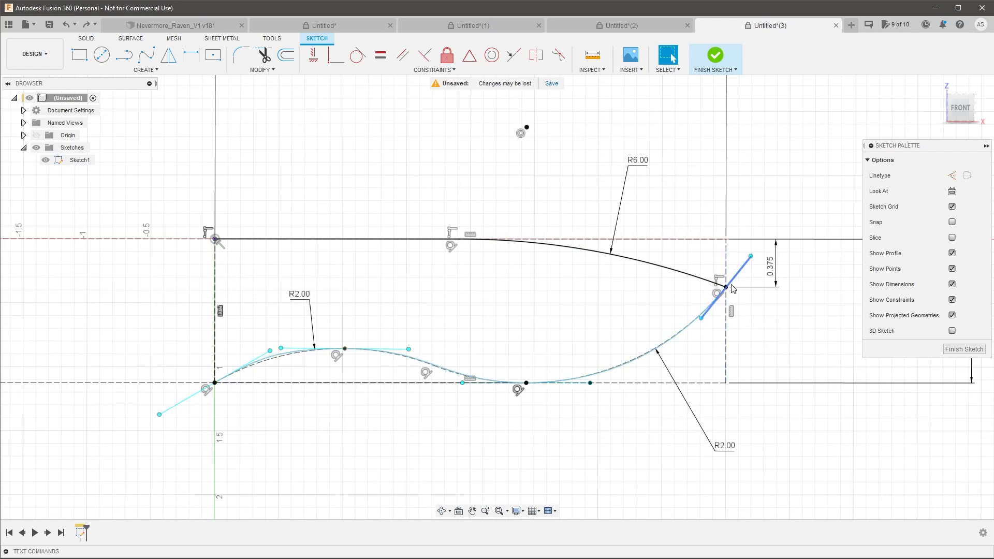
# Delete the spline and select the hump's 2 in radius construction arc.
pyautogui.scroll(2, 622, 355)
pyautogui.click(375, 366)
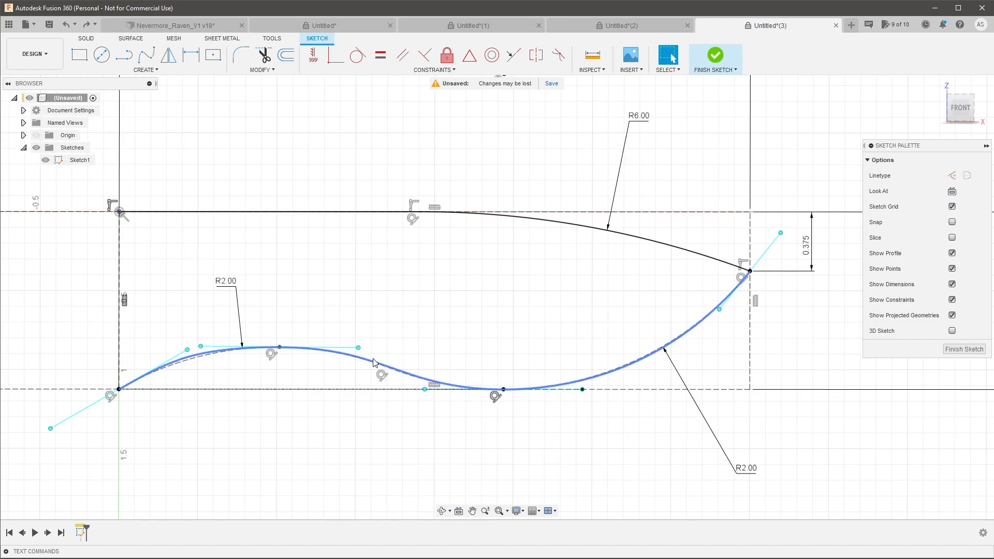
pyautogui.press('x')
pyautogui.scroll(-5, 552, 338)
pyautogui.click(435, 350)
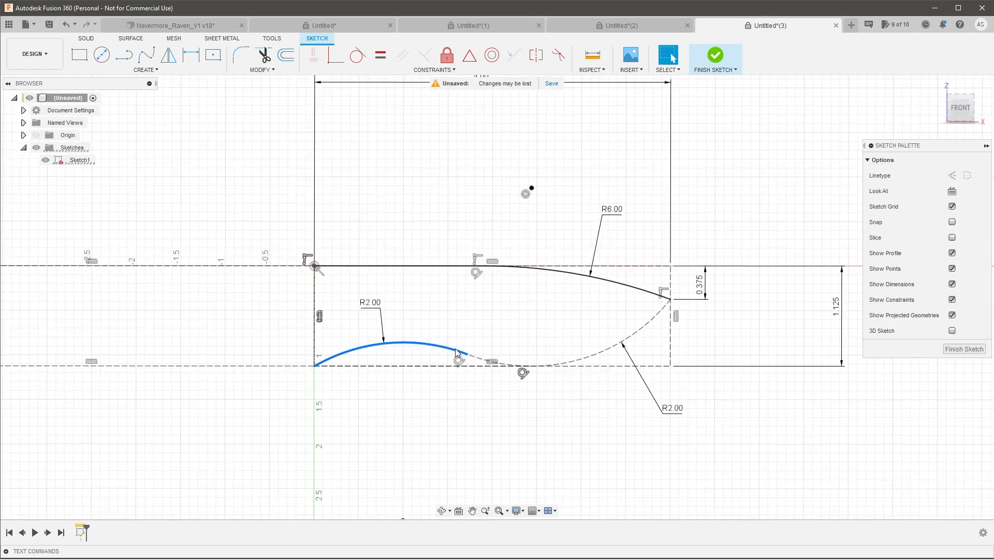
# Delete the R2.00 arc inside the blade outline and convert the straight lower edge and R2.00 tip curve from construction to normal lines.
pyautogui.press('Delete')
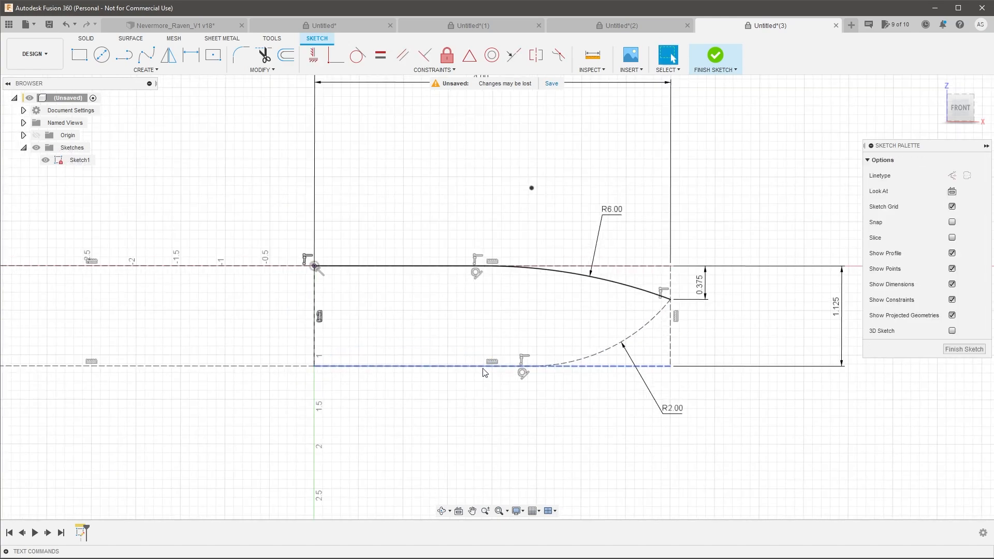
pyautogui.click(480, 367)
pyautogui.click(478, 371)
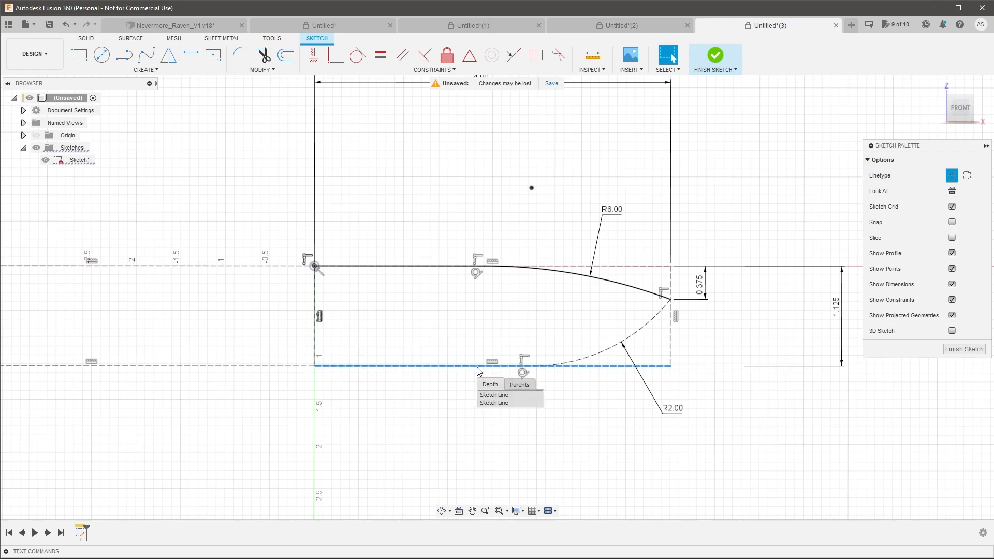
pyautogui.click(496, 396)
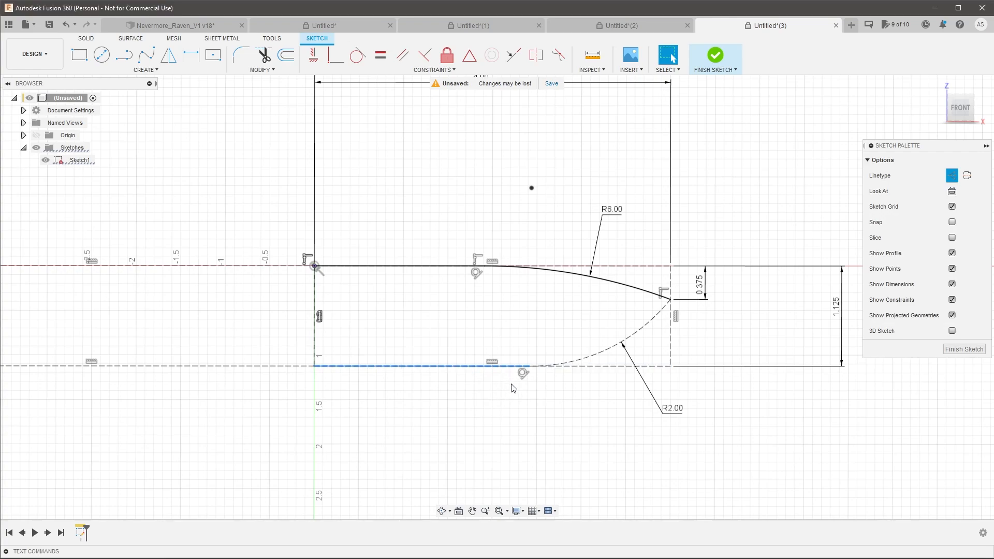
pyautogui.press('x')
pyautogui.click(567, 405)
pyautogui.click(584, 359)
pyautogui.press('x')
pyautogui.click(609, 418)
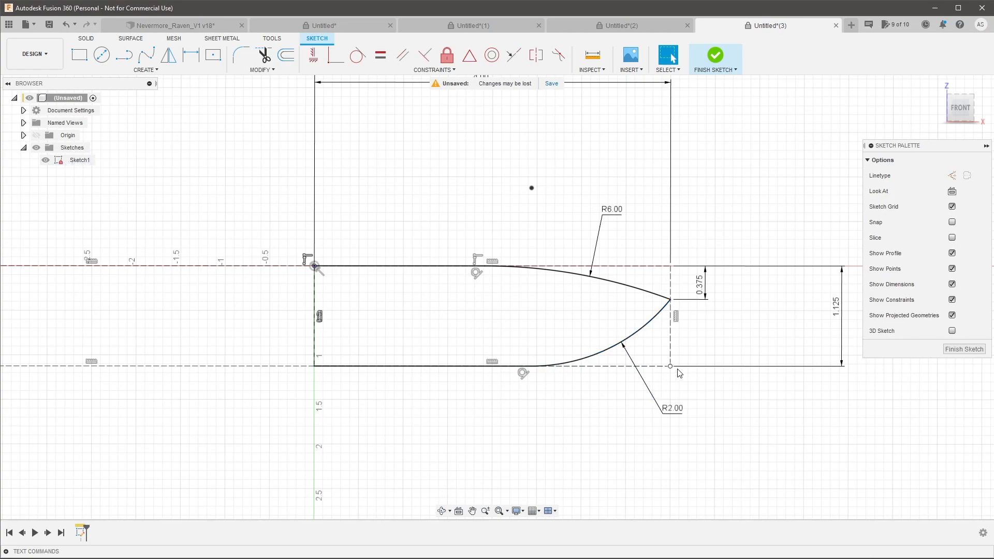
# Draw a 3-point arc from the origin to the outer vertical side of the 5.00 construction rectangle for the handle's upper edge.
pyautogui.scroll(-2, 681, 373)
pyautogui.scroll(3, 481, 354)
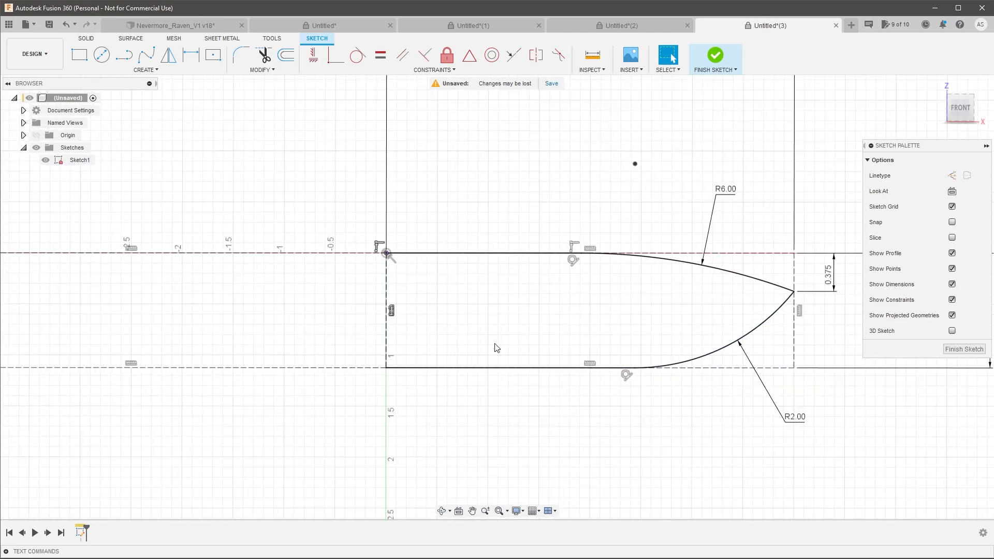
pyautogui.scroll(-2, 495, 347)
pyautogui.scroll(1, 207, 315)
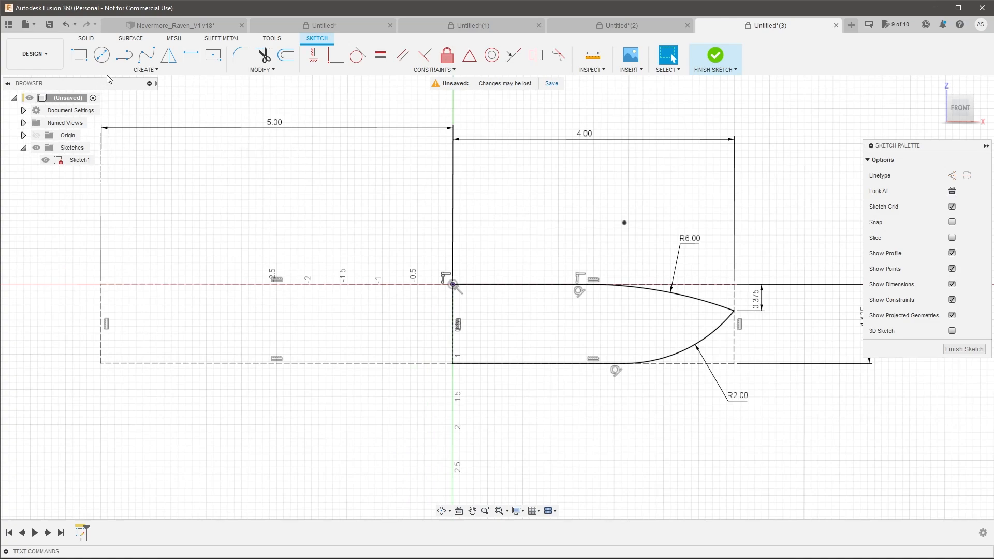
pyautogui.click(146, 69)
pyautogui.moveTo(103, 120)
pyautogui.click(191, 115)
pyautogui.click(452, 284)
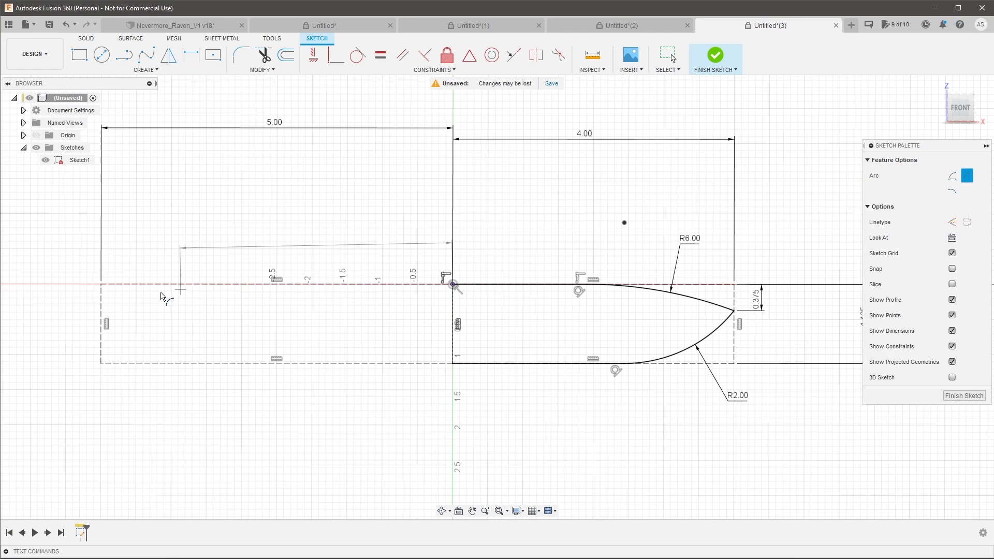
pyautogui.click(101, 309)
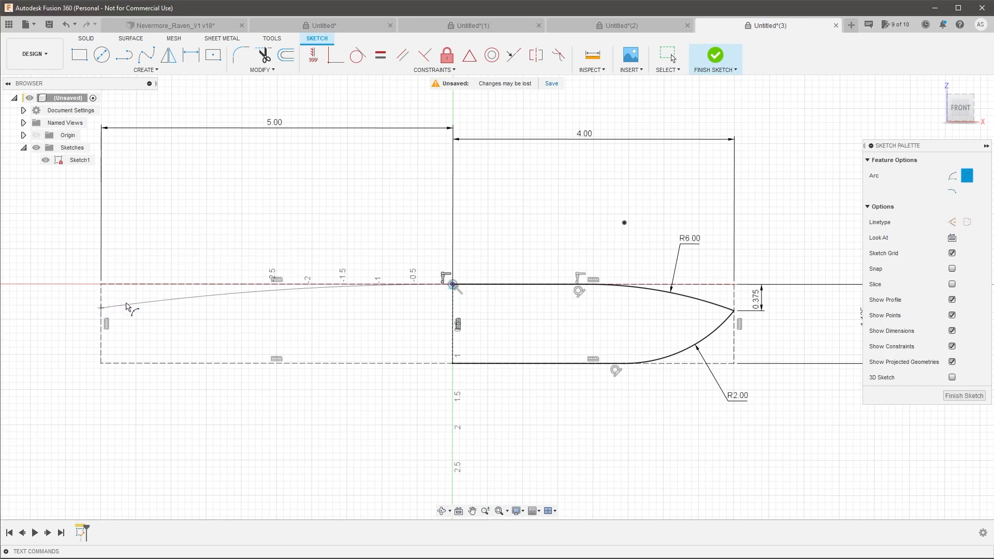
pyautogui.click(305, 267)
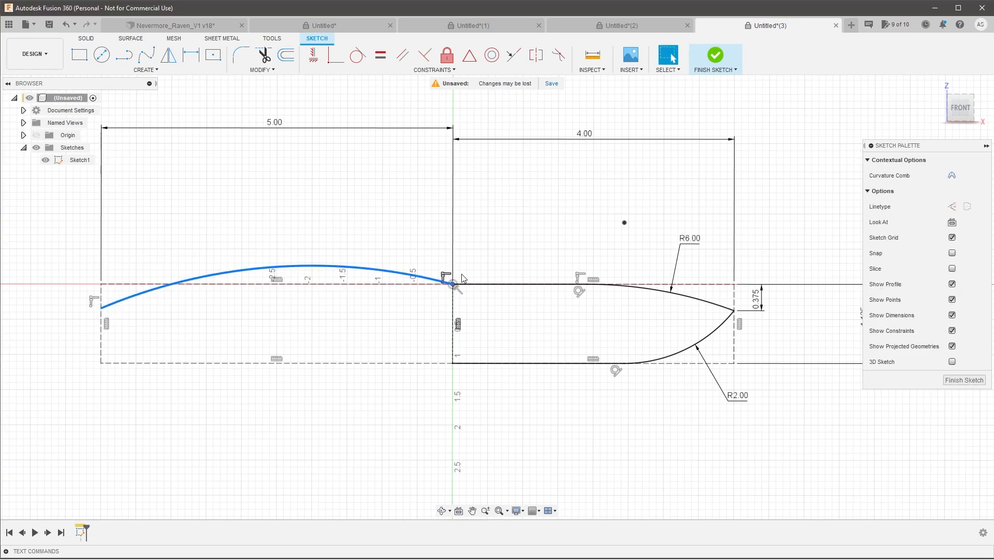
# Make the handle's upper arc tangent to the blade's straight upper edge at the origin.
pyautogui.keyDown('shift'); pyautogui.click(496, 288); pyautogui.keyUp('shift')
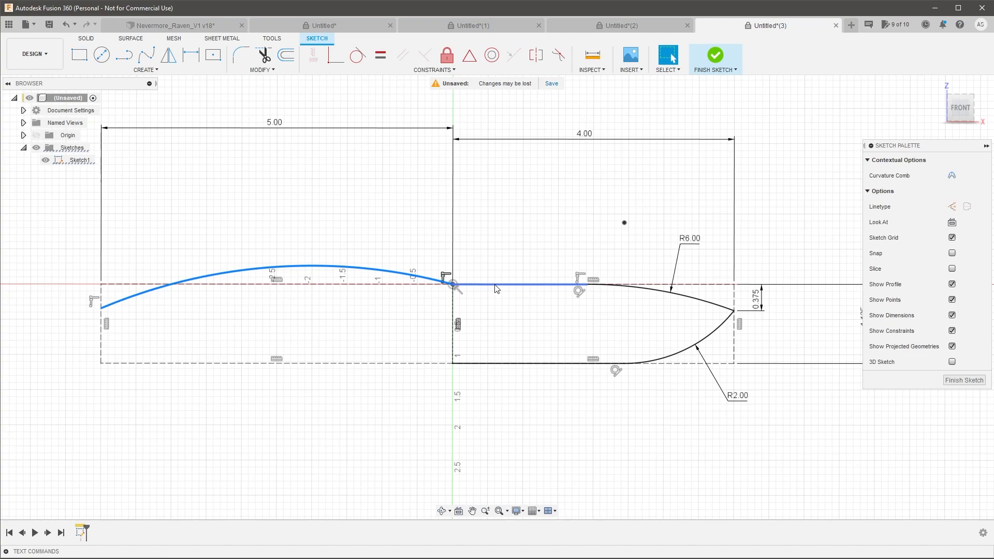
pyautogui.click(357, 55)
pyautogui.moveTo(102, 414); pyautogui.dragTo(105, 310)
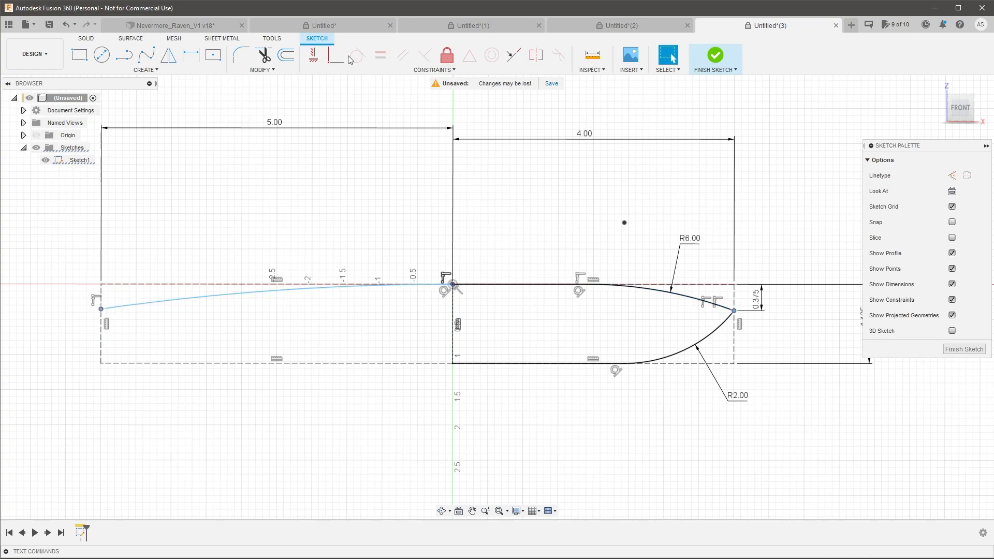
# Try to align the handle arc's outer end horizontally with the blade tip, and undo that constraint.
pyautogui.click(314, 56)
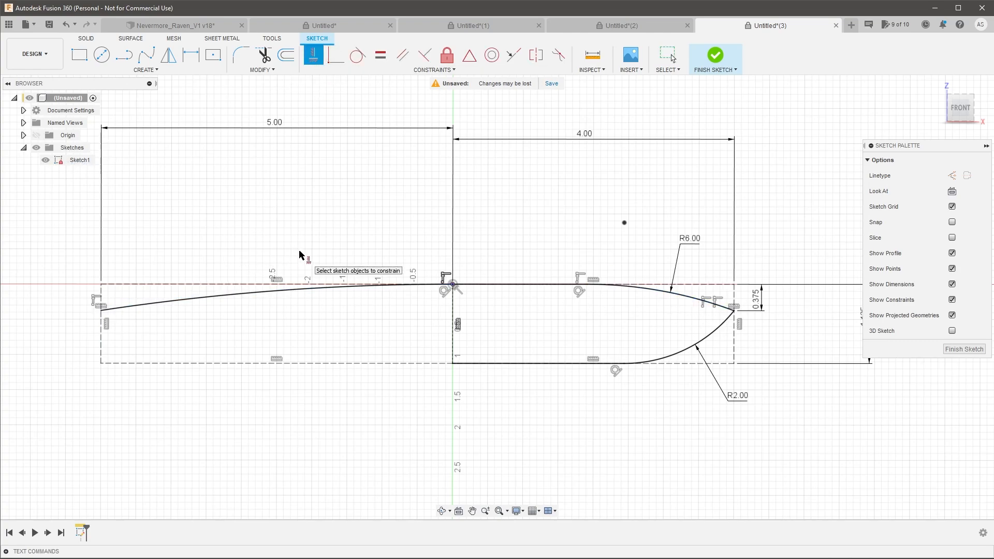
pyautogui.press('Escape')
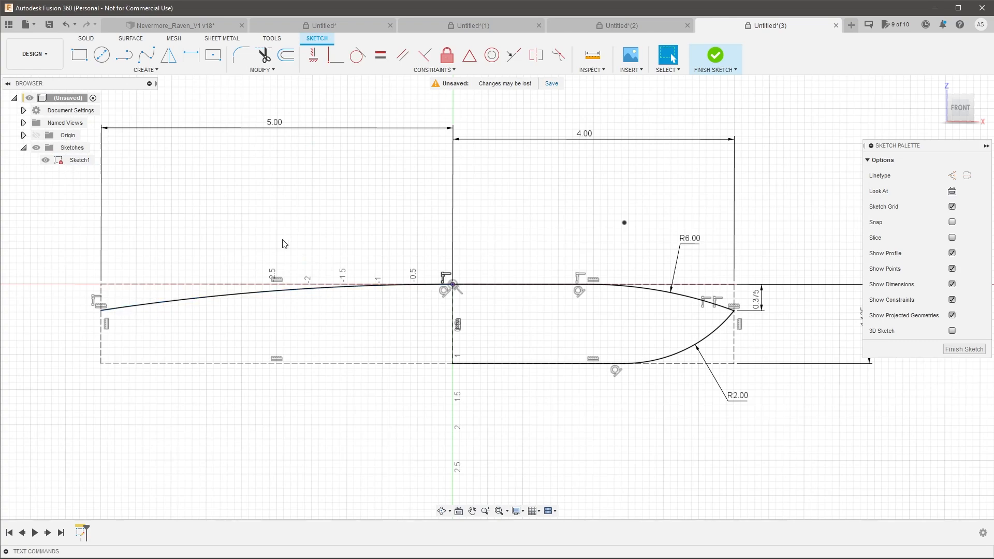
pyautogui.hotkey('ctrl', 'z')
pyautogui.hotkey('ctrl', 'z')
# Dimension the handle arc's outer end 0.25 in below the upper corner of the construction rectangle.
pyautogui.moveTo(100, 412); pyautogui.dragTo(92, 308)
pyautogui.press('d')
pyautogui.click(101, 306)
pyautogui.click(101, 284)
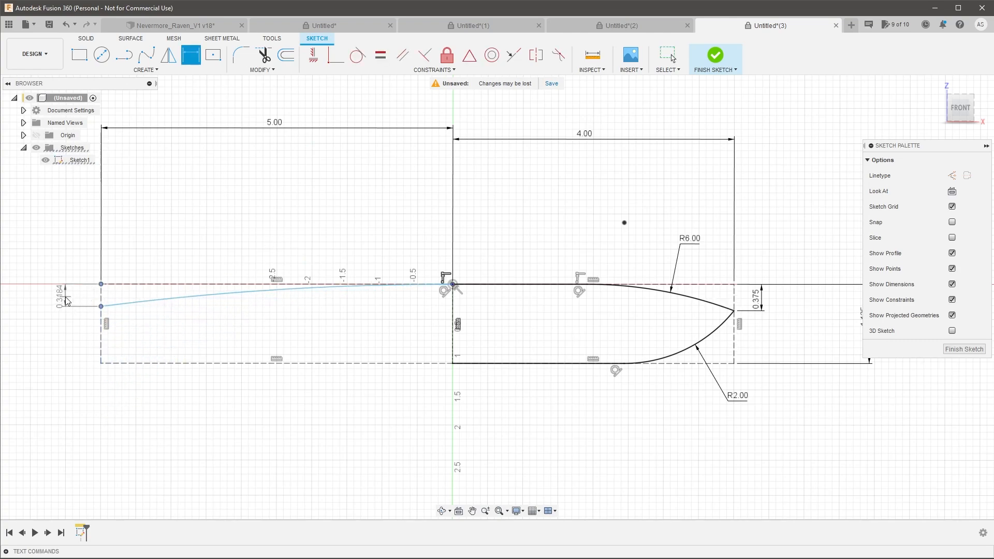
pyautogui.click(68, 300)
pyautogui.write('0.25')
pyautogui.press('Return')
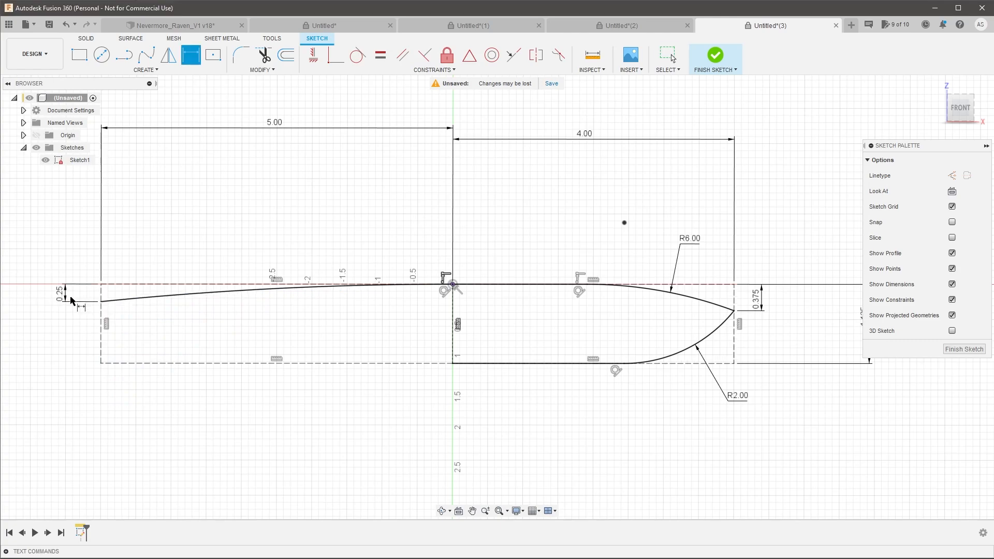
pyautogui.press('Escape')
pyautogui.scroll(1, 166, 293)
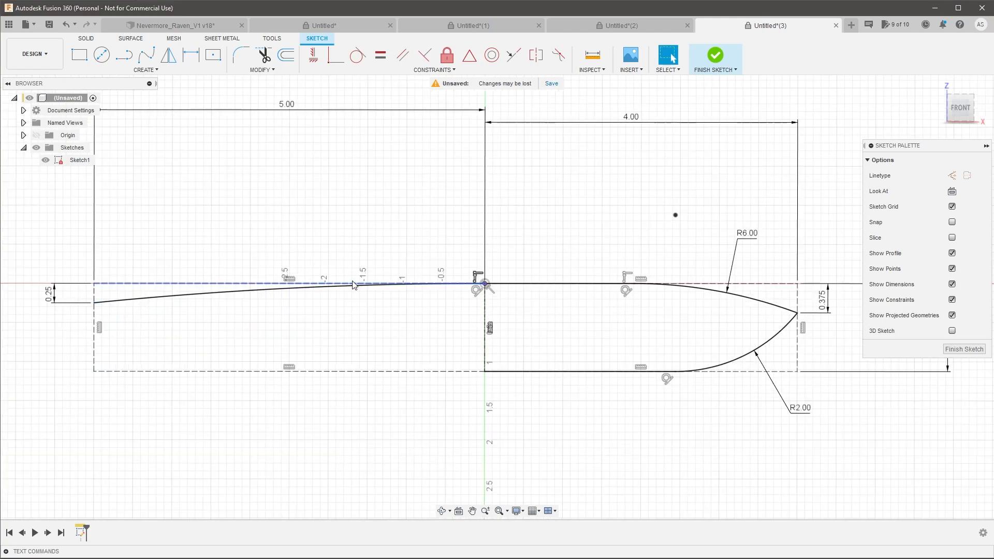
pyautogui.scroll(-2, 109, 313)
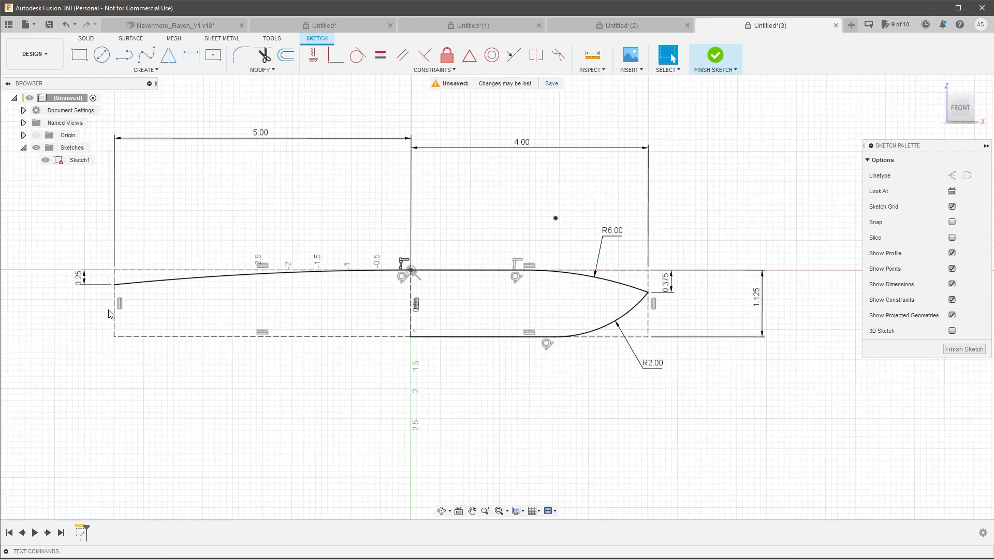
pyautogui.scroll(-2, 237, 321)
pyautogui.scroll(3, 116, 302)
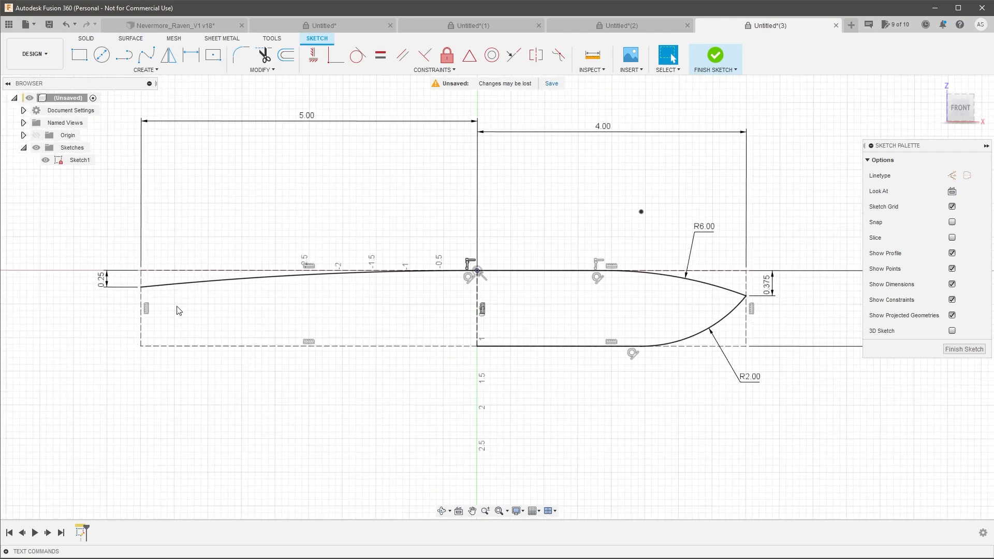
pyautogui.scroll(-1, 178, 310)
pyautogui.scroll(1, 448, 303)
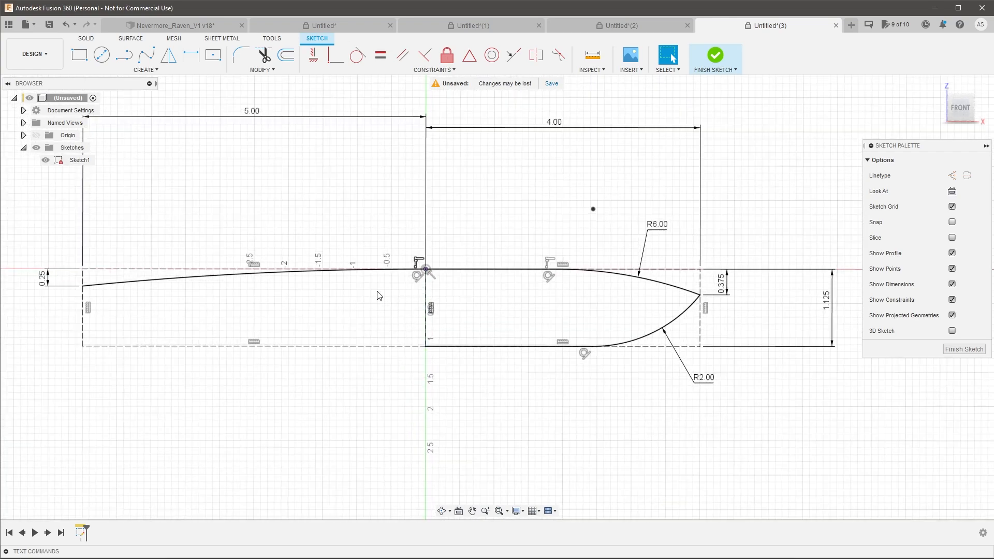
# Draw a small upward-bulging 3-point arc on the handle's lower construction line, starting at the lower end of the blade's straight edge.
pyautogui.click(141, 69)
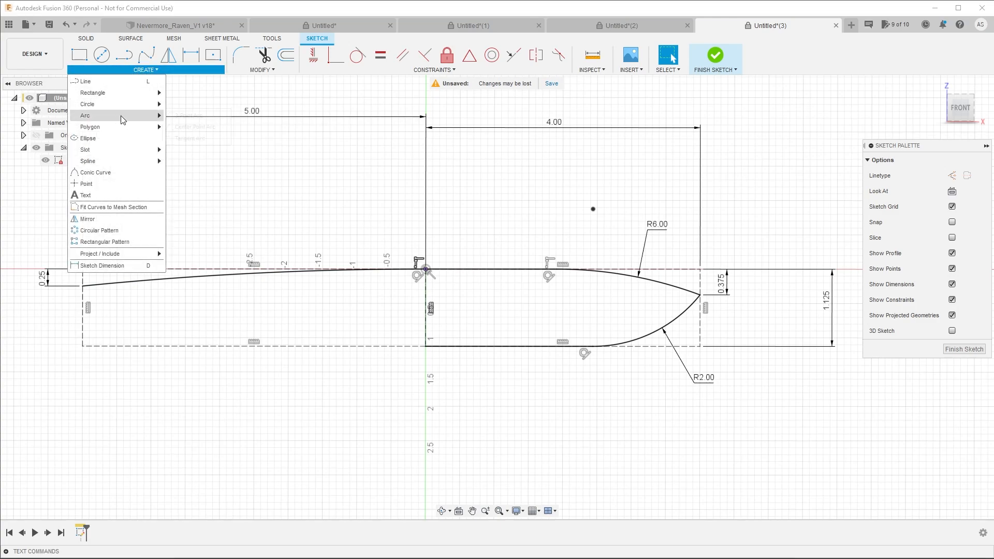
pyautogui.moveTo(124, 115)
pyautogui.click(189, 115)
pyautogui.scroll(3, 422, 350)
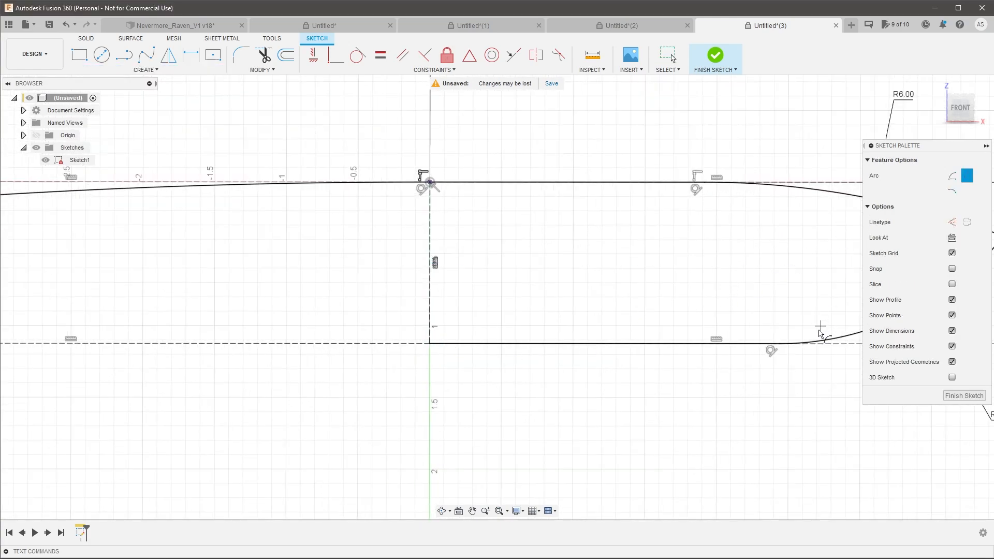
pyautogui.scroll(1, 415, 344)
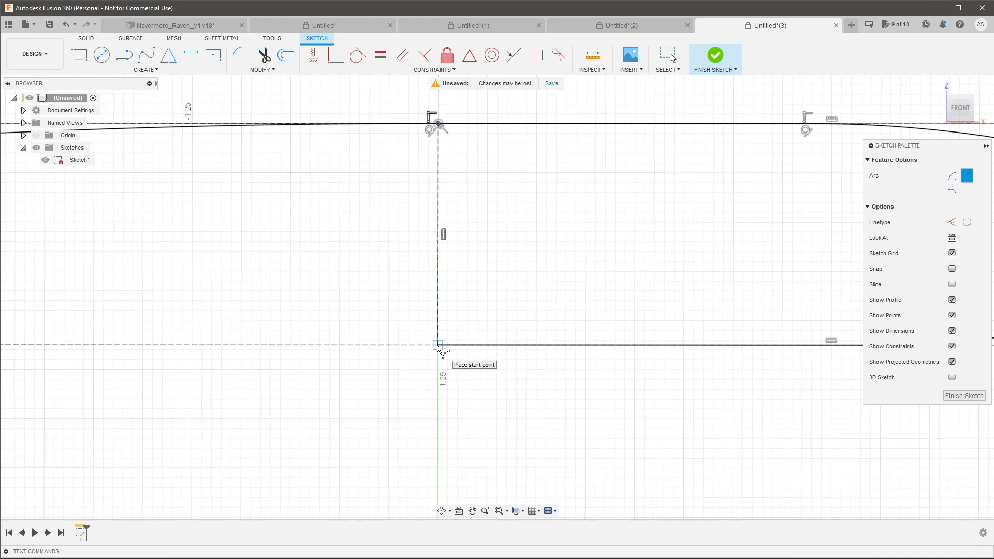
pyautogui.click(434, 336)
pyautogui.click(375, 345)
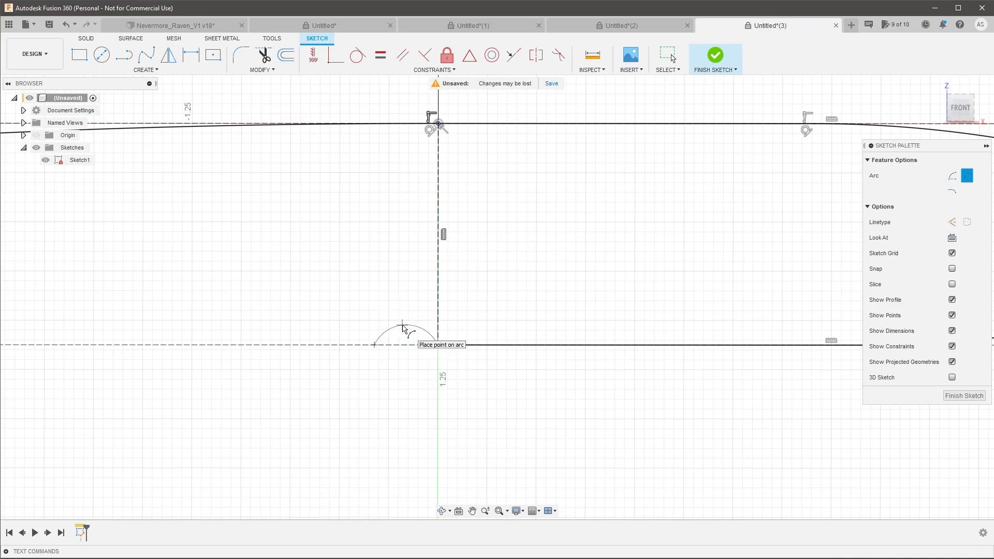
pyautogui.click(402, 326)
pyautogui.press('Escape')
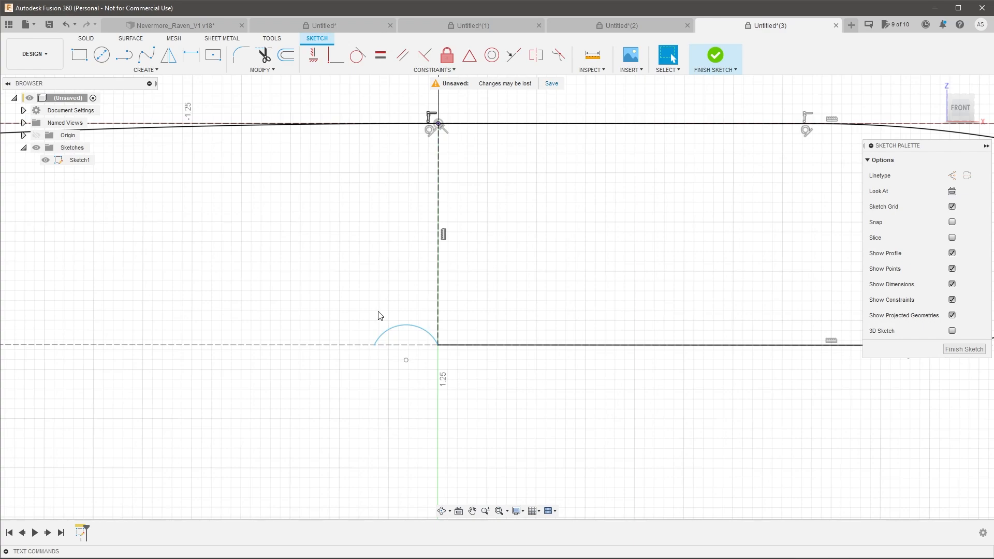
# Reshape the small arc beside the blade's lower corner and dimension its radius to 0.125 in.
pyautogui.scroll(-2, 317, 280)
pyautogui.scroll(2, 426, 274)
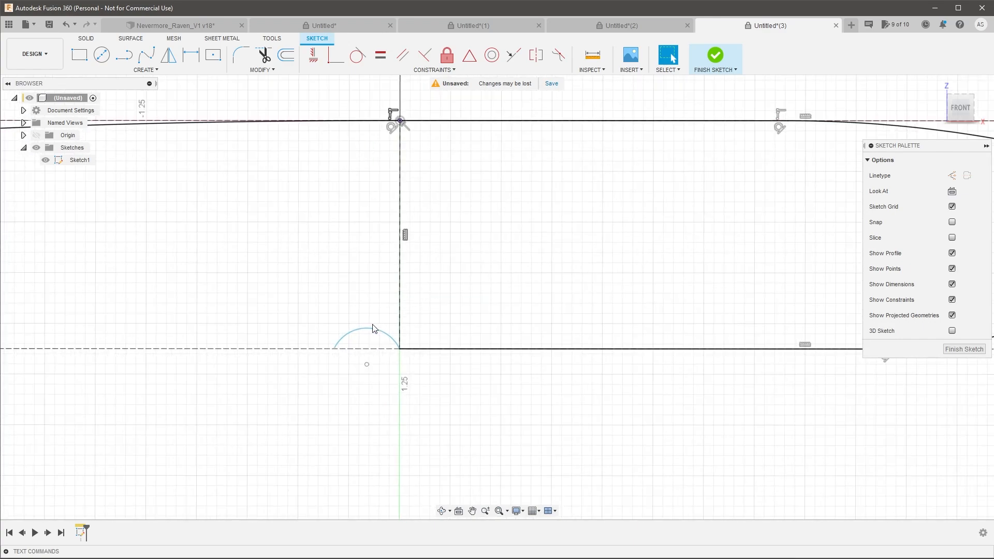
pyautogui.click(375, 328)
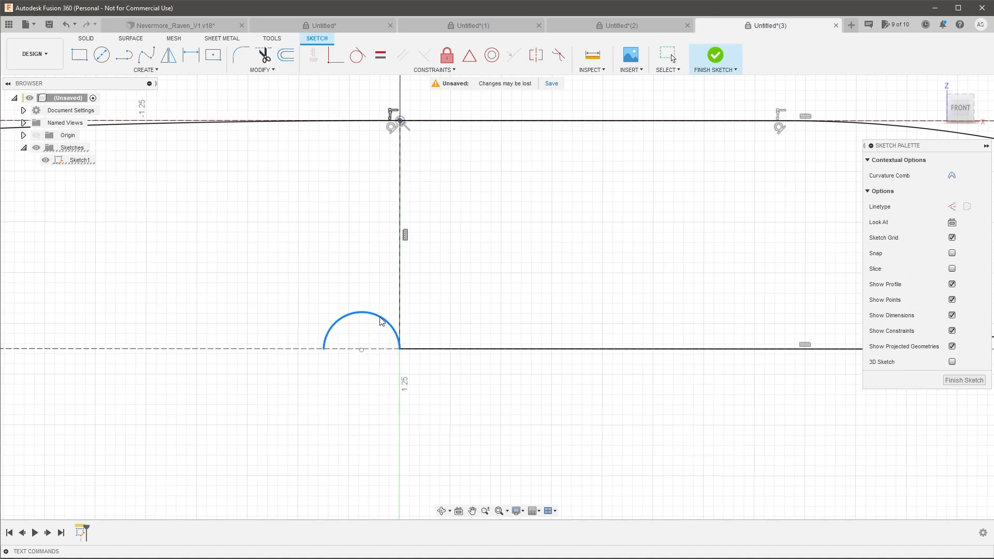
pyautogui.moveTo(376, 333); pyautogui.dragTo(375, 327)
pyautogui.press('d')
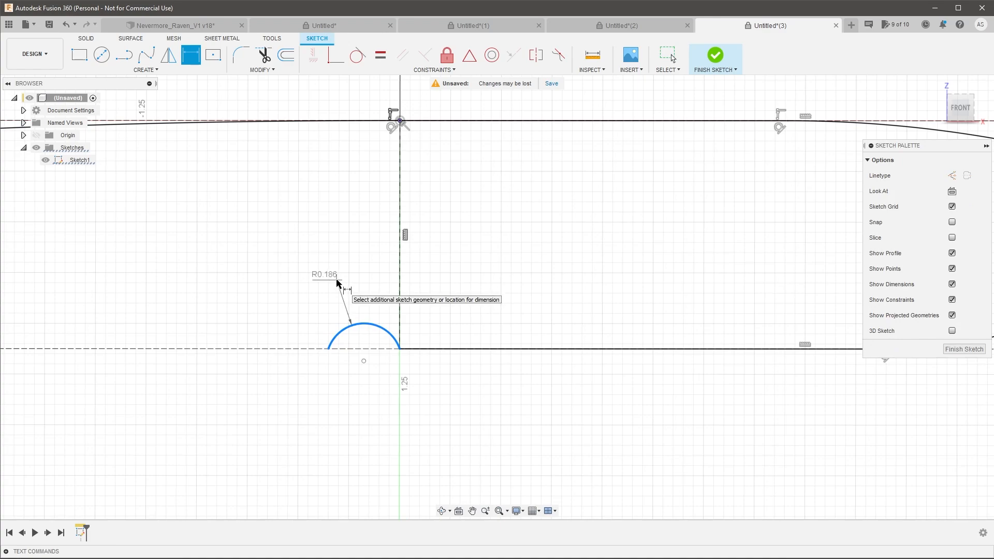
pyautogui.click(337, 282)
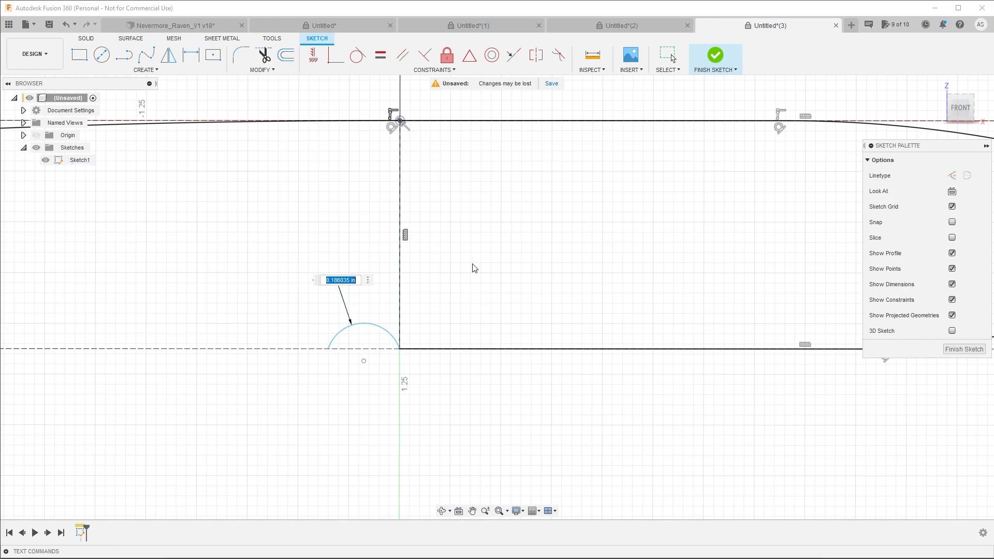
pyautogui.write('.125')
pyautogui.press('Return')
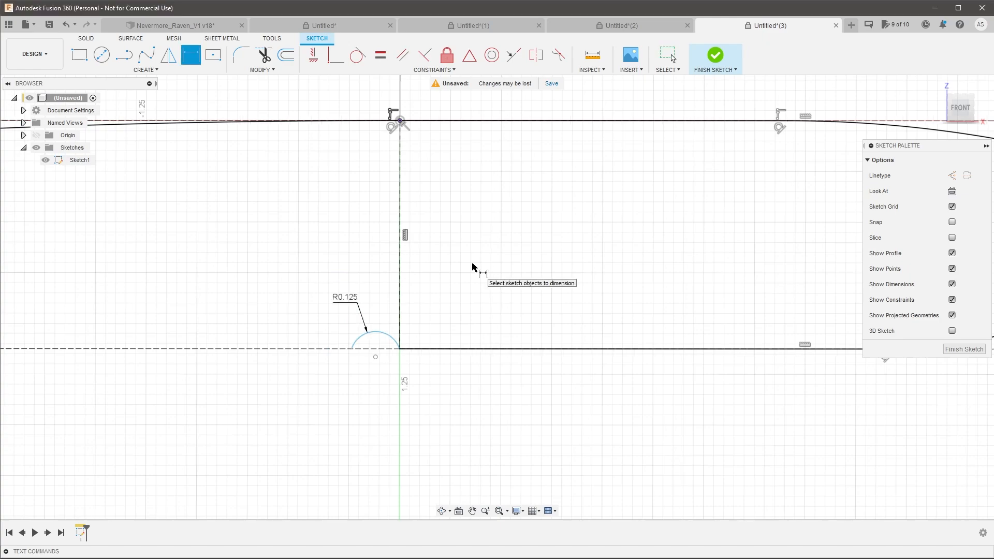
pyautogui.press('Escape')
# Try to make the small arc's center coincident with the handle's lower construction line, and undo that constraint.
pyautogui.moveTo(380, 337)
pyautogui.mouseDown()
pyautogui.moveTo(381, 327)
pyautogui.moveTo(381, 355)
pyautogui.moveTo(377, 328)
pyautogui.mouseUp()
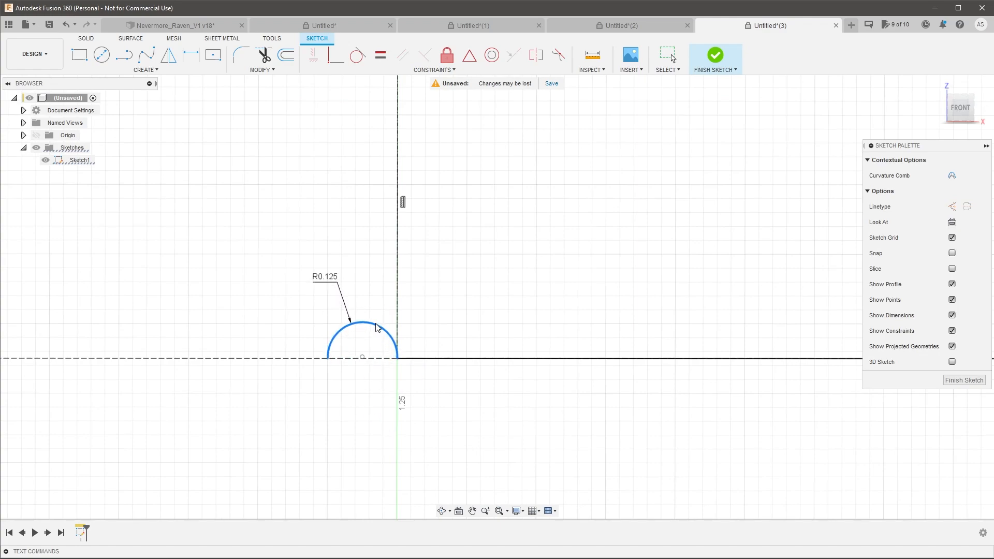
pyautogui.click(363, 360)
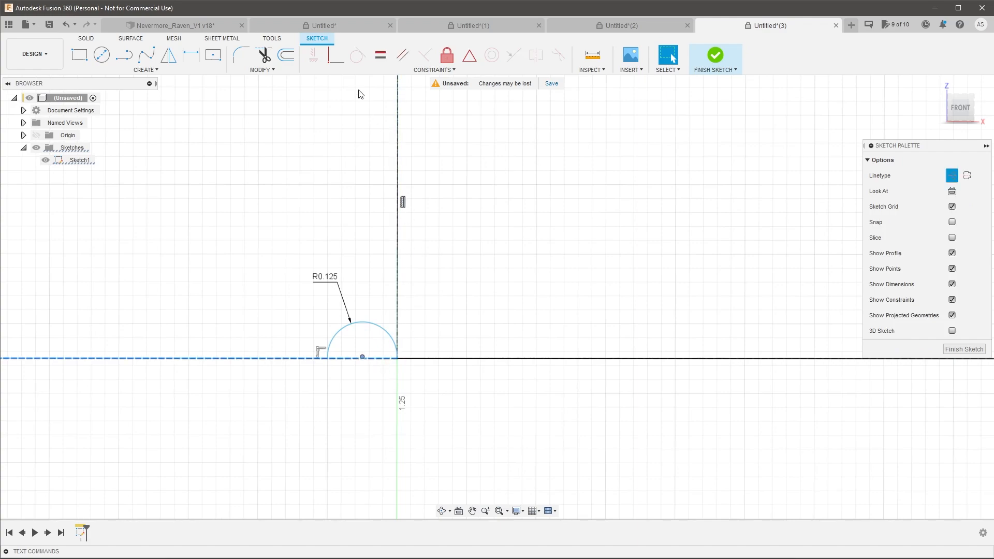
pyautogui.click(336, 55)
pyautogui.press('Escape')
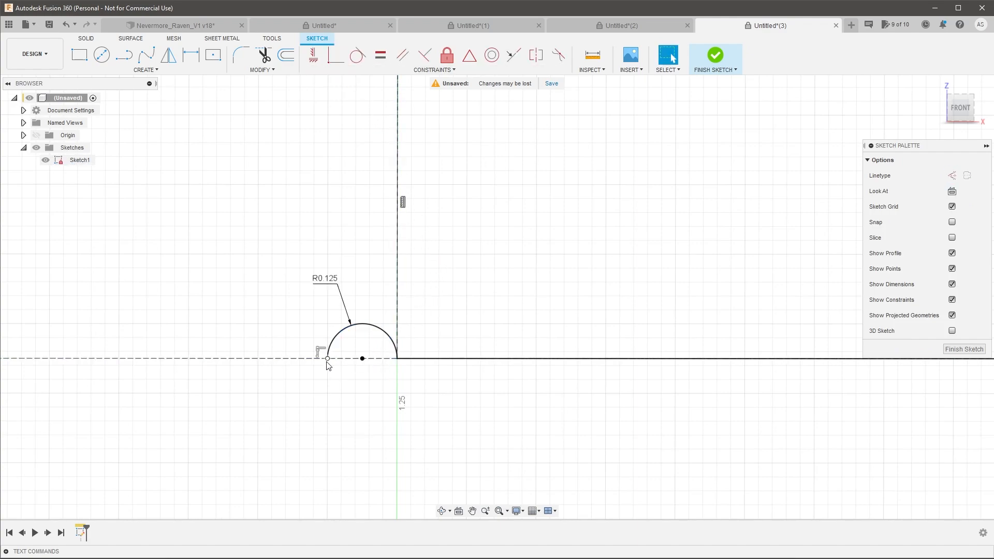
pyautogui.scroll(3, 328, 362)
pyautogui.scroll(-3, 388, 355)
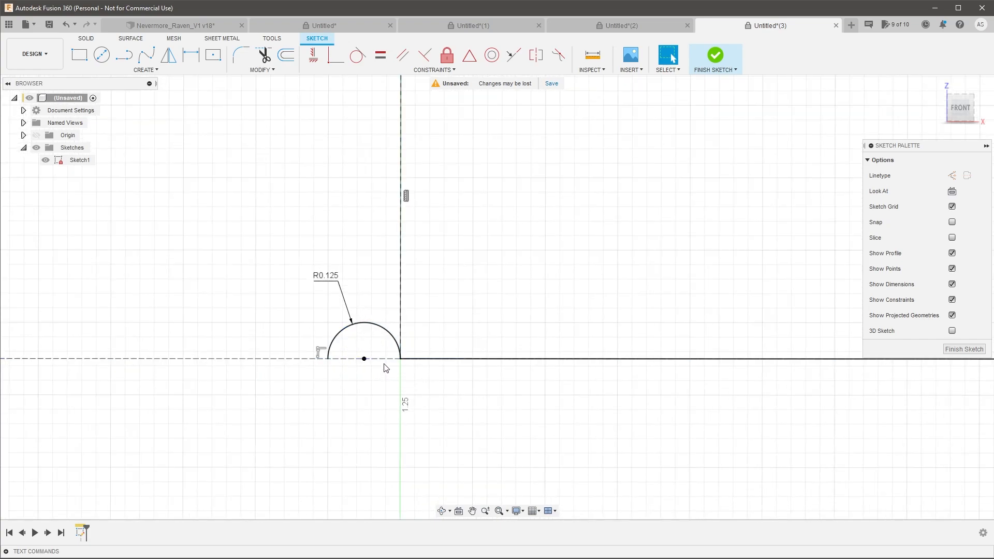
pyautogui.scroll(-2, 345, 367)
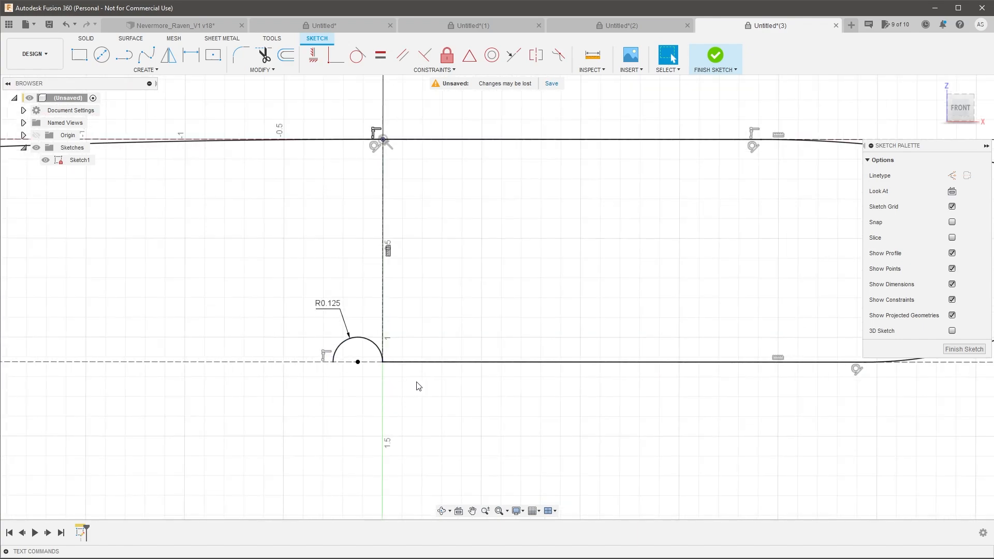
pyautogui.hotkey('ctrl', 'z')
pyautogui.scroll(3, 376, 369)
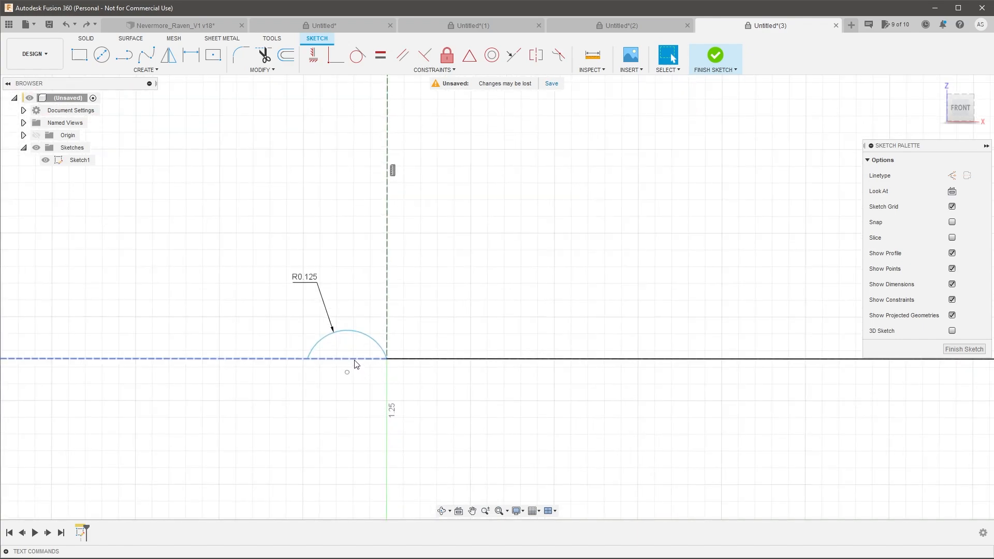
pyautogui.press('d')
pyautogui.click(355, 359)
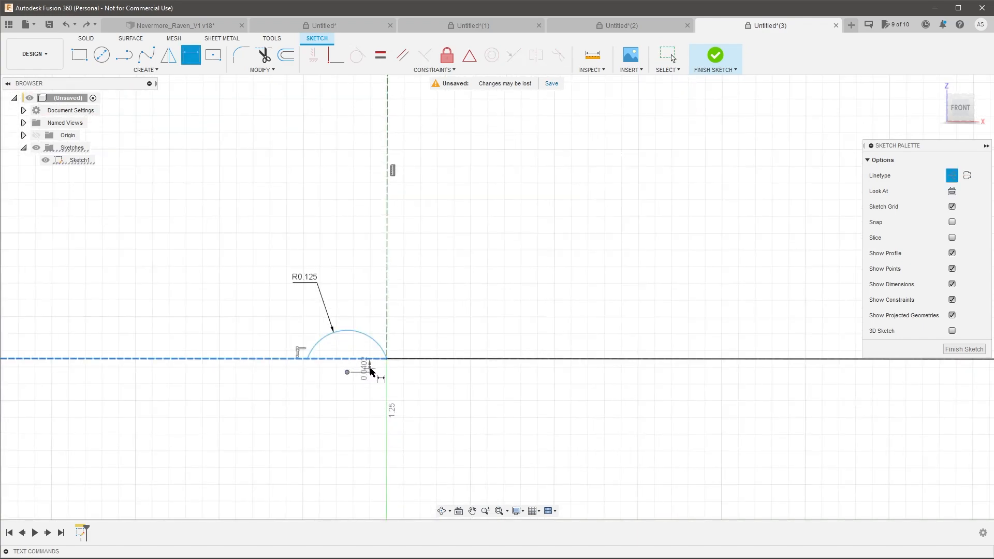
pyautogui.click(347, 371)
pyautogui.press('Escape')
pyautogui.scroll(2, 356, 338)
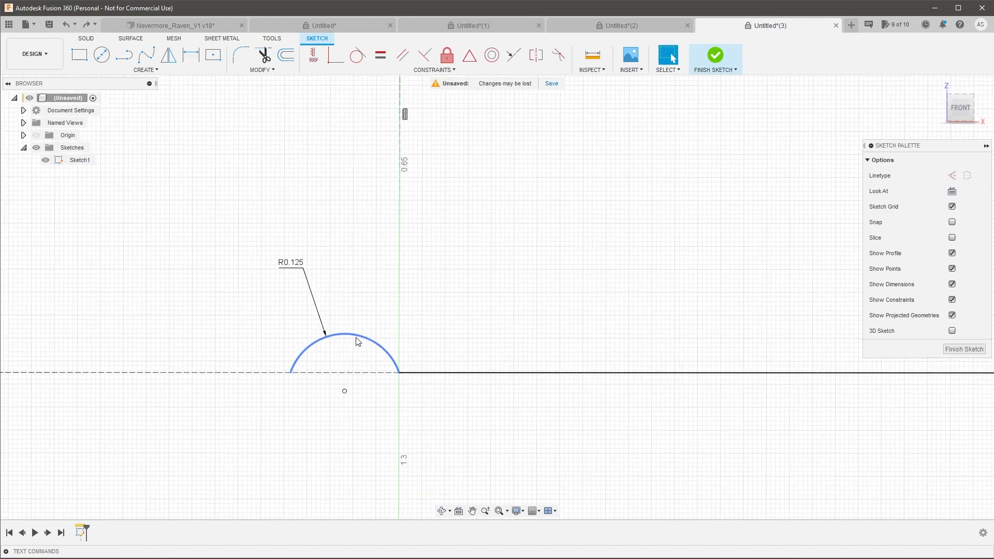
pyautogui.click(365, 373)
pyautogui.press('d')
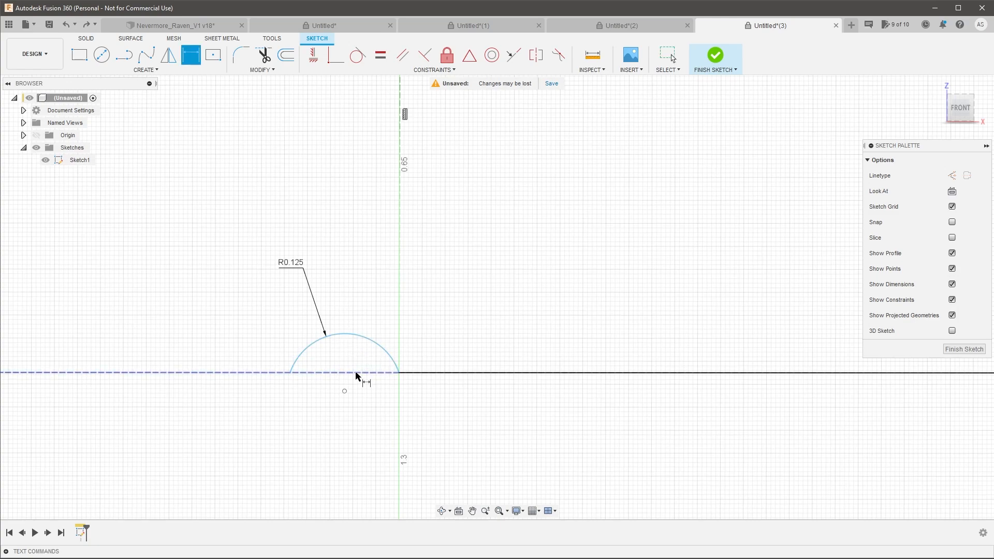
pyautogui.click(357, 373)
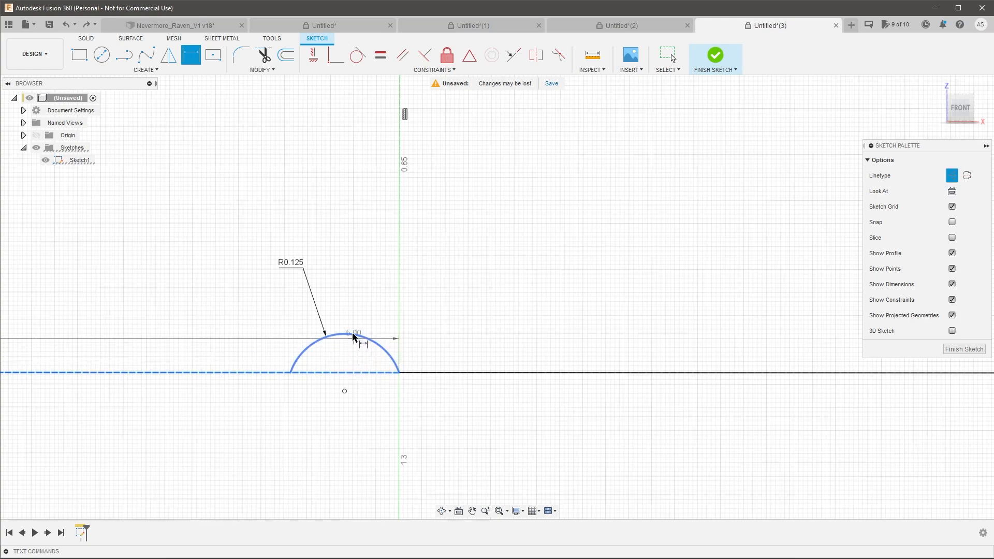
pyautogui.rightClick(354, 337)
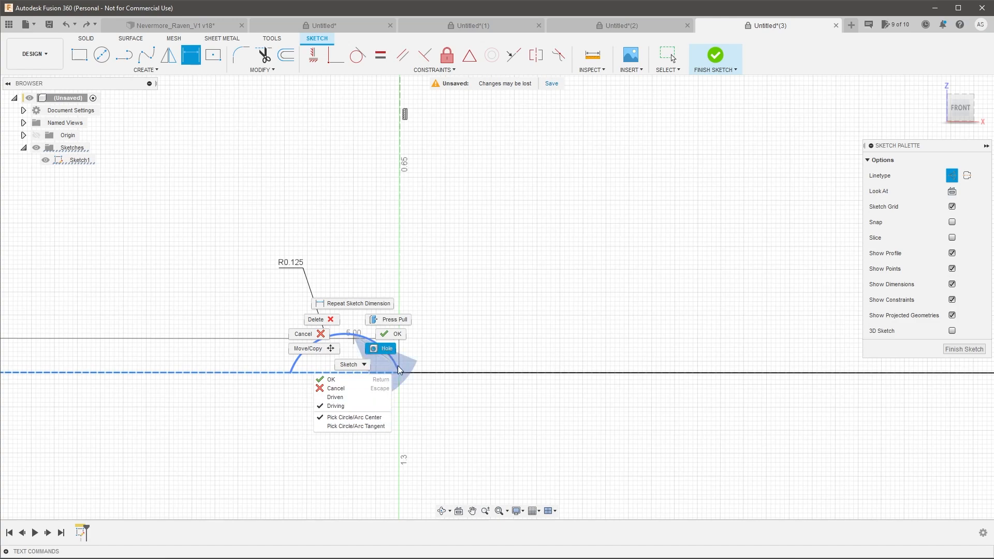
pyautogui.click(378, 304)
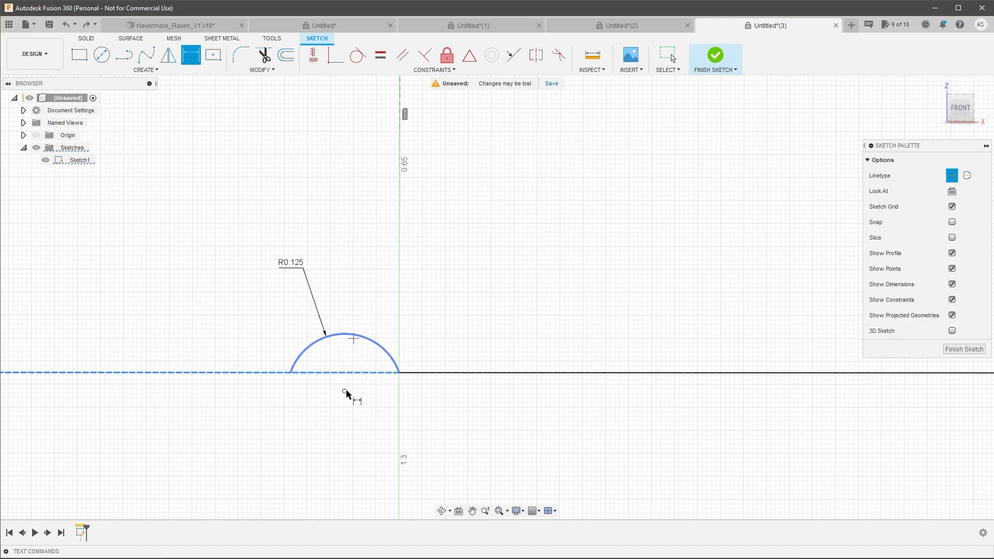
pyautogui.click(364, 372)
pyautogui.click(371, 341)
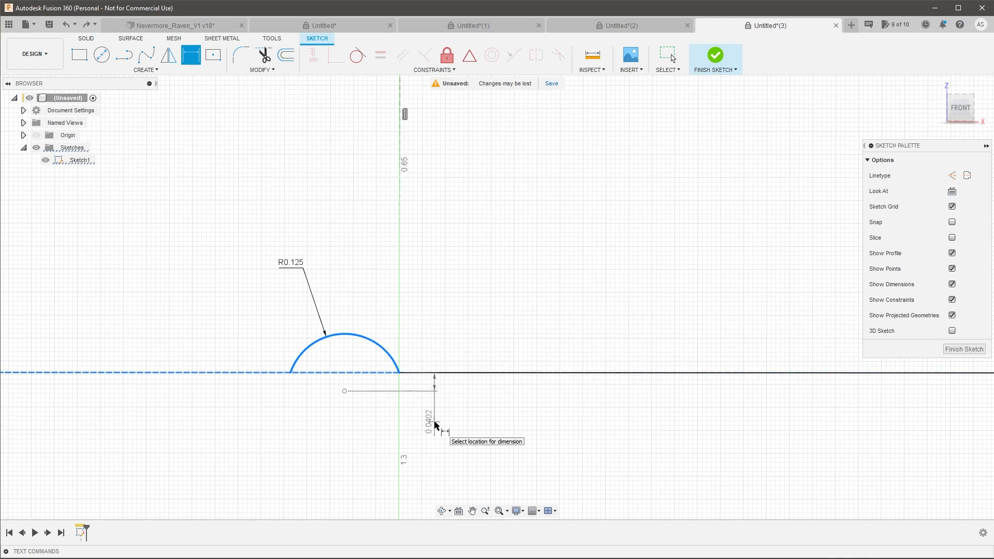
pyautogui.press('Escape')
pyautogui.click(379, 293)
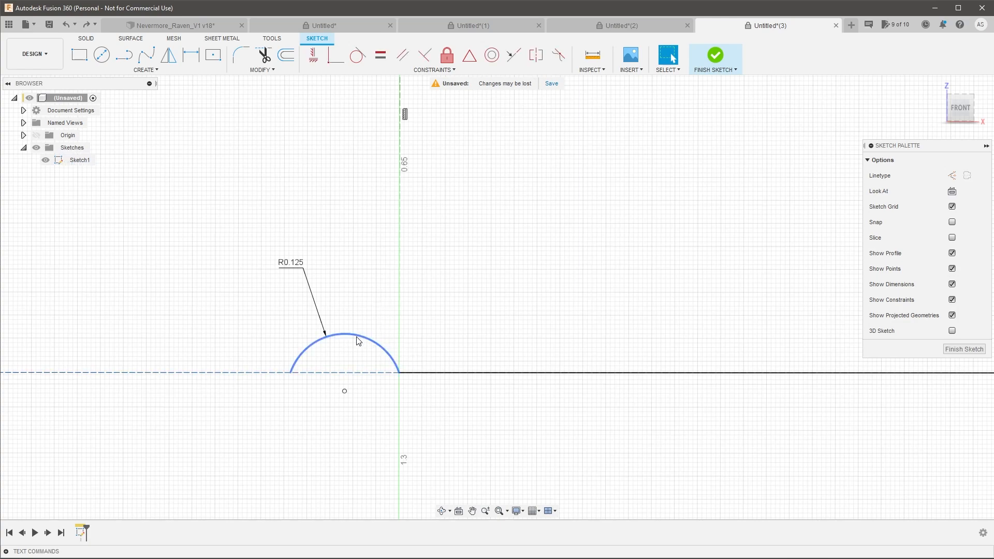
# Dimension the small arc's height from the handle's lower construction line to the arc's tangent at 0.0625 in.
pyautogui.click(347, 374)
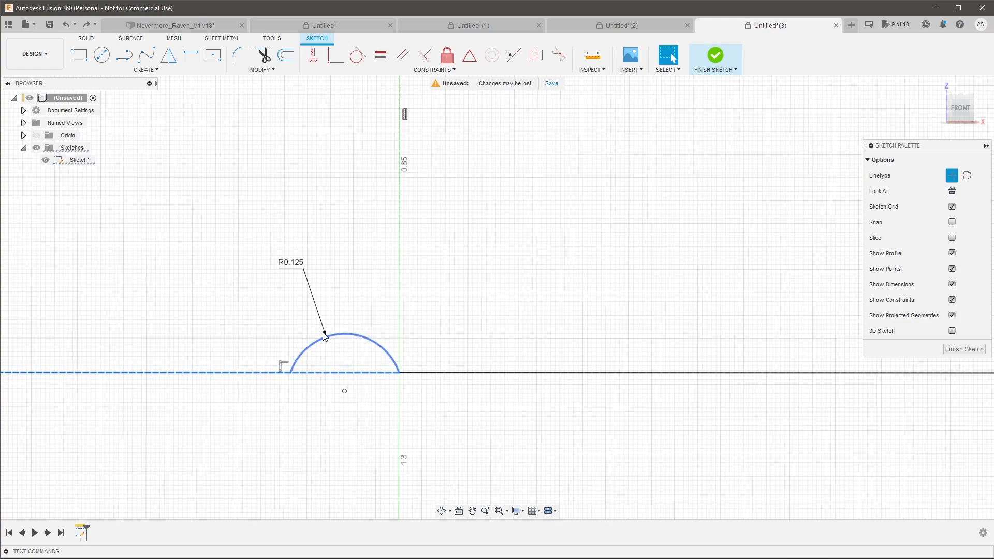
pyautogui.press('d')
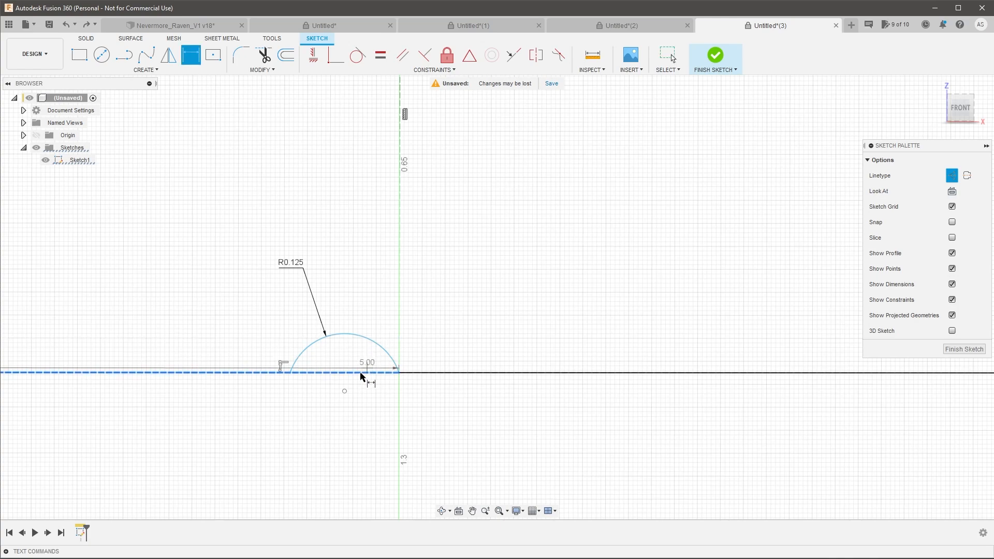
pyautogui.rightClick(346, 335)
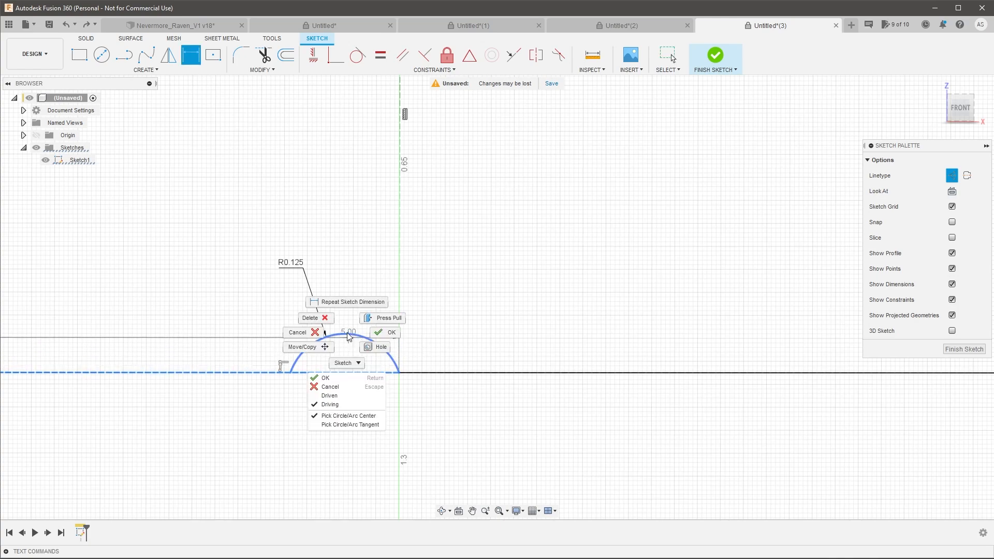
pyautogui.click(359, 426)
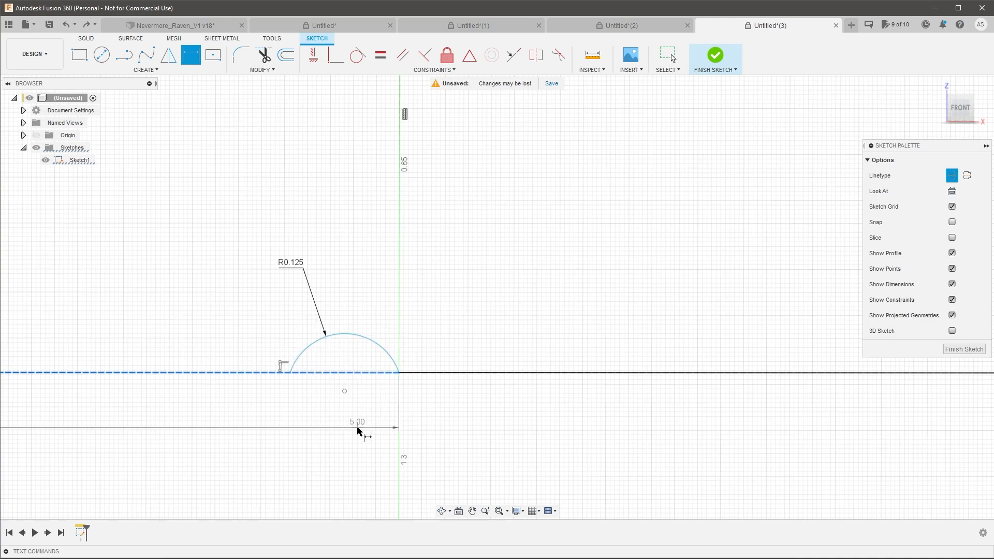
pyautogui.click(350, 335)
pyautogui.click(432, 283)
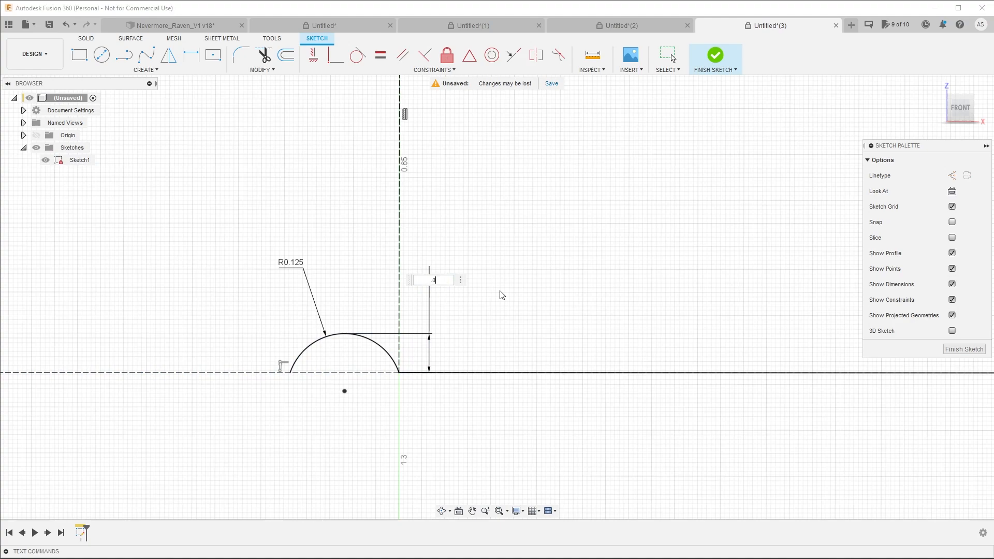
pyautogui.write('.0625')
pyautogui.press('Return')
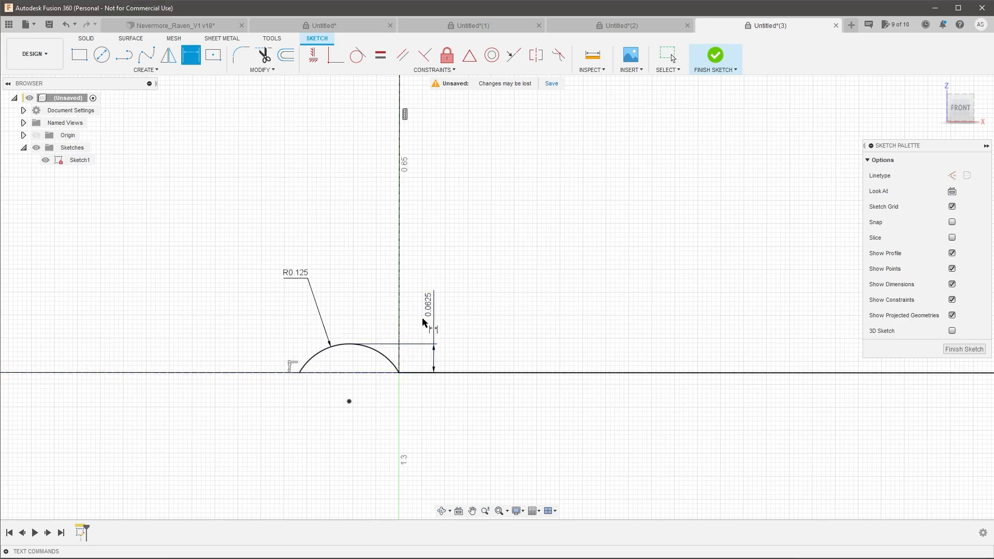
# Set the small arc's height dimension to 0.09375 in.
pyautogui.doubleClick(430, 311)
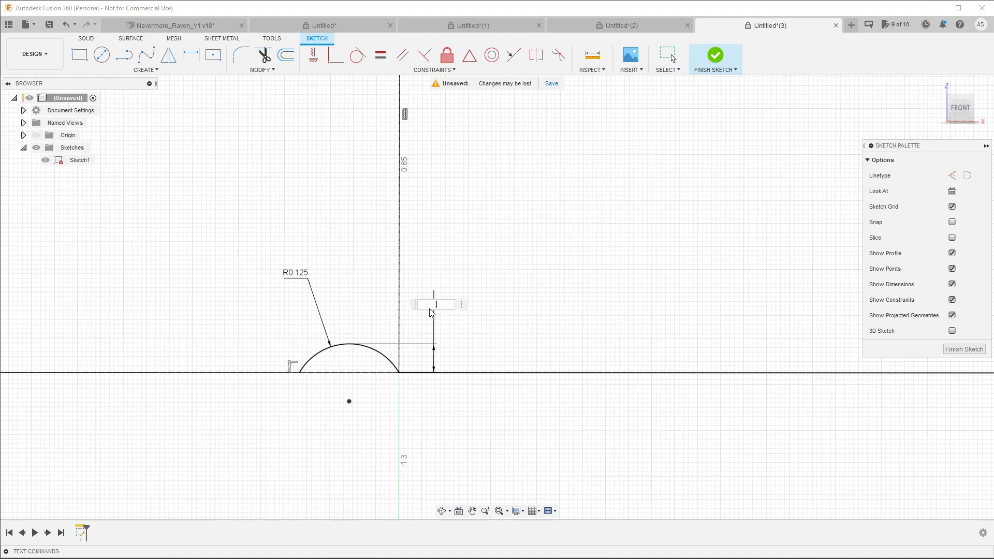
pyautogui.write('.09375')
pyautogui.press('Return')
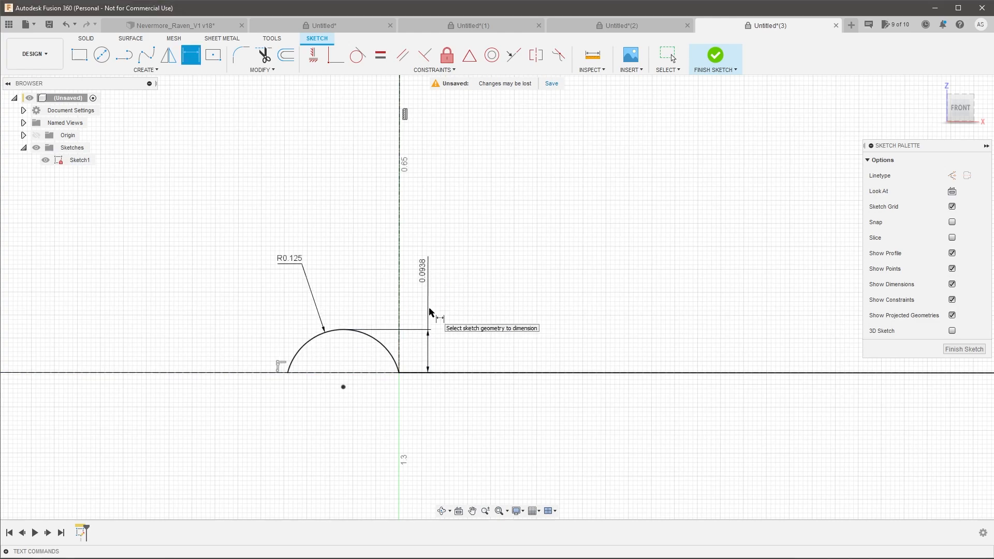
# Set the small arc's height dimension to 0.125 in, and delete that dimension.
pyautogui.doubleClick(421, 274)
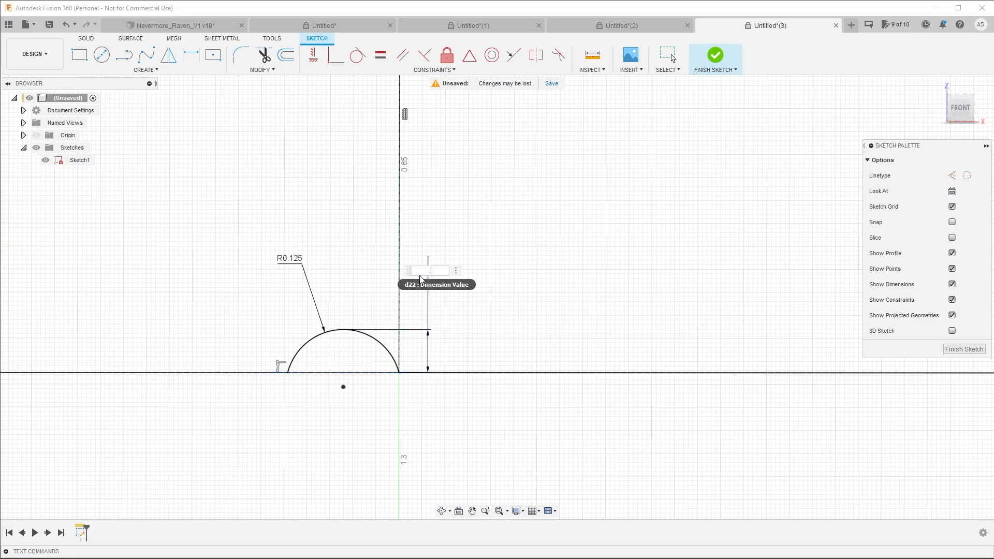
pyautogui.write('.125')
pyautogui.press('Return')
pyautogui.press('Escape')
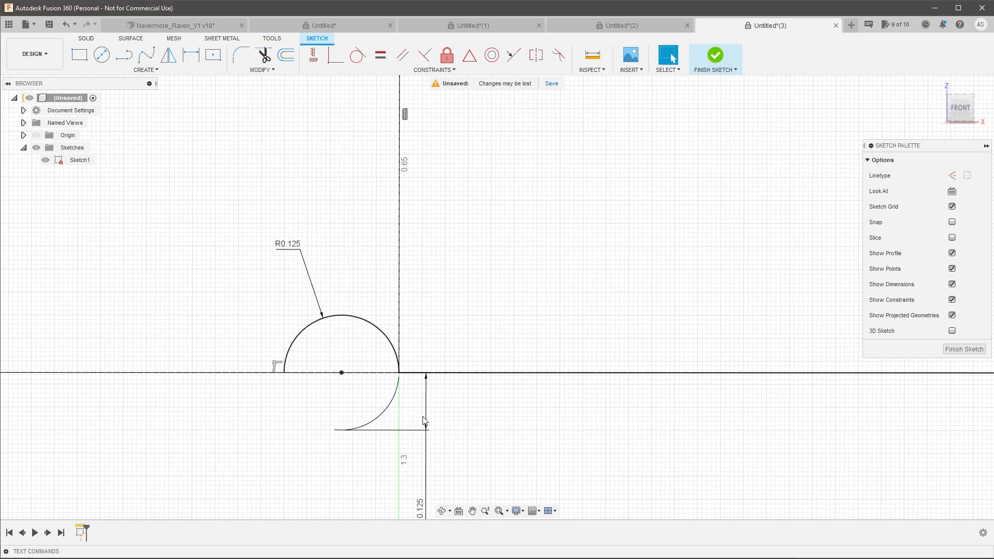
pyautogui.press('Delete')
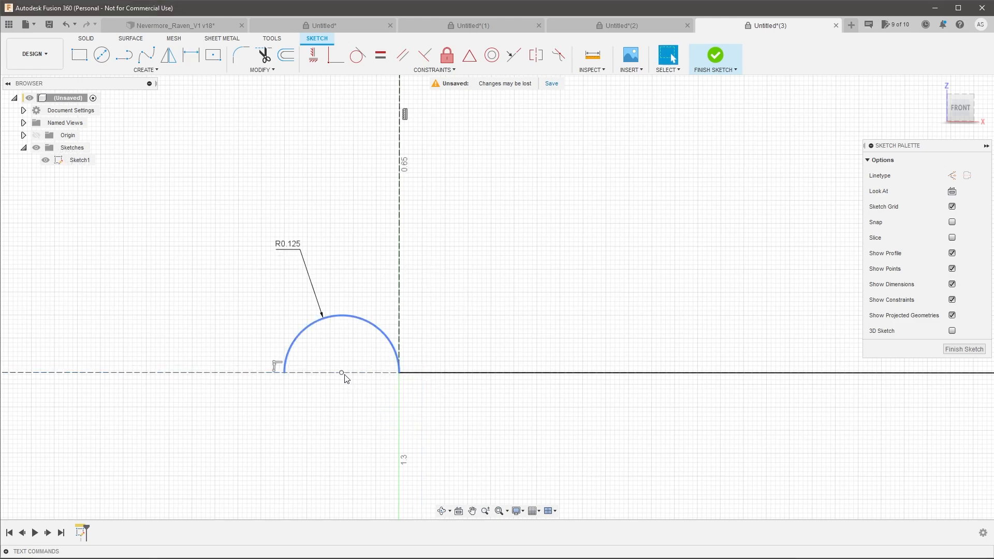
# Make the small arc's center coincident with the handle's lower construction line.
pyautogui.click(337, 58)
pyautogui.scroll(-8, 548, 299)
pyautogui.scroll(3, 514, 346)
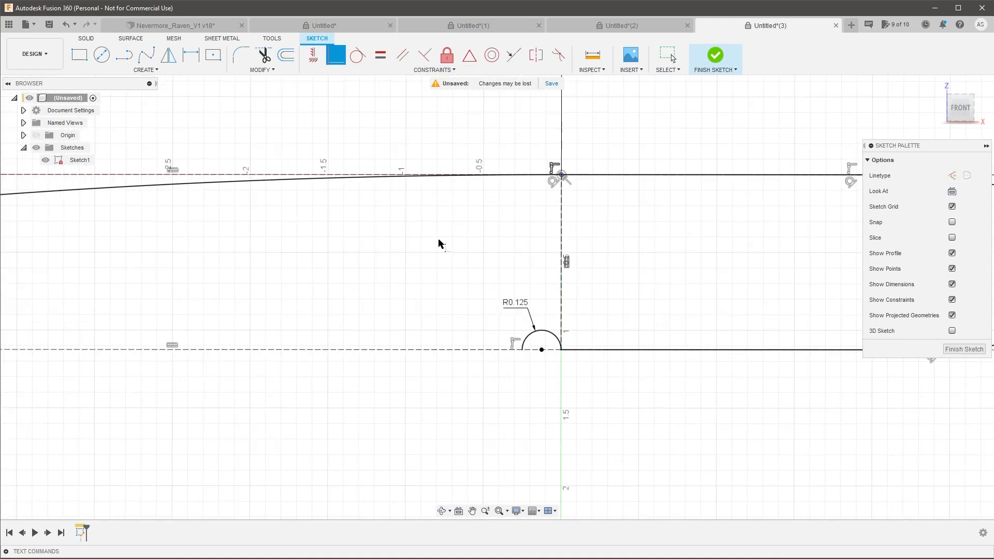
pyautogui.press('Escape')
# Draw a line about 0.1 in long from the small arc's outer end along the handle's lower construction line.
pyautogui.click(130, 61)
pyautogui.scroll(3, 481, 342)
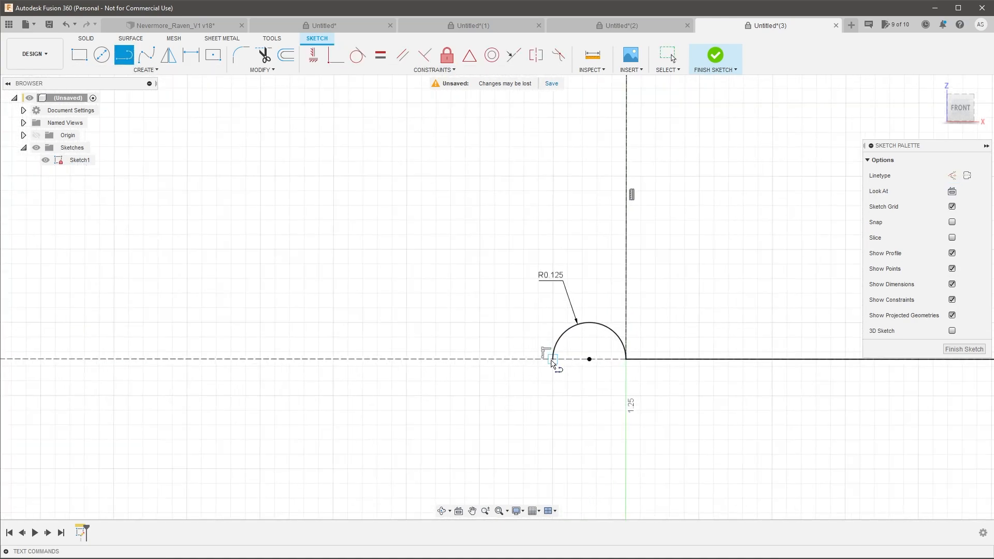
pyautogui.click(551, 361)
pyautogui.click(524, 360)
pyautogui.press('Escape')
# Dimension the short line beside the small arc to 0.125 in.
pyautogui.click(539, 361)
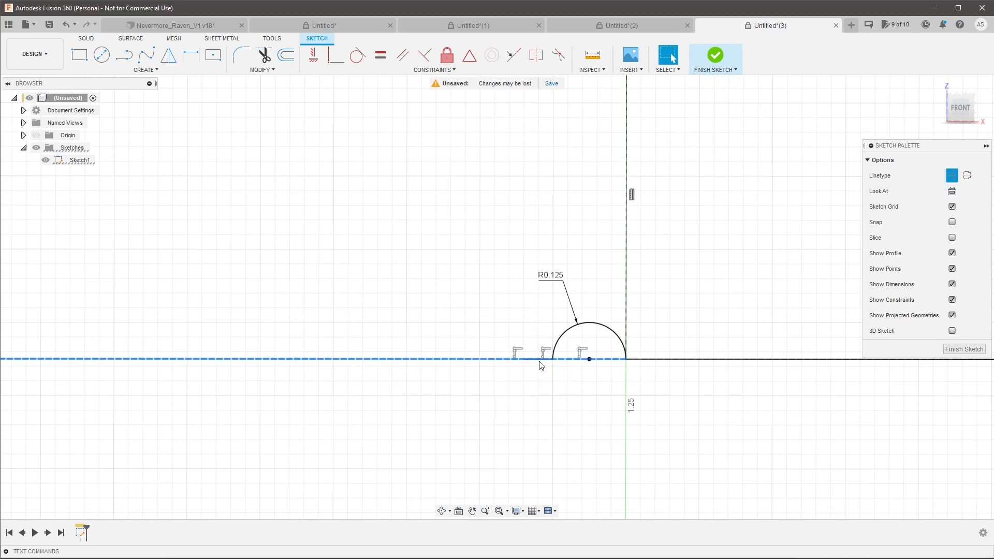
pyautogui.press('Escape')
pyautogui.click(541, 361)
pyautogui.press('d')
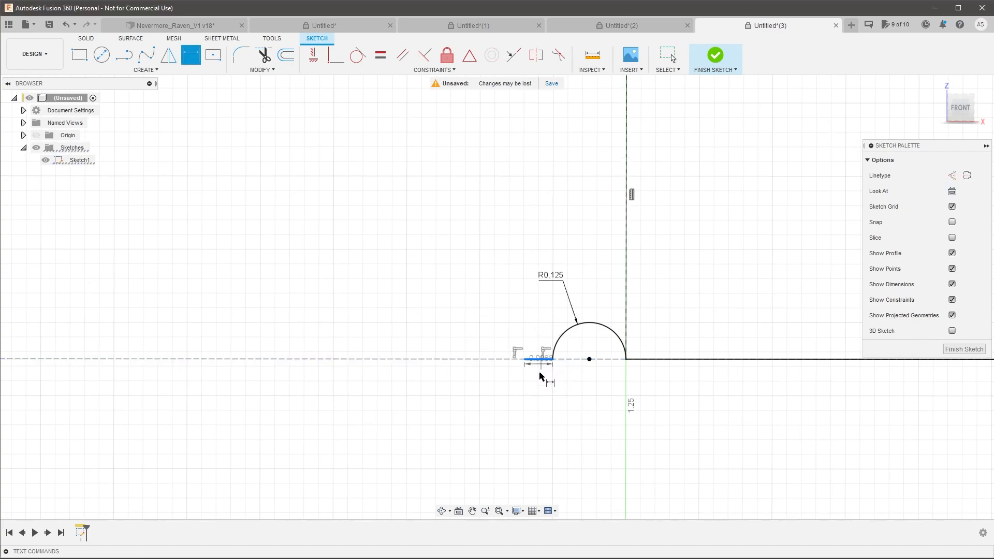
pyautogui.click(541, 392)
pyautogui.press('Return')
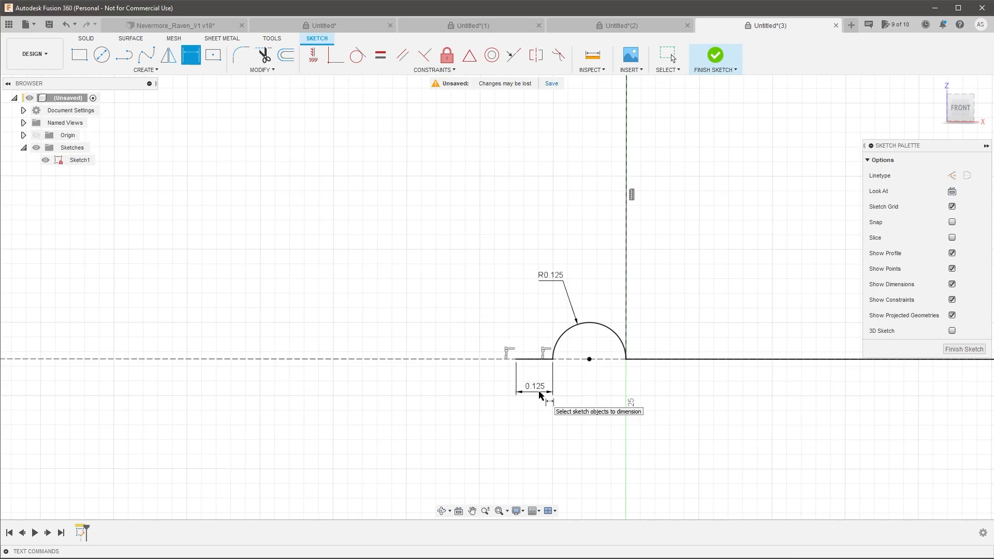
pyautogui.scroll(-3, 541, 395)
pyautogui.press('Escape')
# Draw a larger upward-bulging 3-point arc into the handle from the short line's outer end, and reshape it.
pyautogui.scroll(-3, 533, 382)
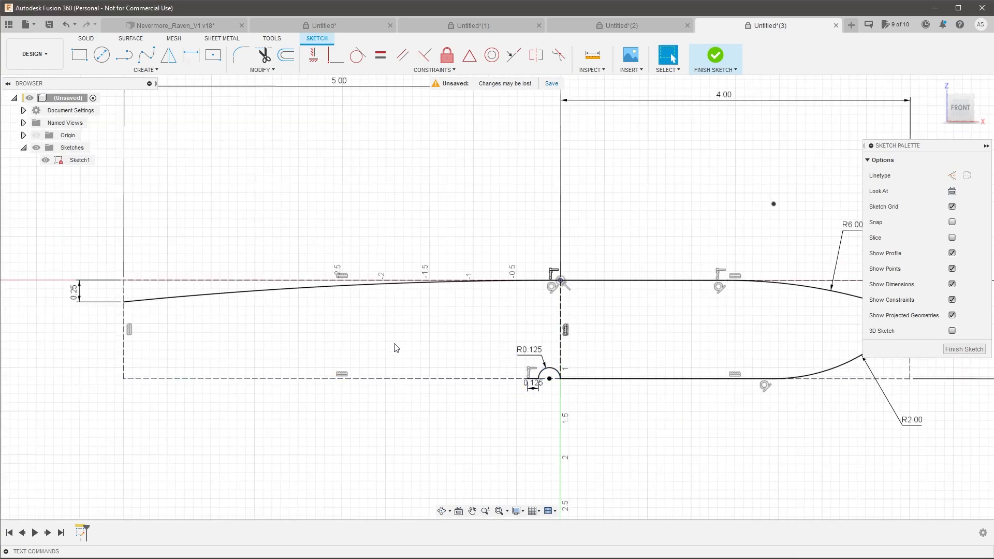
pyautogui.scroll(1, 535, 377)
pyautogui.click(147, 71)
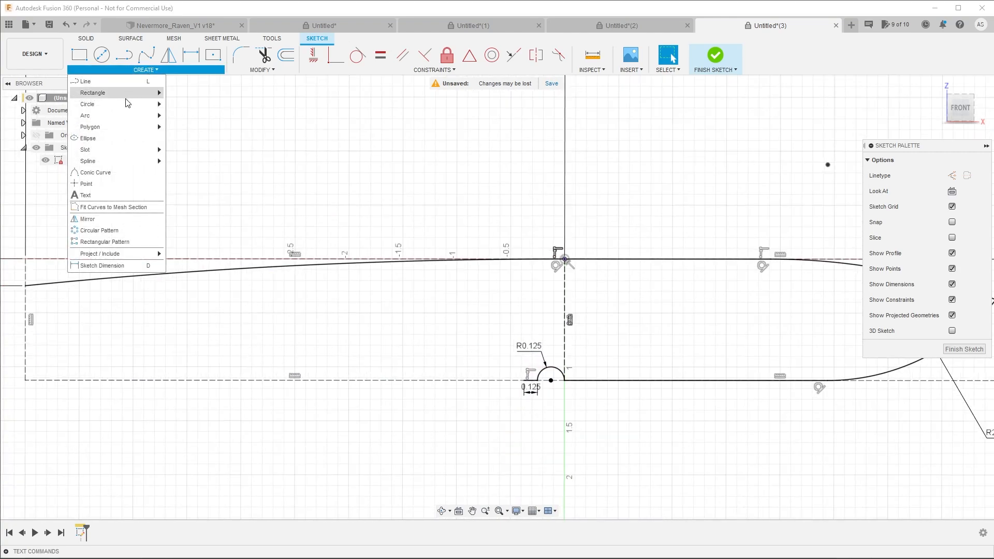
pyautogui.moveTo(155, 116)
pyautogui.click(192, 116)
pyautogui.scroll(1, 524, 386)
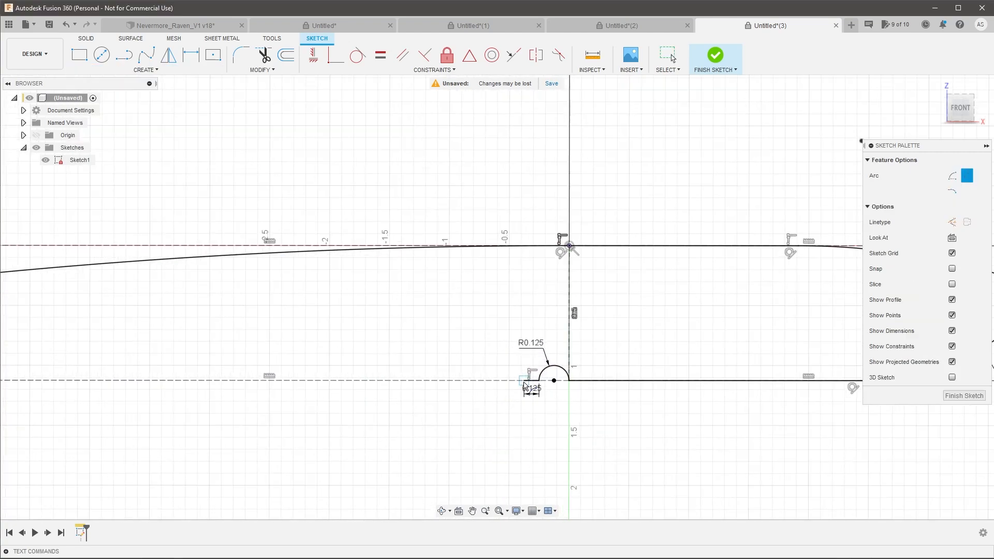
pyautogui.click(524, 384)
pyautogui.click(441, 348)
pyautogui.scroll(2, 496, 332)
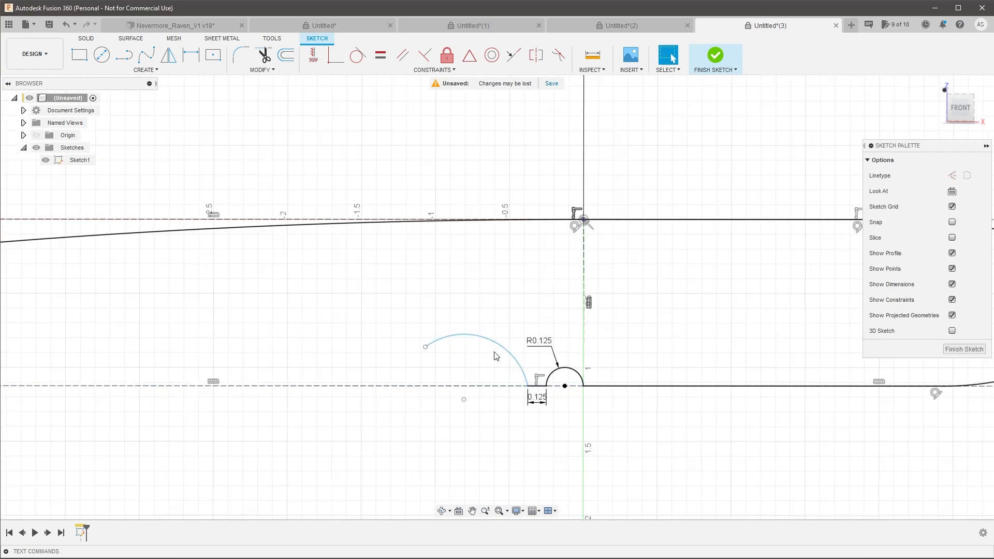
pyautogui.click(502, 338)
pyautogui.moveTo(510, 355); pyautogui.dragTo(522, 373)
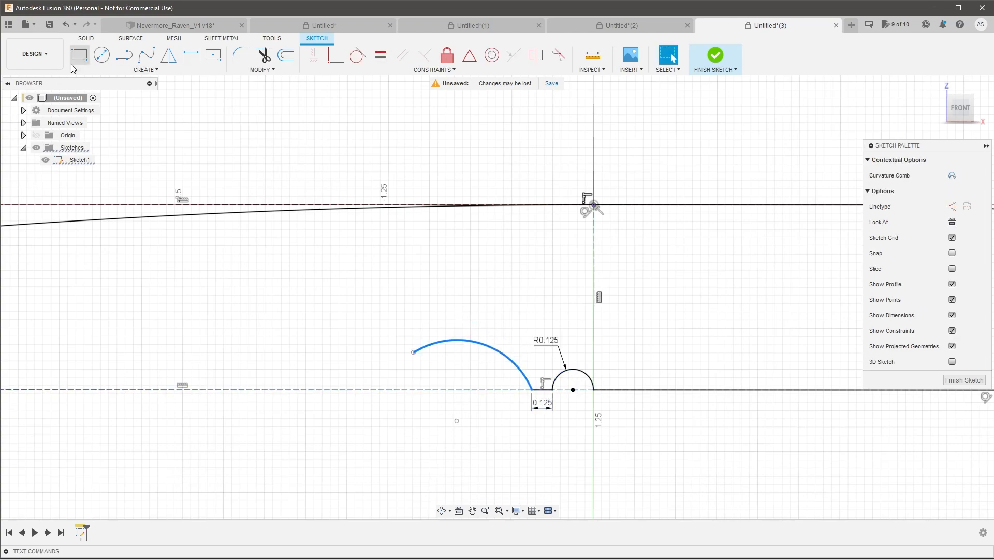
# Draw a vertical construction line from the larger arc's lower end up to the handle's upper construction line.
pyautogui.click(124, 54)
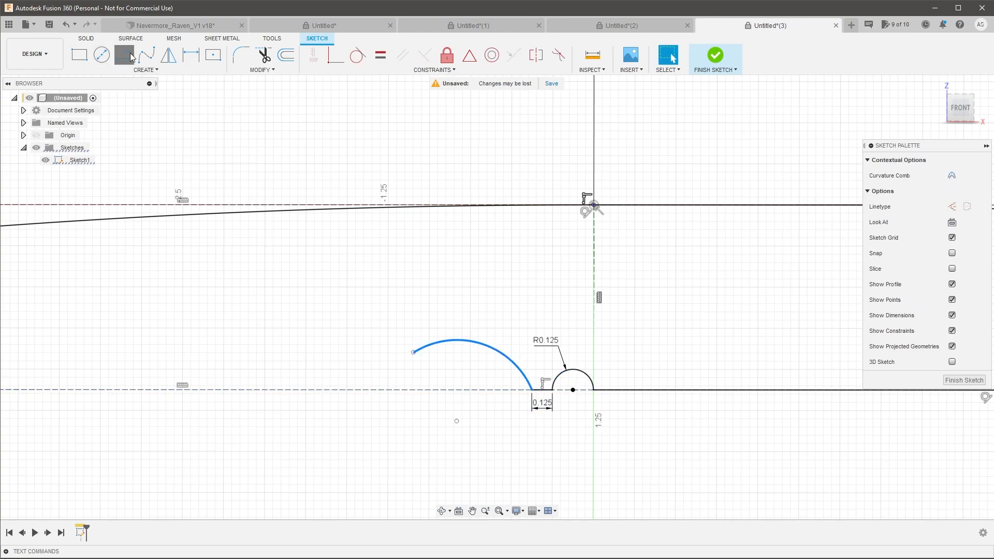
pyautogui.click(532, 391)
pyautogui.press('x')
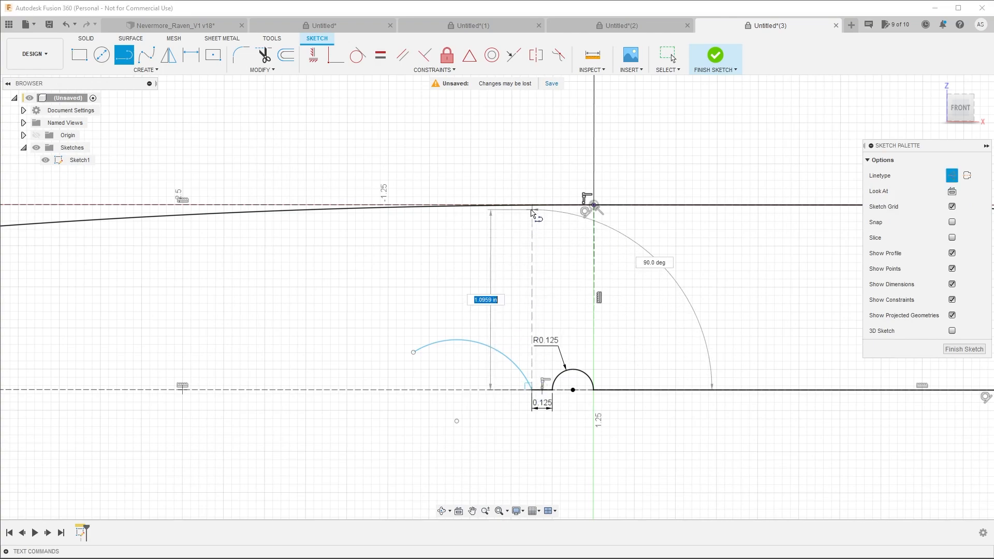
pyautogui.click(533, 211)
pyautogui.press('Escape')
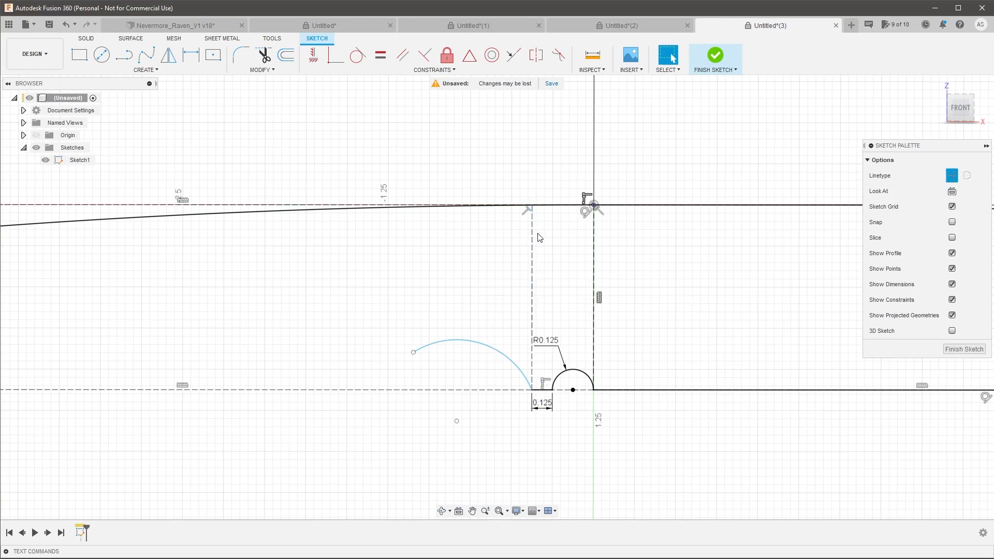
# Make the larger arc tangent to the new vertical construction line.
pyautogui.click(532, 287)
pyautogui.keyDown('shift'); pyautogui.click(514, 362); pyautogui.keyUp('shift')
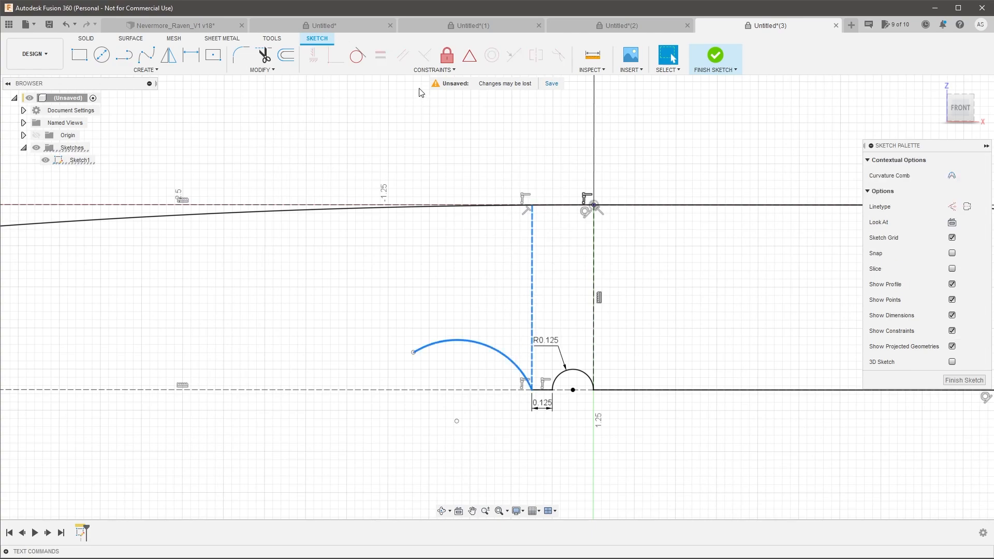
pyautogui.click(357, 55)
pyautogui.scroll(1, 515, 362)
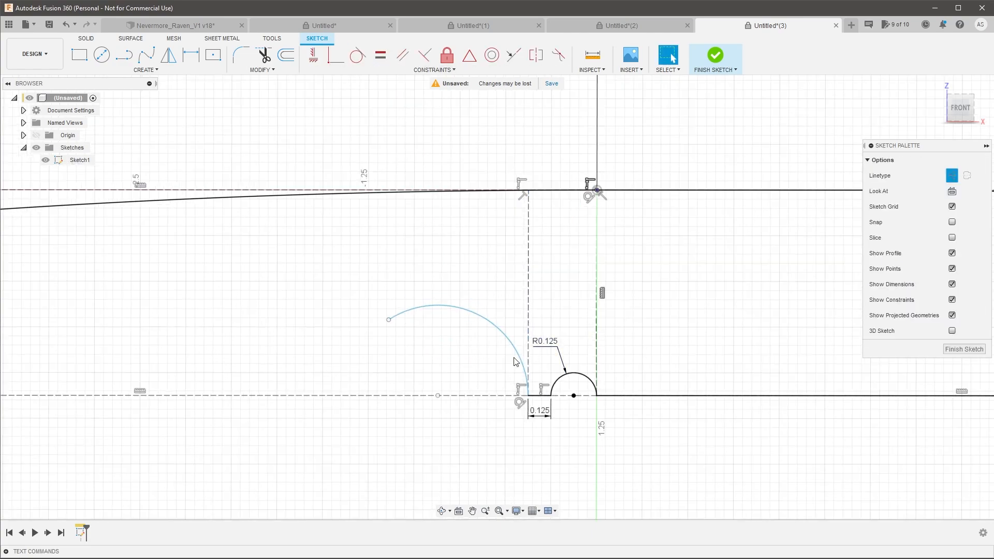
pyautogui.click(520, 395)
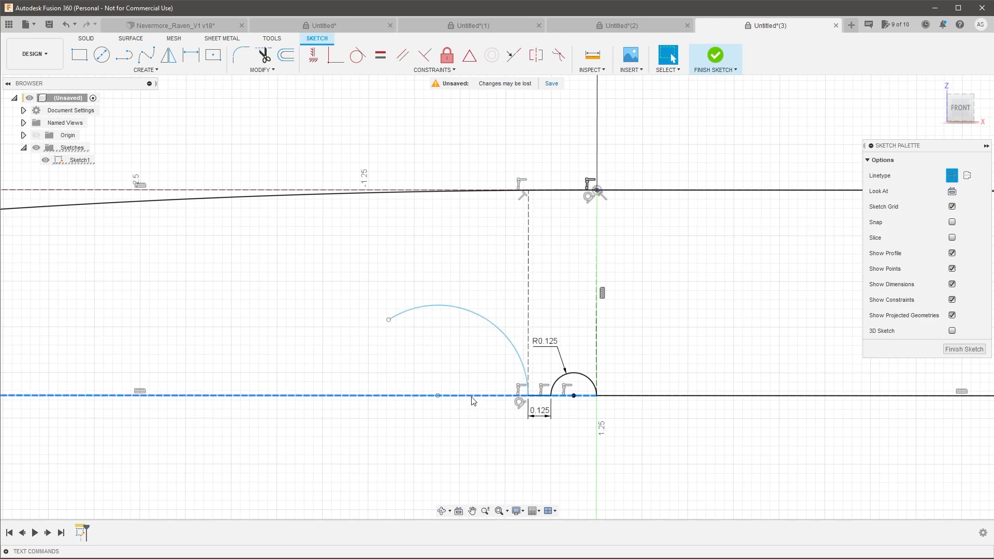
# Set the larger finger-groove arc's radius to 0.625 in and adjust the position of its free end.
pyautogui.click(662, 426)
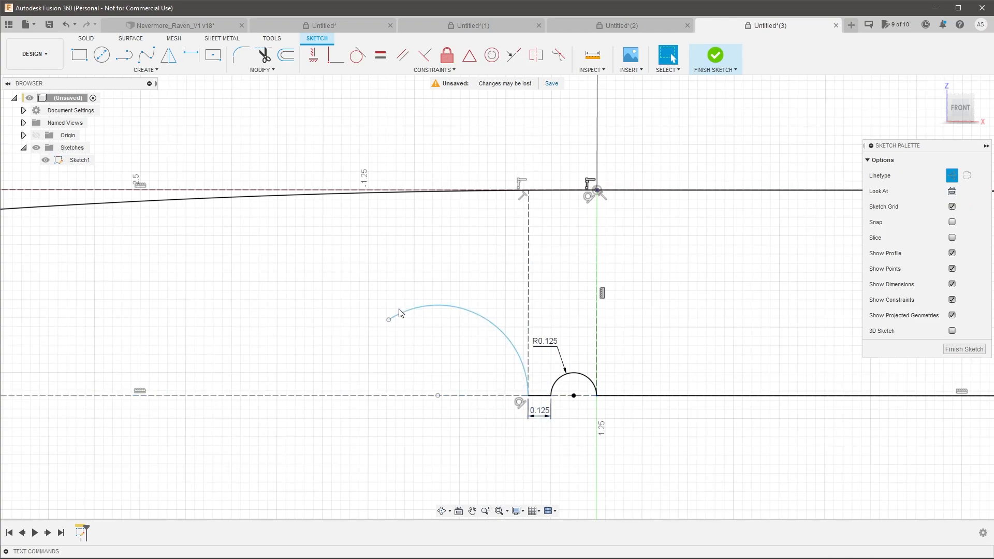
pyautogui.moveTo(389, 322); pyautogui.dragTo(420, 328)
pyautogui.press('d')
pyautogui.click(479, 325)
pyautogui.click(504, 288)
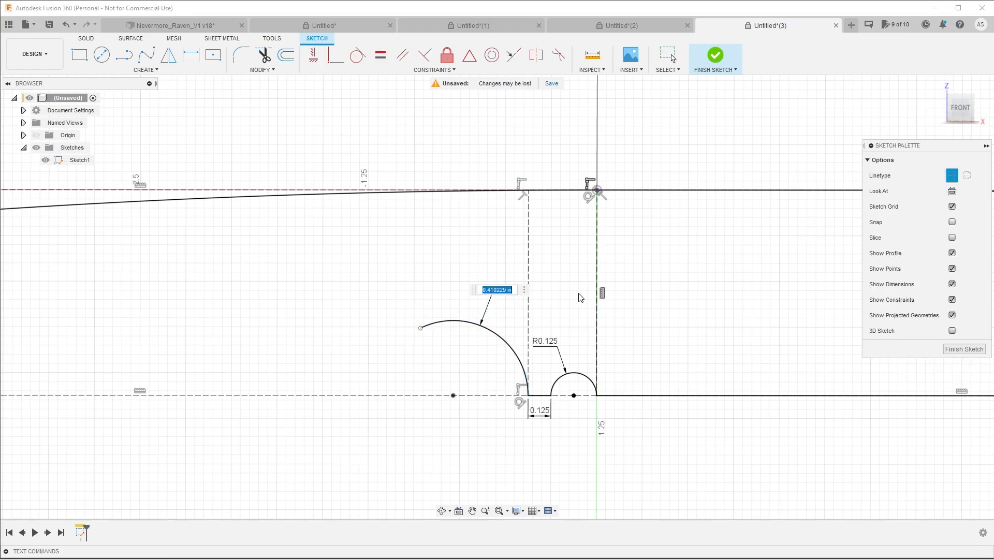
pyautogui.write('.625')
pyautogui.press('Return')
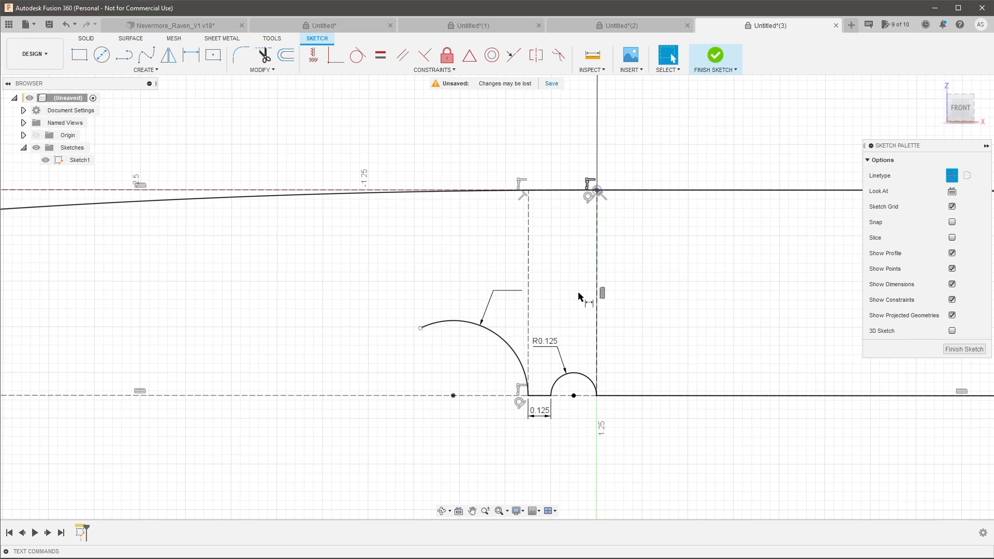
pyautogui.press('Escape')
pyautogui.scroll(-3, 496, 325)
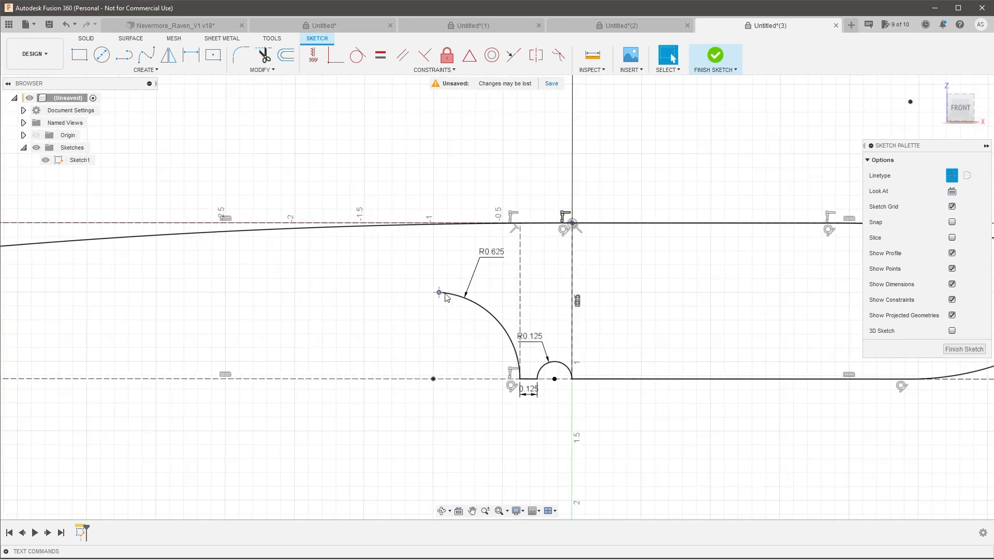
pyautogui.moveTo(446, 297)
pyautogui.mouseDown()
pyautogui.moveTo(458, 305)
pyautogui.moveTo(429, 303)
pyautogui.mouseUp()
pyautogui.scroll(-3, 563, 341)
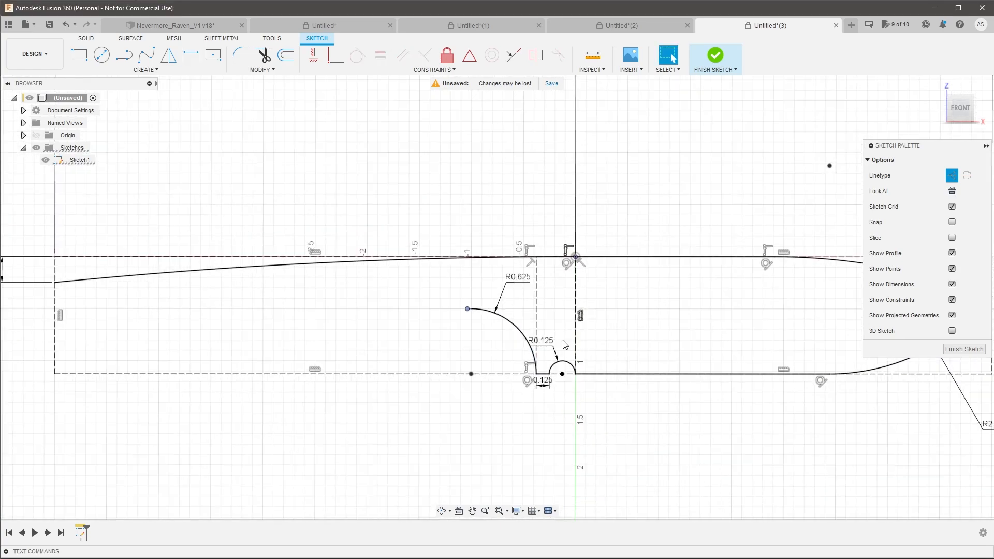
# Remove the groove arc's tangency and the vertical construction line at its end, and pull the arc into a shallower curve.
pyautogui.scroll(3, 465, 307)
pyautogui.scroll(2, 602, 398)
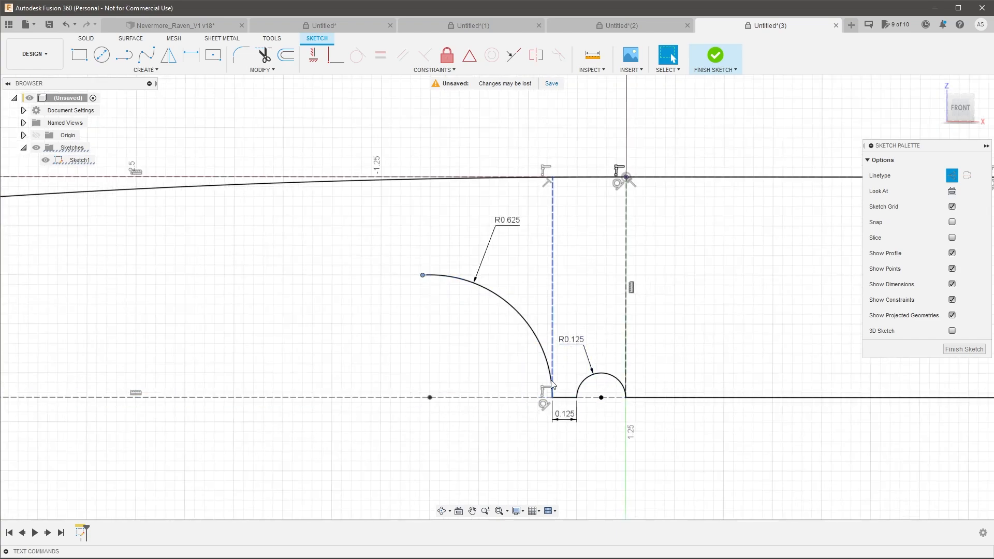
pyautogui.click(549, 373)
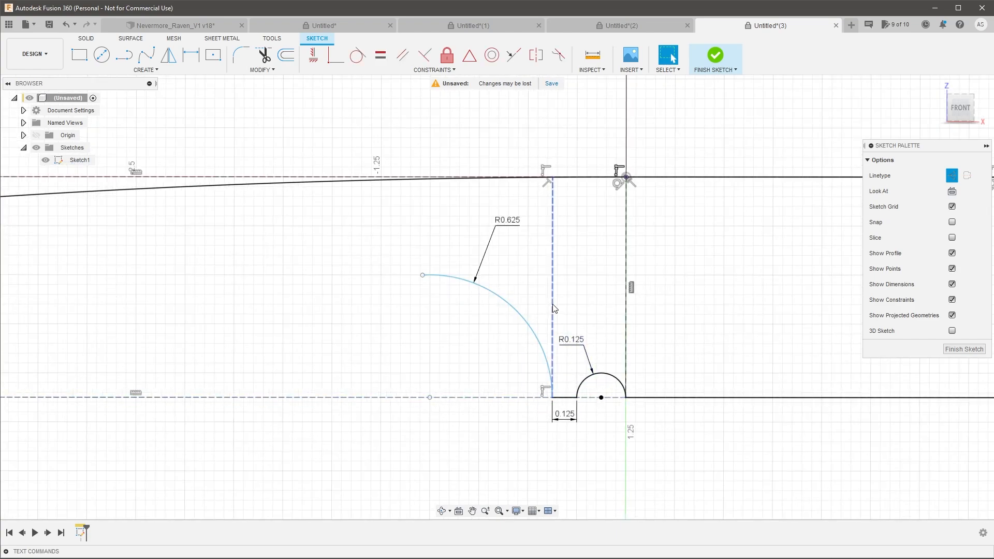
pyautogui.scroll(-2, 553, 311)
pyautogui.scroll(-1, 553, 326)
pyautogui.moveTo(473, 294)
pyautogui.mouseDown()
pyautogui.moveTo(514, 316)
pyautogui.moveTo(496, 338)
pyautogui.mouseUp()
pyautogui.scroll(-2, 629, 339)
pyautogui.scroll(1, 298, 342)
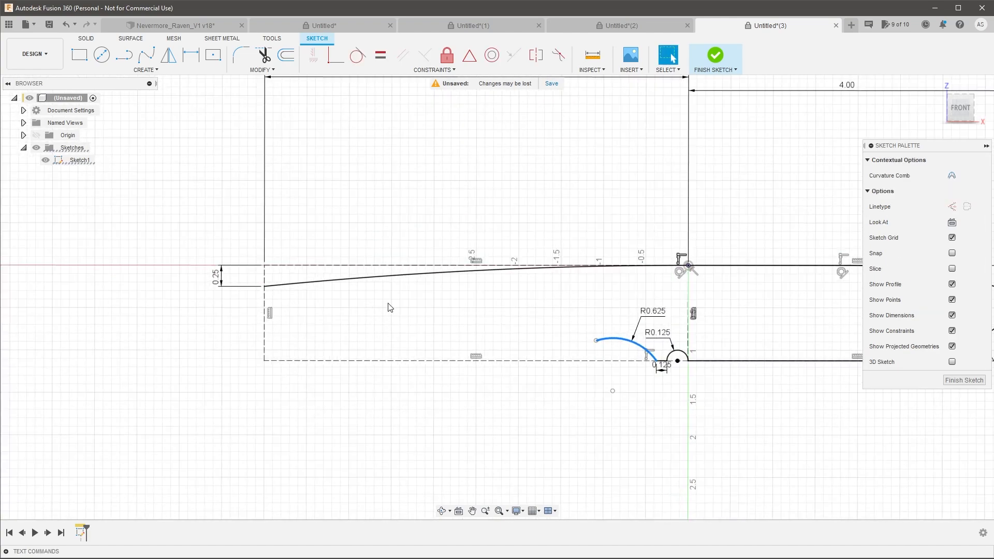
# Draw a long 3-point construction arc from the groove arc's free end to below the butt, and another up to the spine curve's rear end.
pyautogui.click(97, 70)
pyautogui.moveTo(104, 114)
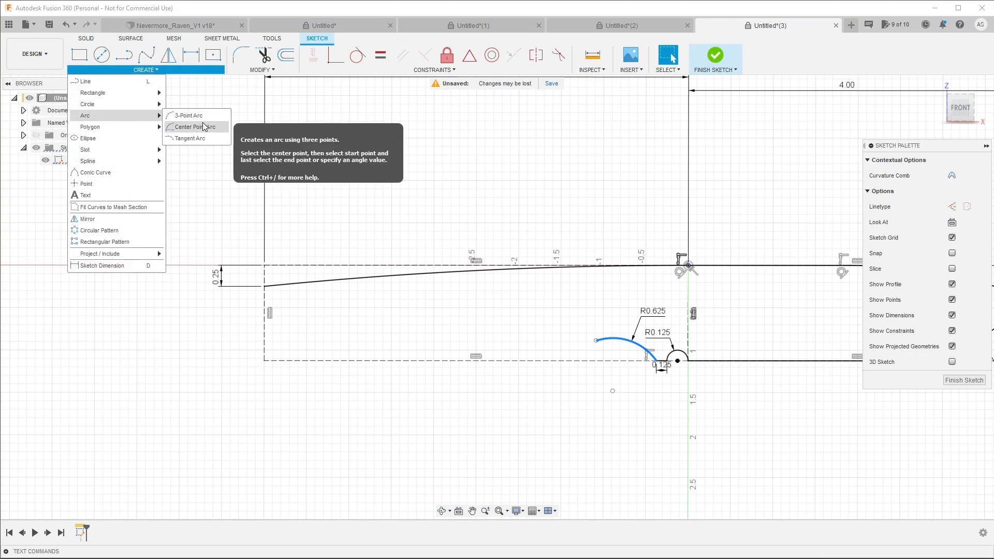
pyautogui.click(191, 116)
pyautogui.click(596, 342)
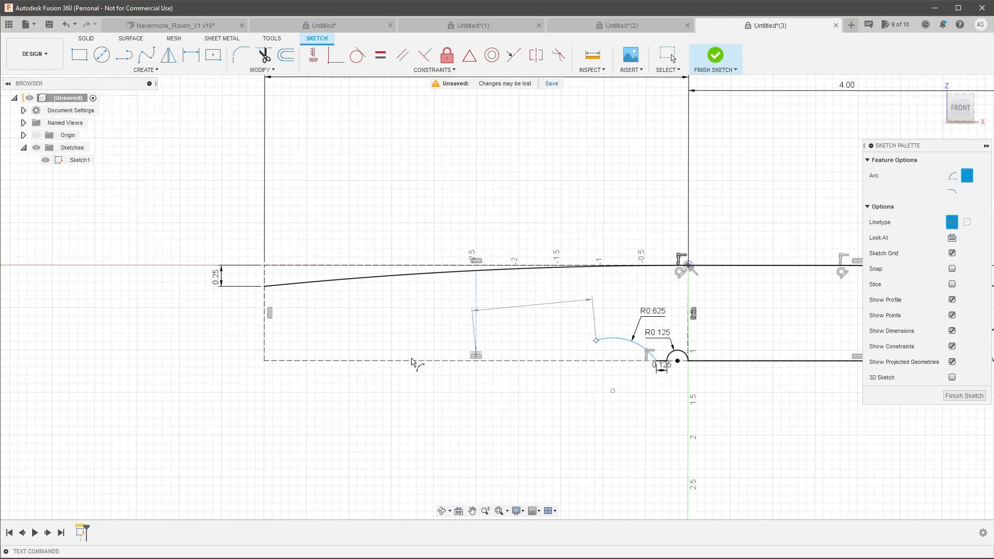
pyautogui.click(294, 382)
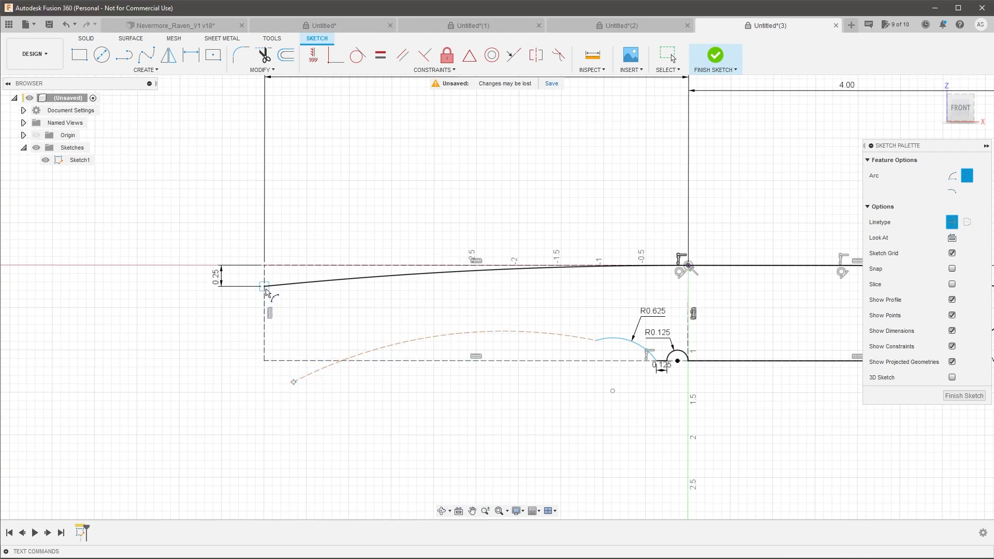
pyautogui.click(265, 303)
pyautogui.press('Escape')
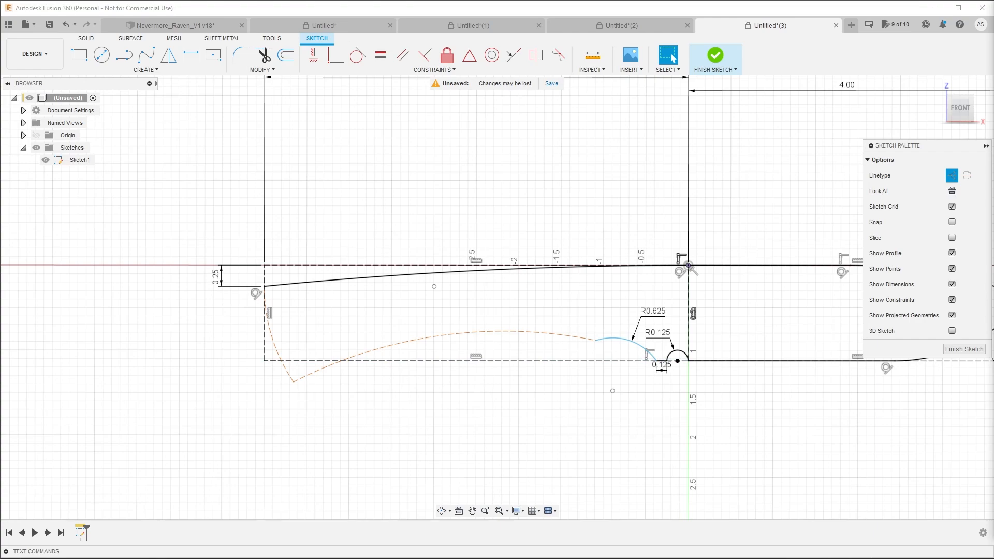
# Dimension the butt arc to a 2 in radius and convert it from construction to regular linetype.
pyautogui.press('d')
pyautogui.click(288, 371)
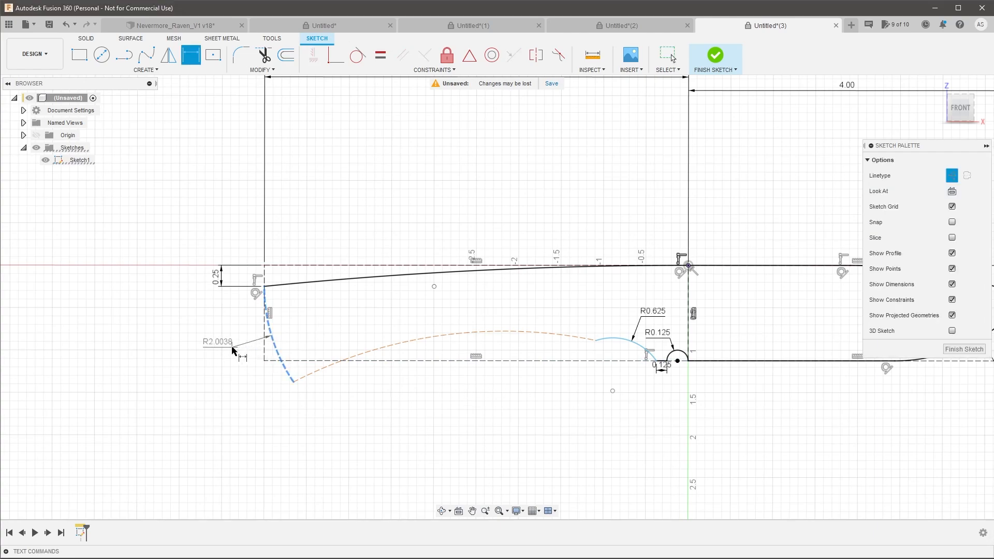
pyautogui.click(225, 352)
pyautogui.press('Return')
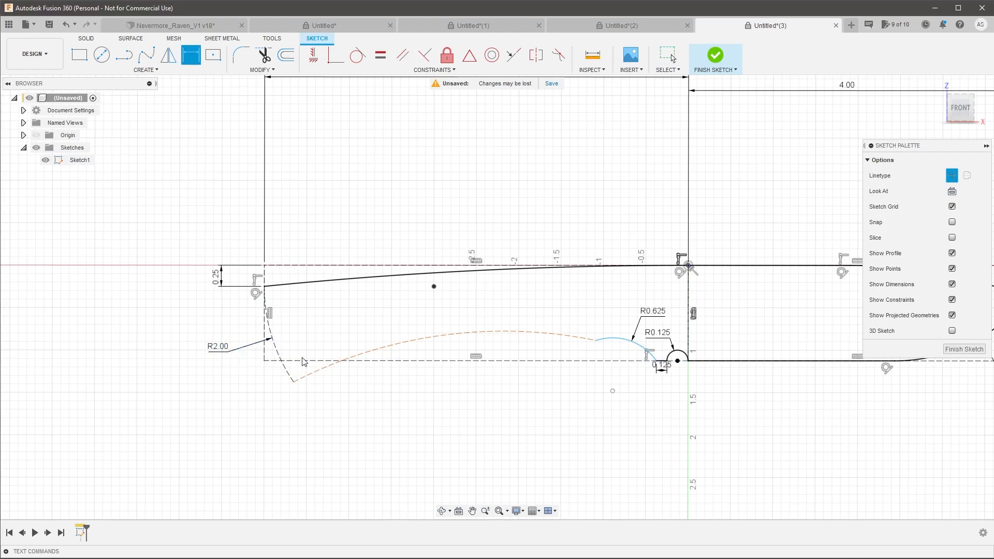
pyautogui.press('Escape')
pyautogui.click(284, 363)
pyautogui.press('x')
pyautogui.click(360, 398)
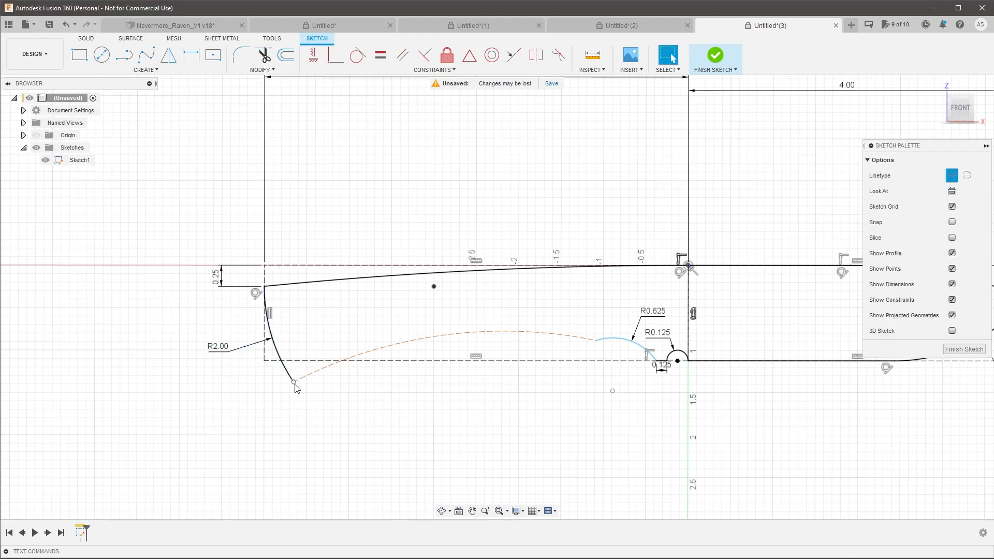
# Dimension the butt arc's lower end 0.25 in below the handle's lower construction line.
pyautogui.moveTo(295, 384)
pyautogui.mouseDown()
pyautogui.moveTo(283, 378)
pyautogui.moveTo(298, 388)
pyautogui.mouseUp()
pyautogui.press('d')
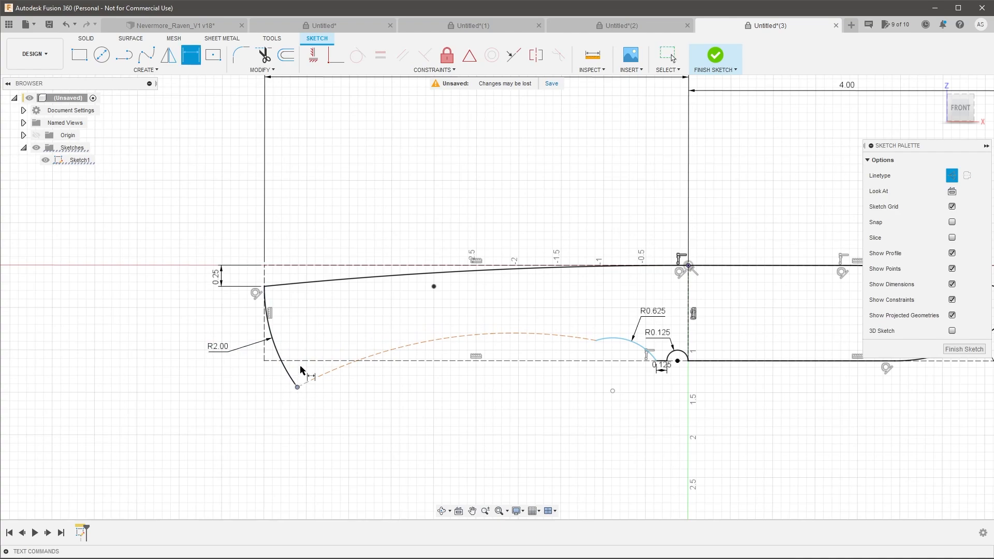
pyautogui.click(298, 387)
pyautogui.click(274, 361)
pyautogui.click(270, 380)
pyautogui.write('.2')
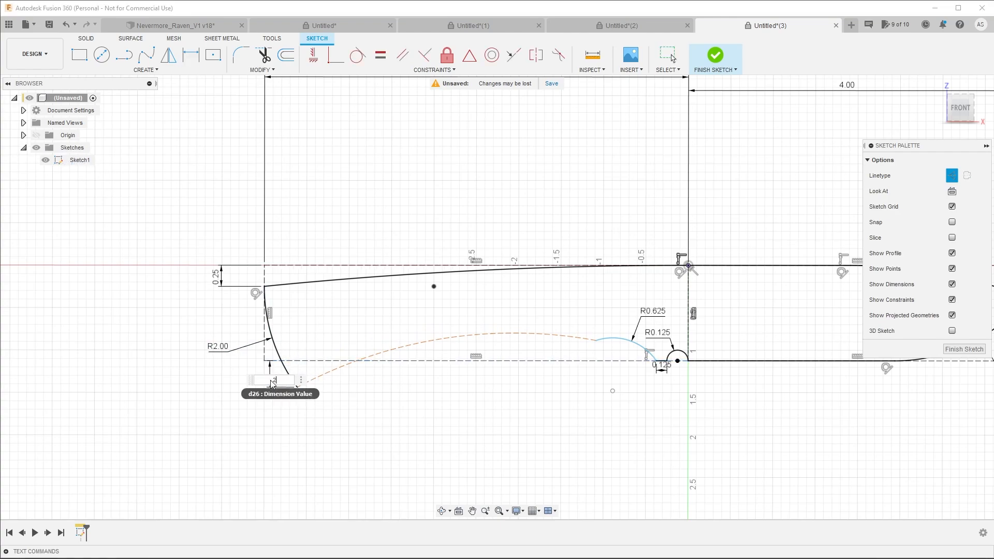
pyautogui.write('5')
pyautogui.press('Return')
# Link the butt's lower offset dimension to the spine drop dimension at the rear of the handle.
pyautogui.click(264, 380)
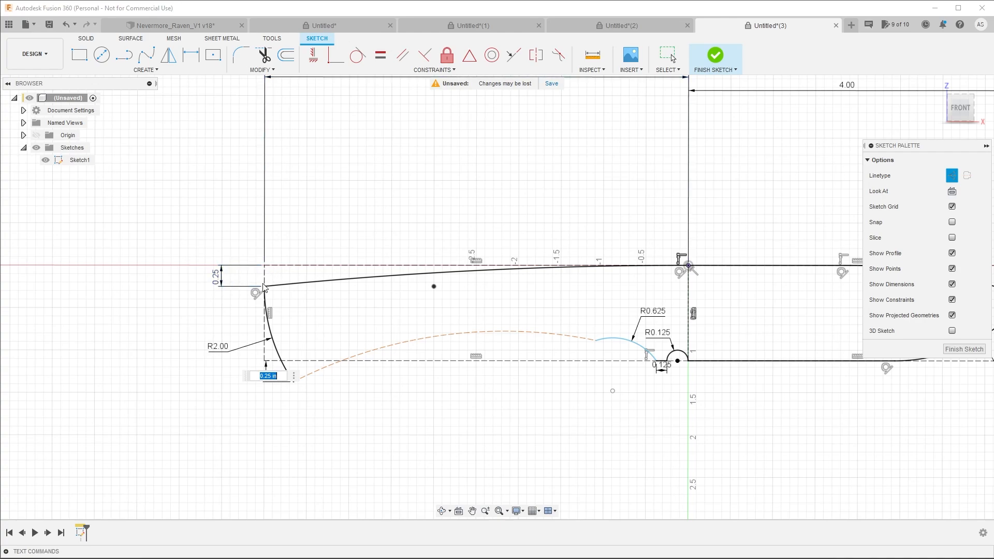
pyautogui.click(222, 281)
pyautogui.press('Return')
# Try a 0.375 in spine drop at the butt, and undo it.
pyautogui.doubleClick(225, 286)
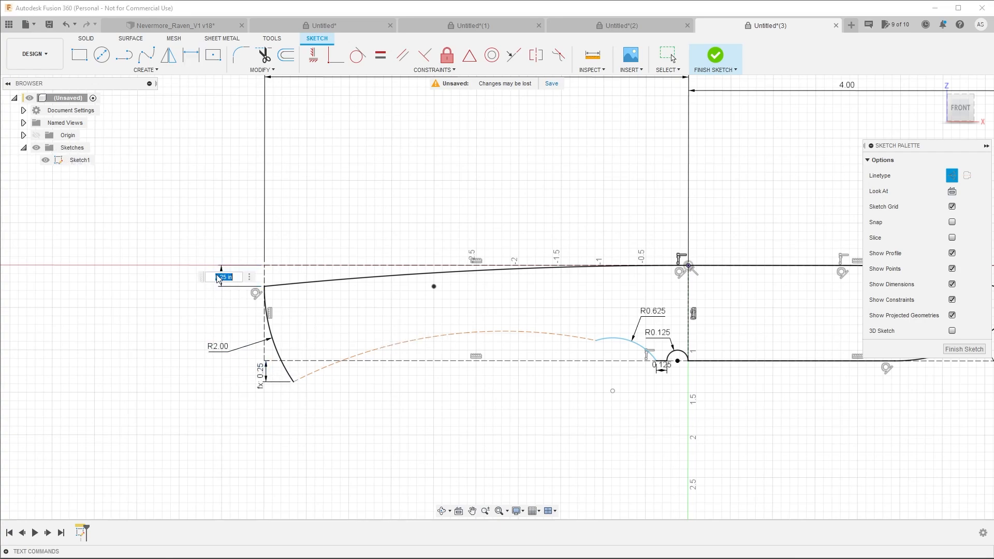
pyautogui.write('.375')
pyautogui.press('Return')
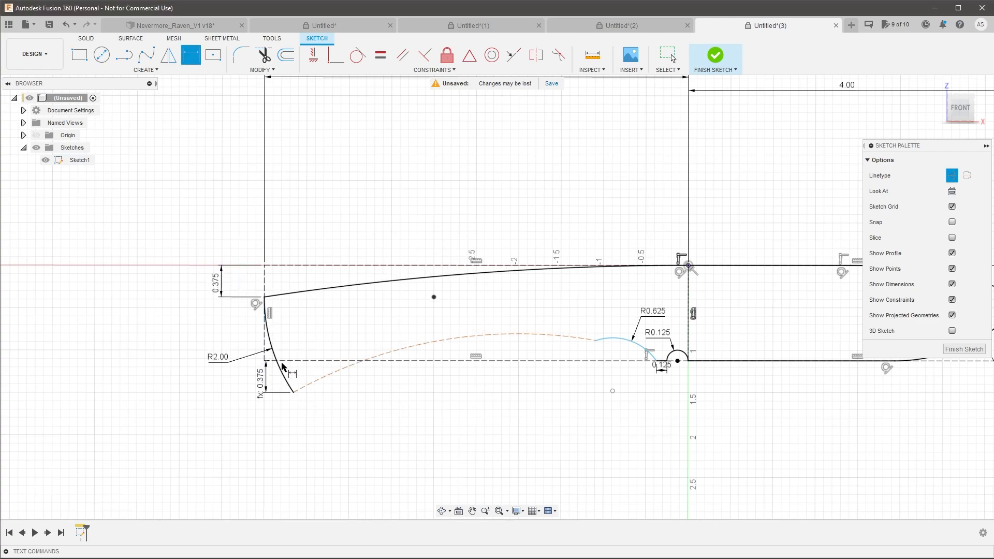
pyautogui.press('Escape')
pyautogui.hotkey('ctrl', 'z')
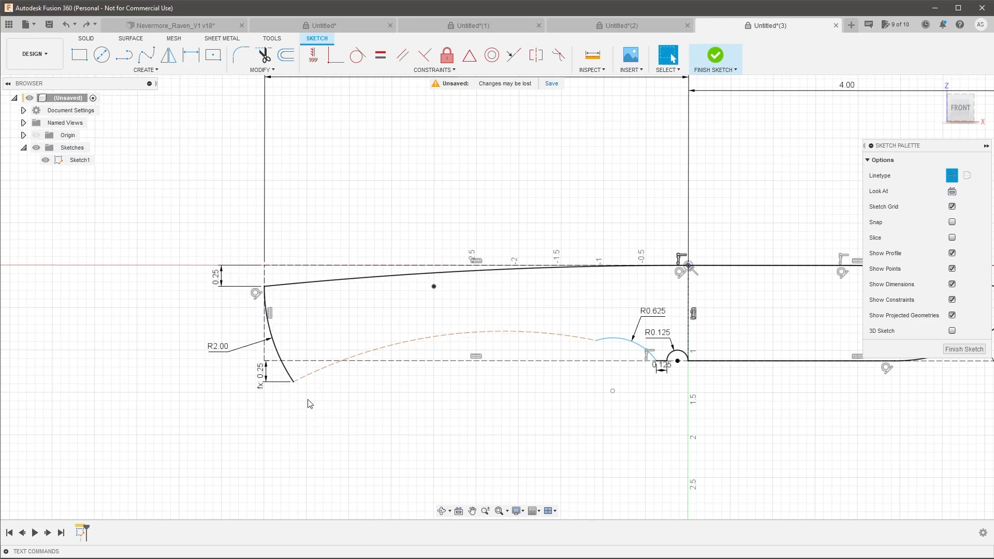
# Dimension the long arc along the handle's underside to a 6 in radius.
pyautogui.scroll(-3, 263, 372)
pyautogui.scroll(4, 362, 348)
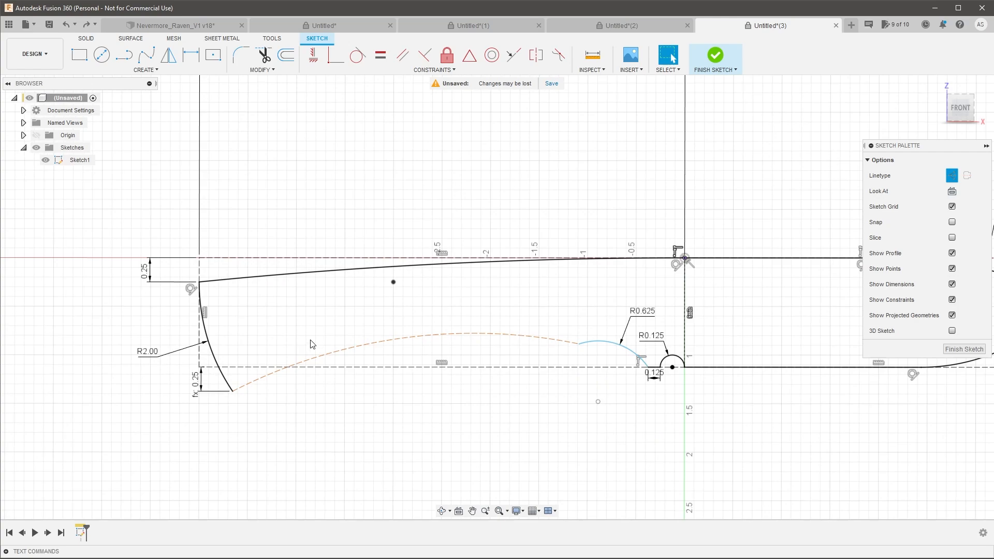
pyautogui.click(321, 358)
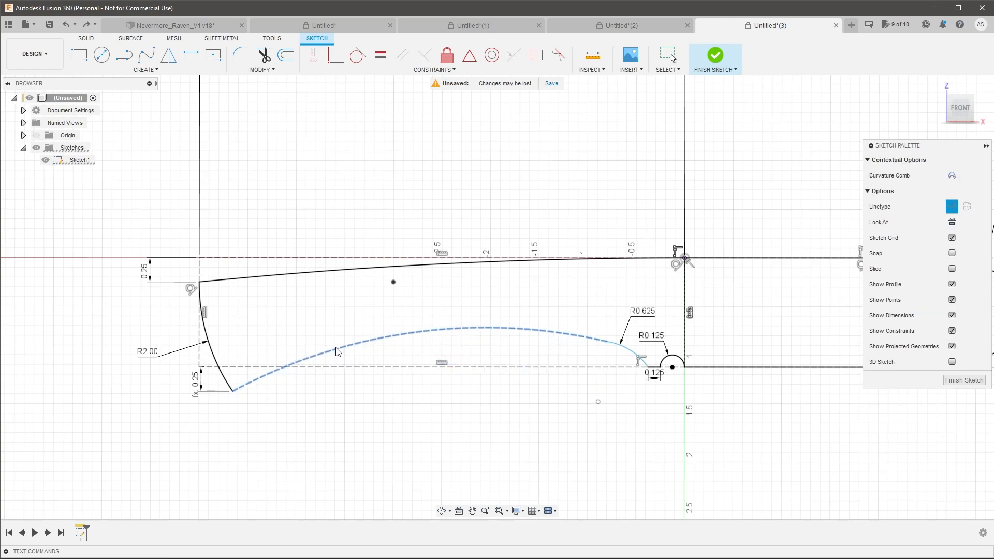
pyautogui.press('d')
pyautogui.click(337, 351)
pyautogui.click(346, 319)
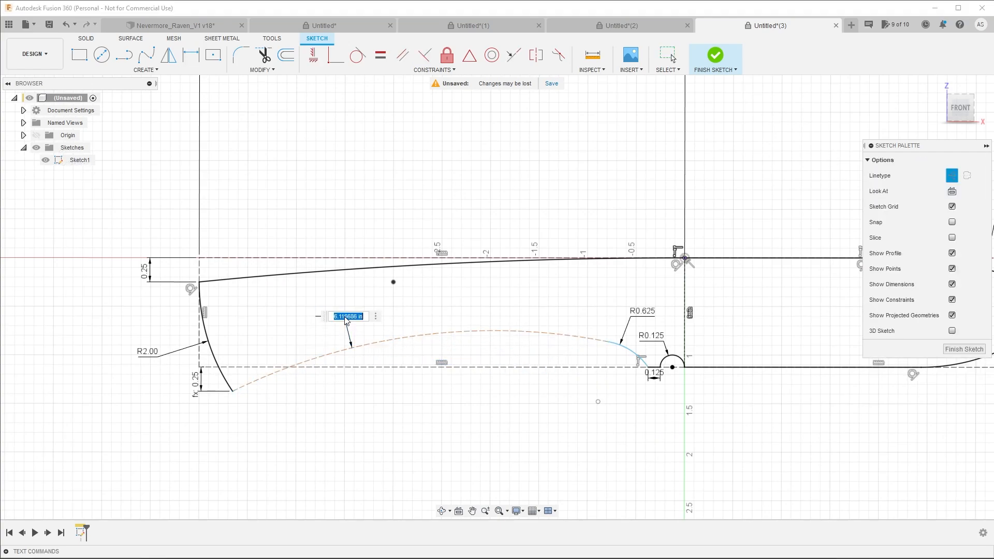
pyautogui.write('6')
pyautogui.press('Return')
pyautogui.press('Escape')
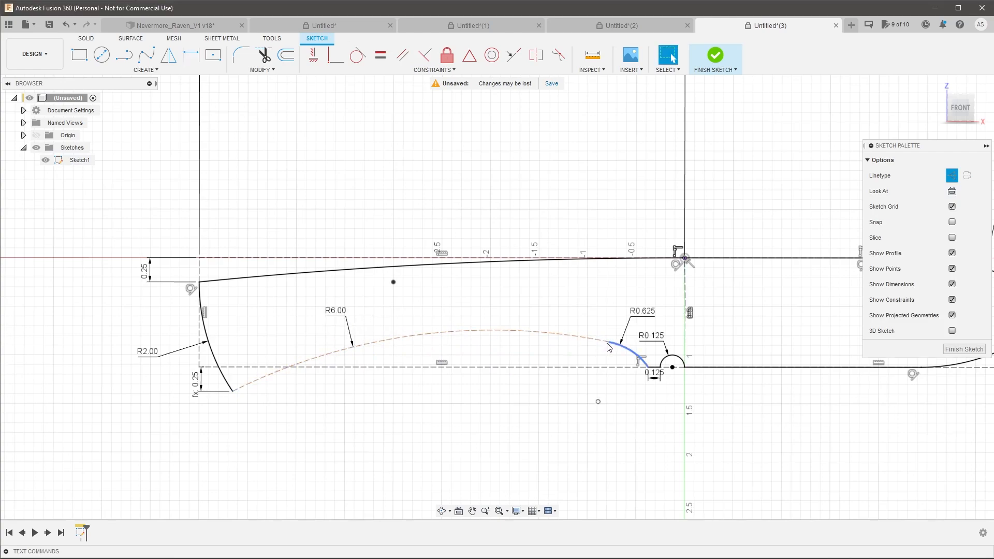
# Move the junction of the 6 in arc and the groove arc rearward, and convert the 6 in arc to regular linetype.
pyautogui.moveTo(604, 345); pyautogui.dragTo(557, 346)
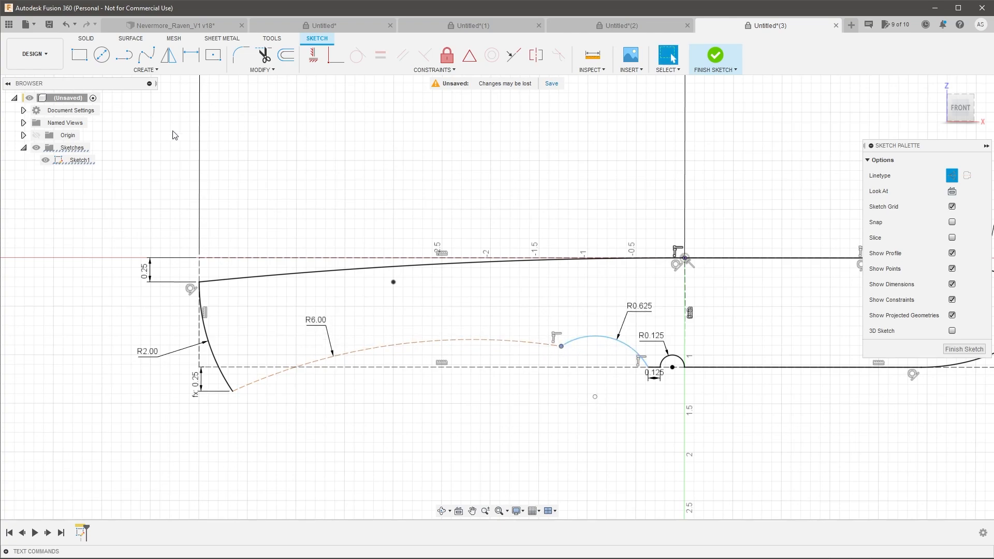
pyautogui.click(145, 69)
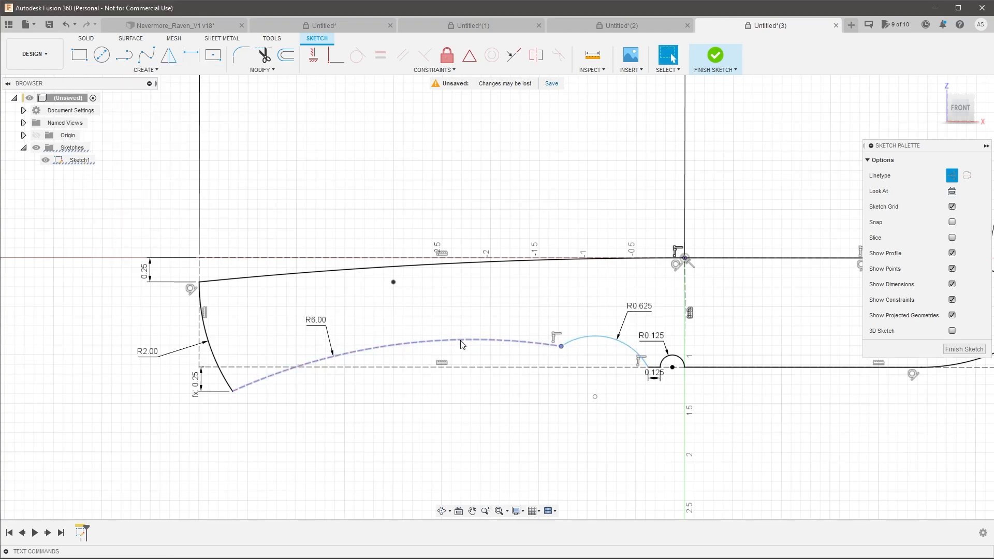
pyautogui.press('x')
pyautogui.click(336, 173)
pyautogui.scroll(-3, 322, 238)
pyautogui.scroll(4, 490, 286)
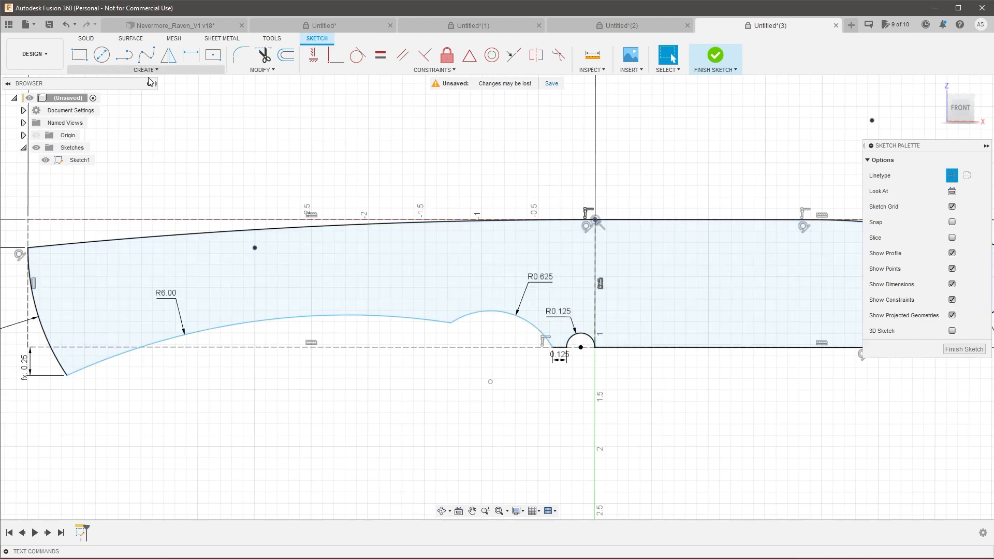
# Draw a shallow 3-point construction arc beneath the finger groove, from the 6 in arc's front end to the short flat's outer end.
pyautogui.click(145, 69)
pyautogui.moveTo(134, 120)
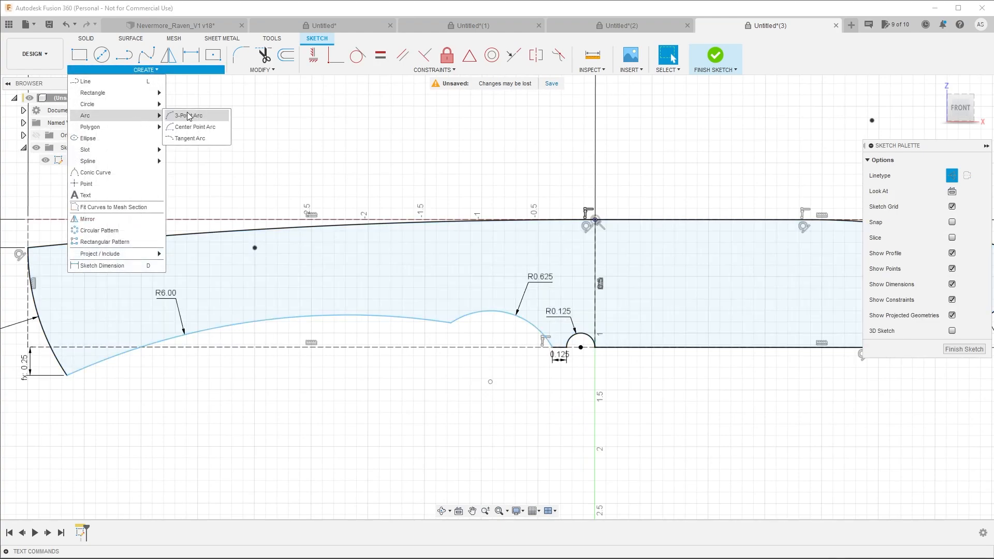
pyautogui.click(189, 116)
pyautogui.click(452, 322)
pyautogui.click(549, 345)
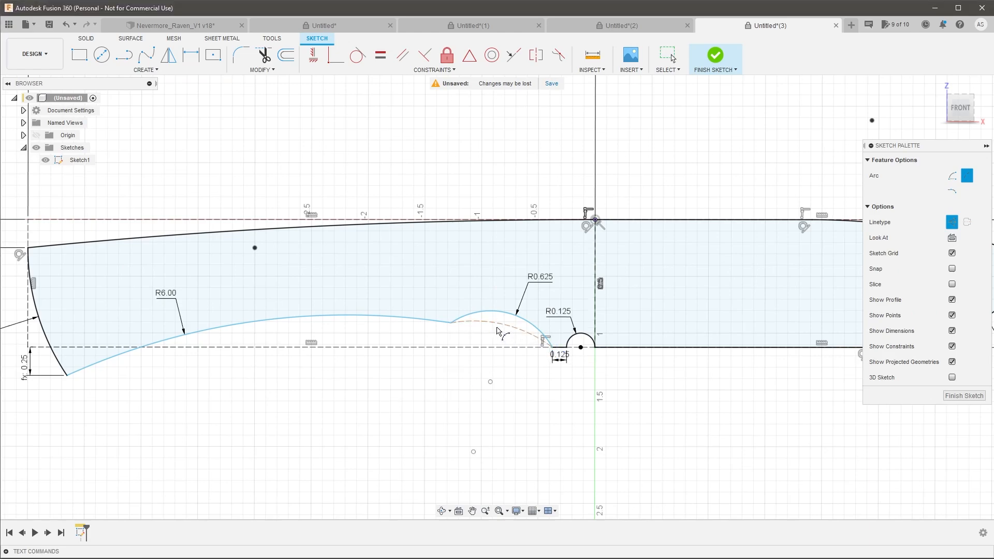
pyautogui.press('Escape')
# Make the new construction arc concentric with the 6 in underside arc.
pyautogui.click(510, 328)
pyautogui.keyDown('shift'); pyautogui.click(446, 323); pyautogui.keyUp('shift')
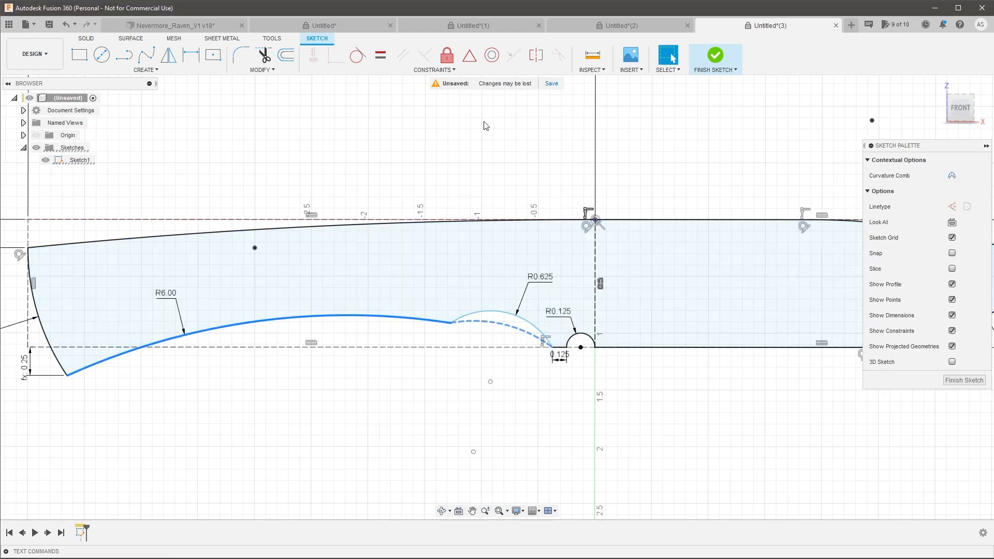
pyautogui.click(492, 56)
pyautogui.press('Escape')
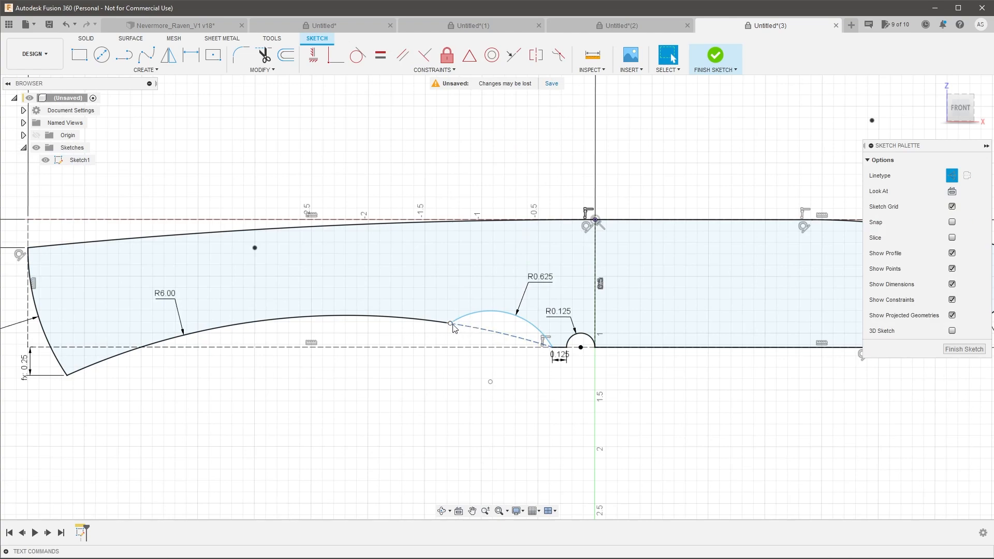
# Slide the junction of the 6 in arc and the finger-groove arc along the underside curve toward the blade for a shallower groove.
pyautogui.moveTo(452, 325); pyautogui.dragTo(415, 318)
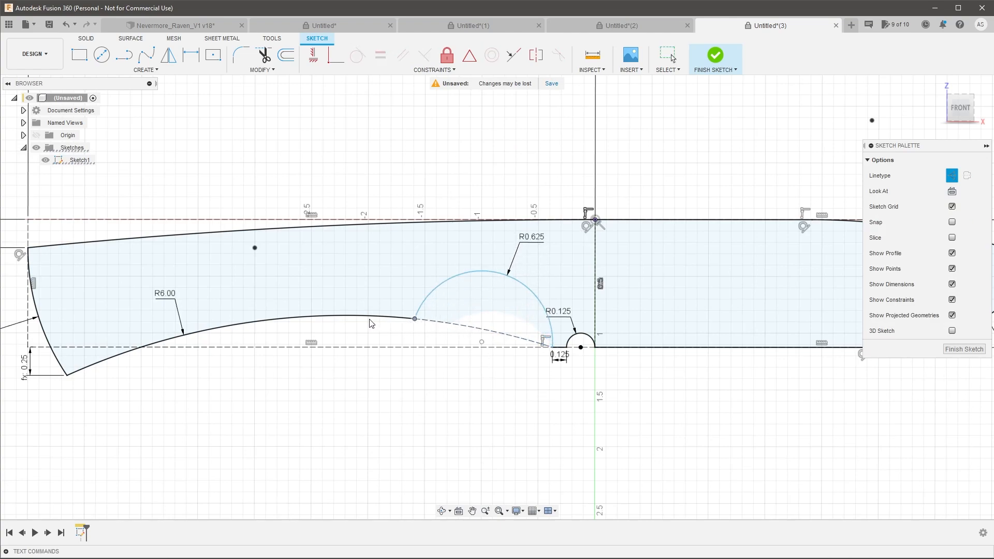
pyautogui.click(421, 321)
pyautogui.moveTo(432, 325); pyautogui.dragTo(470, 330)
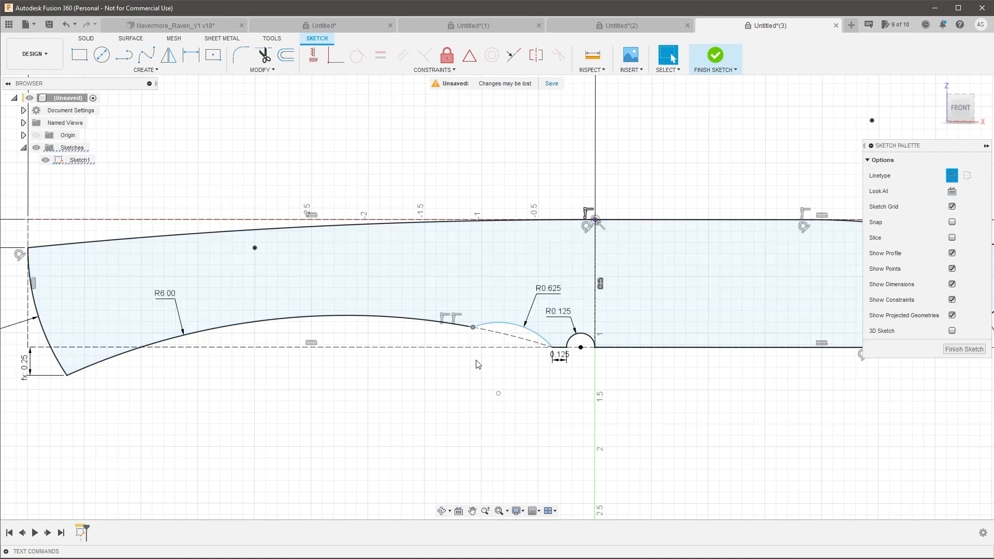
pyautogui.scroll(2, 477, 337)
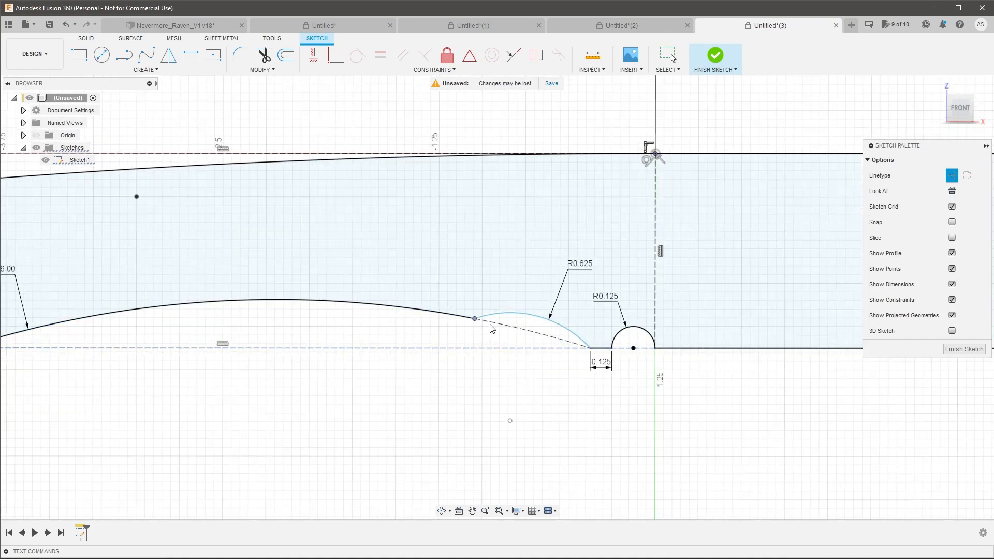
# Nudge the junction of the 6 in arc and finger-groove arc rearward, and dimension its height above the handle's lower reference line at 0.125 in.
pyautogui.moveTo(477, 319)
pyautogui.mouseDown()
pyautogui.moveTo(511, 326)
pyautogui.moveTo(472, 320)
pyautogui.mouseUp()
pyautogui.press('d')
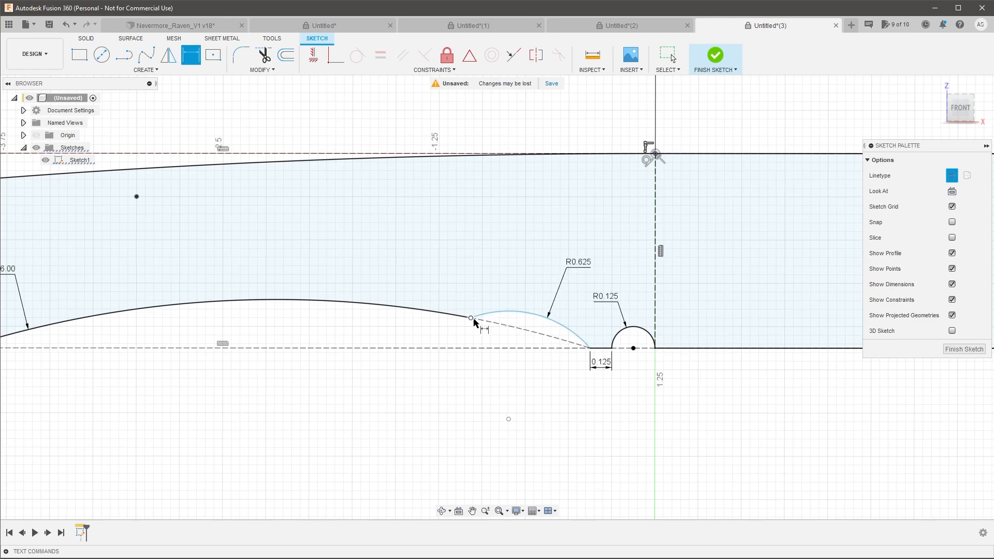
pyautogui.click(473, 319)
pyautogui.click(475, 347)
pyautogui.click(473, 331)
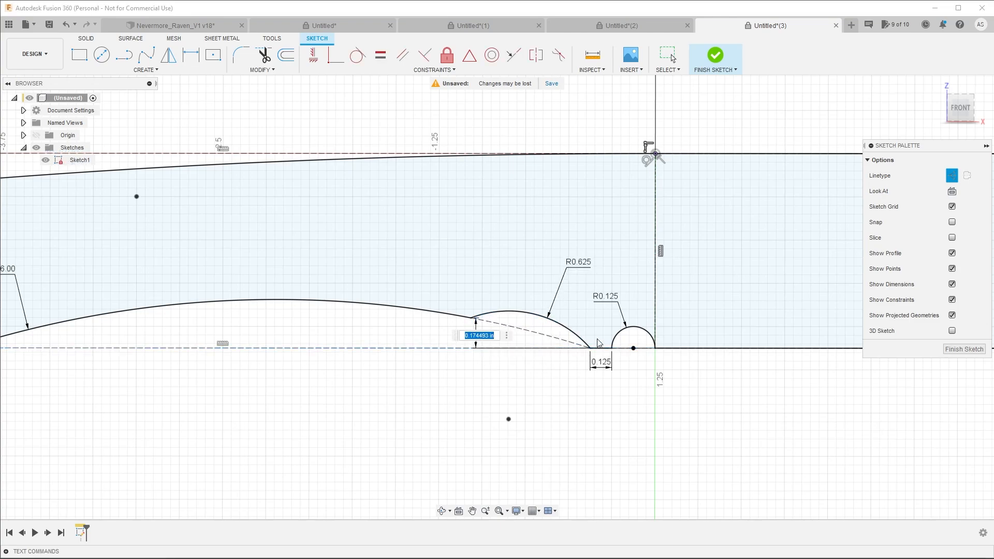
pyautogui.write('.125')
pyautogui.press('Return')
pyautogui.scroll(-4, 470, 306)
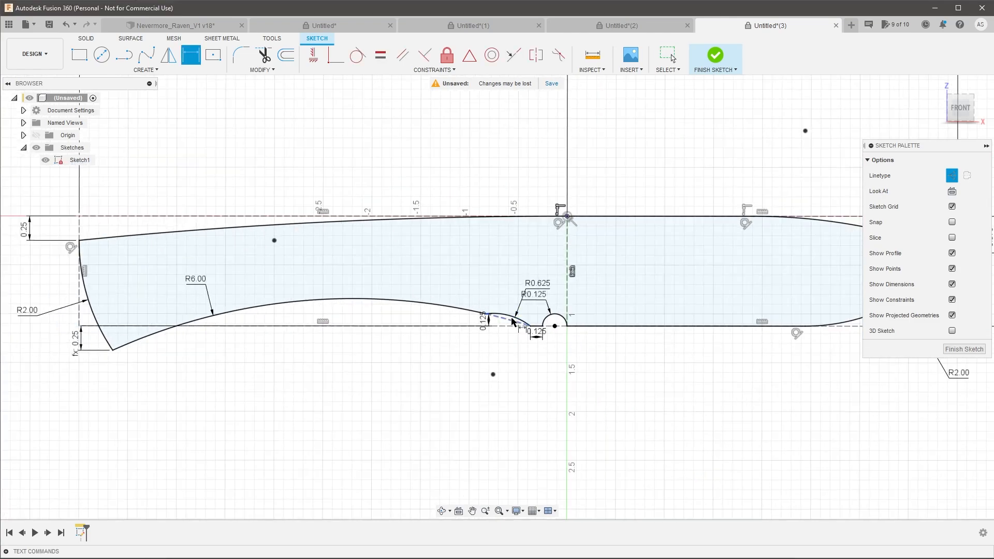
pyautogui.scroll(3, 513, 322)
pyautogui.scroll(-4, 534, 336)
pyautogui.scroll(3, 497, 323)
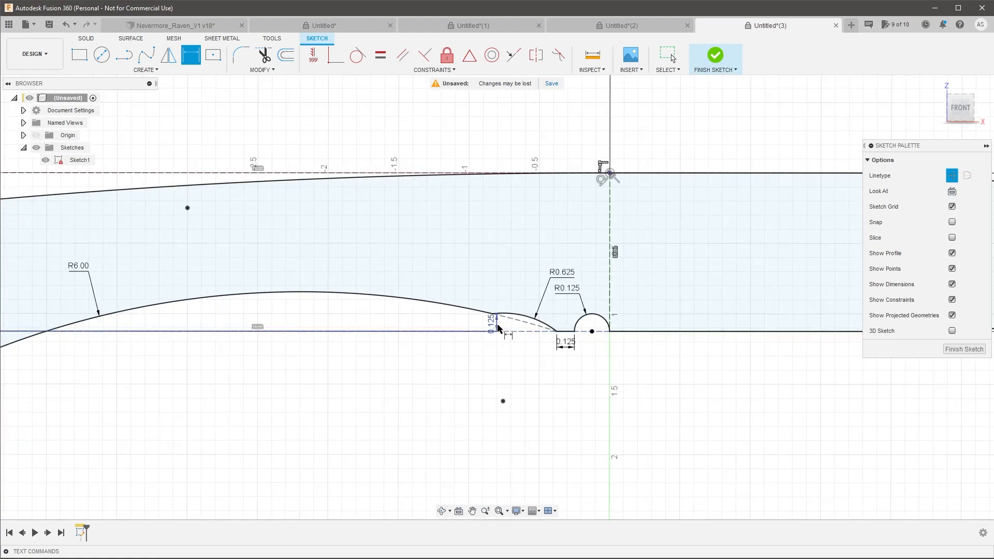
# Try a height of 0.25 in for the groove junction, and delete that height dimension.
pyautogui.doubleClick(498, 324)
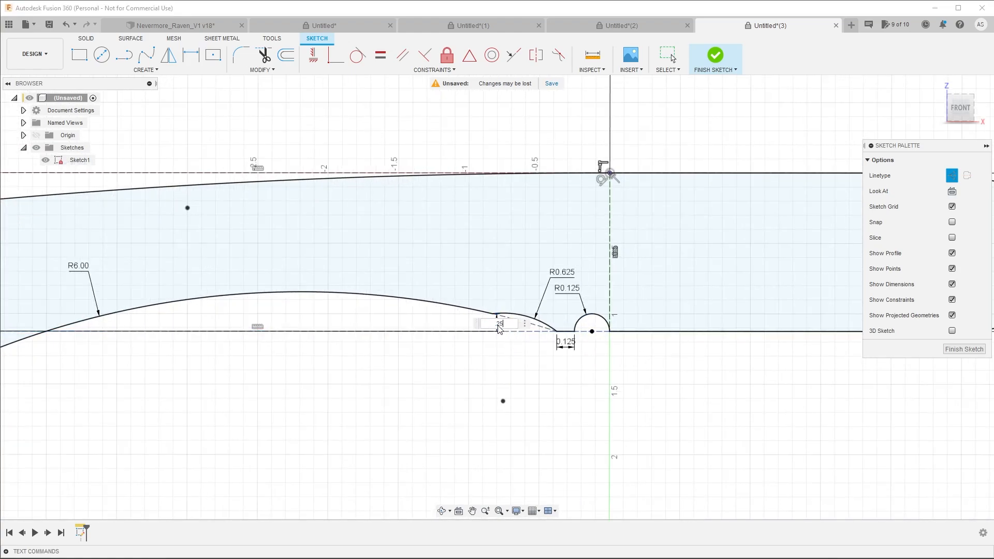
pyautogui.write('.25')
pyautogui.press('Return')
pyautogui.press('Escape')
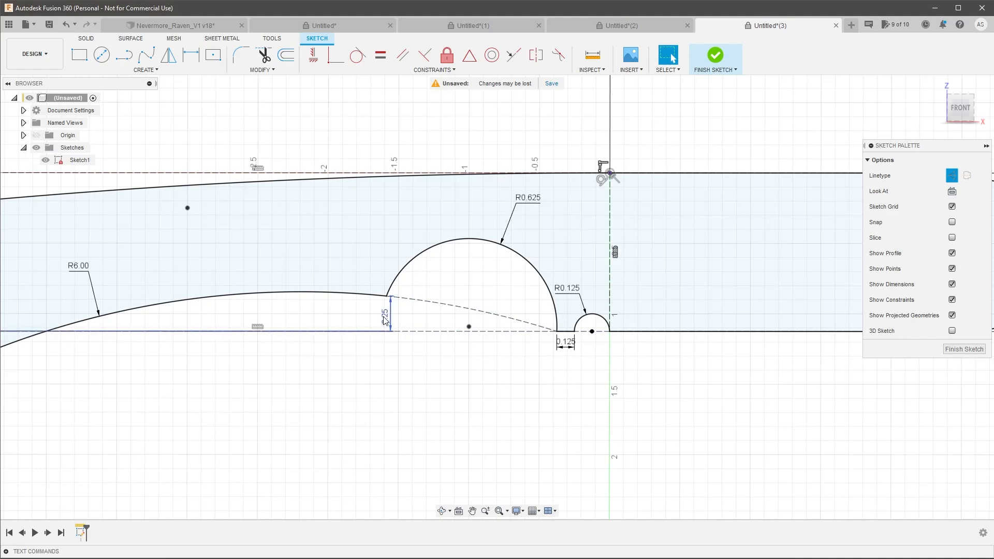
pyautogui.click(385, 317)
pyautogui.press('Delete')
# Slide the groove junction toward the blade and dimension its height above the handle's lower reference line at 0.2125 in.
pyautogui.moveTo(387, 296); pyautogui.dragTo(420, 300)
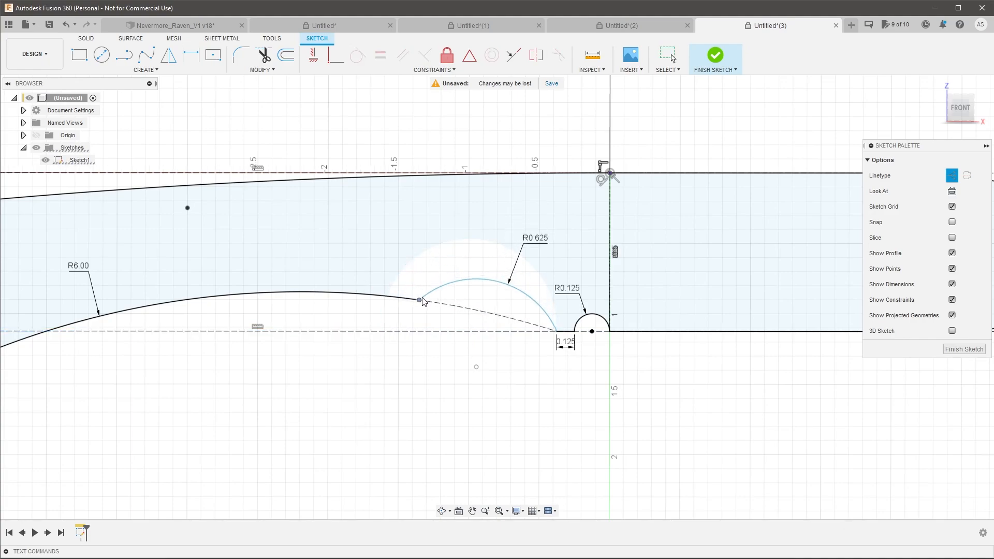
pyautogui.scroll(-3, 503, 310)
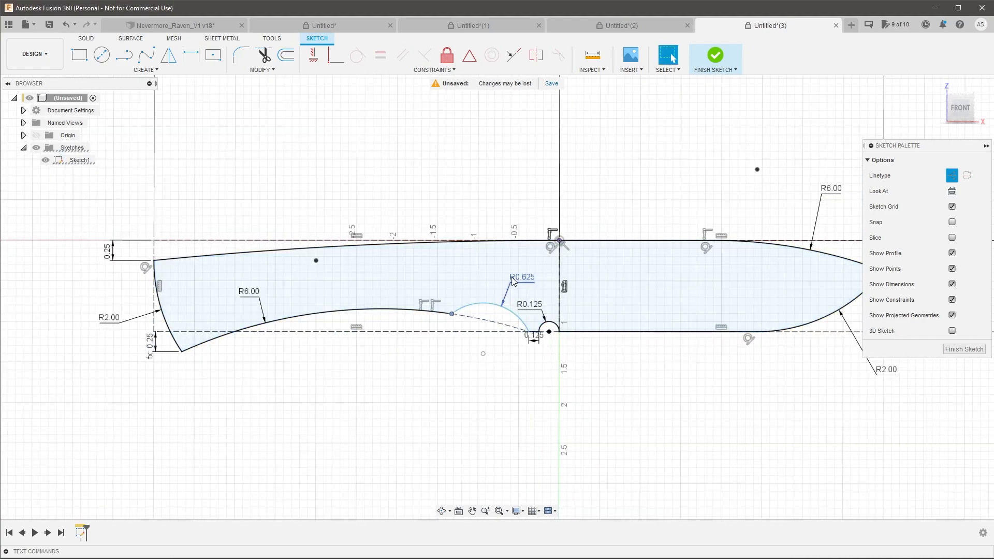
pyautogui.scroll(3, 477, 297)
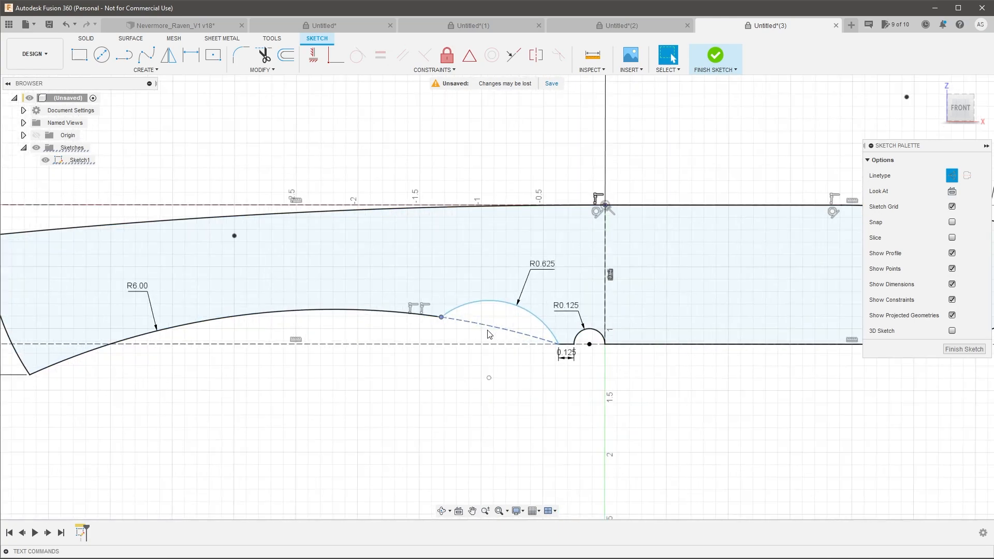
pyautogui.press('d')
pyautogui.click(446, 344)
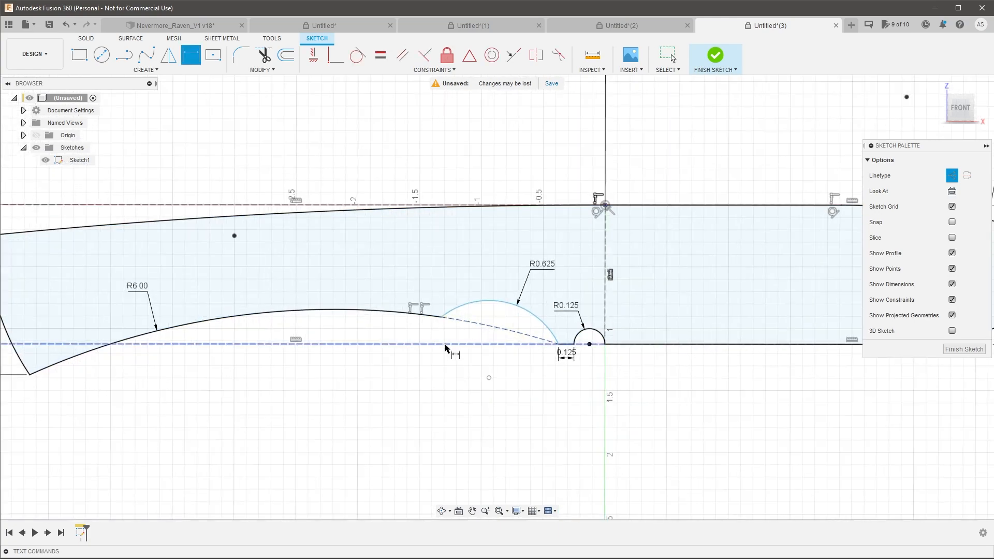
pyautogui.click(442, 317)
pyautogui.click(443, 338)
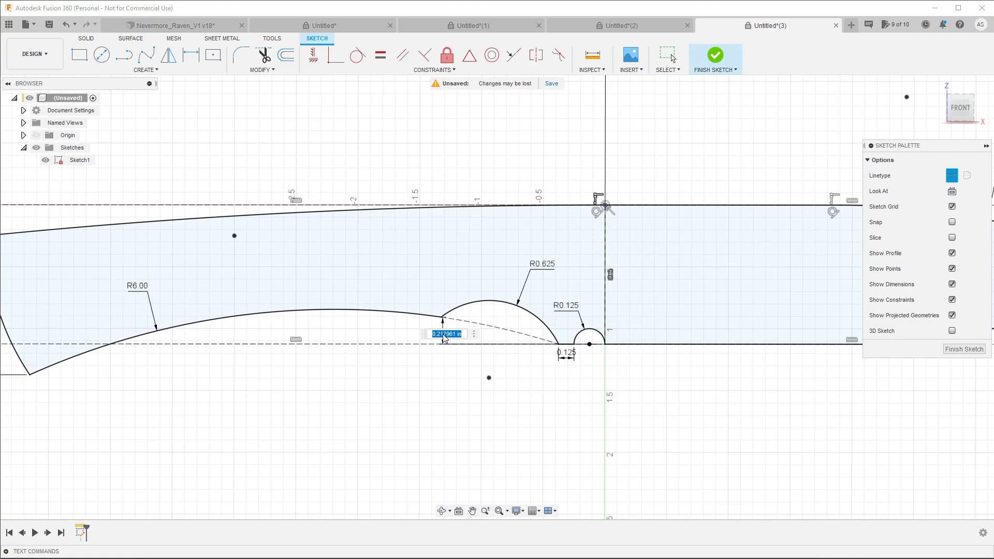
pyautogui.press('BackSpace')
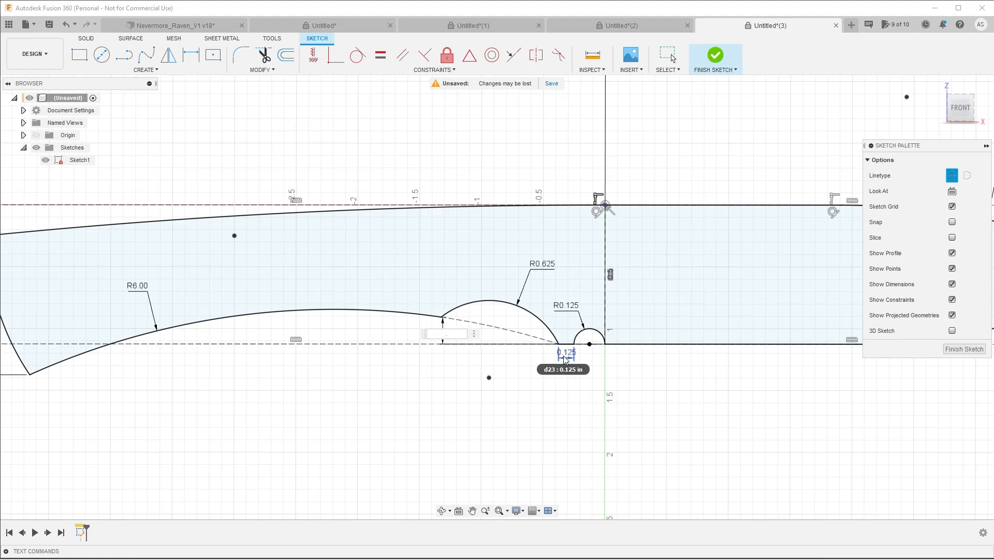
pyautogui.press('Return')
pyautogui.press('Escape')
pyautogui.scroll(-3, 468, 275)
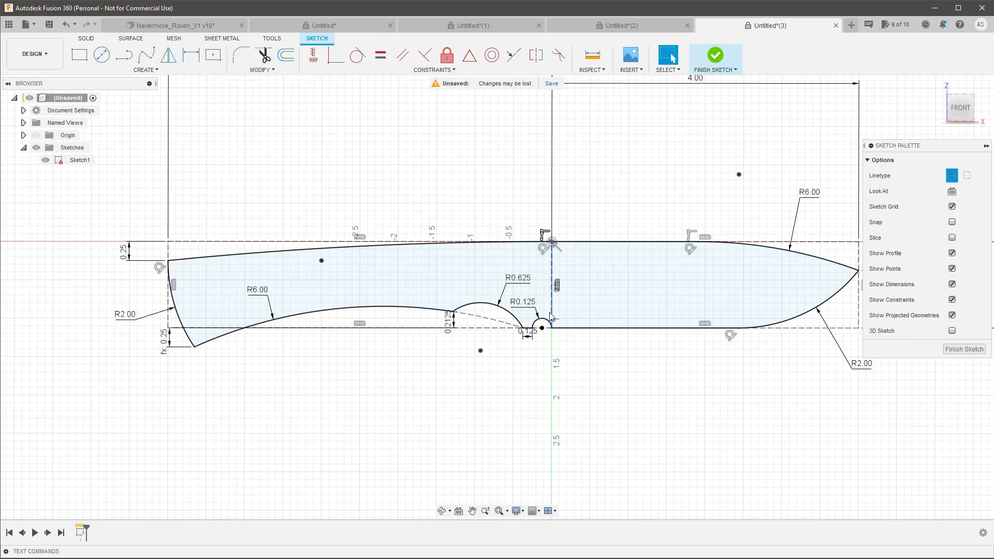
# Re-enter 6 in as the radius of the handle's underside arc.
pyautogui.scroll(2, 569, 264)
pyautogui.scroll(-2, 352, 301)
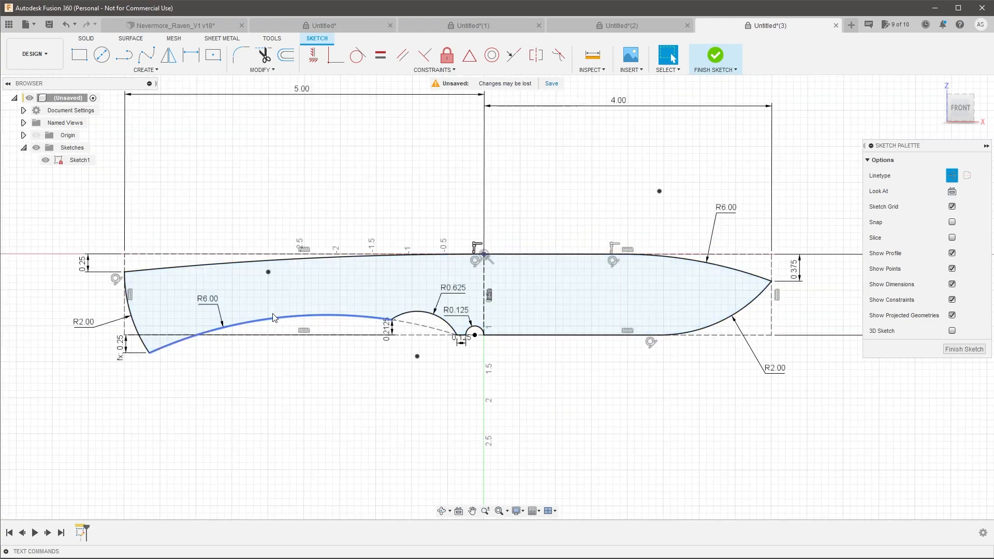
pyautogui.doubleClick(210, 303)
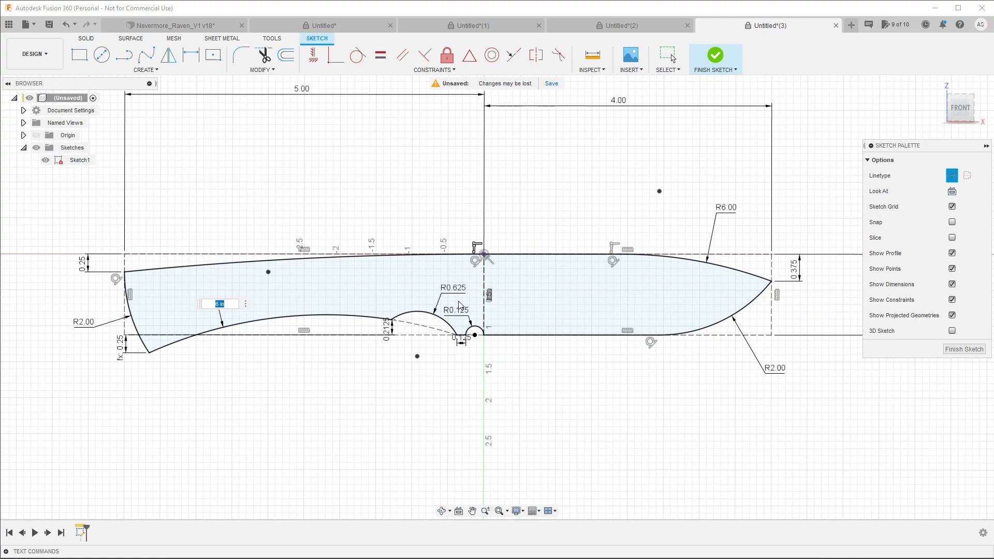
pyautogui.press('Escape')
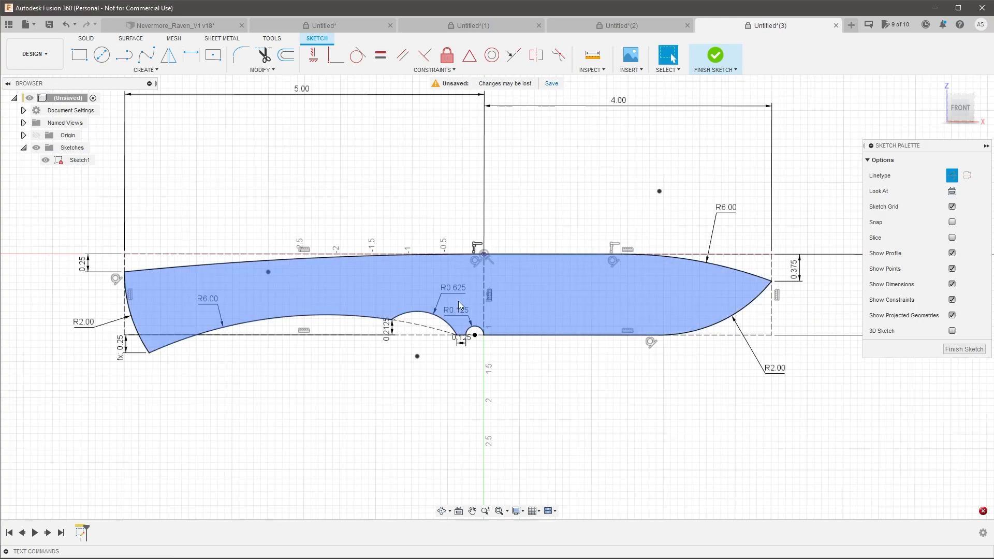
pyautogui.doubleClick(218, 303)
pyautogui.write('6')
pyautogui.press('Return')
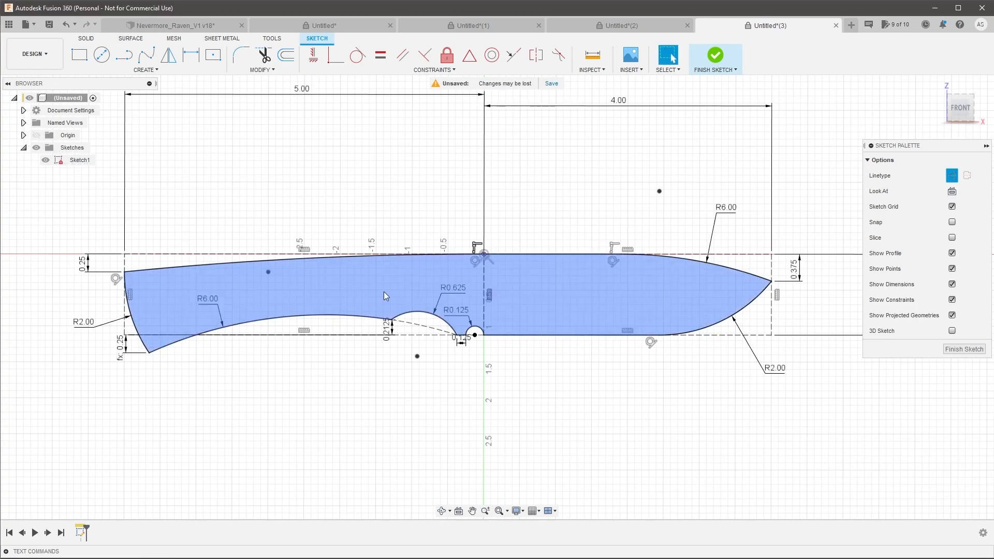
pyautogui.scroll(1, 411, 307)
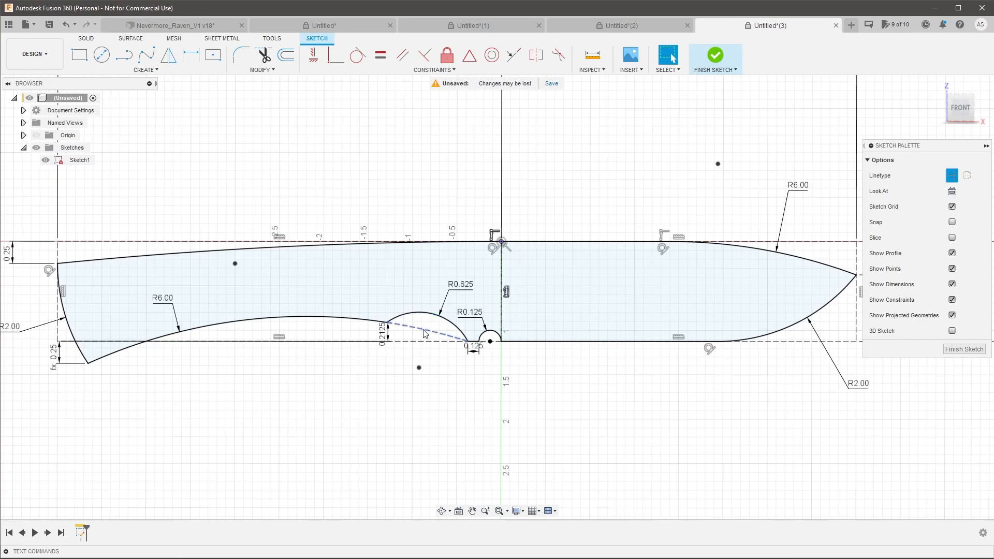
pyautogui.scroll(-2, 450, 337)
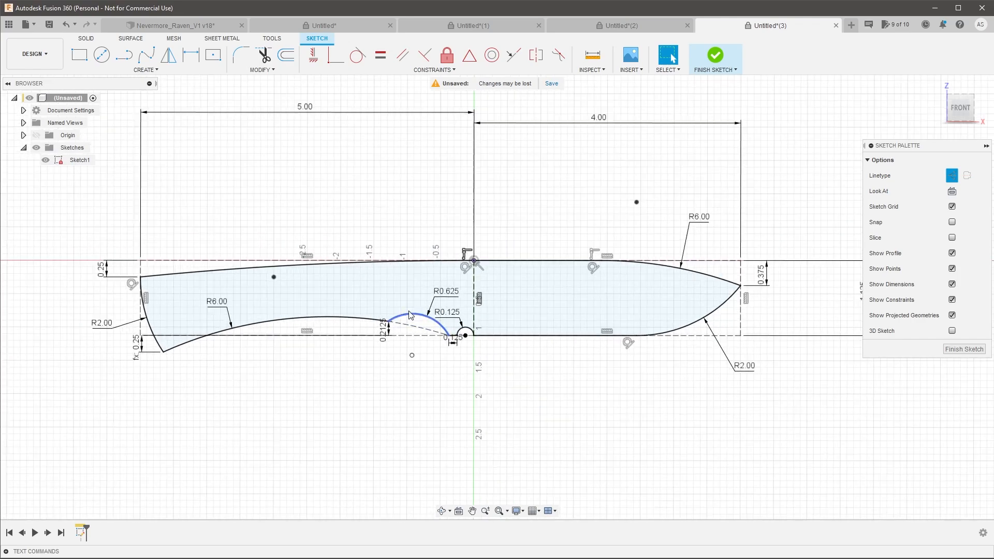
# Extrude the whole knife profile symmetrically as a new body, with a distance of 0.125 in.
pyautogui.keyDown('shift'); pyautogui.moveTo(519, 362); pyautogui.dragTo(550, 408, button='middle'); pyautogui.keyUp('shift')
pyautogui.click(493, 305)
pyautogui.press('e')
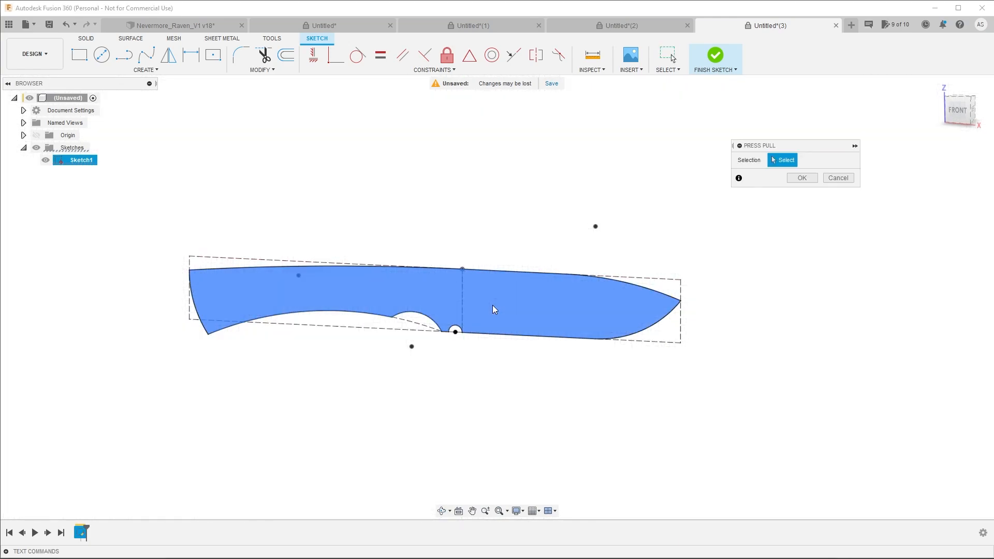
pyautogui.moveTo(438, 307); pyautogui.dragTo(450, 296)
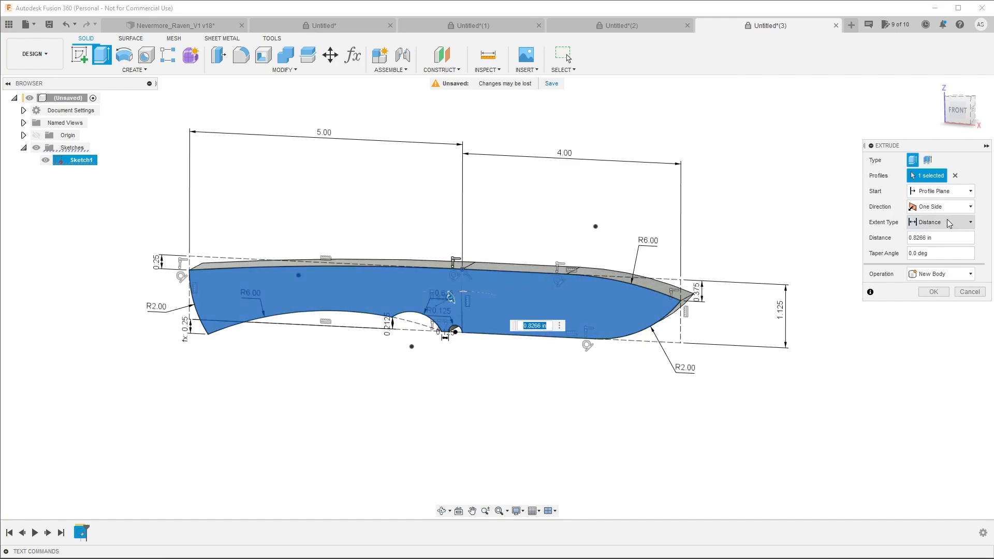
pyautogui.click(940, 222)
pyautogui.click(930, 236)
pyautogui.click(942, 207)
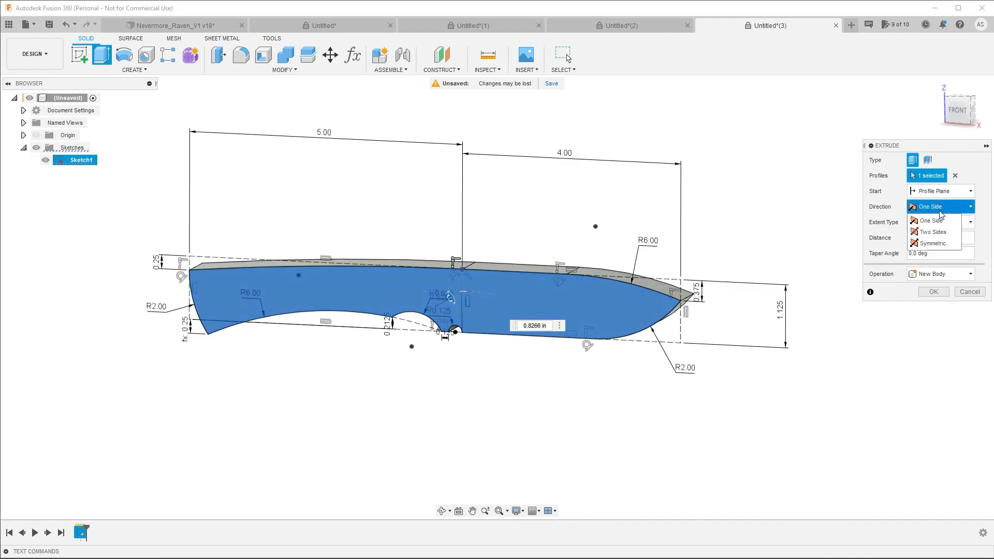
pyautogui.click(939, 243)
pyautogui.keyDown('shift'); pyautogui.moveTo(701, 222); pyautogui.dragTo(537, 230, button='middle'); pyautogui.keyUp('shift')
pyautogui.tripleClick(931, 253)
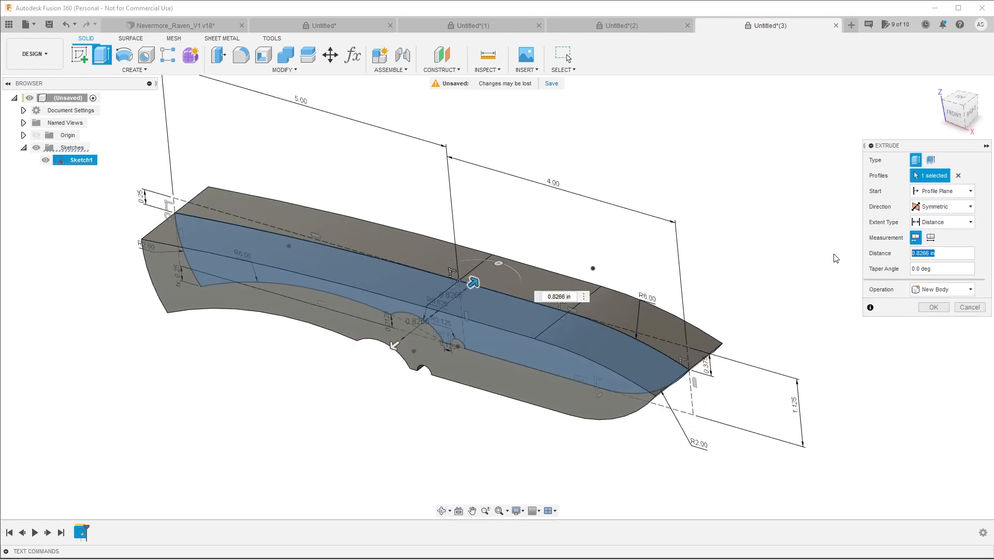
pyautogui.press('BackSpace')
pyautogui.write('.125')
pyautogui.press('Return')
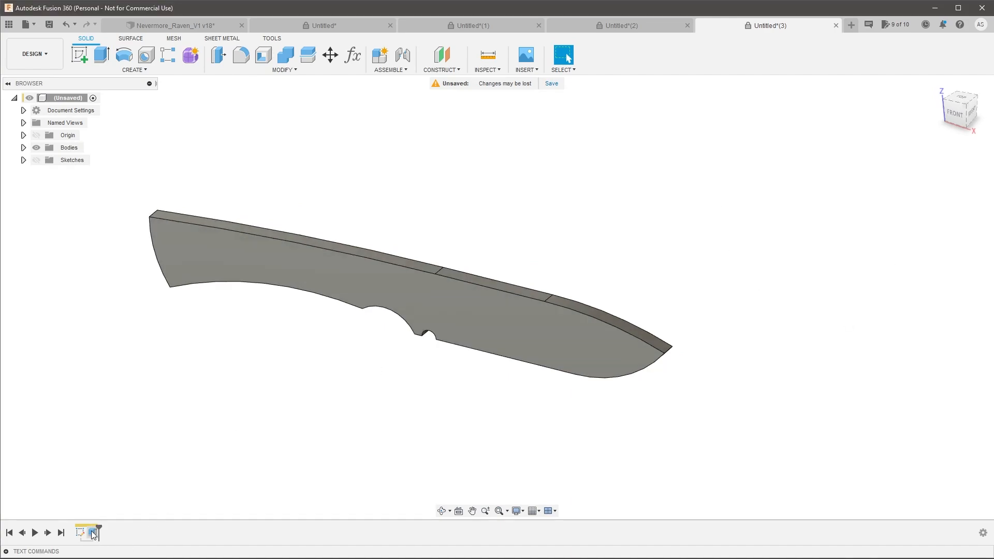
# Edit the knife extrusion to a symmetric distance of 0.0625 in.
pyautogui.doubleClick(92, 532)
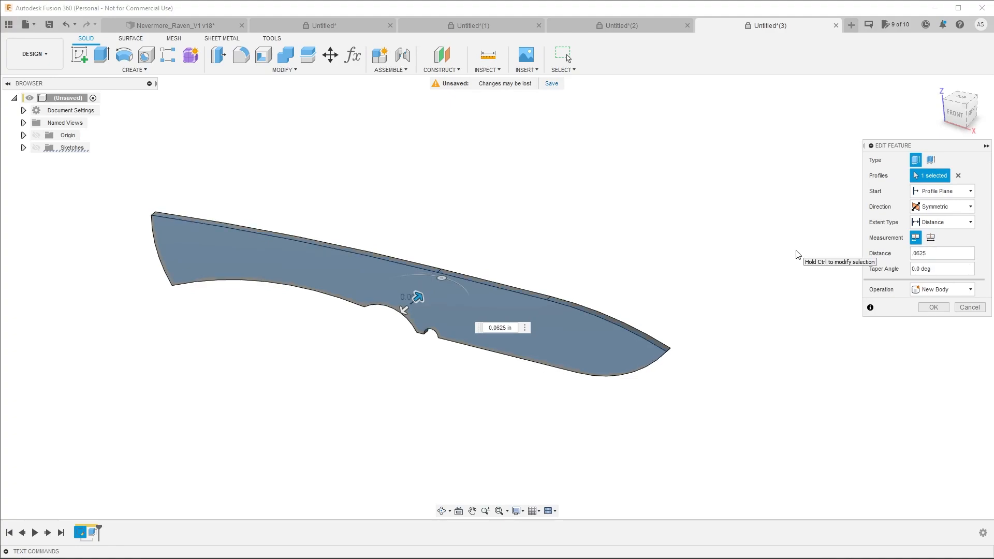
pyautogui.click(935, 306)
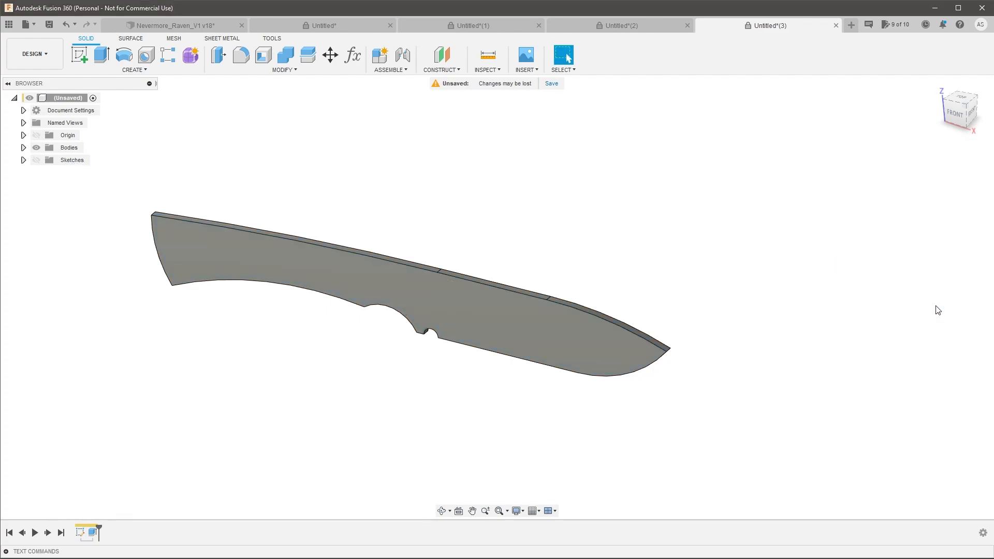
# Reopen the profile sketch and draw a construction line from the origin on the spine to the center of the 0.125 in relief arc.
pyautogui.doubleClick(81, 532)
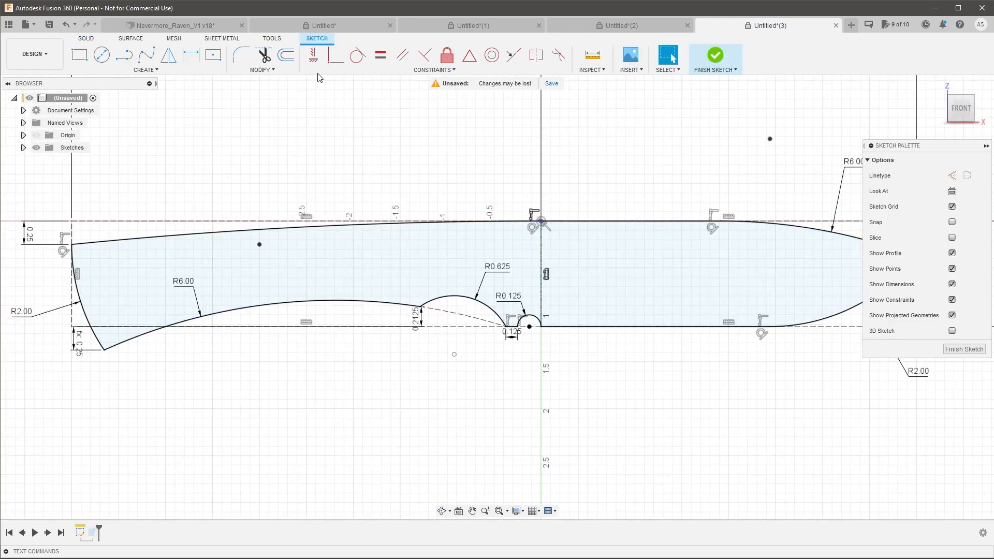
pyautogui.click(123, 54)
pyautogui.scroll(2, 538, 220)
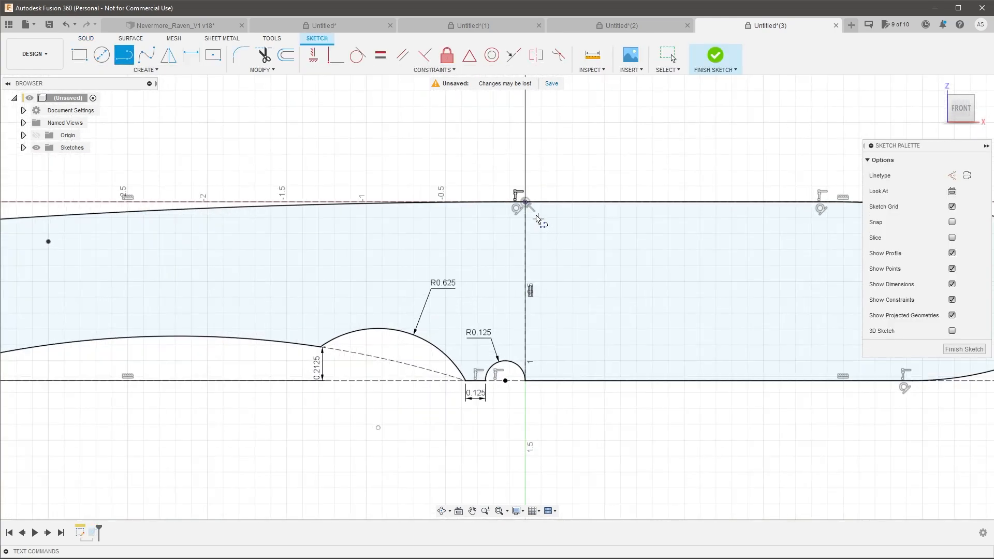
pyautogui.click(525, 202)
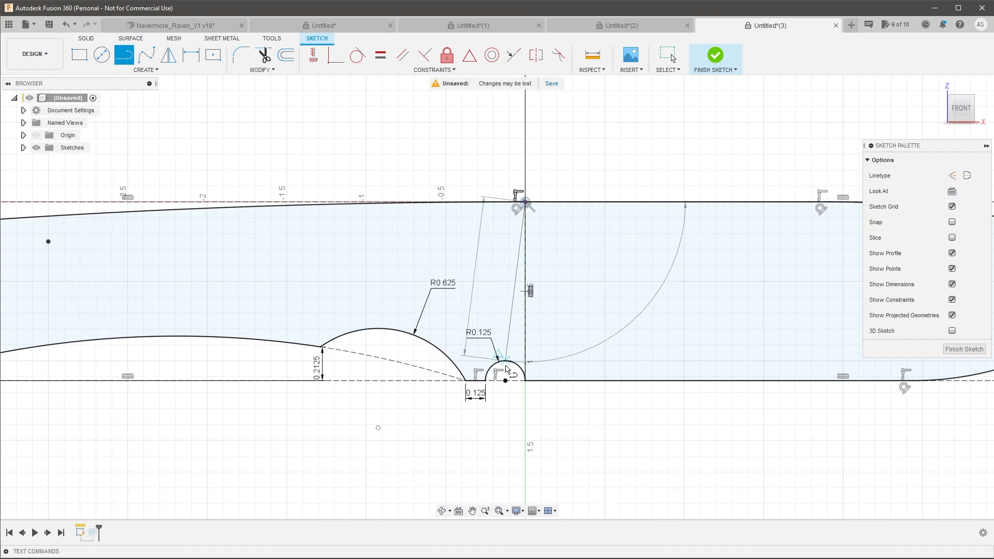
pyautogui.click(506, 381)
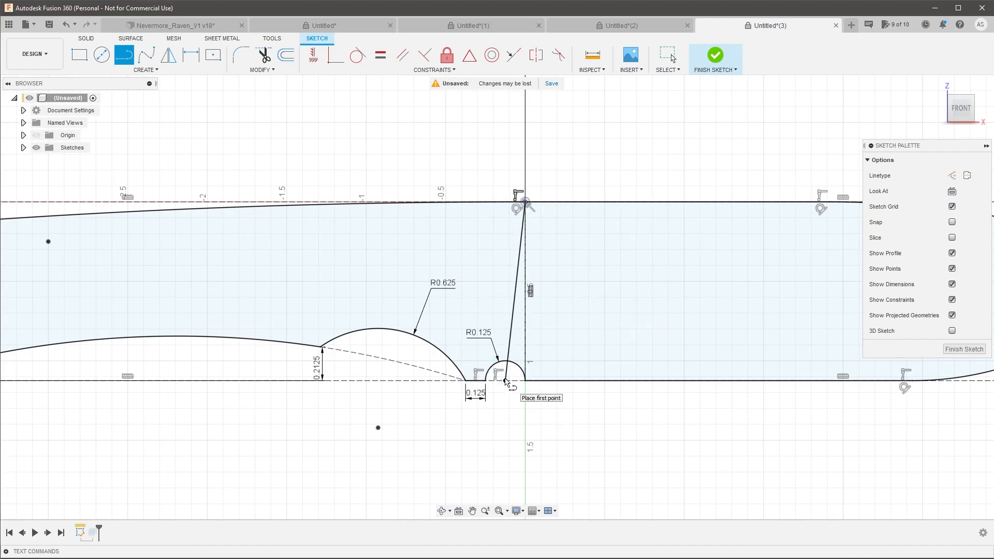
pyautogui.press('Escape')
pyautogui.click(510, 340)
pyautogui.press('x')
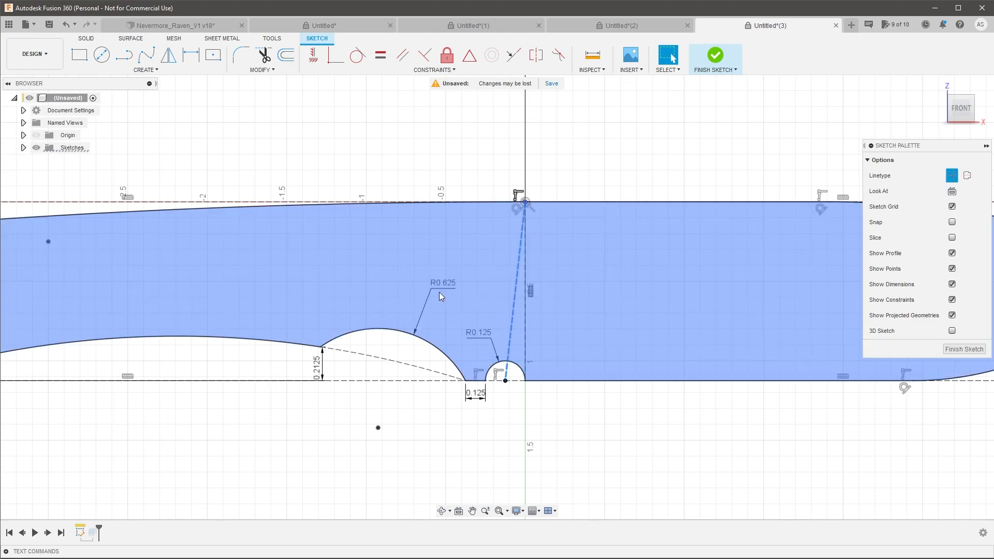
pyautogui.scroll(-3, 439, 291)
pyautogui.scroll(3, 533, 310)
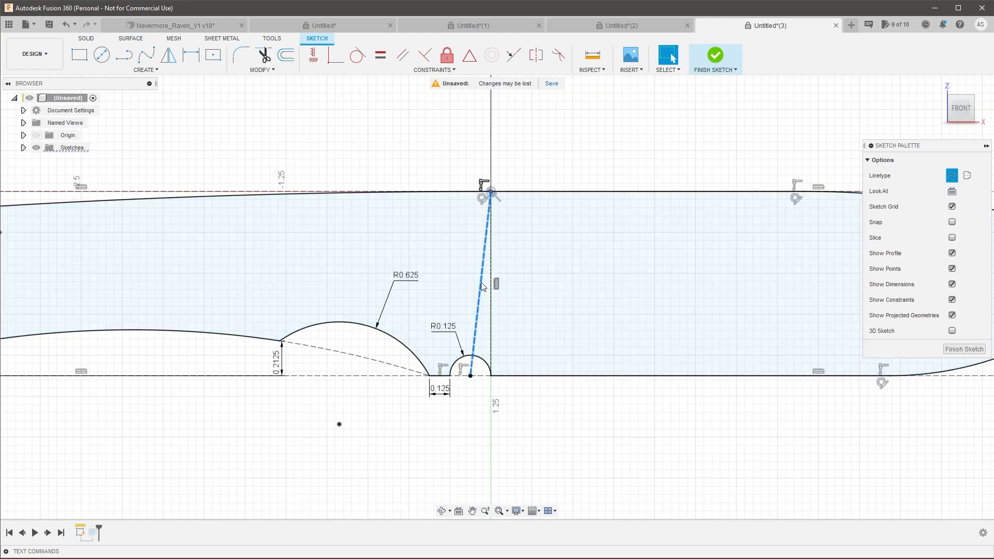
pyautogui.scroll(-3, 434, 359)
pyautogui.click(504, 390)
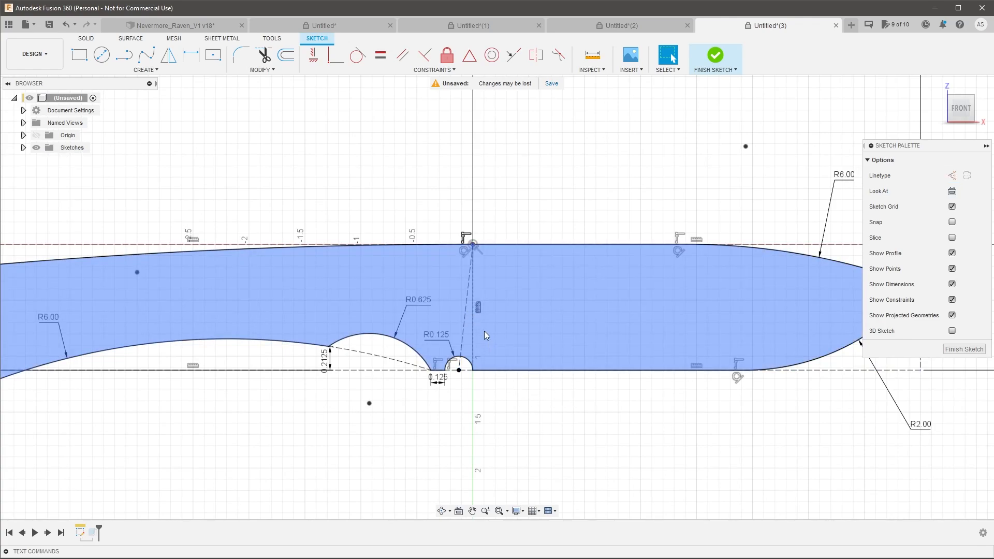
pyautogui.keyDown('shift'); pyautogui.moveTo(483, 331); pyautogui.dragTo(502, 339, button='middle'); pyautogui.keyUp('shift')
pyautogui.scroll(2, 459, 323)
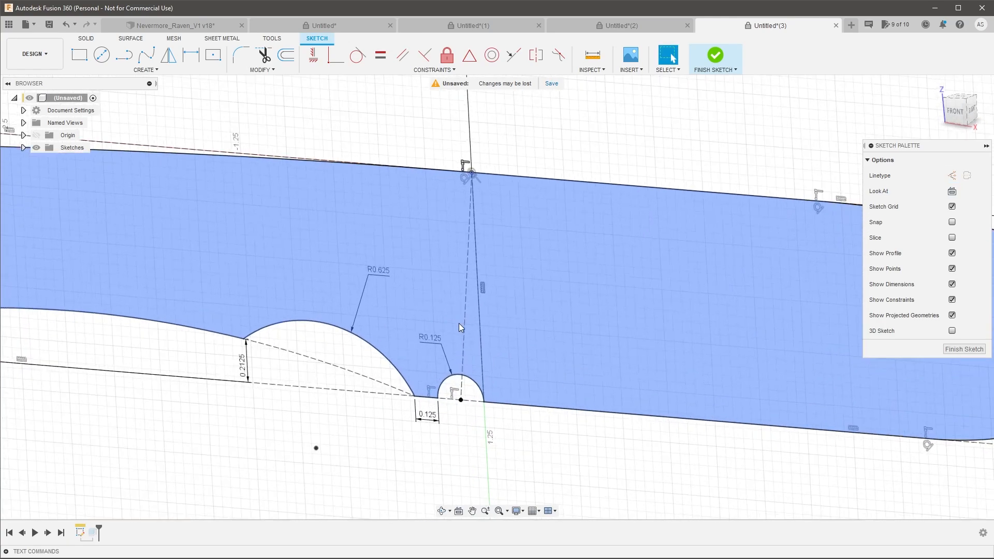
pyautogui.scroll(-4, 467, 325)
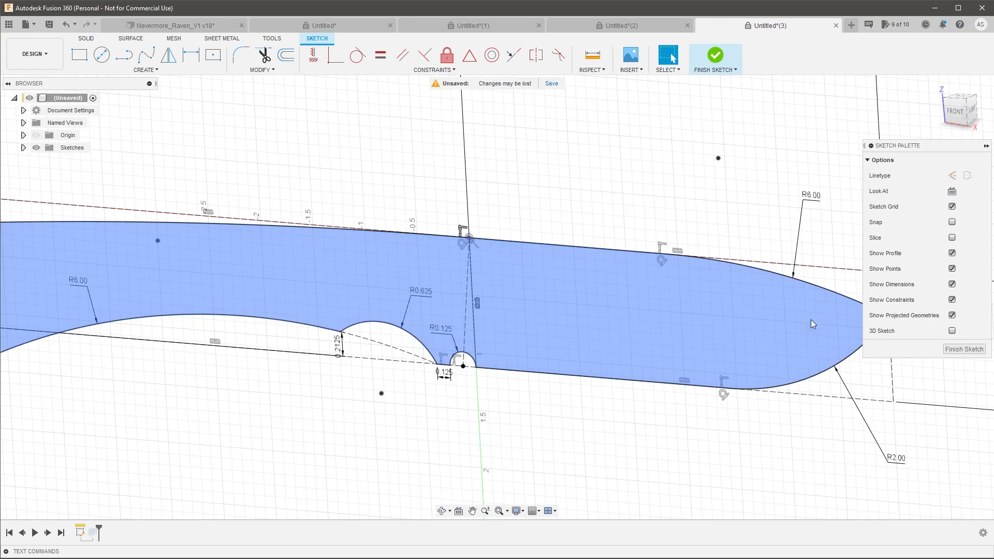
# Draw a three-point arc from the finger groove's front lower corner up to the spine, ending about 0.25 in behind the origin.
pyautogui.scroll(-3, 780, 362)
pyautogui.scroll(3, 595, 339)
pyautogui.keyDown('shift'); pyautogui.moveTo(574, 407); pyautogui.dragTo(591, 390, button='middle'); pyautogui.keyUp('shift')
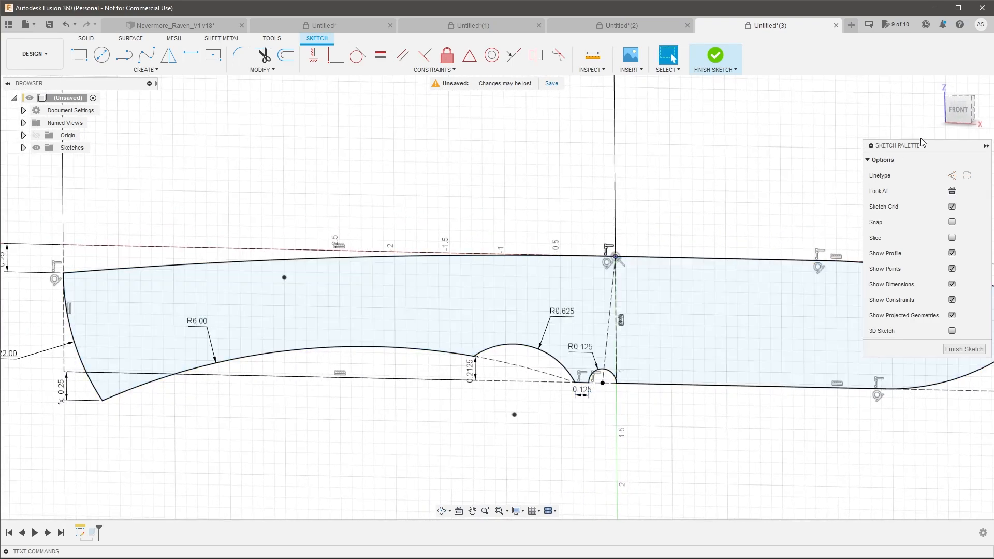
pyautogui.click(958, 109)
pyautogui.scroll(-3, 611, 324)
pyautogui.scroll(3, 647, 301)
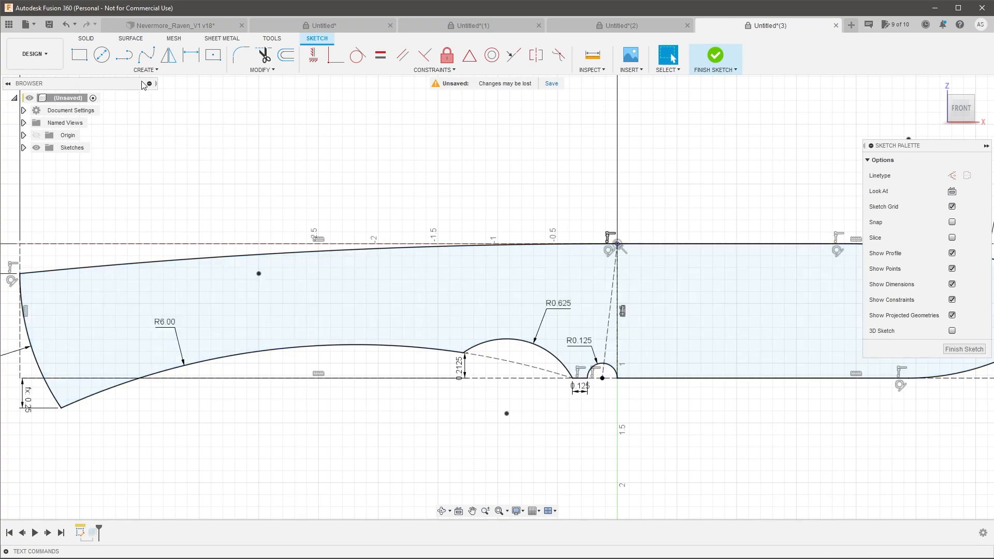
pyautogui.click(145, 69)
pyautogui.moveTo(135, 116)
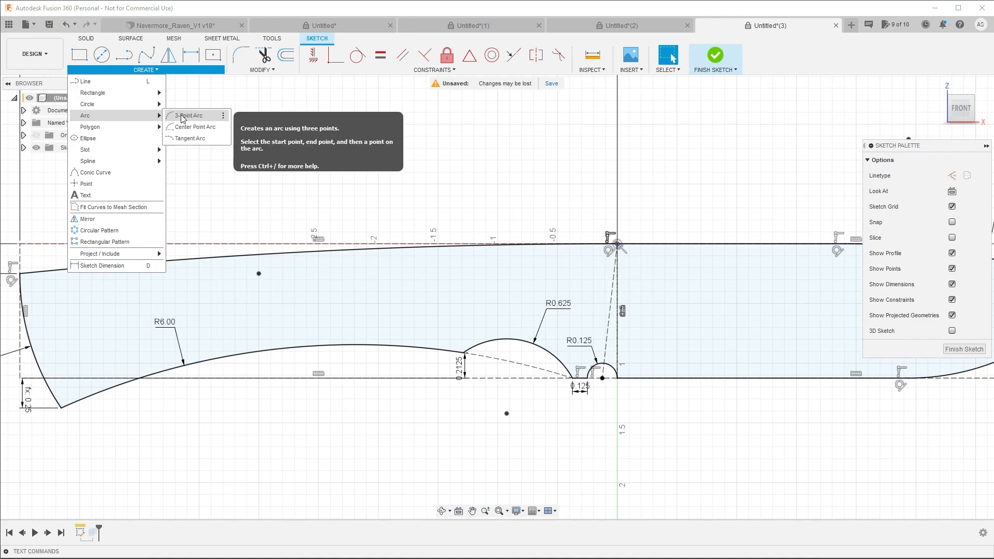
pyautogui.click(181, 116)
pyautogui.scroll(2, 616, 347)
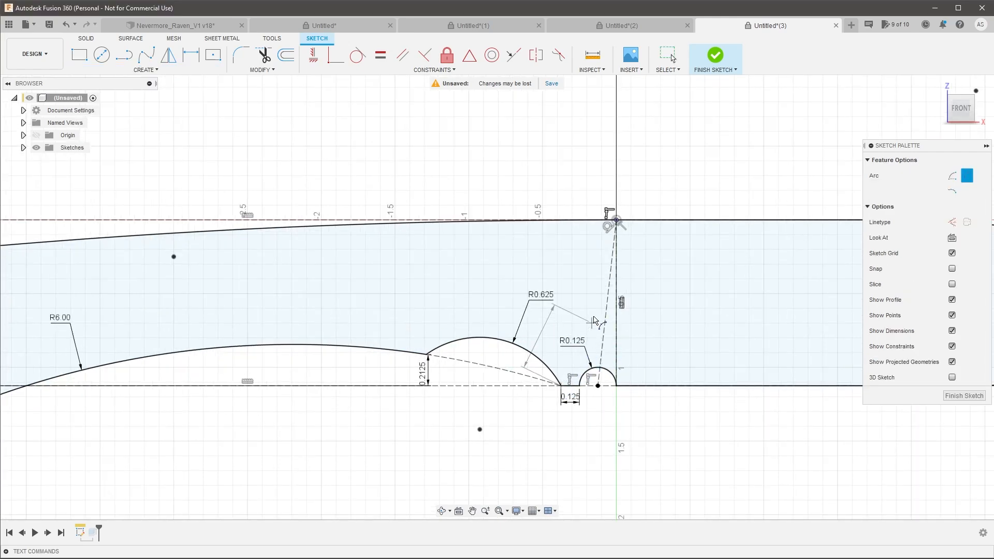
pyautogui.scroll(5, 613, 223)
pyautogui.scroll(2, 376, 212)
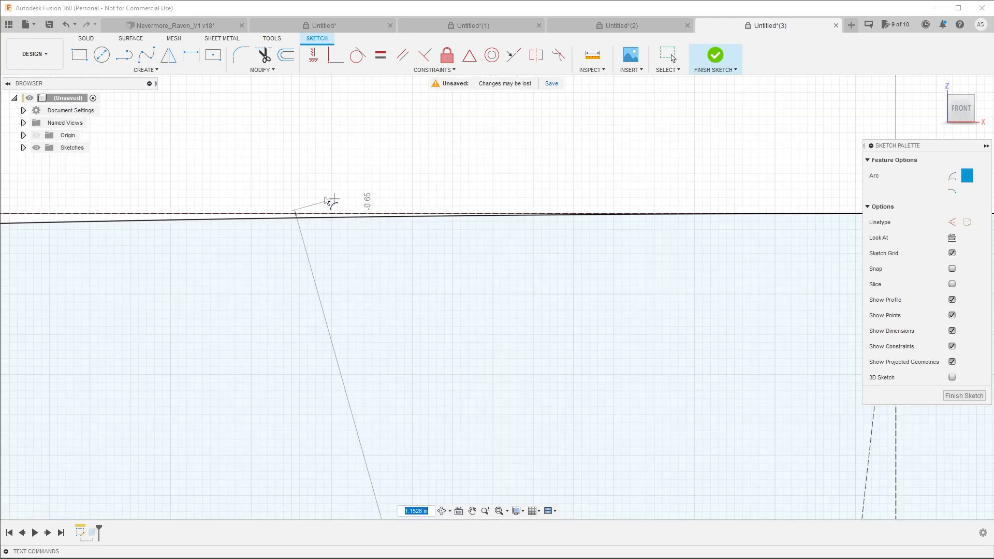
pyautogui.click(295, 214)
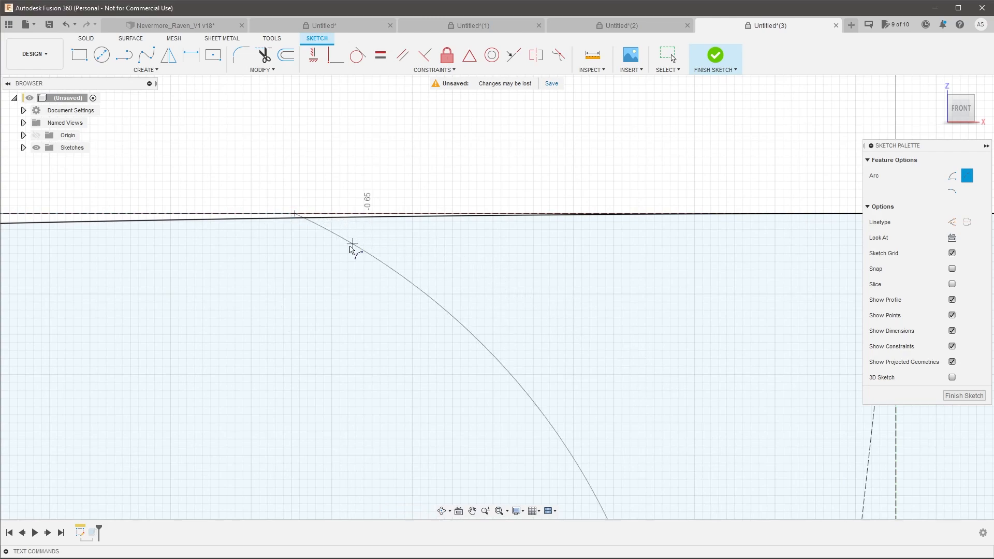
pyautogui.click(355, 246)
pyautogui.press('Escape')
pyautogui.scroll(-4, 621, 217)
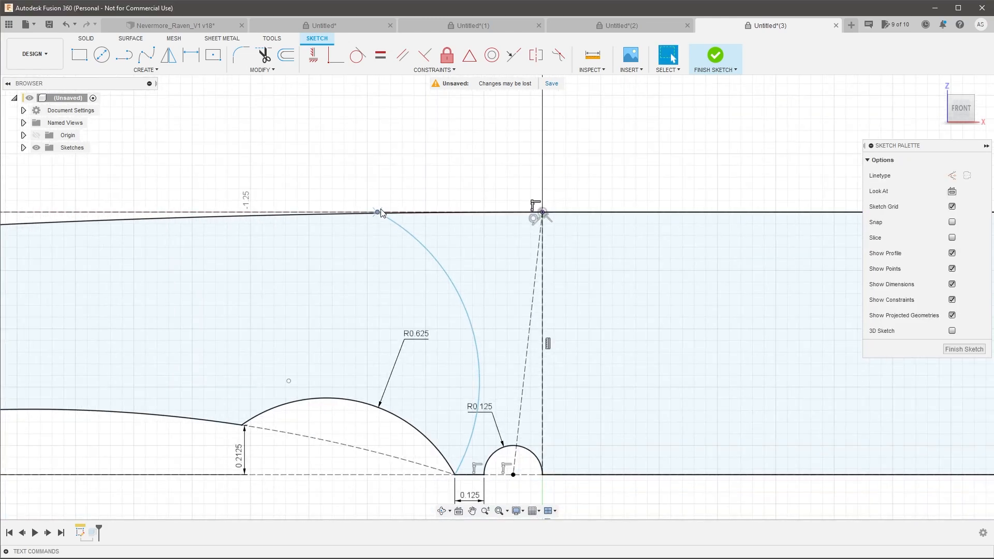
pyautogui.moveTo(380, 212); pyautogui.dragTo(483, 207)
pyautogui.scroll(-3, 559, 259)
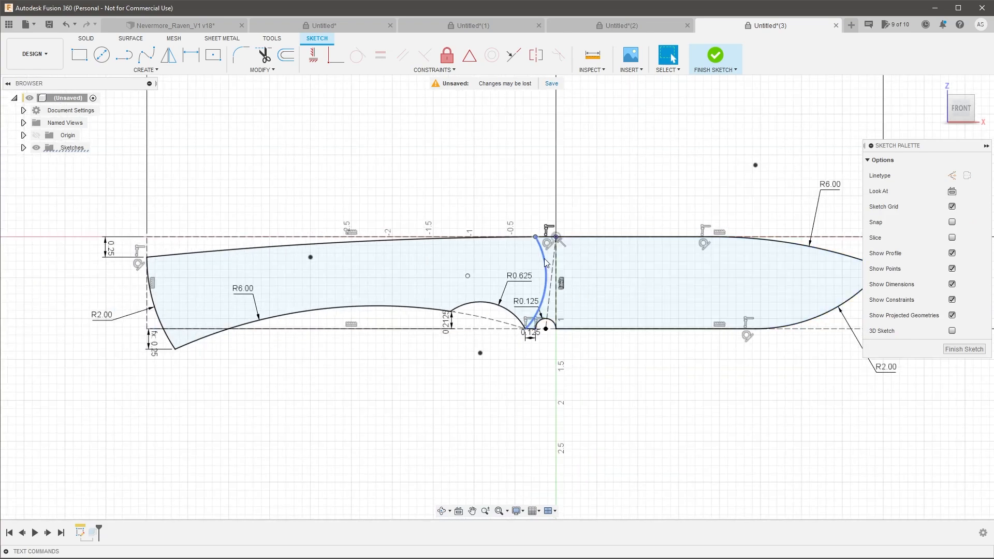
# Try to make the new arc equal to the R2.00 butt arc and reposition its upper end, and undo the attempt.
pyautogui.click(545, 263)
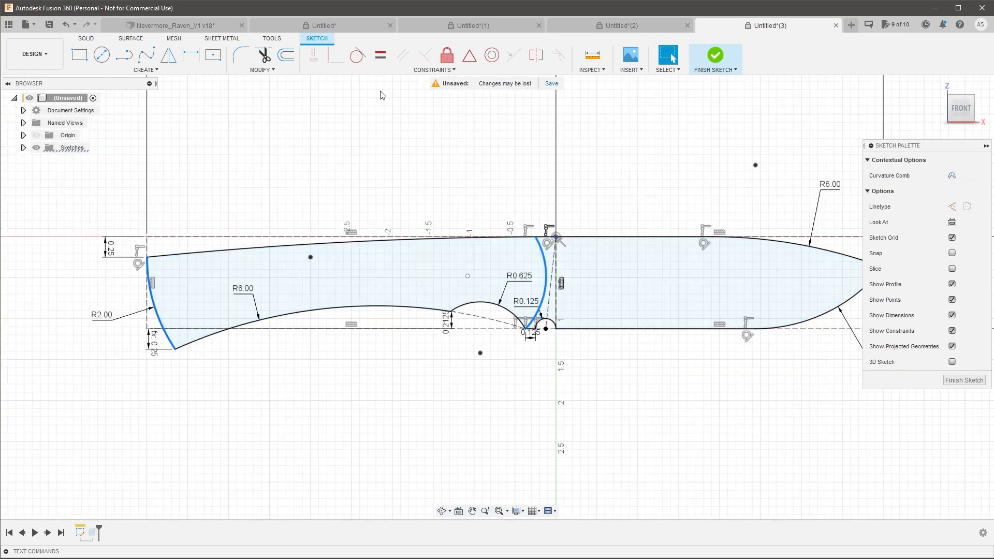
pyautogui.click(380, 54)
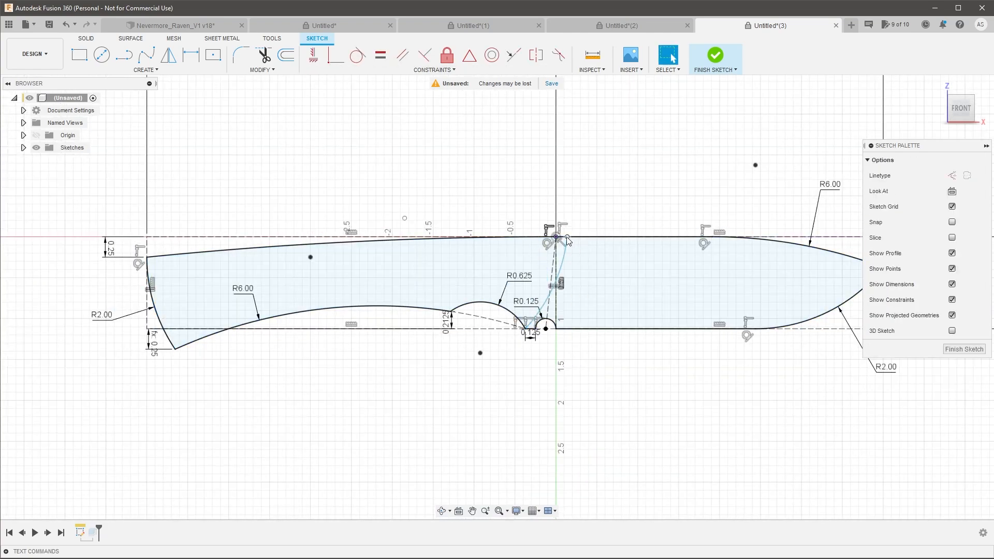
pyautogui.click(538, 242)
pyautogui.scroll(4, 538, 242)
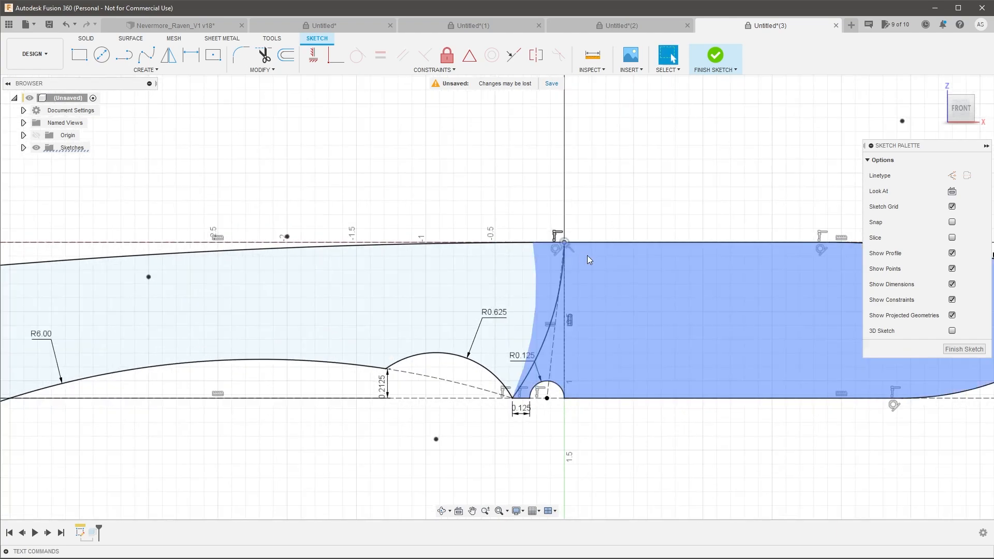
pyautogui.press('Escape')
pyautogui.moveTo(531, 246); pyautogui.dragTo(566, 244)
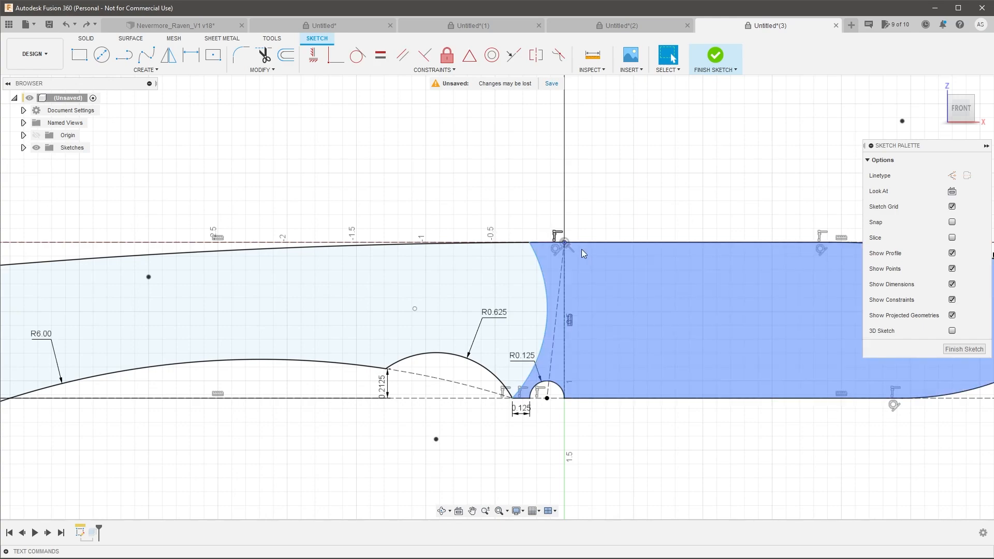
pyautogui.hotkey('ctrl', 'z')
# Dimension the horizontal distance from the new arc's upper end to the origin as 0.125 in.
pyautogui.press('d')
pyautogui.click(564, 242)
pyautogui.click(529, 243)
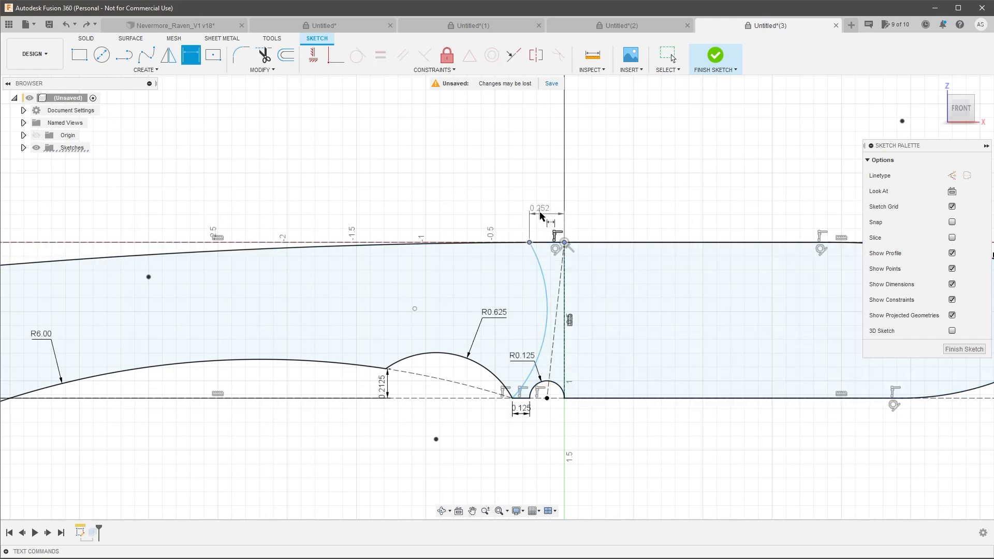
pyautogui.click(544, 209)
pyautogui.write('.125')
pyautogui.press('Return')
pyautogui.press('Escape')
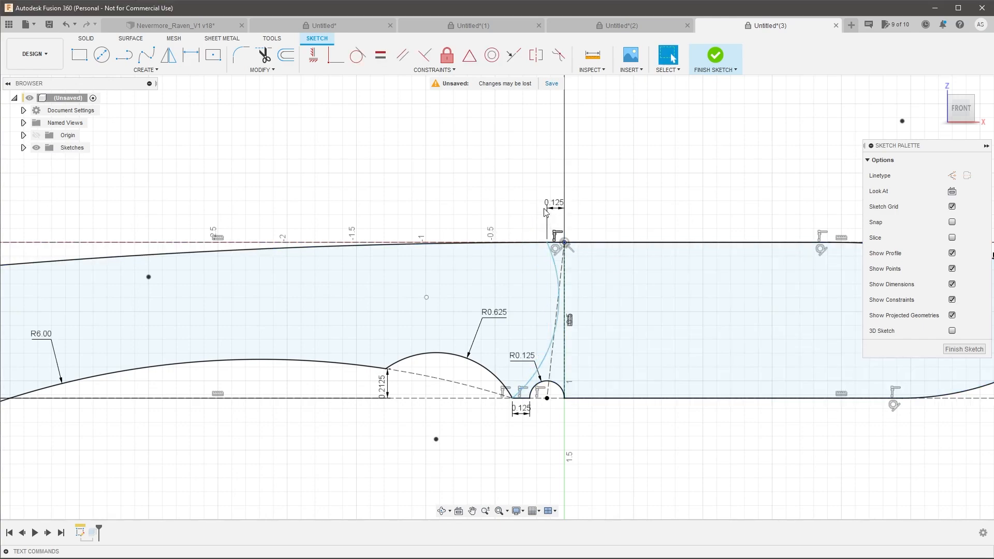
# Apply an Equal constraint between the new arc and the R2.00 arc at the handle's butt.
pyautogui.click(548, 264)
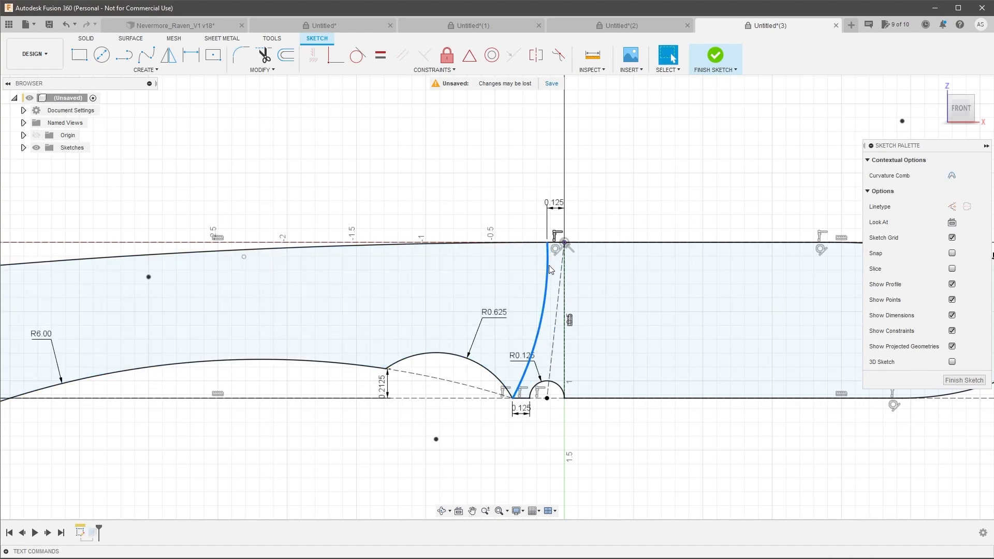
pyautogui.scroll(-3, 549, 265)
pyautogui.keyDown('ctrl'); pyautogui.click(169, 313); pyautogui.keyUp('ctrl')
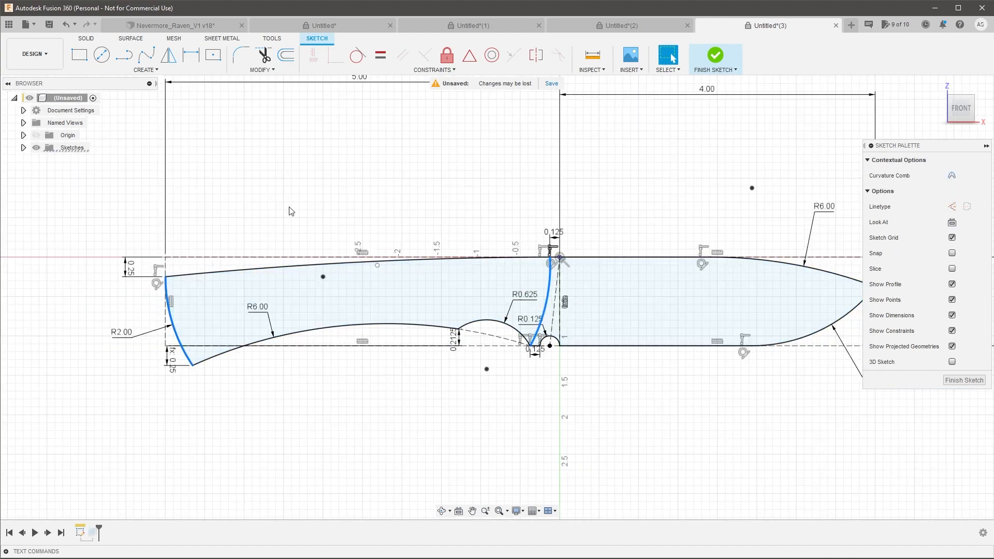
pyautogui.click(381, 55)
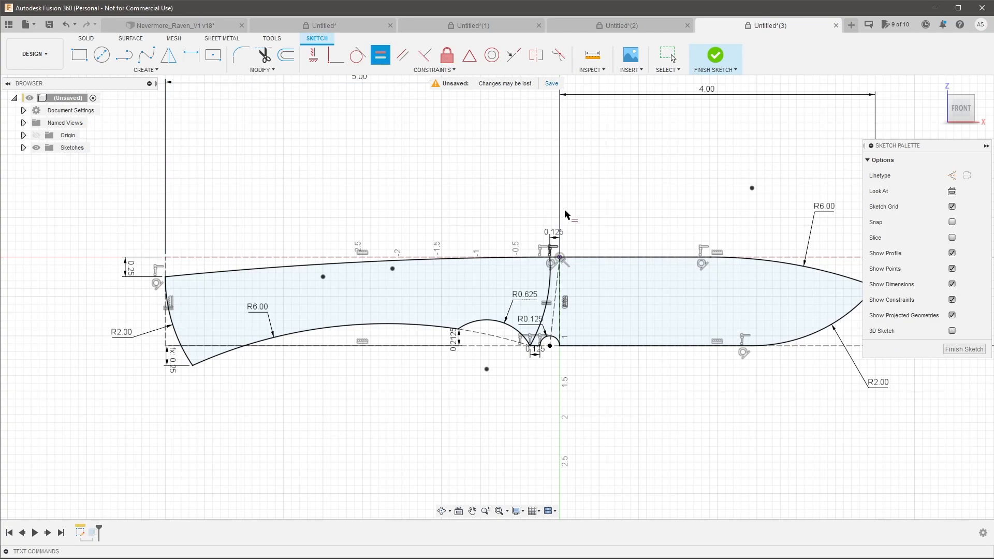
pyautogui.scroll(4, 555, 357)
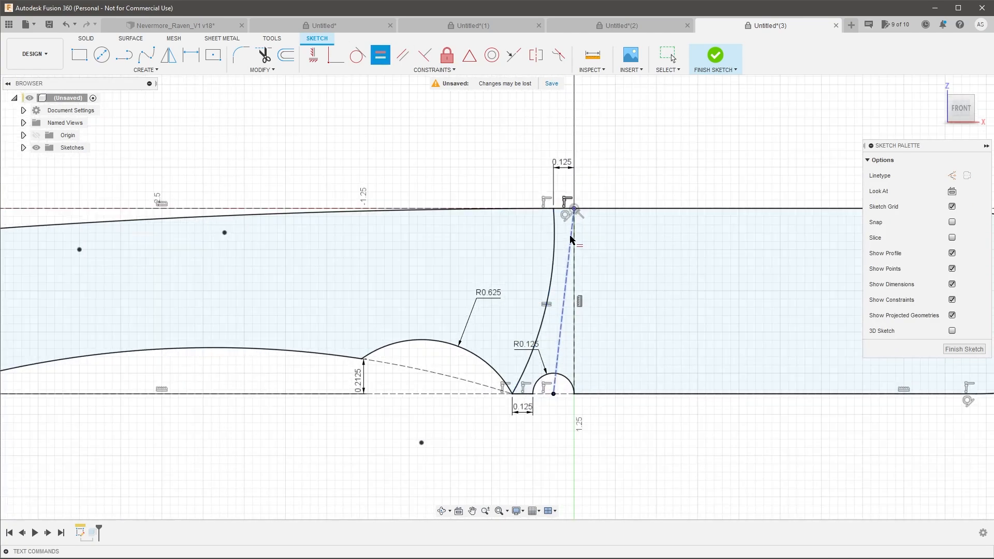
pyautogui.scroll(-4, 604, 343)
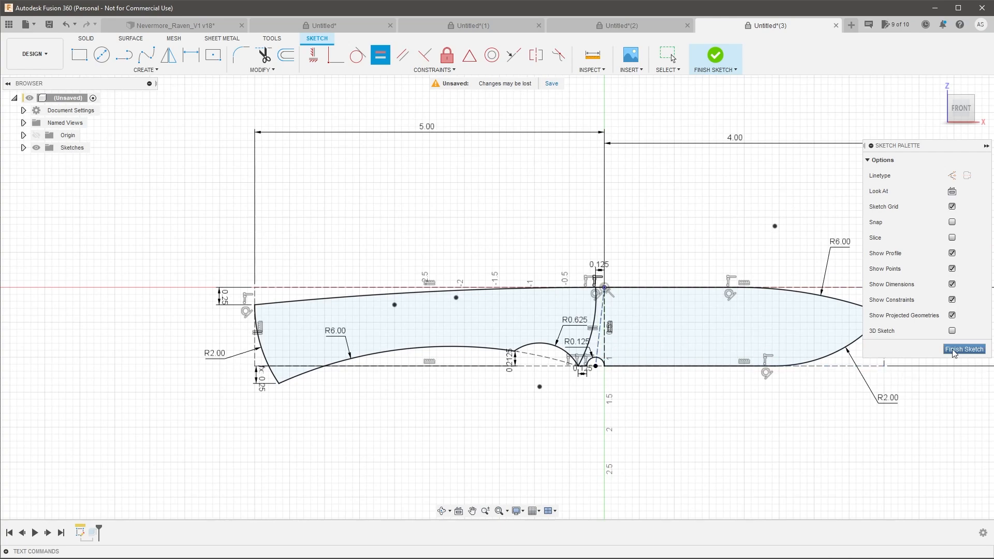
# Draw a three-point arc from the handle's upper rear corner outward beyond the butt.
pyautogui.scroll(-3, 606, 298)
pyautogui.scroll(5, 445, 331)
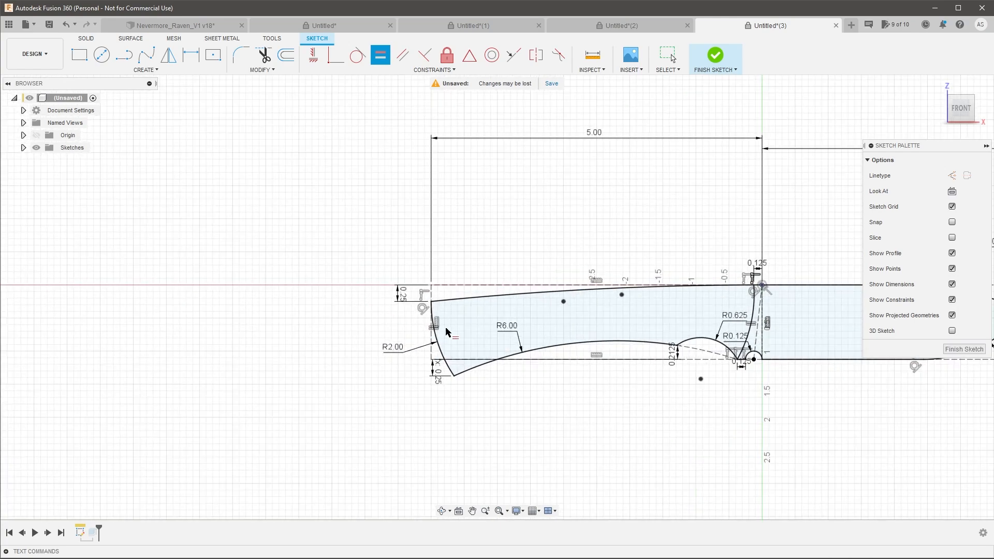
pyautogui.click(144, 71)
pyautogui.moveTo(136, 115)
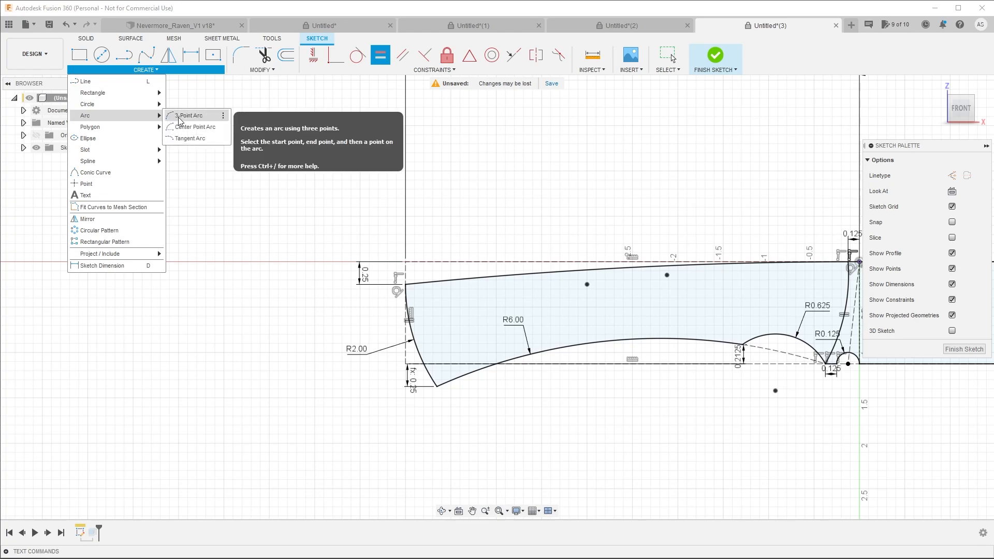
pyautogui.click(189, 116)
pyautogui.click(404, 284)
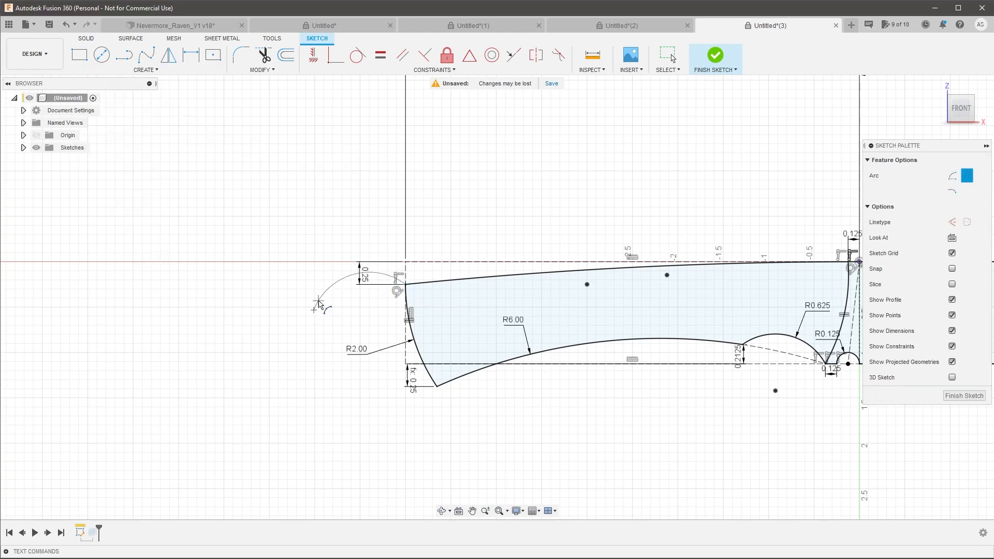
pyautogui.click(314, 310)
pyautogui.press('Escape')
# Make the extension arc concentric with the handle's spine arc and pull its free end back near the butt.
pyautogui.click(337, 299)
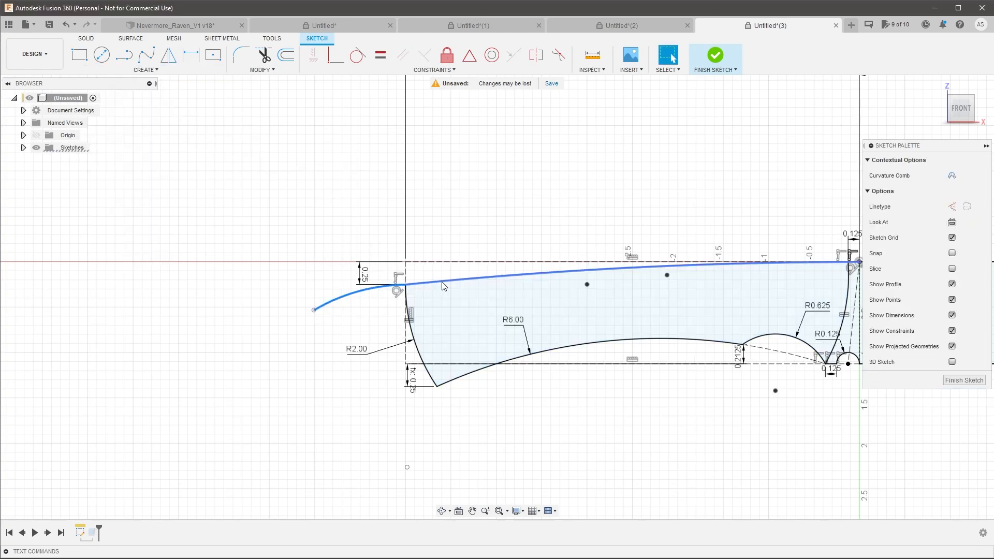
pyautogui.keyDown('ctrl'); pyautogui.click(443, 281); pyautogui.keyUp('ctrl')
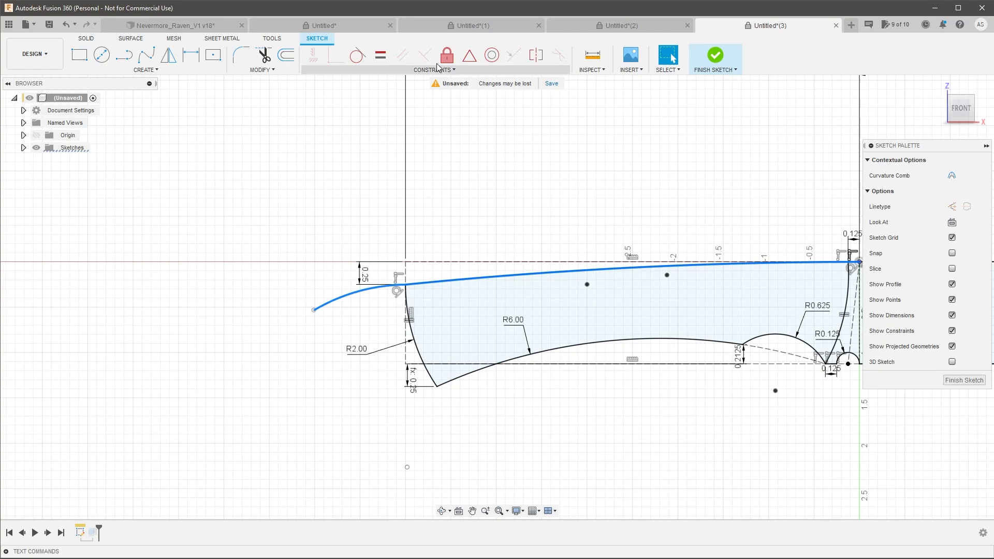
pyautogui.click(492, 55)
pyautogui.scroll(-3, 578, 302)
pyautogui.scroll(-8, 578, 301)
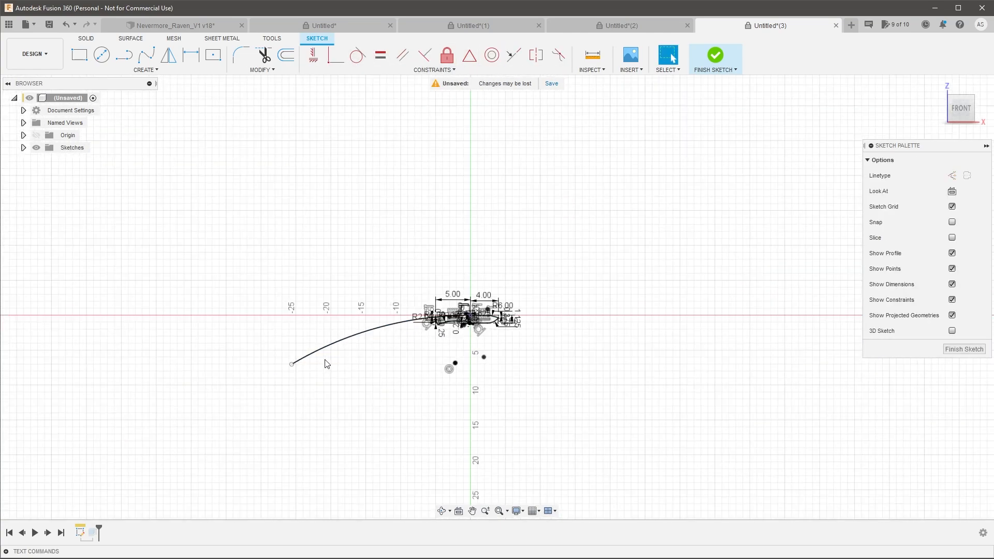
pyautogui.scroll(2, 325, 361)
pyautogui.moveTo(276, 366); pyautogui.dragTo(484, 296)
pyautogui.scroll(10, 491, 292)
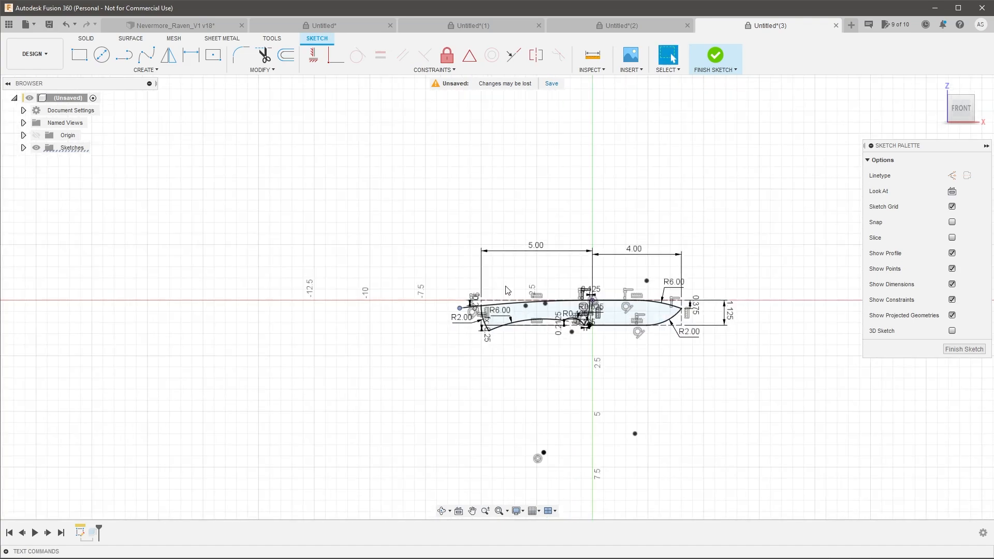
# Dimension the extension arc's horizontal reach beyond the butt corner as 0.5 in.
pyautogui.press('d')
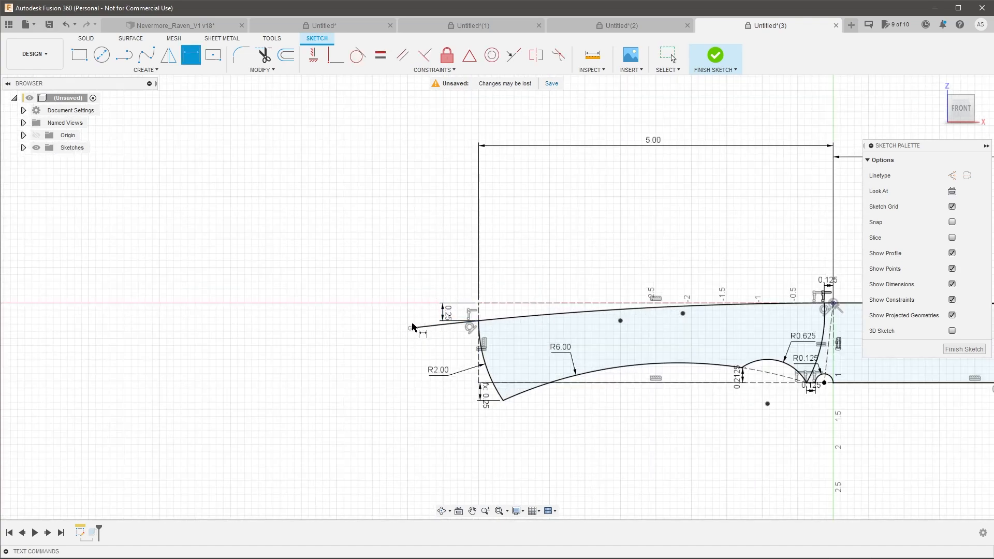
pyautogui.click(473, 322)
pyautogui.click(451, 277)
pyautogui.write('0.5')
pyautogui.press('Return')
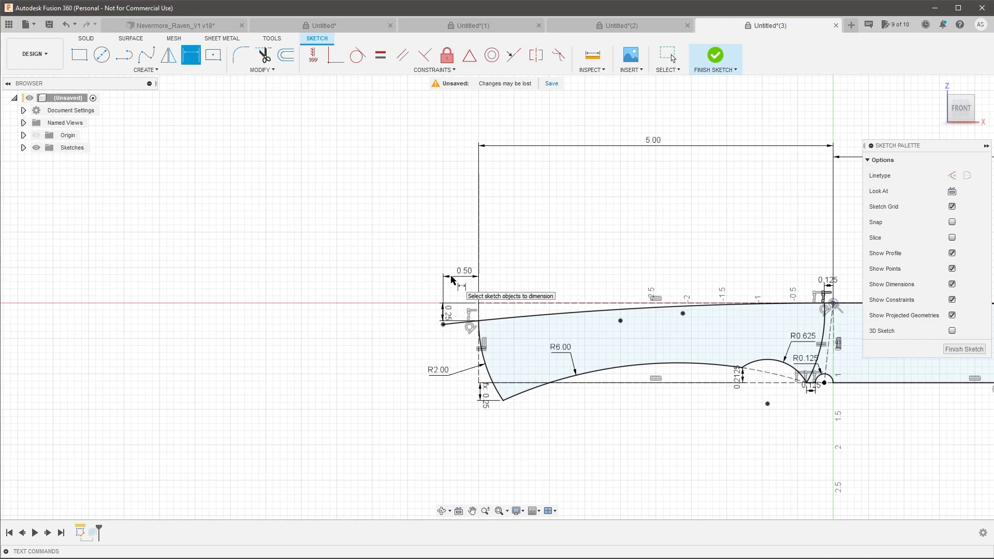
pyautogui.scroll(-5, 375, 269)
pyautogui.scroll(3, 496, 291)
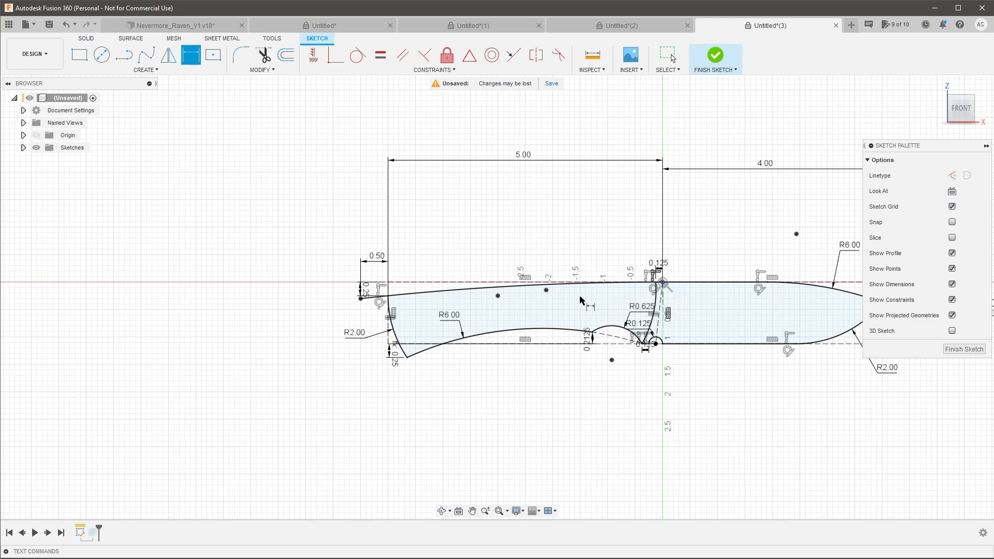
pyautogui.scroll(2, 572, 305)
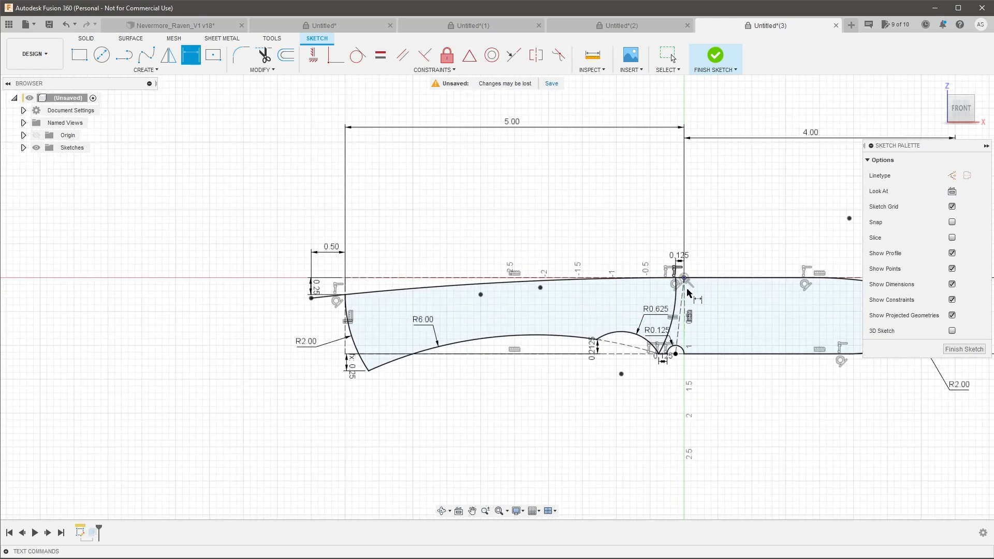
pyautogui.click(683, 279)
pyautogui.scroll(-1, 558, 302)
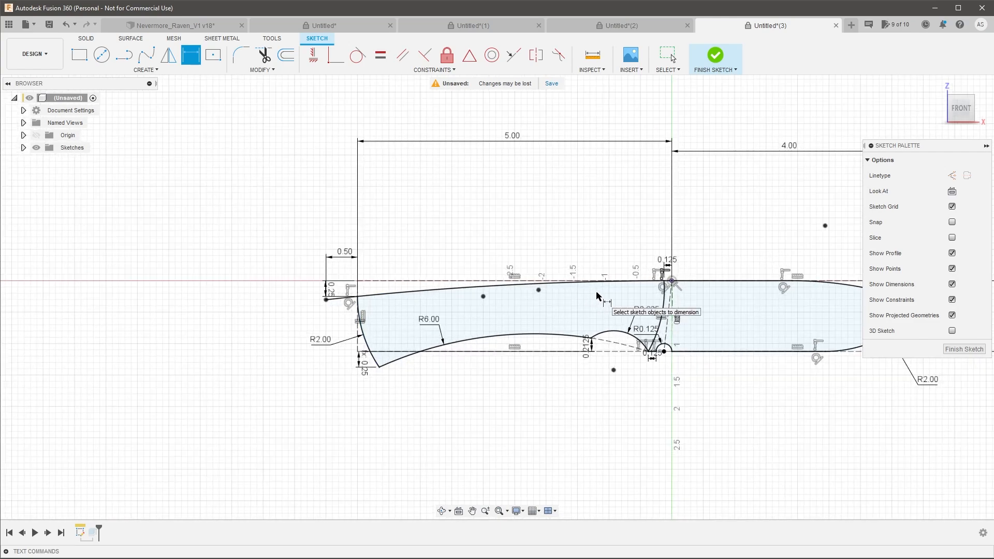
pyautogui.scroll(-5, 401, 289)
pyautogui.scroll(3, 455, 298)
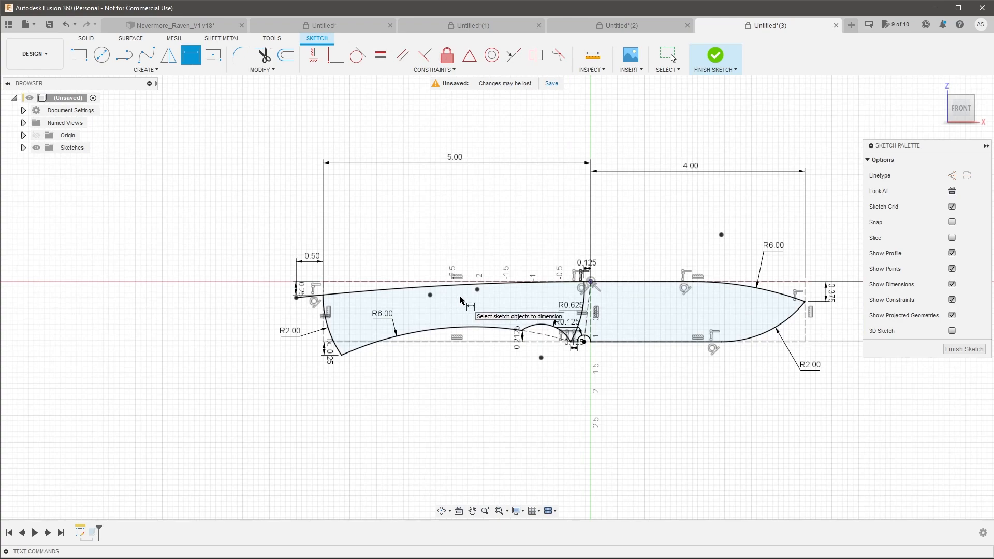
# Finish the profile sketch and create a new internal standard component, activated under the root.
pyautogui.click(959, 349)
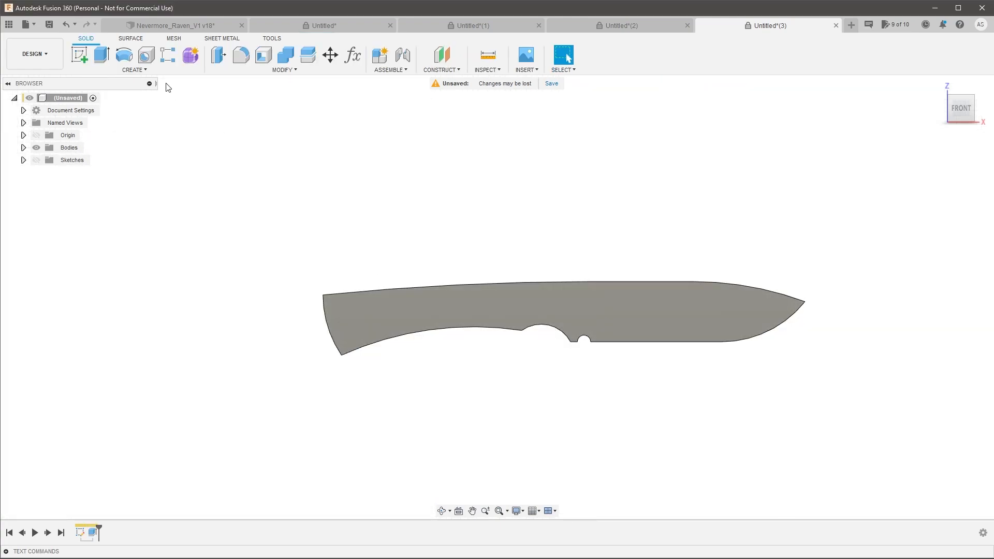
pyautogui.click(147, 69)
pyautogui.click(99, 80)
pyautogui.keyDown('shift'); pyautogui.moveTo(516, 233); pyautogui.dragTo(472, 247, button='middle'); pyautogui.keyUp('shift')
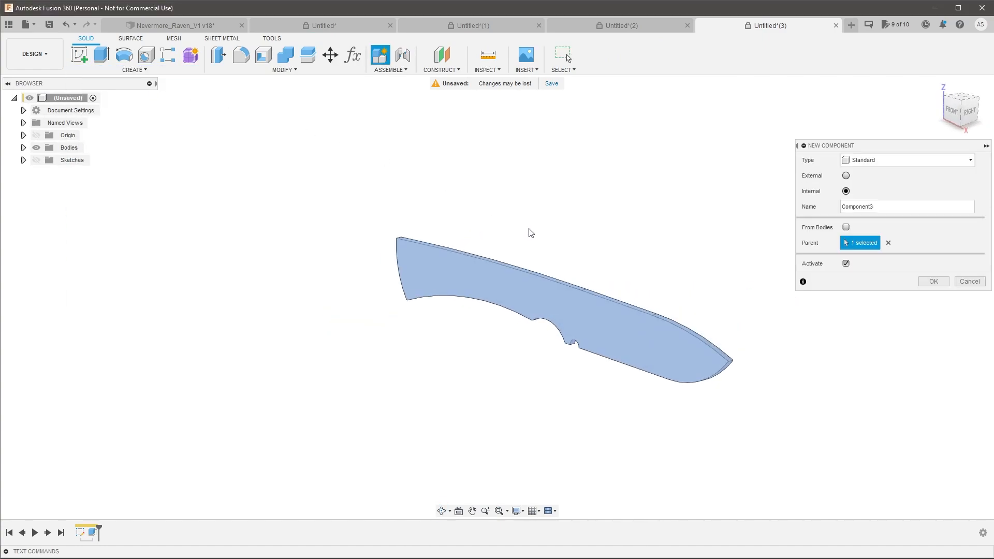
pyautogui.click(933, 281)
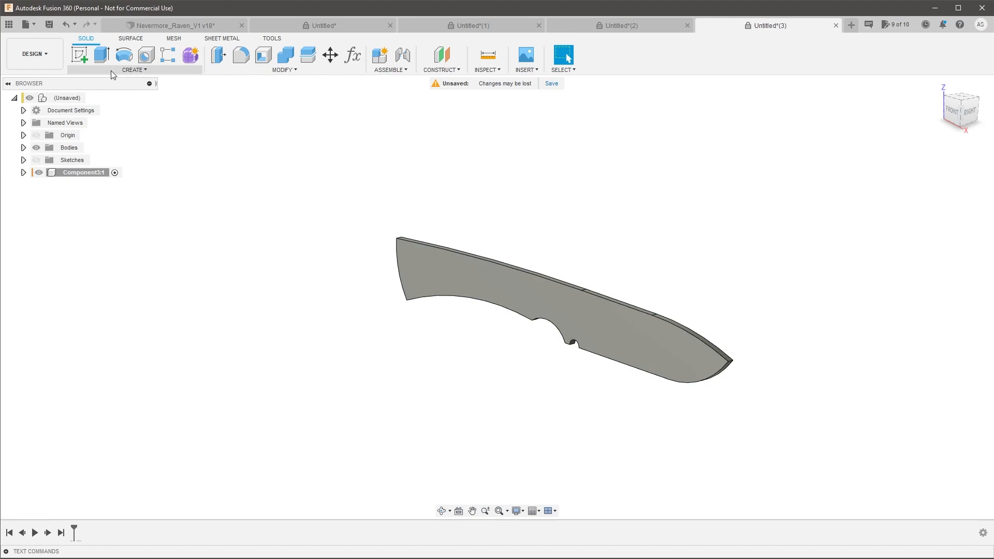
# Show the sketches, hide the bodies, and extrude the handle profile by -0.3125 in as a new body.
pyautogui.click(37, 159)
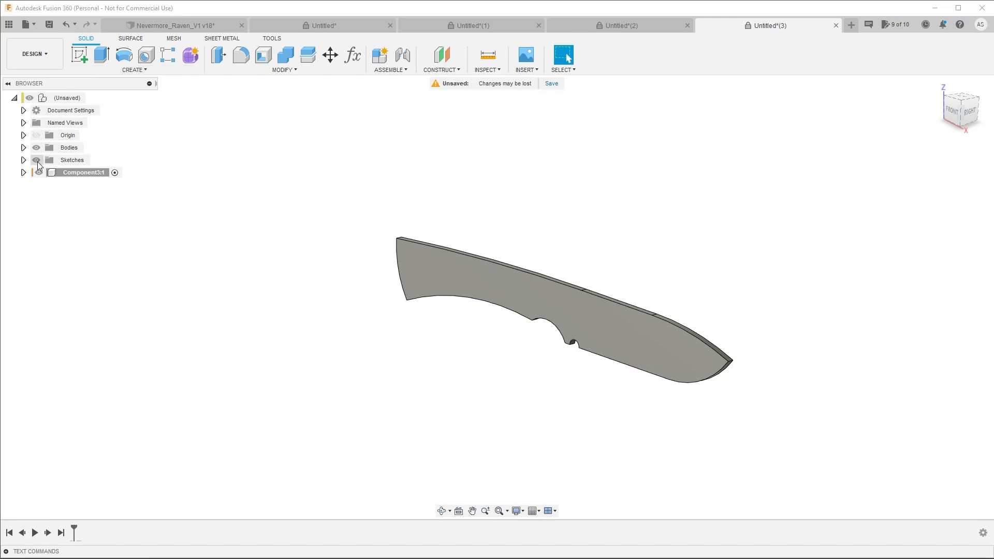
pyautogui.scroll(3, 426, 253)
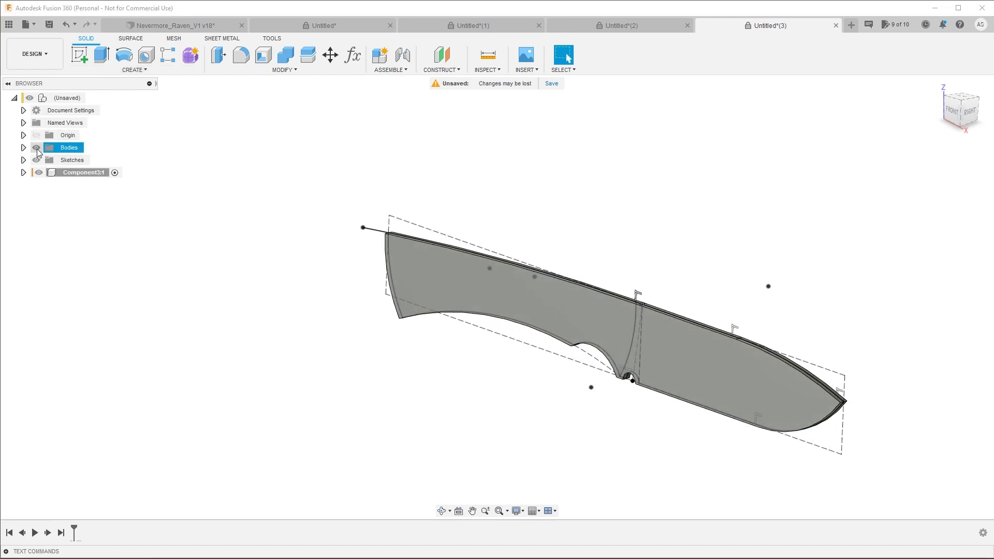
pyautogui.click(37, 147)
pyautogui.click(421, 274)
pyautogui.press('e')
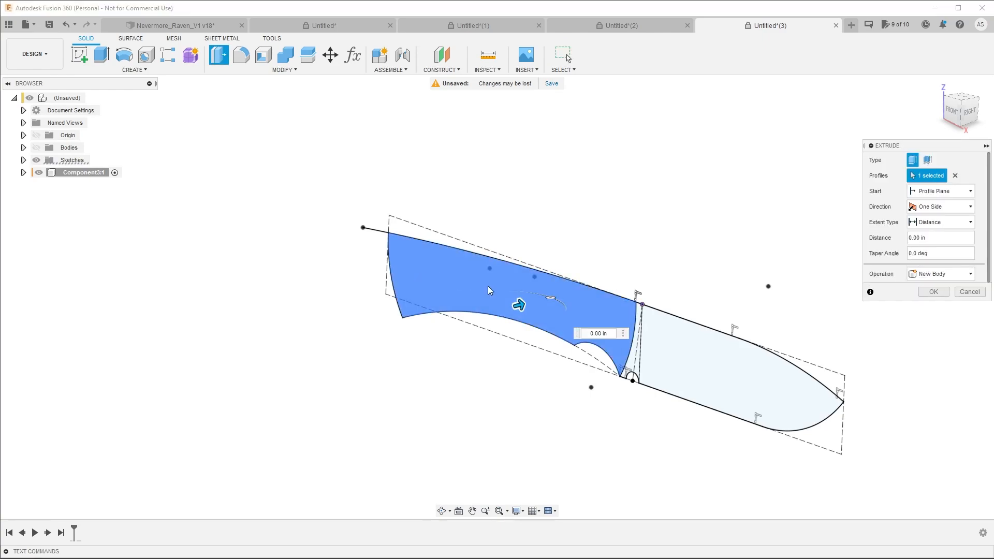
pyautogui.moveTo(522, 305); pyautogui.dragTo(469, 318)
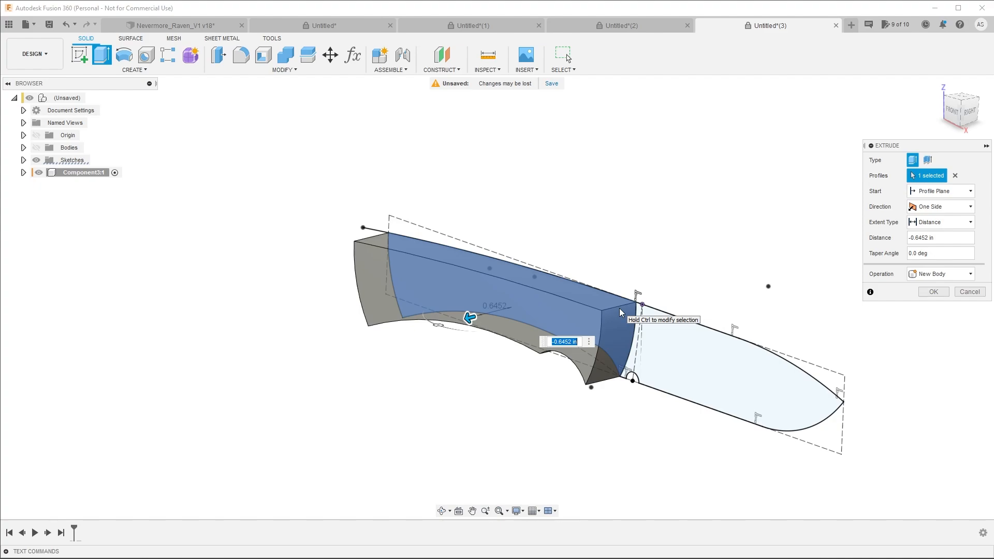
pyautogui.write('.3125')
pyautogui.press('Return')
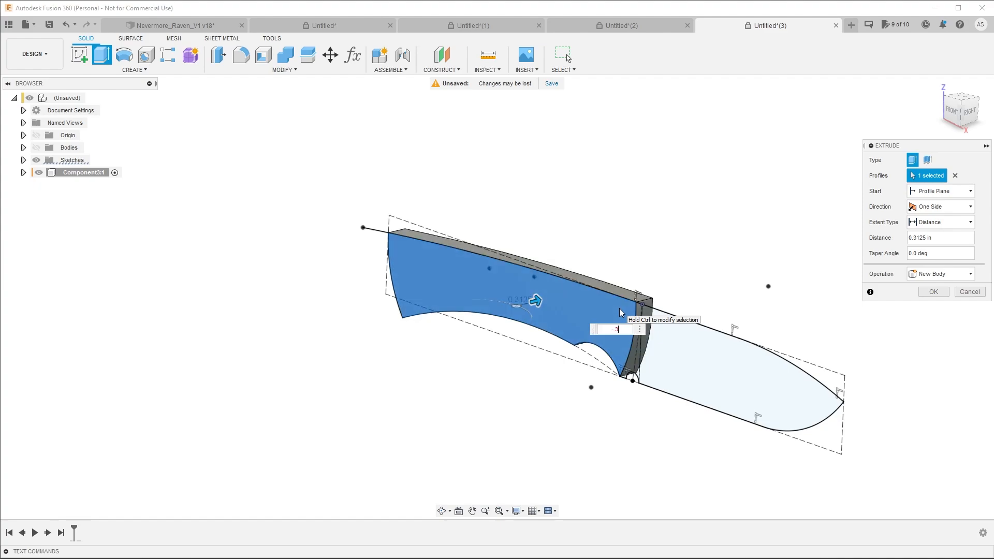
pyautogui.press('Return')
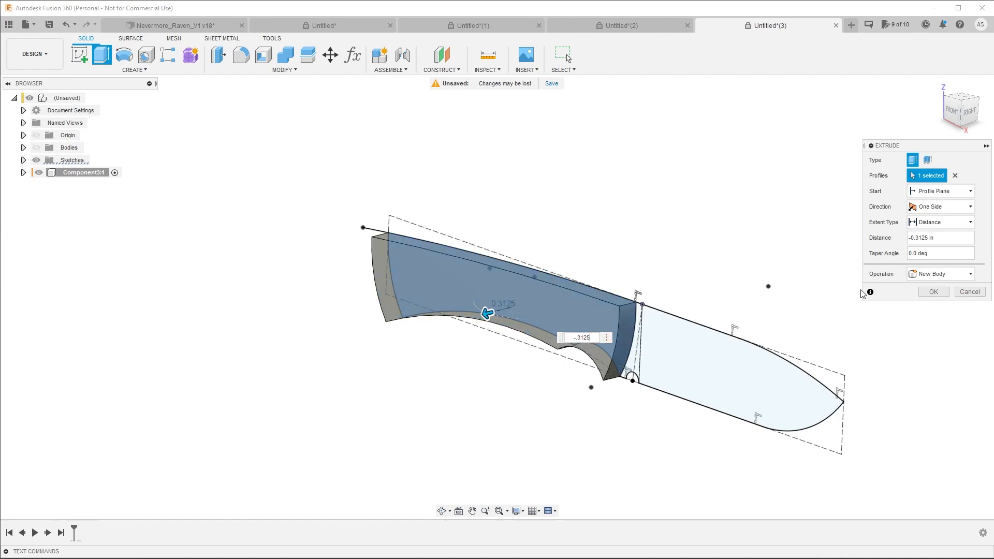
pyautogui.click(933, 291)
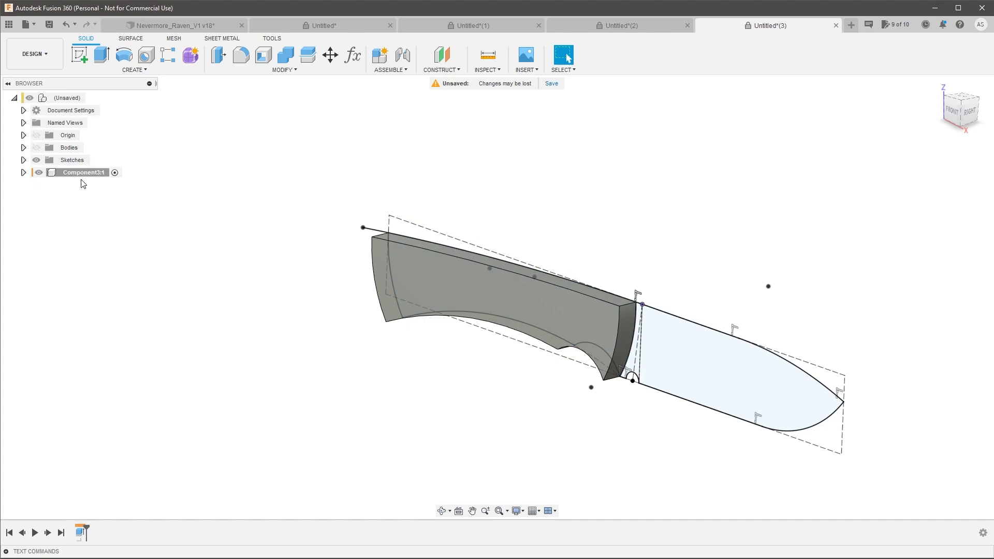
# Show the blade body again and hide the sketches.
pyautogui.click(36, 147)
pyautogui.moveTo(271, 224)
pyautogui.keyDown('shift'); pyautogui.mouseDown(button='middle')
pyautogui.moveTo(544, 271)
pyautogui.moveTo(464, 318)
pyautogui.moveTo(496, 299)
pyautogui.moveTo(303, 319)
pyautogui.mouseUp(button='middle'); pyautogui.keyUp('shift')
pyautogui.click(36, 160)
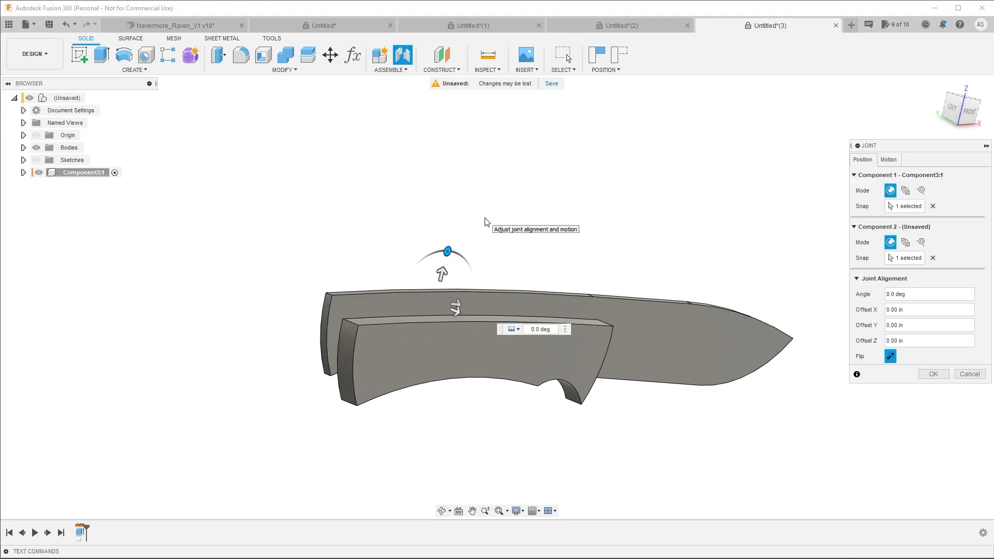
# Joint the handle component to the blade's side face, flipped, with zero angle and zero offsets.
pyautogui.keyDown('shift'); pyautogui.moveTo(386, 349); pyautogui.dragTo(387, 387, button='middle'); pyautogui.keyUp('shift')
pyautogui.scroll(-3, 590, 318)
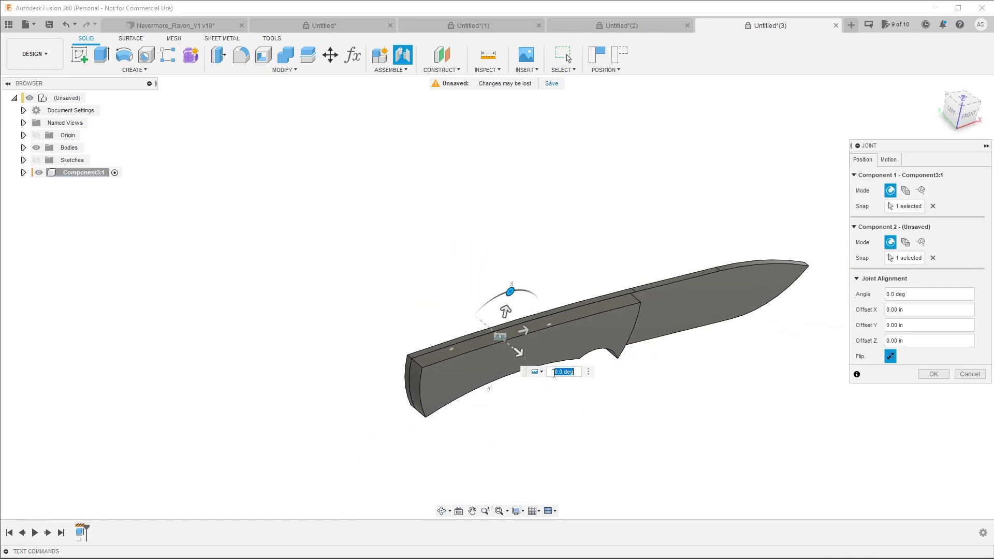
pyautogui.scroll(3, 482, 386)
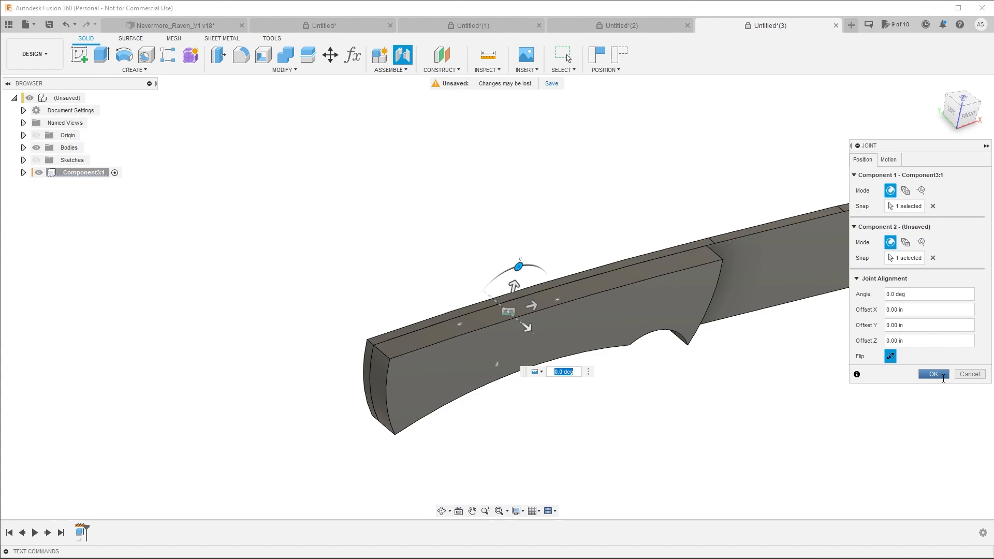
pyautogui.click(933, 374)
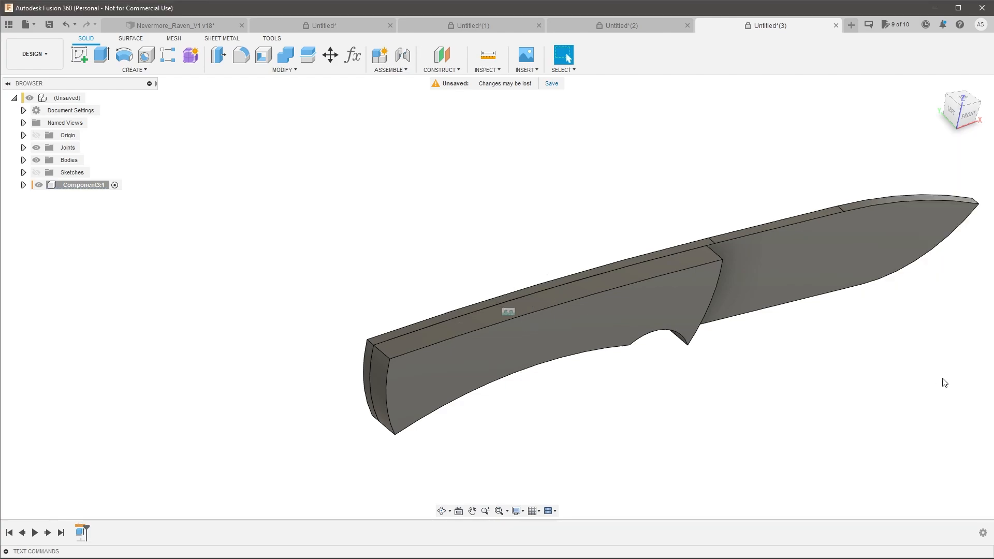
# Mirror the handle body across the XZ origin plane using the Bodies type and the Join operation.
pyautogui.scroll(-3, 689, 325)
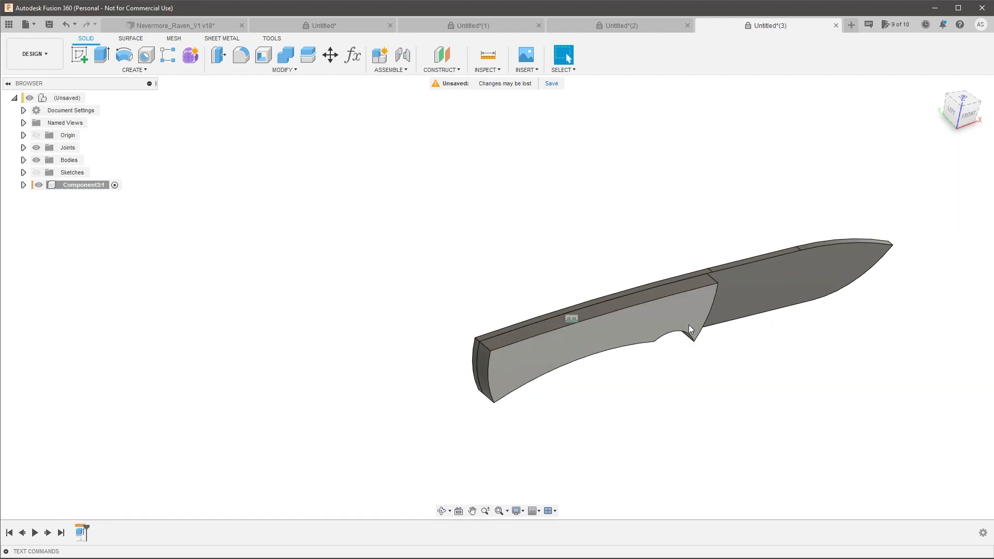
pyautogui.click(144, 70)
pyautogui.click(128, 315)
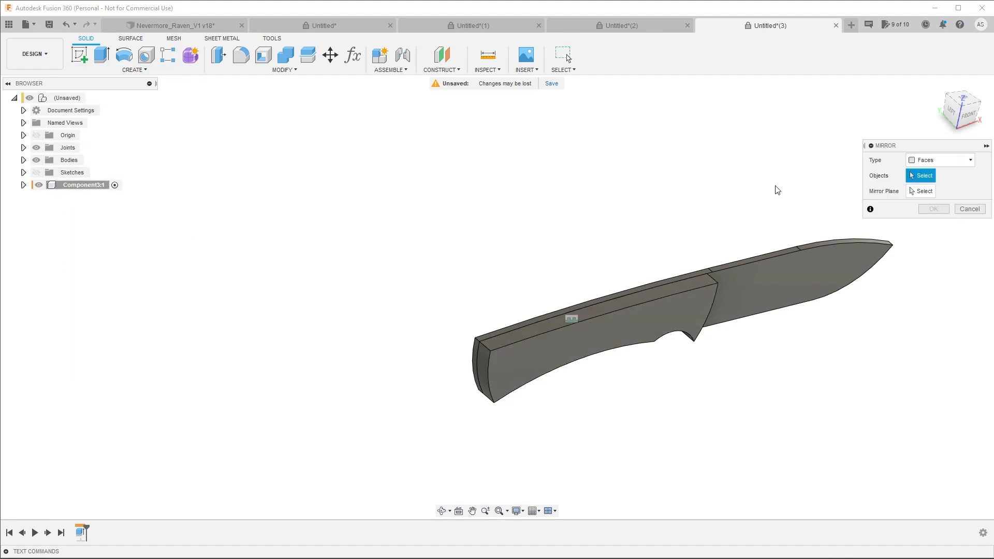
pyautogui.click(657, 322)
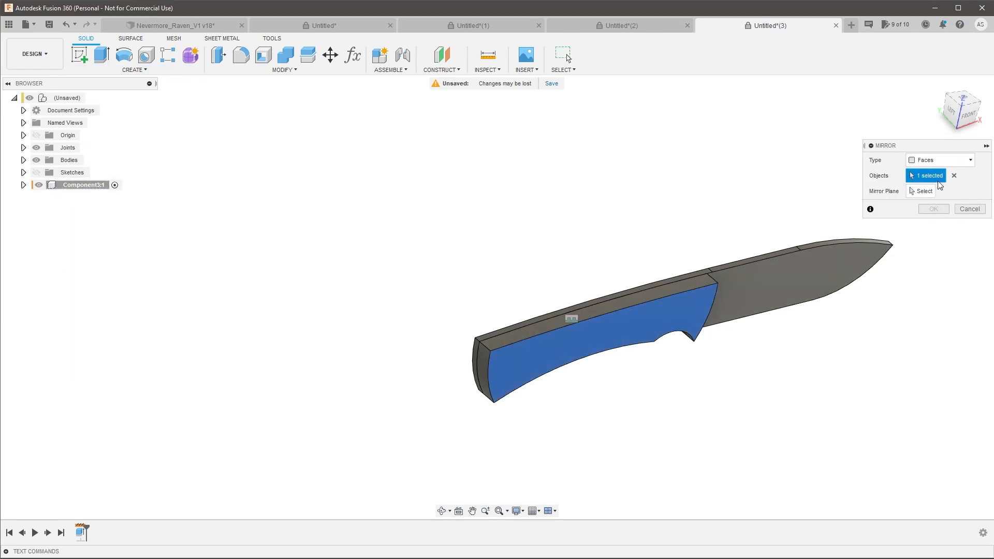
pyautogui.click(912, 190)
pyautogui.click(751, 243)
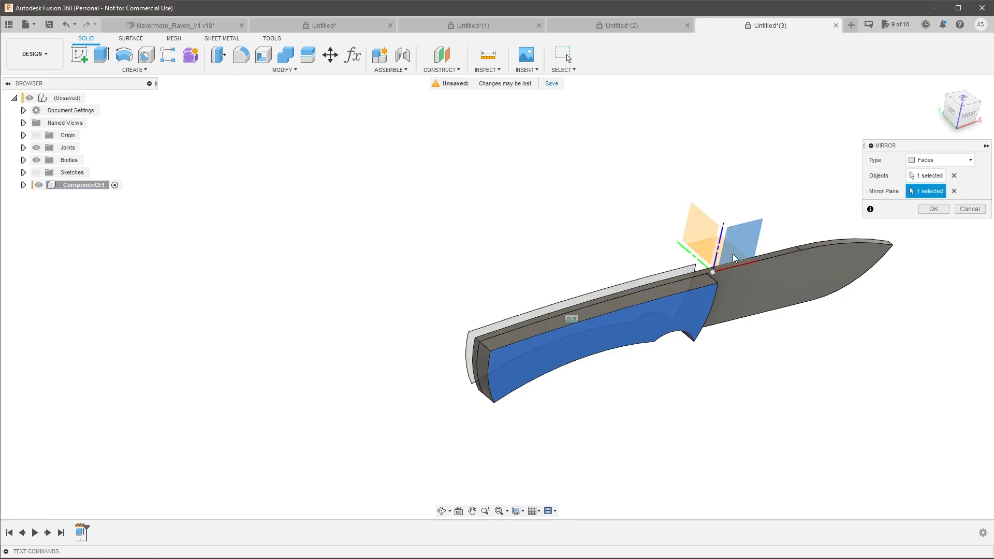
pyautogui.moveTo(621, 278)
pyautogui.keyDown('shift'); pyautogui.mouseDown(button='middle')
pyautogui.moveTo(632, 293)
pyautogui.moveTo(622, 291)
pyautogui.mouseUp(button='middle'); pyautogui.keyUp('shift')
pyautogui.click(954, 175)
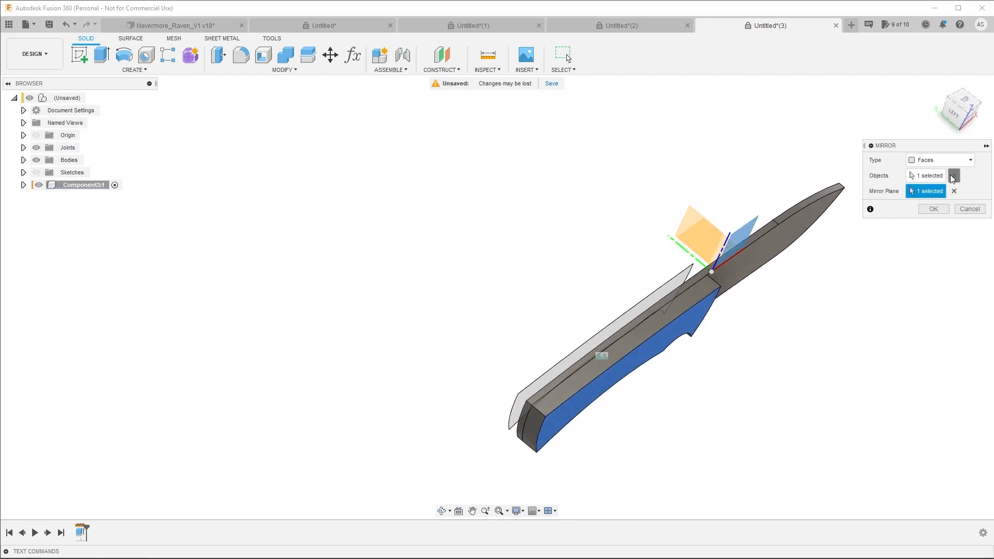
pyautogui.click(923, 161)
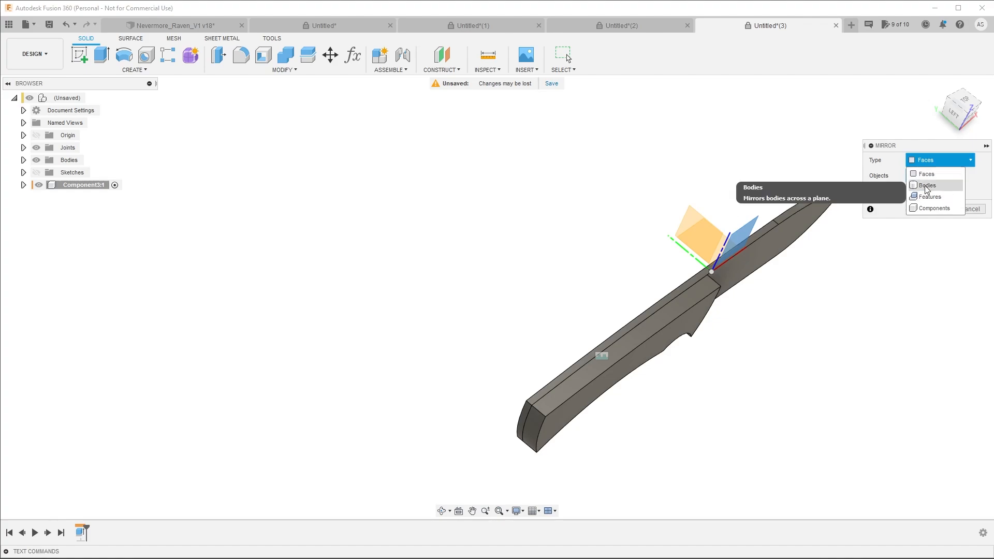
pyautogui.click(927, 186)
pyautogui.click(675, 318)
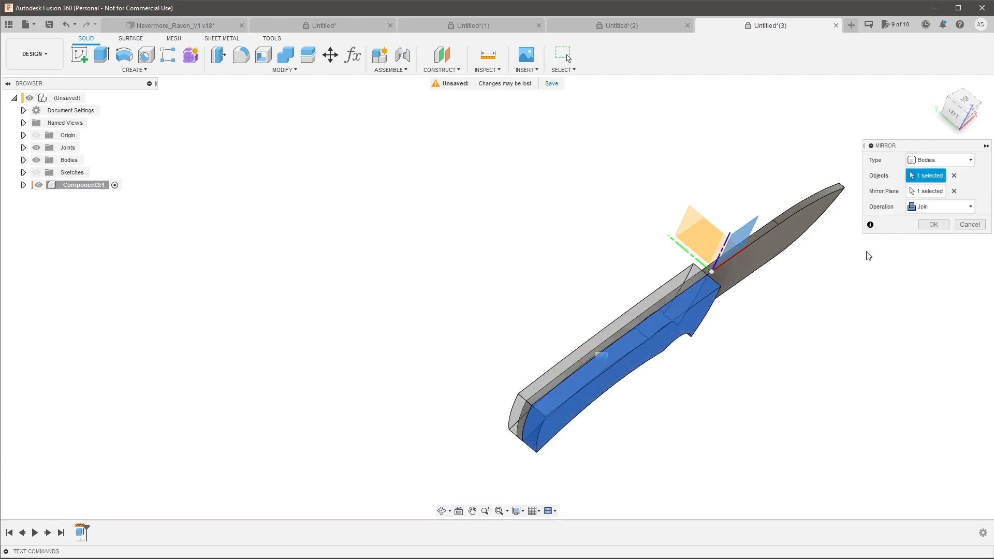
pyautogui.click(925, 227)
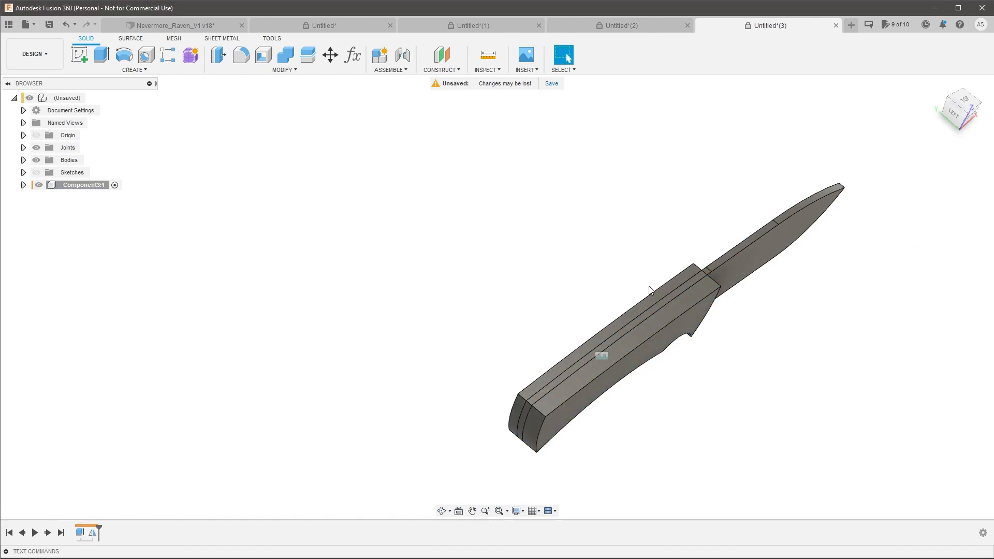
# Undo the handle mirror and review the handle extrusion's settings.
pyautogui.scroll(3, 520, 389)
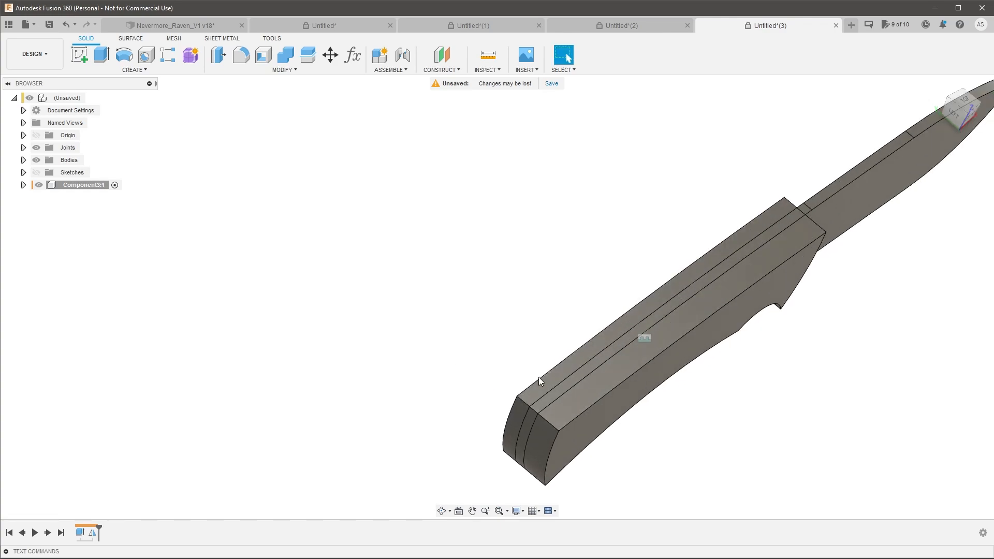
pyautogui.keyDown('shift'); pyautogui.moveTo(538, 377); pyautogui.dragTo(613, 334, button='middle'); pyautogui.keyUp('shift')
pyautogui.scroll(-2, 569, 310)
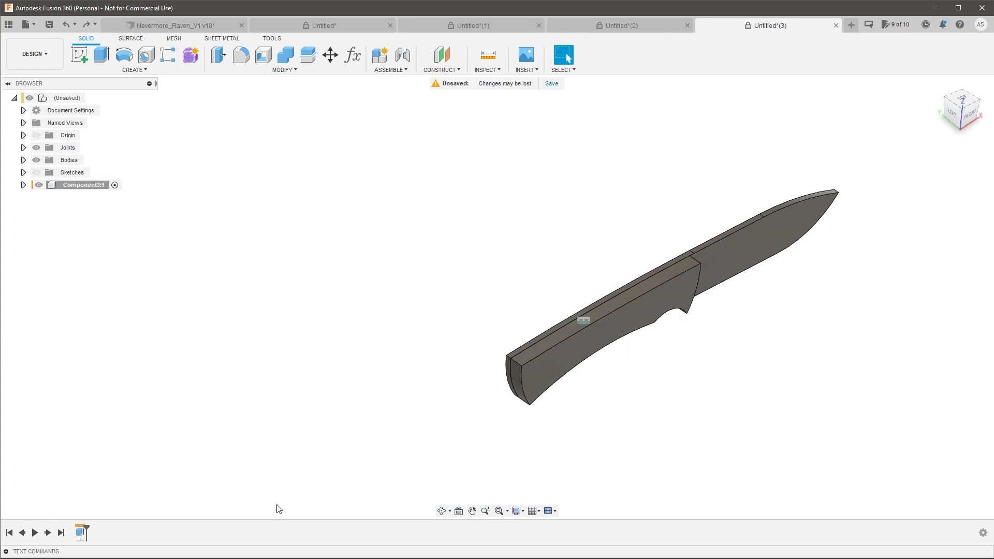
pyautogui.doubleClick(81, 537)
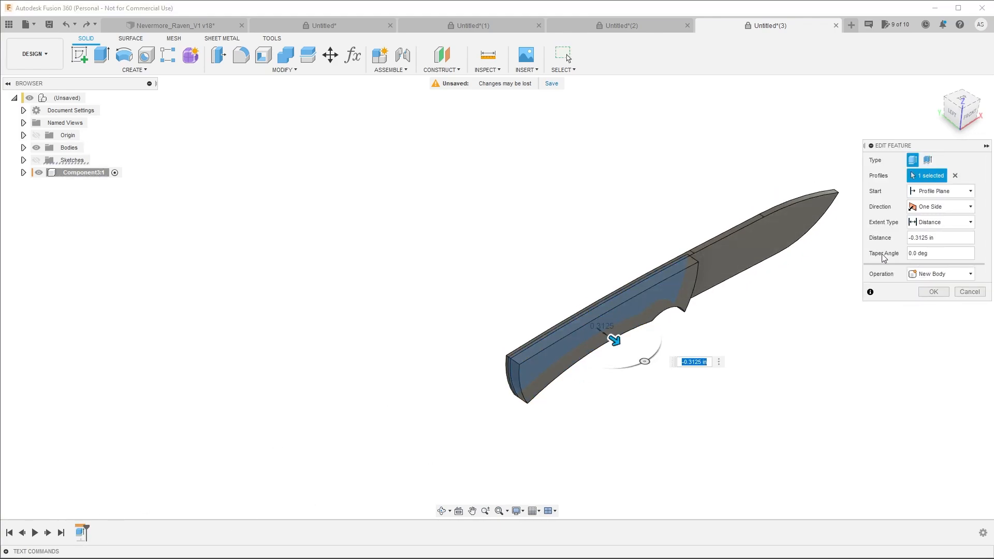
pyautogui.press('Return')
# Mirror the jointed handle body across the XZ origin plane again with Join and inspect both handle sides.
pyautogui.click(134, 69)
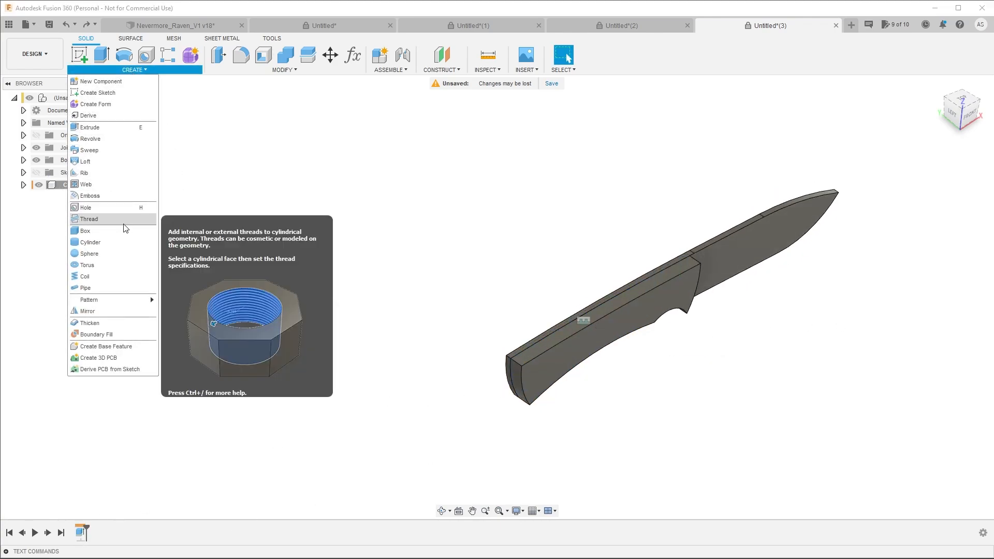
pyautogui.click(103, 310)
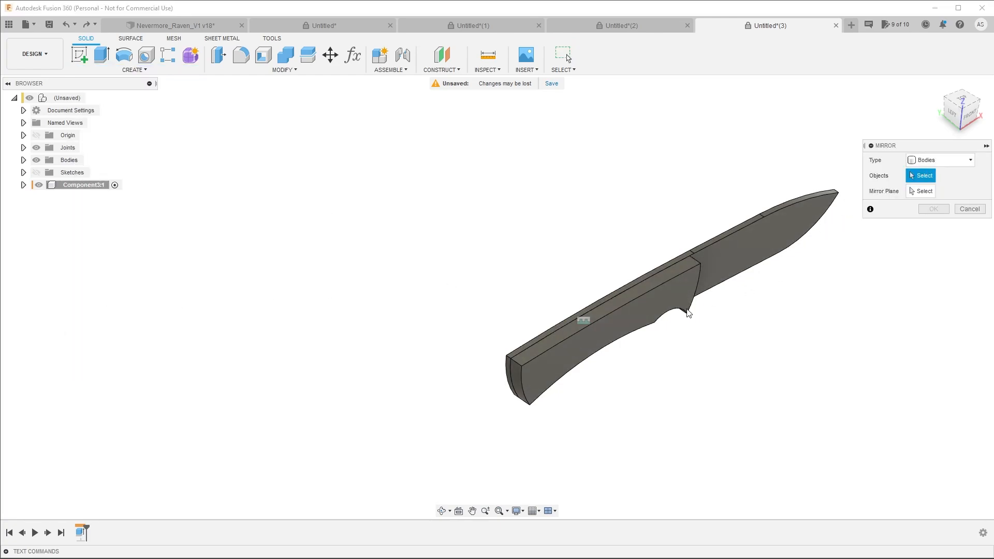
pyautogui.click(922, 191)
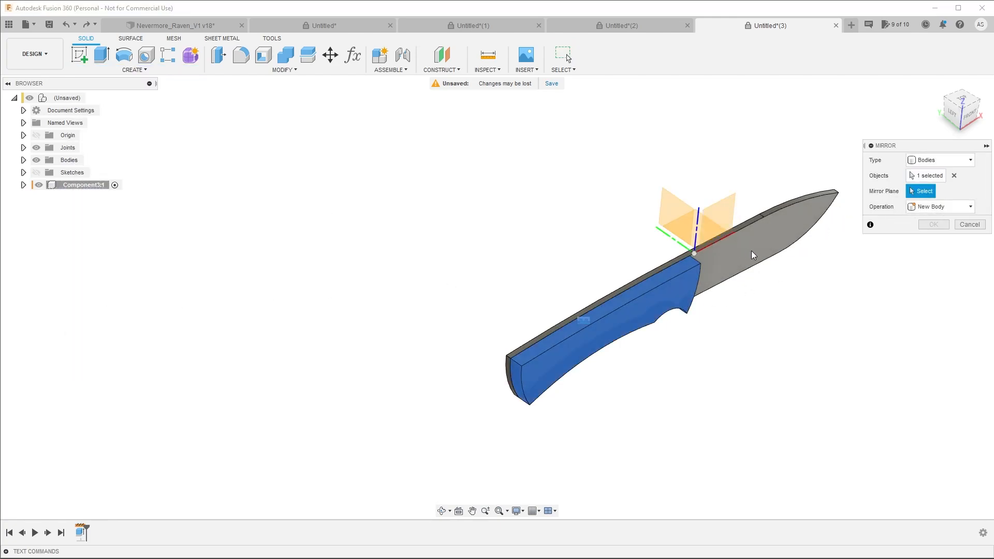
pyautogui.keyDown('shift'); pyautogui.moveTo(750, 250); pyautogui.dragTo(722, 209, button='middle'); pyautogui.keyUp('shift')
pyautogui.click(722, 210)
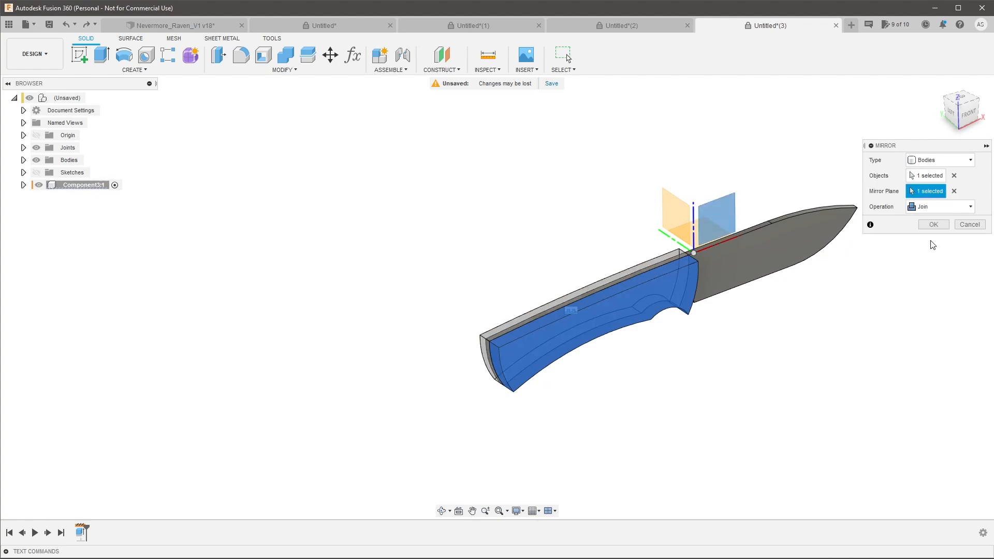
pyautogui.click(933, 226)
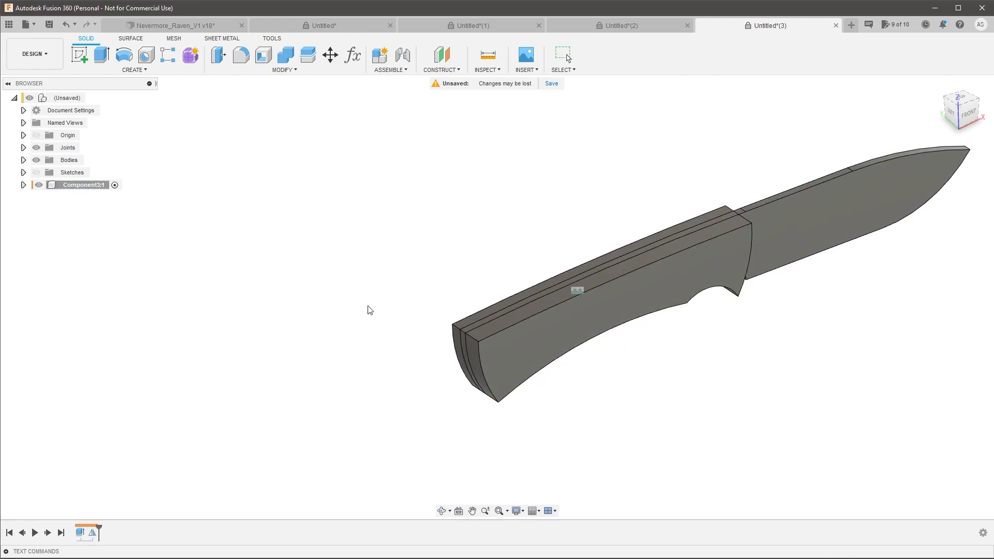
pyautogui.keyDown('shift'); pyautogui.moveTo(368, 308); pyautogui.dragTo(755, 257, button='middle'); pyautogui.keyUp('shift')
pyautogui.scroll(-3, 755, 258)
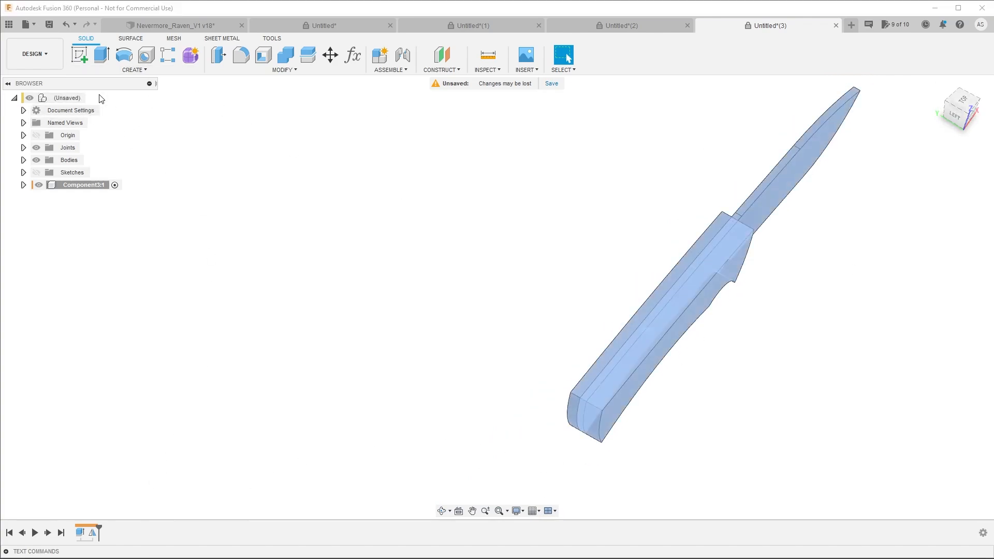
# Activate the root component and delete the handle's mirror feature and joint from the design history.
pyautogui.doubleClick(73, 101)
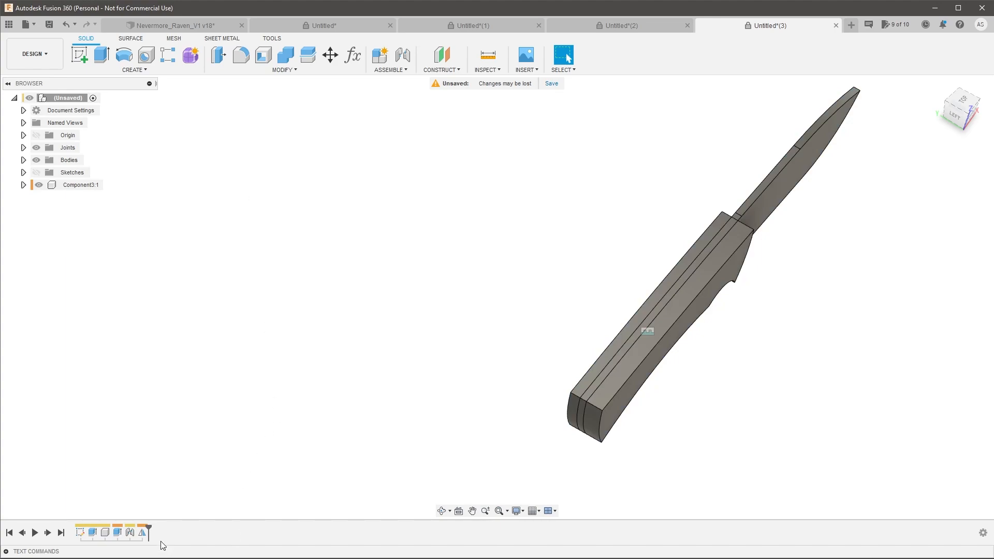
pyautogui.click(143, 533)
pyautogui.press('Delete')
pyautogui.click(130, 533)
pyautogui.press('Delete')
# Test whether the handle component moves freely away from the blade and undo the move.
pyautogui.scroll(1, 609, 376)
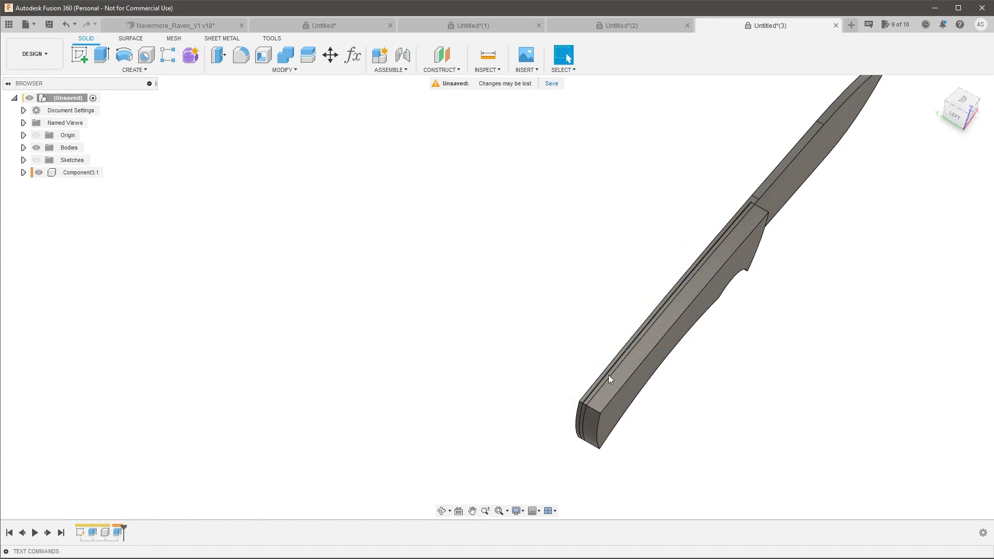
pyautogui.scroll(2, 609, 379)
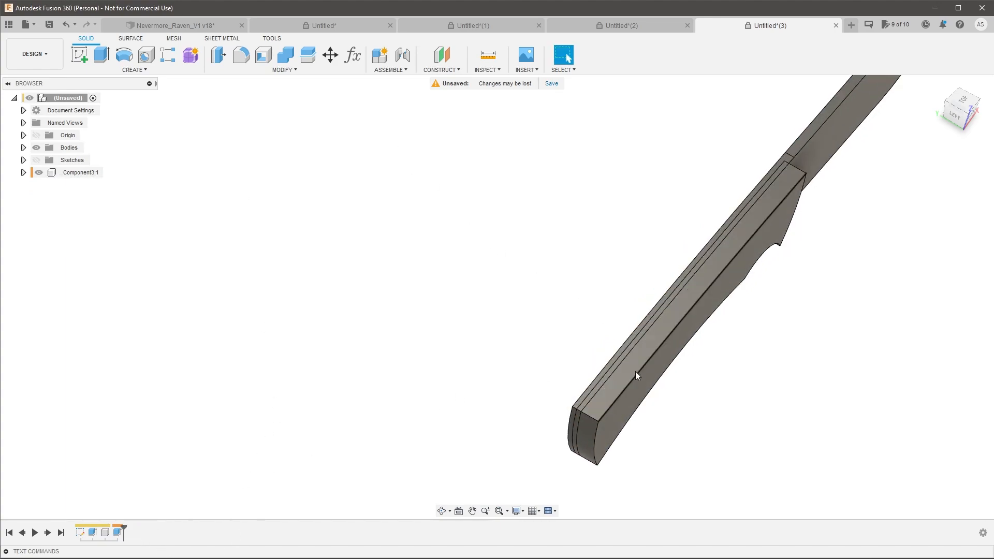
pyautogui.moveTo(635, 372); pyautogui.dragTo(653, 373)
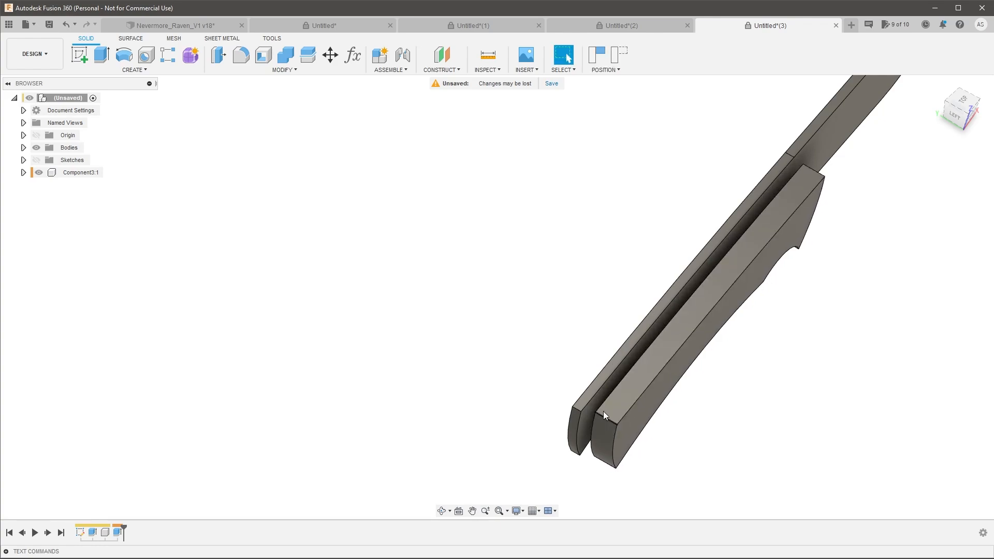
pyautogui.hotkey('ctrl', 'z')
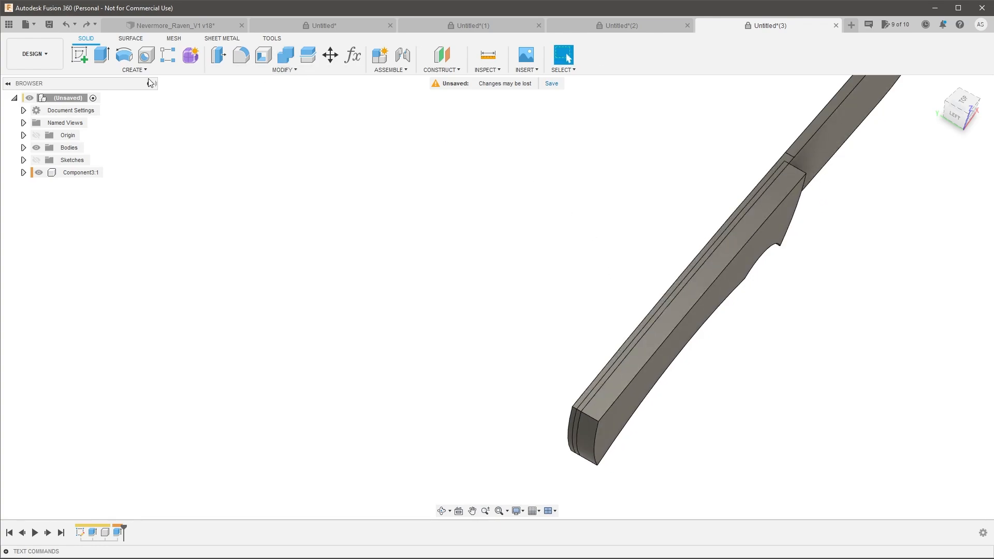
# Mirror the handle scale across the XZ origin plane using the Components type to create a separate opposite scale.
pyautogui.click(135, 69)
pyautogui.click(106, 310)
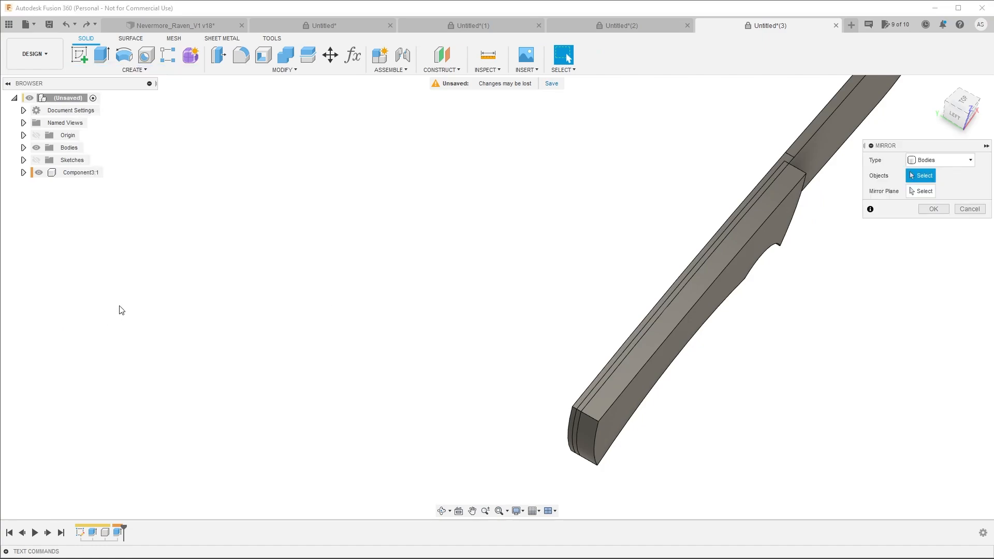
pyautogui.scroll(-2, 801, 190)
pyautogui.click(638, 246)
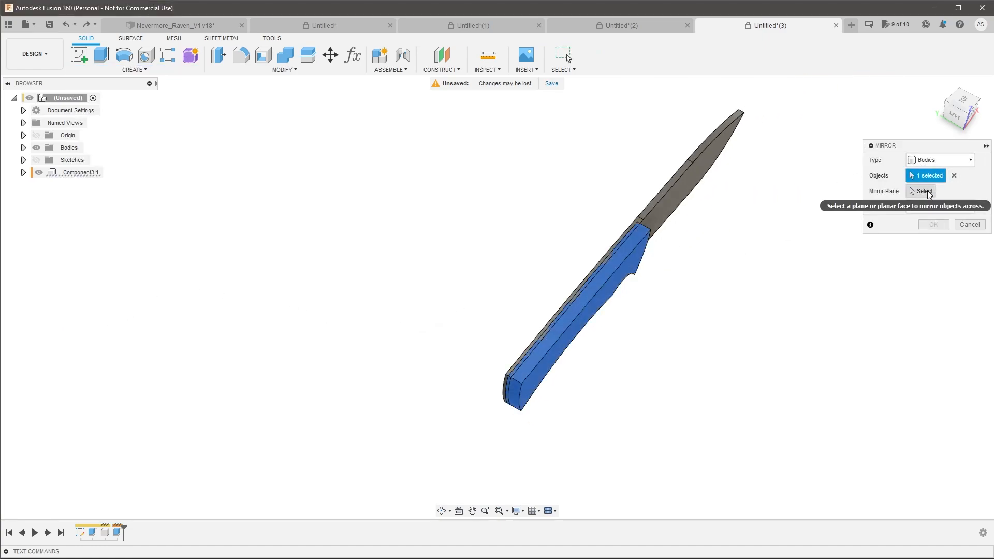
pyautogui.click(940, 161)
pyautogui.click(933, 207)
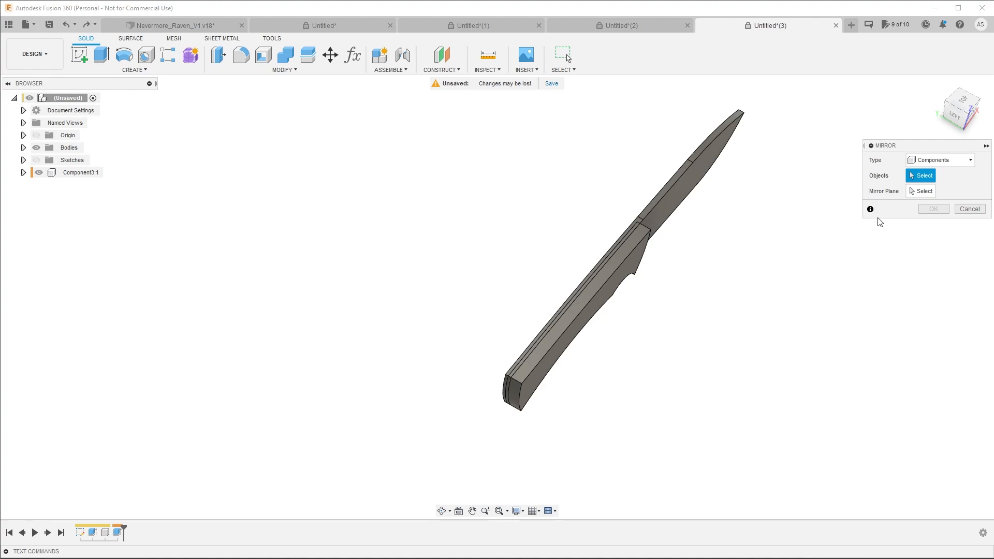
pyautogui.keyDown('shift'); pyautogui.moveTo(621, 376); pyautogui.dragTo(644, 344, button='middle'); pyautogui.keyUp('shift')
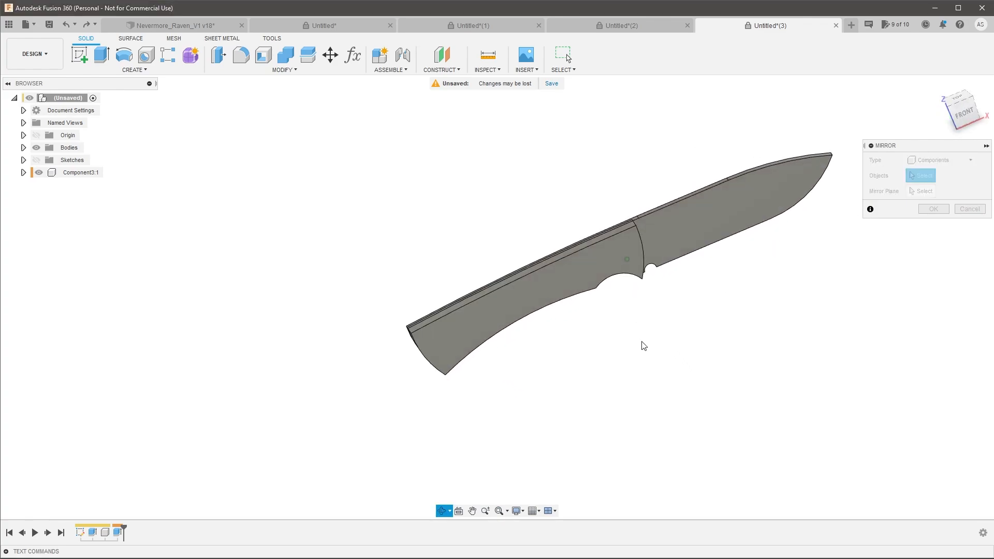
pyautogui.keyDown('shift'); pyautogui.moveTo(665, 302); pyautogui.dragTo(697, 309, button='middle'); pyautogui.keyUp('shift')
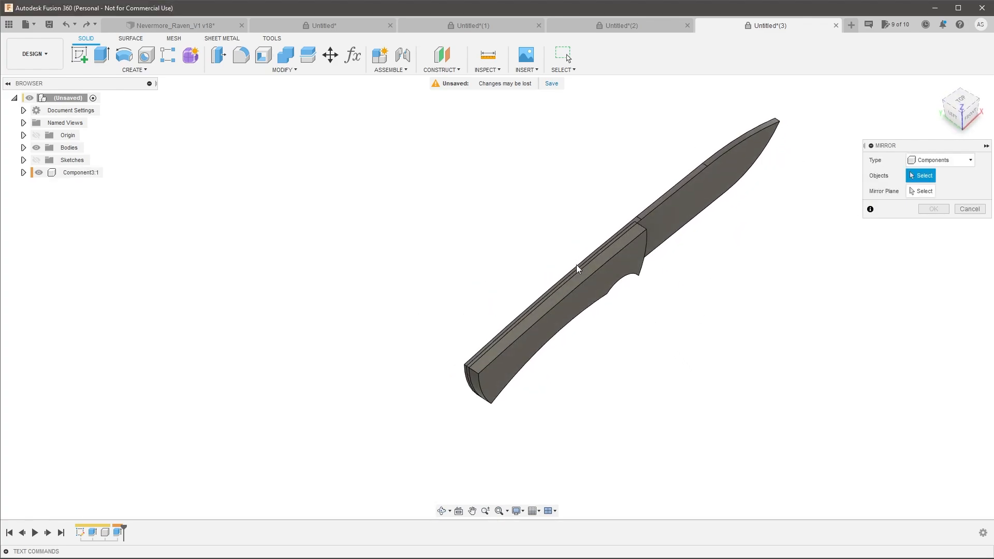
pyautogui.scroll(2, 576, 266)
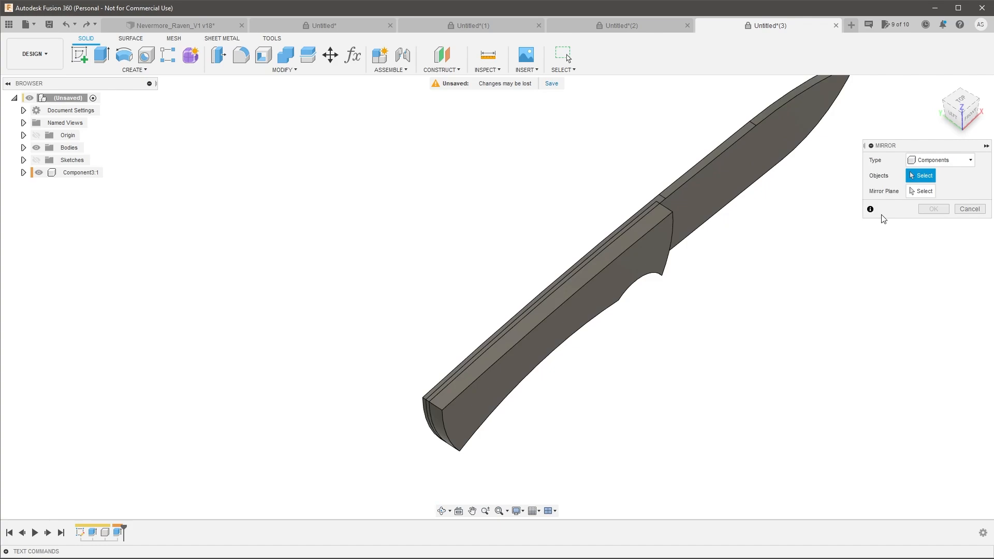
pyautogui.click(931, 189)
pyautogui.click(673, 152)
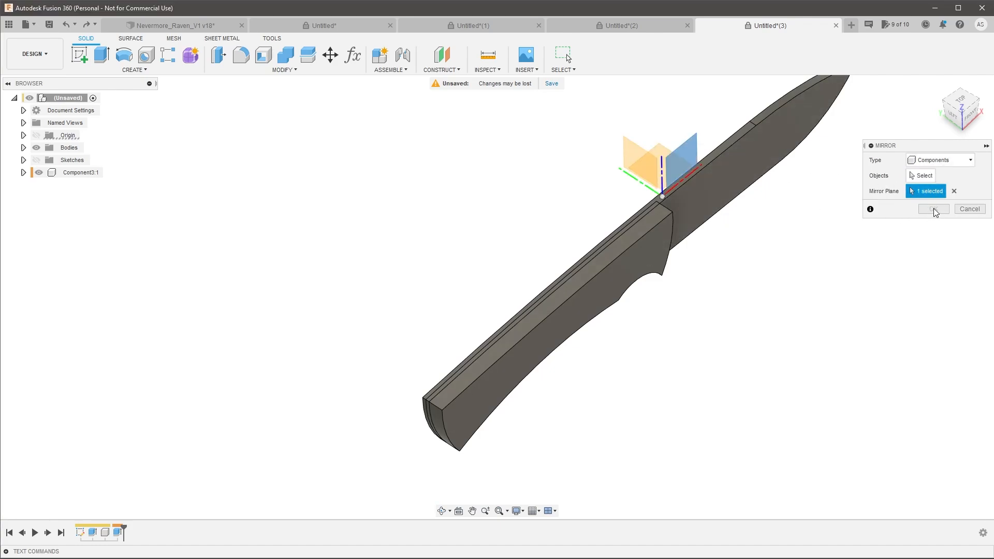
pyautogui.click(924, 176)
pyautogui.click(612, 284)
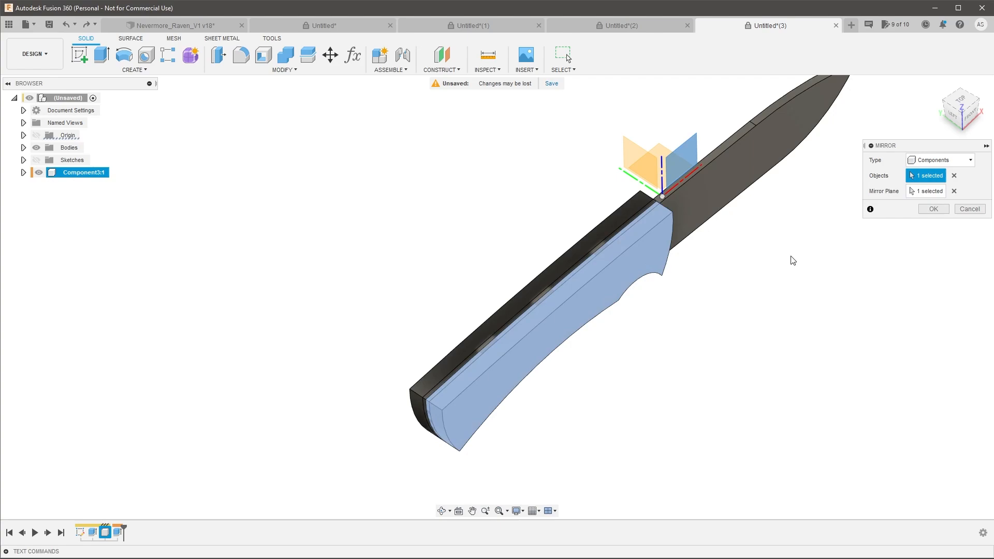
pyautogui.click(933, 208)
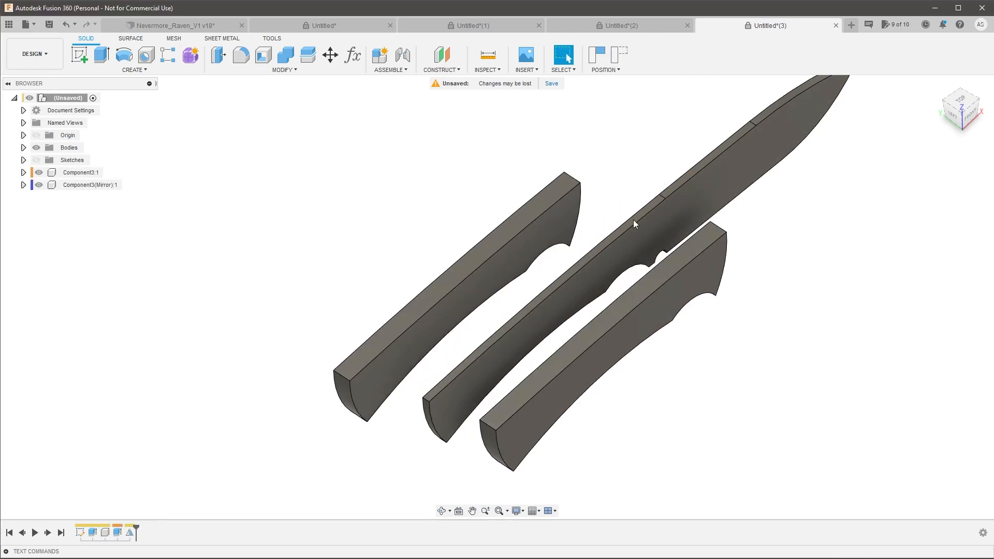
# Attach the original handle scale to its side of the blade tang with a joint at zero offset.
pyautogui.scroll(-3, 807, 267)
pyautogui.scroll(4, 625, 397)
pyautogui.keyDown('shift'); pyautogui.moveTo(527, 418); pyautogui.dragTo(529, 402, button='middle'); pyautogui.keyUp('shift')
pyautogui.scroll(-3, 566, 381)
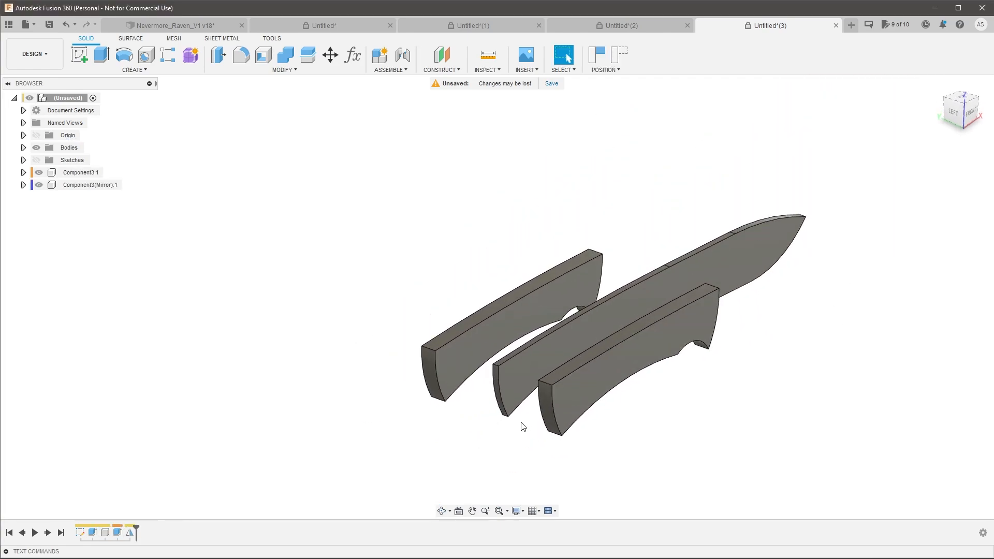
pyautogui.scroll(2, 547, 398)
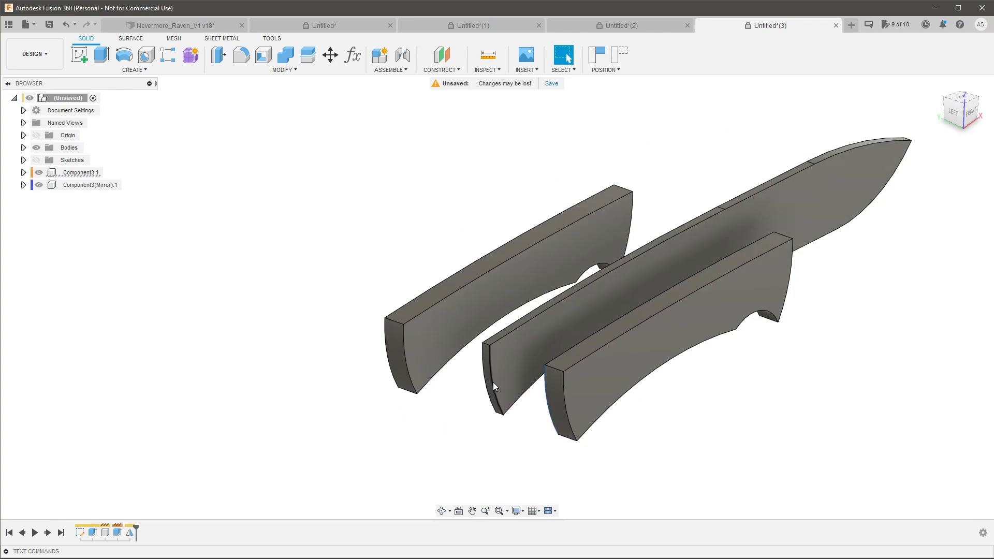
pyautogui.press('j')
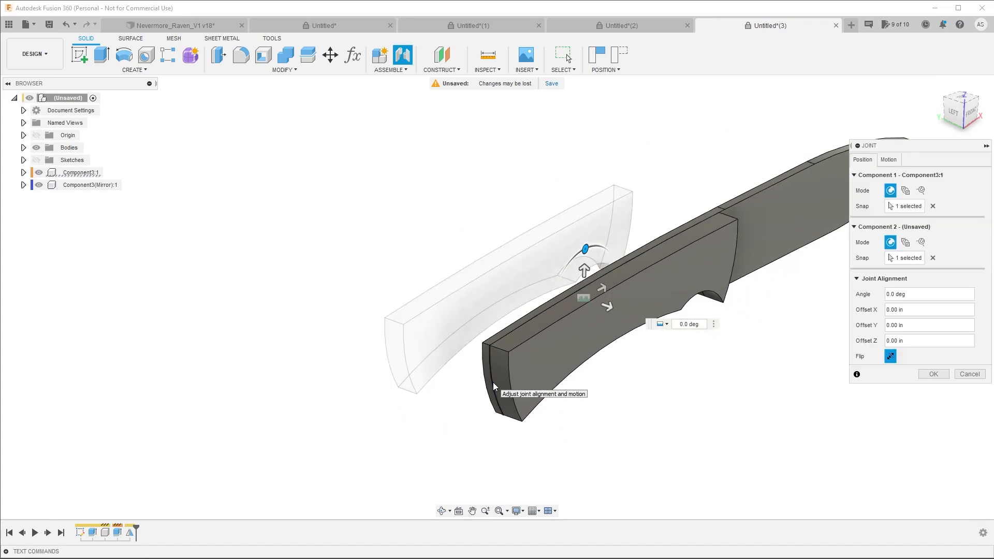
pyautogui.press('Return')
# Attach the mirrored handle scale to the opposite face of the tang with a zero-offset joint and inspect the assembled knife.
pyautogui.click(407, 346)
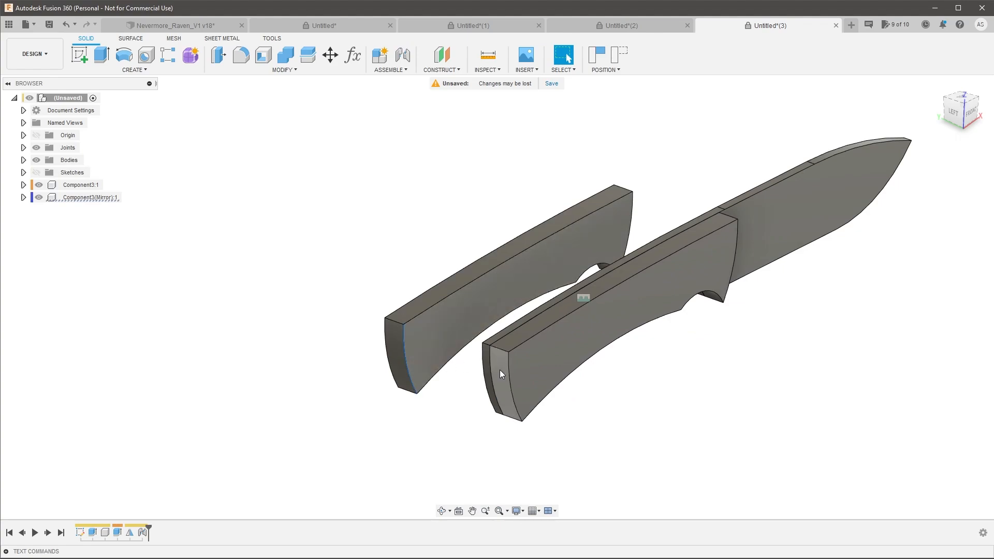
pyautogui.press('j')
pyautogui.click(482, 367)
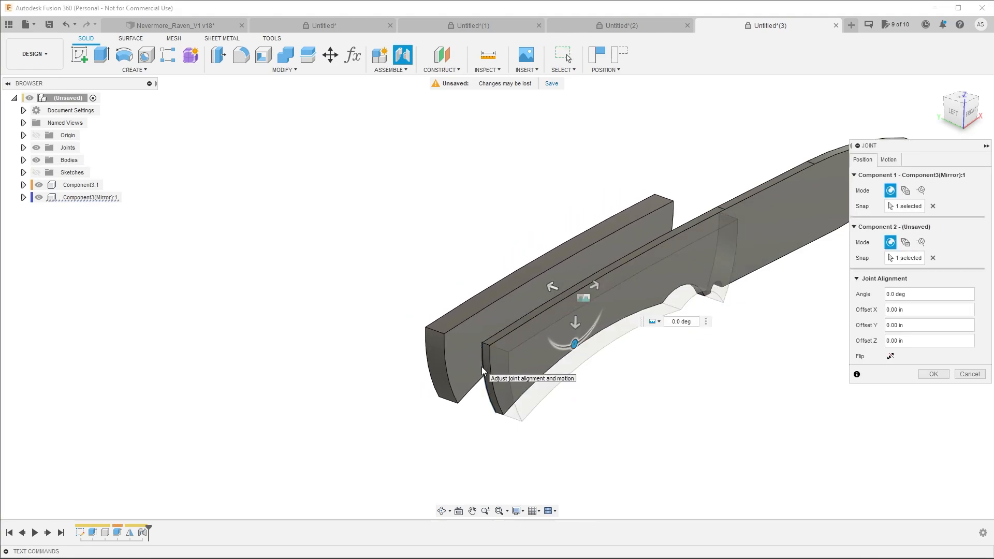
pyautogui.press('Return')
pyautogui.keyDown('shift'); pyautogui.moveTo(482, 366); pyautogui.dragTo(729, 253, button='middle'); pyautogui.keyUp('shift')
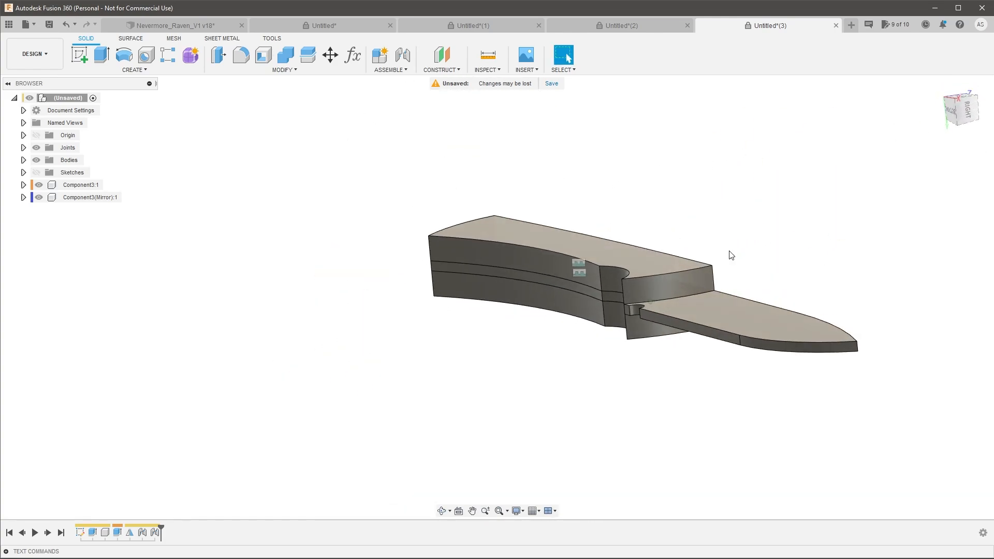
# Start a sketch on the YZ origin plane, viewed from the right side, with the handle scale's front face projected.
pyautogui.click(85, 49)
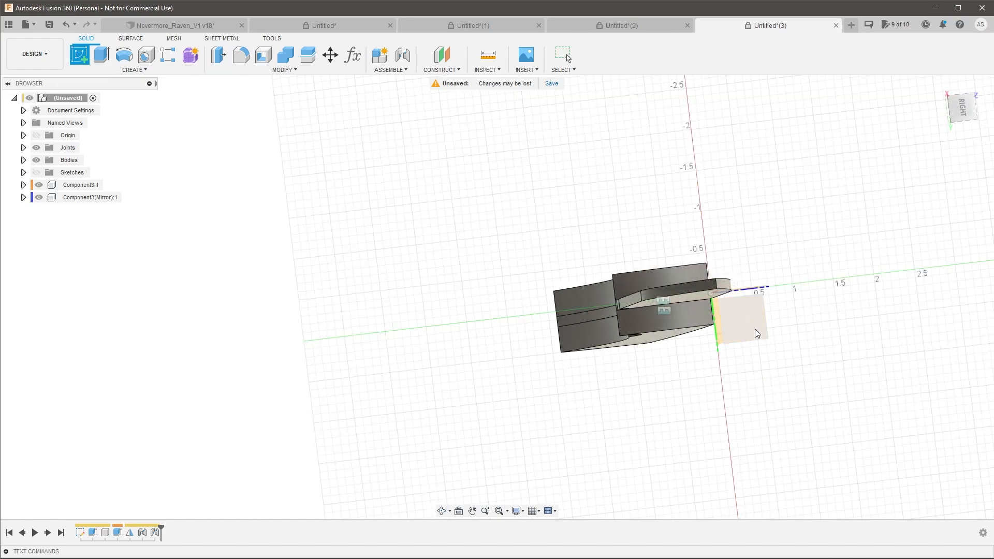
pyautogui.click(754, 328)
pyautogui.moveTo(564, 329)
pyautogui.keyDown('shift'); pyautogui.mouseDown(button='middle')
pyautogui.moveTo(603, 355)
pyautogui.moveTo(583, 288)
pyautogui.mouseUp(button='middle'); pyautogui.keyUp('shift')
pyautogui.click(956, 115)
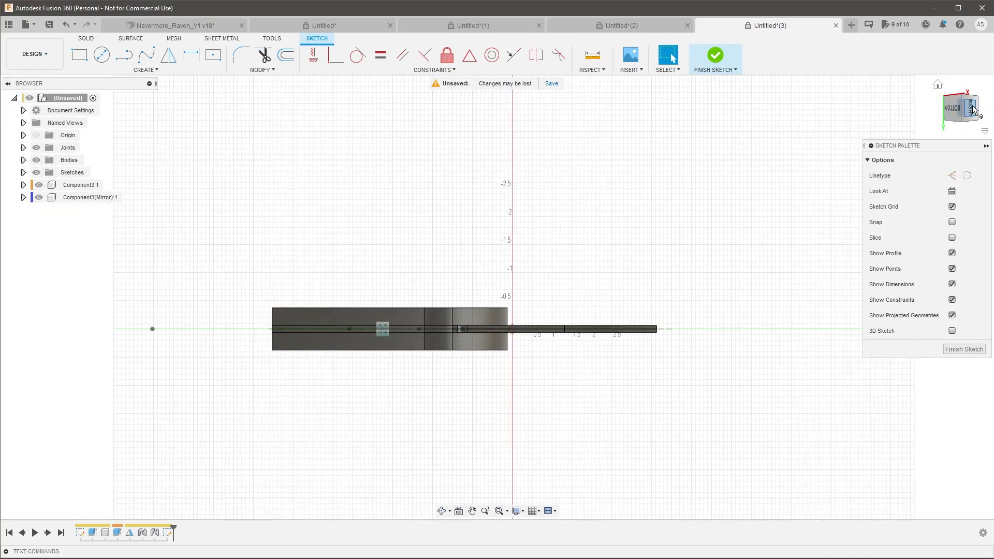
pyautogui.scroll(4, 467, 313)
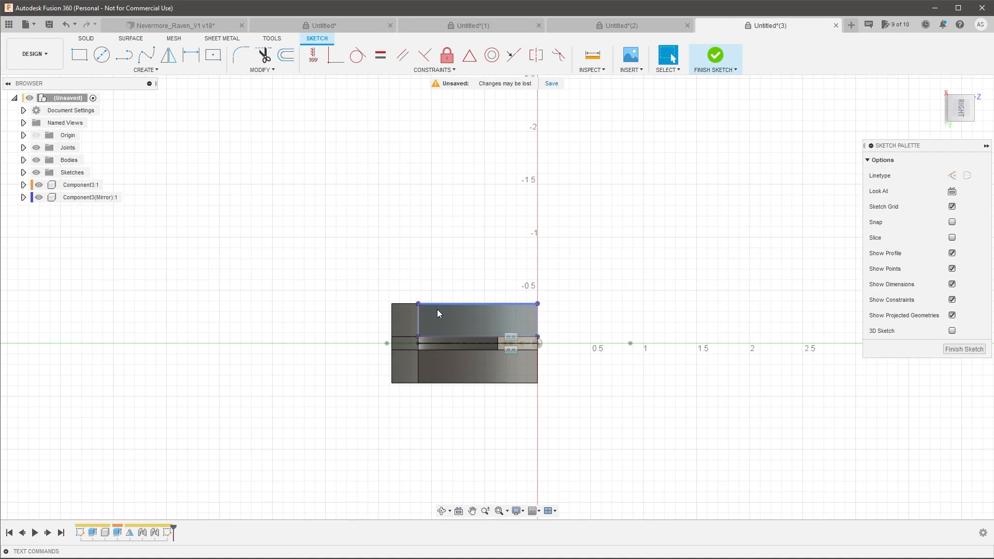
# Project the scale's lower butt-end edge into the sketch and check the projected front-face profile.
pyautogui.keyDown('shift'); pyautogui.moveTo(437, 309); pyautogui.dragTo(432, 316, button='middle'); pyautogui.keyUp('shift')
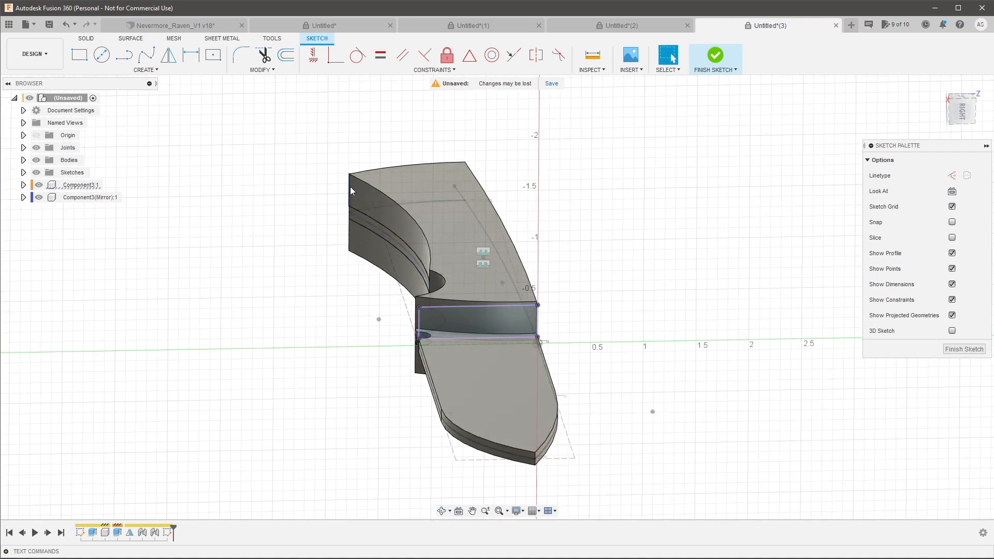
pyautogui.press('p')
pyautogui.press('Return')
pyautogui.scroll(-2, 425, 295)
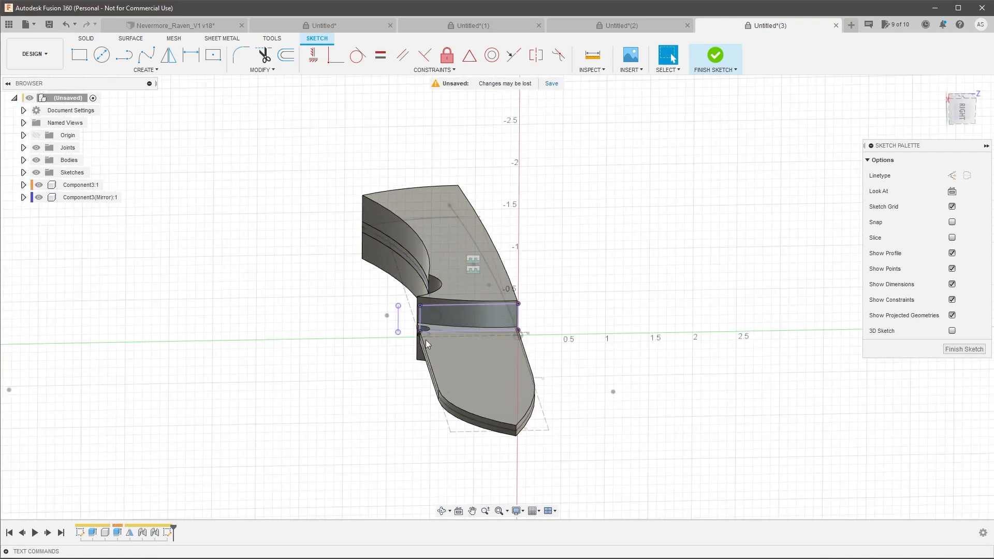
pyautogui.scroll(1, 488, 306)
pyautogui.click(521, 325)
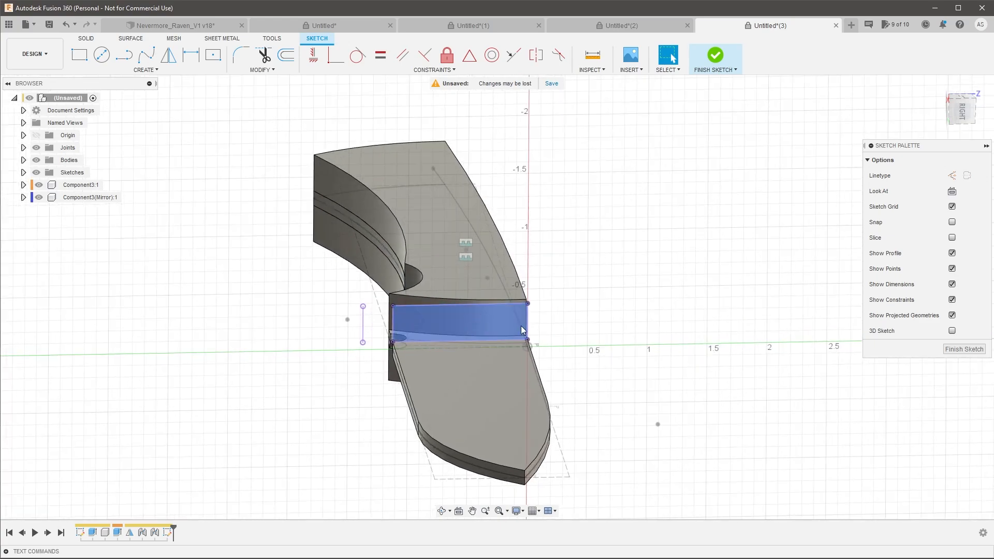
pyautogui.keyDown('shift'); pyautogui.moveTo(521, 325); pyautogui.dragTo(437, 244, button='middle'); pyautogui.keyUp('shift')
# Draw two lines joining the corners of the projected front face to the ends of the projected butt-end edge.
pyautogui.press('l')
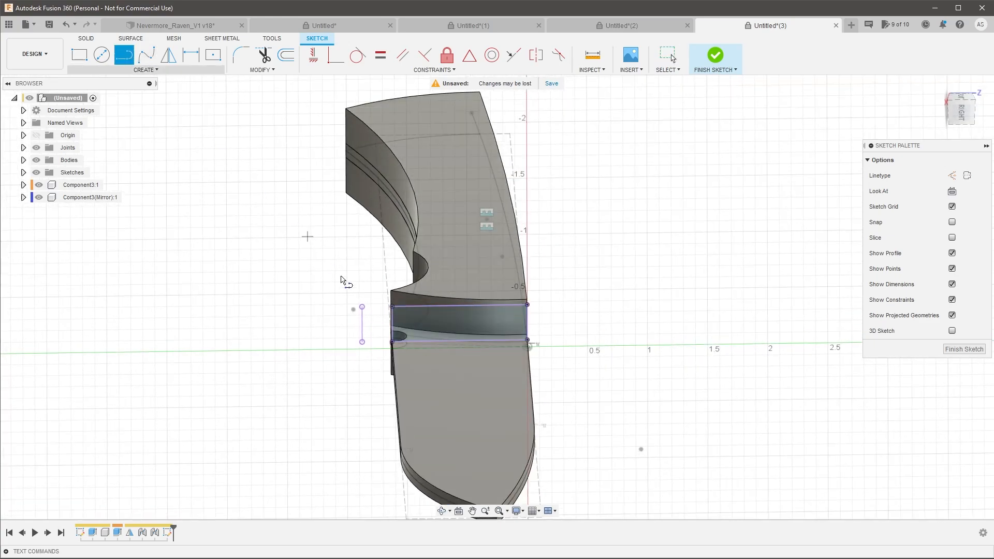
pyautogui.scroll(1, 366, 304)
pyautogui.click(401, 308)
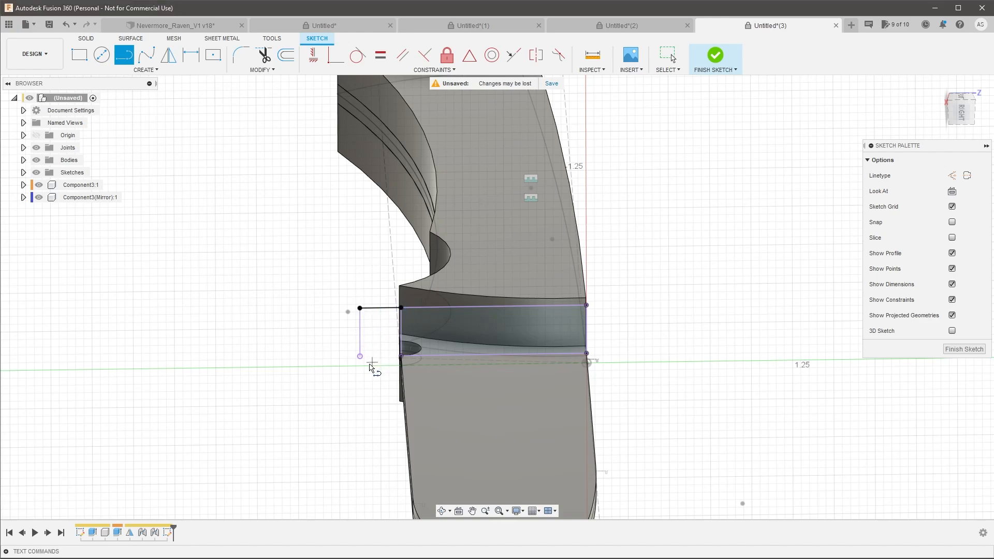
pyautogui.click(361, 357)
pyautogui.click(401, 356)
pyautogui.press('Escape')
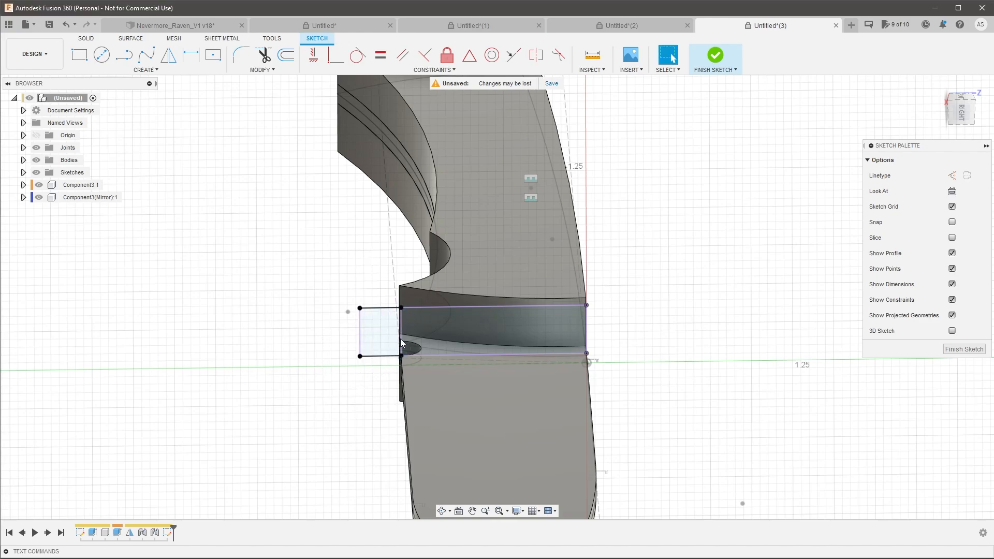
# Convert the line dividing the front-face profile from its butt-side extension to construction geometry.
pyautogui.keyDown('shift'); pyautogui.moveTo(401, 330); pyautogui.dragTo(437, 340, button='middle'); pyautogui.keyUp('shift')
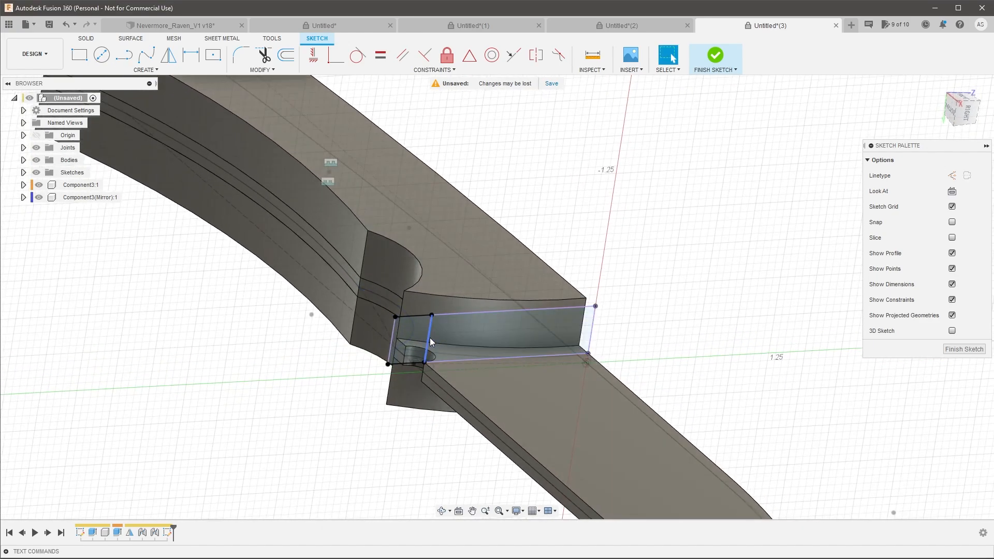
pyautogui.click(429, 336)
pyautogui.press('x')
pyautogui.click(766, 310)
pyautogui.scroll(2, 429, 316)
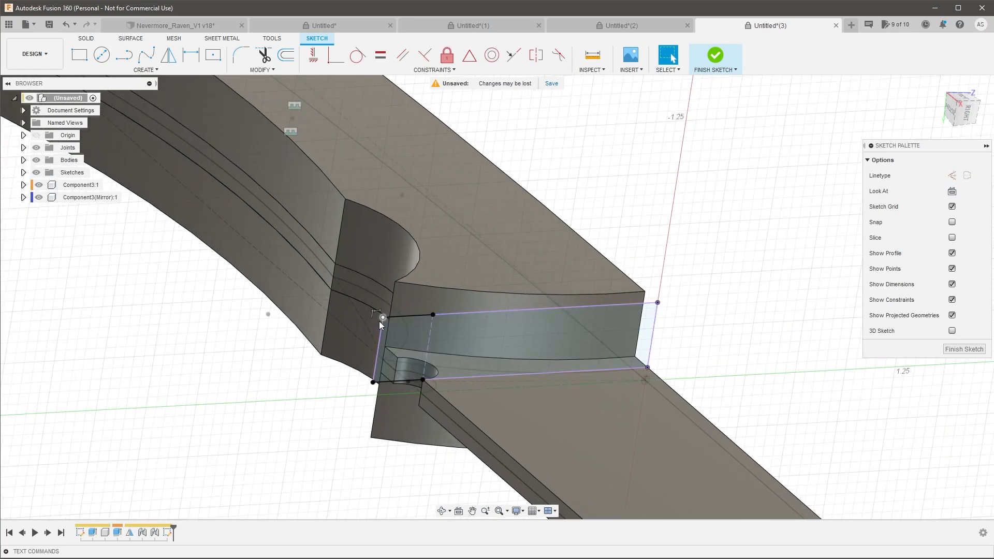
pyautogui.keyDown('shift'); pyautogui.moveTo(424, 330); pyautogui.dragTo(433, 332, button='middle'); pyautogui.keyUp('shift')
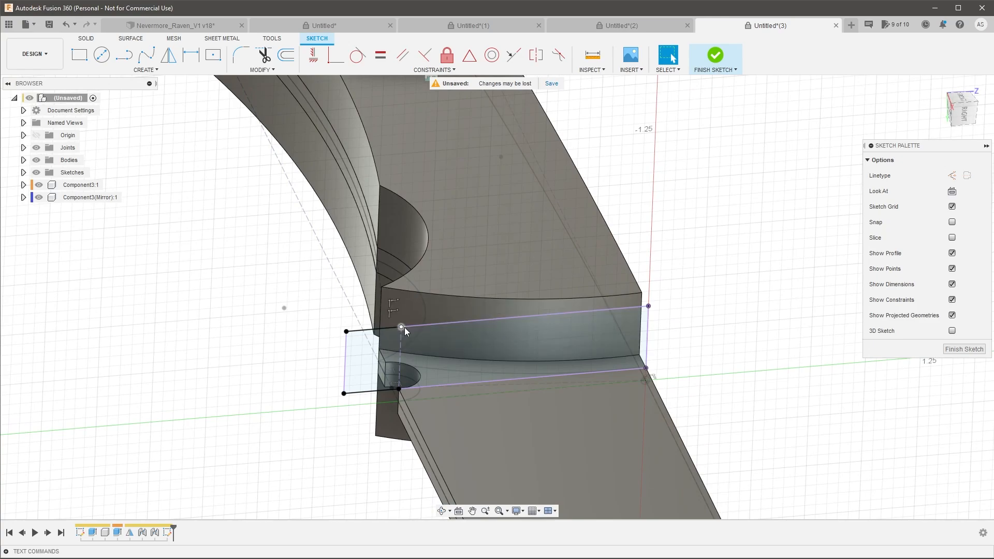
pyautogui.scroll(-3, 290, 340)
pyautogui.scroll(1, 284, 334)
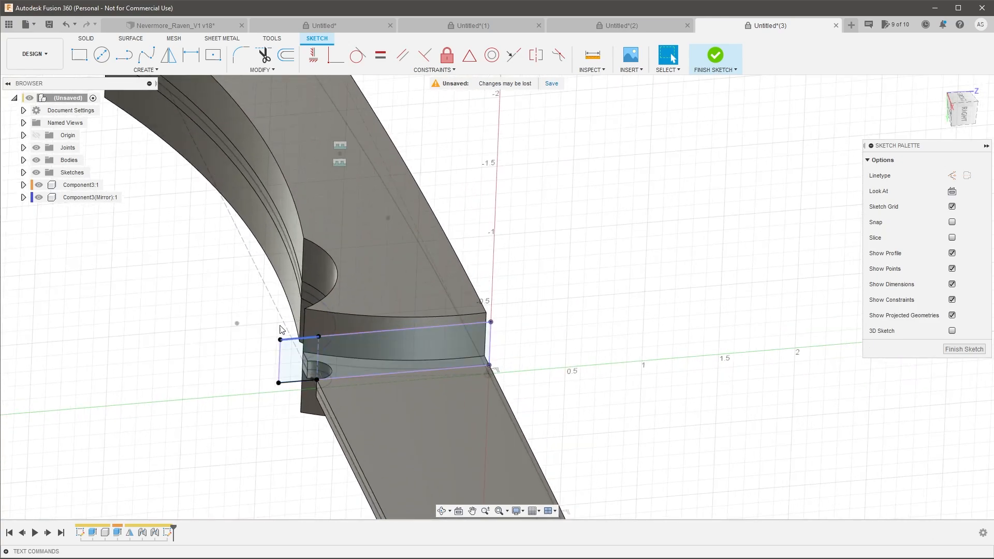
# Draw three lines closing a four-sided extension off the profile's spine side, with a first side about 0.44 in long.
pyautogui.click(125, 55)
pyautogui.click(491, 323)
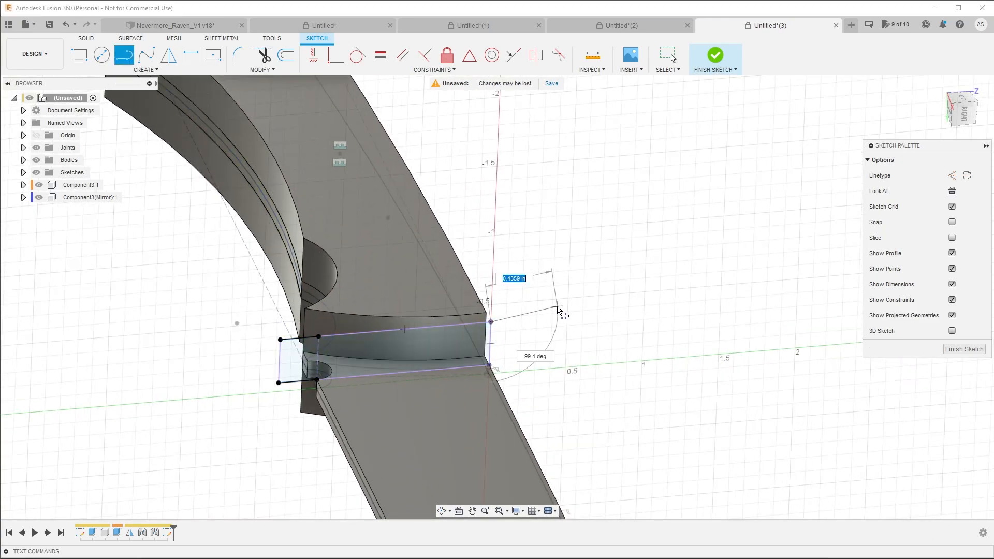
pyautogui.click(490, 365)
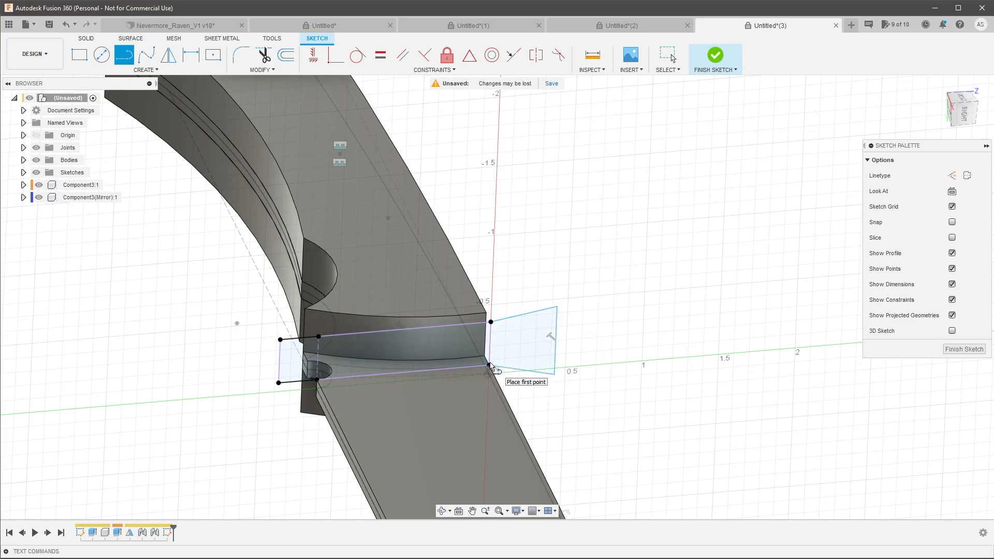
pyautogui.press('Escape')
# Constrain the spine-side extension's two long lines horizontal and its end line vertical.
pyautogui.click(313, 55)
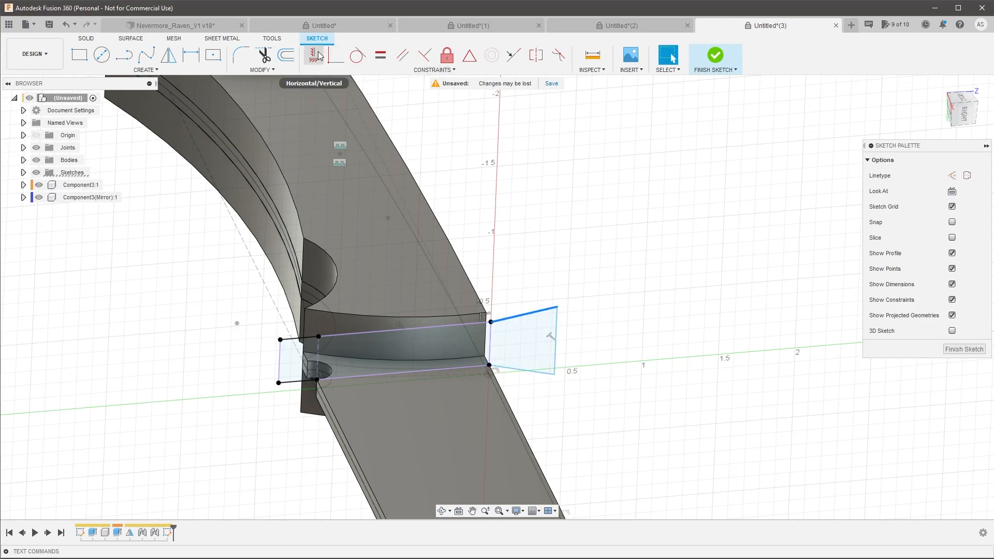
pyautogui.press('Escape')
pyautogui.click(553, 335)
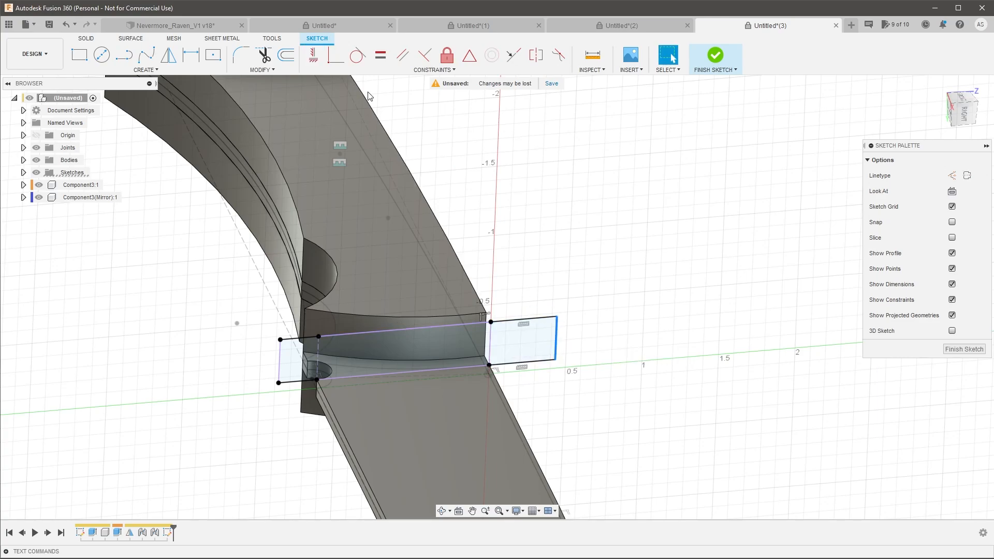
pyautogui.click(322, 55)
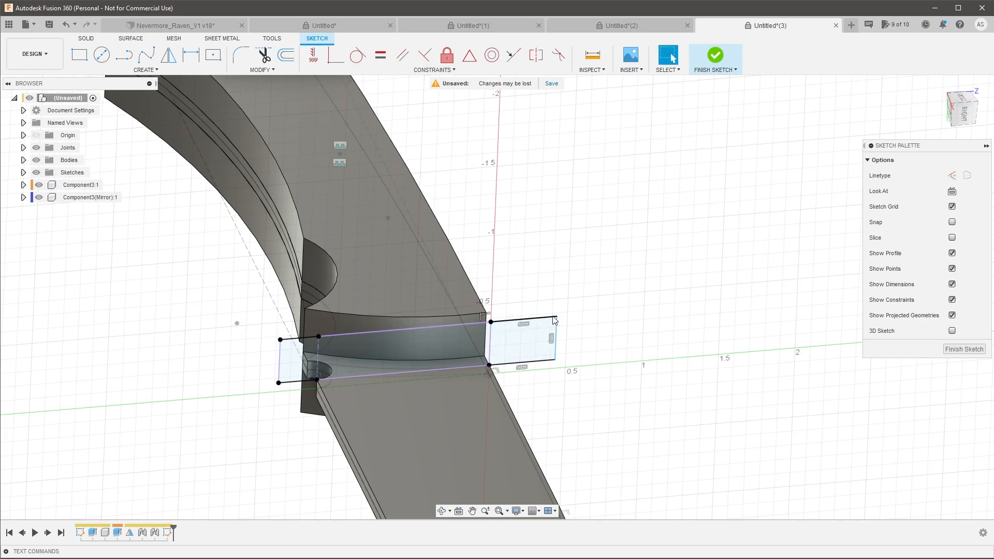
# Narrow the spine-side extension and apply an Equal constraint between its upper line and the butt-side extension's upper line.
pyautogui.moveTo(541, 318); pyautogui.dragTo(519, 319)
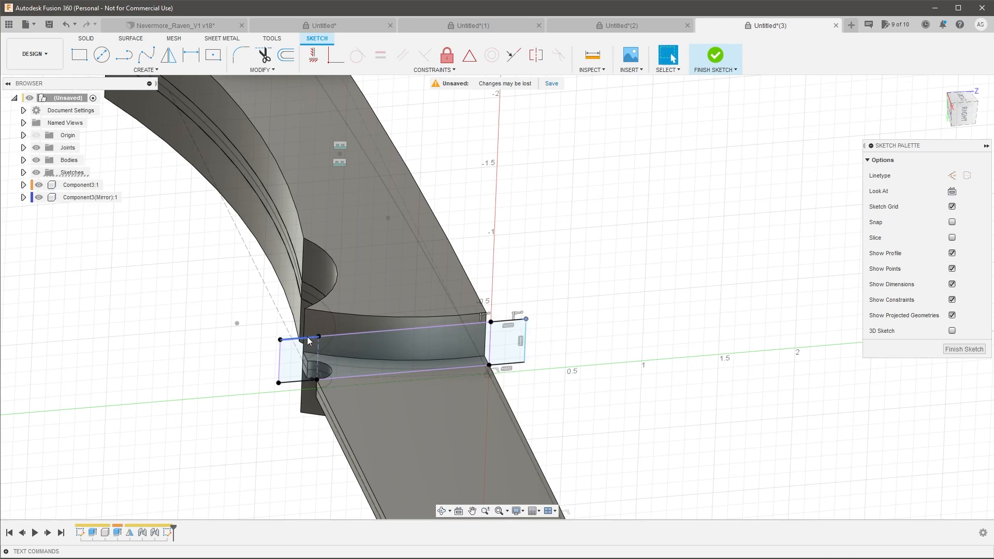
pyautogui.click(308, 339)
pyautogui.click(505, 297)
pyautogui.click(505, 321)
pyautogui.keyDown('shift'); pyautogui.click(310, 340); pyautogui.keyUp('shift')
pyautogui.click(386, 60)
pyautogui.scroll(-2, 466, 357)
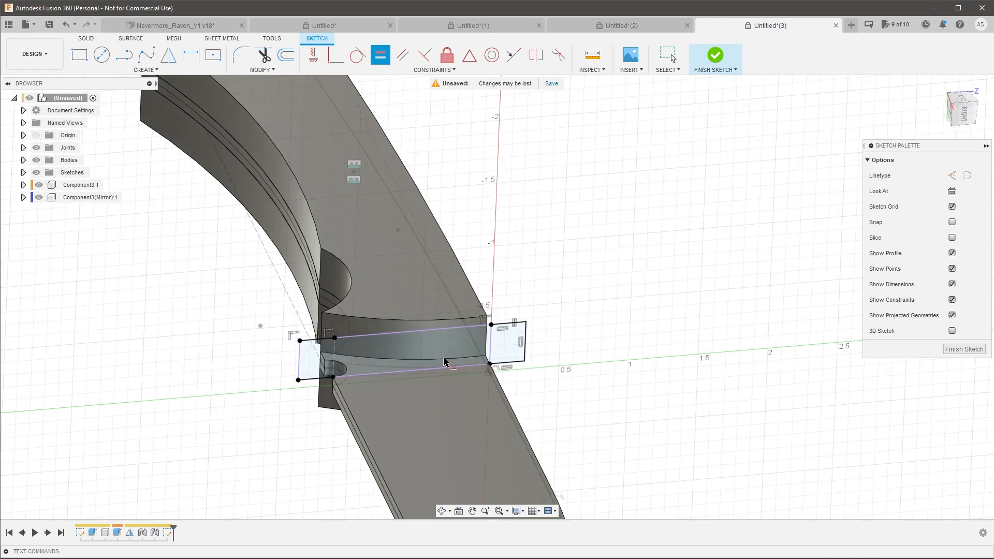
# Draw a three-point arc between the midpoints of the two extensions' end lines, bulging toward the profile's upper line.
pyautogui.press('Escape')
pyautogui.scroll(3, 339, 375)
pyautogui.moveTo(332, 320)
pyautogui.keyDown('shift'); pyautogui.mouseDown(button='middle')
pyautogui.moveTo(334, 302)
pyautogui.moveTo(405, 238)
pyautogui.mouseUp(button='middle'); pyautogui.keyUp('shift')
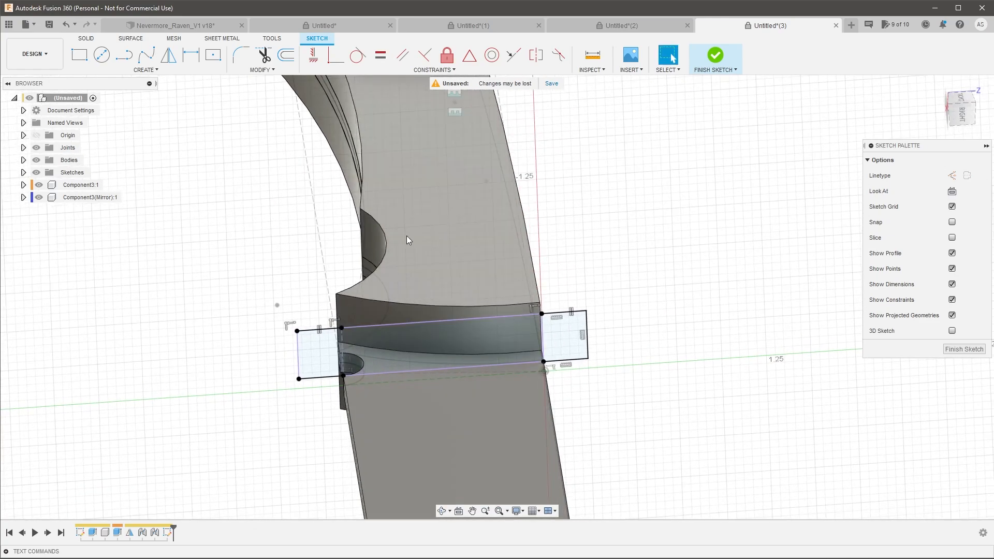
pyautogui.scroll(3, 295, 354)
pyautogui.click(148, 70)
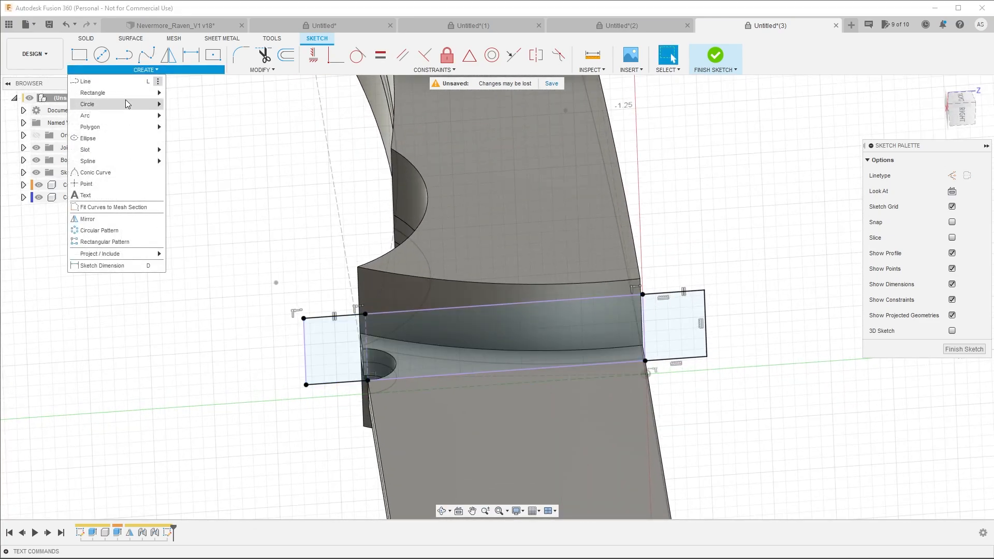
pyautogui.click(170, 116)
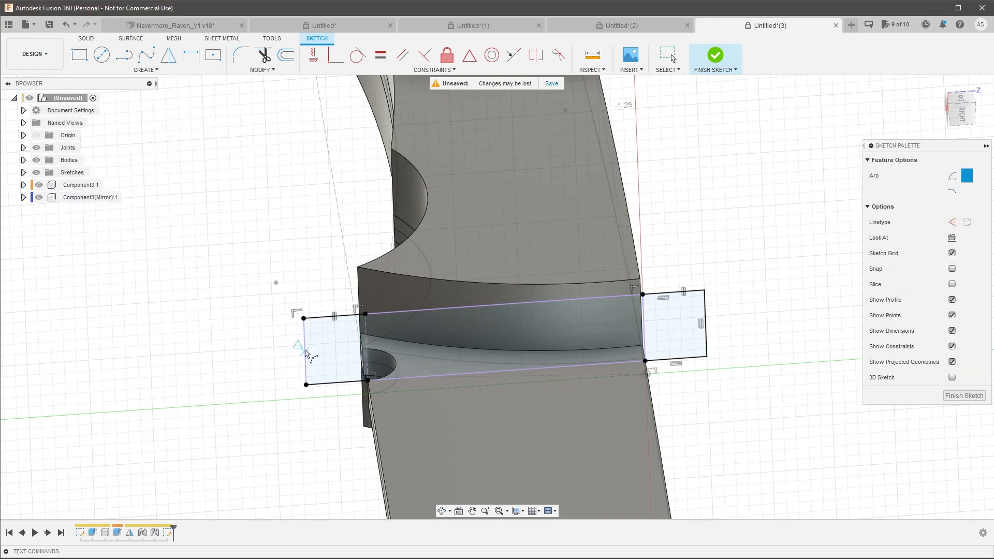
pyautogui.click(642, 295)
pyautogui.click(703, 324)
pyautogui.click(585, 315)
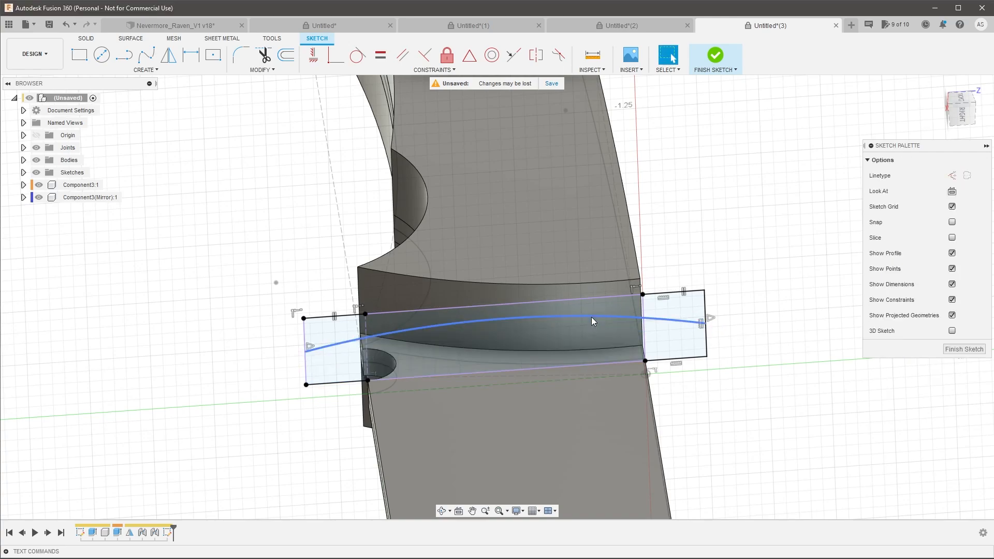
# Apply a Tangent constraint between the arc and the profile's upper line.
pyautogui.click(591, 316)
pyautogui.keyDown('ctrl'); pyautogui.click(591, 299); pyautogui.keyUp('ctrl')
pyautogui.click(357, 54)
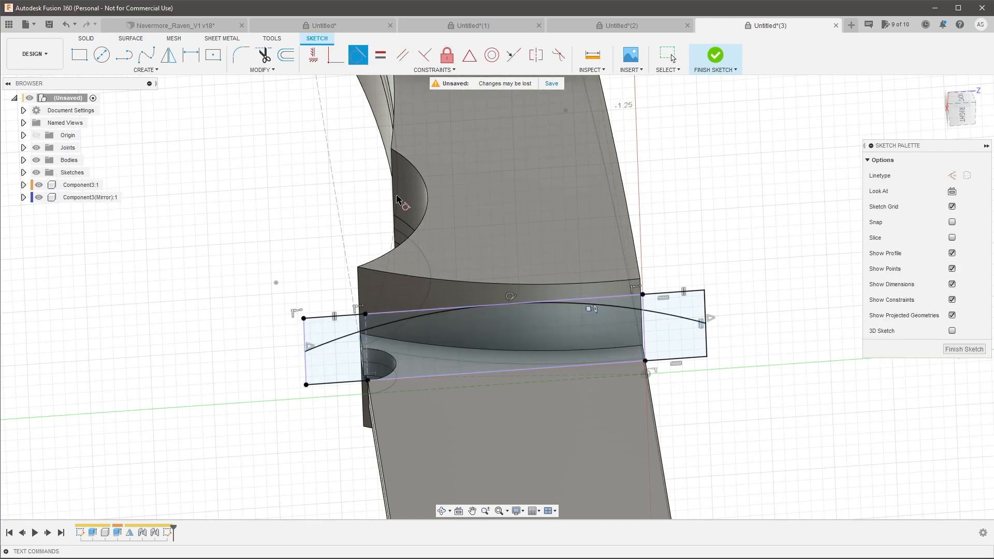
pyautogui.scroll(-3, 447, 264)
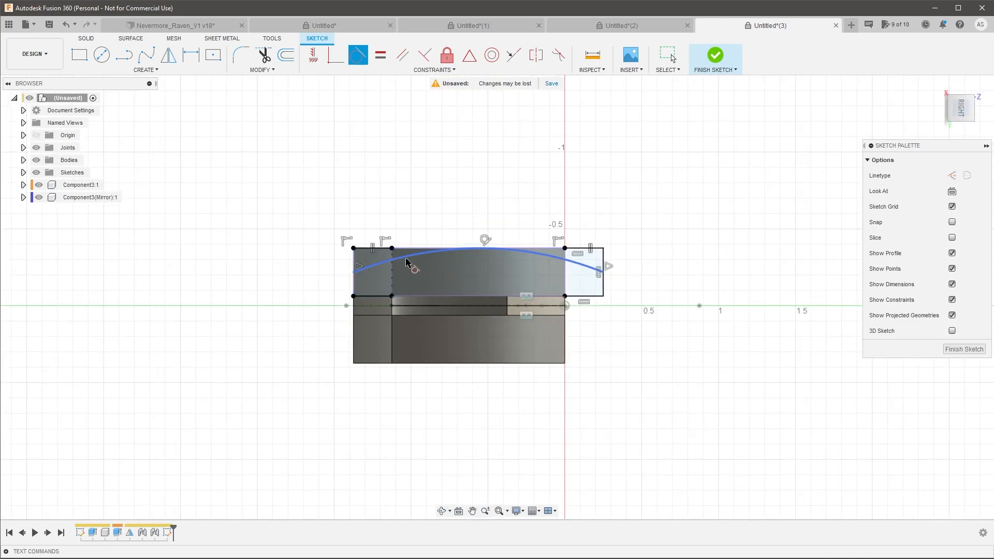
pyautogui.keyDown('shift'); pyautogui.moveTo(642, 287); pyautogui.dragTo(730, 332, button='middle'); pyautogui.keyUp('shift')
pyautogui.press('Escape')
# Start a Sweep using the three profile regions above the arc.
pyautogui.scroll(-4, 702, 351)
pyautogui.scroll(3, 703, 351)
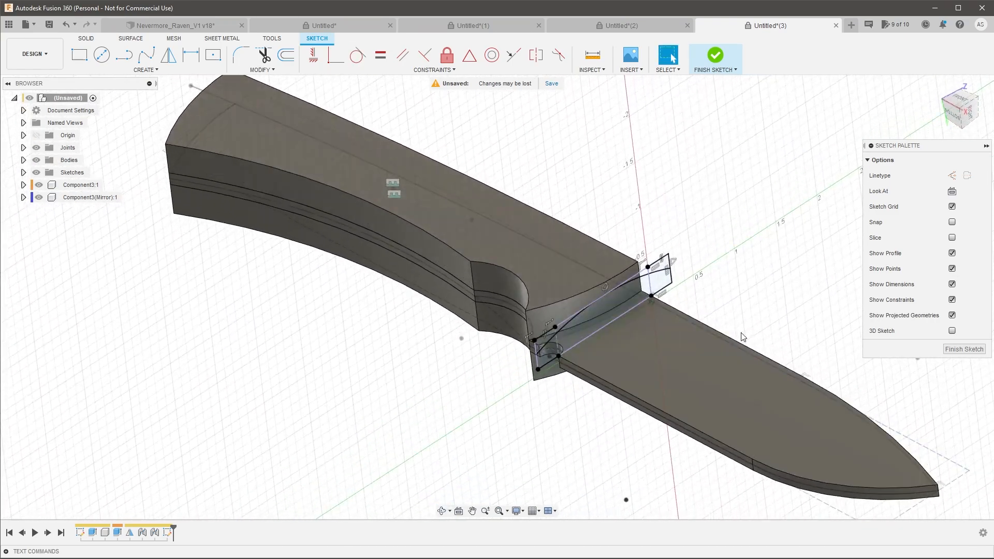
pyautogui.scroll(4, 552, 349)
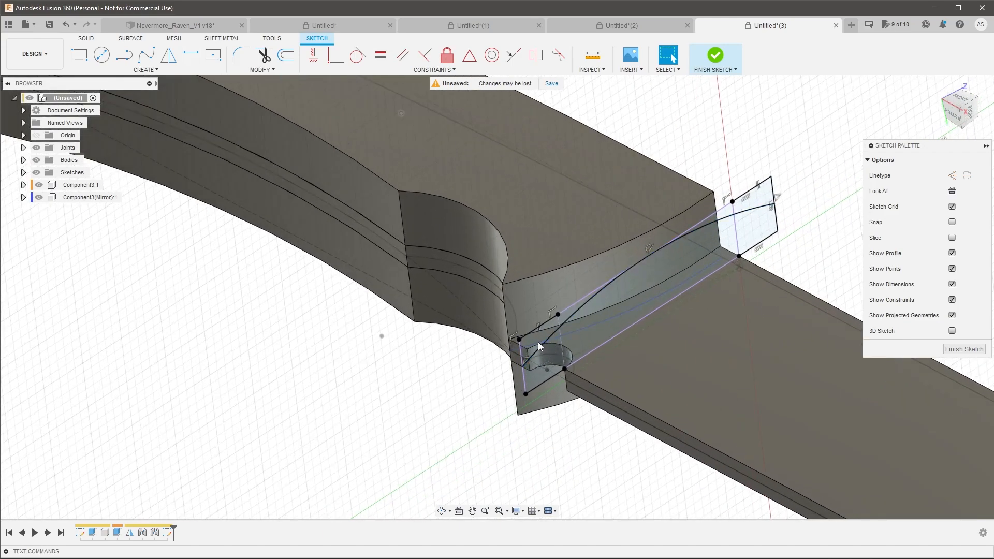
pyautogui.click(543, 334)
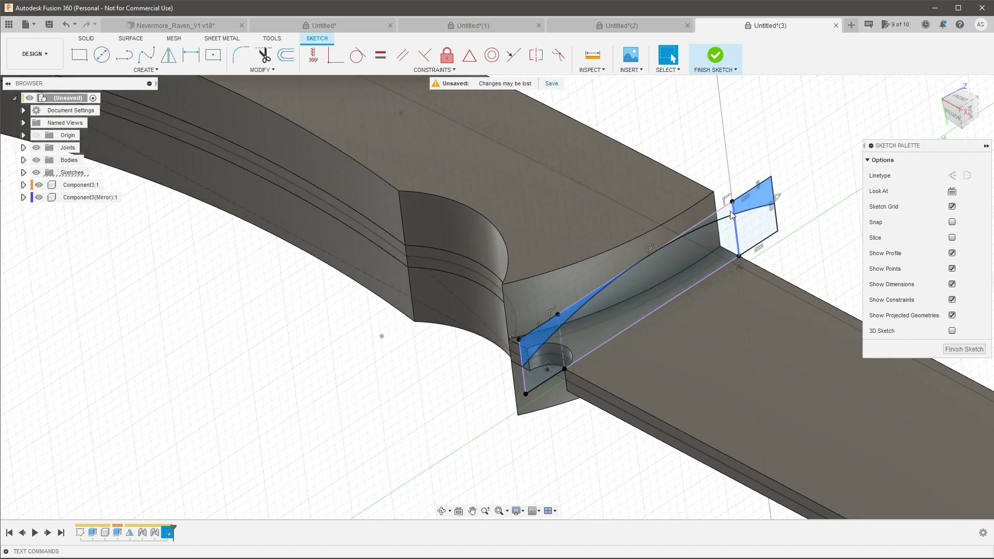
pyautogui.scroll(-4, 729, 215)
pyautogui.click(145, 69)
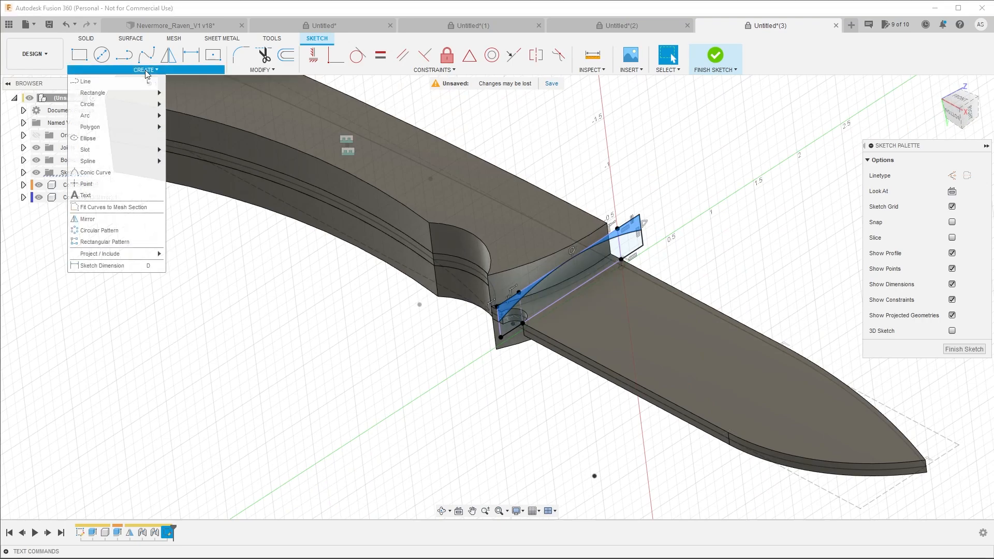
pyautogui.click(87, 38)
pyautogui.click(134, 69)
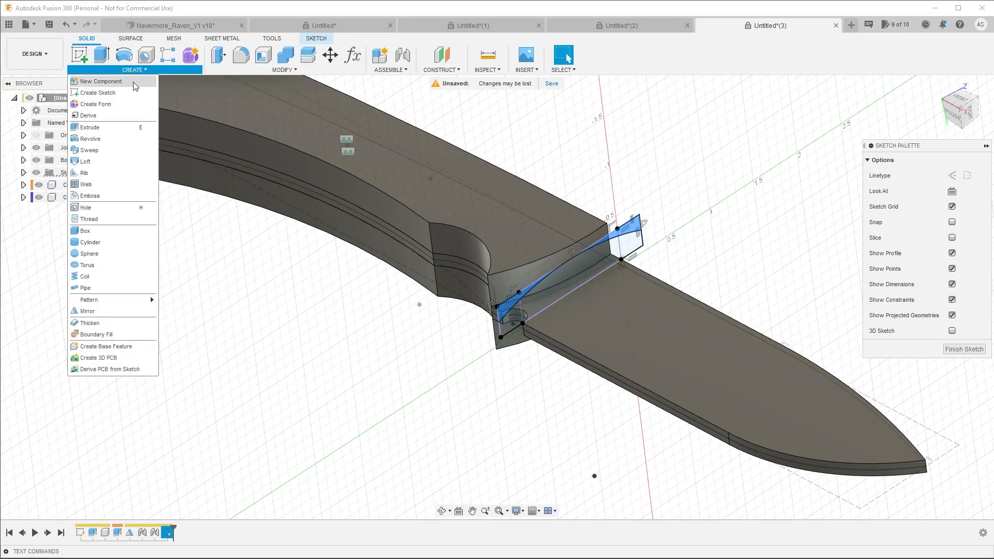
pyautogui.click(114, 150)
pyautogui.scroll(3, 707, 241)
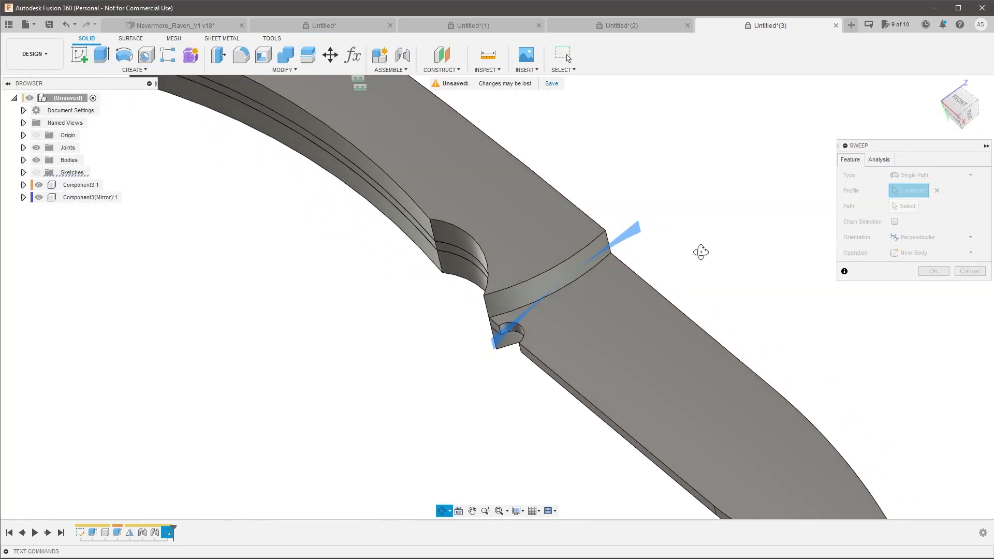
pyautogui.click(902, 207)
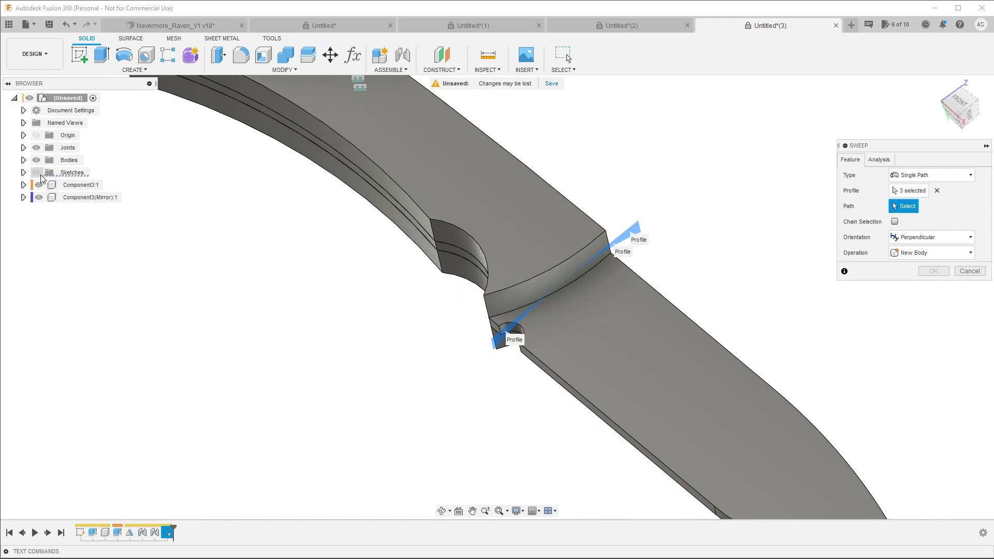
# Show the sketches, hide the bodies and both components, and set the handle's spine curve as the sweep path.
pyautogui.click(37, 173)
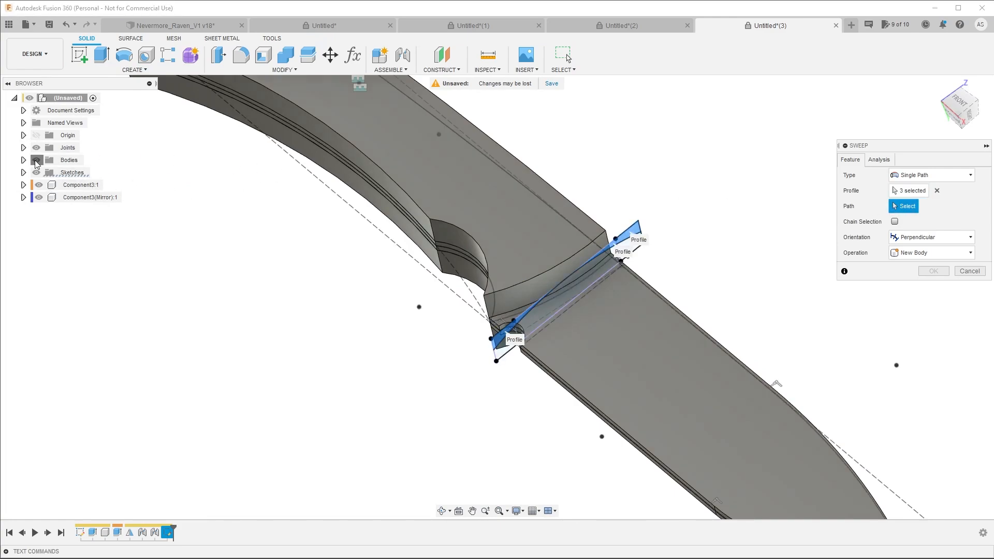
pyautogui.click(36, 161)
pyautogui.click(38, 185)
pyautogui.click(39, 197)
pyautogui.moveTo(263, 191)
pyautogui.keyDown('shift'); pyautogui.mouseDown(button='middle')
pyautogui.moveTo(324, 241)
pyautogui.moveTo(360, 252)
pyautogui.mouseUp(button='middle'); pyautogui.keyUp('shift')
pyautogui.scroll(3, 543, 297)
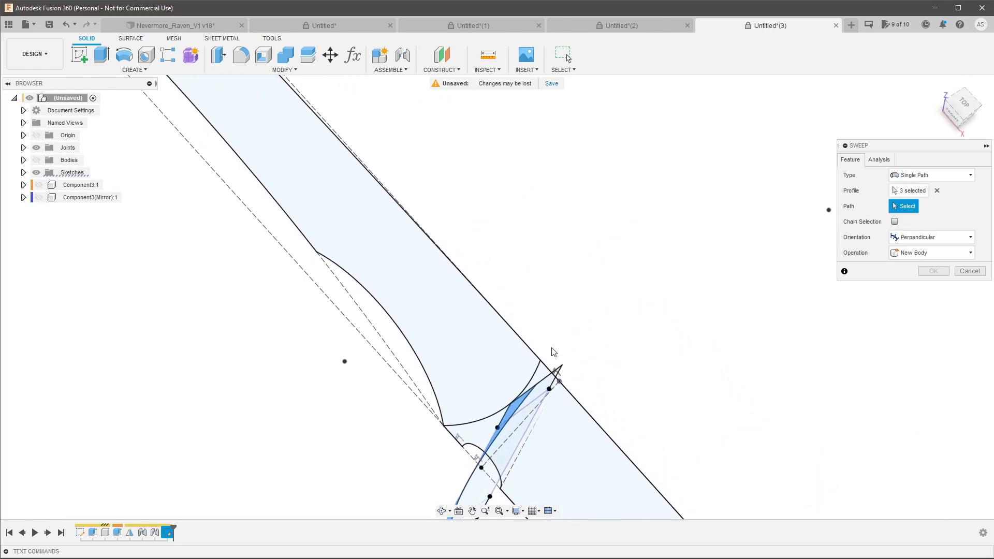
pyautogui.click(555, 374)
pyautogui.scroll(-5, 555, 363)
pyautogui.scroll(2, 533, 233)
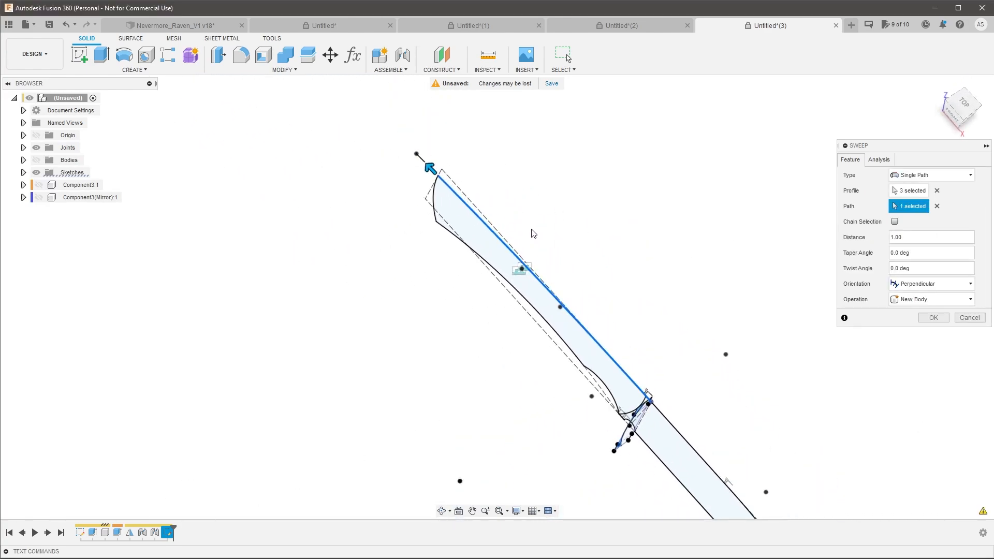
# Show both handle scale components again for the sweep cut.
pyautogui.click(39, 185)
pyautogui.click(39, 198)
pyautogui.keyDown('shift'); pyautogui.moveTo(497, 243); pyautogui.dragTo(515, 279, button='middle'); pyautogui.keyUp('shift')
pyautogui.scroll(3, 317, 207)
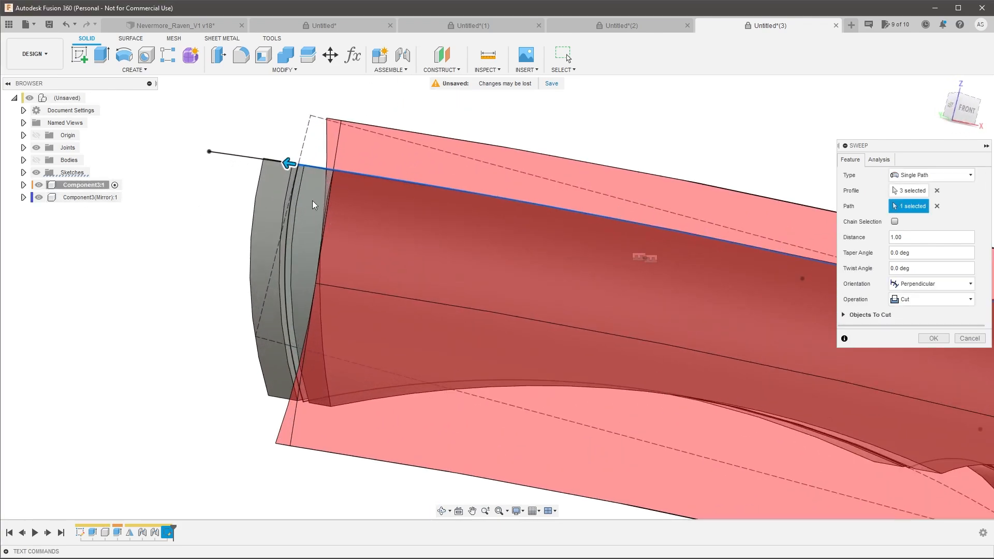
# Extend the sweep path along the short line past the butt and cut the front handle scale with perpendicular orientation.
pyautogui.scroll(-3, 317, 204)
pyautogui.keyDown('shift'); pyautogui.moveTo(339, 213); pyautogui.dragTo(317, 267, button='middle'); pyautogui.keyUp('shift')
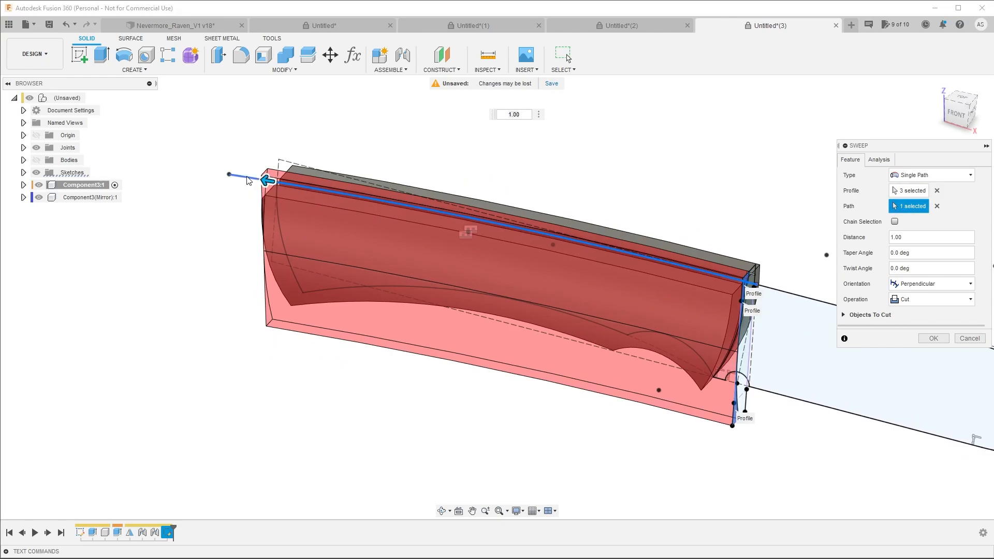
pyautogui.keyDown('shift'); pyautogui.moveTo(318, 342); pyautogui.dragTo(364, 351, button='middle'); pyautogui.keyUp('shift')
pyautogui.scroll(-2, 365, 350)
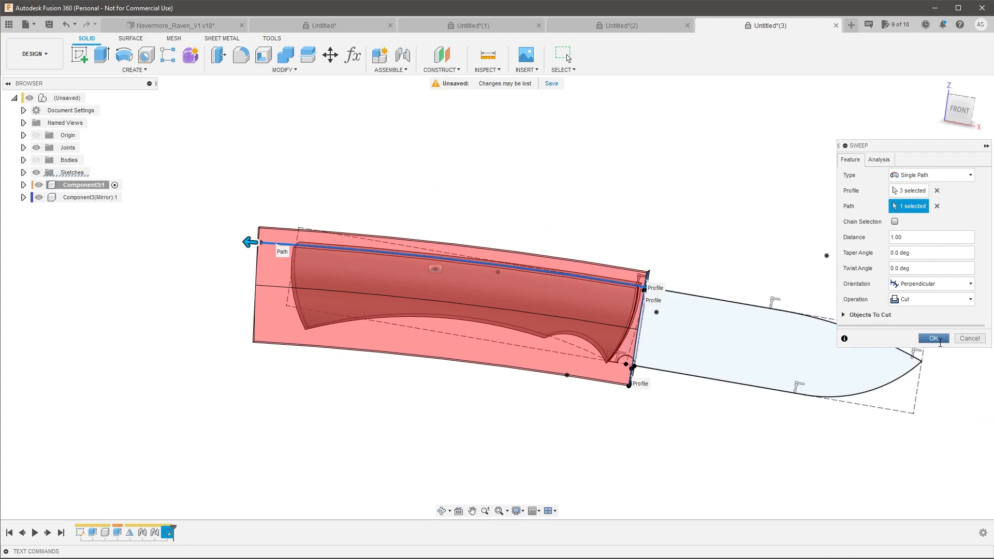
pyautogui.click(938, 340)
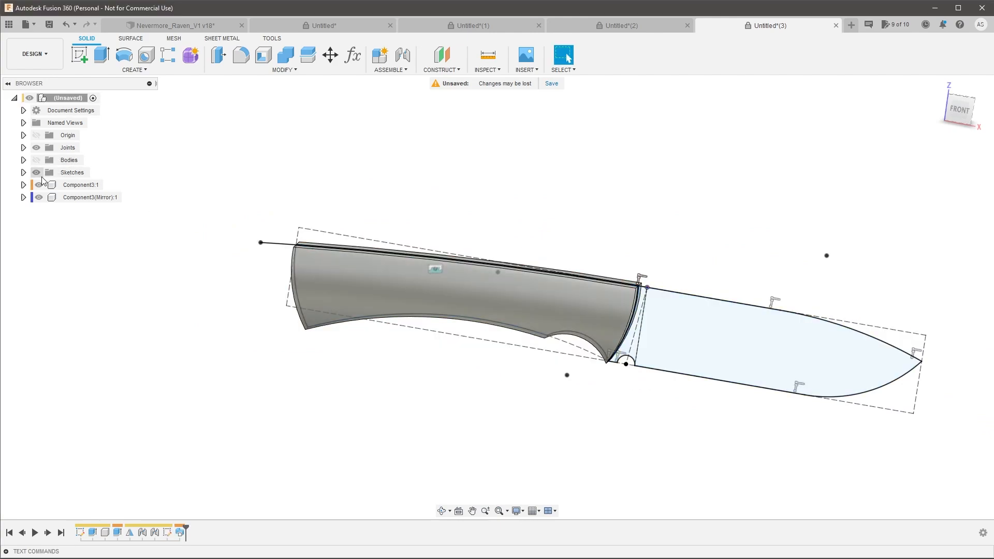
# Hide the sketches and show the bodies to examine the curved handle scale against its mirrored copy.
pyautogui.click(36, 172)
pyautogui.moveTo(383, 226); pyautogui.dragTo(422, 207)
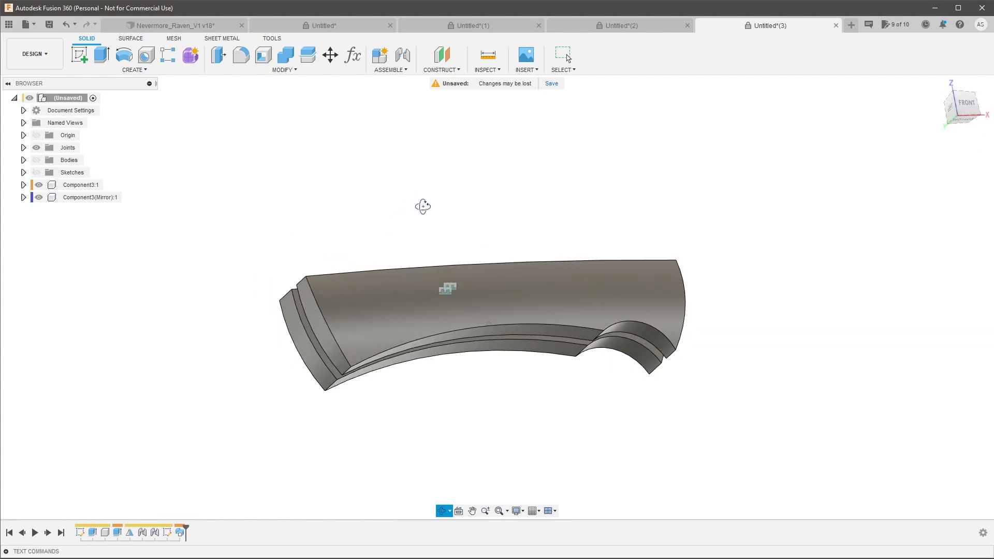
pyautogui.press('Escape')
pyautogui.keyDown('shift'); pyautogui.moveTo(197, 174); pyautogui.dragTo(517, 335, button='middle'); pyautogui.keyUp('shift')
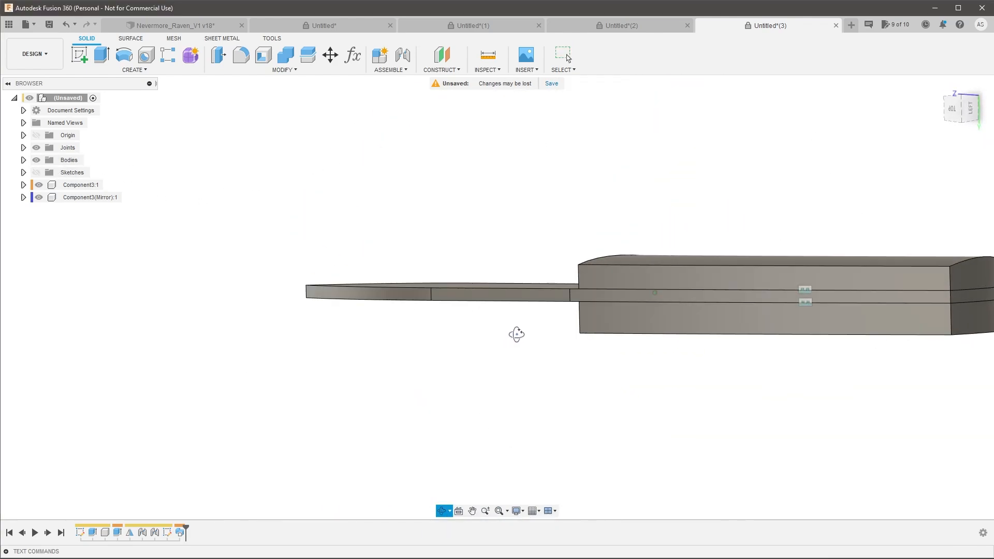
pyautogui.scroll(-4, 426, 319)
pyautogui.scroll(3, 691, 295)
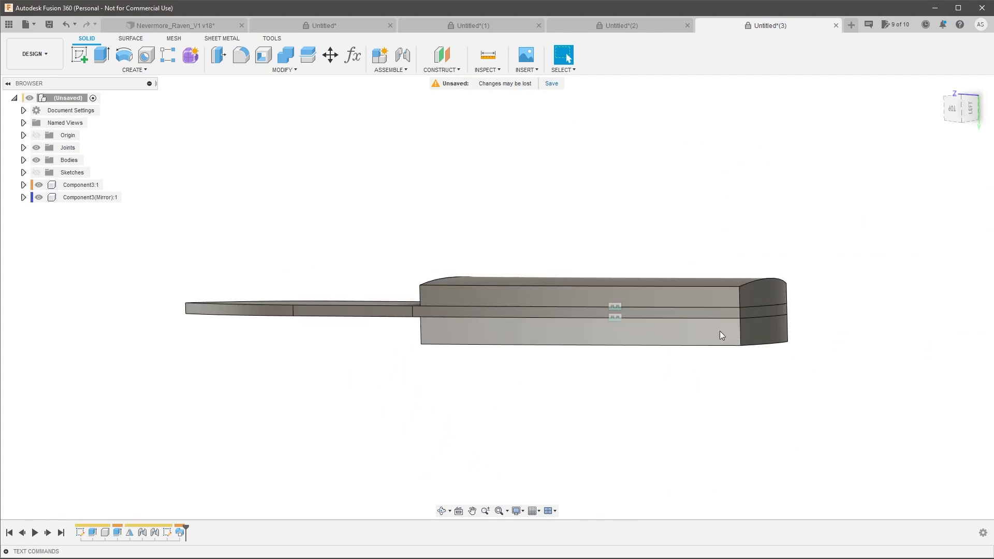
pyautogui.keyDown('shift'); pyautogui.moveTo(718, 333); pyautogui.dragTo(572, 328, button='middle'); pyautogui.keyUp('shift')
pyautogui.scroll(5, 366, 351)
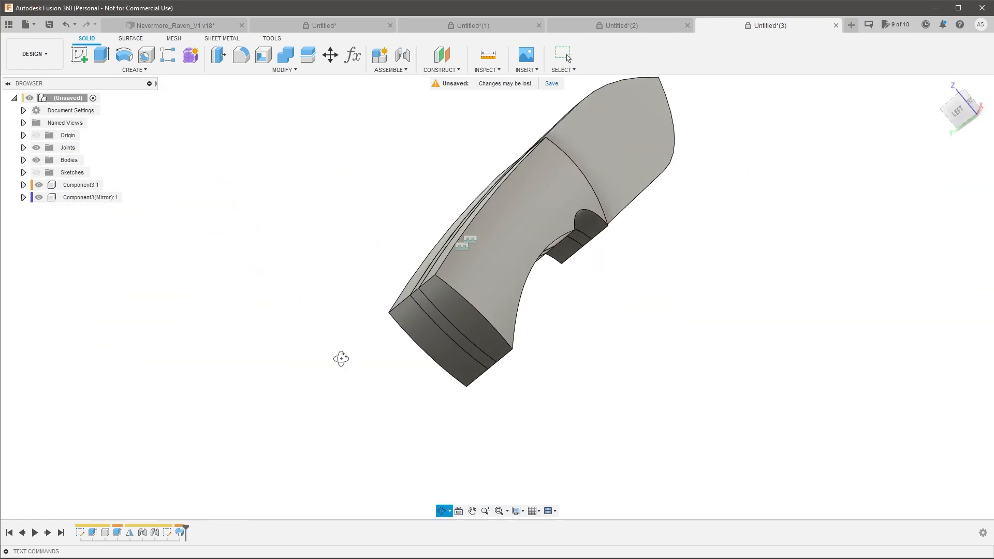
pyautogui.keyDown('shift'); pyautogui.moveTo(342, 355); pyautogui.dragTo(184, 529, button='middle'); pyautogui.keyUp('shift')
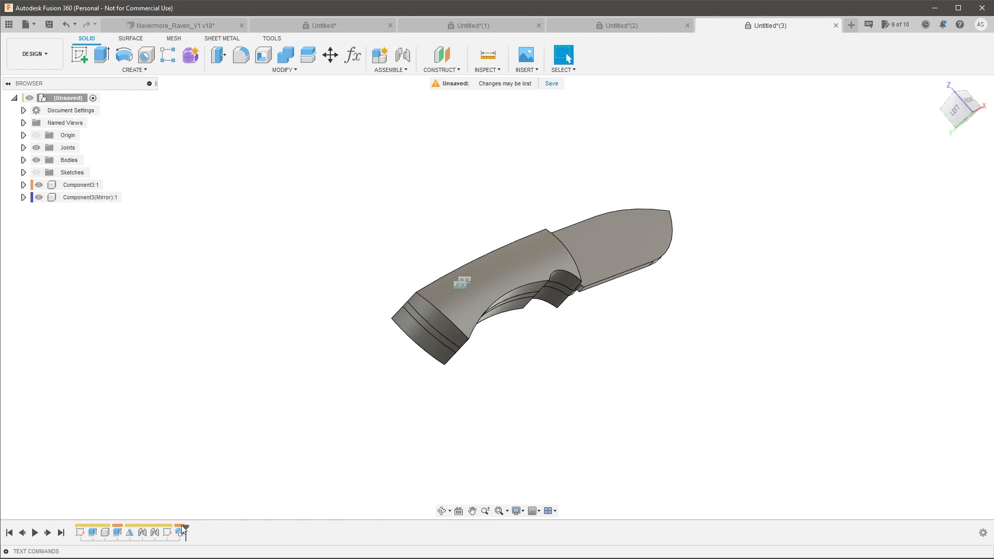
# Delete the mirror feature of the handle scale together with the two joints.
pyautogui.click(154, 532)
pyautogui.keyDown('shift'); pyautogui.moveTo(348, 404); pyautogui.dragTo(399, 422, button='middle'); pyautogui.keyUp('shift')
pyautogui.scroll(4, 608, 406)
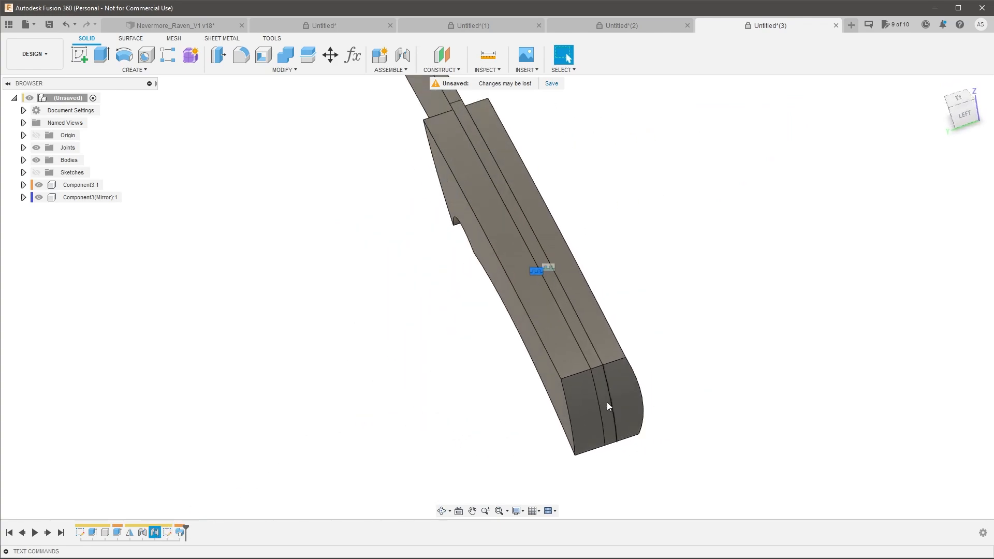
pyautogui.click(130, 532)
pyautogui.keyDown('ctrl'); pyautogui.click(144, 533); pyautogui.keyUp('ctrl')
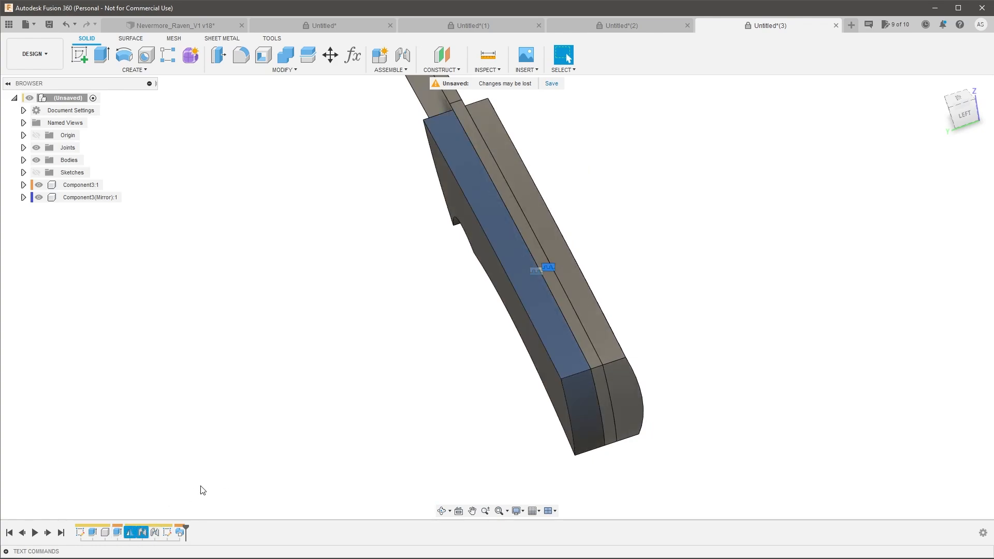
pyautogui.press('Delete')
pyautogui.press('Return')
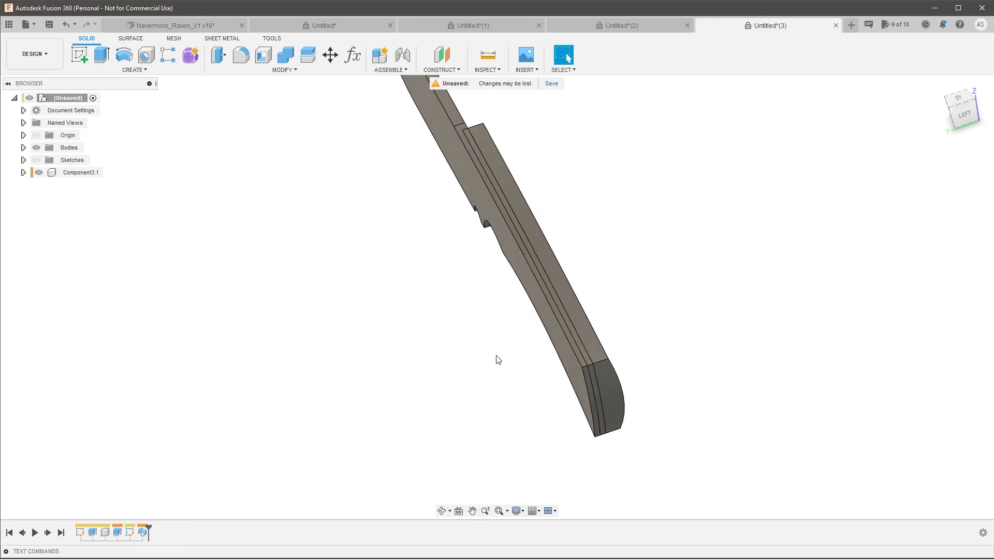
pyautogui.keyDown('shift'); pyautogui.moveTo(497, 360); pyautogui.dragTo(465, 338, button='middle'); pyautogui.keyUp('shift')
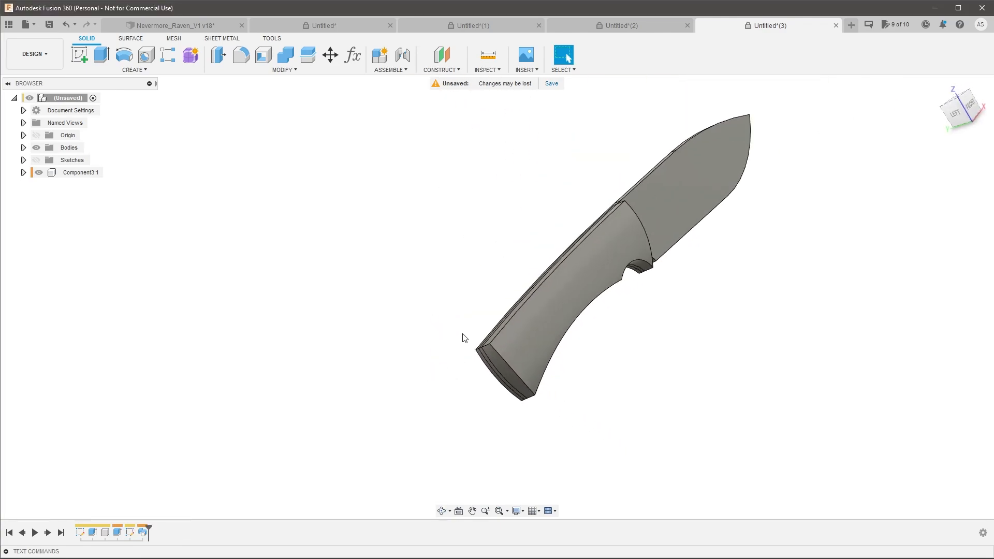
pyautogui.click(78, 174)
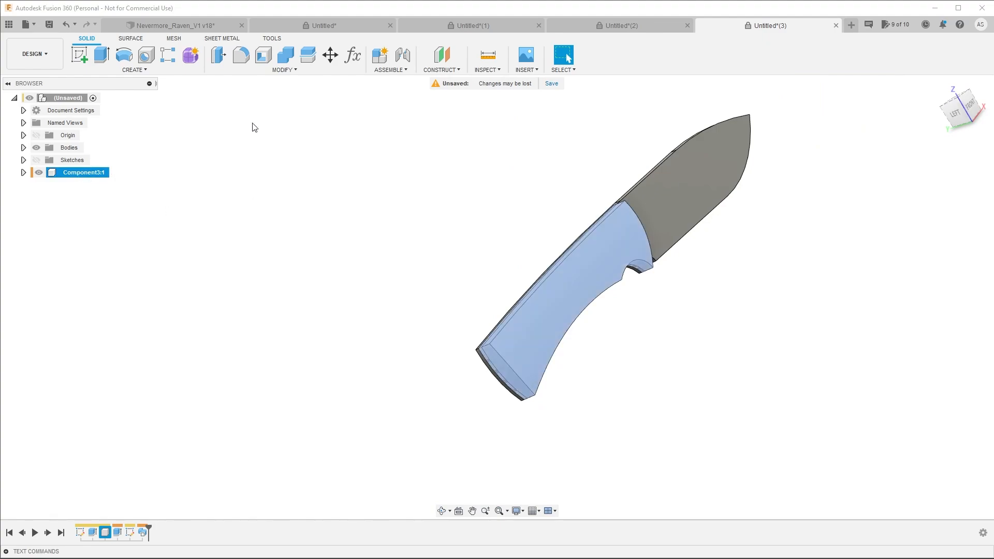
pyautogui.click(167, 69)
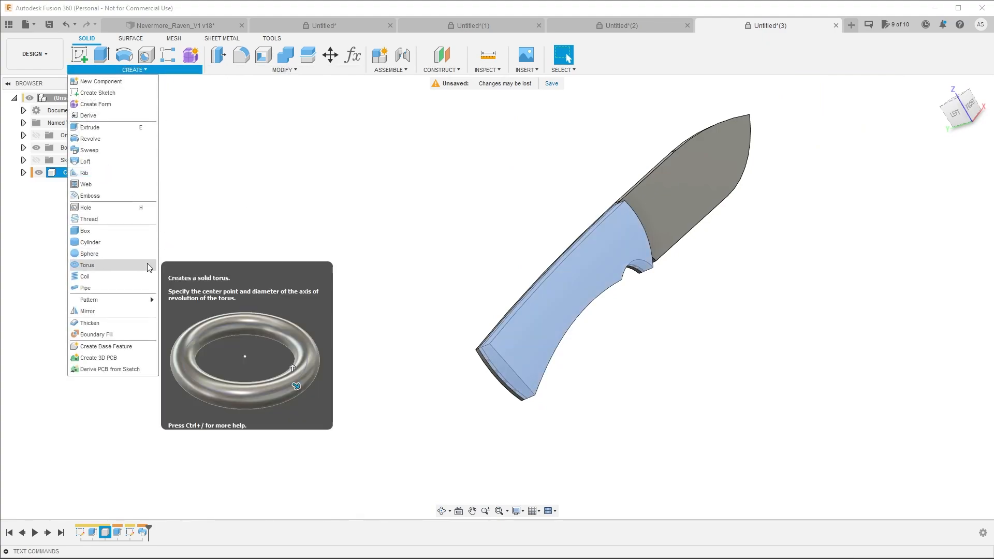
pyautogui.click(413, 229)
pyautogui.click(414, 232)
pyautogui.scroll(3, 637, 345)
pyautogui.keyDown('shift'); pyautogui.moveTo(593, 309); pyautogui.dragTo(564, 288, button='middle'); pyautogui.keyUp('shift')
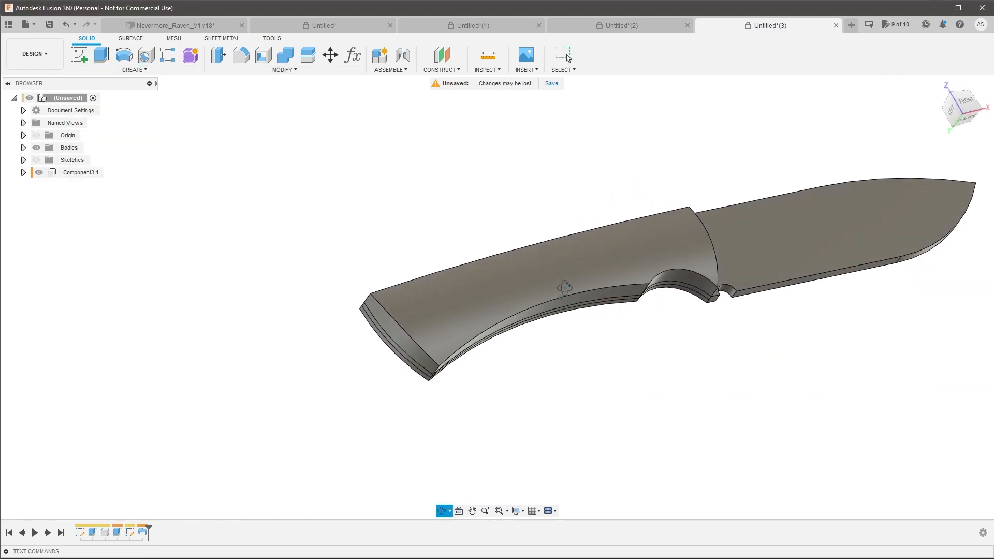
pyautogui.scroll(2, 501, 345)
pyautogui.keyDown('shift'); pyautogui.moveTo(578, 379); pyautogui.dragTo(567, 360, button='middle'); pyautogui.keyUp('shift')
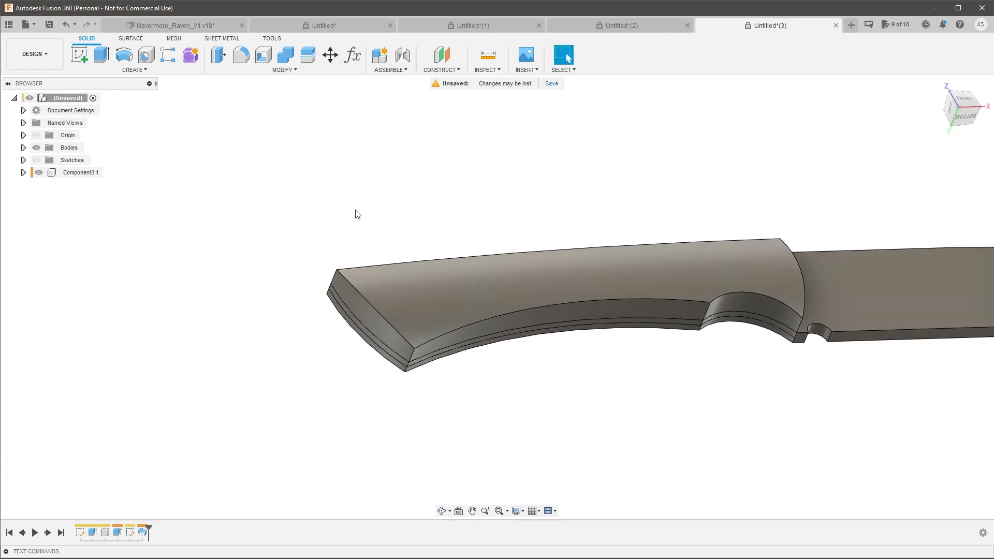
pyautogui.press('f')
pyautogui.scroll(4, 409, 379)
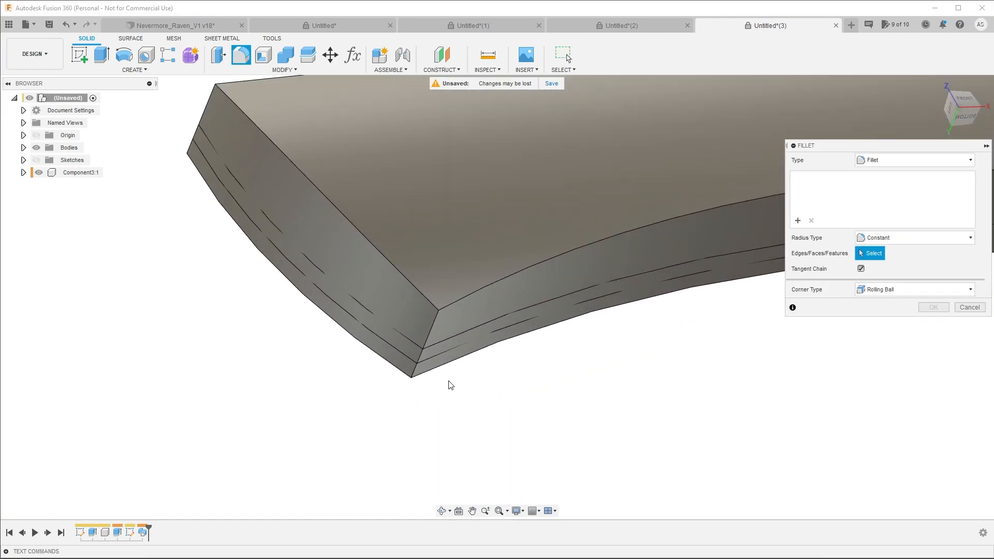
pyautogui.press('Escape')
# Pull the handle scale component away from the blade's tang.
pyautogui.scroll(-3, 450, 385)
pyautogui.moveTo(417, 324); pyautogui.dragTo(453, 265)
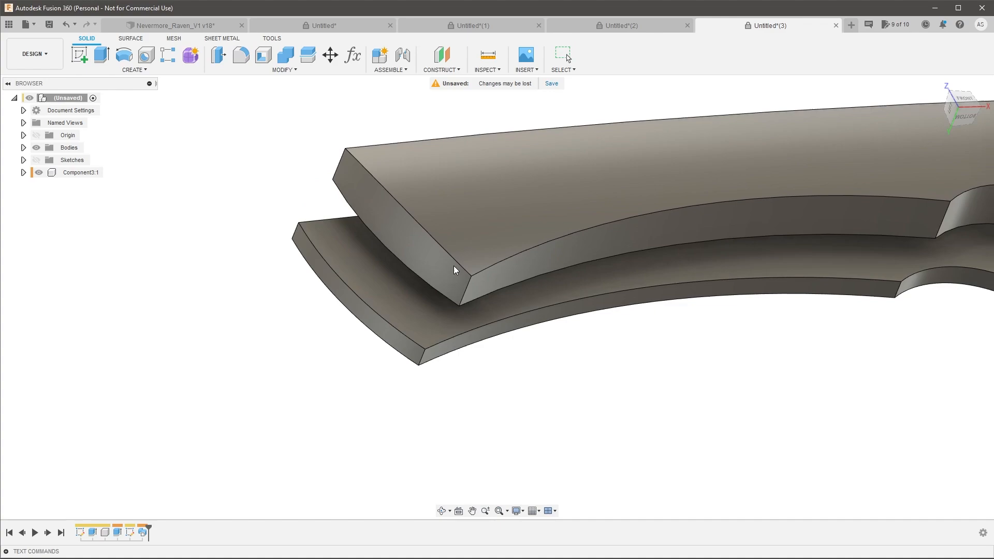
# Joint the handle scale to the blade's tang, aligning their matching faces at the butt.
pyautogui.click(442, 294)
pyautogui.press('j')
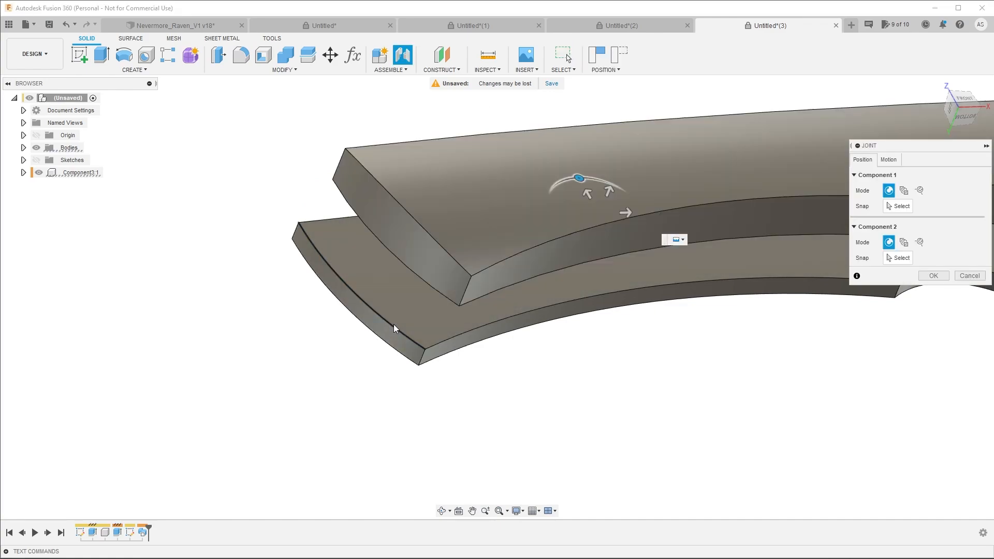
pyautogui.press('Return')
# Start a fillet on the short corner edges of the scale and tang at the butt, finger notch and front end.
pyautogui.press('f')
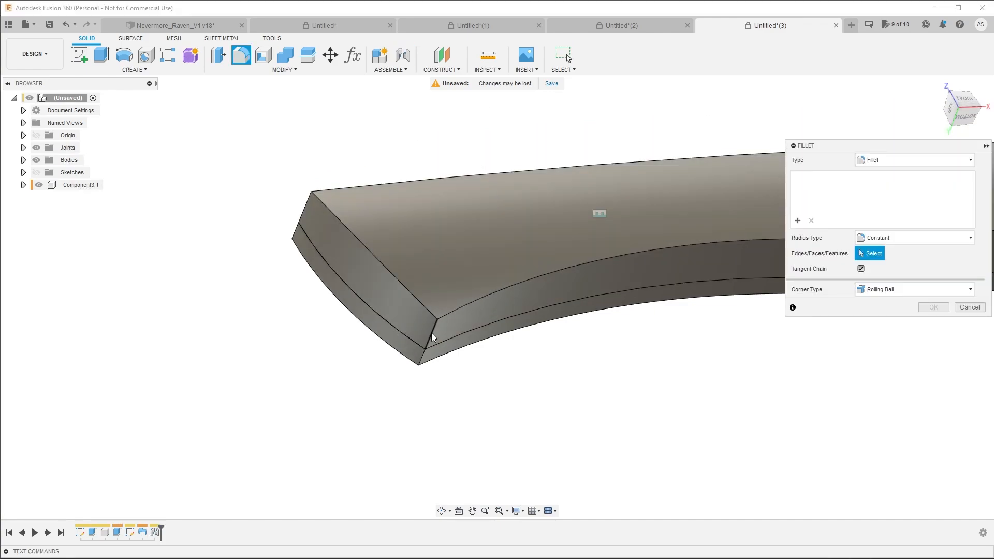
pyautogui.click(433, 338)
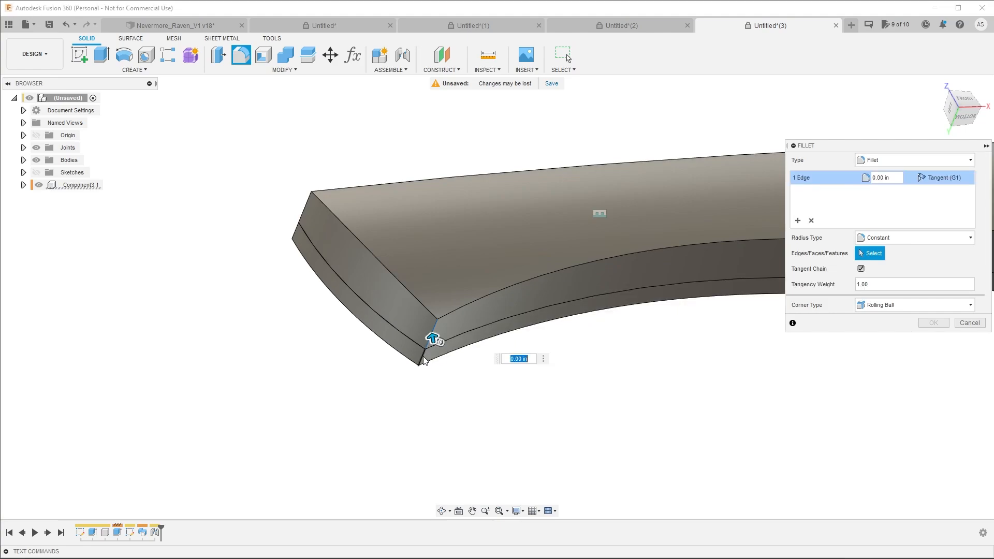
pyautogui.click(298, 235)
pyautogui.moveTo(295, 233); pyautogui.dragTo(30, 202, button='middle')
pyautogui.click(568, 250)
pyautogui.moveTo(568, 250); pyautogui.dragTo(549, 252, button='middle')
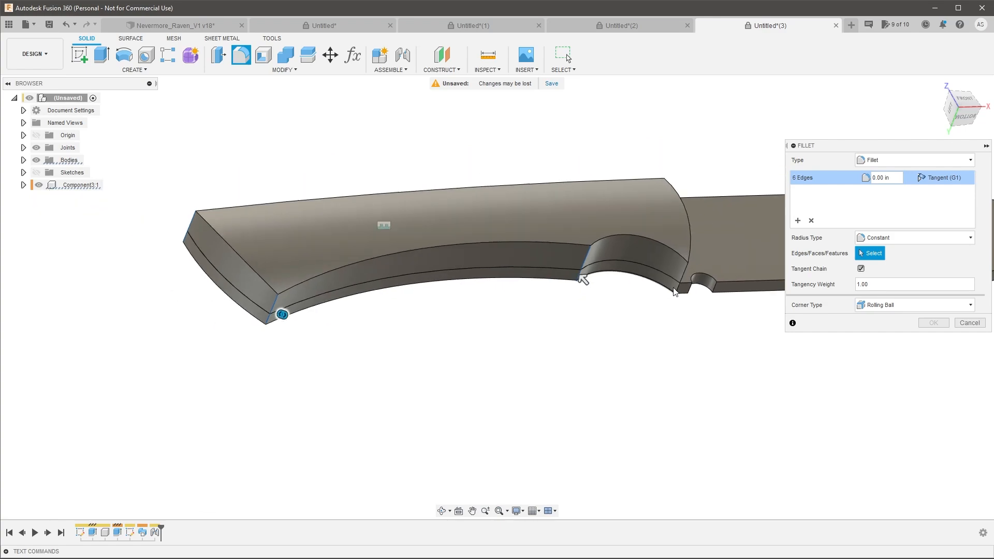
pyautogui.keyDown('shift'); pyautogui.moveTo(667, 283); pyautogui.dragTo(644, 317, button='middle'); pyautogui.keyUp('shift')
pyautogui.click(698, 250)
pyautogui.scroll(4, 645, 319)
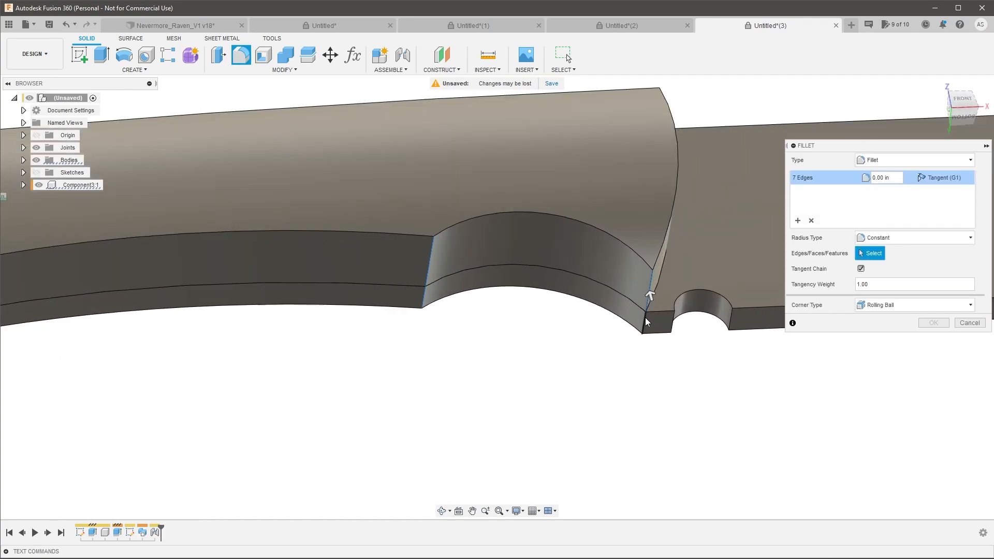
pyautogui.click(645, 325)
pyautogui.scroll(-4, 616, 349)
pyautogui.keyDown('shift'); pyautogui.moveTo(615, 351); pyautogui.dragTo(541, 351, button='middle'); pyautogui.keyUp('shift')
pyautogui.scroll(4, 688, 272)
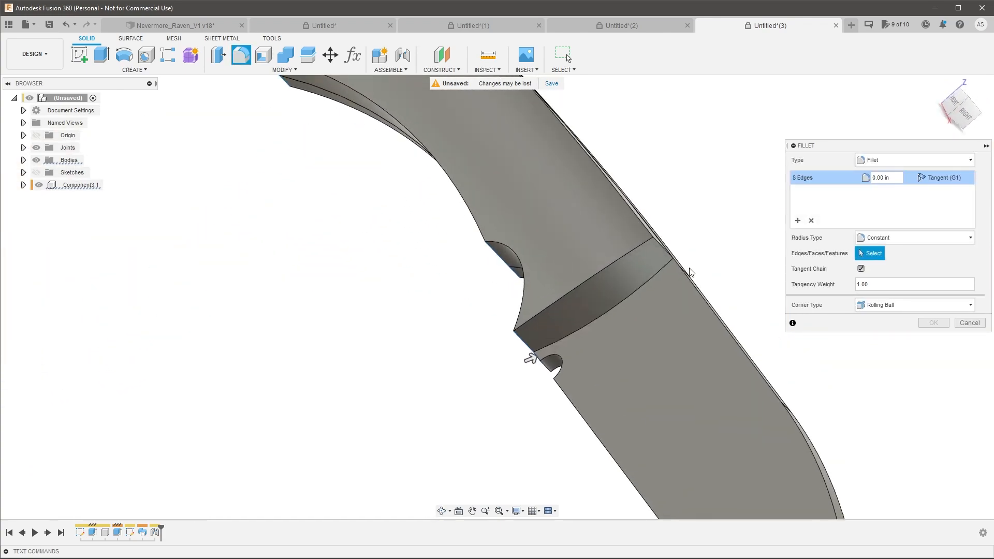
pyautogui.keyDown('shift'); pyautogui.moveTo(686, 275); pyautogui.dragTo(710, 260, button='middle'); pyautogui.keyUp('shift')
pyautogui.click(641, 252)
pyautogui.scroll(-4, 643, 274)
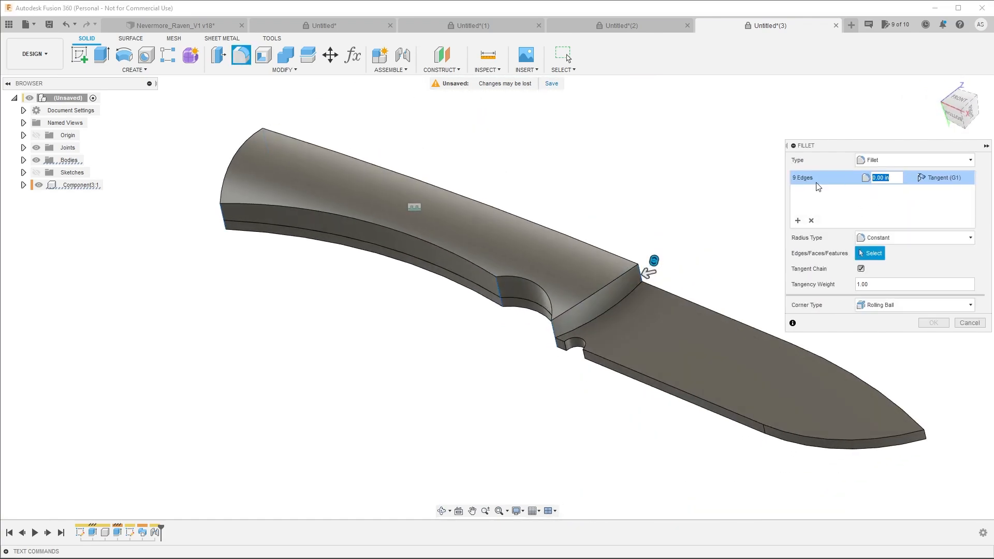
# Add the scale's curved outer face to the fillet selection and apply a constant radius of .0625 in.
pyautogui.click(579, 239)
pyautogui.doubleClick(895, 178)
pyautogui.press('BackSpace')
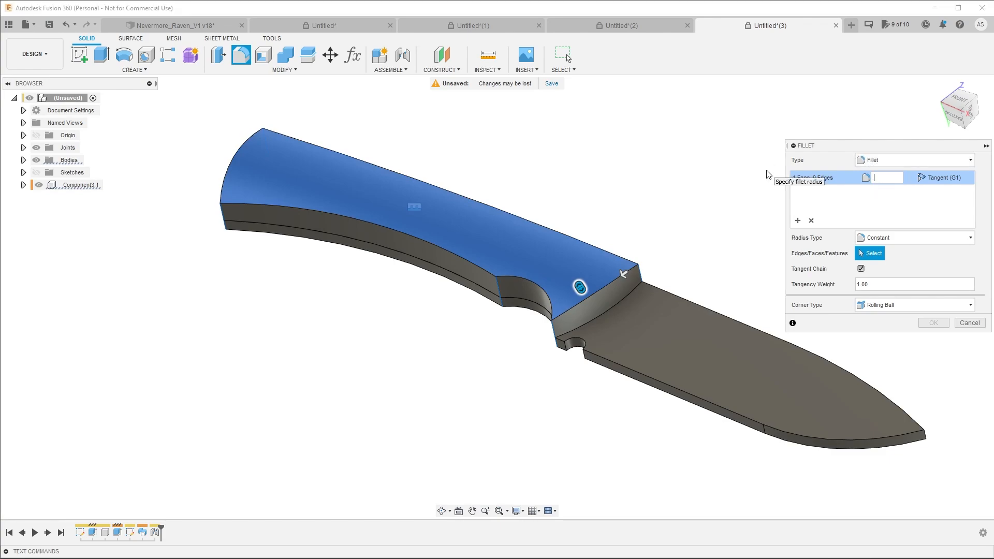
pyautogui.press('Tab')
pyautogui.scroll(4, 561, 287)
pyautogui.keyDown('shift'); pyautogui.moveTo(562, 295); pyautogui.dragTo(628, 280, button='middle'); pyautogui.keyUp('shift')
pyautogui.scroll(3, 616, 259)
pyautogui.scroll(-2, 614, 259)
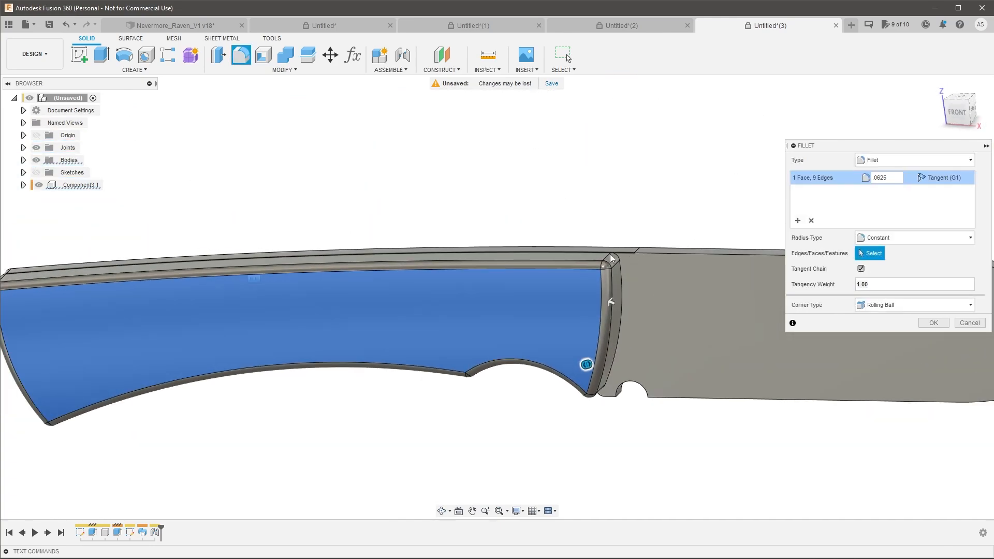
pyautogui.scroll(-3, 707, 274)
pyautogui.keyDown('shift'); pyautogui.moveTo(323, 311); pyautogui.dragTo(374, 262, button='middle'); pyautogui.keyUp('shift')
pyautogui.scroll(-3, 375, 261)
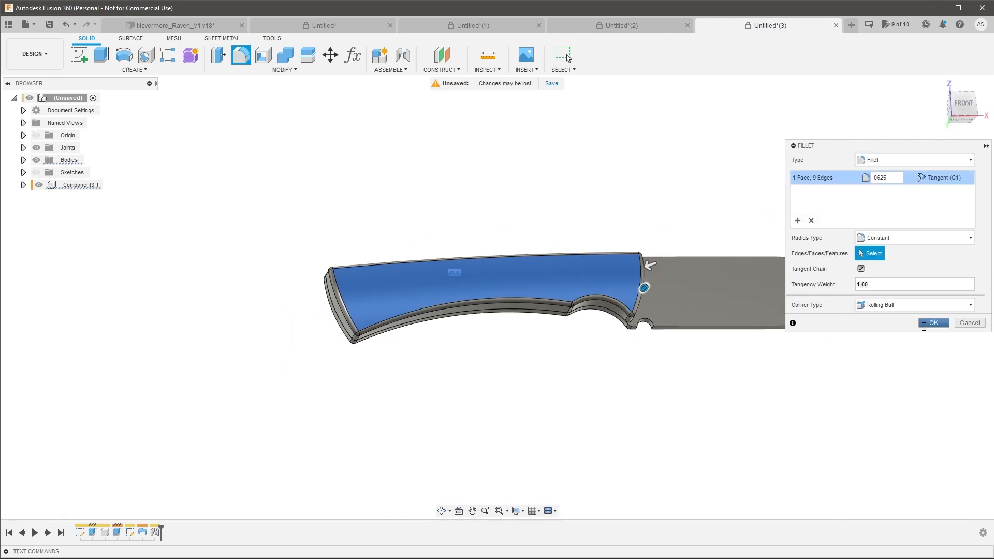
pyautogui.click(925, 324)
# Examine the filleted handle scale from several sides and hide the joints.
pyautogui.scroll(-3, 616, 328)
pyautogui.moveTo(646, 350)
pyautogui.keyDown('shift'); pyautogui.mouseDown(button='middle')
pyautogui.moveTo(670, 311)
pyautogui.moveTo(631, 323)
pyautogui.moveTo(642, 362)
pyautogui.mouseUp(button='middle'); pyautogui.keyUp('shift')
pyautogui.scroll(4, 683, 310)
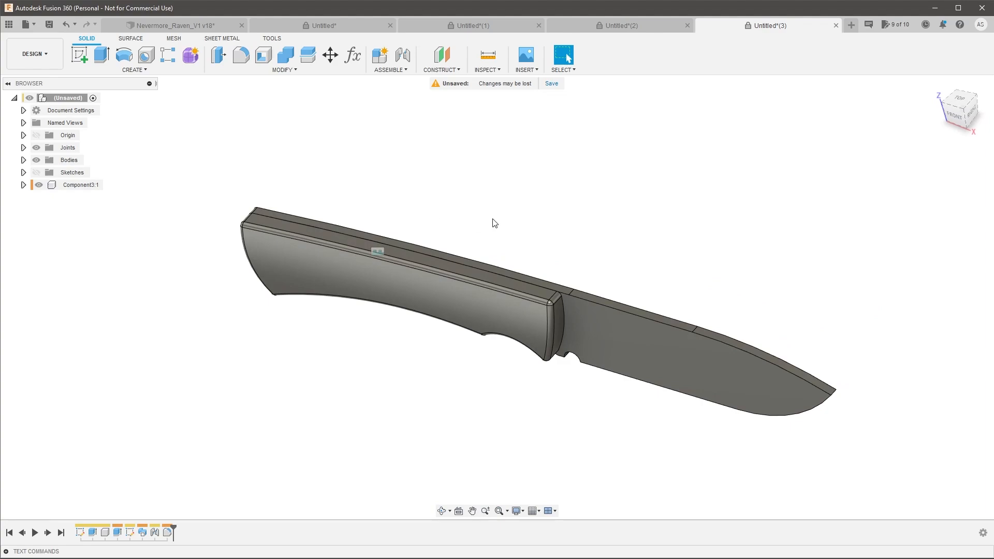
pyautogui.keyDown('shift'); pyautogui.moveTo(362, 296); pyautogui.dragTo(395, 288, button='middle'); pyautogui.keyUp('shift')
pyautogui.scroll(-3, 398, 311)
pyautogui.scroll(4, 400, 316)
pyautogui.keyDown('shift'); pyautogui.moveTo(482, 352); pyautogui.dragTo(510, 348, button='middle'); pyautogui.keyUp('shift')
pyautogui.click(523, 293)
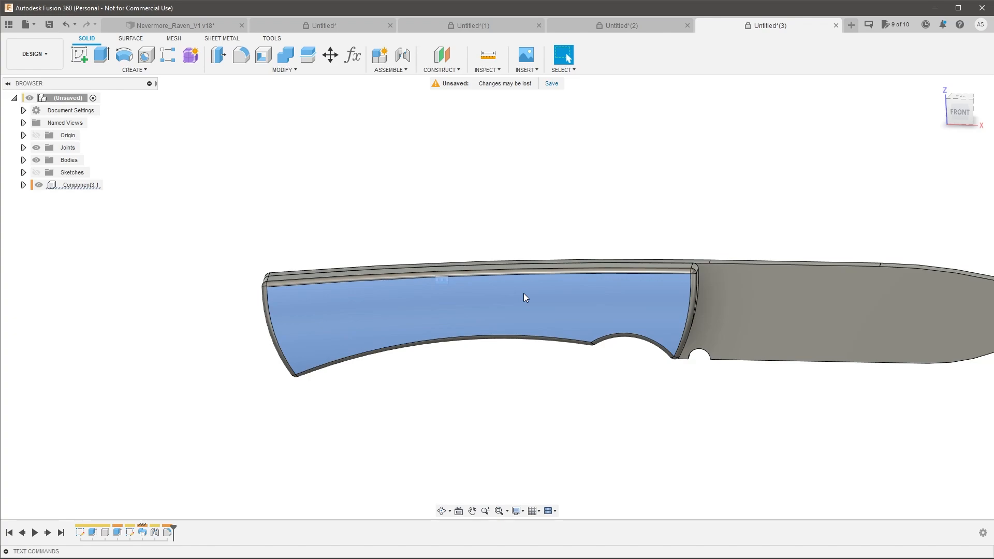
pyautogui.click(575, 204)
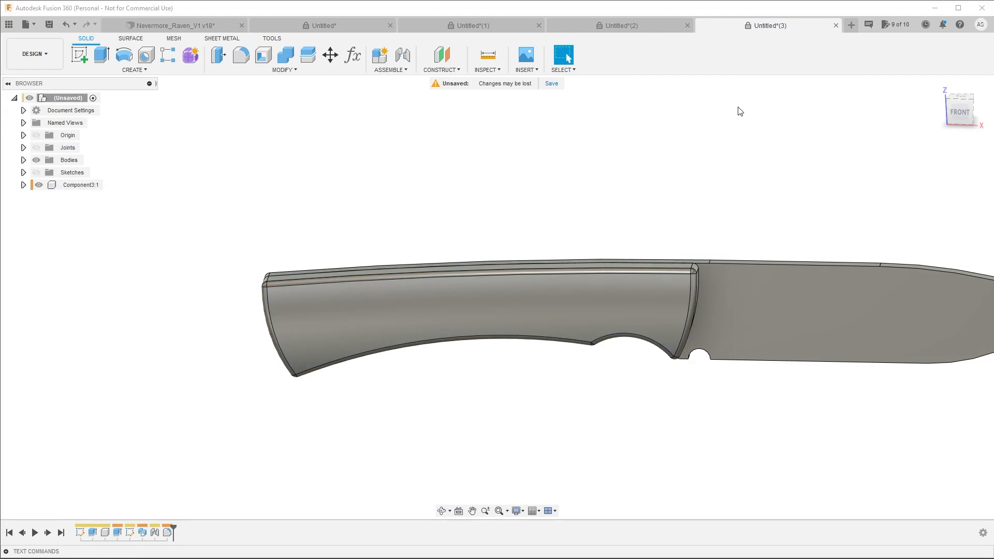
# Insert the image Untitled-4 copy from the computer's Desktop as a canvas on the front origin plane.
pyautogui.click(529, 71)
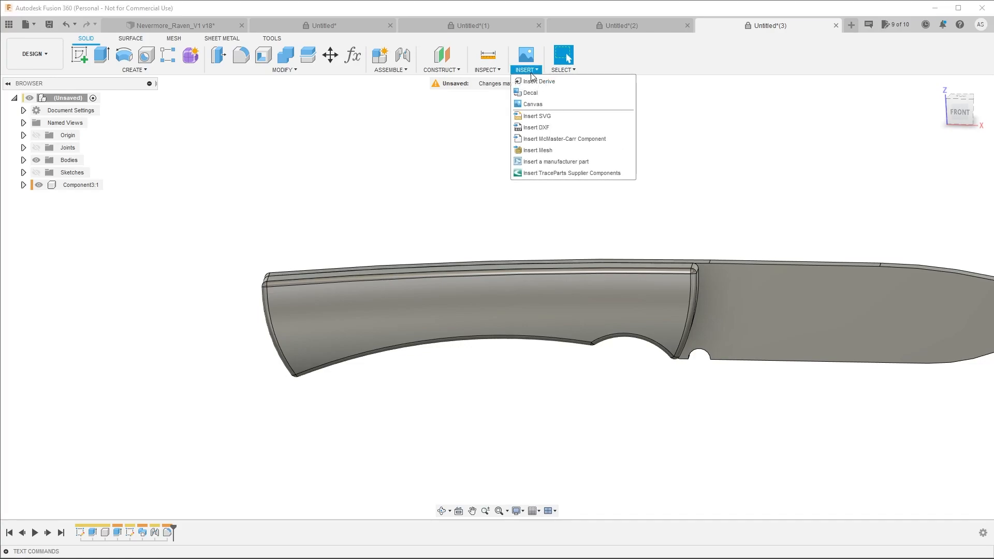
pyautogui.click(533, 104)
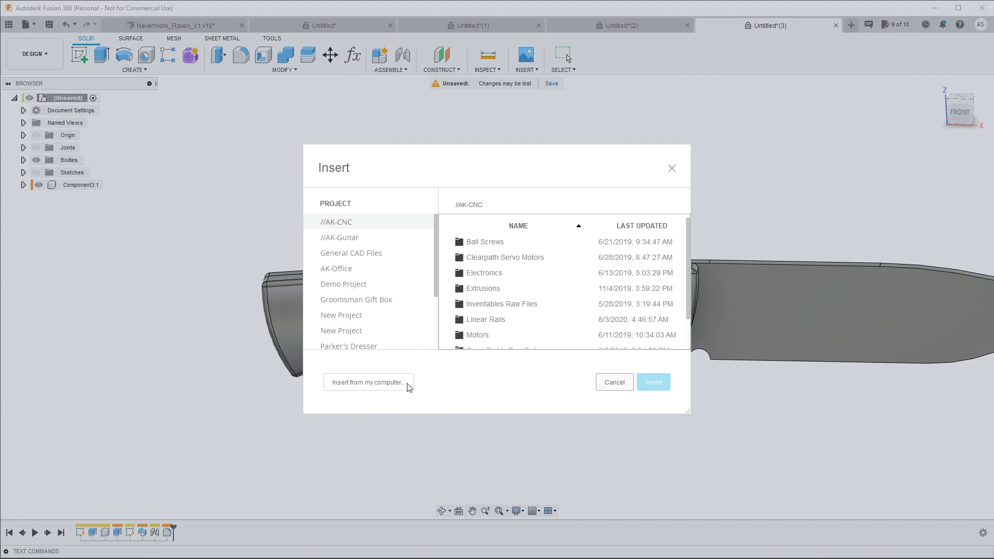
pyautogui.click(369, 383)
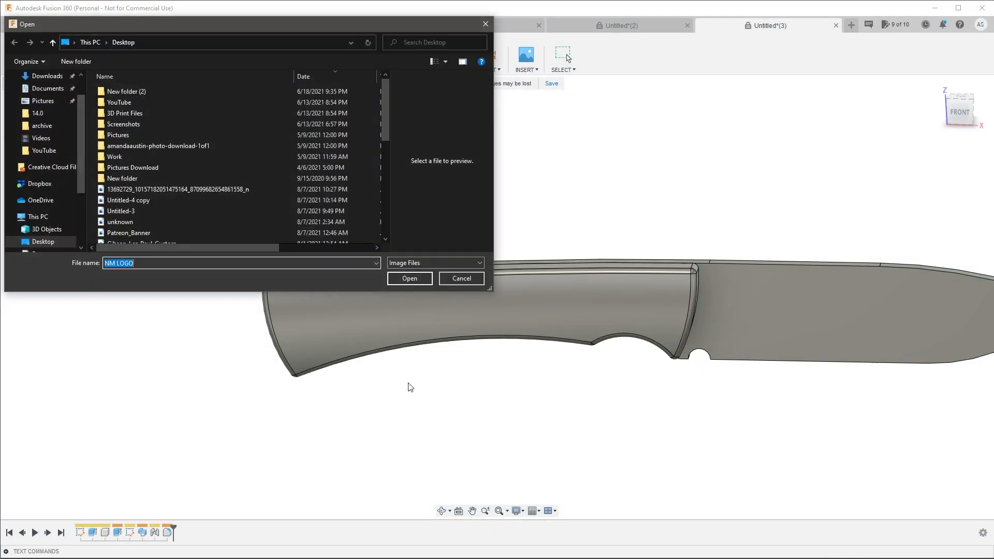
pyautogui.click(154, 201)
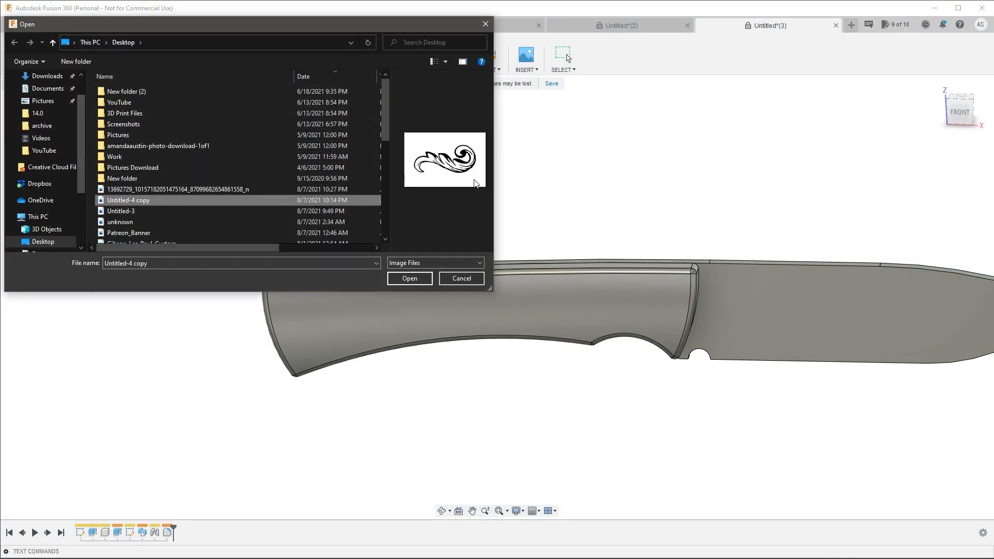
pyautogui.click(412, 279)
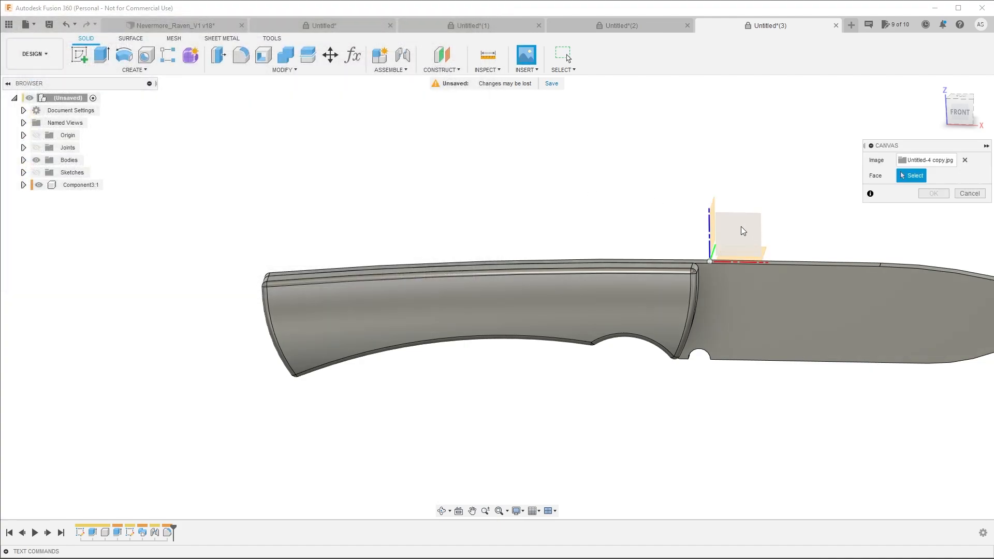
pyautogui.click(743, 230)
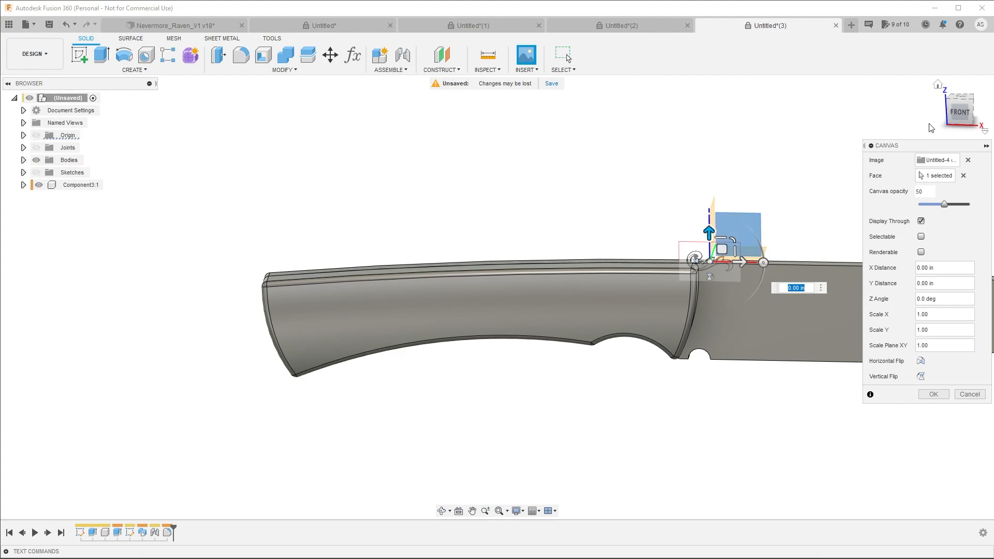
# View the knife from the front and set the canvas's X and Y scale to 2.5 each.
pyautogui.click(960, 113)
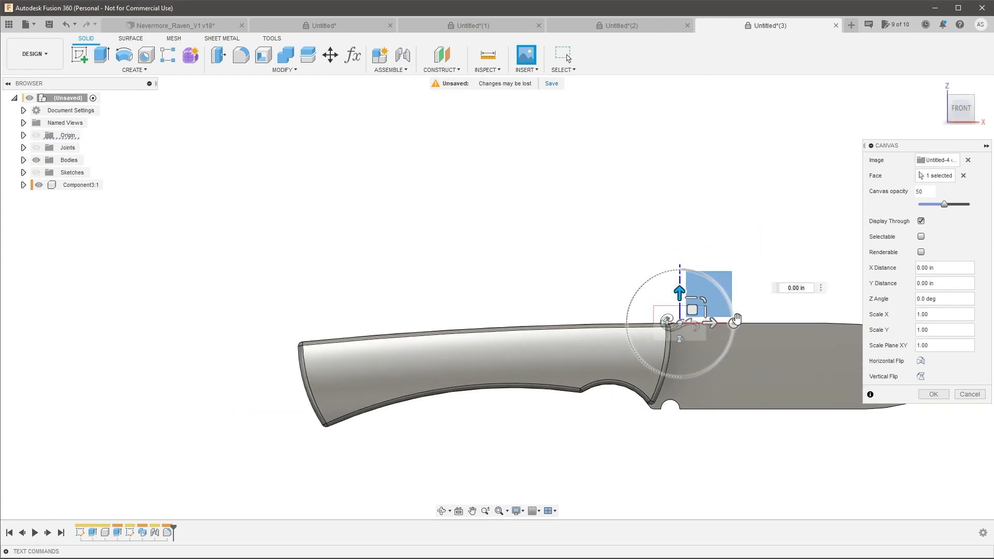
pyautogui.moveTo(947, 317); pyautogui.dragTo(893, 319)
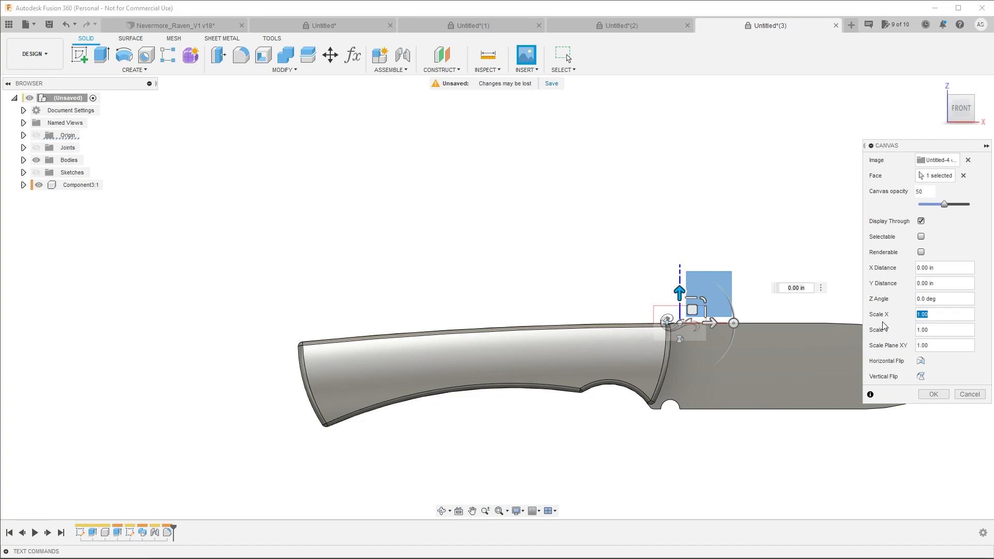
pyautogui.write('2.5')
pyautogui.press('Tab')
pyautogui.write('2.5')
pyautogui.press('Tab')
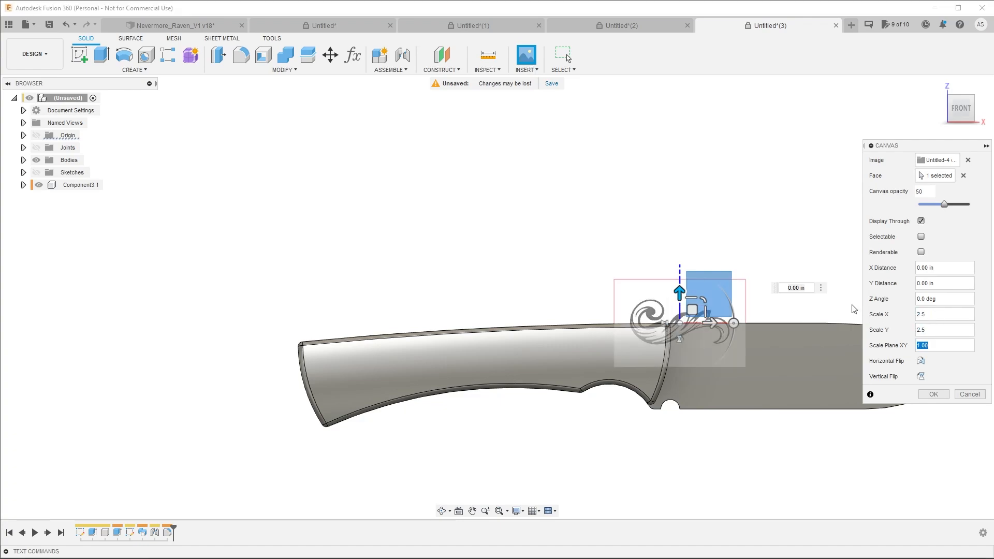
# Move the scroll artwork canvas from the blade junction onto the butt end of the knife handle.
pyautogui.moveTo(679, 295); pyautogui.dragTo(678, 320)
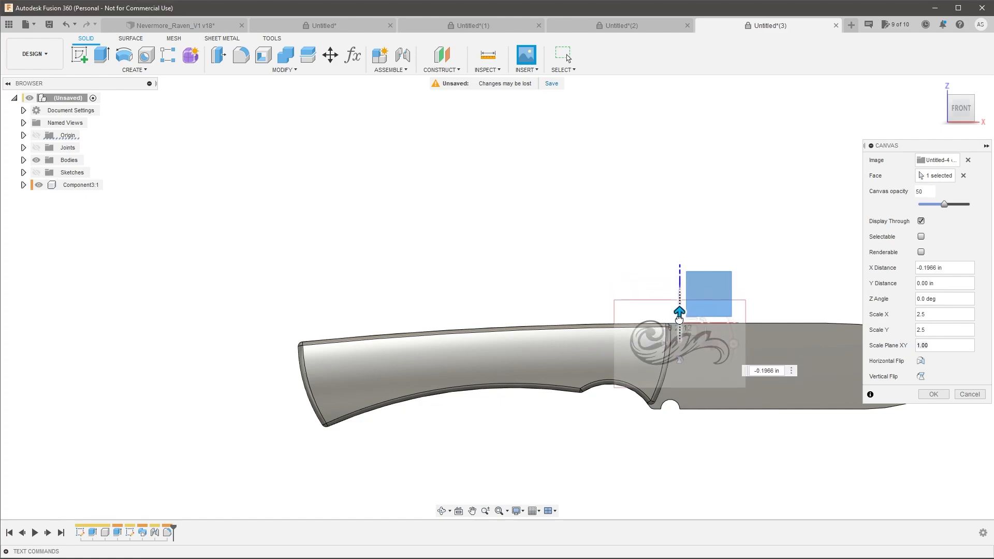
pyautogui.moveTo(710, 353); pyautogui.dragTo(410, 370)
pyautogui.moveTo(378, 321); pyautogui.dragTo(378, 340)
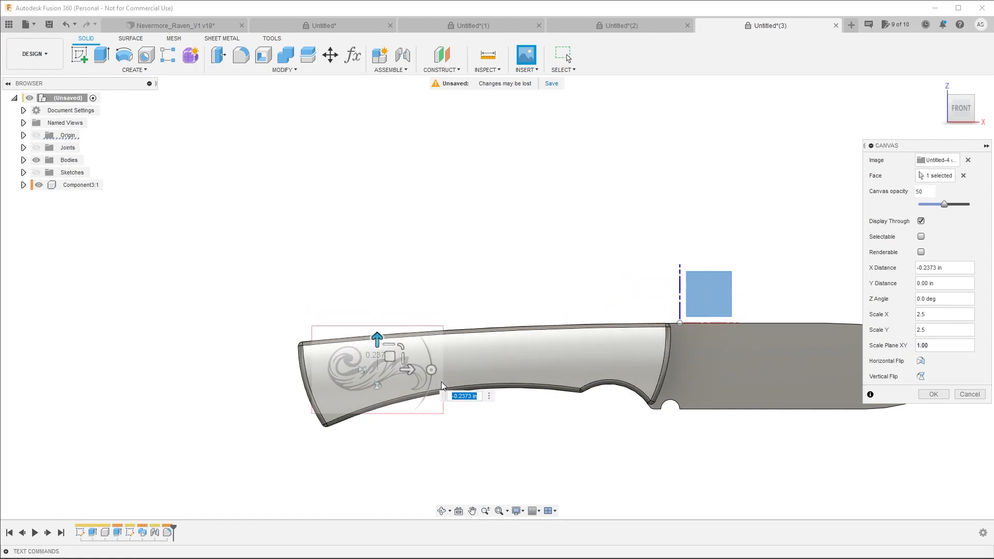
# Rotate the canvas to follow the slope of the handle's butt end, fine-tune its position, and accept the canvas.
pyautogui.moveTo(432, 370); pyautogui.dragTo(502, 367)
pyautogui.scroll(3, 474, 366)
pyautogui.scroll(-2, 435, 342)
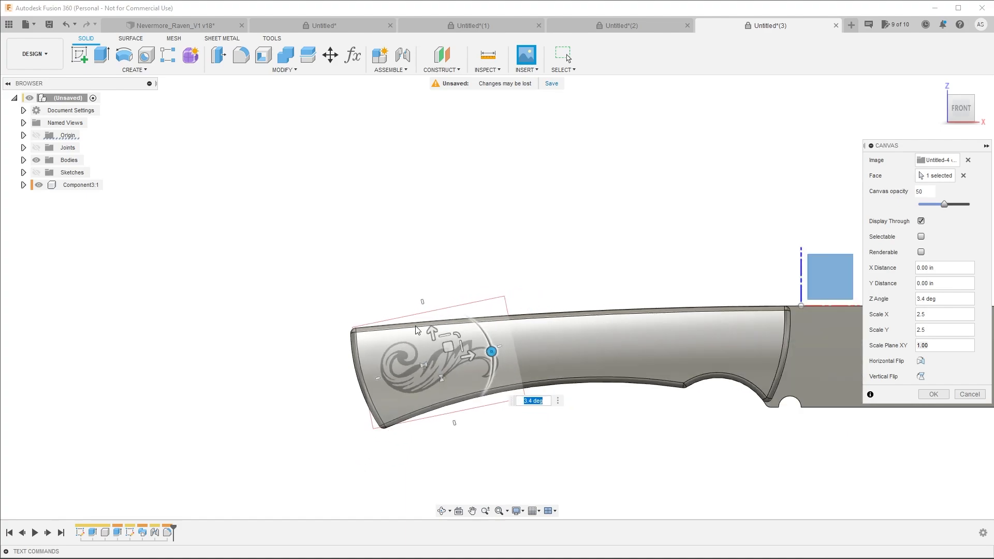
pyautogui.scroll(3, 514, 352)
pyautogui.moveTo(396, 334); pyautogui.dragTo(396, 333)
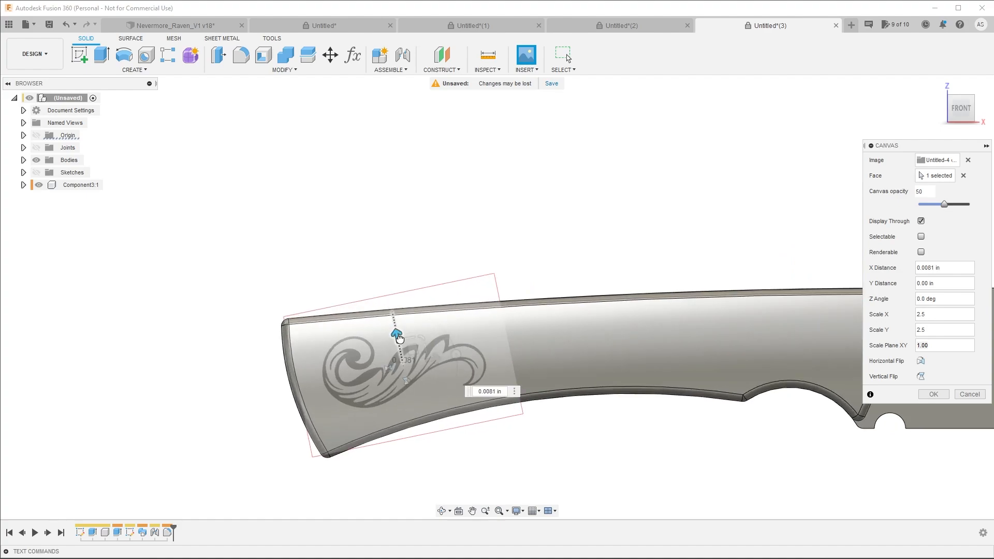
pyautogui.moveTo(455, 355); pyautogui.dragTo(453, 347)
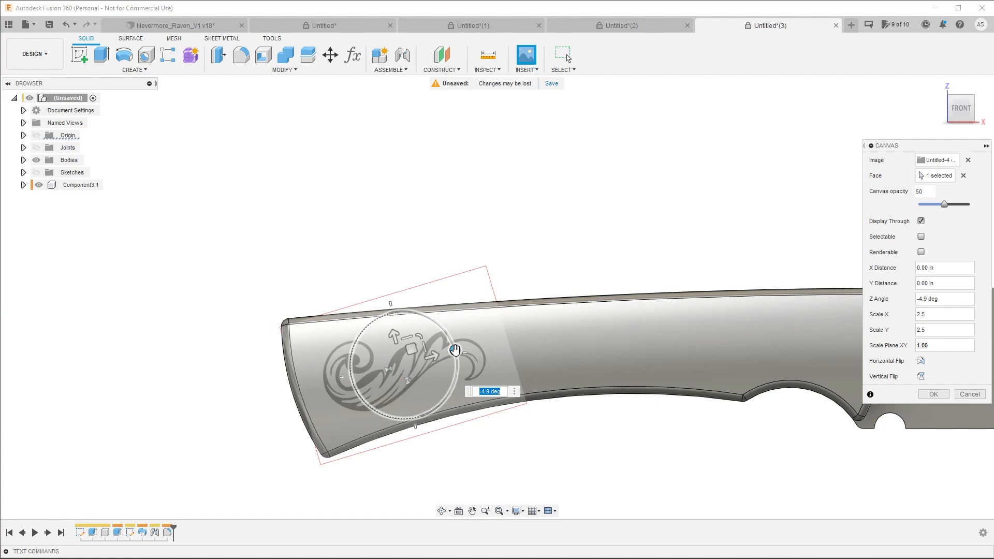
pyautogui.scroll(-2, 362, 312)
pyautogui.scroll(-2, 363, 313)
pyautogui.scroll(1, 548, 277)
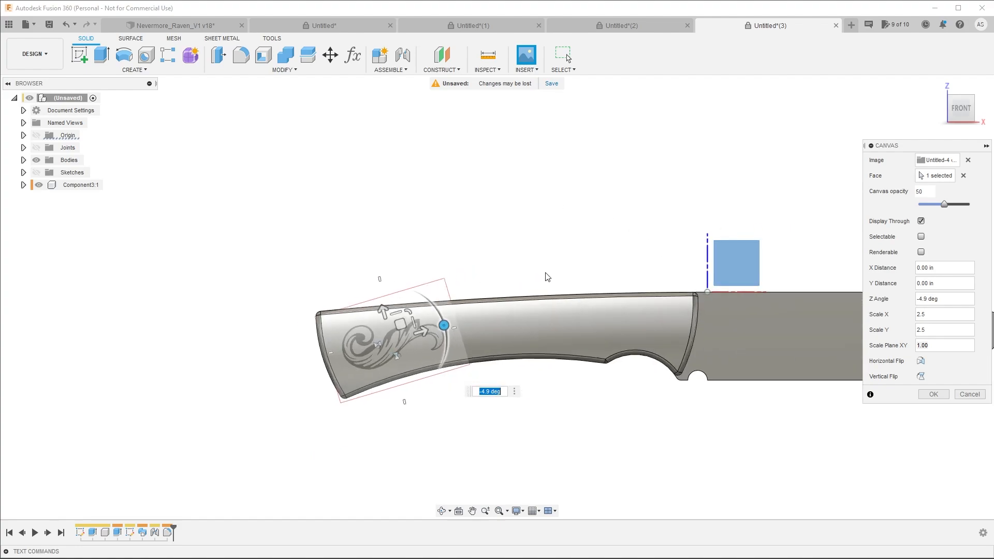
pyautogui.press('Return')
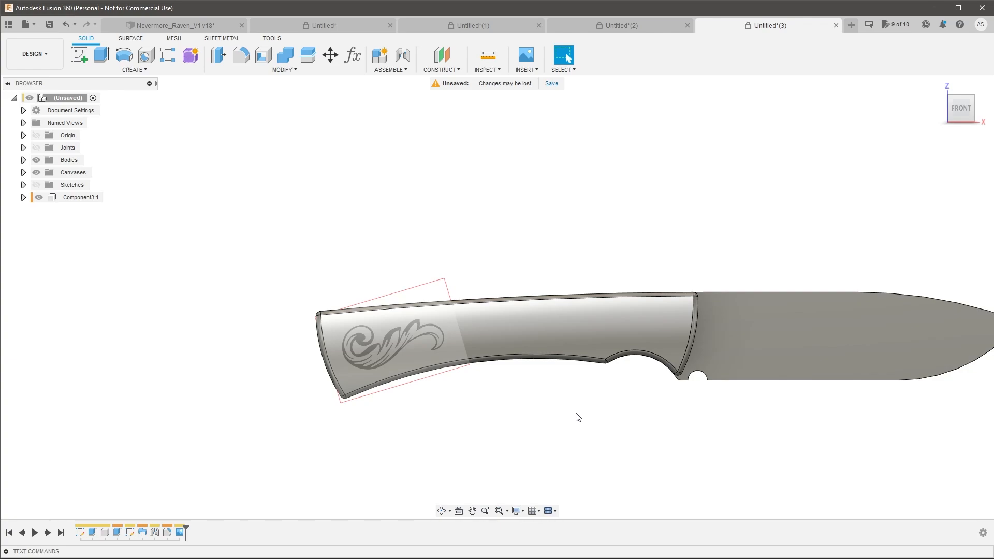
pyautogui.scroll(8, 345, 329)
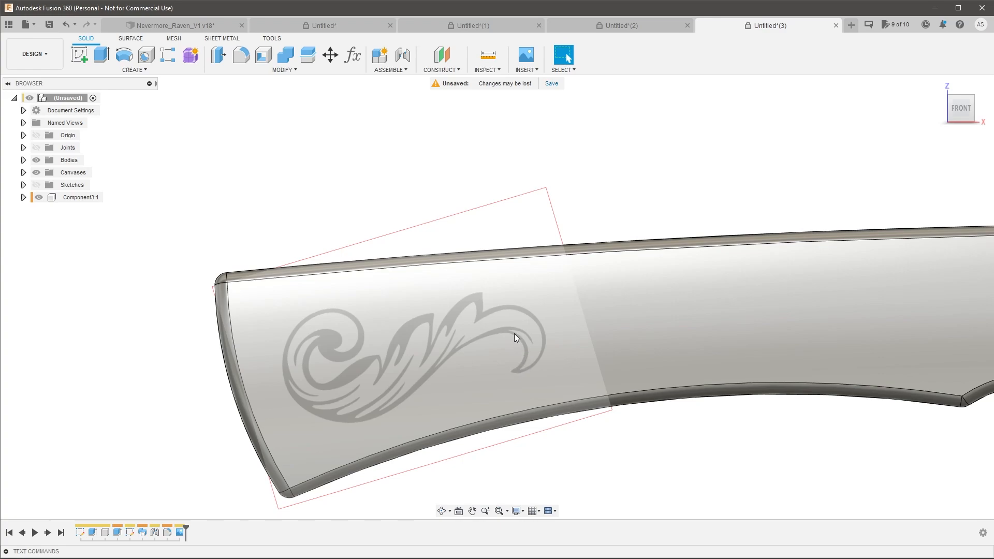
pyautogui.scroll(-2, 514, 333)
pyautogui.scroll(3, 500, 327)
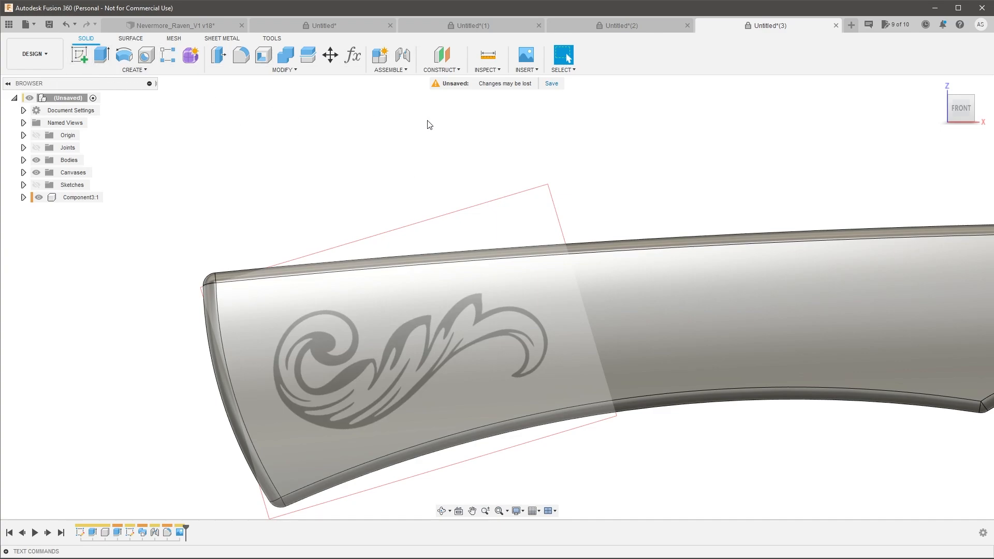
pyautogui.scroll(-1, 429, 124)
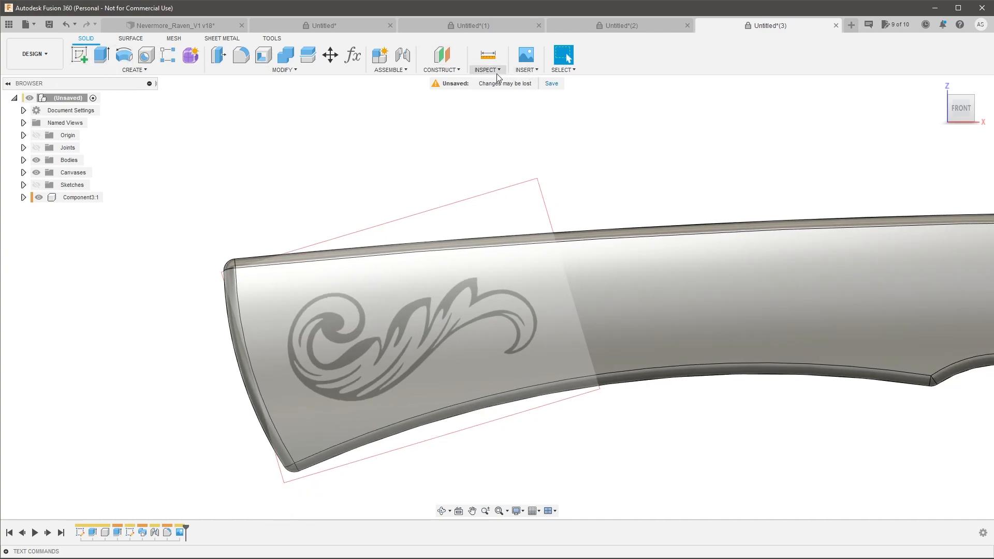
# Create a construction plane offset -0.75 in from the front XZ origin plane.
pyautogui.click(443, 55)
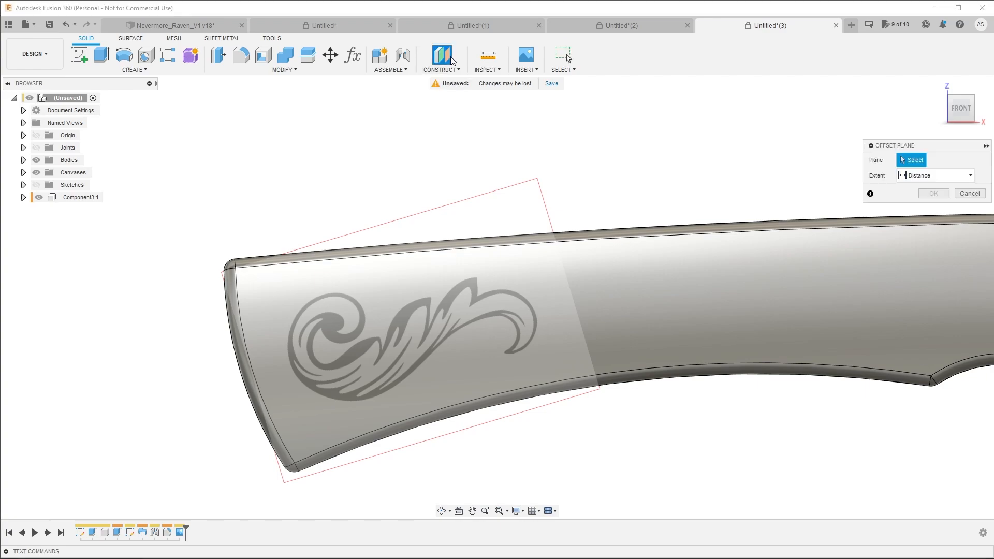
pyautogui.scroll(-5, 595, 218)
pyautogui.click(766, 195)
pyautogui.keyDown('shift'); pyautogui.moveTo(766, 194); pyautogui.dragTo(701, 220, button='middle'); pyautogui.keyUp('shift')
pyautogui.moveTo(741, 212); pyautogui.dragTo(695, 215)
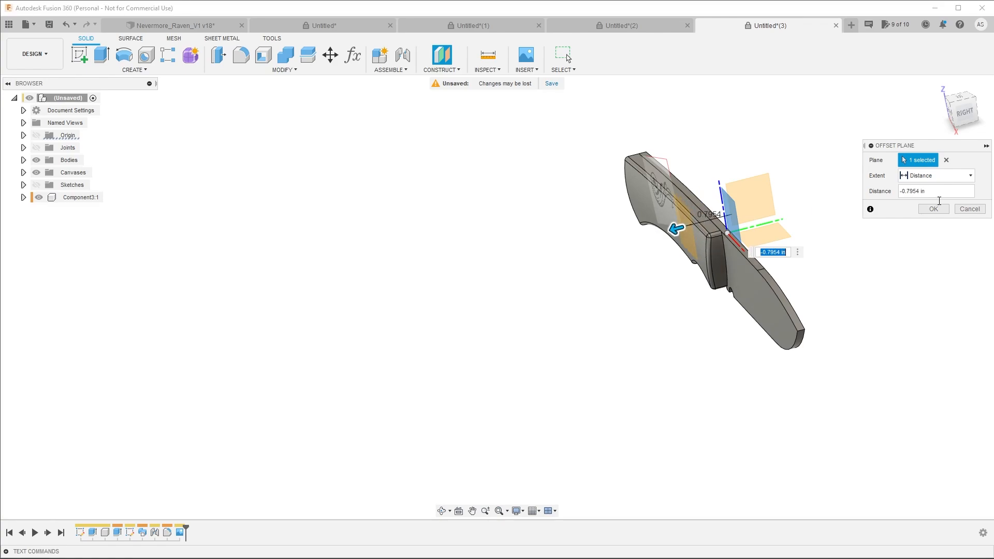
pyautogui.moveTo(936, 193); pyautogui.dragTo(847, 193)
pyautogui.write('-.')
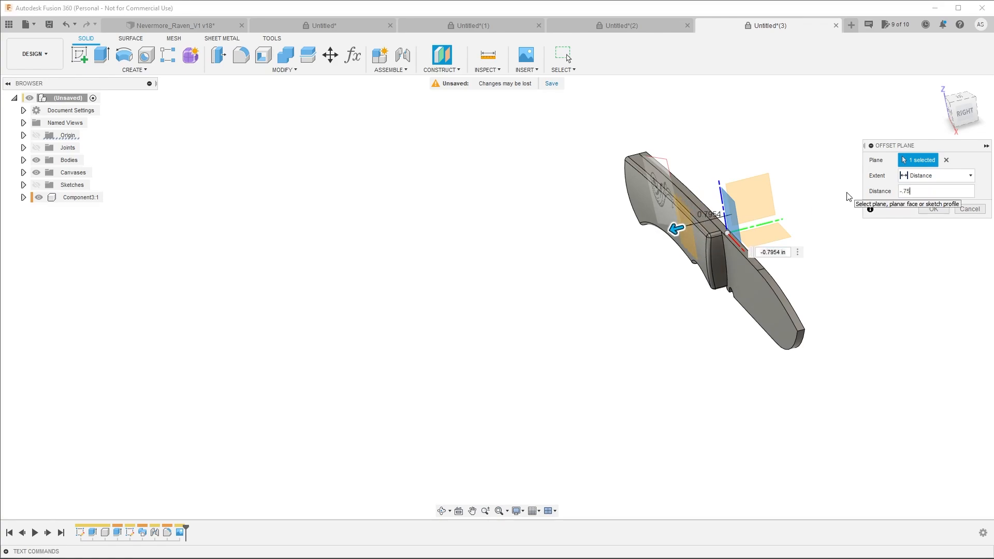
pyautogui.write('75')
pyautogui.press('Return')
# Start a sketch on the offset construction plane in front of the handle.
pyautogui.keyDown('shift'); pyautogui.moveTo(813, 184); pyautogui.dragTo(664, 222, button='middle'); pyautogui.keyUp('shift')
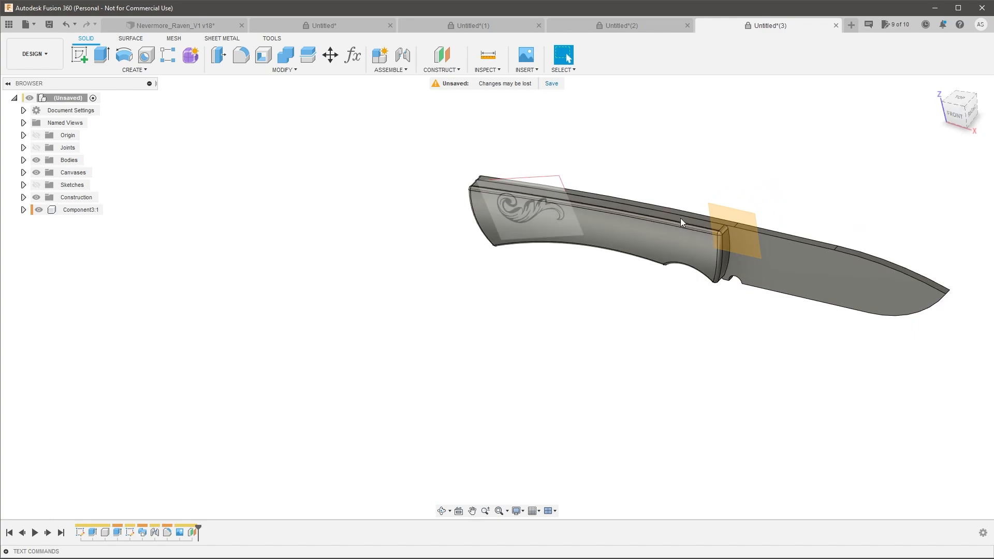
pyautogui.click(741, 217)
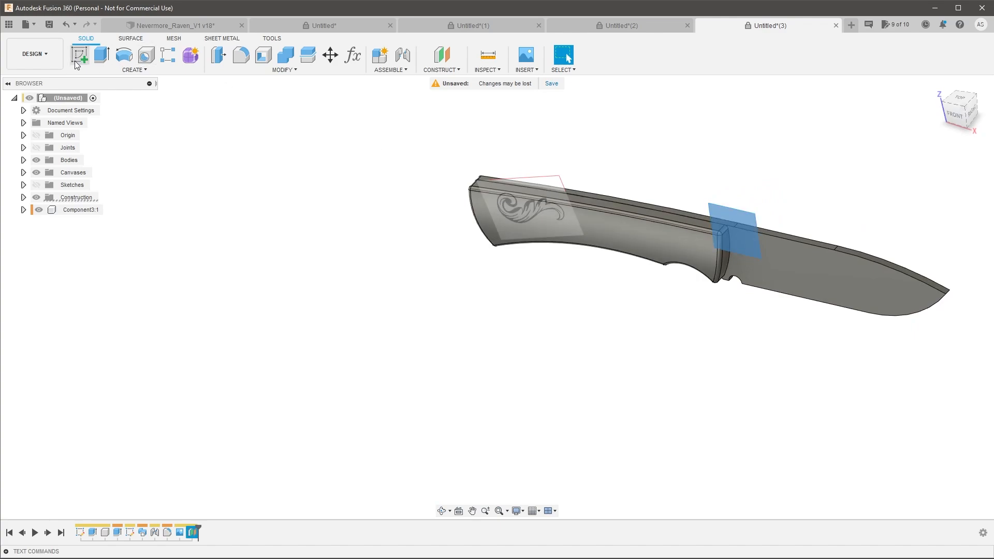
pyautogui.scroll(10, 431, 335)
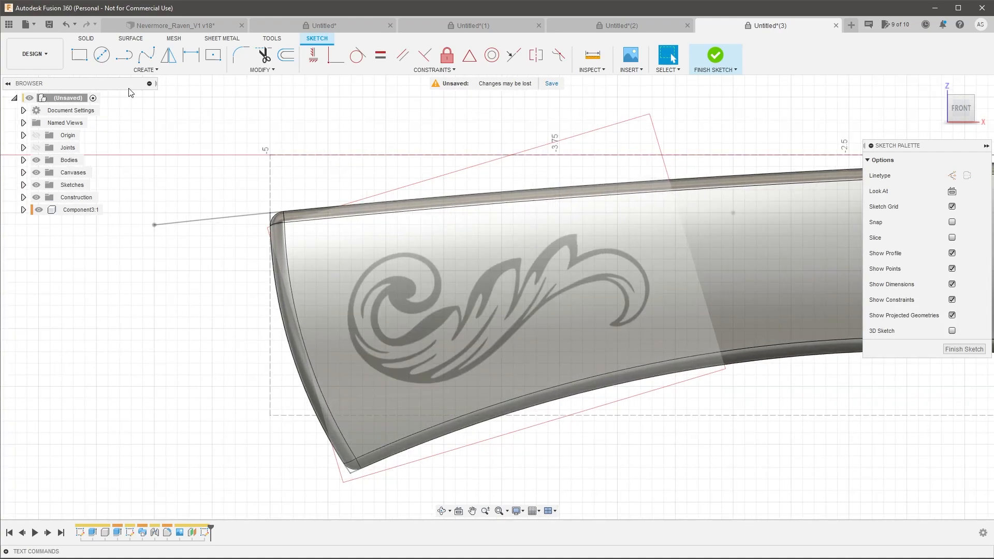
# Draw a closed nine-point fit point spline above the handle's butt end as a trial, and undo it.
pyautogui.click(139, 69)
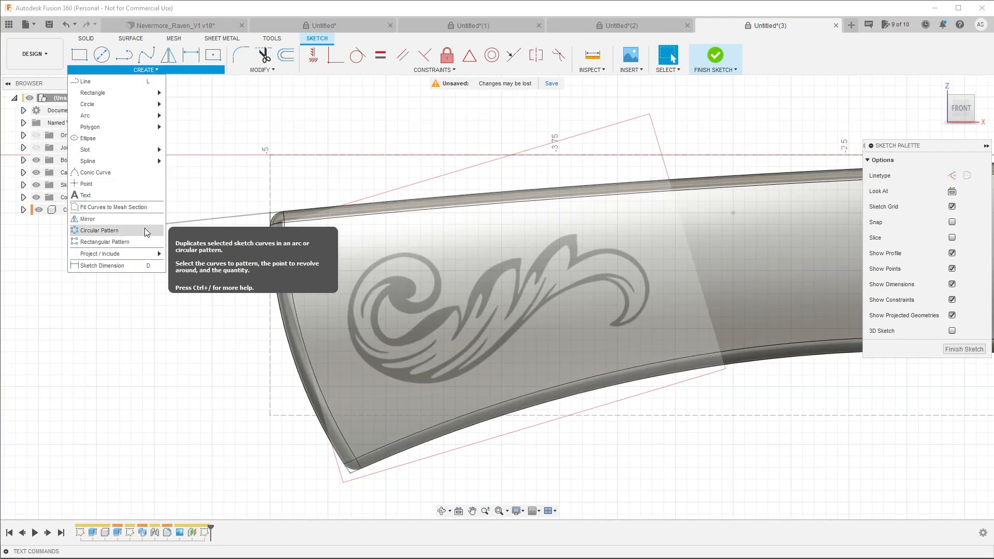
pyautogui.moveTo(148, 161)
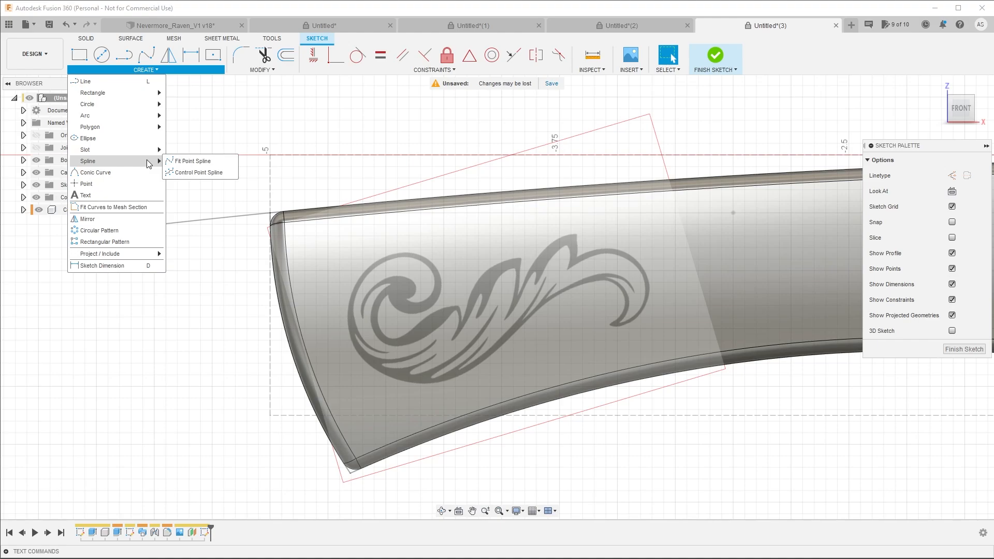
pyautogui.click(199, 162)
pyautogui.click(251, 165)
pyautogui.click(301, 133)
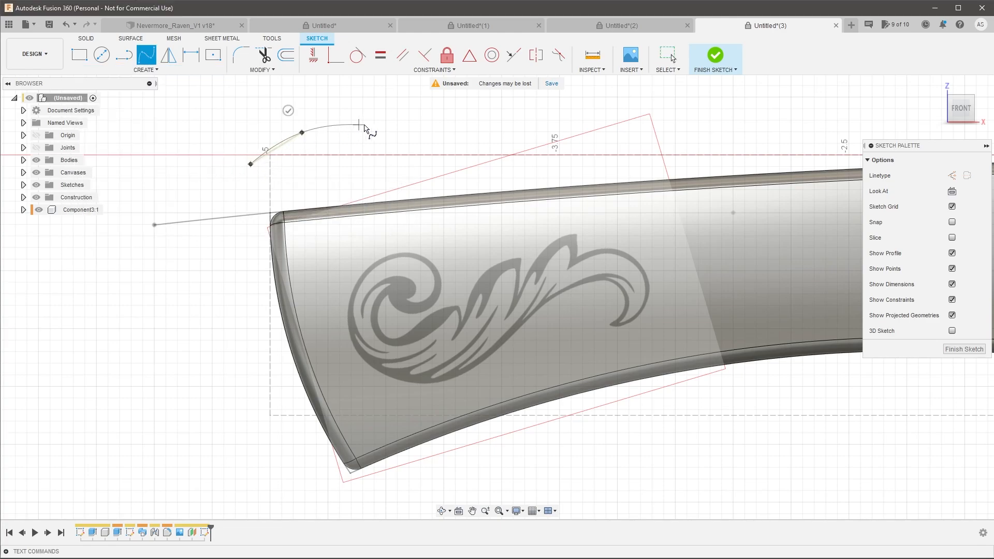
pyautogui.click(367, 125)
pyautogui.click(440, 134)
pyautogui.click(448, 164)
pyautogui.click(392, 178)
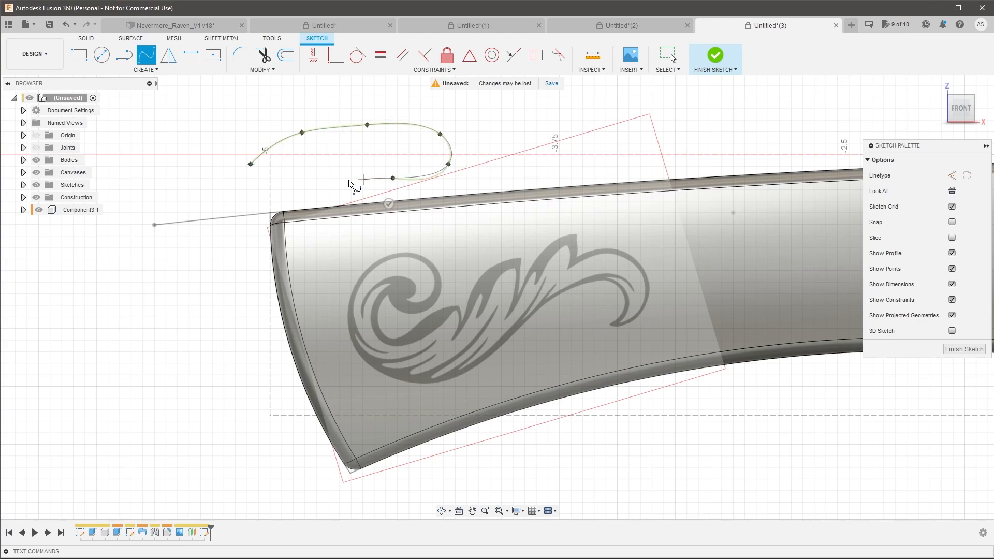
pyautogui.click(332, 179)
pyautogui.click(283, 199)
pyautogui.click(237, 209)
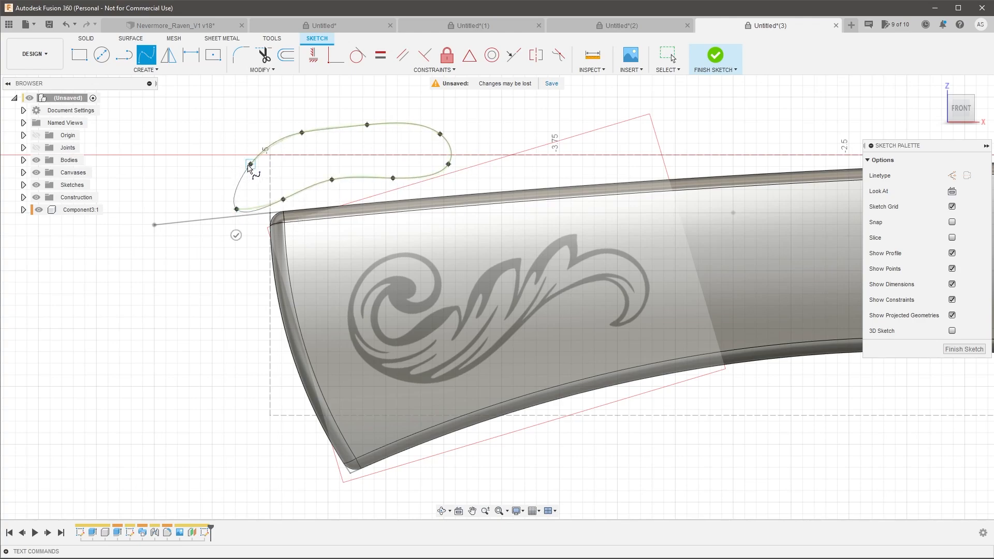
pyautogui.click(250, 164)
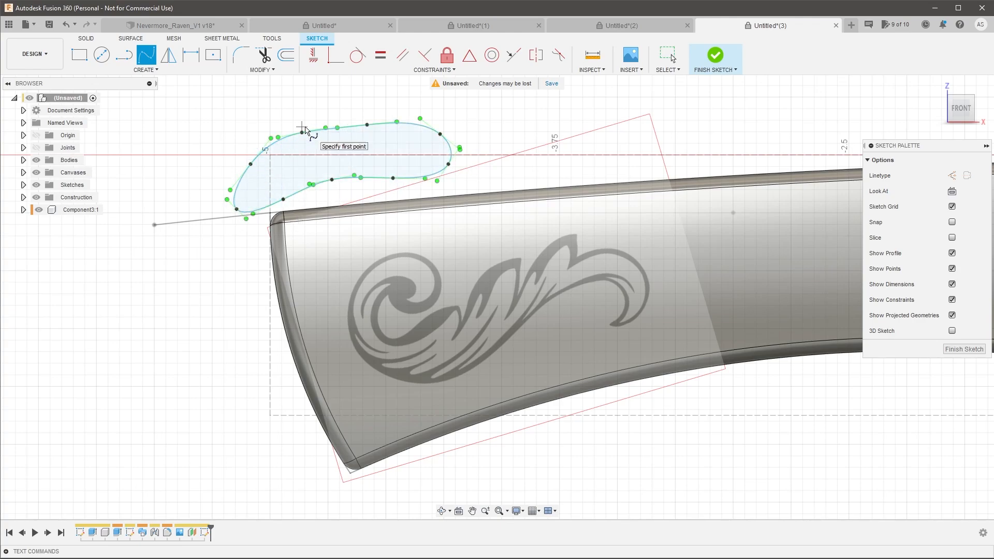
pyautogui.hotkey('ctrl', 'z')
# Try tracing the outer edge of the artwork's curled tail with a fit point spline, and undo the sketch.
pyautogui.click(130, 72)
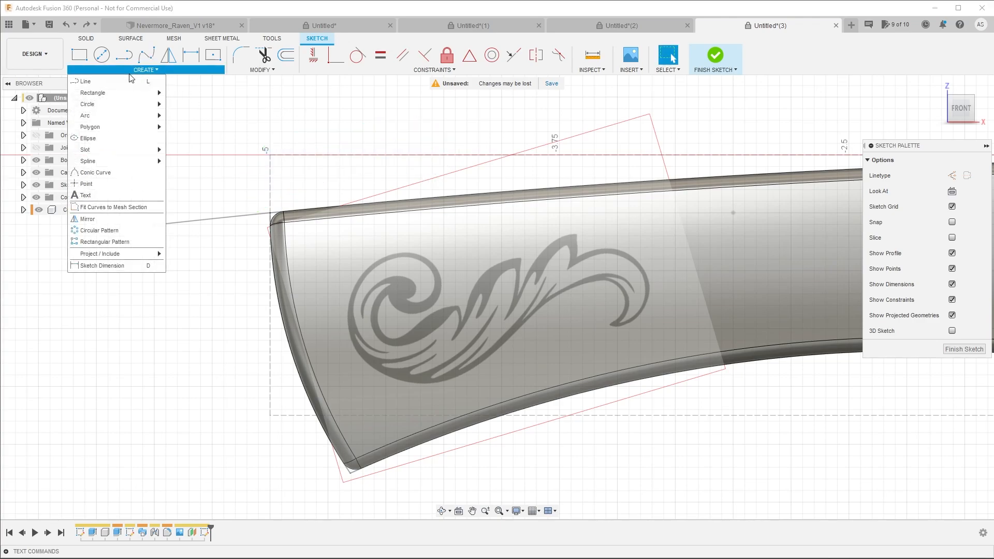
pyautogui.click(187, 161)
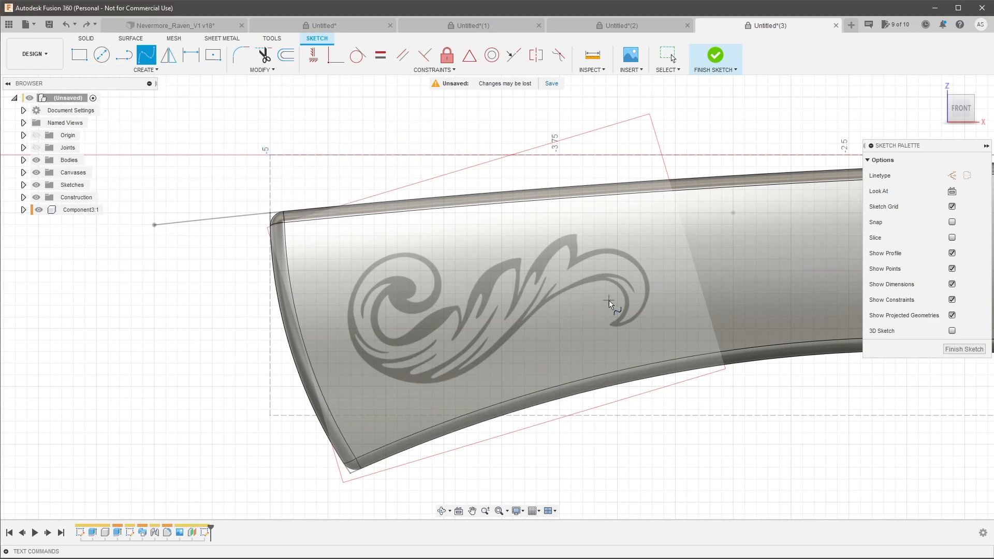
pyautogui.scroll(5, 616, 323)
pyautogui.click(603, 332)
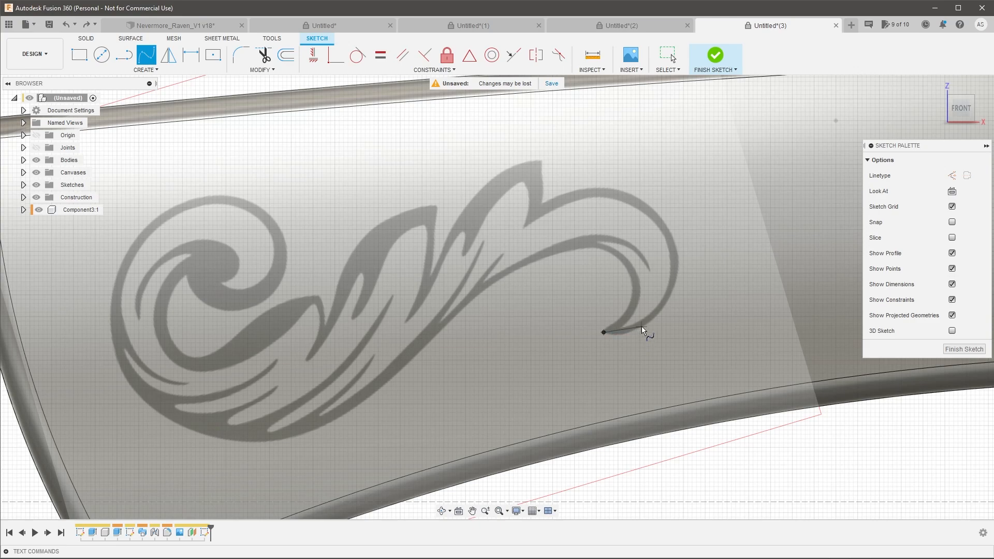
pyautogui.click(668, 301)
pyautogui.click(677, 256)
pyautogui.click(629, 192)
pyautogui.click(580, 188)
pyautogui.click(542, 203)
pyautogui.press('Escape')
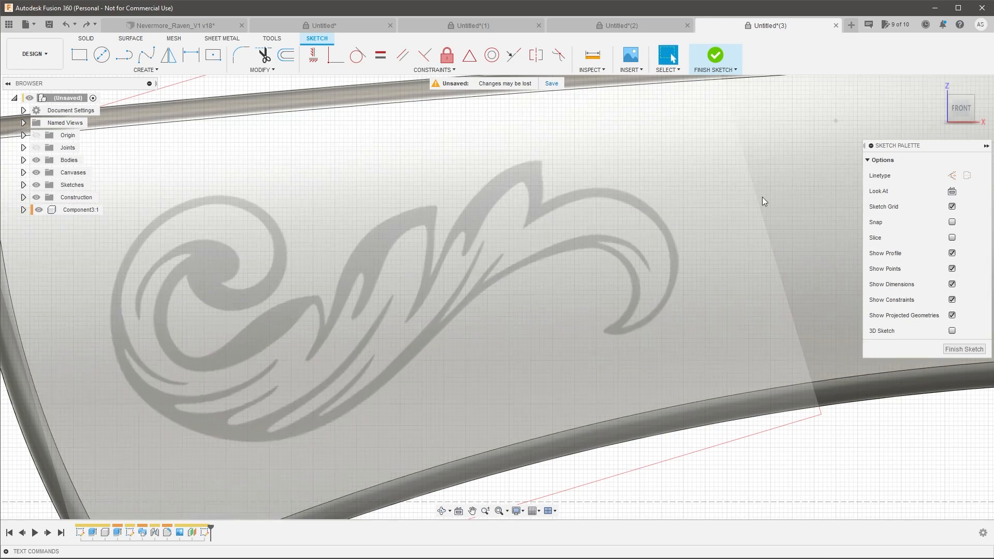
pyautogui.hotkey('ctrl', 'z')
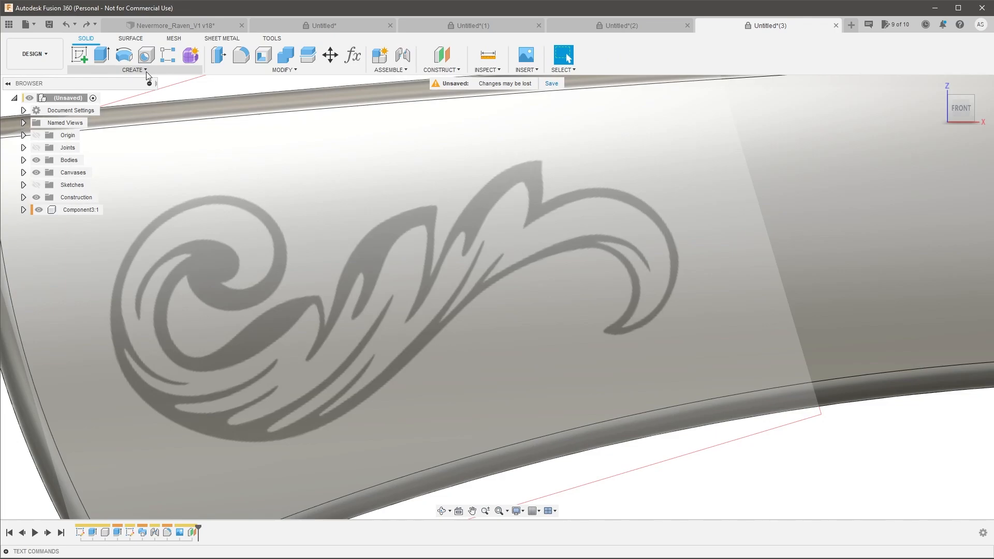
# Create a new sketch on the offset construction plane.
pyautogui.click(145, 70)
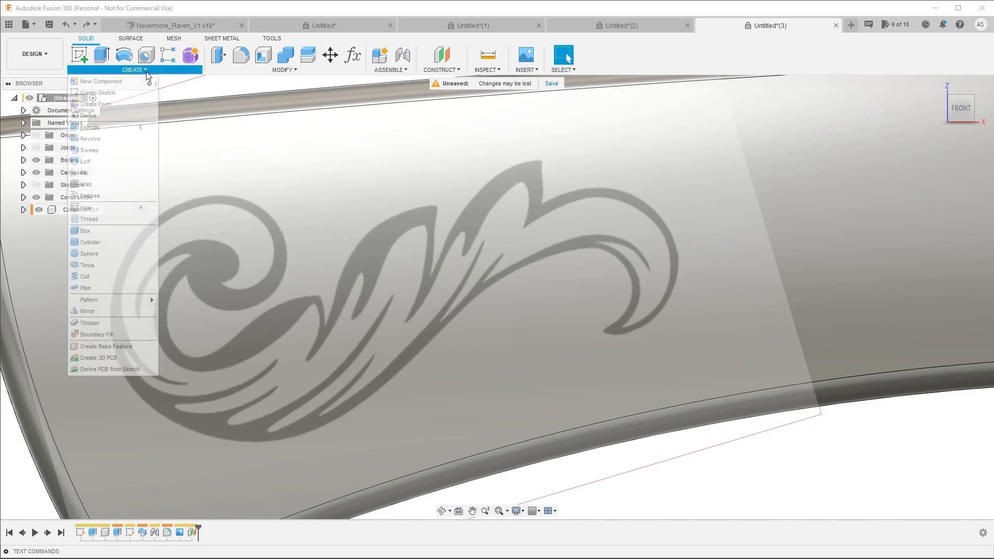
pyautogui.scroll(-6, 343, 126)
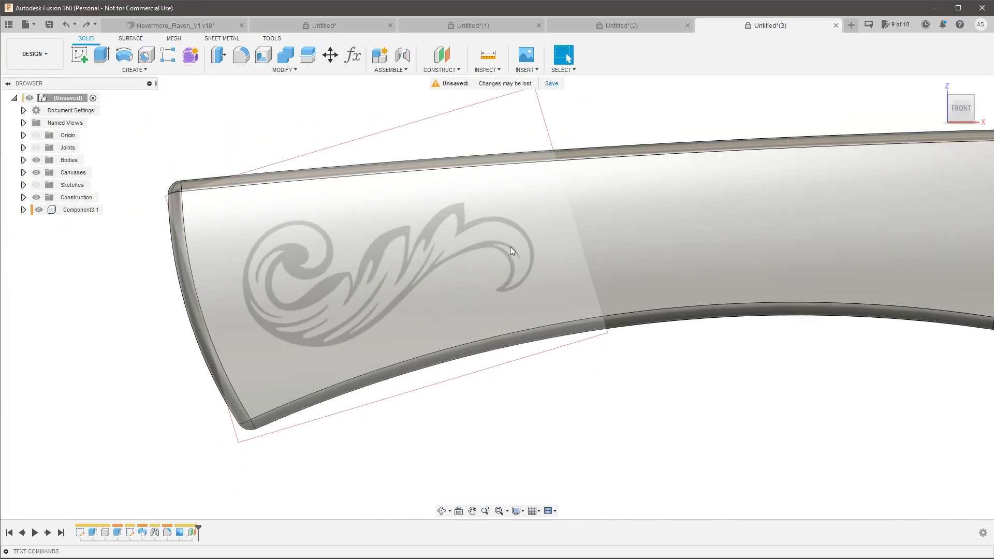
pyautogui.click(82, 52)
pyautogui.scroll(-6, 271, 238)
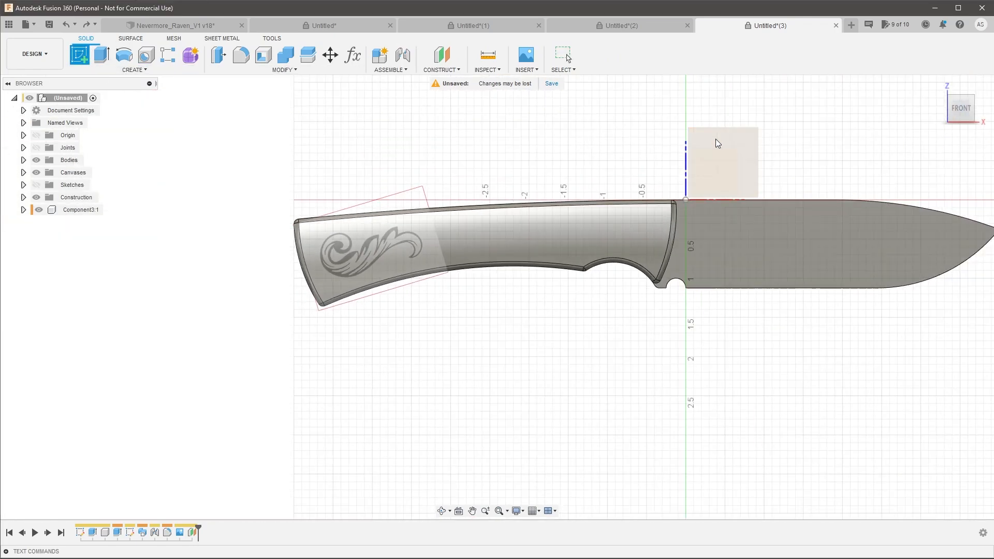
pyautogui.click(747, 143)
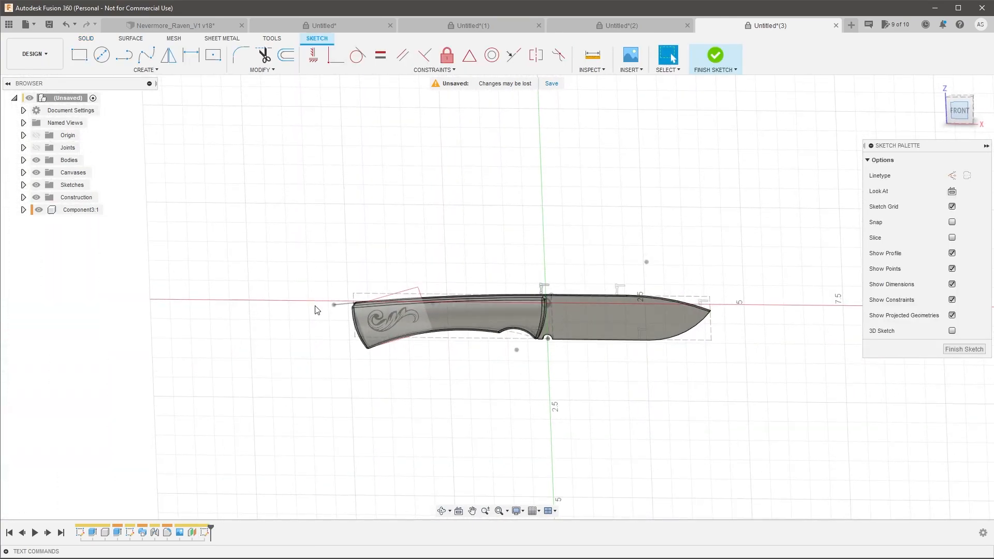
pyautogui.scroll(5, 356, 346)
# Try tracing the outer edge of the artwork's curled tail from its tip with a four-point fit point spline.
pyautogui.click(146, 70)
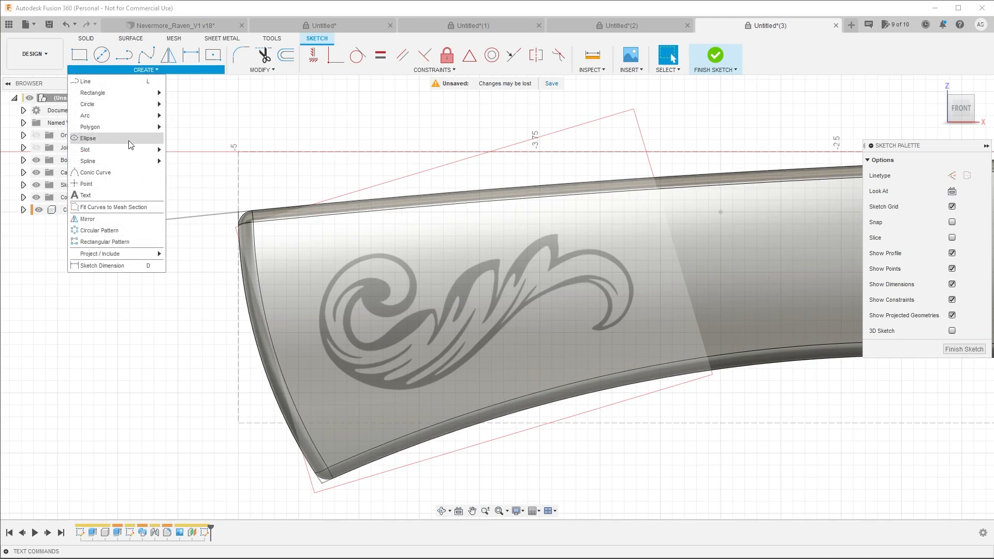
pyautogui.moveTo(124, 161)
pyautogui.click(206, 161)
pyautogui.scroll(3, 592, 339)
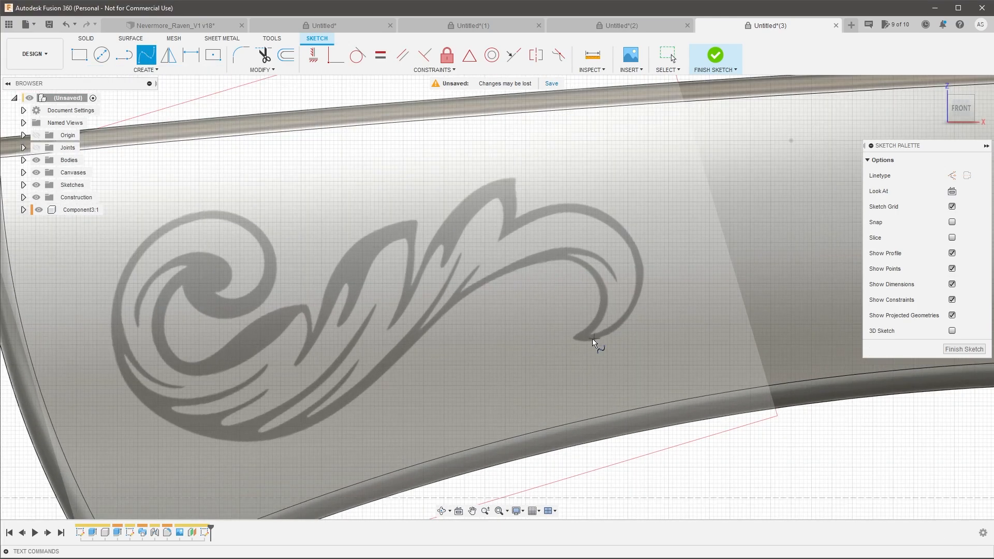
pyautogui.click(573, 338)
pyautogui.click(612, 330)
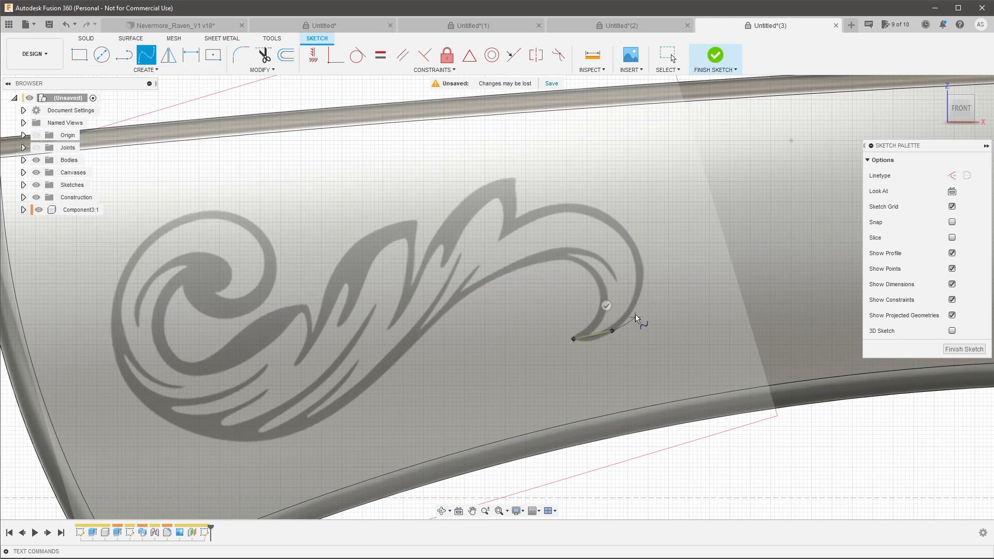
pyautogui.click(636, 301)
pyautogui.click(642, 265)
pyautogui.click(659, 243)
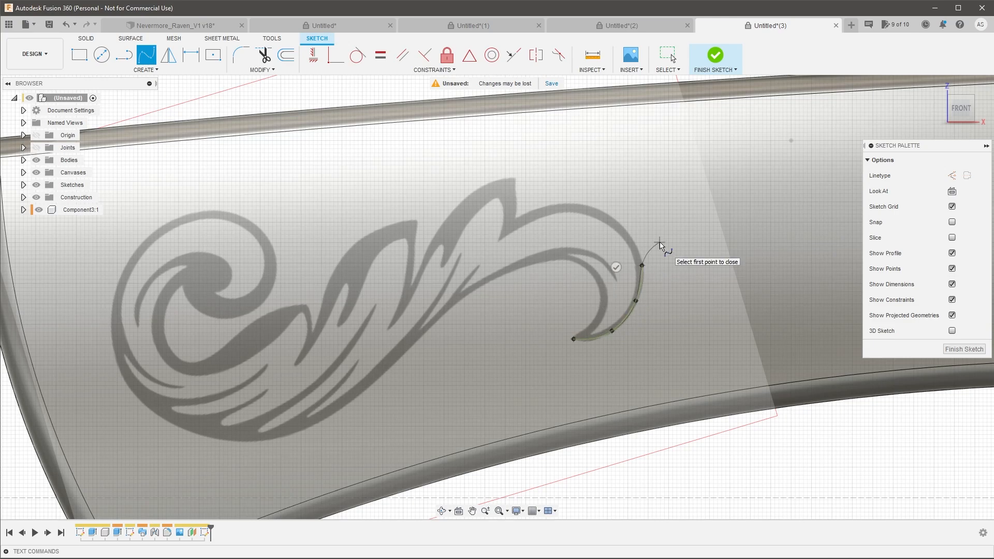
pyautogui.press('Escape')
# Reshape the fit point spline with the tangent handle at the tail's tip as a trial, and remove the spline.
pyautogui.scroll(3, 636, 309)
pyautogui.scroll(2, 555, 350)
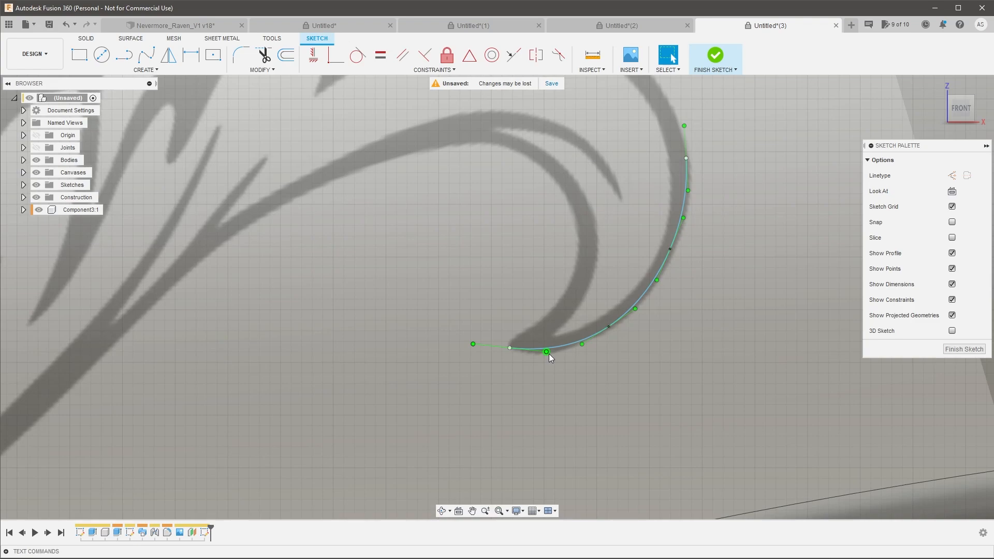
pyautogui.moveTo(549, 353); pyautogui.dragTo(544, 358)
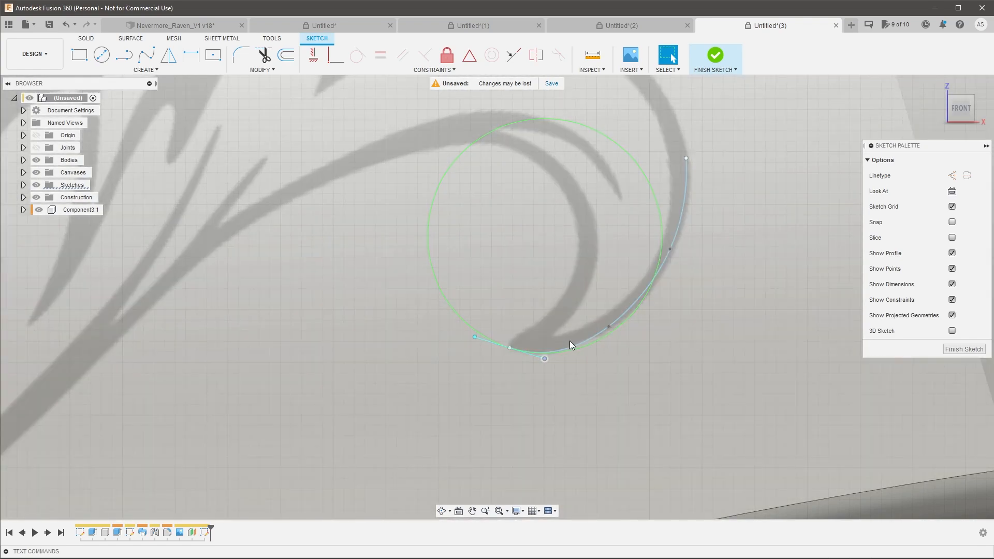
pyautogui.scroll(2, 533, 364)
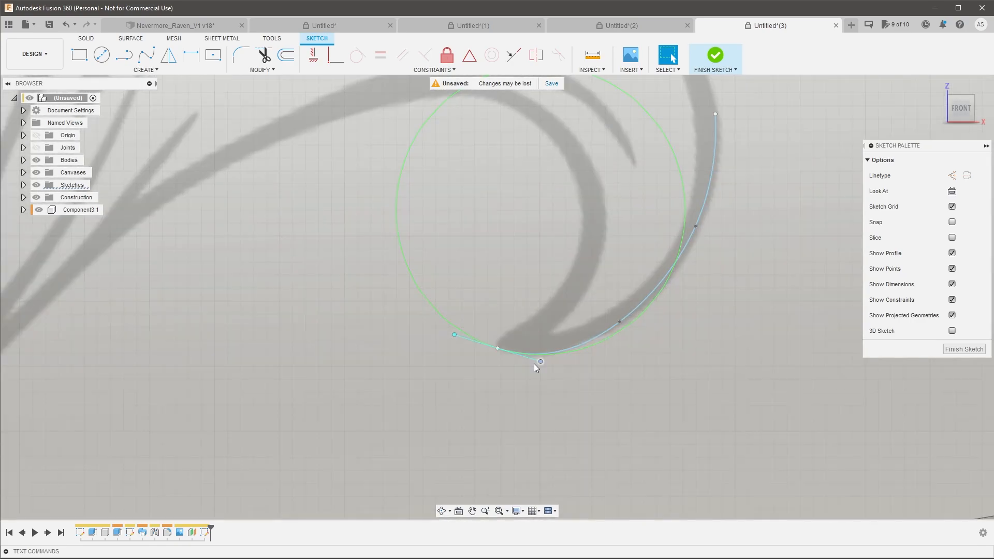
pyautogui.moveTo(542, 361); pyautogui.dragTo(579, 384)
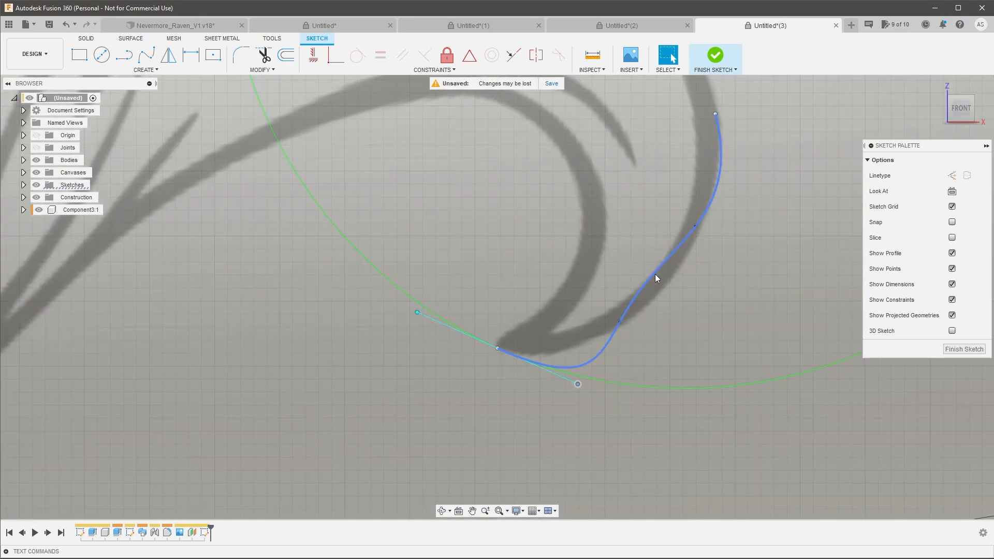
pyautogui.scroll(-3, 619, 365)
pyautogui.scroll(-3, 621, 365)
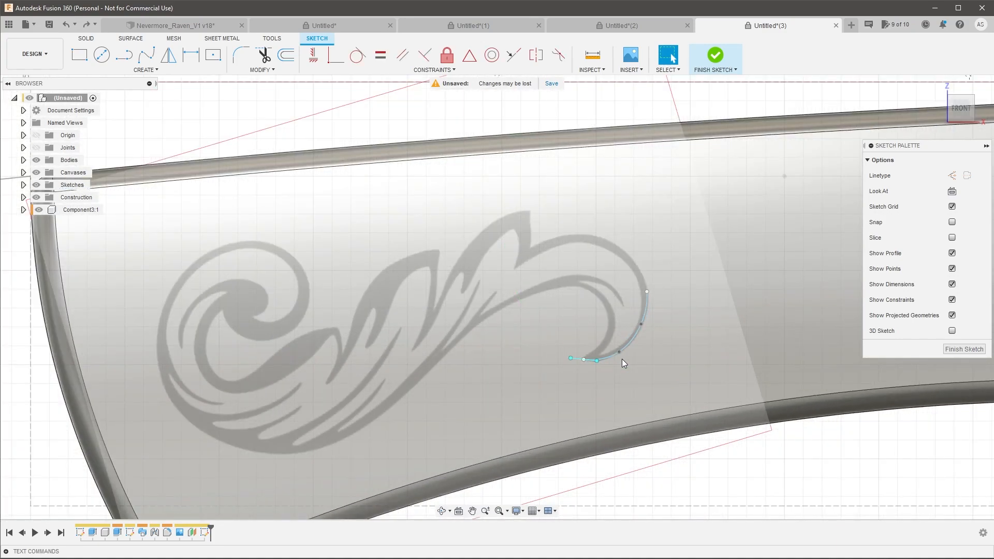
pyautogui.scroll(-1, 636, 336)
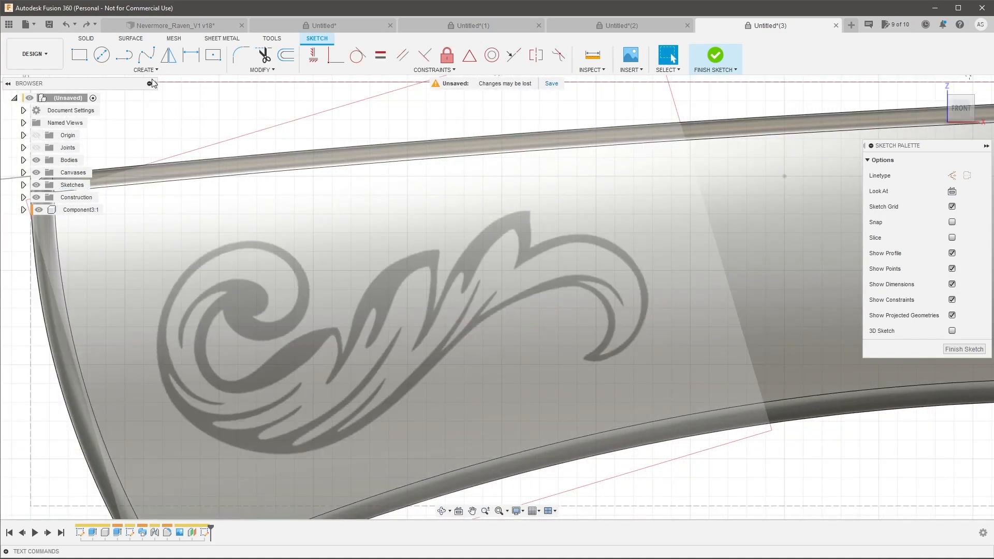
# Try tracing the curled tail's outer edge from its tip with a six-point control point spline.
pyautogui.click(147, 70)
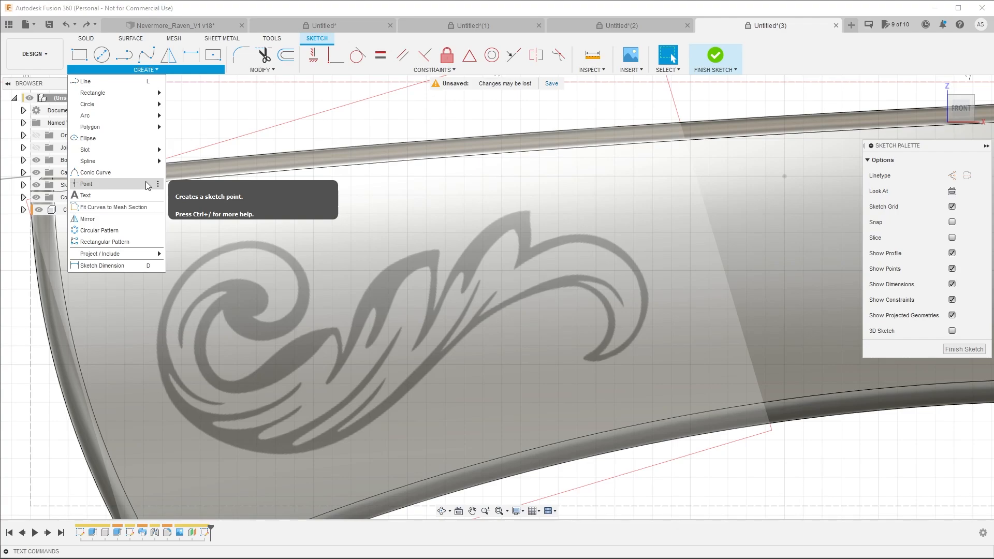
pyautogui.moveTo(138, 161)
pyautogui.click(197, 173)
pyautogui.scroll(3, 595, 368)
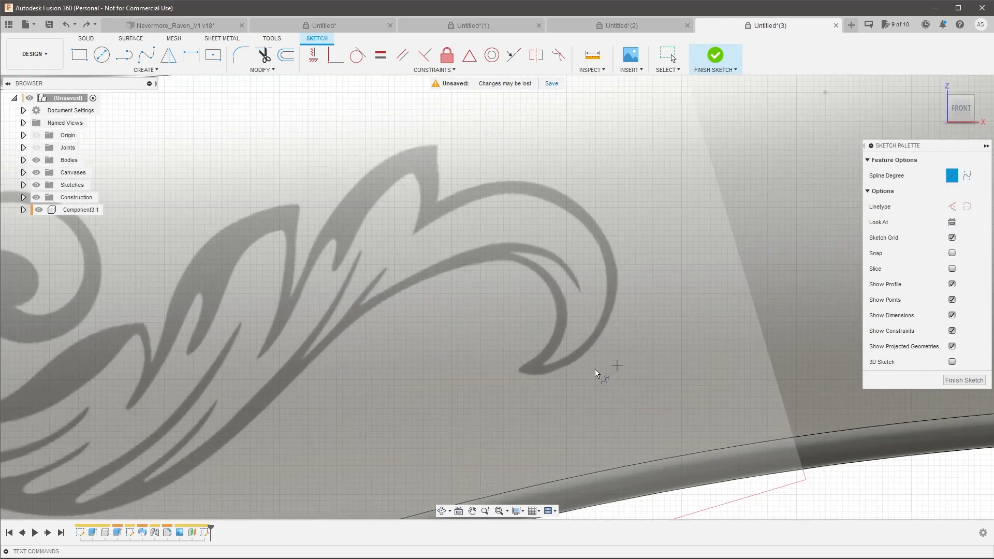
pyautogui.scroll(2, 518, 370)
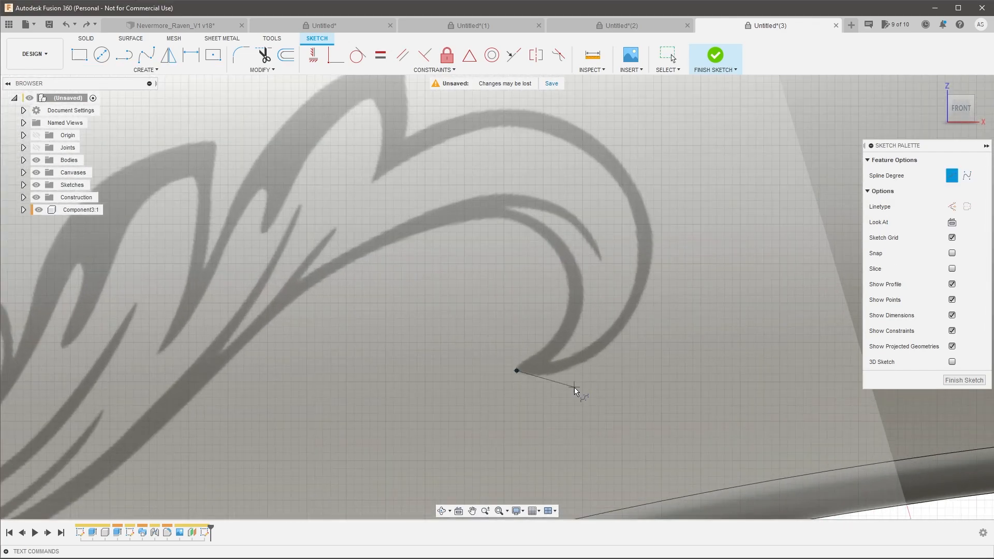
pyautogui.click(572, 402)
pyautogui.click(643, 352)
pyautogui.click(673, 269)
pyautogui.click(654, 174)
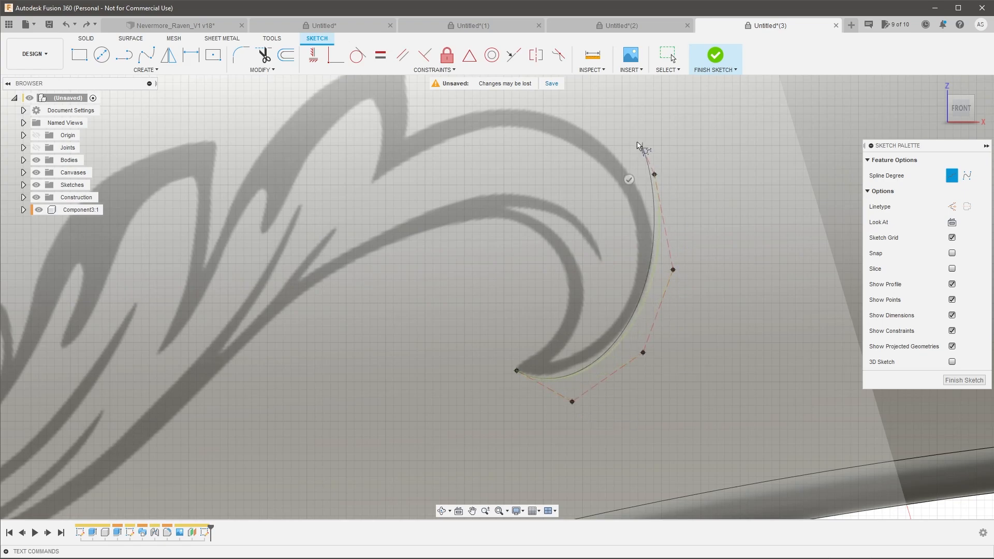
pyautogui.click(608, 107)
pyautogui.press('Return')
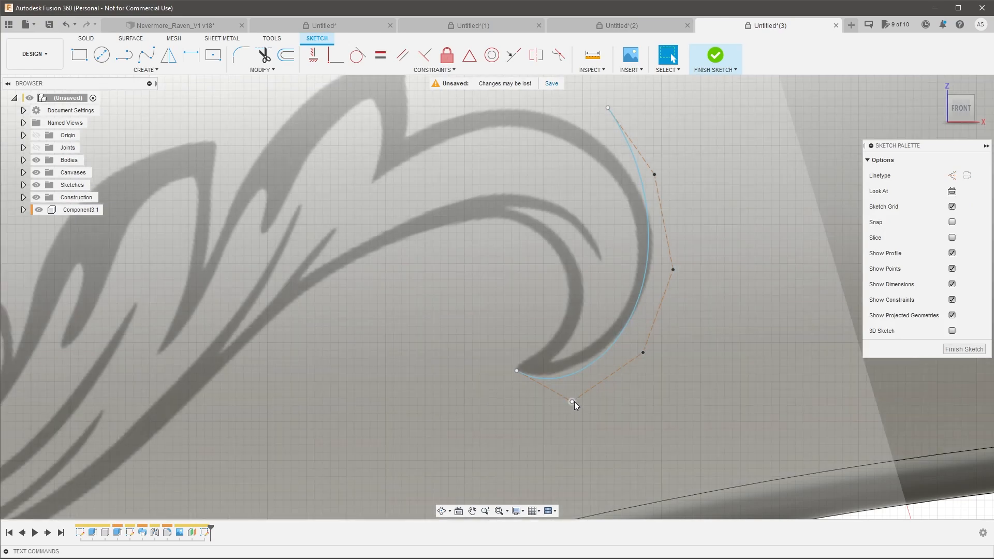
# Move the trial spline's control points and upper endpoint towards the tail's outer edge, and delete the spline.
pyautogui.moveTo(574, 402); pyautogui.dragTo(572, 389)
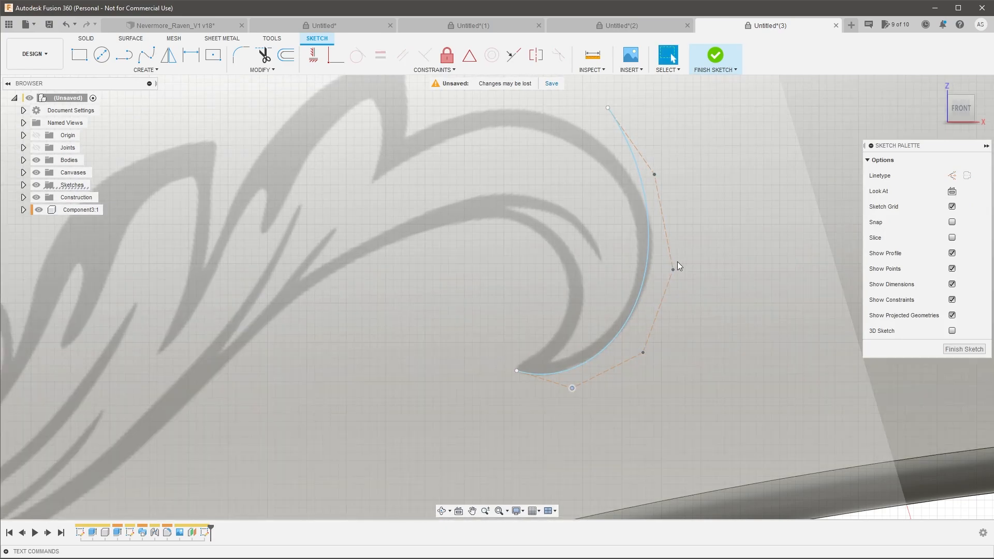
pyautogui.moveTo(674, 269); pyautogui.dragTo(686, 270)
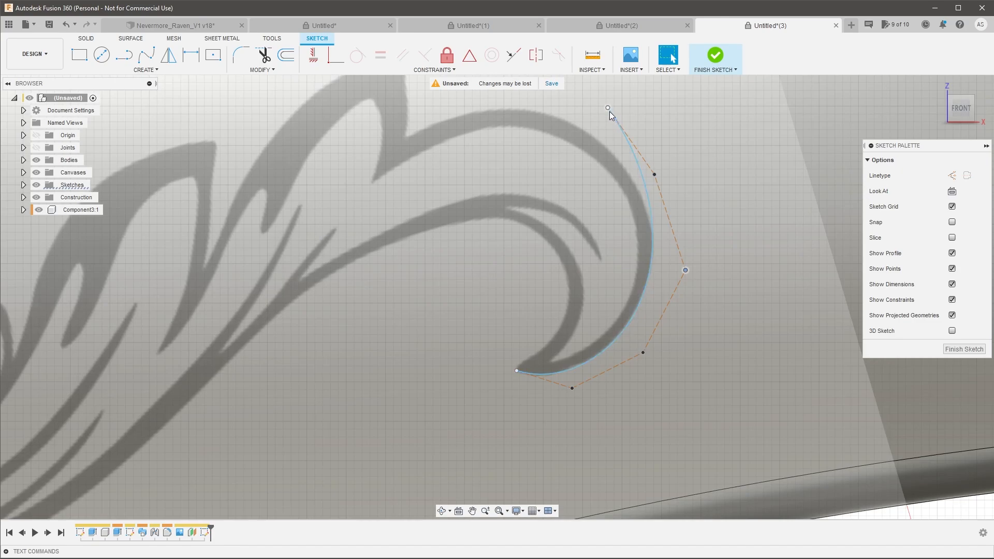
pyautogui.moveTo(610, 111); pyautogui.dragTo(588, 123)
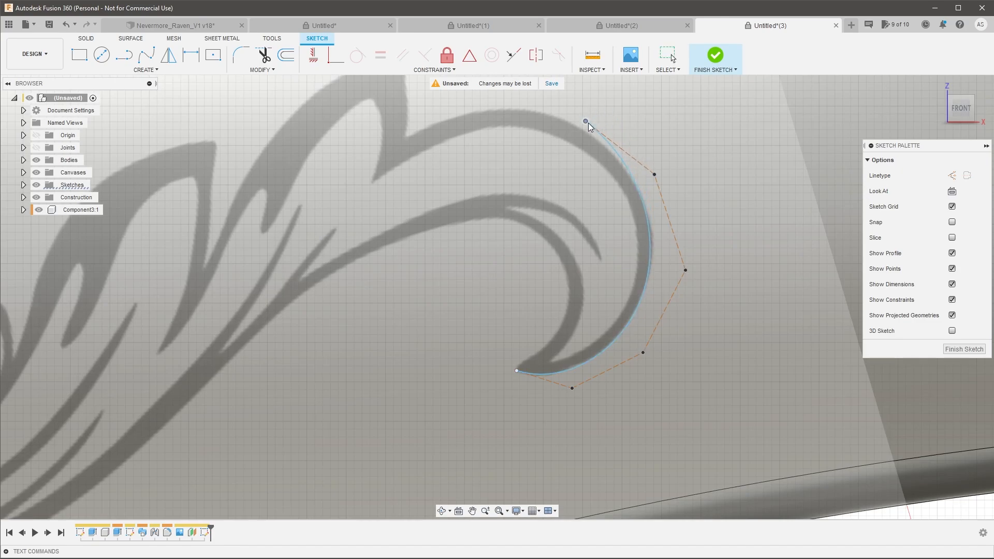
pyautogui.scroll(-5, 653, 295)
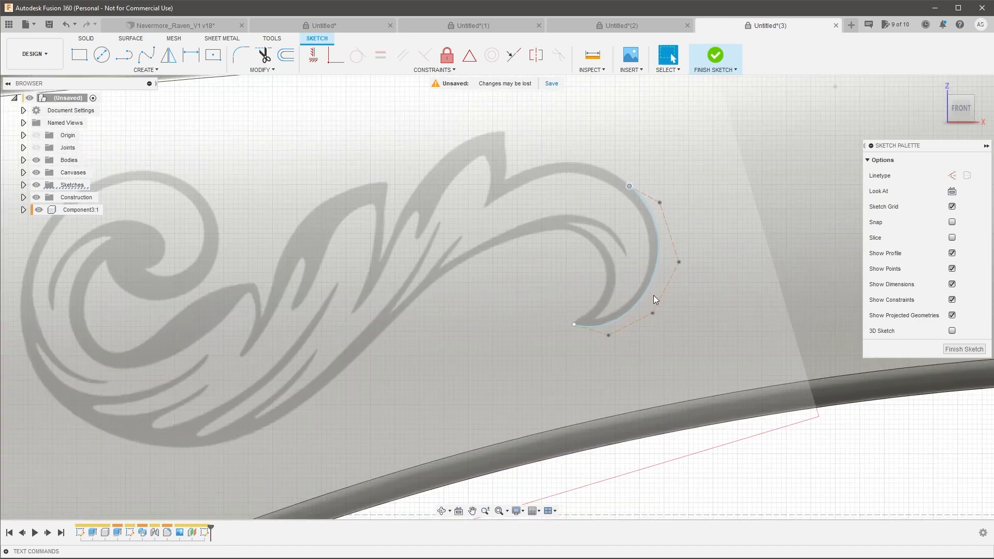
pyautogui.scroll(-3, 641, 427)
pyautogui.scroll(3, 703, 411)
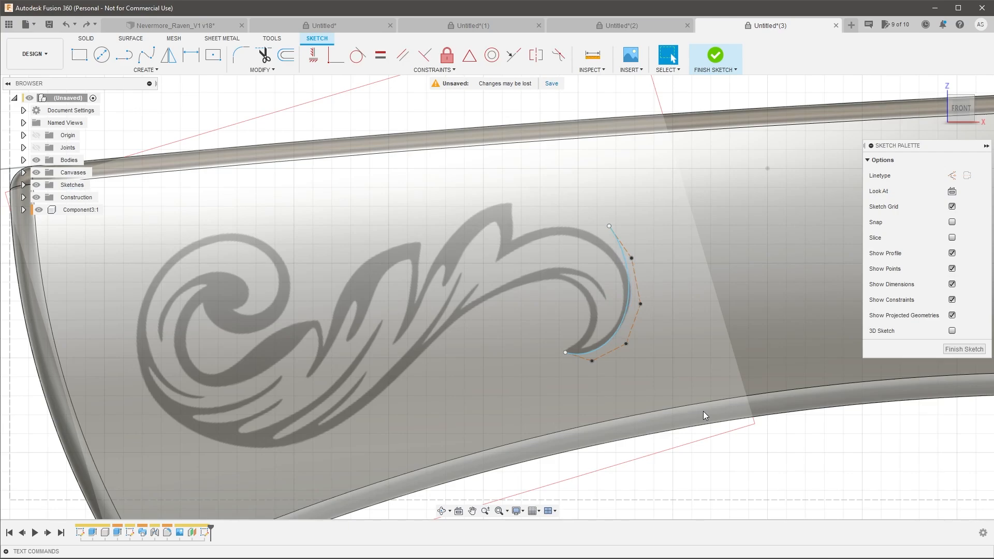
pyautogui.press('Delete')
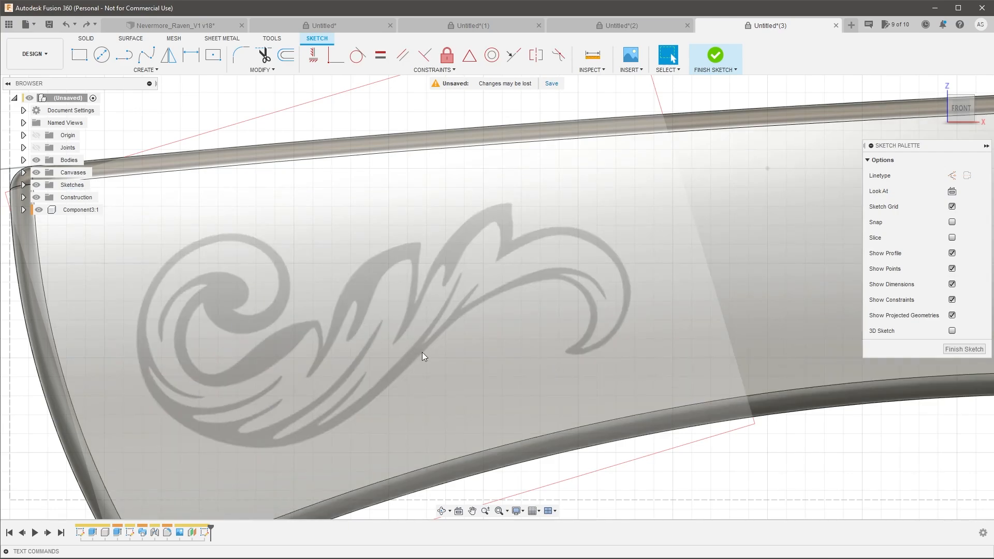
# Draw a nine-point control point spline from the tail's tip around its outer edge to the notch beside the tallest leaf.
pyautogui.scroll(-3, 578, 322)
pyautogui.scroll(3, 550, 309)
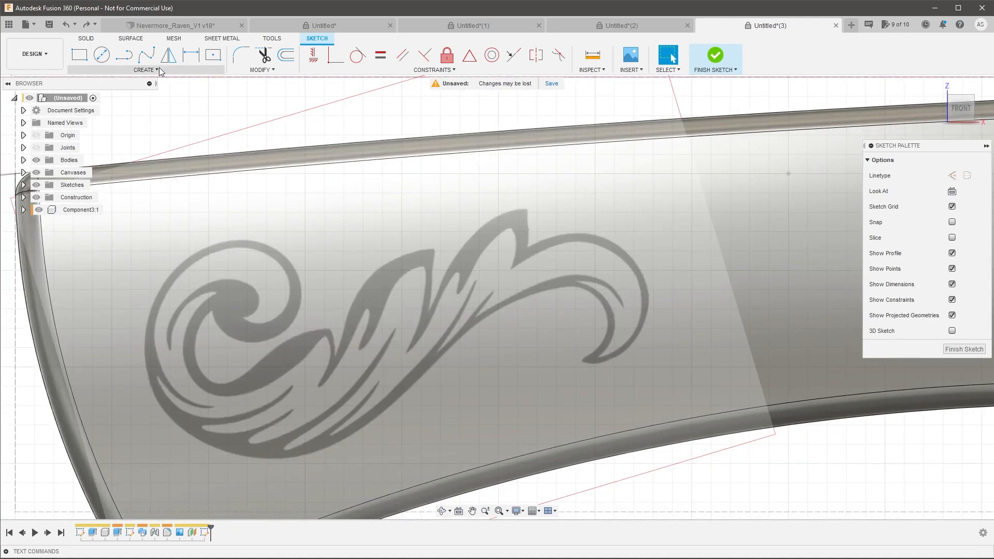
pyautogui.click(158, 68)
pyautogui.moveTo(137, 160)
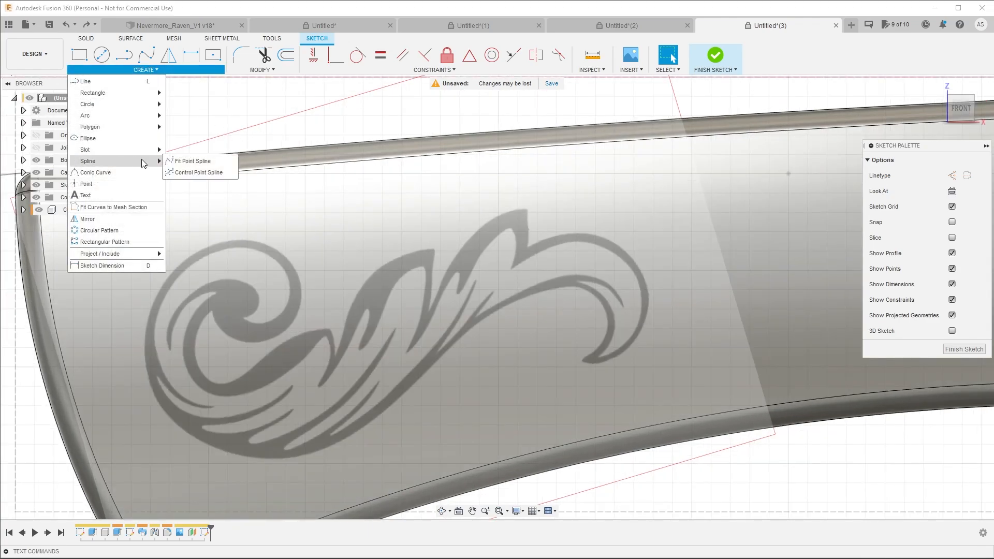
pyautogui.click(185, 171)
pyautogui.scroll(2, 647, 353)
pyautogui.scroll(5, 536, 374)
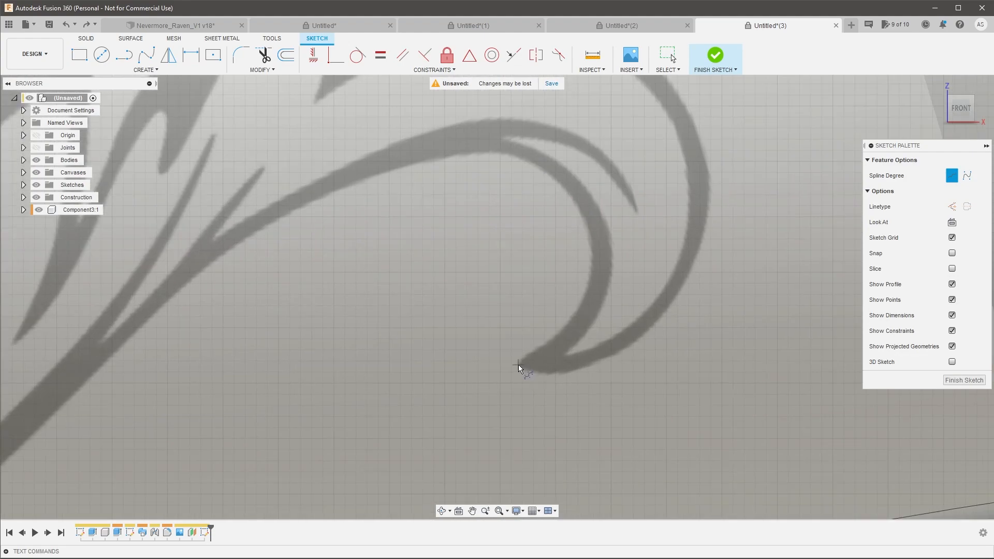
pyautogui.click(518, 365)
pyautogui.scroll(-3, 518, 366)
pyautogui.click(541, 396)
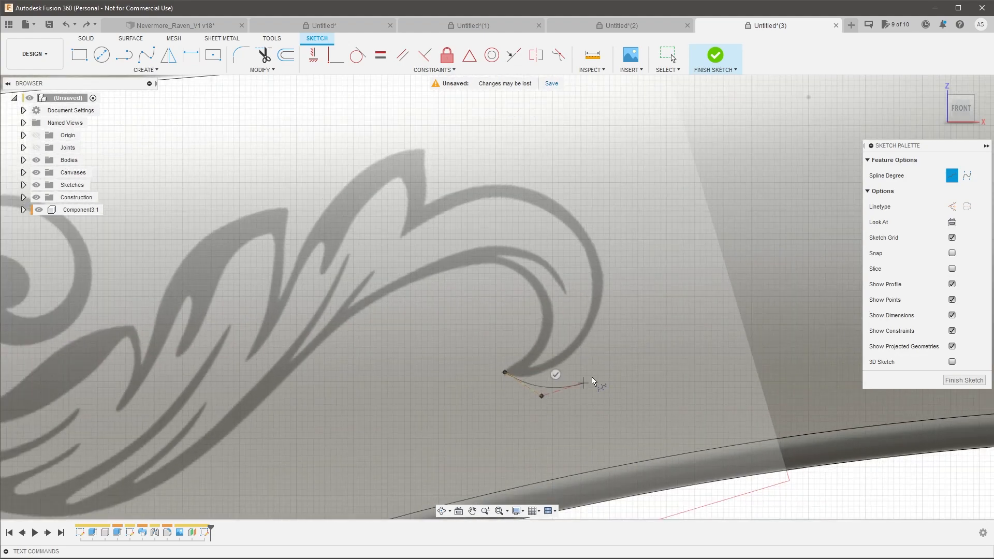
pyautogui.click(600, 360)
pyautogui.click(621, 306)
pyautogui.click(620, 249)
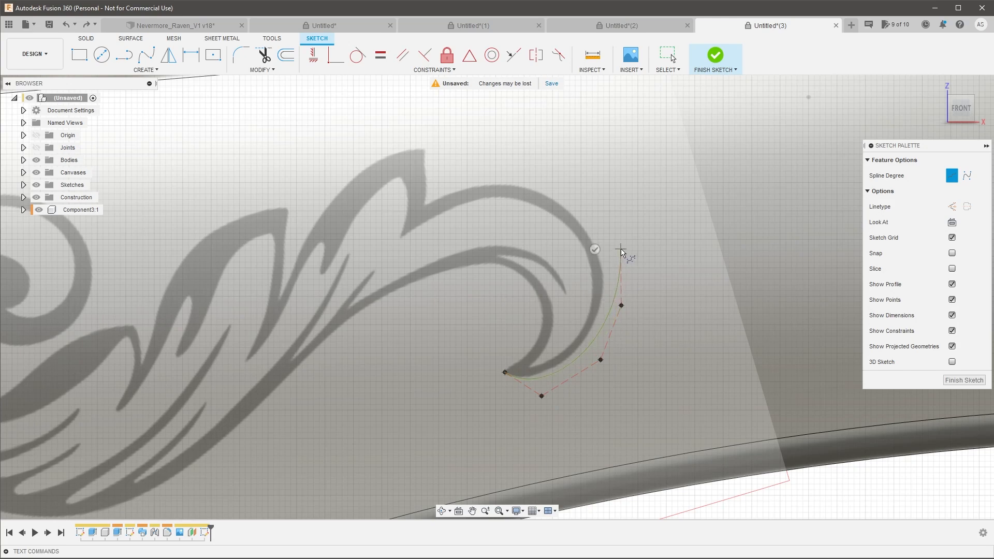
pyautogui.click(597, 197)
pyautogui.click(549, 169)
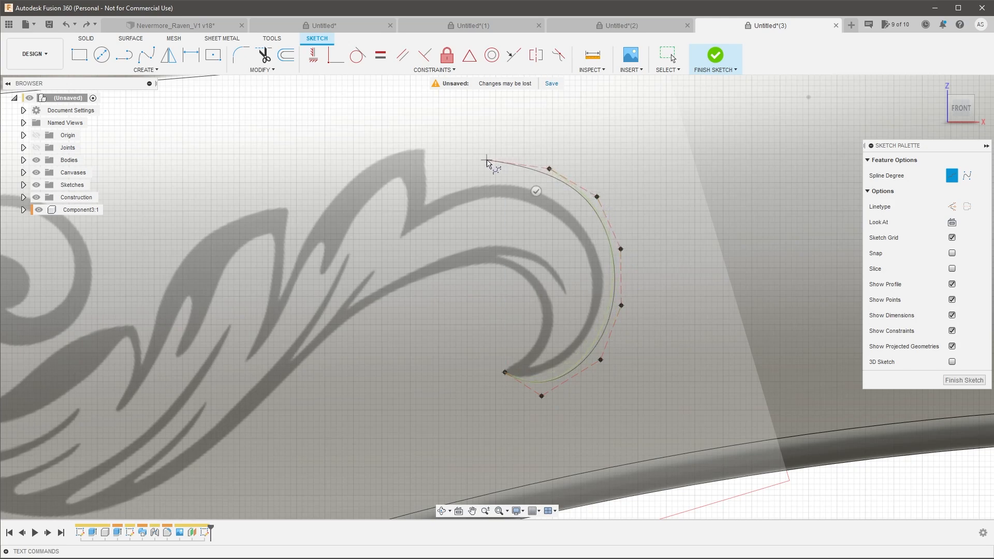
pyautogui.click(487, 160)
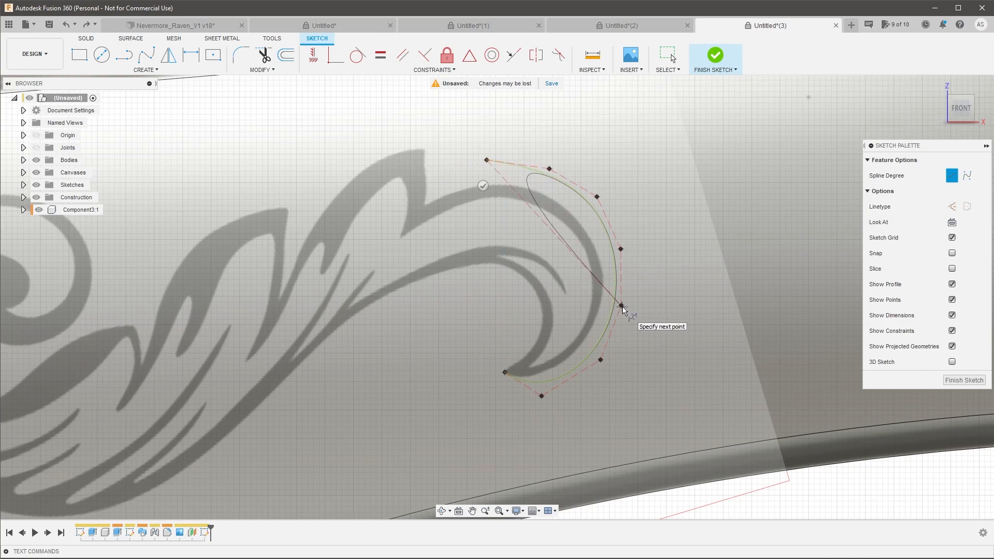
pyautogui.scroll(3, 439, 184)
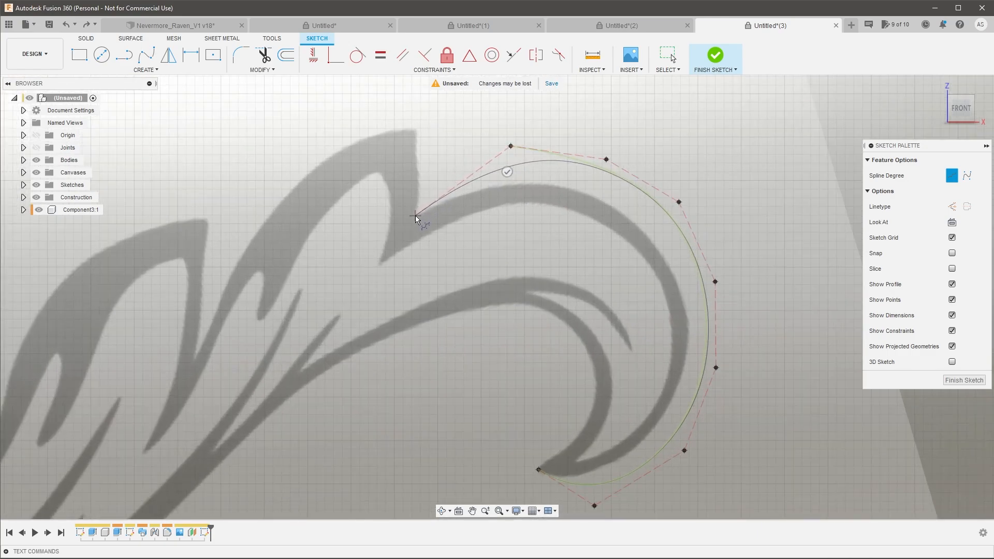
pyautogui.click(416, 217)
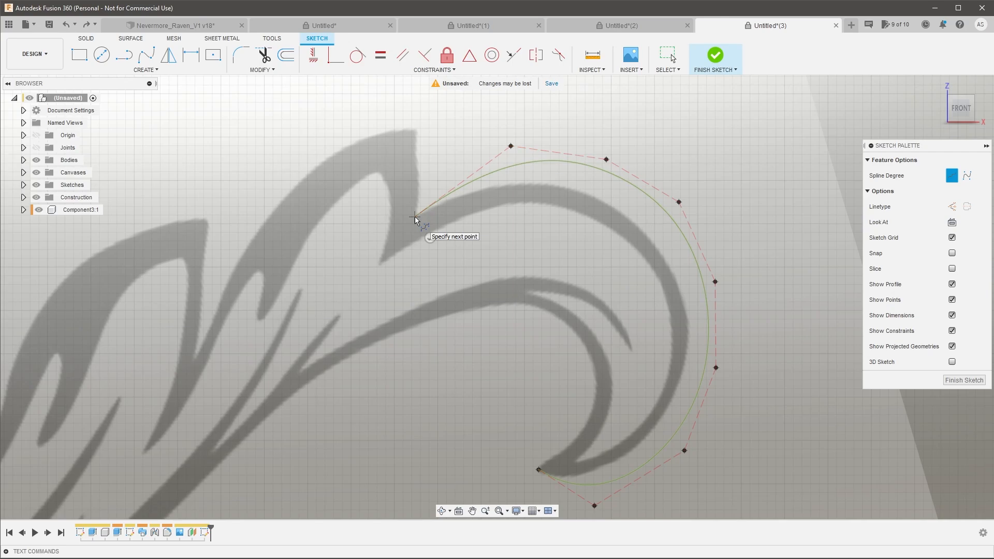
pyautogui.press('Return')
# Move the tail spline's lower and outer control points inward so the curve follows the curl's outer edge on the artwork.
pyautogui.scroll(-2, 494, 173)
pyautogui.scroll(2, 589, 187)
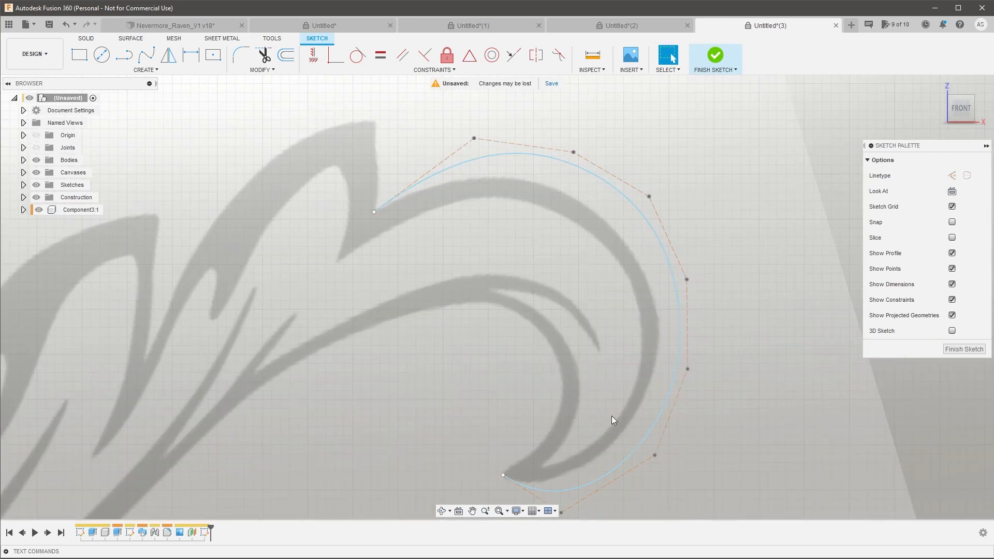
pyautogui.scroll(-2, 611, 416)
pyautogui.scroll(2, 586, 469)
pyautogui.moveTo(549, 439); pyautogui.dragTo(532, 426)
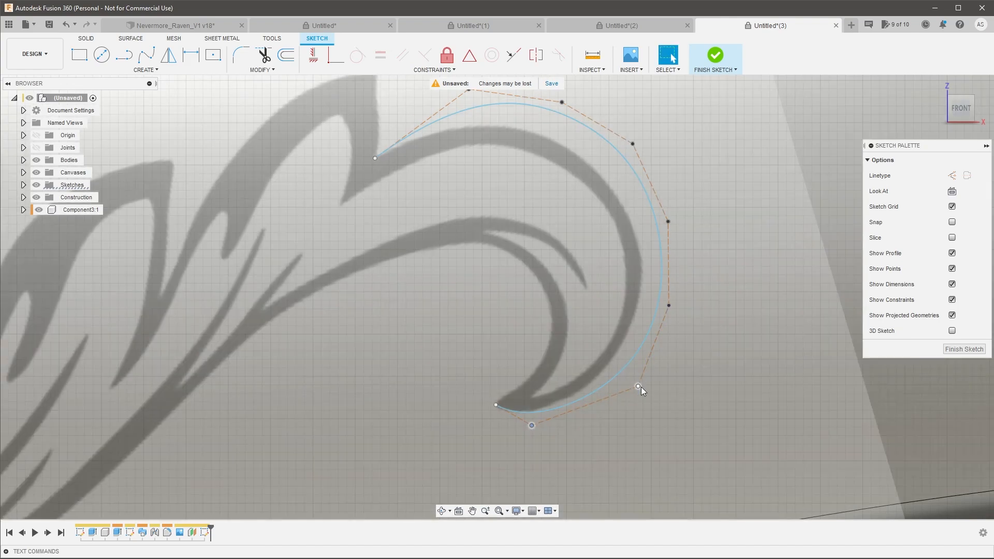
pyautogui.moveTo(638, 386); pyautogui.dragTo(618, 380)
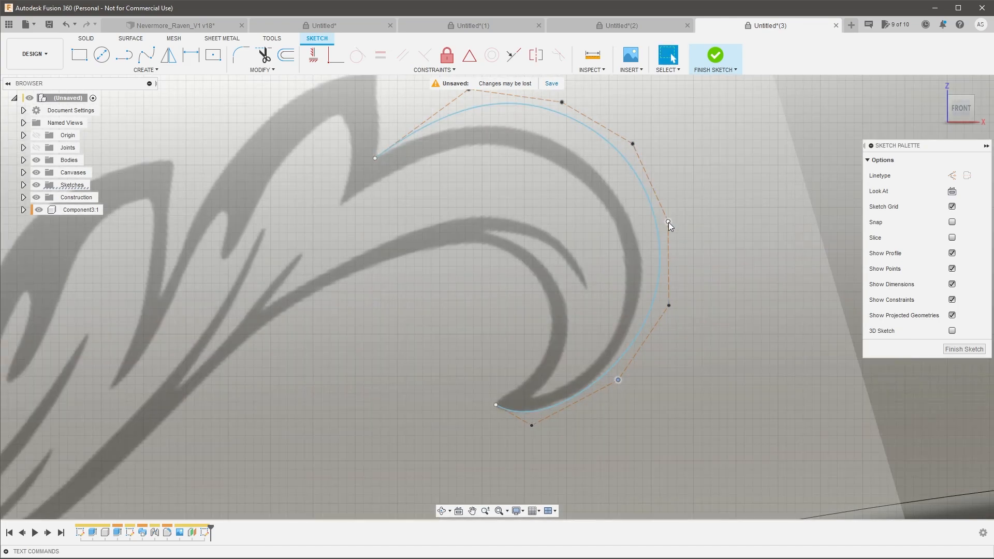
pyautogui.moveTo(668, 222)
pyautogui.mouseDown()
pyautogui.moveTo(644, 231)
pyautogui.moveTo(671, 218)
pyautogui.mouseUp()
pyautogui.moveTo(668, 306); pyautogui.dragTo(650, 302)
pyautogui.moveTo(632, 145); pyautogui.dragTo(609, 165)
pyautogui.moveTo(671, 217); pyautogui.dragTo(649, 226)
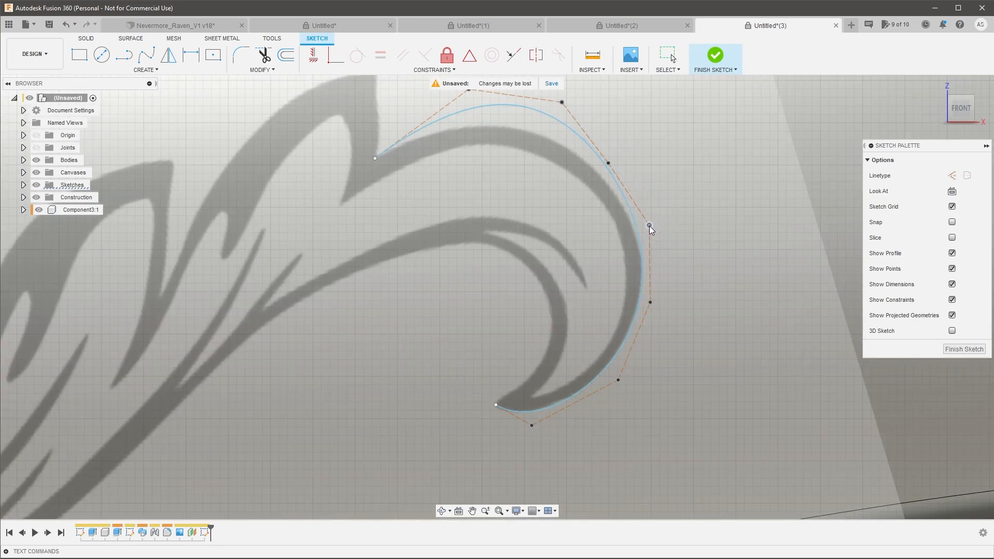
# Fit the upper part of the tail spline to the artwork by moving its control points between the curl and the notch.
pyautogui.scroll(-4, 647, 217)
pyautogui.scroll(4, 616, 180)
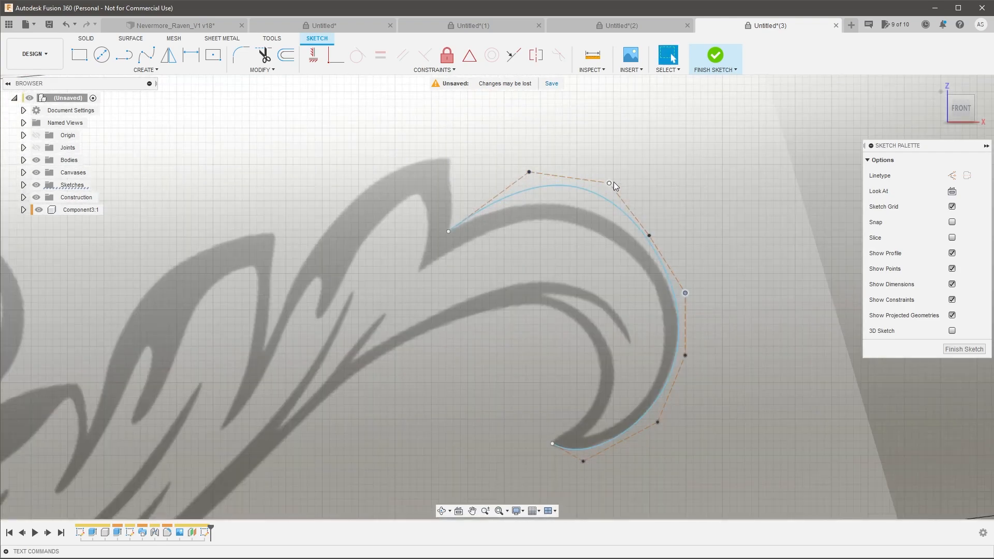
pyautogui.moveTo(609, 198); pyautogui.dragTo(606, 209)
pyautogui.moveTo(529, 172); pyautogui.dragTo(527, 188)
pyautogui.scroll(2, 647, 235)
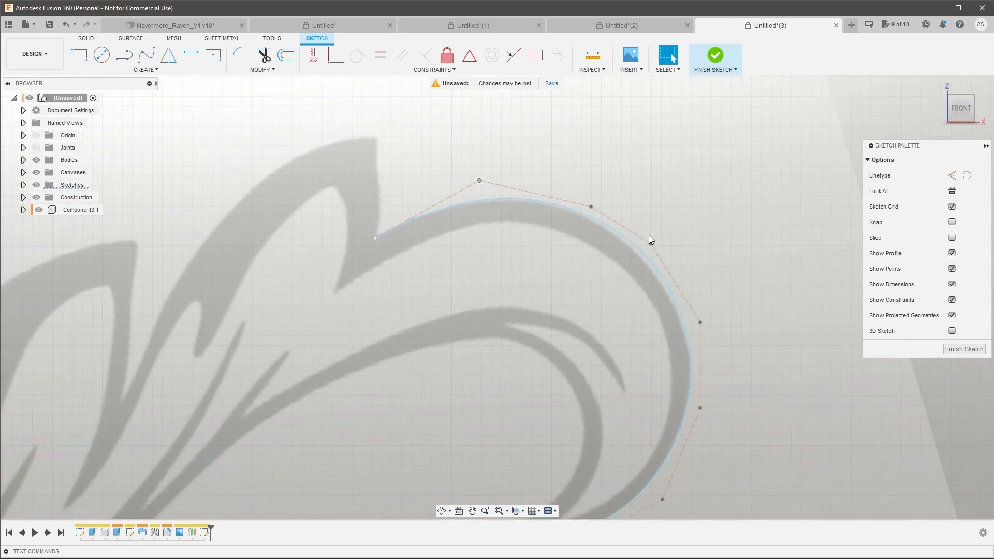
pyautogui.moveTo(649, 244); pyautogui.dragTo(644, 242)
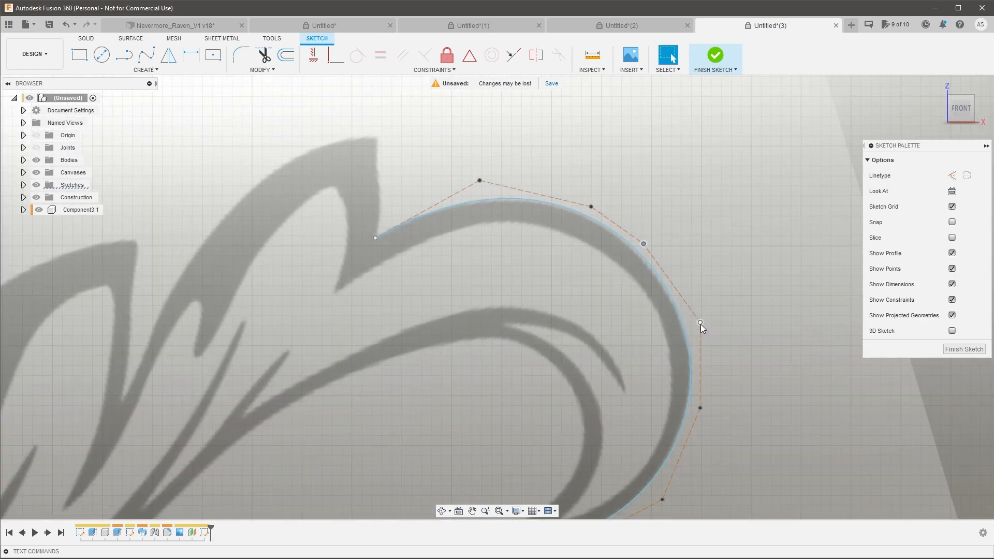
pyautogui.moveTo(700, 322); pyautogui.dragTo(700, 324)
pyautogui.moveTo(590, 206); pyautogui.dragTo(585, 205)
pyautogui.scroll(-4, 579, 211)
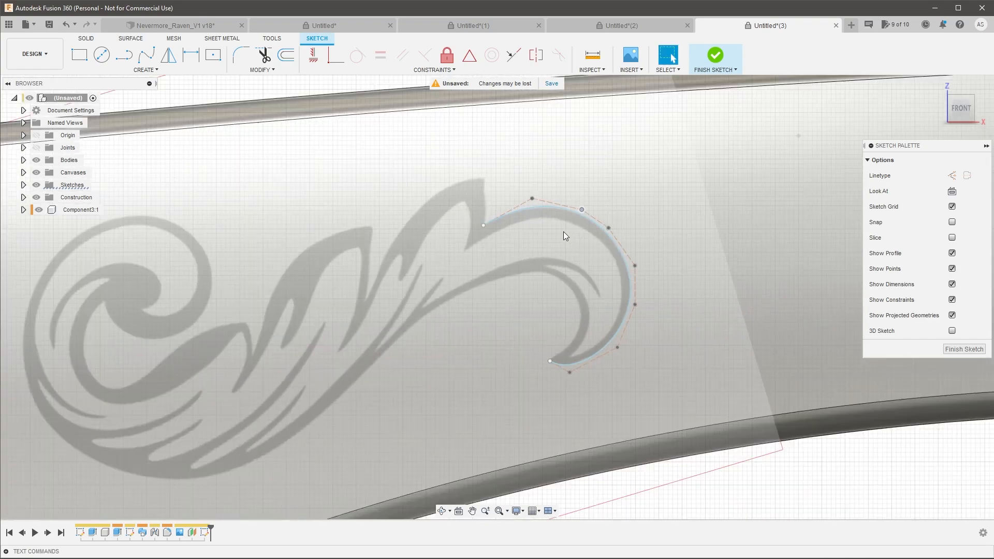
pyautogui.scroll(1, 509, 215)
pyautogui.scroll(2, 497, 192)
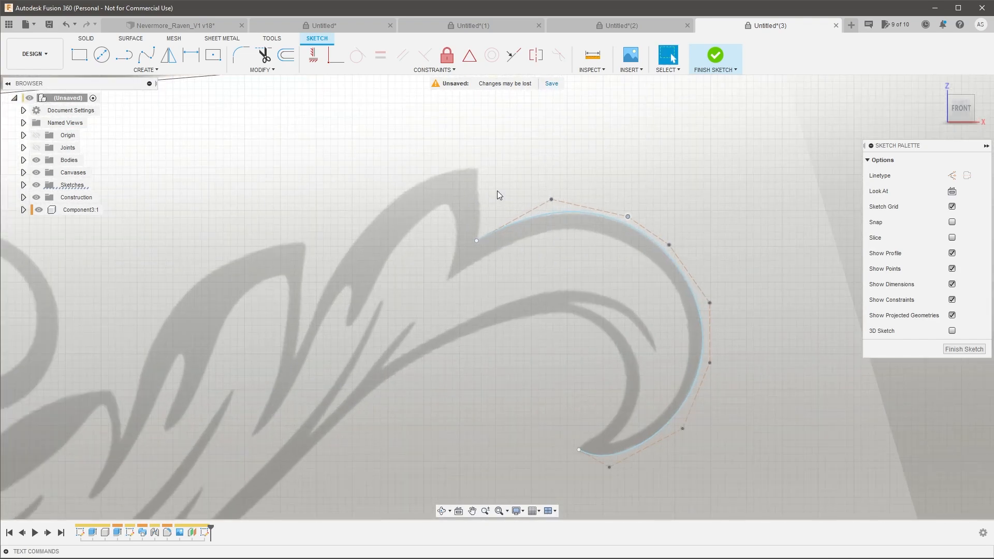
# Draw a four-point control point spline from the notch up the tallest leaf's short edge to its tip.
pyautogui.click(142, 71)
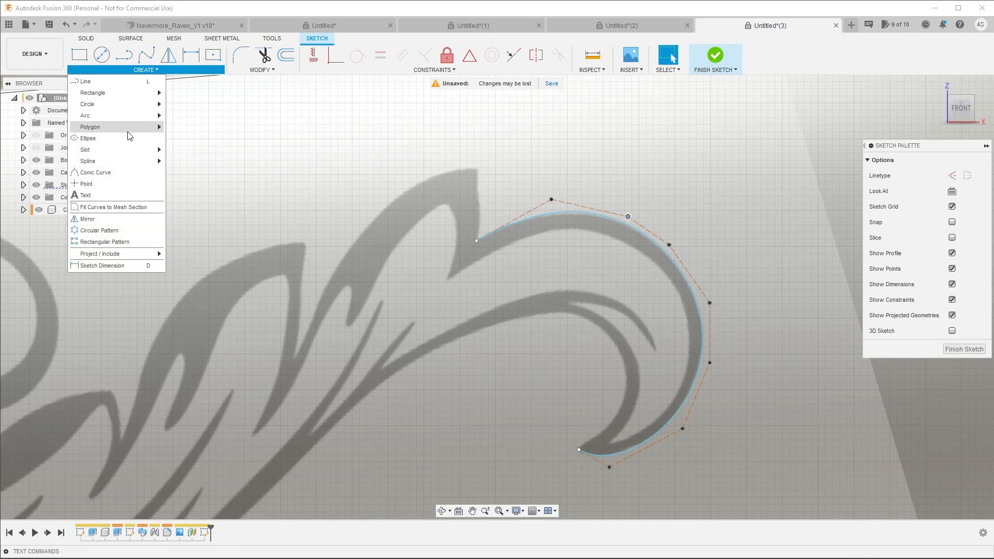
pyautogui.click(199, 172)
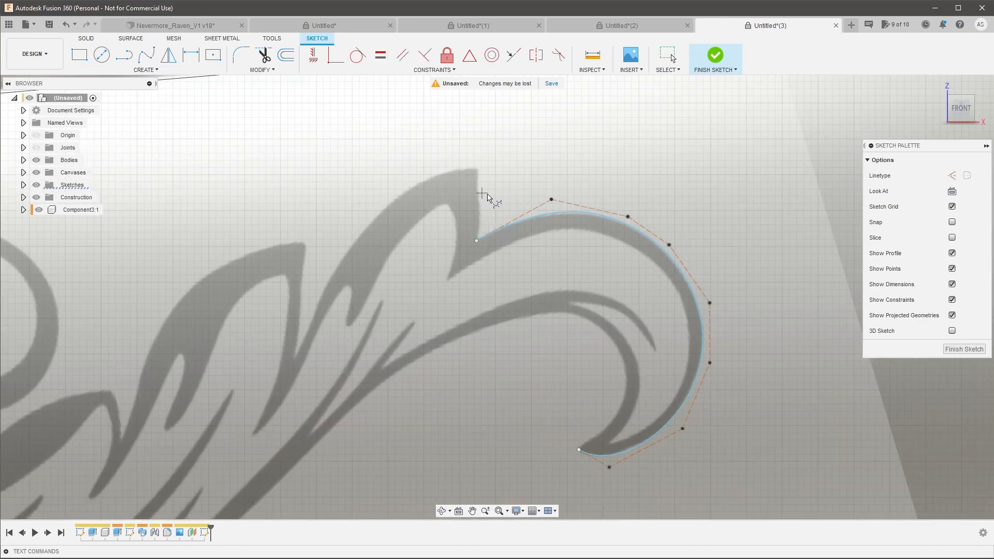
pyautogui.scroll(3, 491, 215)
pyautogui.click(476, 240)
pyautogui.doubleClick(467, 138)
pyautogui.scroll(1, 486, 226)
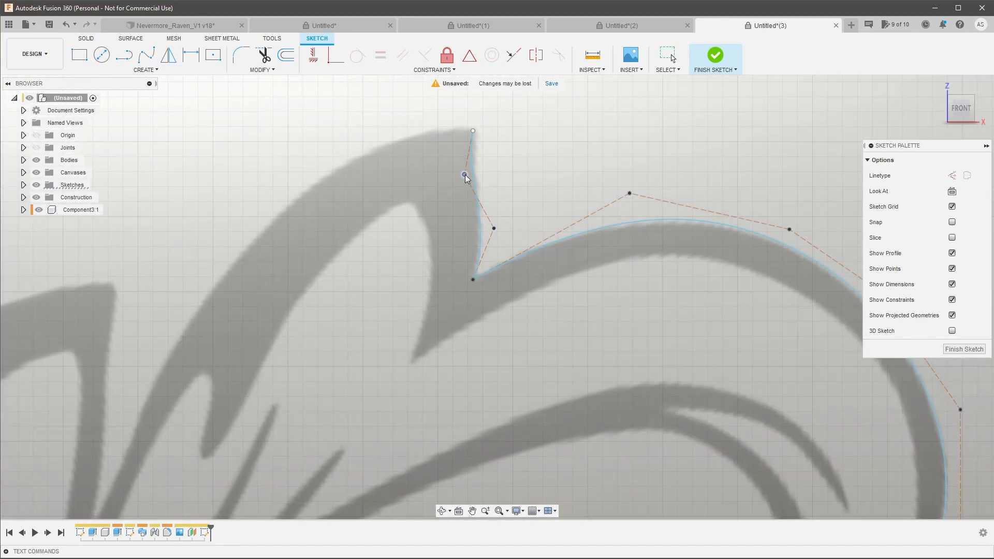
# Draw a five-point control point spline from the tallest leaf's tip down its outer edge to the next notch, fitting it to the artwork.
pyautogui.scroll(-5, 579, 225)
pyautogui.click(142, 69)
pyautogui.click(198, 172)
pyautogui.click(513, 166)
pyautogui.click(430, 152)
pyautogui.click(341, 211)
pyautogui.scroll(-1, 304, 282)
pyautogui.click(299, 302)
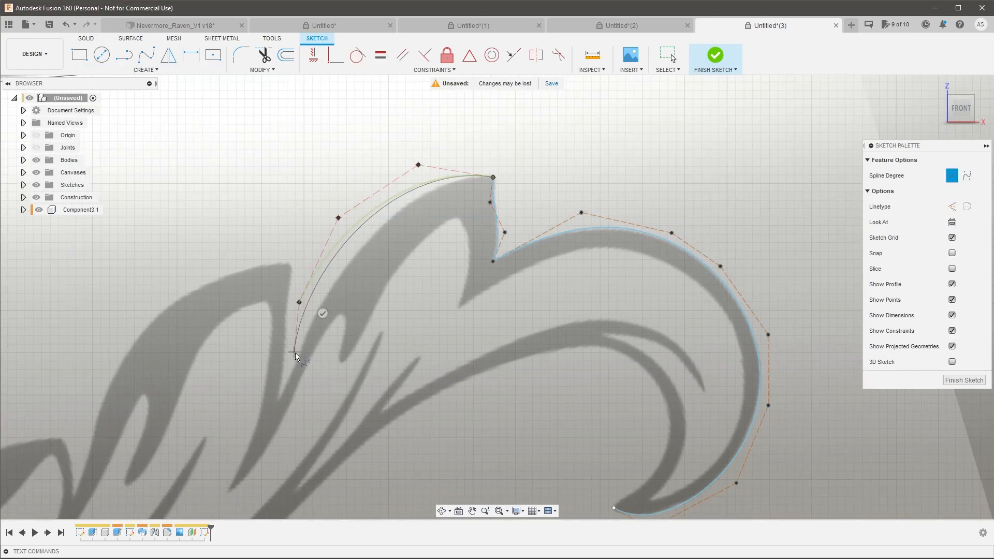
pyautogui.doubleClick(278, 399)
pyautogui.scroll(1, 290, 383)
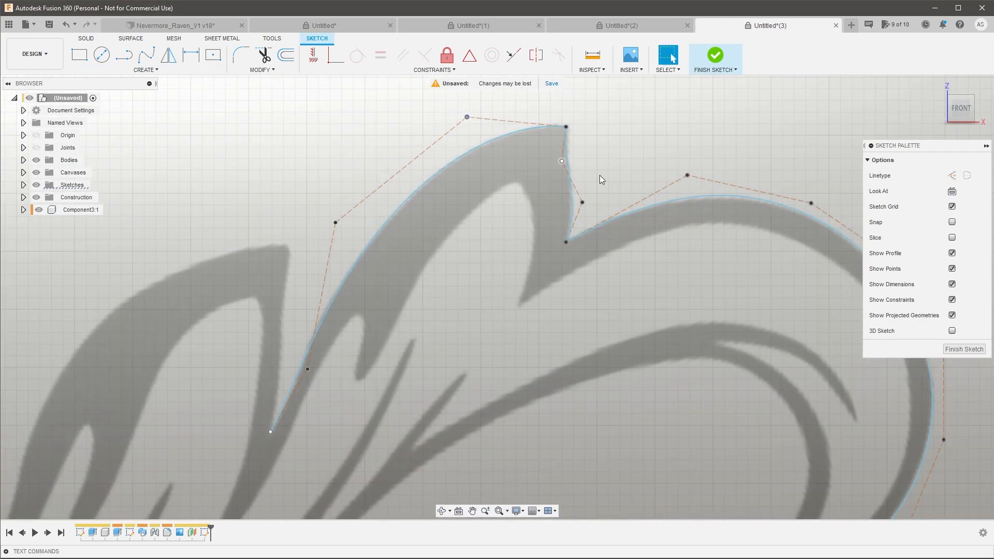
# Draw a four-point control point spline from that notch up the middle leaf's short edge to its tip.
pyautogui.scroll(-2, 849, 156)
pyautogui.click(143, 69)
pyautogui.click(199, 173)
pyautogui.scroll(3, 455, 337)
pyautogui.click(446, 358)
pyautogui.click(468, 294)
pyautogui.click(454, 205)
pyautogui.doubleClick(469, 140)
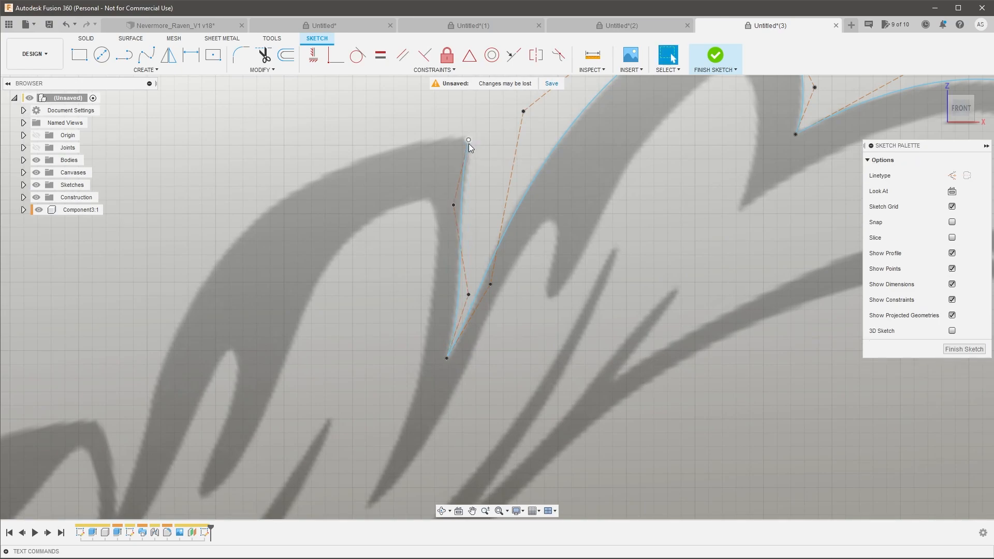
# Draw a six-point control point spline from the middle leaf's tip along its outer edge to the notch beside the small leaf.
pyautogui.scroll(-2, 467, 238)
pyautogui.click(145, 70)
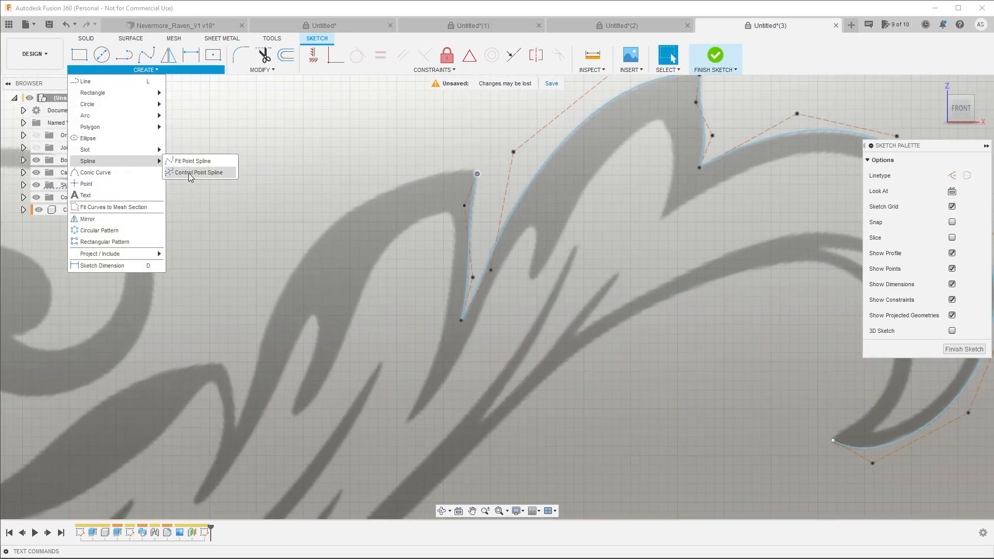
pyautogui.click(199, 173)
pyautogui.click(477, 174)
pyautogui.click(417, 150)
pyautogui.click(312, 189)
pyautogui.click(253, 274)
pyautogui.click(264, 386)
pyautogui.doubleClick(236, 429)
# Move the control points of the middle leaf's outer spline so that it matches the artwork's edge.
pyautogui.scroll(2, 249, 392)
pyautogui.moveTo(271, 383); pyautogui.dragTo(268, 375)
pyautogui.moveTo(335, 117); pyautogui.dragTo(340, 141)
pyautogui.scroll(-1, 342, 142)
pyautogui.moveTo(430, 125)
pyautogui.mouseDown()
pyautogui.moveTo(438, 135)
pyautogui.moveTo(428, 138)
pyautogui.mouseUp()
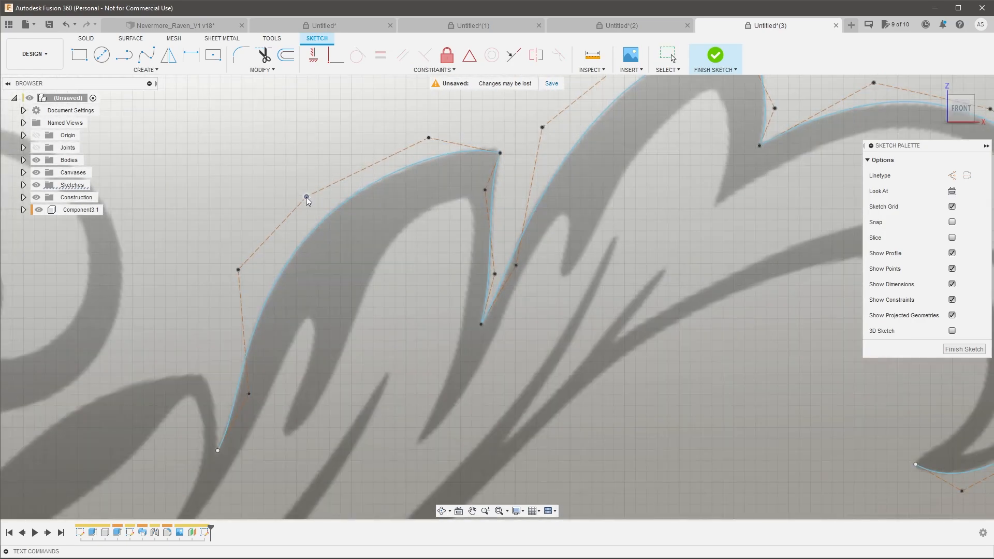
# Draw a three-point control point spline from the notch to the small leaf's tip and pull its middle point onto the edge.
pyautogui.click(145, 69)
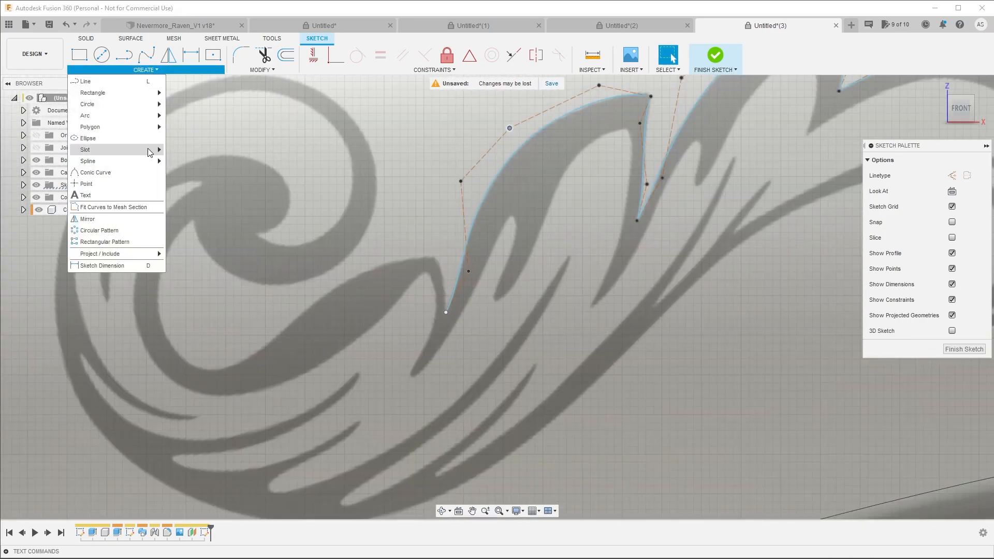
pyautogui.click(200, 172)
pyautogui.doubleClick(431, 239)
pyautogui.scroll(3, 442, 252)
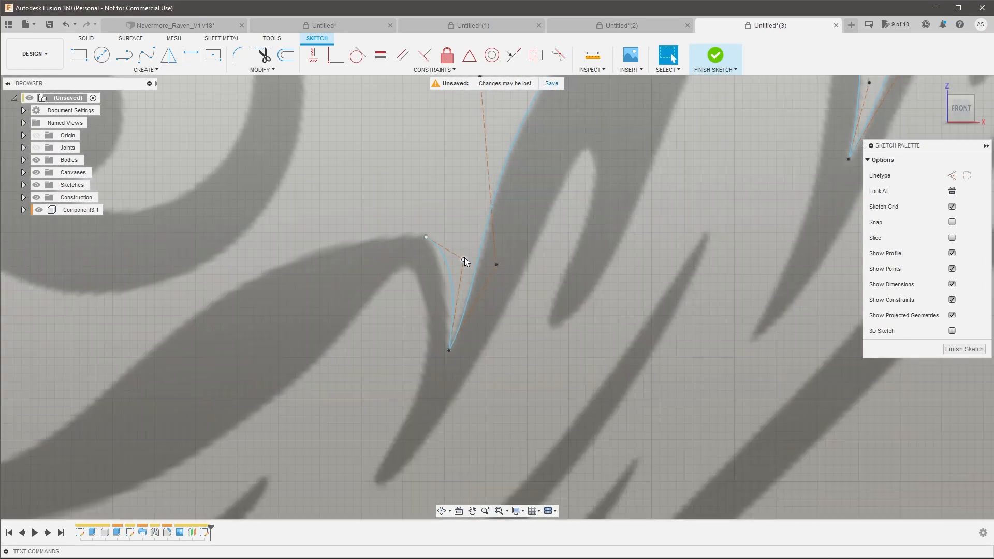
pyautogui.moveTo(465, 257); pyautogui.dragTo(447, 265)
# Draw a nine-point control point spline from the small leaf's tip around the inner hollow to the point beneath the spiral.
pyautogui.click(144, 69)
pyautogui.click(181, 173)
pyautogui.click(429, 235)
pyautogui.scroll(-4, 414, 244)
pyautogui.moveTo(331, 262); pyautogui.dragTo(396, 264, button='middle')
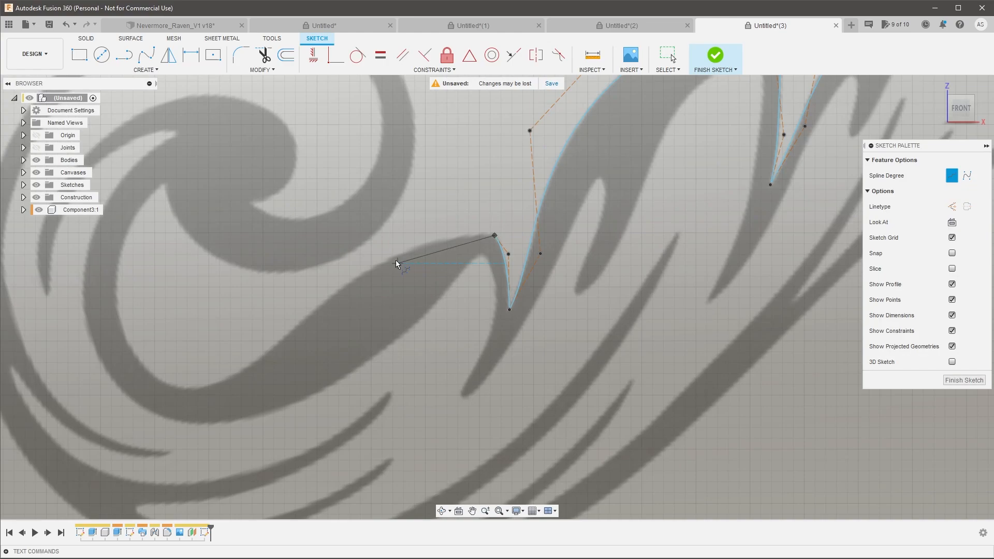
pyautogui.click(291, 293)
pyautogui.click(251, 383)
pyautogui.click(166, 415)
pyautogui.click(99, 358)
pyautogui.click(98, 254)
pyautogui.doubleClick(162, 182)
# Move the hollow spline's control points to fit the inner edge of the artwork.
pyautogui.scroll(2, 102, 253)
pyautogui.moveTo(94, 253); pyautogui.dragTo(114, 224)
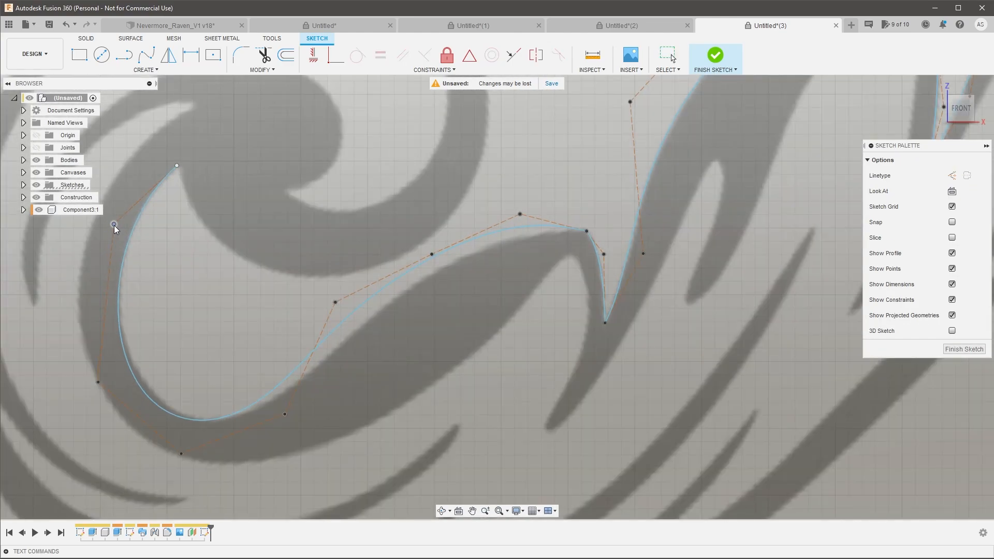
pyautogui.moveTo(181, 453); pyautogui.dragTo(205, 449)
pyautogui.moveTo(362, 312); pyautogui.dragTo(364, 303)
pyautogui.moveTo(449, 256); pyautogui.dragTo(451, 257)
# Start a control point spline at the hollow's upper point and place its points around the outside of the spiral.
pyautogui.scroll(-4, 414, 369)
pyautogui.click(146, 70)
pyautogui.click(202, 172)
pyautogui.scroll(2, 313, 269)
pyautogui.click(298, 274)
pyautogui.click(303, 333)
pyautogui.click(355, 377)
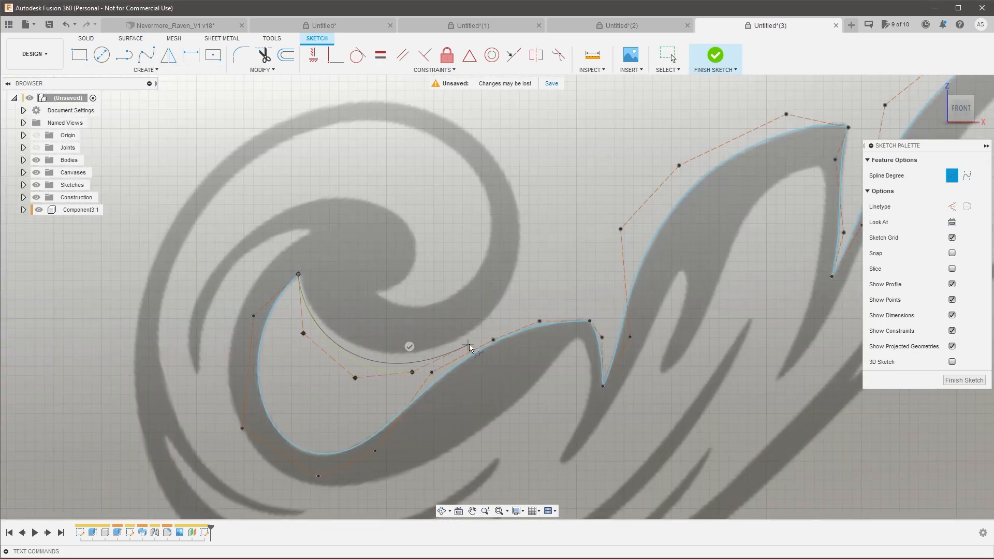
pyautogui.click(483, 337)
pyautogui.click(537, 280)
pyautogui.click(543, 200)
pyautogui.scroll(-3, 531, 181)
pyautogui.click(518, 149)
pyautogui.click(475, 111)
pyautogui.click(394, 113)
pyautogui.click(335, 163)
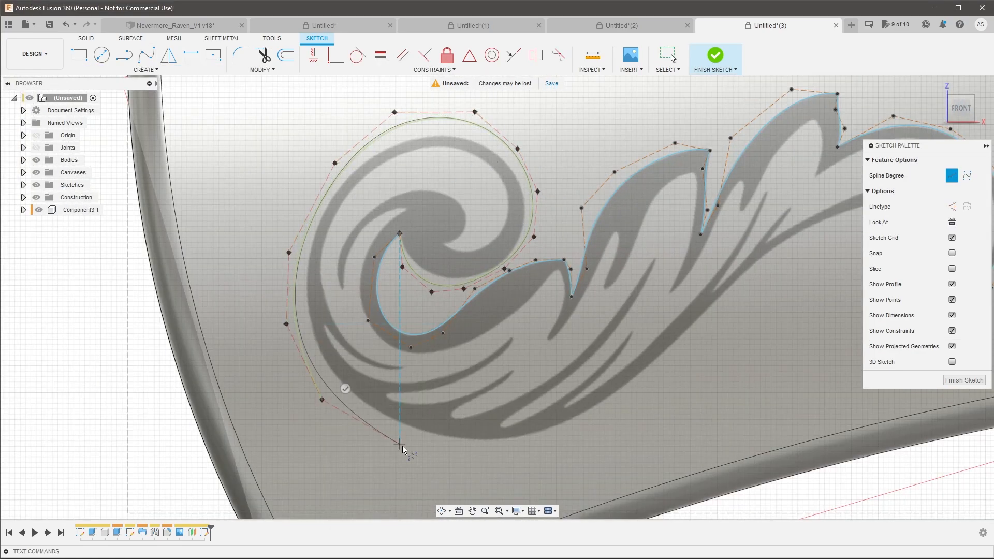
# Continue the spline along the scroll's underside and the tail's inner curve, and finish it at the tail's tip to close the outline.
pyautogui.click(418, 449)
pyautogui.scroll(-3, 420, 448)
pyautogui.click(478, 454)
pyautogui.scroll(3, 537, 443)
pyautogui.click(522, 424)
pyautogui.click(571, 372)
pyautogui.click(626, 308)
pyautogui.click(685, 230)
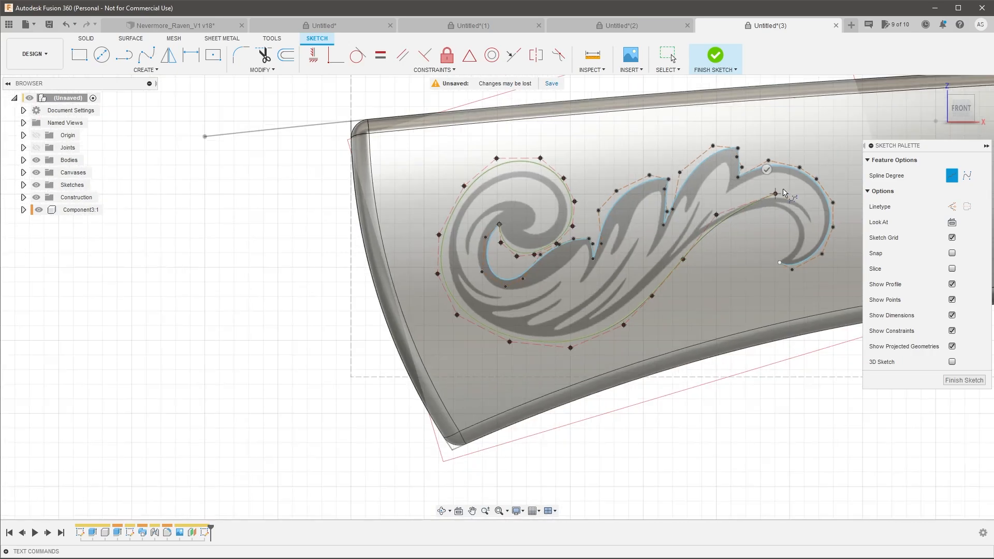
pyautogui.scroll(5, 822, 189)
pyautogui.click(792, 254)
pyautogui.click(793, 310)
pyautogui.click(727, 347)
pyautogui.press('Return')
# Move the control points along the tail's inner curve and the adjoining stem so the spline follows the artwork.
pyautogui.scroll(2, 815, 324)
pyautogui.moveTo(781, 306); pyautogui.dragTo(760, 316)
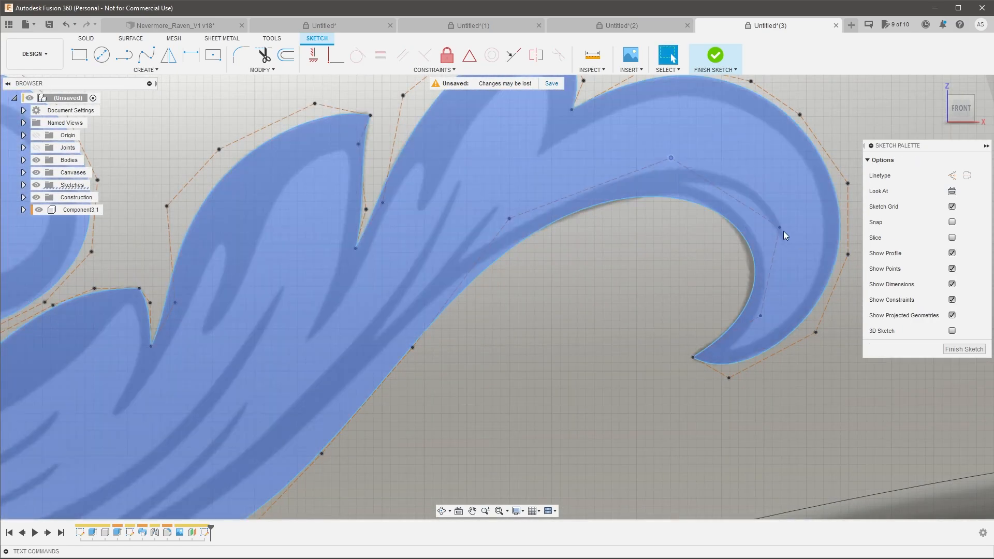
pyautogui.moveTo(780, 227); pyautogui.dragTo(764, 223)
pyautogui.scroll(1, 513, 220)
pyautogui.moveTo(518, 253); pyautogui.dragTo(555, 254)
pyautogui.scroll(-2, 406, 401)
pyautogui.moveTo(406, 402); pyautogui.dragTo(577, 331, button='middle')
pyautogui.moveTo(576, 332); pyautogui.dragTo(539, 315)
# Pull the control points beneath the scroll inward towards the artwork's lower edge.
pyautogui.scroll(-1, 422, 502)
pyautogui.moveTo(422, 502); pyautogui.dragTo(517, 436, button='middle')
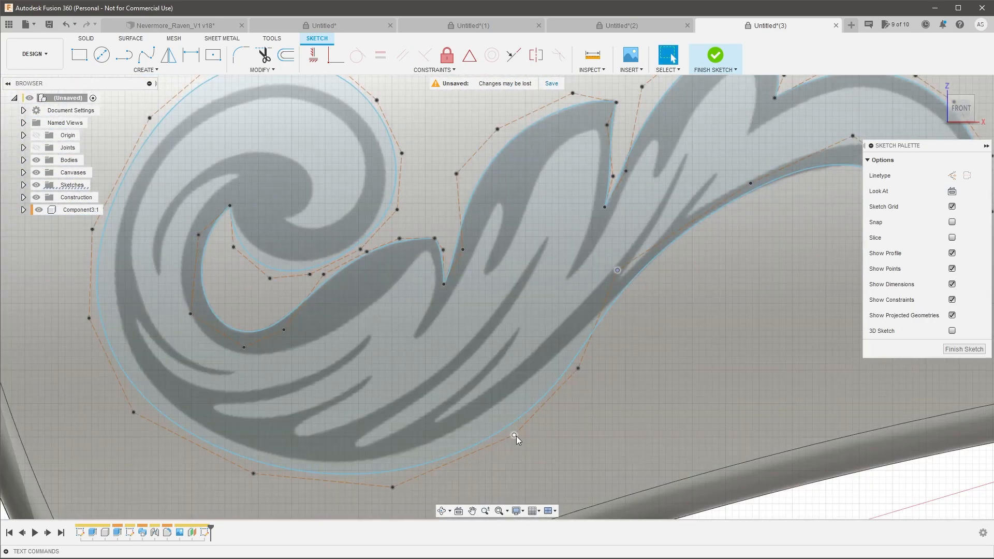
pyautogui.scroll(1, 414, 465)
pyautogui.moveTo(414, 465); pyautogui.dragTo(514, 433, button='middle')
pyautogui.moveTo(491, 456); pyautogui.dragTo(491, 441)
# Move the control points around the spiral's lower-left and left sides onto the artwork's outer edge.
pyautogui.scroll(-2, 290, 409)
pyautogui.moveTo(290, 409); pyautogui.dragTo(400, 427, button='middle')
pyautogui.moveTo(338, 400); pyautogui.dragTo(352, 389)
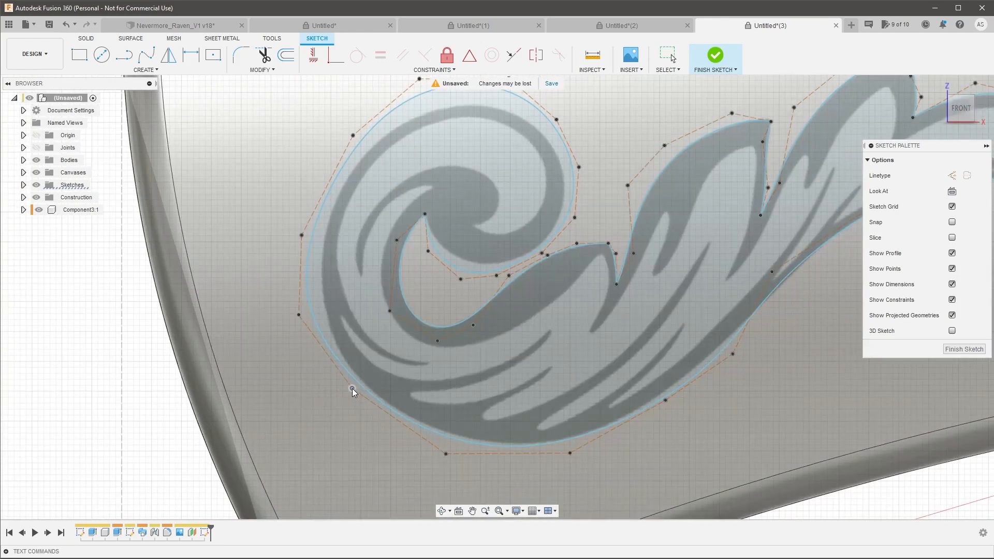
pyautogui.moveTo(302, 235); pyautogui.dragTo(315, 225)
pyautogui.moveTo(353, 135); pyautogui.dragTo(365, 138)
pyautogui.scroll(2, 329, 247)
pyautogui.moveTo(312, 340); pyautogui.dragTo(314, 341)
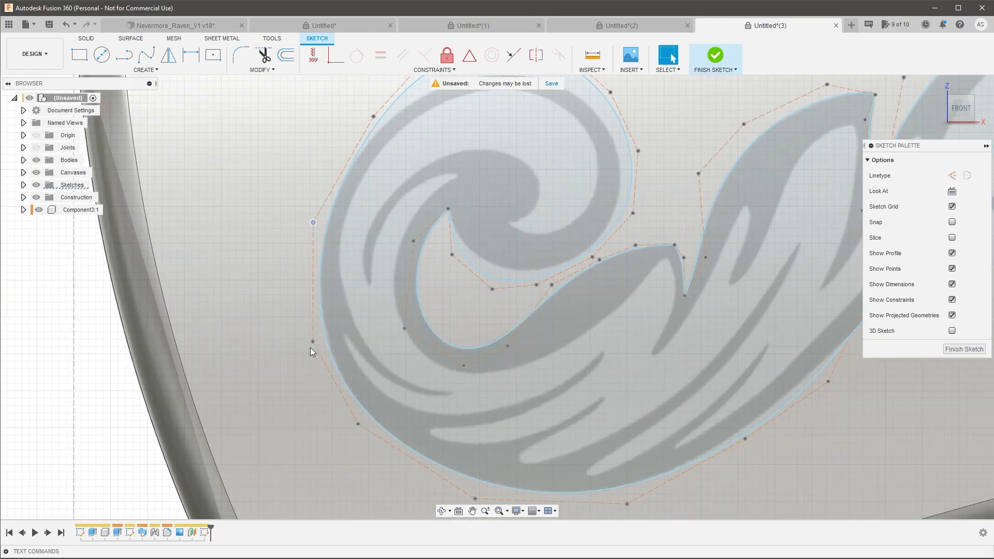
# Pull the control points over the spiral's top and right side inward to fit its outer edge.
pyautogui.scroll(-3, 309, 349)
pyautogui.scroll(3, 367, 193)
pyautogui.moveTo(385, 196); pyautogui.dragTo(389, 228)
pyautogui.moveTo(491, 195); pyautogui.dragTo(483, 216)
pyautogui.moveTo(548, 244); pyautogui.dragTo(534, 259)
pyautogui.moveTo(574, 300); pyautogui.dragTo(561, 298)
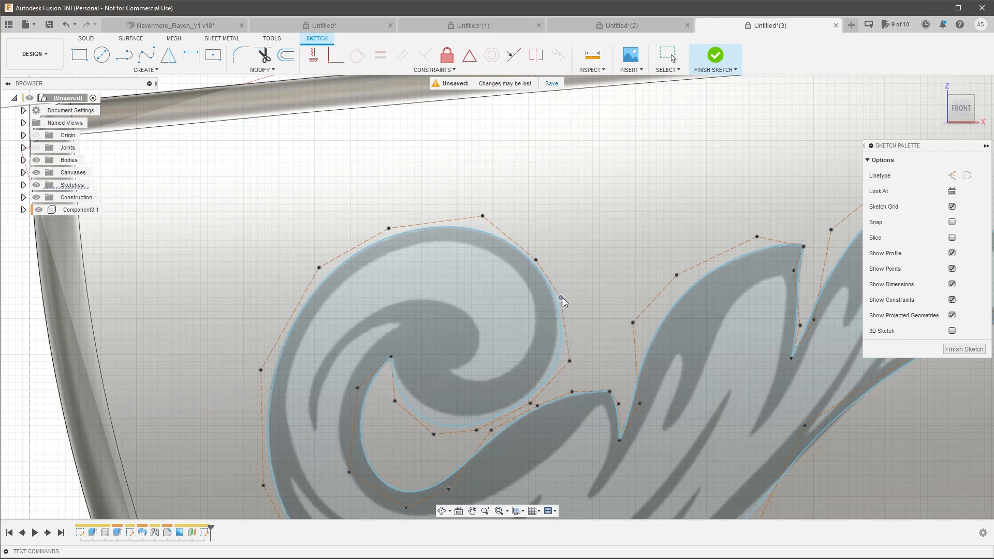
pyautogui.moveTo(569, 361); pyautogui.dragTo(561, 358)
# Adjust the control points under the spiral, between the hollow's upper point and the small leaf, to match its lower edge.
pyautogui.scroll(3, 507, 431)
pyautogui.moveTo(441, 429); pyautogui.dragTo(447, 416)
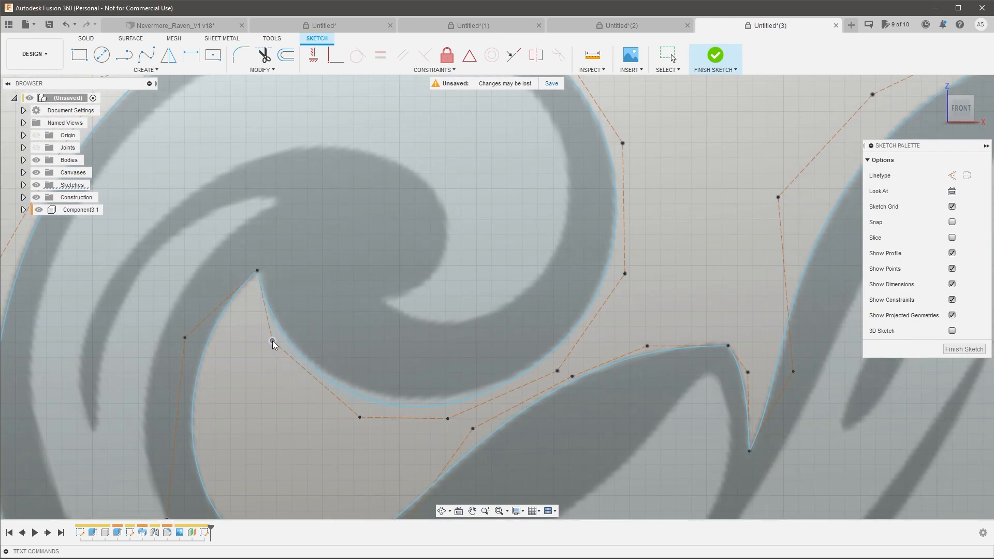
pyautogui.moveTo(359, 417); pyautogui.dragTo(344, 398)
pyautogui.moveTo(448, 419); pyautogui.dragTo(442, 420)
# Refine the control points along the stem's lower edge, between the scroll's base and the start of the tail's inner curve.
pyautogui.scroll(-5, 455, 384)
pyautogui.moveTo(539, 343); pyautogui.dragTo(536, 339)
pyautogui.scroll(3, 601, 274)
pyautogui.moveTo(583, 271); pyautogui.dragTo(573, 262)
pyautogui.moveTo(510, 375); pyautogui.dragTo(526, 369)
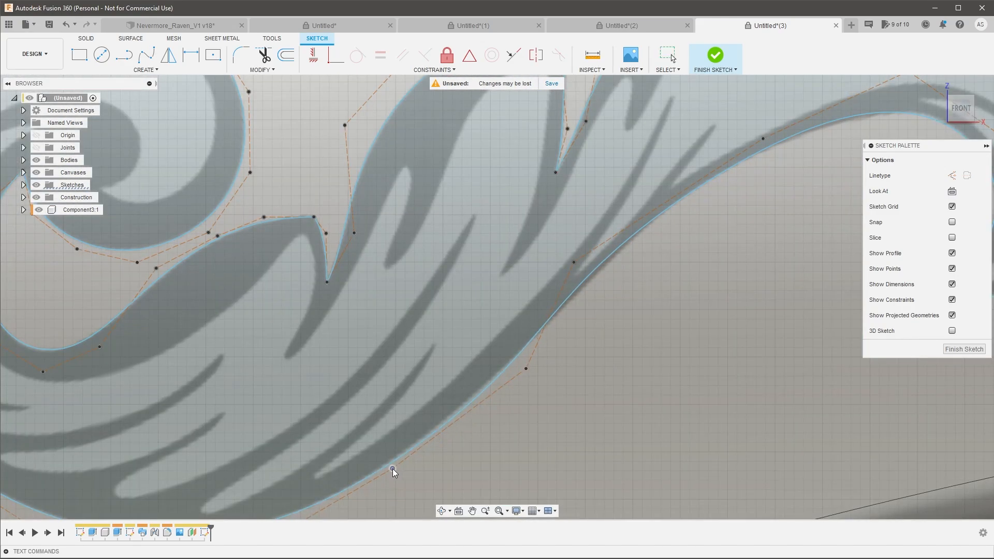
pyautogui.moveTo(573, 262); pyautogui.dragTo(586, 257)
pyautogui.moveTo(526, 368); pyautogui.dragTo(515, 374)
pyautogui.moveTo(591, 262); pyautogui.dragTo(592, 262)
pyautogui.scroll(-3, 592, 261)
pyautogui.scroll(3, 725, 207)
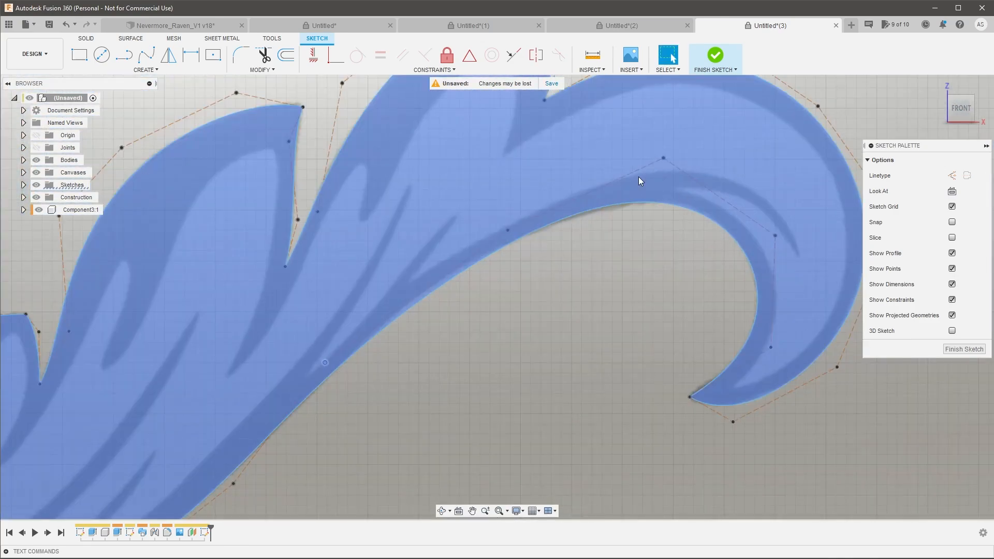
# Move the topmost control point of the tail's inner curve towards the tip side, and clear the selection to check the whole outline.
pyautogui.moveTo(662, 158); pyautogui.dragTo(682, 161)
pyautogui.click(757, 356)
pyautogui.scroll(-6, 691, 313)
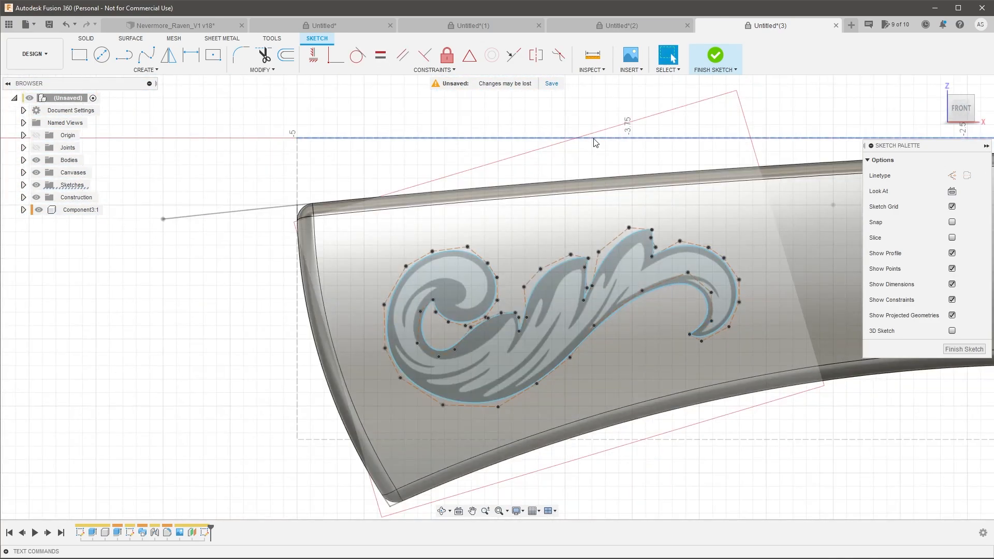
pyautogui.scroll(-3, 720, 300)
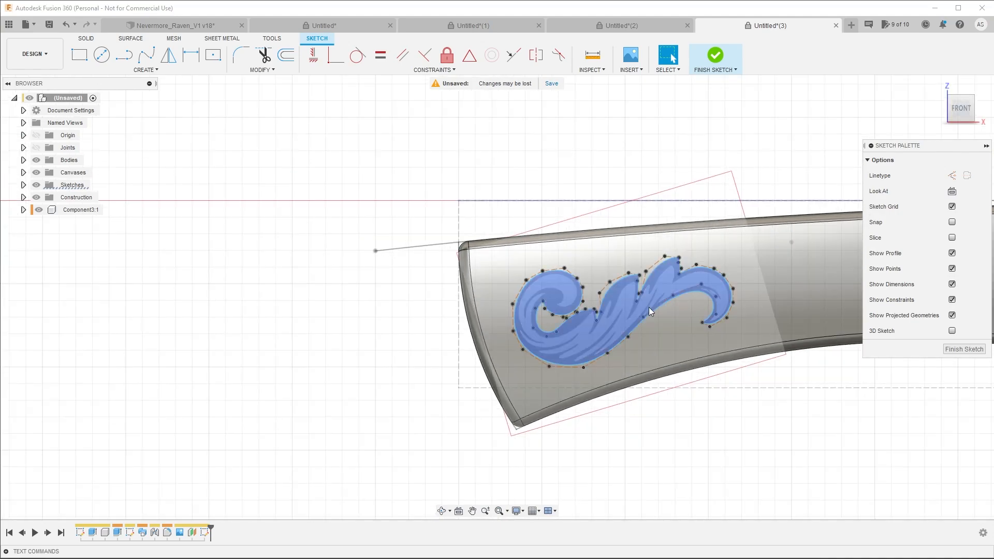
pyautogui.scroll(3, 725, 295)
pyautogui.click(705, 411)
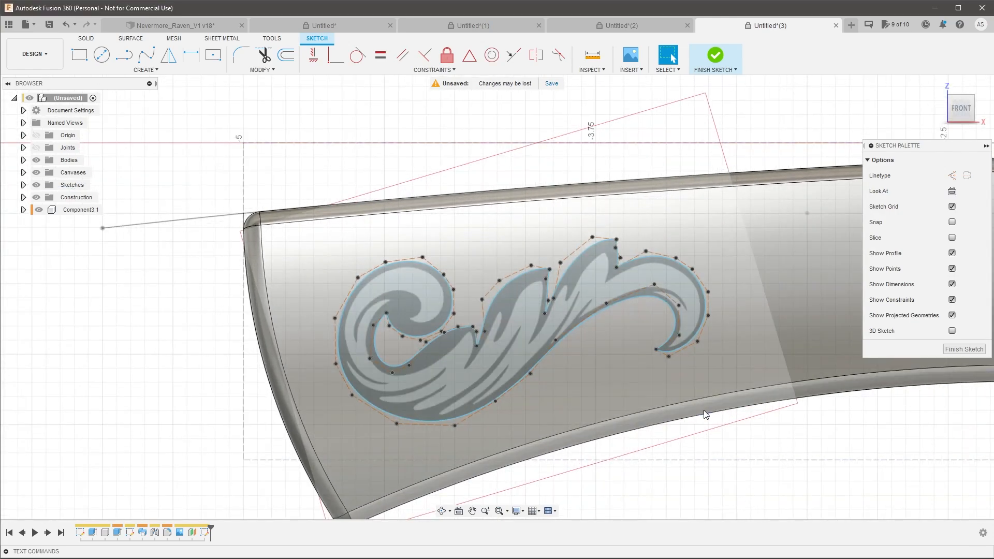
# Check the traced outline, select all its splines and control points, and fix the whole scroll in place.
pyautogui.scroll(2, 620, 285)
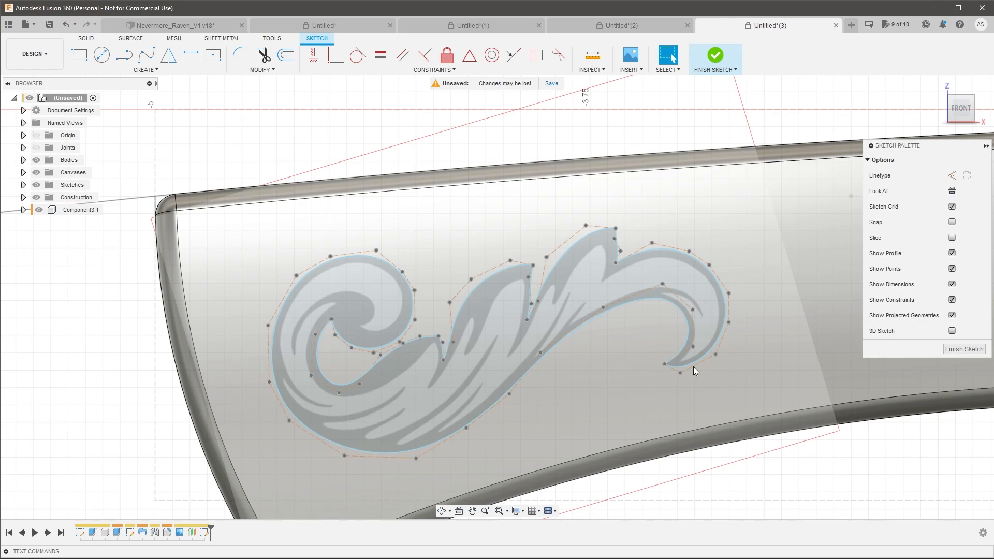
pyautogui.scroll(-2, 644, 275)
pyautogui.scroll(2, 601, 329)
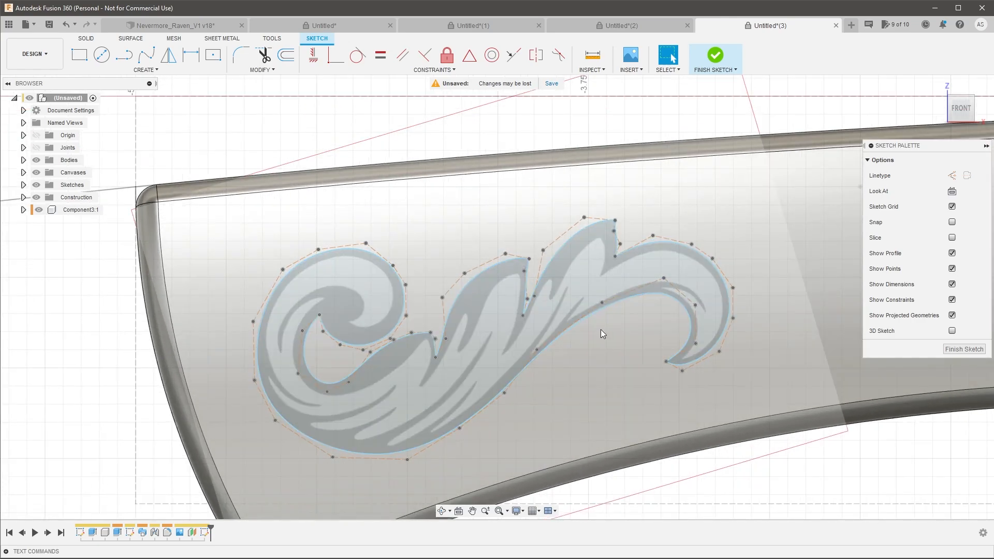
pyautogui.scroll(-1, 601, 330)
pyautogui.scroll(1, 579, 383)
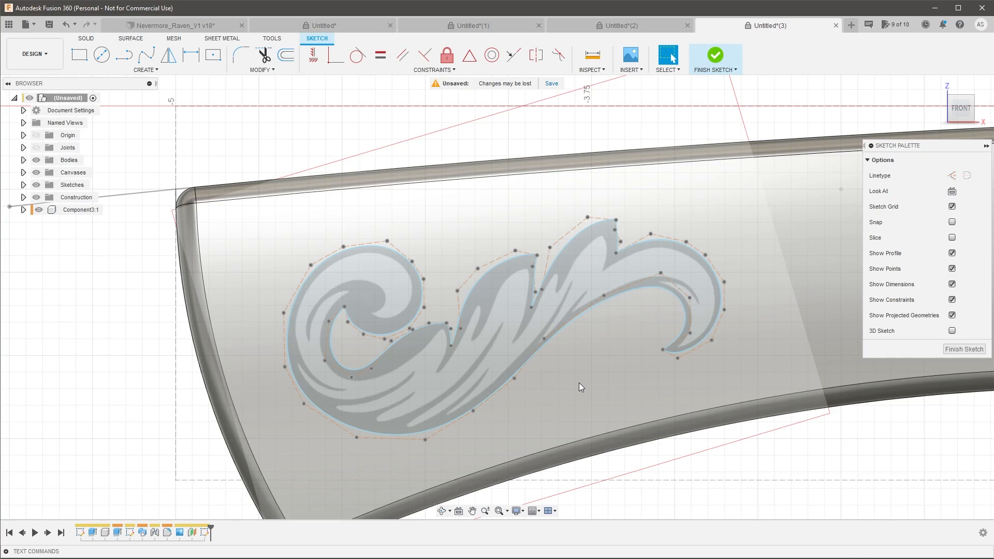
pyautogui.scroll(2, 578, 386)
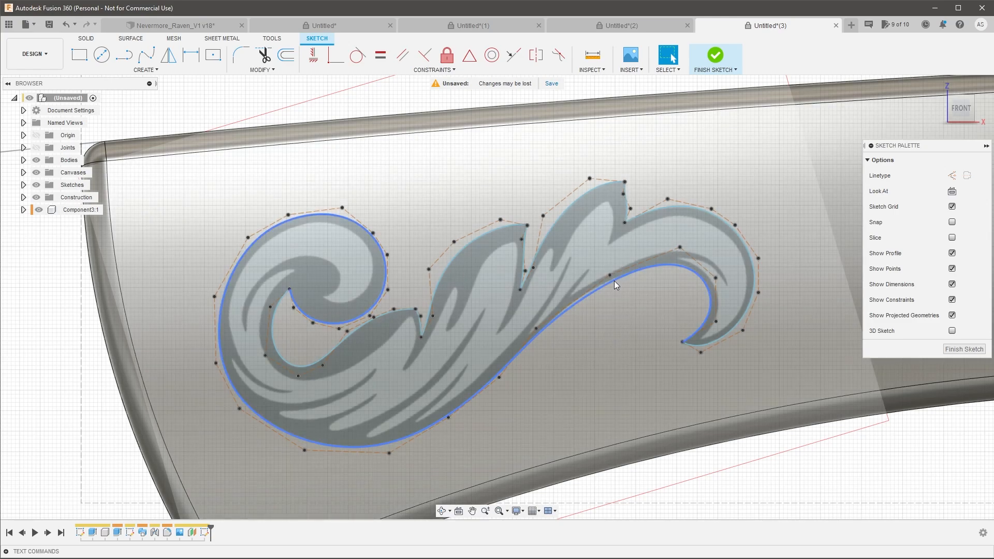
pyautogui.click(614, 280)
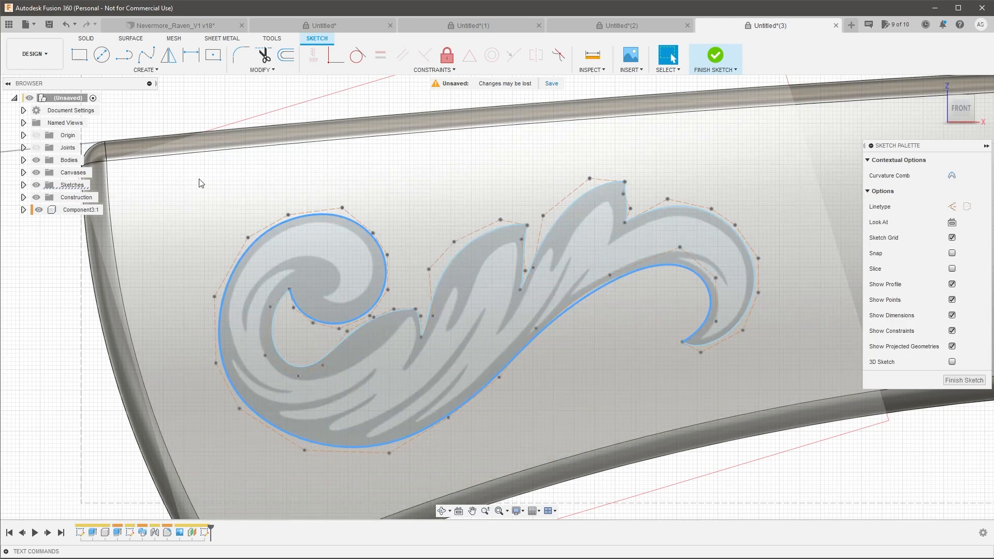
pyautogui.moveTo(198, 177); pyautogui.dragTo(799, 500)
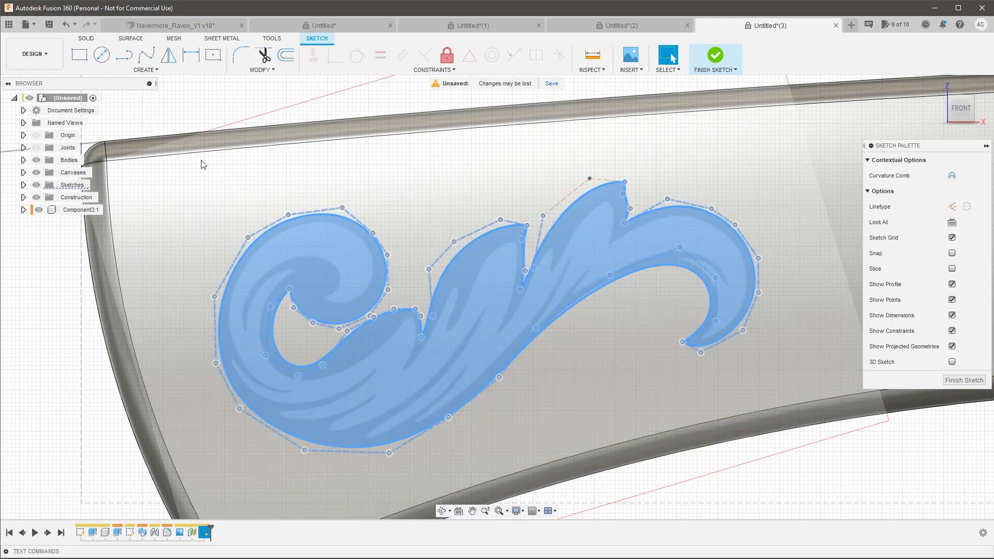
pyautogui.moveTo(202, 164); pyautogui.dragTo(803, 484)
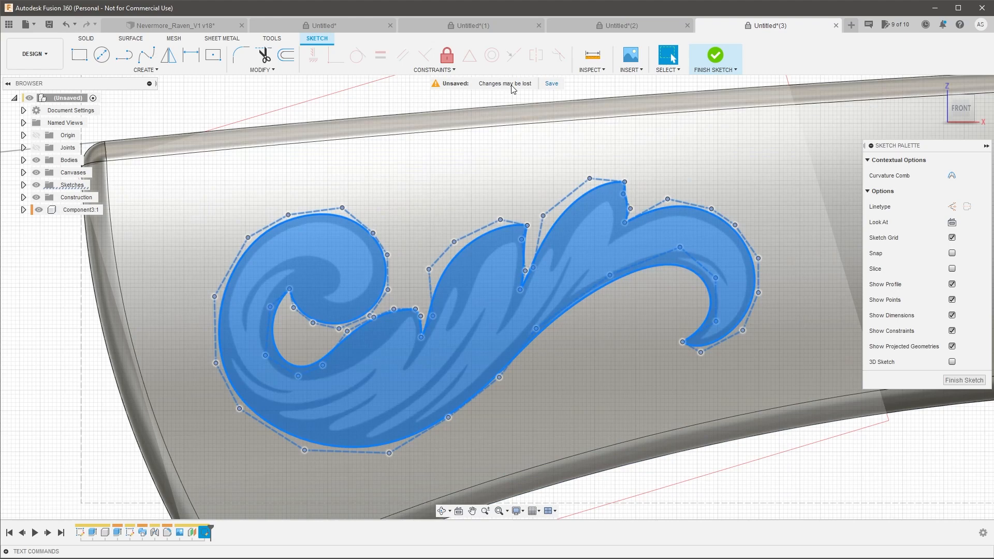
pyautogui.click(446, 54)
# Select the closed scroll profile floating off the handle's side and leave the sketch.
pyautogui.scroll(-5, 477, 290)
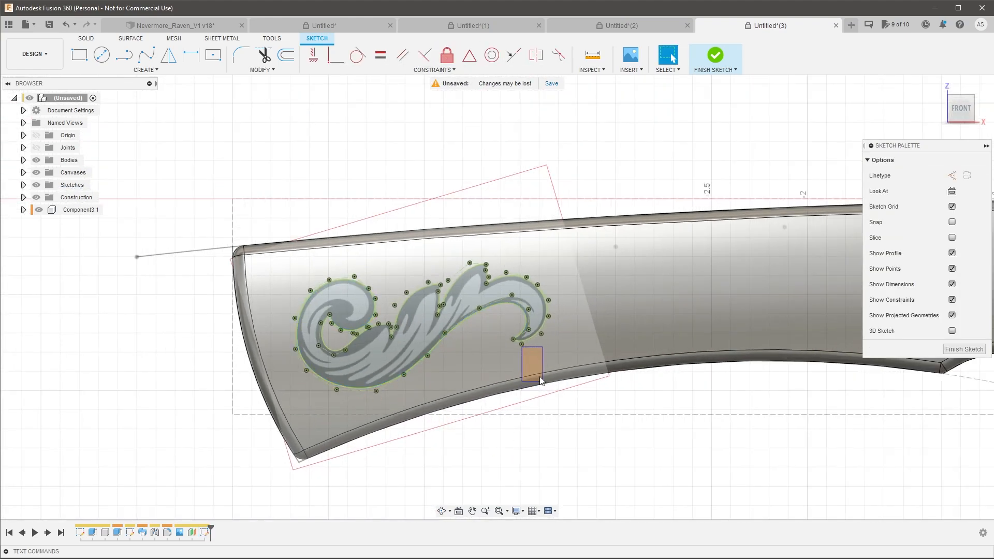
pyautogui.keyDown('shift'); pyautogui.moveTo(524, 346); pyautogui.dragTo(577, 447, button='middle'); pyautogui.keyUp('shift')
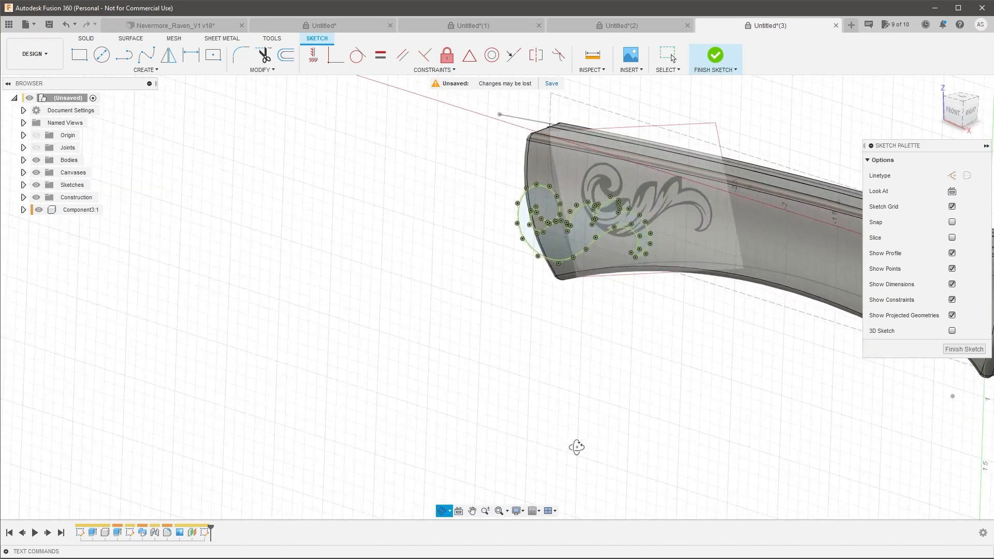
pyautogui.scroll(-5, 577, 447)
pyautogui.scroll(8, 603, 336)
pyautogui.click(406, 336)
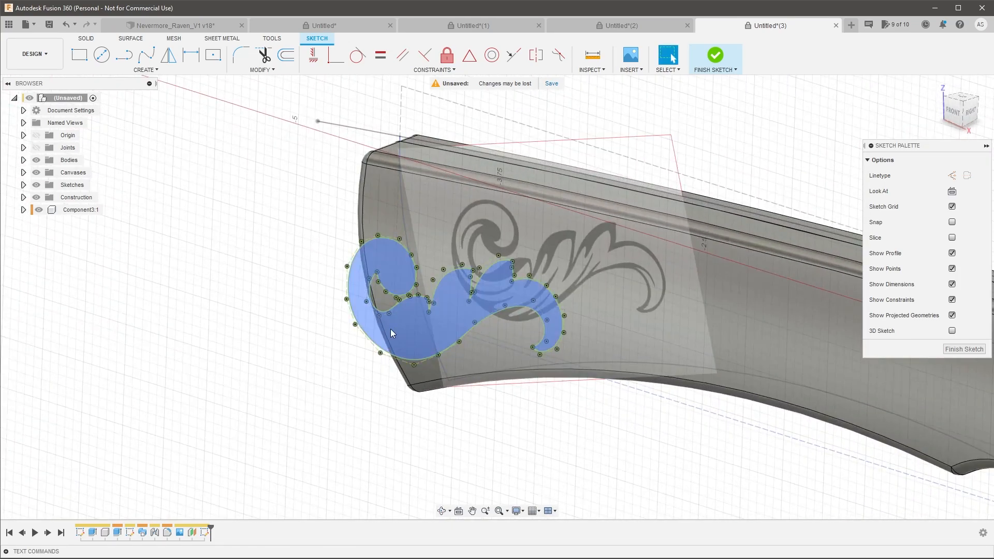
pyautogui.click(391, 332)
pyautogui.press('e')
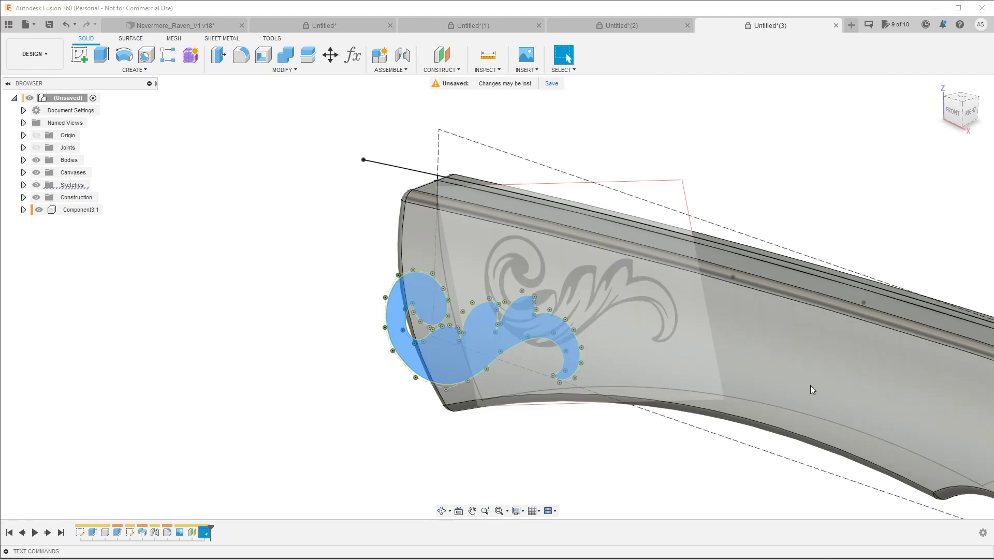
pyautogui.click(155, 71)
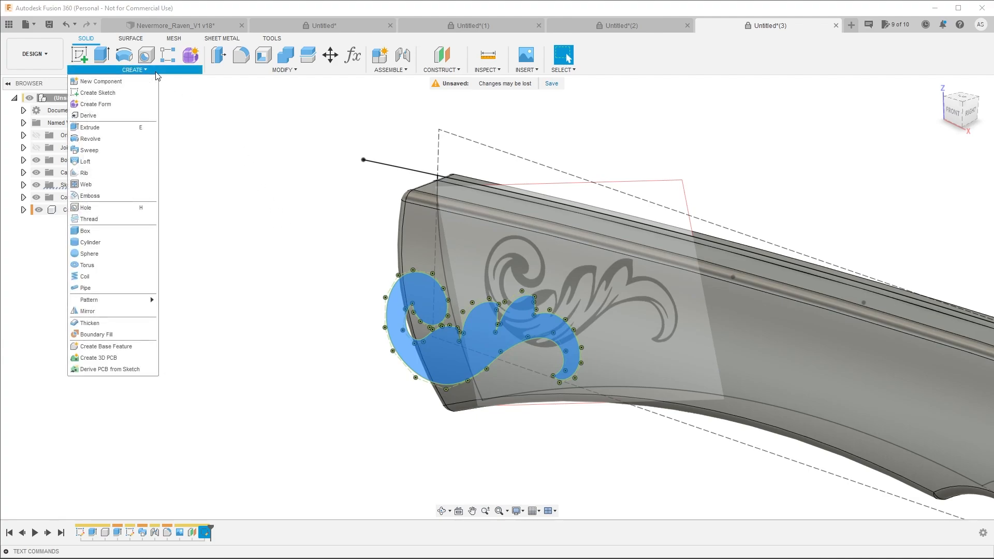
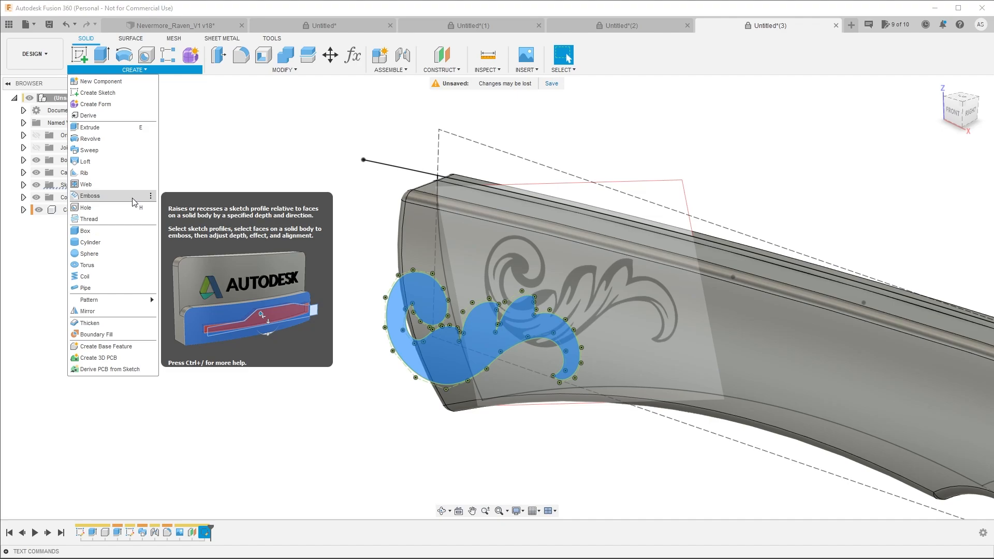
pyautogui.click(133, 201)
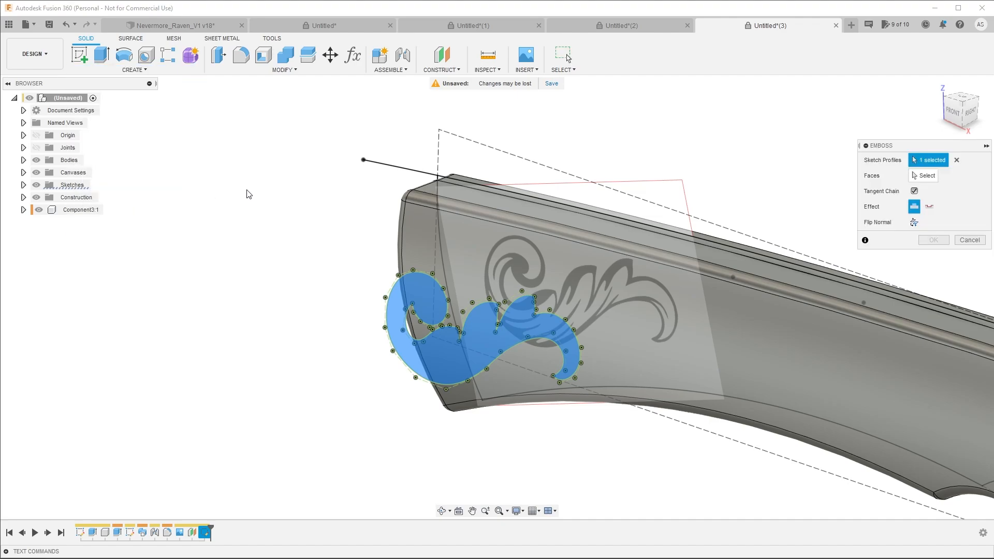
pyautogui.click(924, 176)
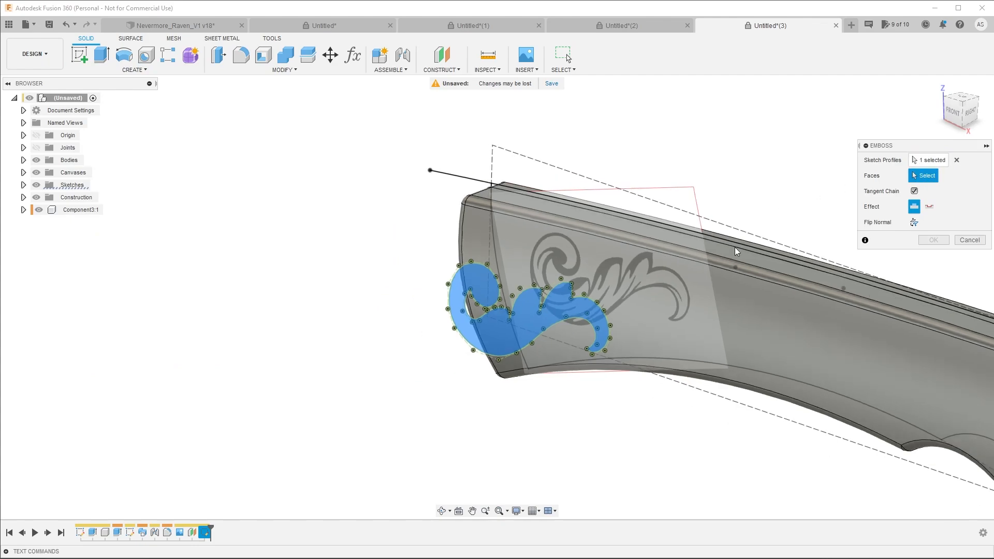
pyautogui.scroll(-3, 792, 270)
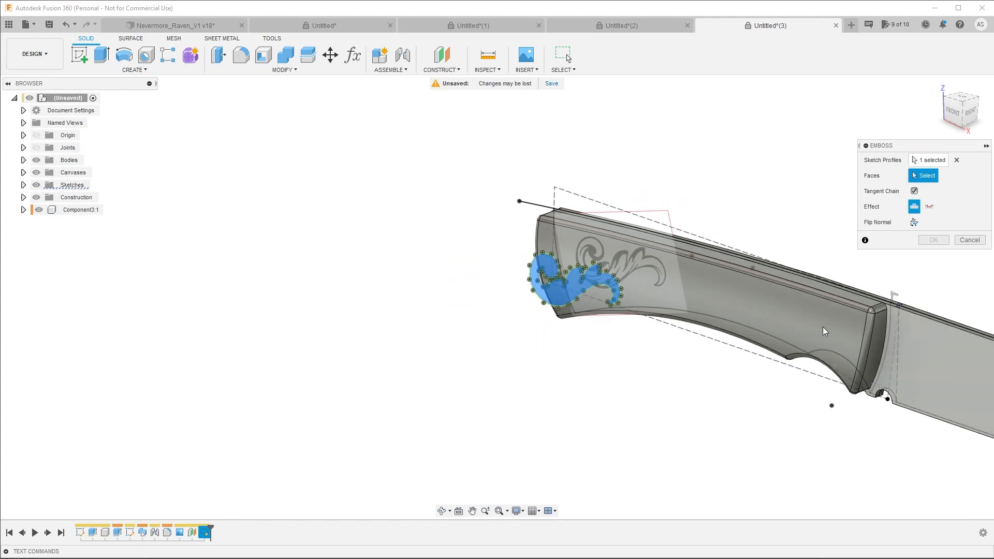
pyautogui.scroll(2, 826, 324)
pyautogui.click(873, 293)
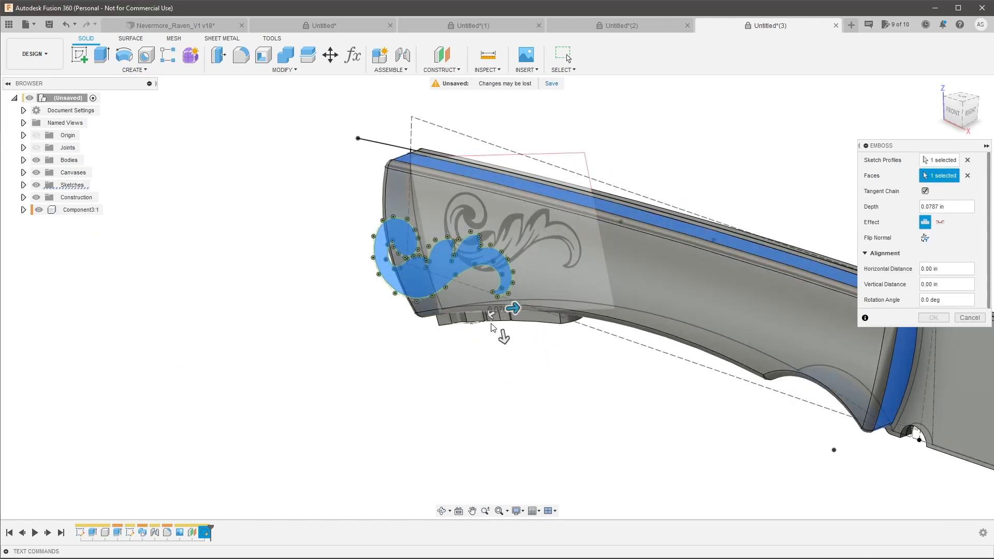
pyautogui.keyDown('shift'); pyautogui.moveTo(534, 313); pyautogui.dragTo(488, 422, button='middle'); pyautogui.keyUp('shift')
pyautogui.click(940, 222)
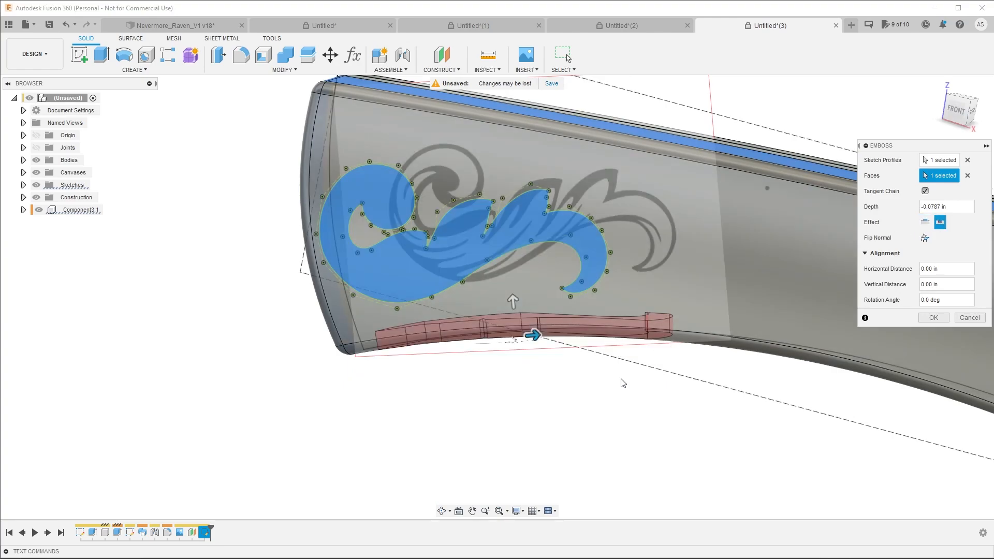
pyautogui.keyDown('shift'); pyautogui.moveTo(622, 384); pyautogui.dragTo(610, 308, button='middle'); pyautogui.keyUp('shift')
pyautogui.scroll(-3, 619, 295)
pyautogui.scroll(3, 667, 233)
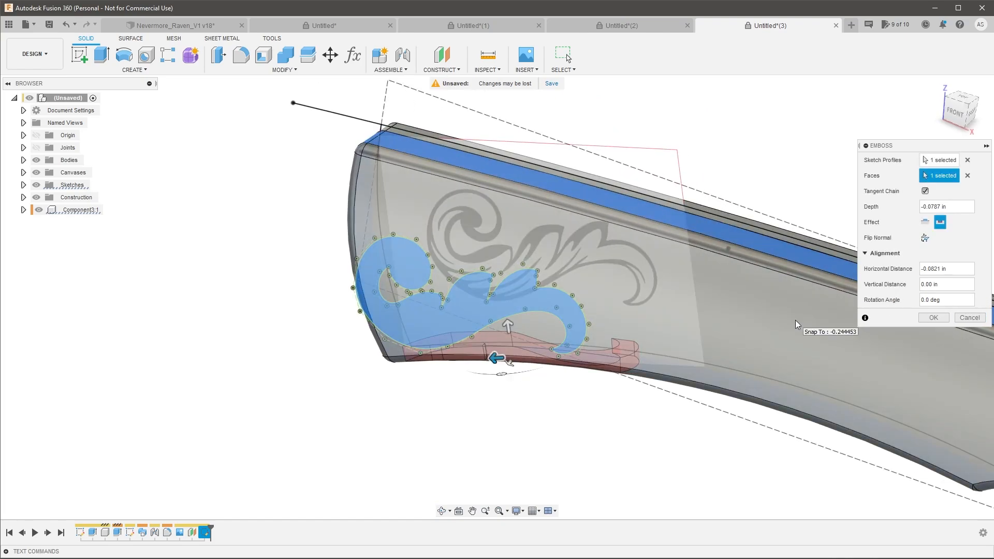
pyautogui.click(969, 318)
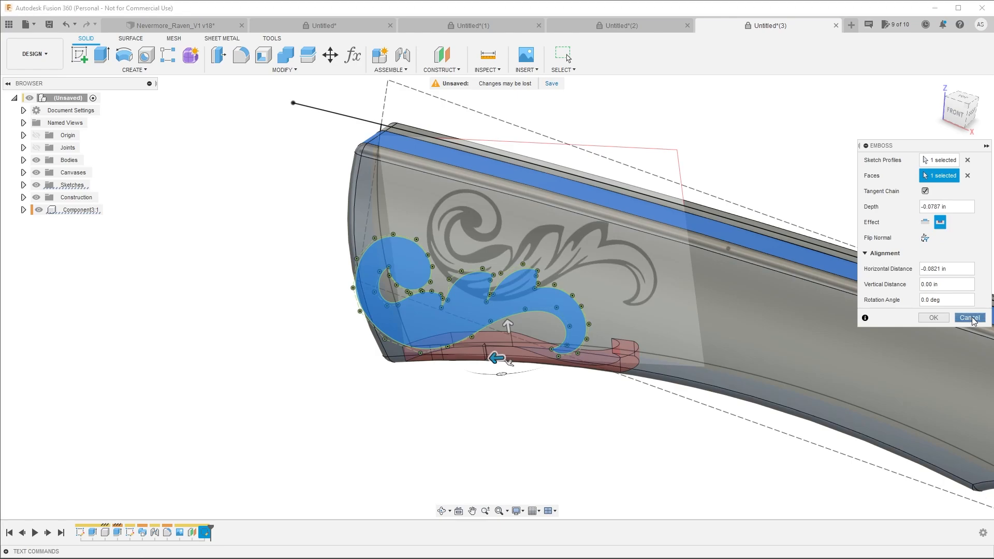
# Start an Extrude of the scroll profile with the extent To Object, ending at the handle's curved side face.
pyautogui.click(130, 72)
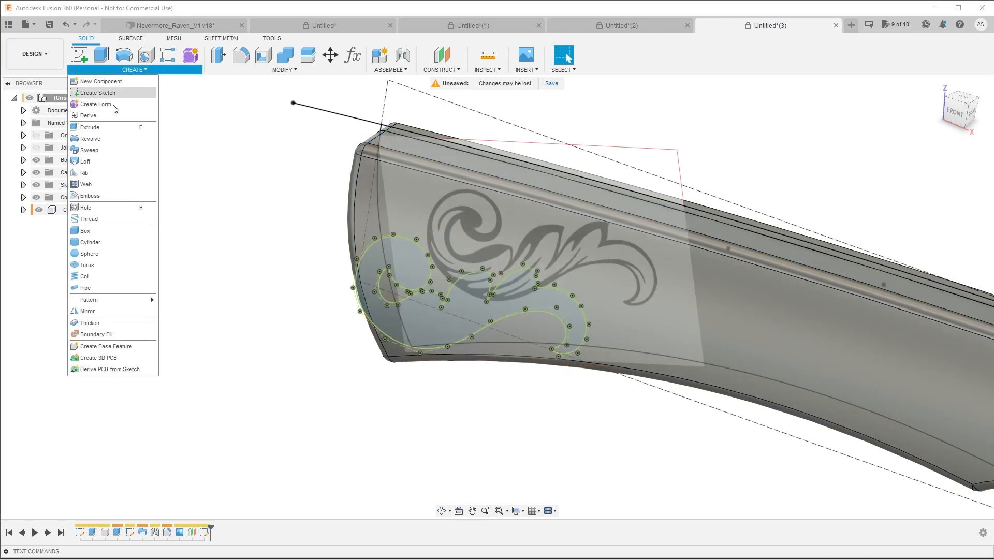
pyautogui.click(118, 129)
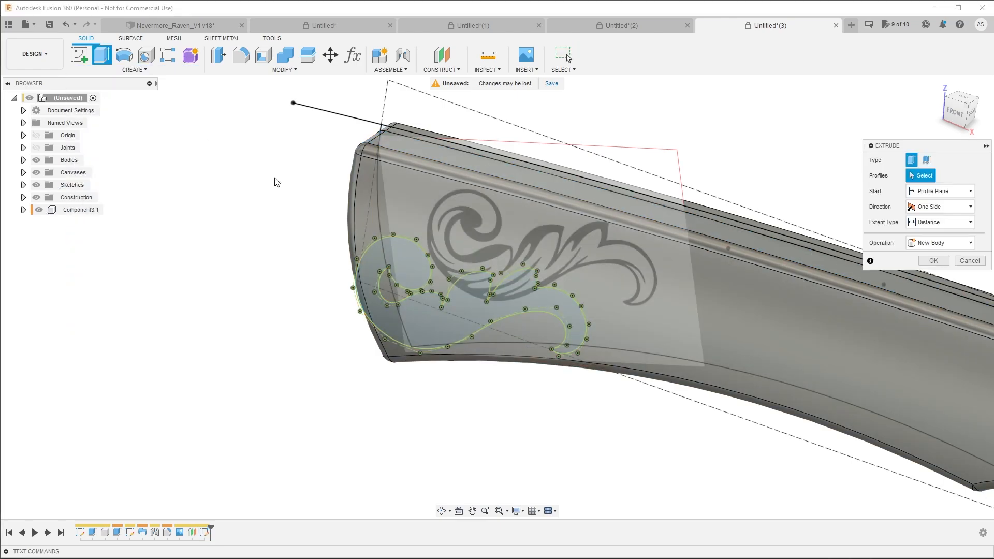
pyautogui.click(436, 324)
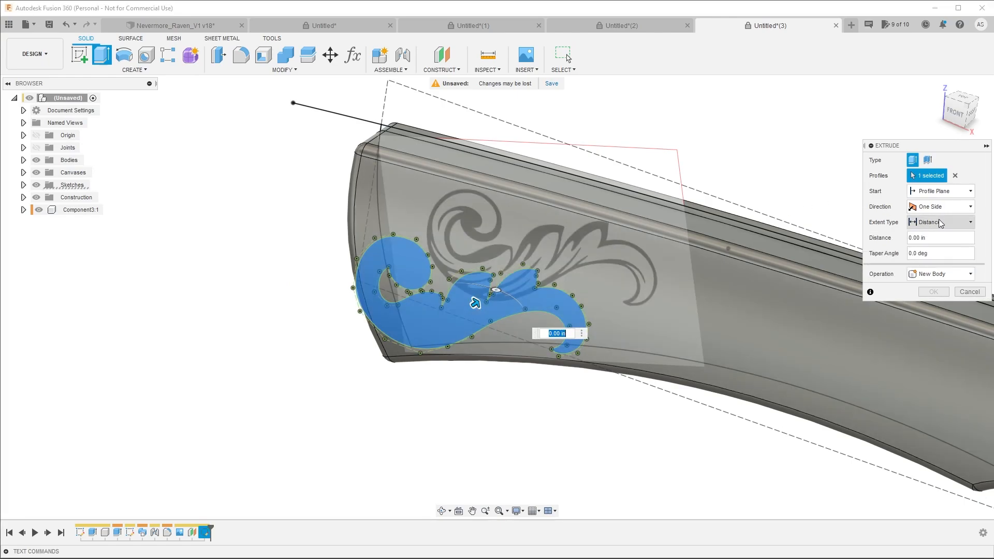
pyautogui.click(940, 223)
pyautogui.click(929, 239)
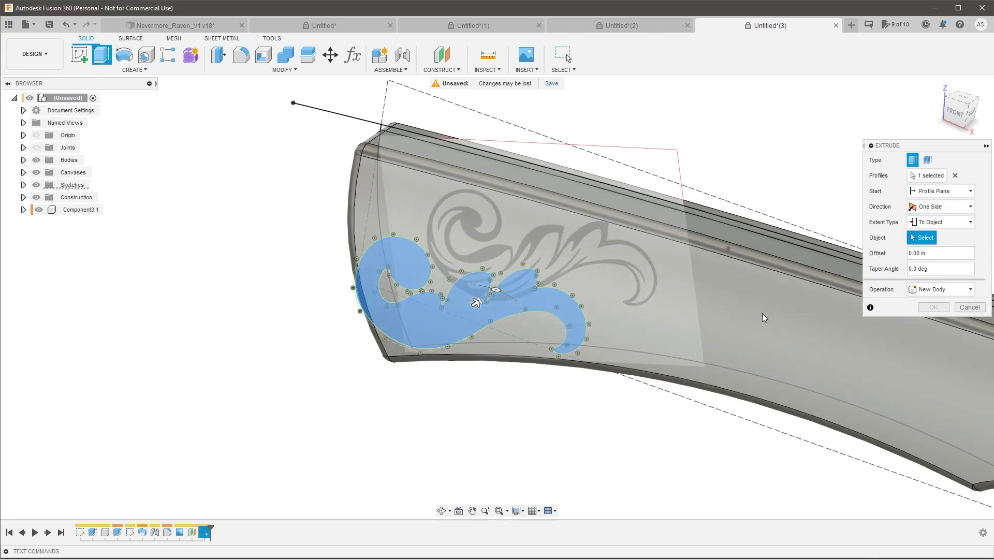
pyautogui.click(762, 314)
# Set the extrusion's offset from the handle face to -0.02 in so that it cuts into the handle.
pyautogui.keyDown('shift'); pyautogui.moveTo(556, 403); pyautogui.dragTo(627, 388, button='middle'); pyautogui.keyUp('shift')
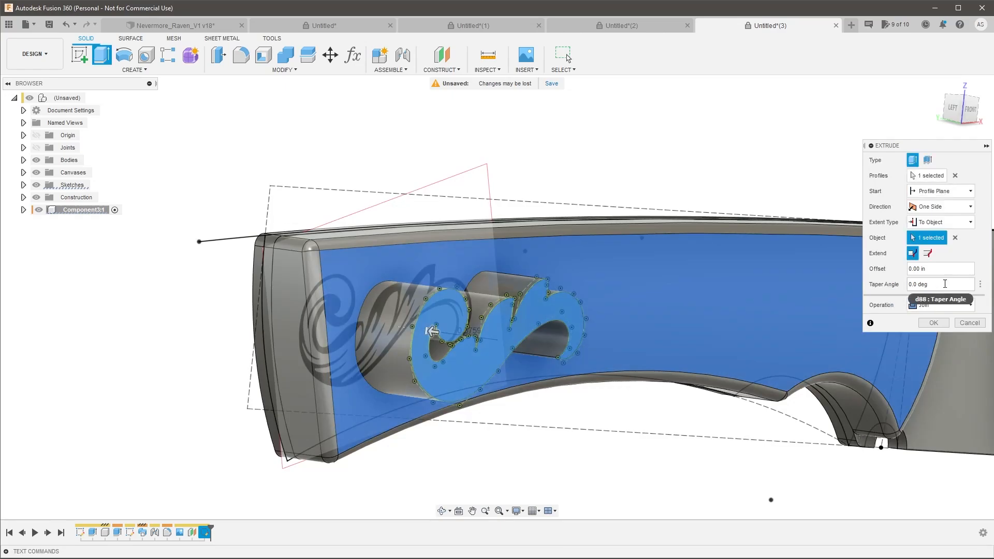
pyautogui.click(927, 269)
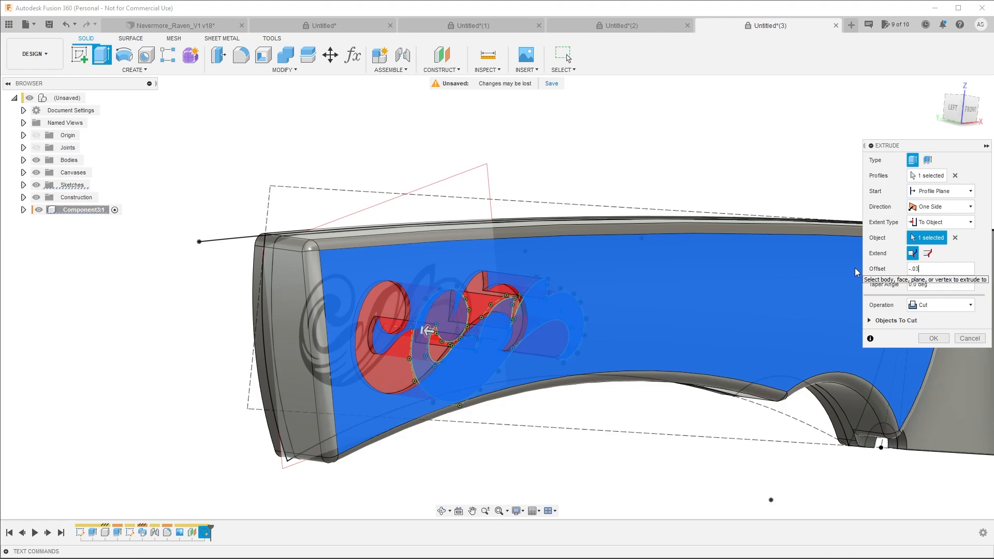
pyautogui.scroll(3, 497, 328)
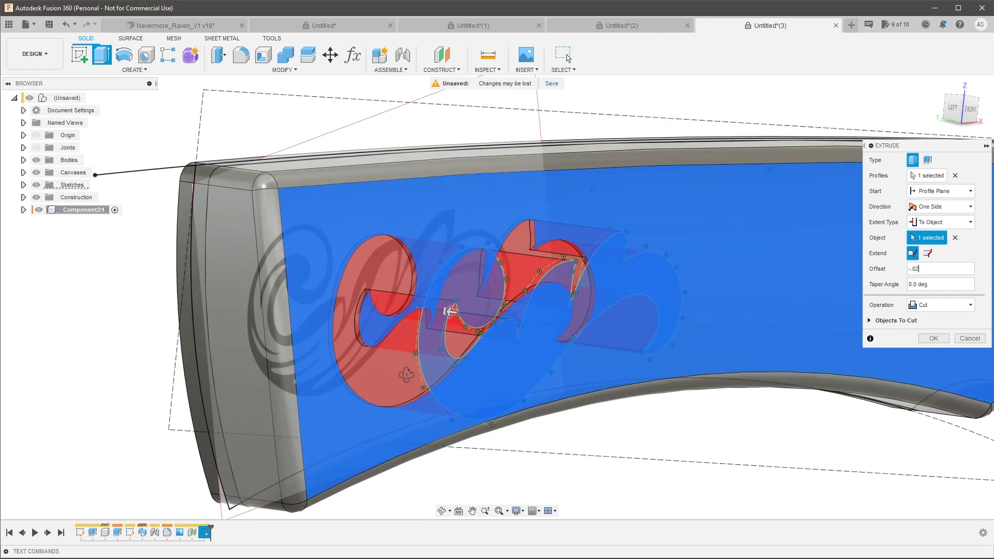
# Examine the cut preview from the handle's butt end to check its depth across the curved face.
pyautogui.keyDown('shift'); pyautogui.moveTo(492, 326); pyautogui.dragTo(451, 355, button='middle'); pyautogui.keyUp('shift')
pyautogui.scroll(-3, 451, 352)
pyautogui.scroll(3, 446, 388)
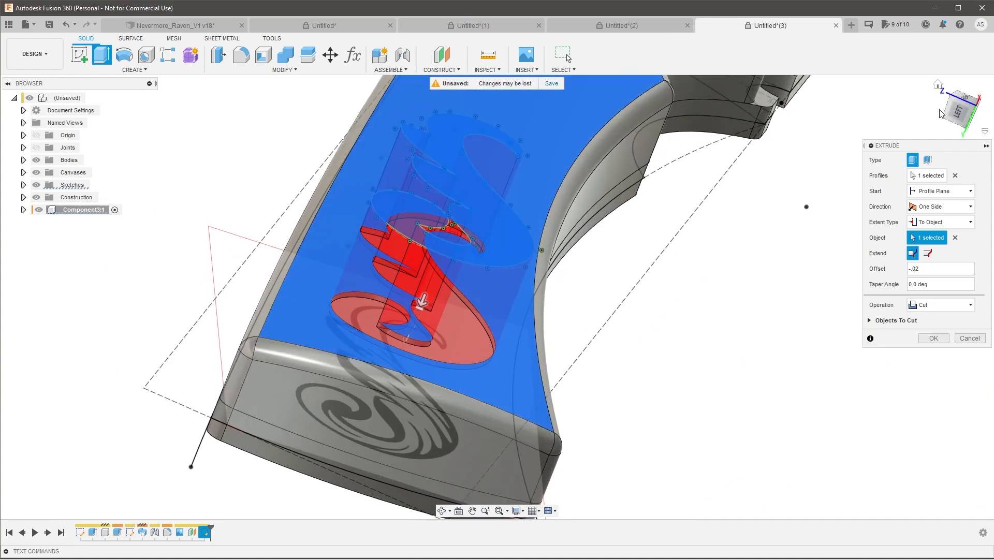
pyautogui.click(956, 113)
pyautogui.scroll(3, 465, 373)
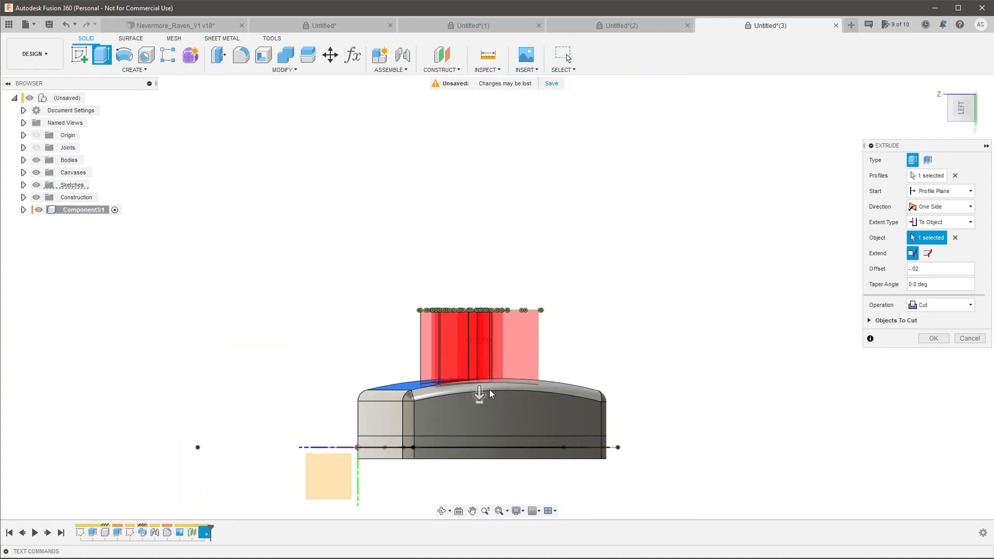
pyautogui.scroll(2, 450, 387)
pyautogui.moveTo(450, 387)
pyautogui.keyDown('shift'); pyautogui.mouseDown(button='middle')
pyautogui.moveTo(444, 379)
pyautogui.moveTo(453, 379)
pyautogui.mouseUp(button='middle'); pyautogui.keyUp('shift')
pyautogui.scroll(-5, 453, 379)
pyautogui.scroll(5, 345, 385)
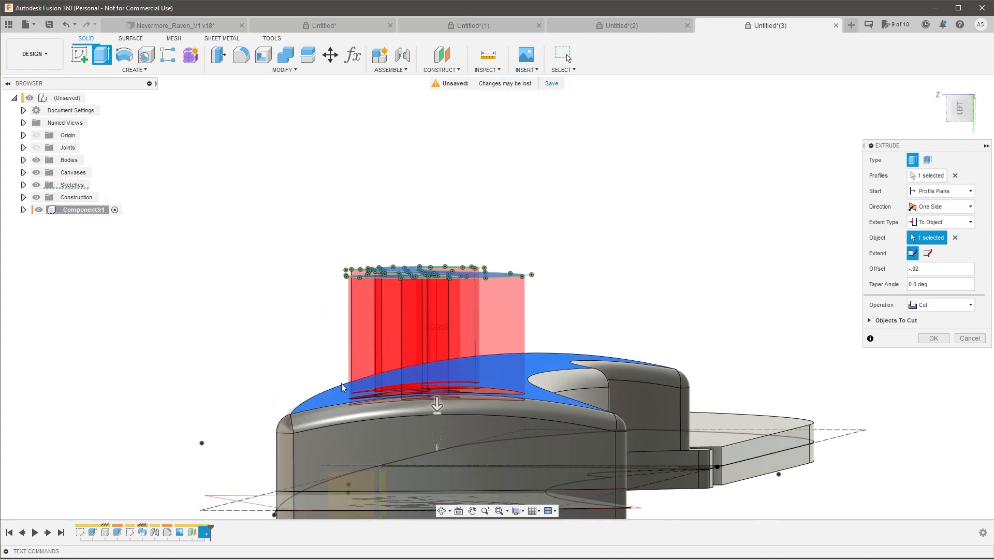
pyautogui.scroll(1, 439, 418)
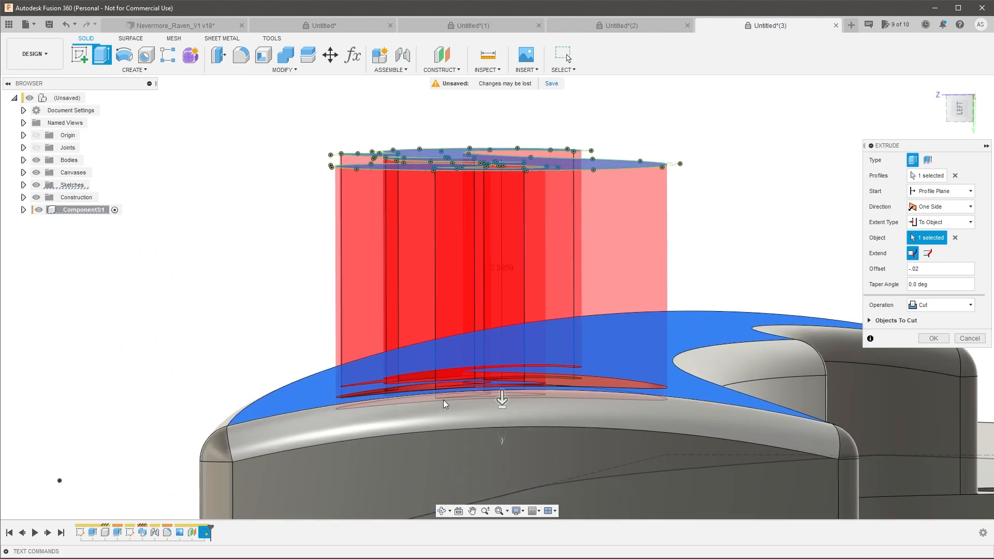
pyautogui.click(963, 110)
pyautogui.scroll(3, 184, 434)
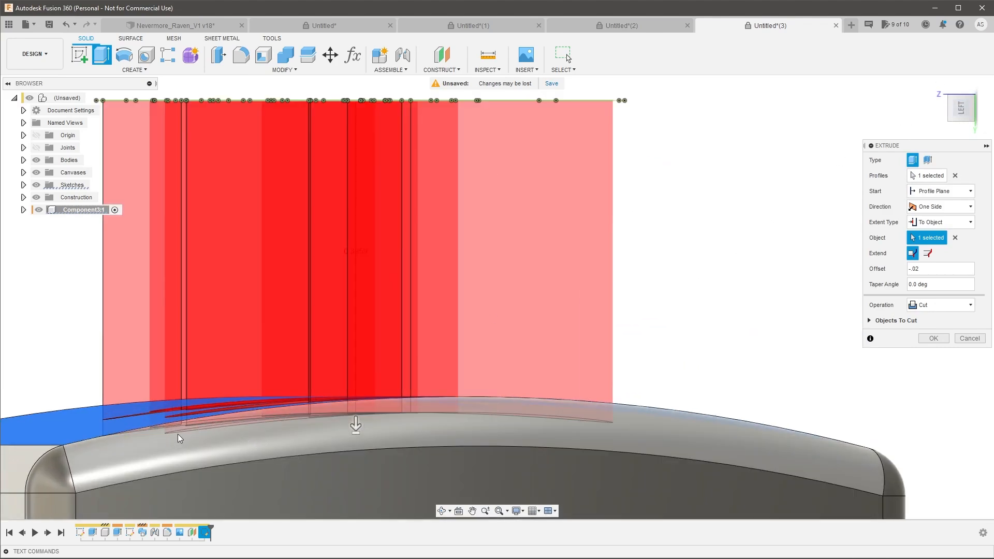
pyautogui.scroll(-3, 606, 422)
pyautogui.keyDown('shift'); pyautogui.moveTo(581, 459); pyautogui.dragTo(570, 456, button='middle'); pyautogui.keyUp('shift')
pyautogui.scroll(2, 458, 428)
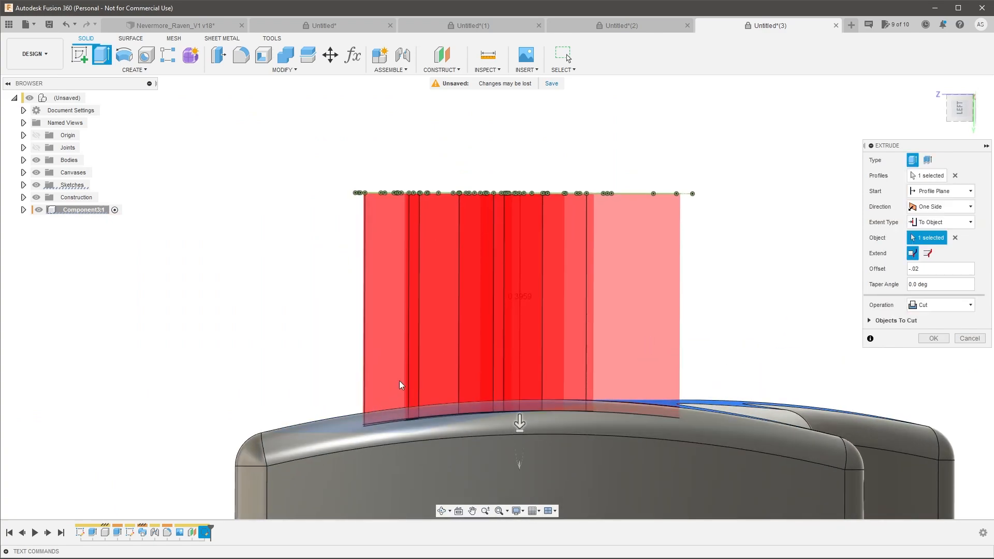
pyautogui.scroll(-5, 619, 374)
pyautogui.scroll(3, 620, 375)
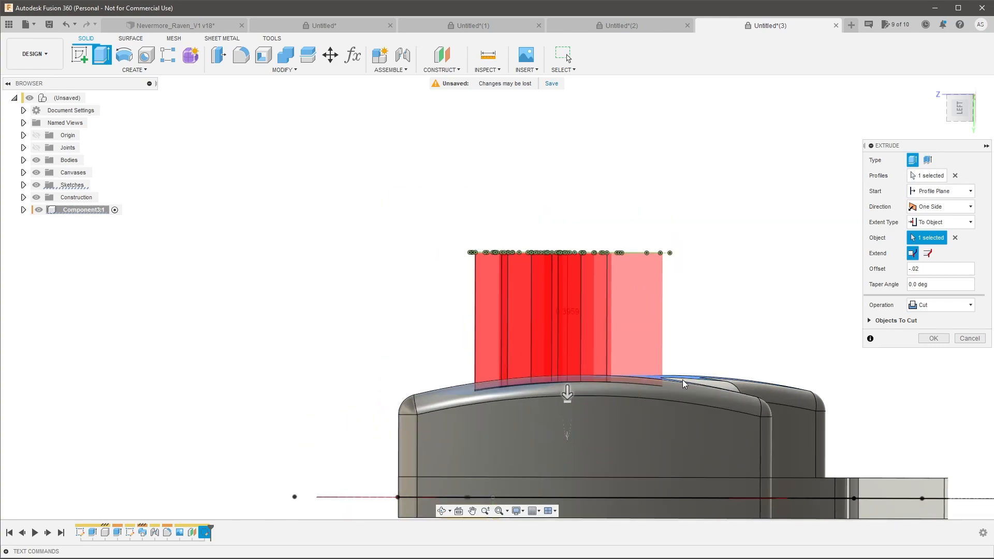
pyautogui.keyDown('shift'); pyautogui.moveTo(683, 383); pyautogui.dragTo(657, 390, button='middle'); pyautogui.keyUp('shift')
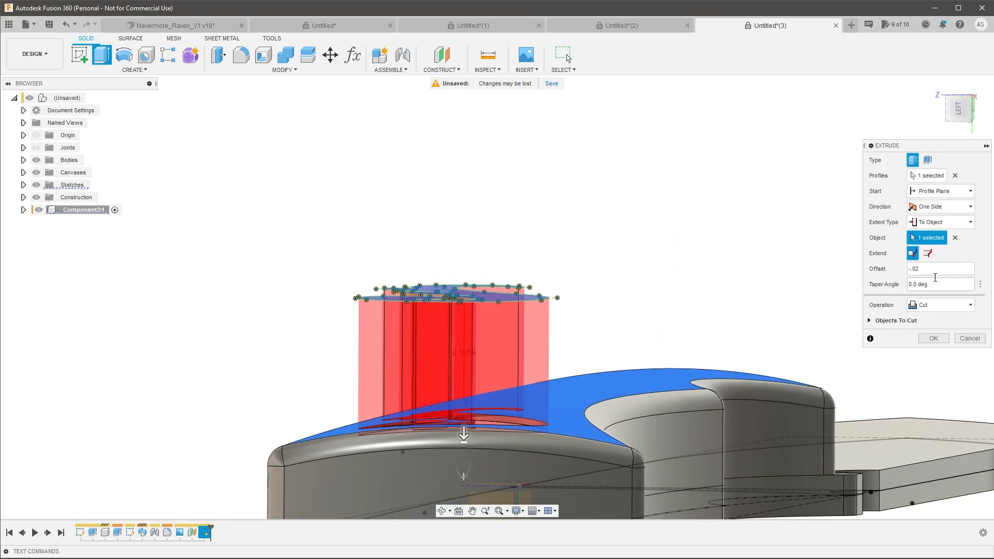
# Try the scroll cut with a Distance extent of about 0.44 in and compare its flat floor with the handle's curve from the butt end.
pyautogui.click(945, 222)
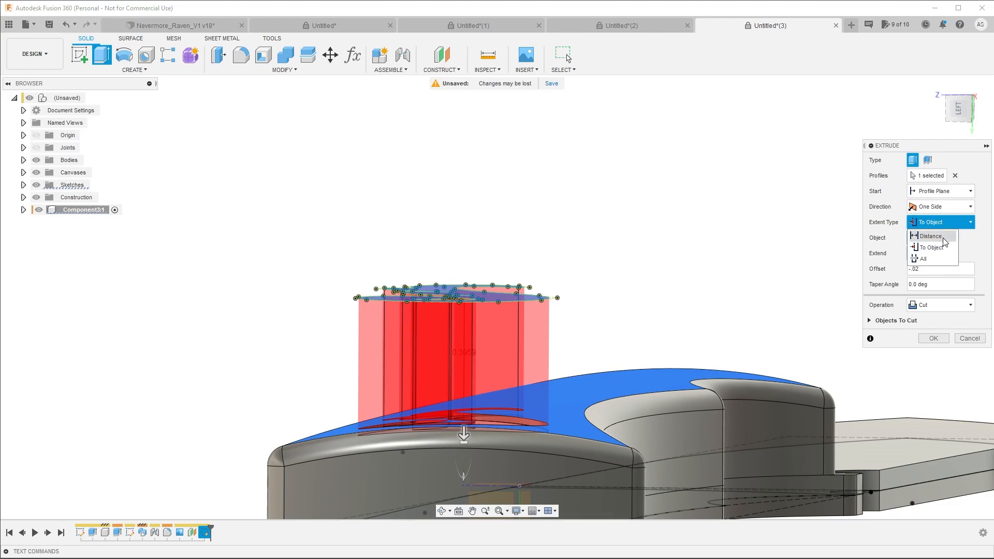
pyautogui.click(946, 236)
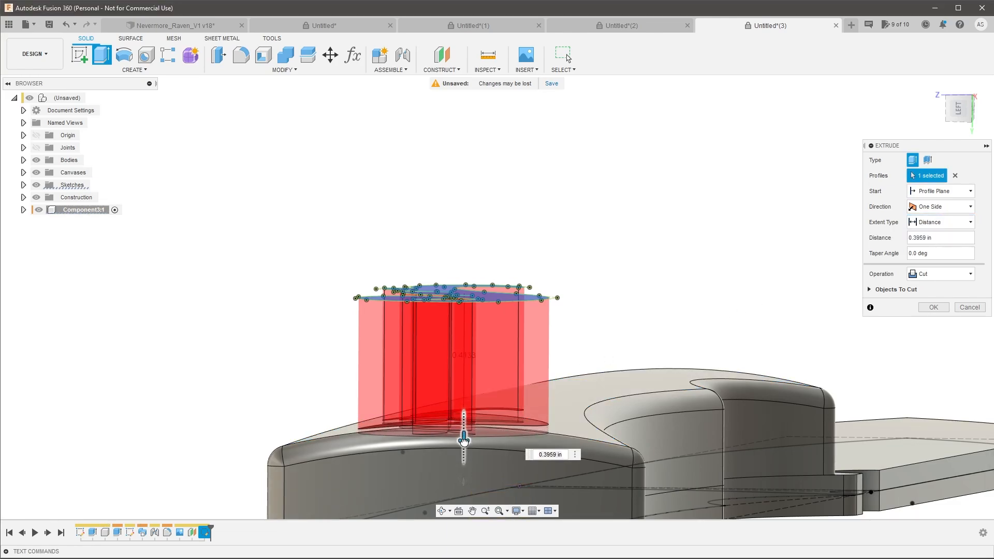
pyautogui.moveTo(462, 450); pyautogui.dragTo(462, 452)
pyautogui.click(960, 110)
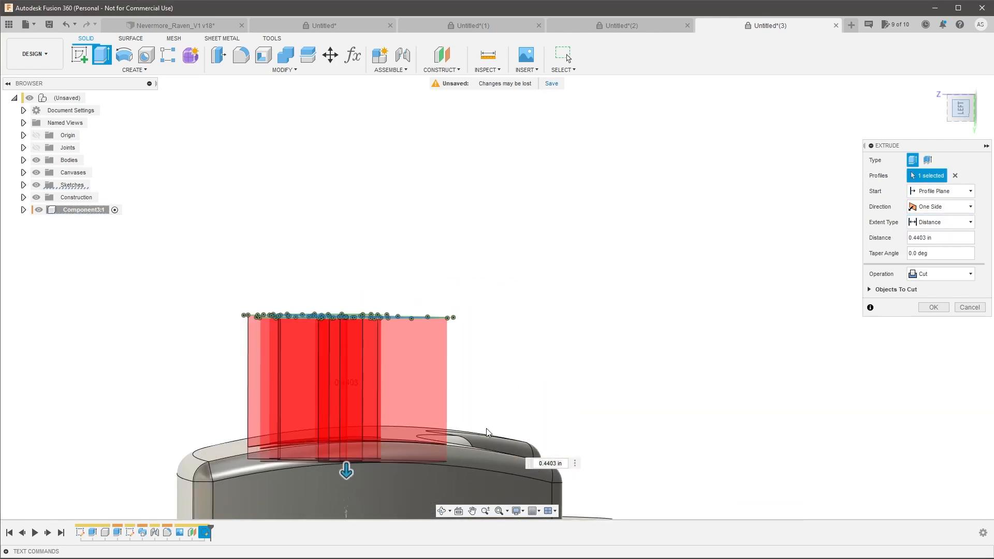
pyautogui.scroll(-3, 449, 445)
pyautogui.scroll(5, 447, 447)
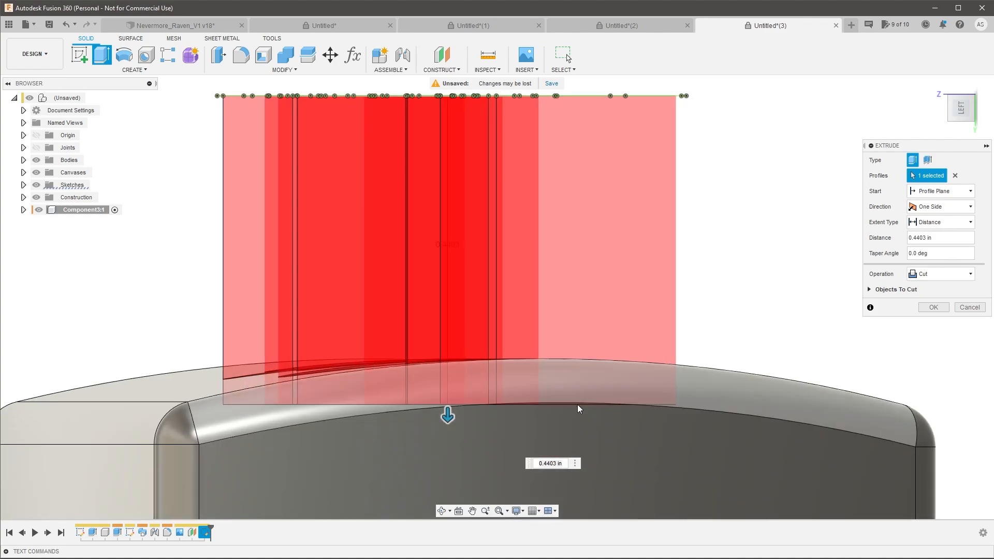
pyautogui.scroll(-3, 568, 422)
# Set the cut's extent to To Object at the handle's curved side face with the -0.02 in offset, and complete the extrusion.
pyautogui.click(956, 226)
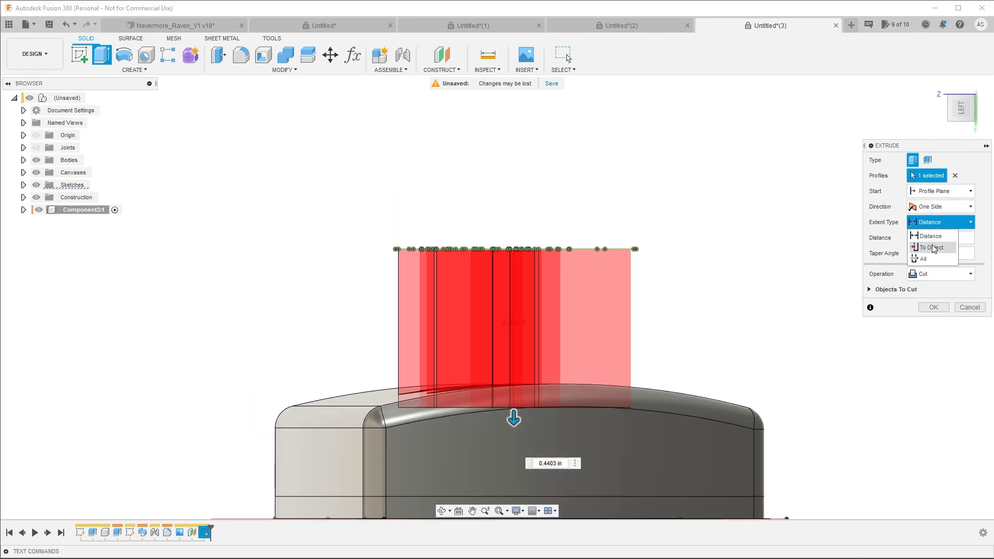
pyautogui.click(935, 248)
pyautogui.keyDown('shift'); pyautogui.moveTo(745, 297); pyautogui.dragTo(589, 358, button='middle'); pyautogui.keyUp('shift')
pyautogui.click(569, 361)
pyautogui.scroll(-3, 570, 360)
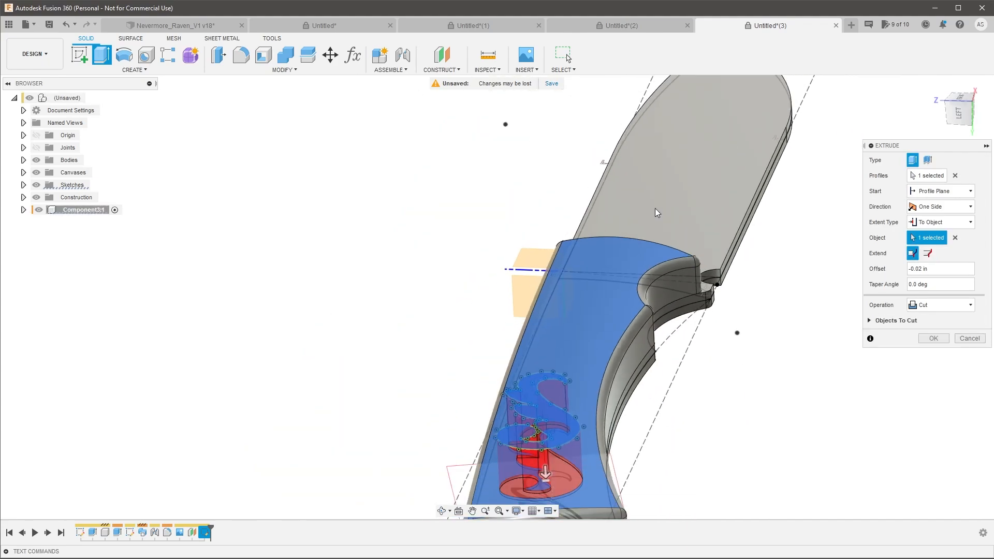
pyautogui.scroll(4, 544, 457)
pyautogui.keyDown('shift'); pyautogui.moveTo(544, 457); pyautogui.dragTo(787, 355, button='middle'); pyautogui.keyUp('shift')
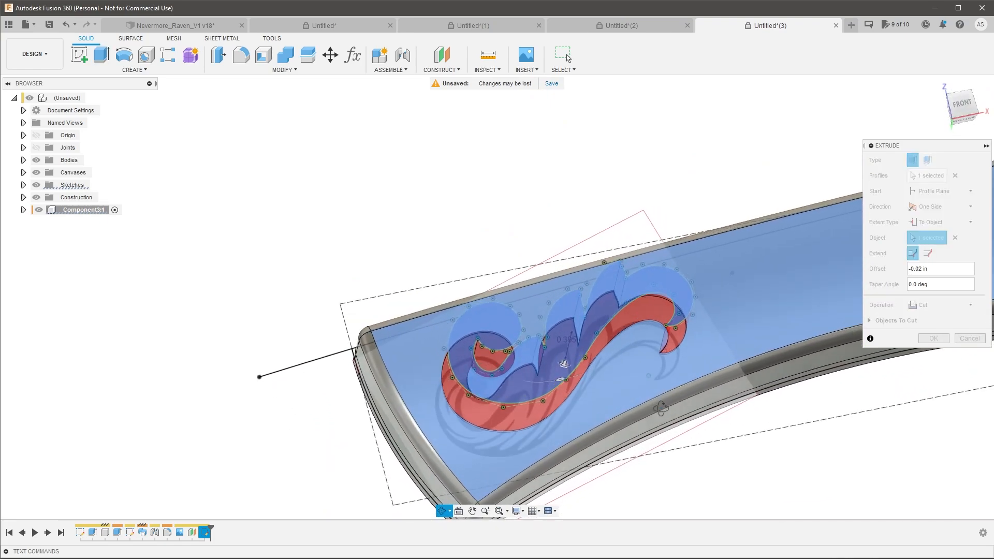
pyautogui.click(942, 338)
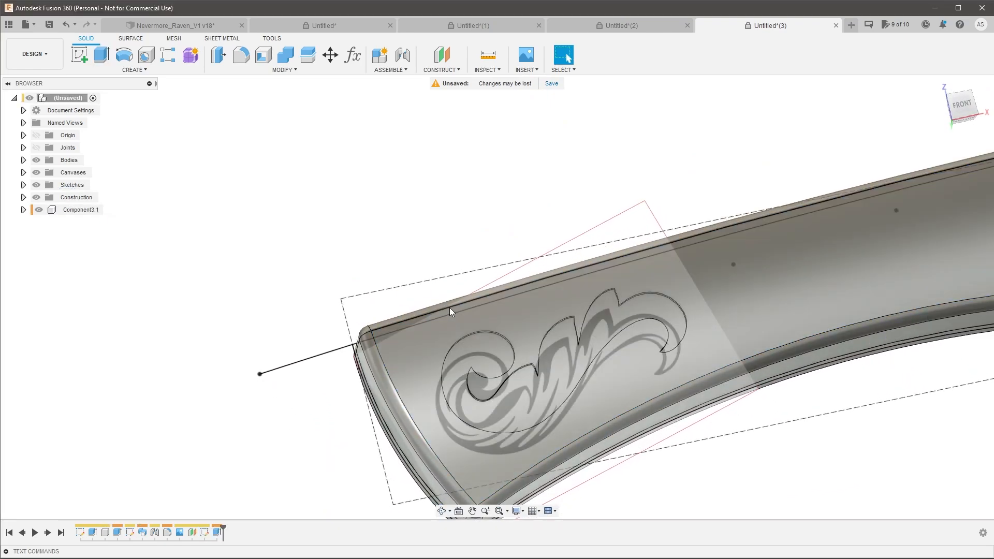
# Hide the canvases and inspect the engraved scroll recess up close.
pyautogui.keyDown('shift'); pyautogui.moveTo(449, 307); pyautogui.dragTo(559, 420, button='middle'); pyautogui.keyUp('shift')
pyautogui.click(37, 173)
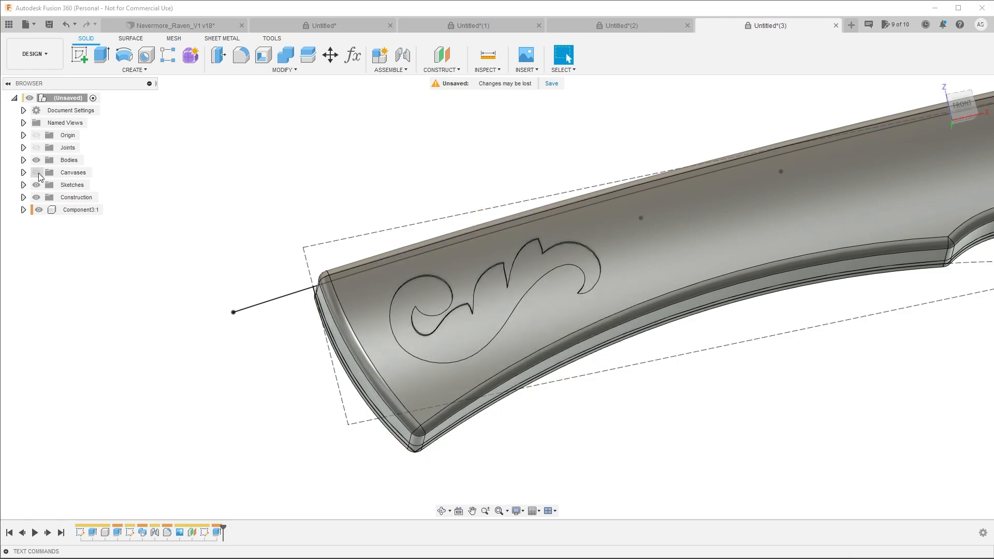
pyautogui.scroll(3, 466, 352)
pyautogui.keyDown('shift'); pyautogui.moveTo(507, 355); pyautogui.dragTo(530, 311, button='middle'); pyautogui.keyUp('shift')
pyautogui.scroll(3, 439, 292)
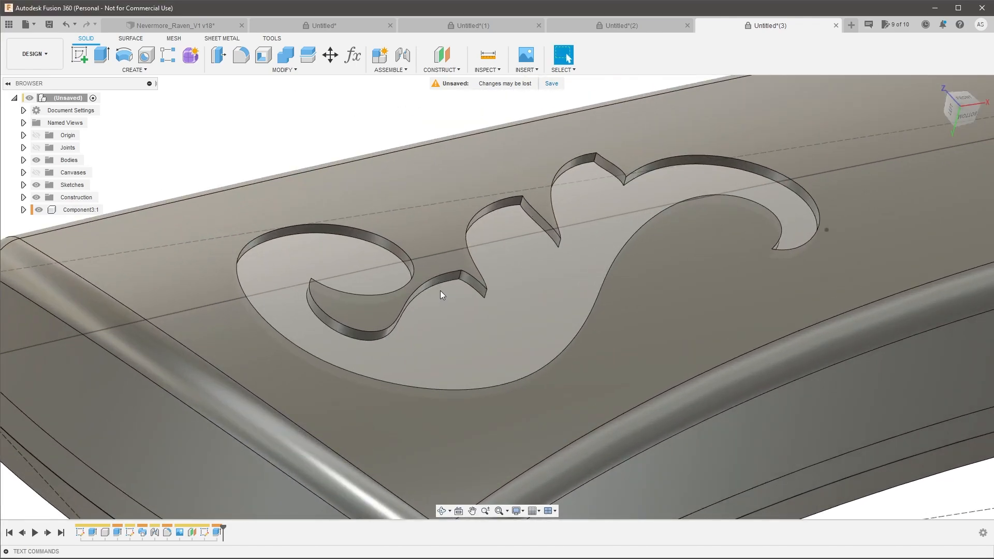
# Fillet the edges around the scroll engraving's floor face with a radius of 0.019 in.
pyautogui.press('f')
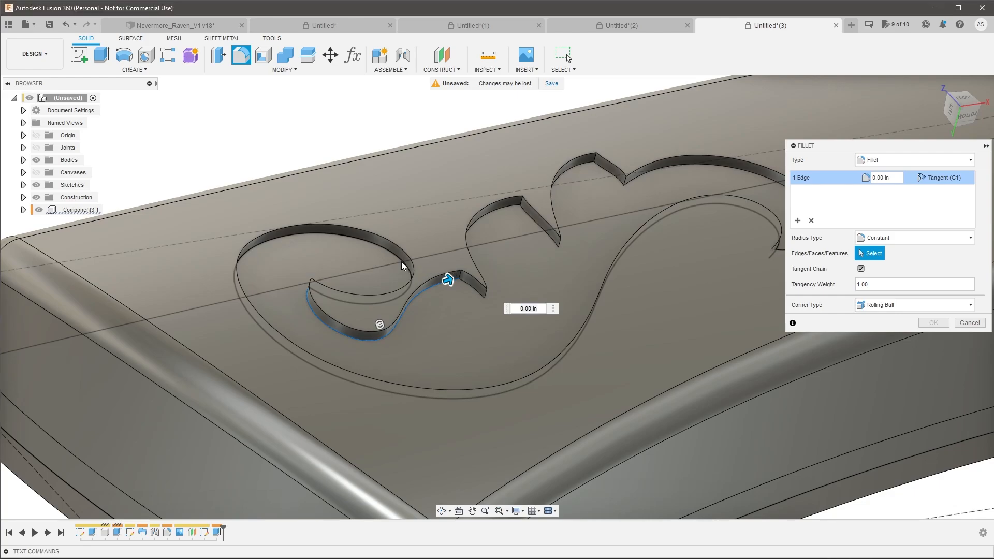
pyautogui.click(443, 291)
pyautogui.click(811, 222)
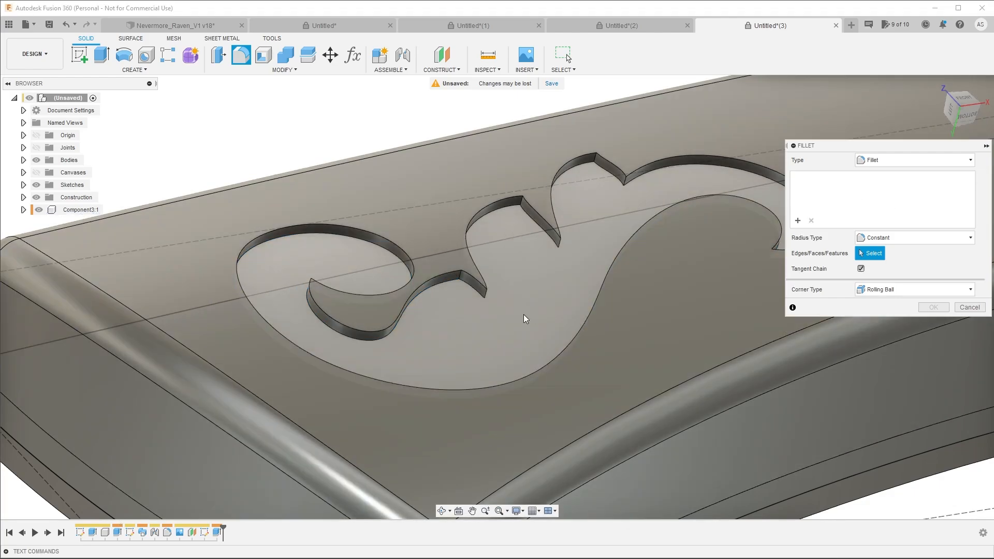
pyautogui.click(487, 328)
pyautogui.scroll(-4, 481, 316)
pyautogui.scroll(4, 472, 291)
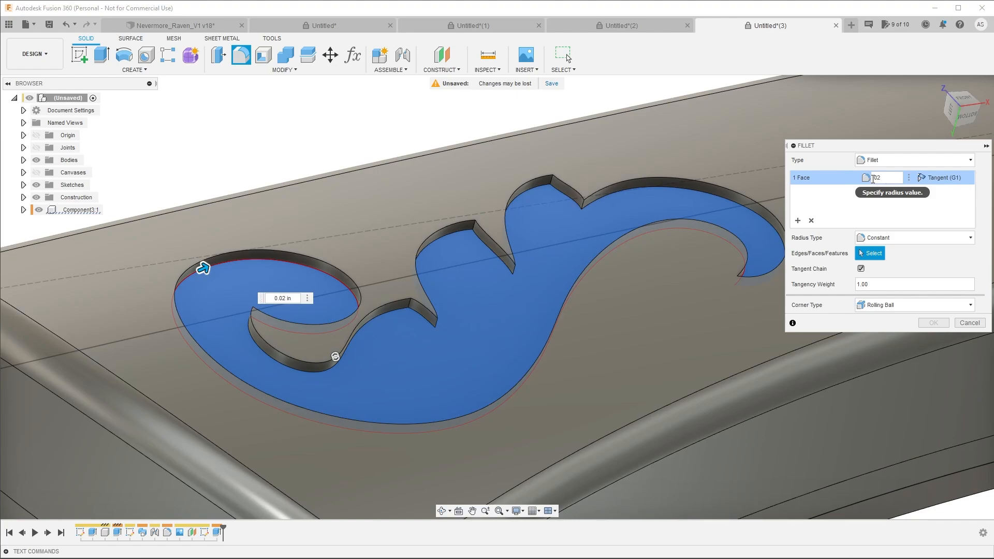
pyautogui.press('BackSpace')
pyautogui.write('1')
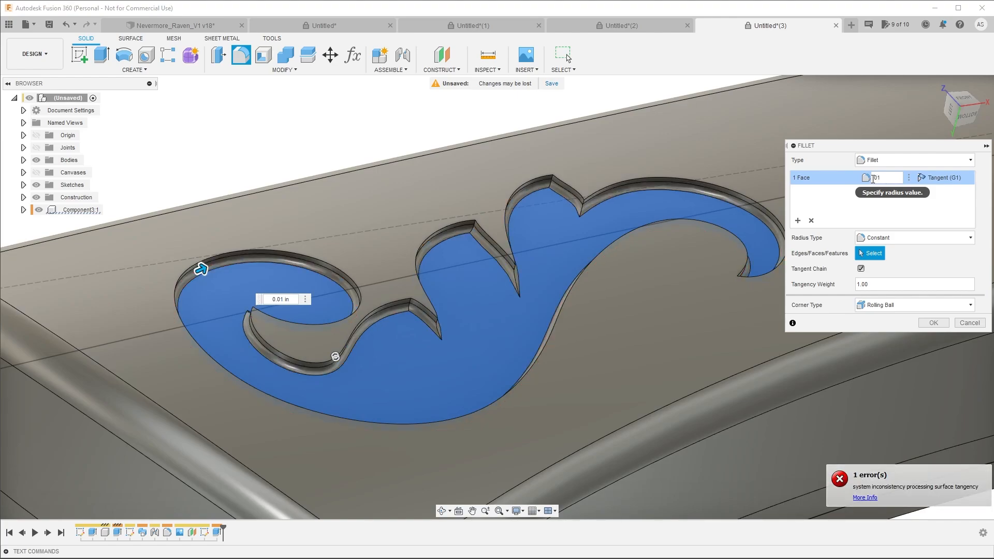
pyautogui.write('5')
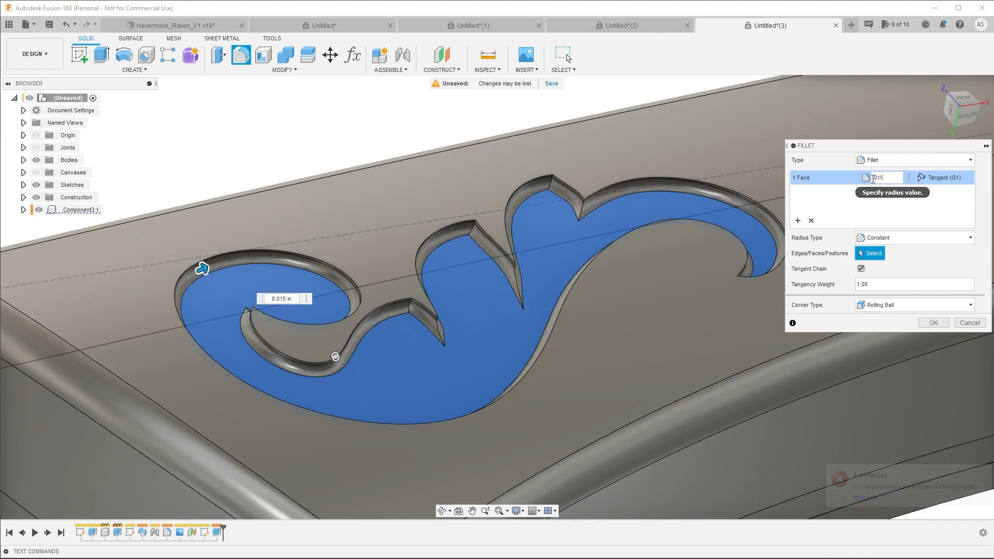
pyautogui.write('9')
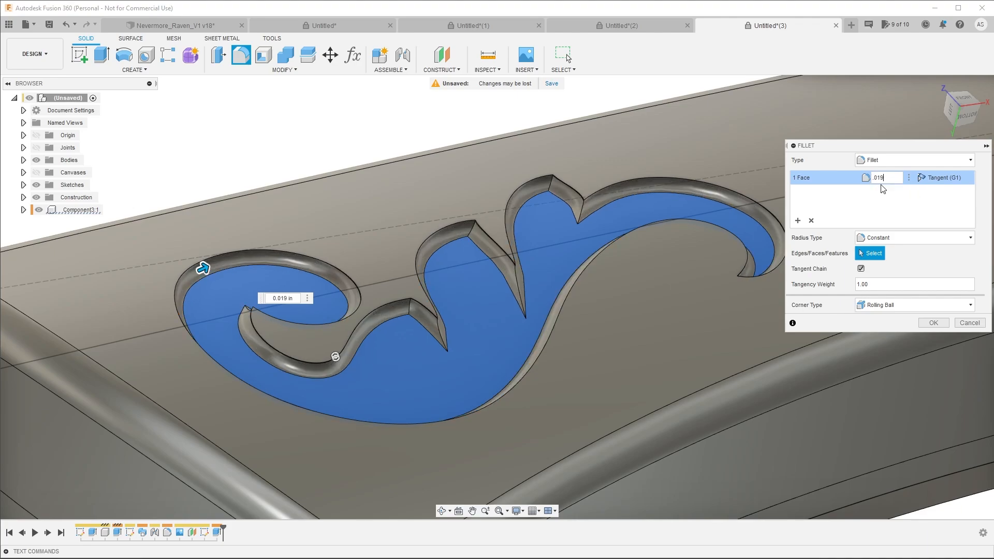
pyautogui.click(934, 323)
# Examine the filleted scroll engraving and the overall handle shape from several angles.
pyautogui.keyDown('shift'); pyautogui.moveTo(501, 287); pyautogui.dragTo(532, 369, button='middle'); pyautogui.keyUp('shift')
pyautogui.scroll(-3, 511, 326)
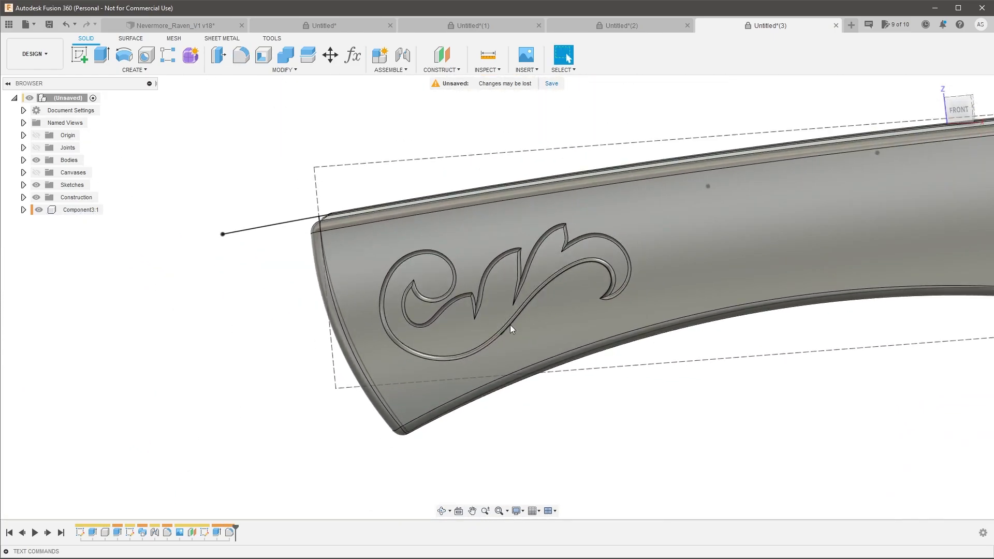
pyautogui.keyDown('shift'); pyautogui.moveTo(580, 335); pyautogui.dragTo(617, 336, button='middle'); pyautogui.keyUp('shift')
pyautogui.scroll(-3, 629, 334)
pyautogui.scroll(3, 652, 328)
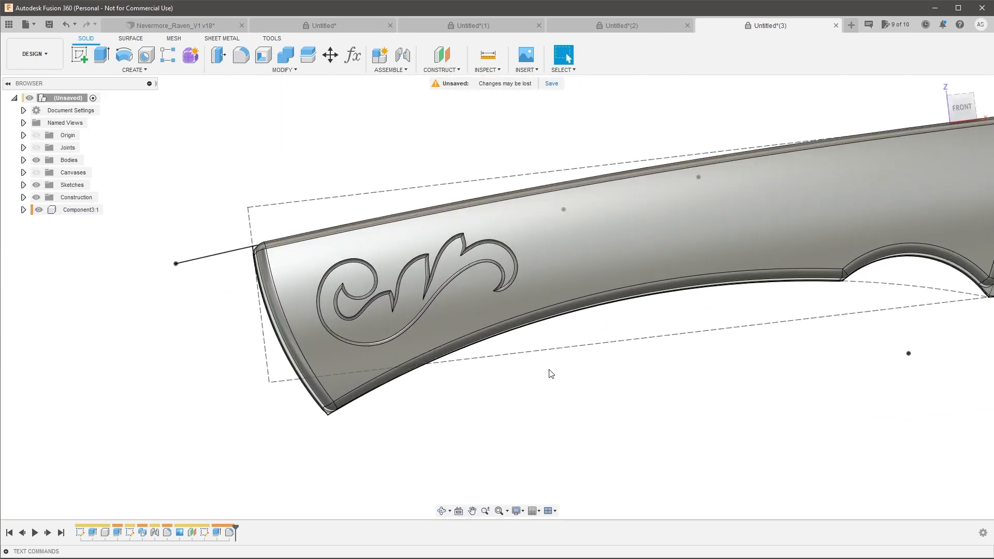
pyautogui.moveTo(550, 372)
pyautogui.keyDown('shift'); pyautogui.mouseDown(button='middle')
pyautogui.moveTo(588, 368)
pyautogui.moveTo(549, 357)
pyautogui.mouseUp(button='middle'); pyautogui.keyUp('shift')
pyautogui.scroll(-5, 492, 348)
pyautogui.scroll(3, 686, 364)
pyautogui.keyDown('shift'); pyautogui.moveTo(688, 357); pyautogui.dragTo(654, 361, button='middle'); pyautogui.keyUp('shift')
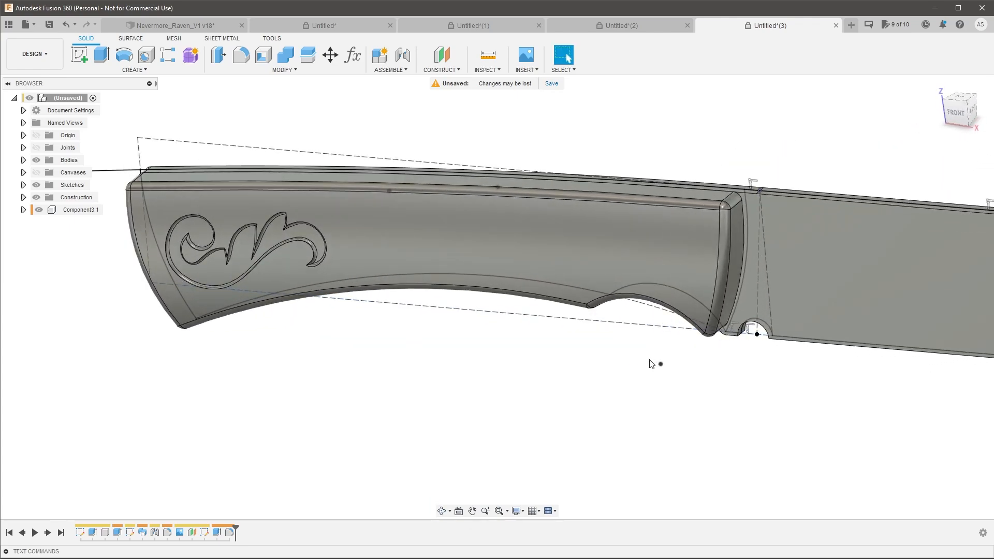
pyautogui.scroll(-3, 573, 340)
pyautogui.scroll(3, 575, 342)
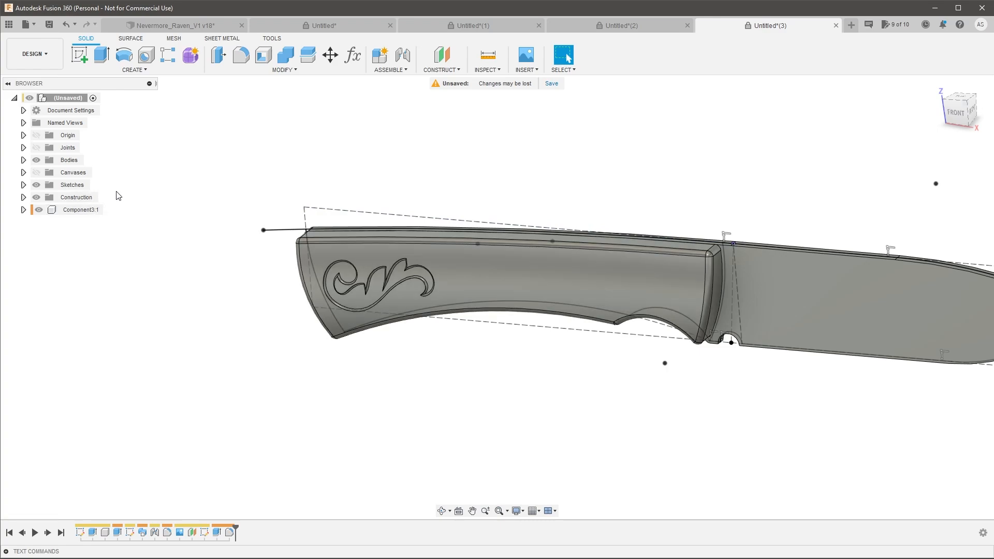
# Mirror the engraved handle component across the origin XZ plane to create the opposite handle half.
pyautogui.click(88, 211)
pyautogui.click(133, 70)
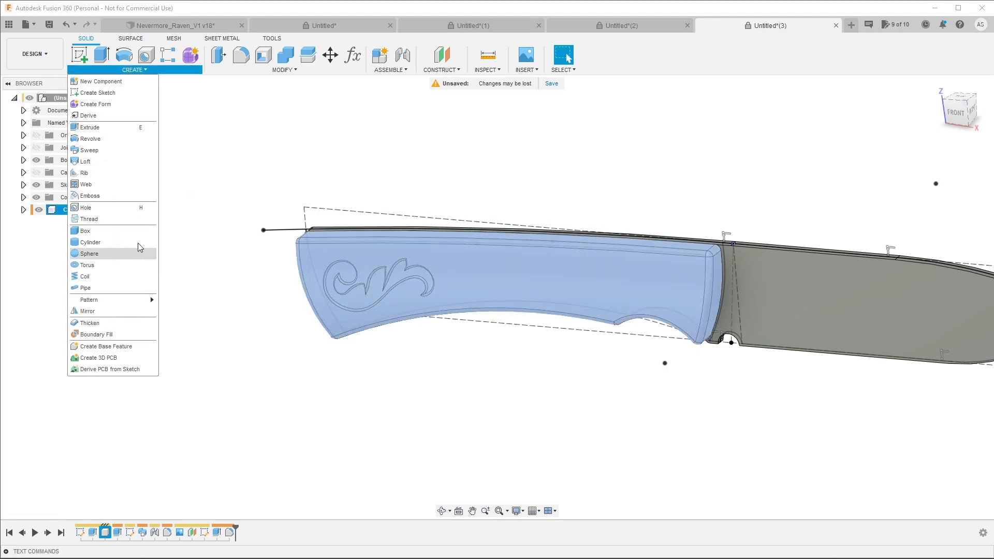
pyautogui.click(103, 311)
pyautogui.scroll(-3, 317, 220)
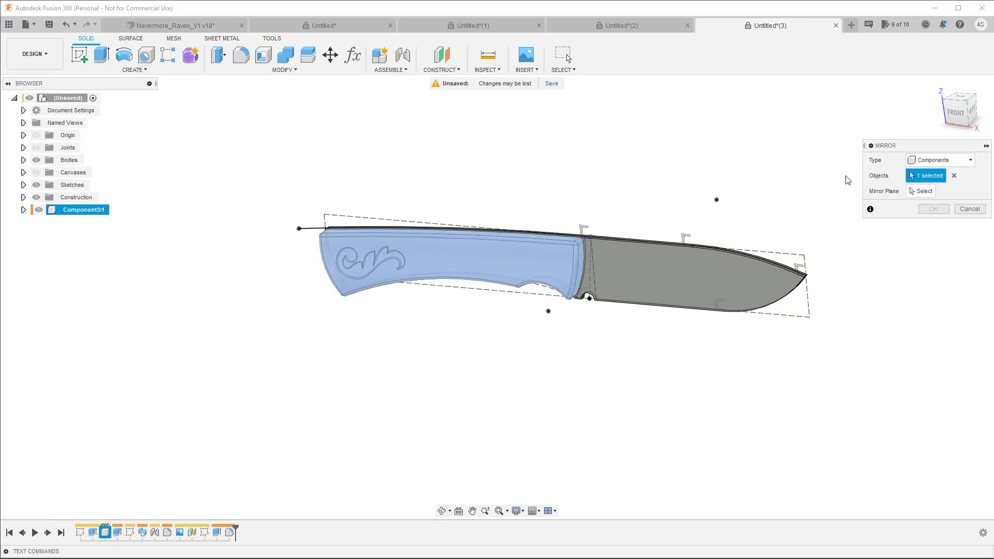
pyautogui.click(914, 195)
pyautogui.scroll(3, 650, 211)
pyautogui.click(594, 224)
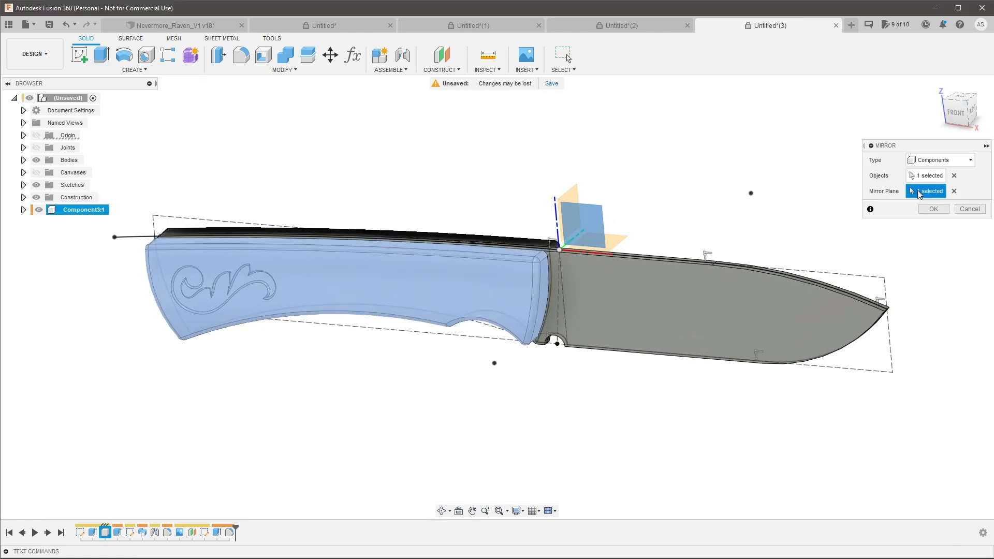
pyautogui.click(948, 163)
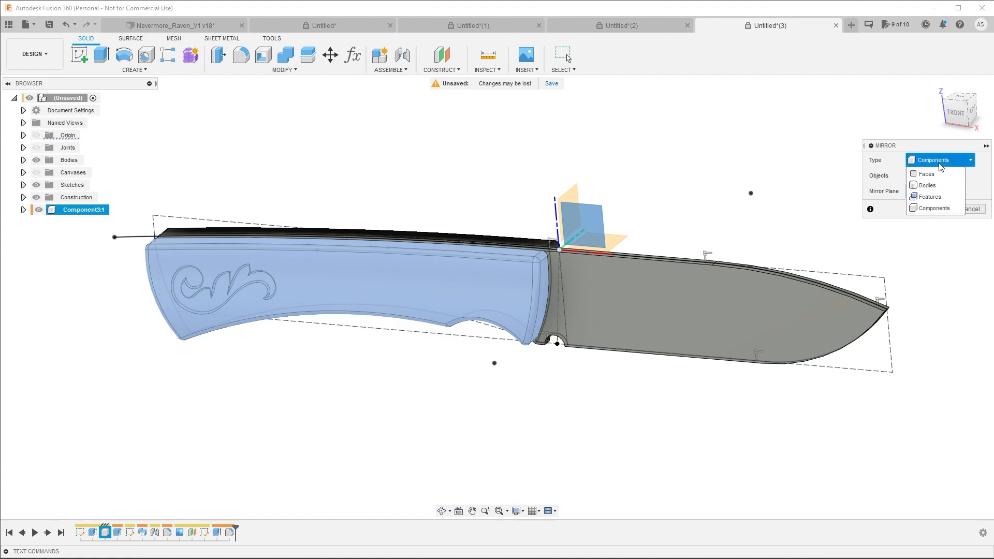
pyautogui.click(940, 165)
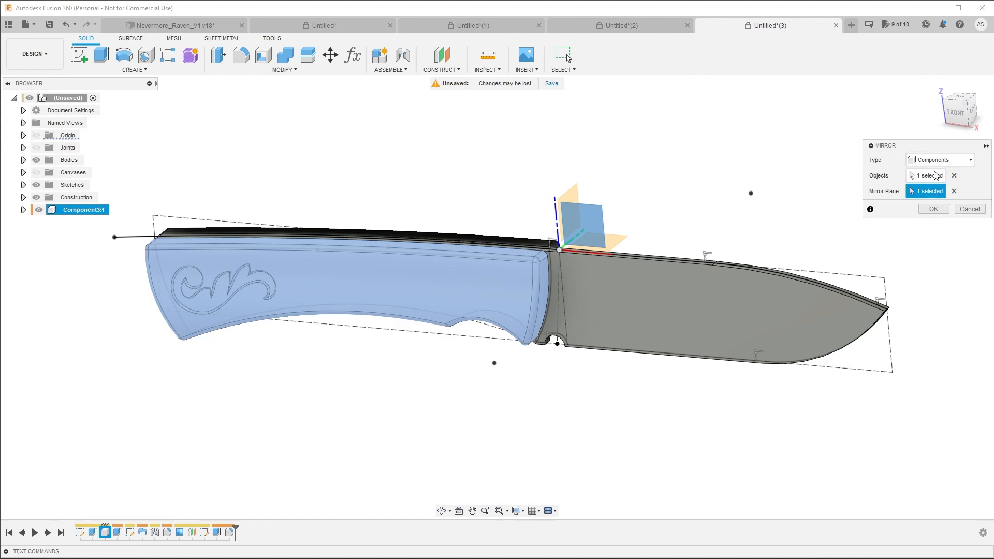
pyautogui.click(933, 209)
# Pull the mirrored handle half away from the knife, and use a Joint on the matching butt-end edges to seat it against the tang.
pyautogui.scroll(-3, 573, 255)
pyautogui.keyDown('shift'); pyautogui.moveTo(500, 174); pyautogui.dragTo(487, 417, button='middle'); pyautogui.keyUp('shift')
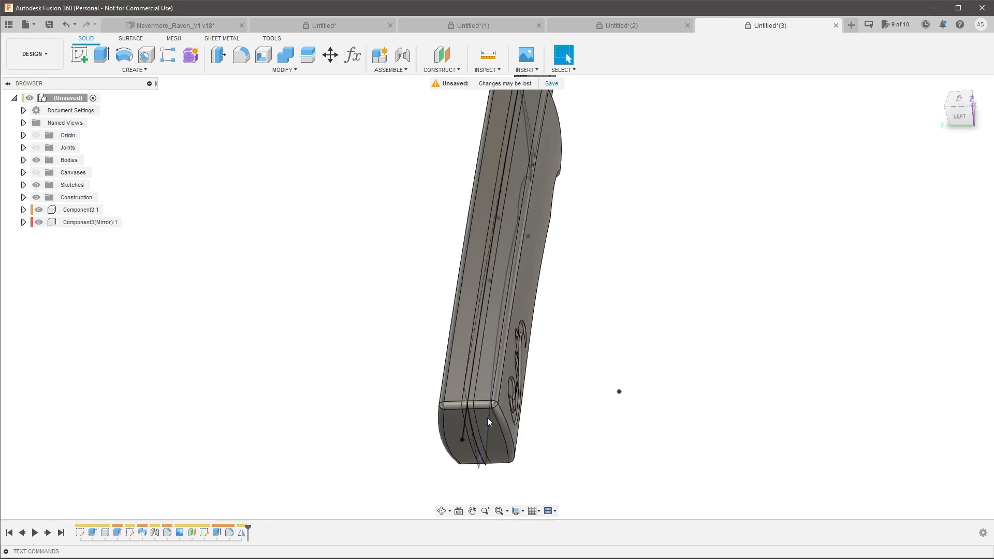
pyautogui.scroll(3, 487, 417)
pyautogui.moveTo(423, 374); pyautogui.dragTo(332, 369)
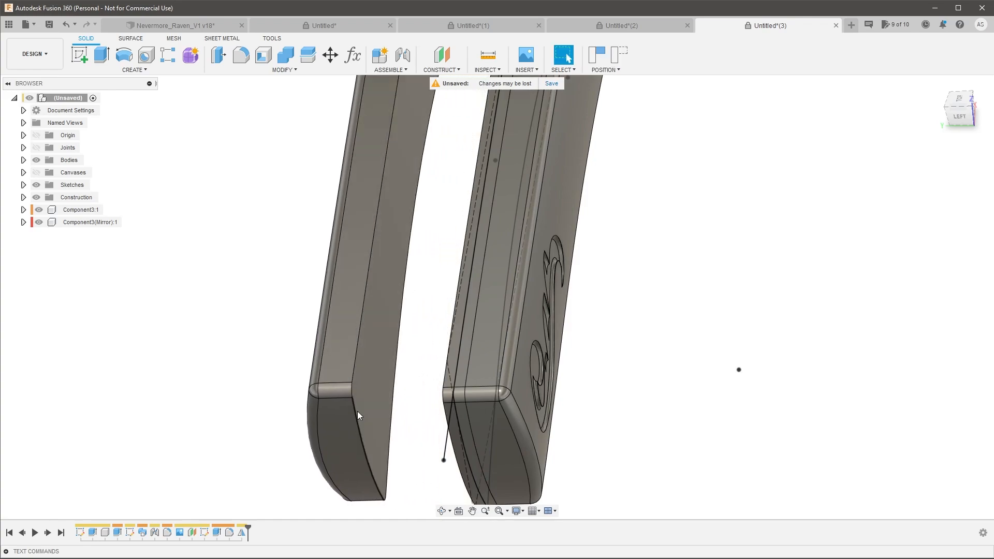
pyautogui.keyDown('shift'); pyautogui.moveTo(357, 411); pyautogui.dragTo(465, 408, button='middle'); pyautogui.keyUp('shift')
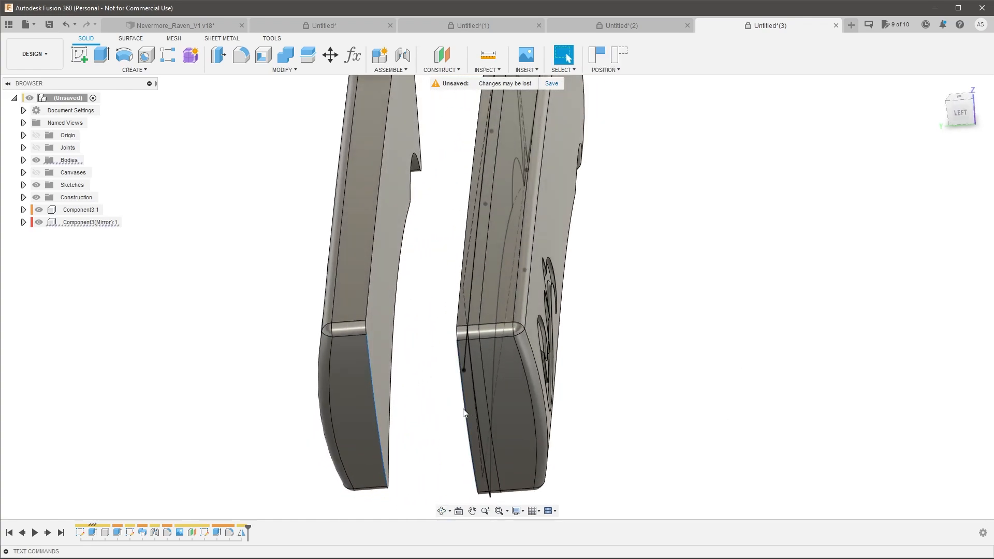
pyautogui.press('j')
pyautogui.press('Return')
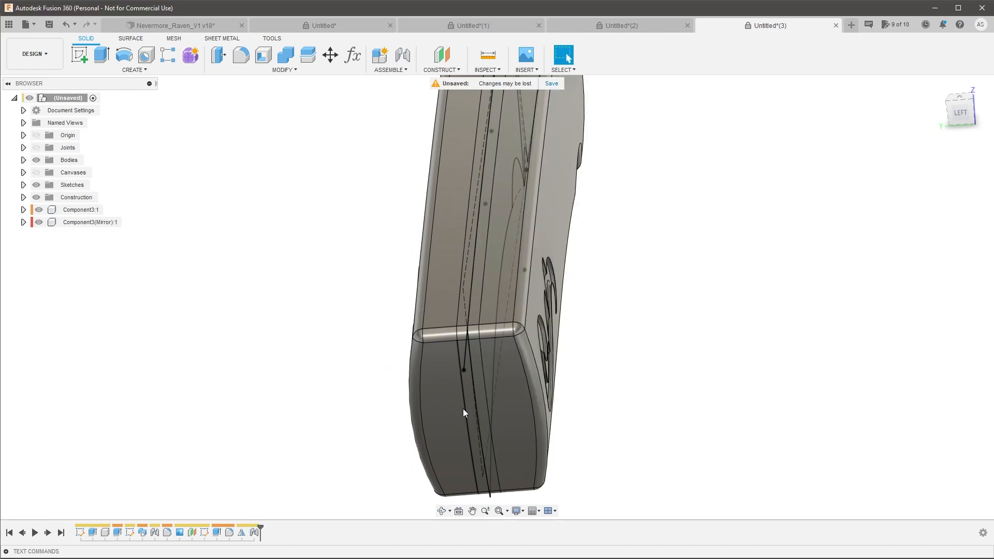
# Hide all sketches and view the complete knife from its engraved side.
pyautogui.scroll(-3, 497, 321)
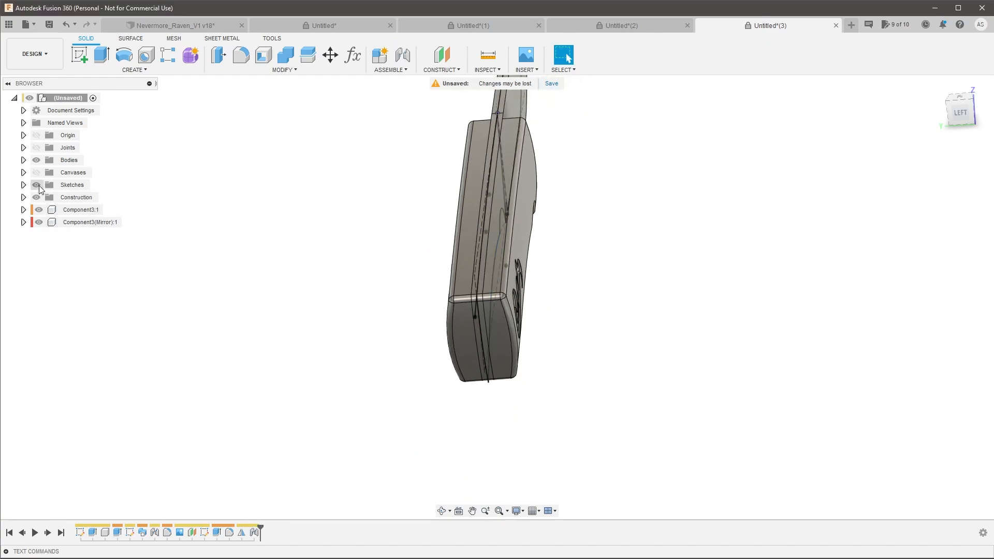
pyautogui.click(36, 185)
pyautogui.moveTo(497, 321)
pyautogui.keyDown('shift'); pyautogui.mouseDown(button='middle')
pyautogui.moveTo(518, 313)
pyautogui.moveTo(468, 253)
pyautogui.moveTo(464, 297)
pyautogui.moveTo(494, 265)
pyautogui.mouseUp(button='middle'); pyautogui.keyUp('shift')
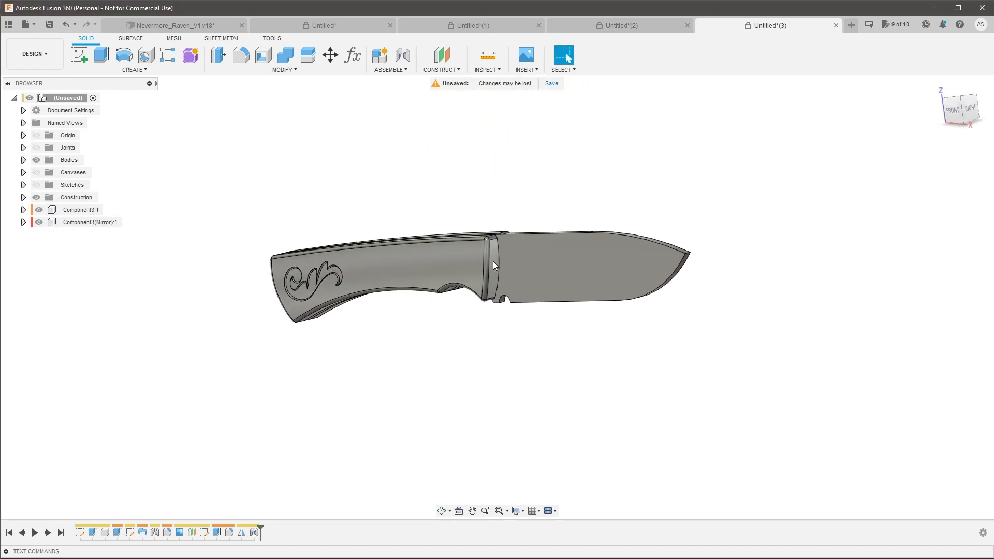
pyautogui.scroll(2, 496, 265)
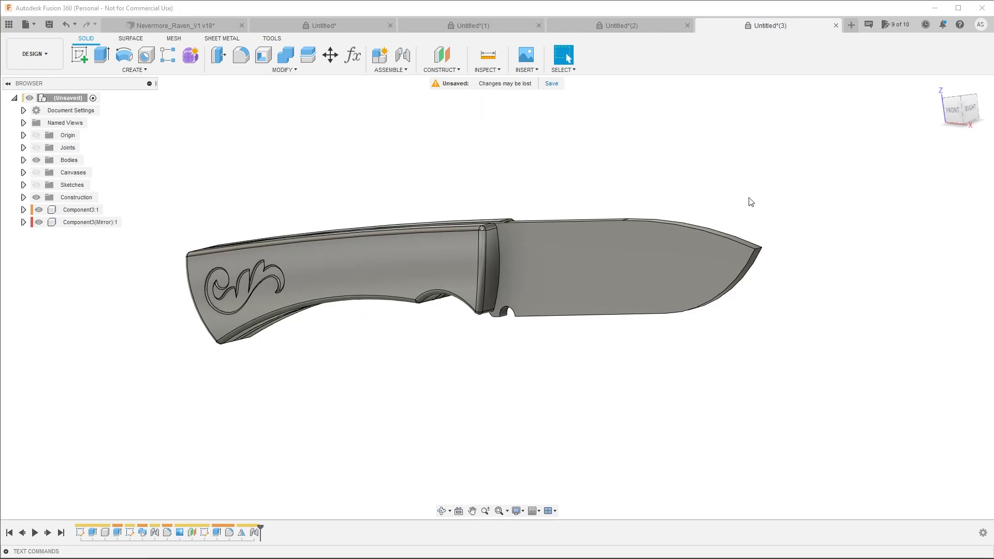
# Search the appearance library for wood and apply 3D Cherry - Glossy to the engraved handle half.
pyautogui.press('a')
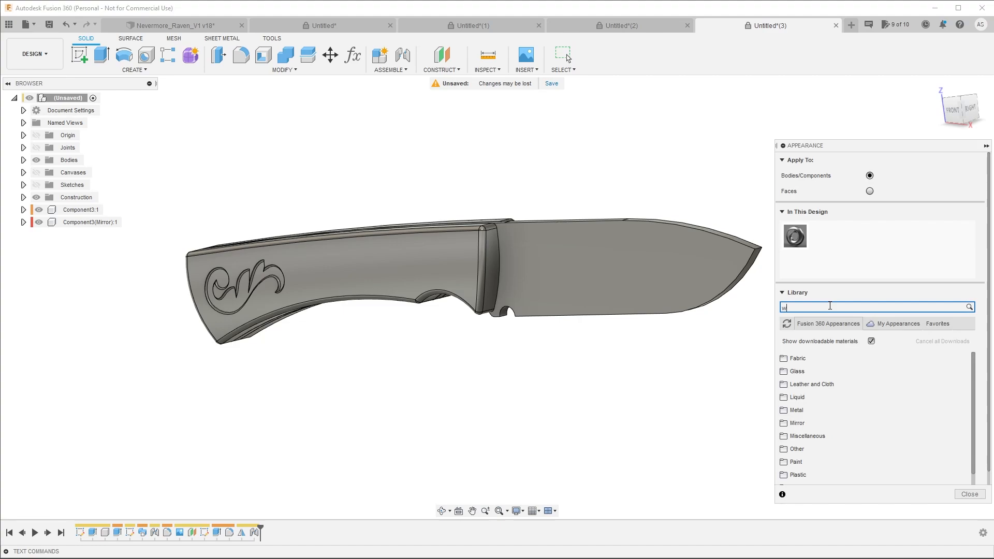
pyautogui.press('Return')
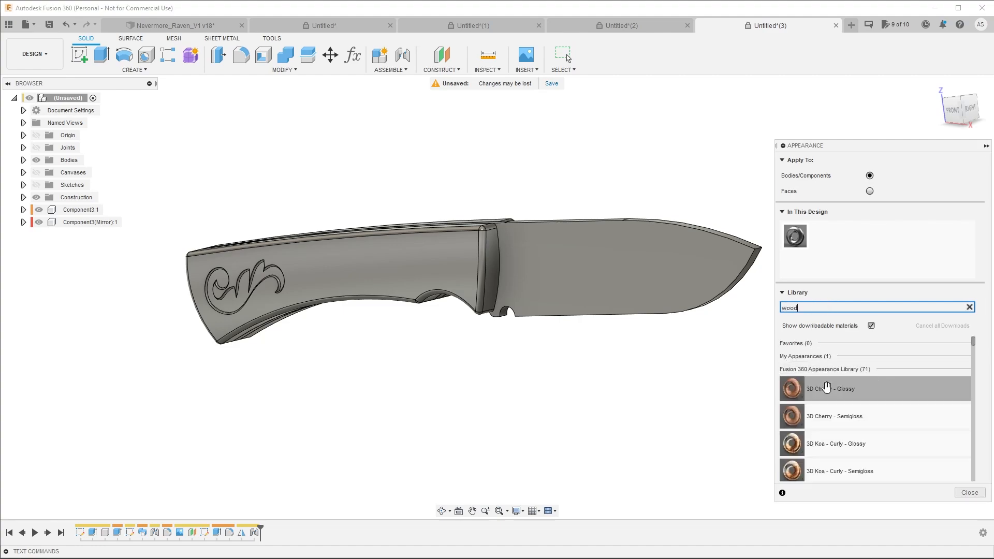
pyautogui.moveTo(827, 387); pyautogui.dragTo(475, 254)
pyautogui.keyDown('shift'); pyautogui.moveTo(506, 156); pyautogui.dragTo(510, 223, button='middle'); pyautogui.keyUp('shift')
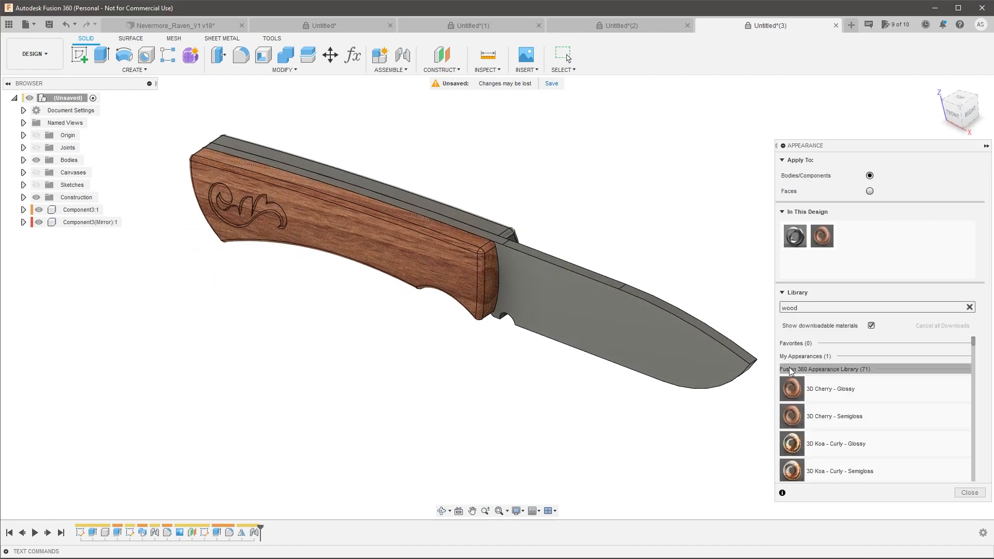
# Apply 3D Cherry - Glossy to the mirrored handle half, close the appearance settings and view the knife from several sides.
pyautogui.moveTo(792, 388); pyautogui.dragTo(515, 228)
pyautogui.scroll(-3, 613, 261)
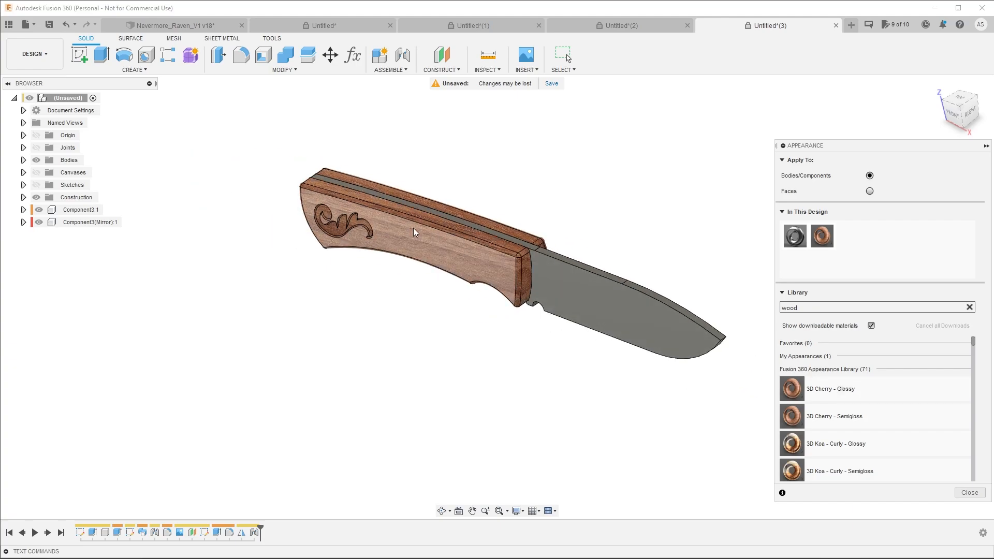
pyautogui.scroll(3, 414, 232)
pyautogui.keyDown('shift'); pyautogui.moveTo(435, 310); pyautogui.dragTo(507, 291, button='middle'); pyautogui.keyUp('shift')
pyautogui.scroll(-3, 595, 321)
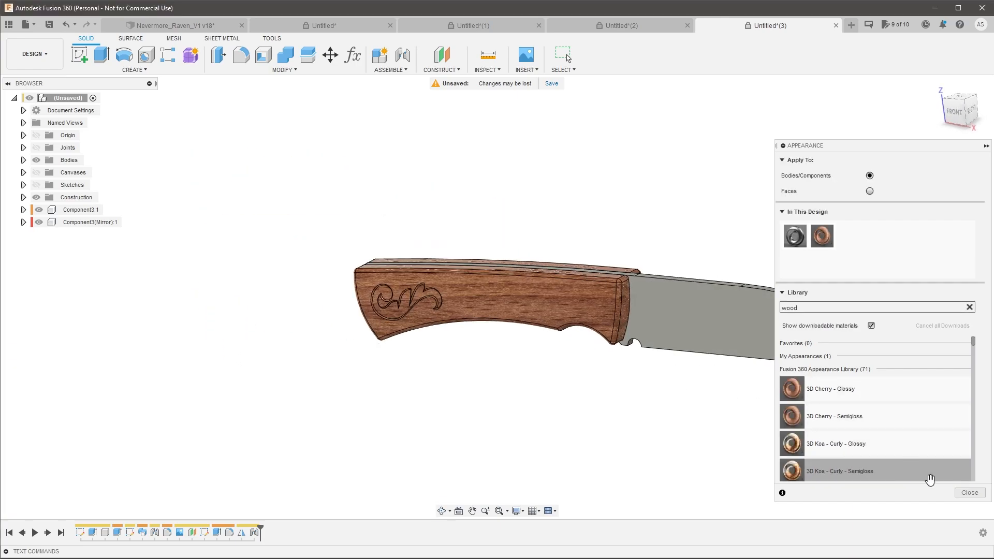
pyautogui.click(976, 494)
pyautogui.scroll(-3, 580, 362)
pyautogui.scroll(4, 672, 377)
pyautogui.moveTo(605, 376)
pyautogui.keyDown('shift'); pyautogui.mouseDown(button='middle')
pyautogui.moveTo(608, 363)
pyautogui.moveTo(599, 383)
pyautogui.moveTo(614, 381)
pyautogui.moveTo(614, 348)
pyautogui.moveTo(604, 361)
pyautogui.mouseUp(button='middle'); pyautogui.keyUp('shift')
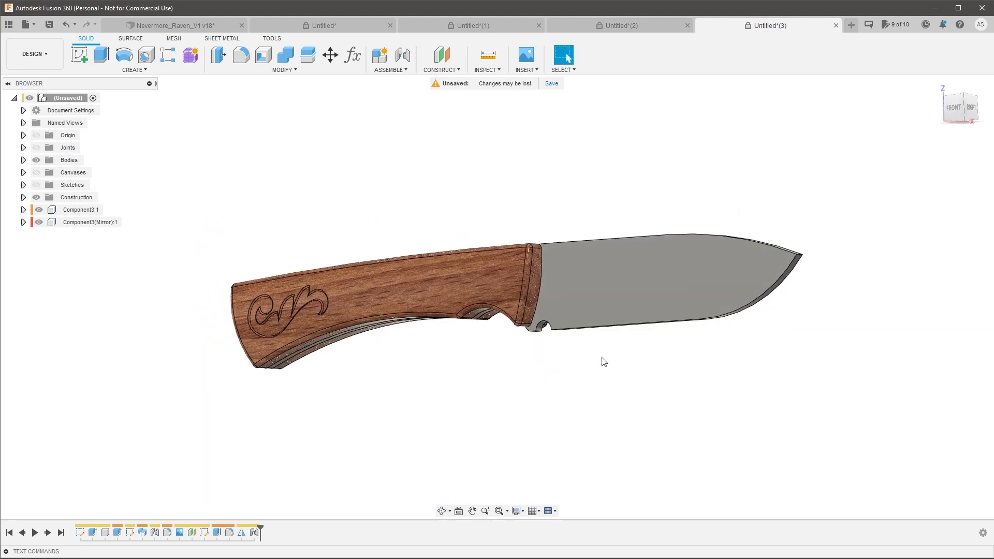
pyautogui.keyDown('shift'); pyautogui.moveTo(685, 362); pyautogui.dragTo(699, 387, button='middle'); pyautogui.keyUp('shift')
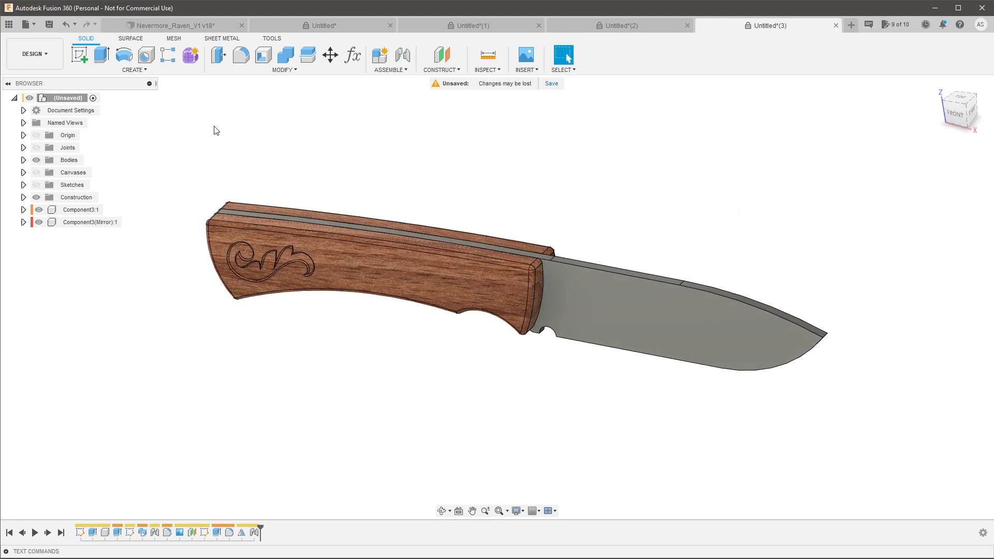
# Show the sketches and create a Plane at Angle at 0 degrees through the vertical sketch line between handle and blade.
pyautogui.click(444, 72)
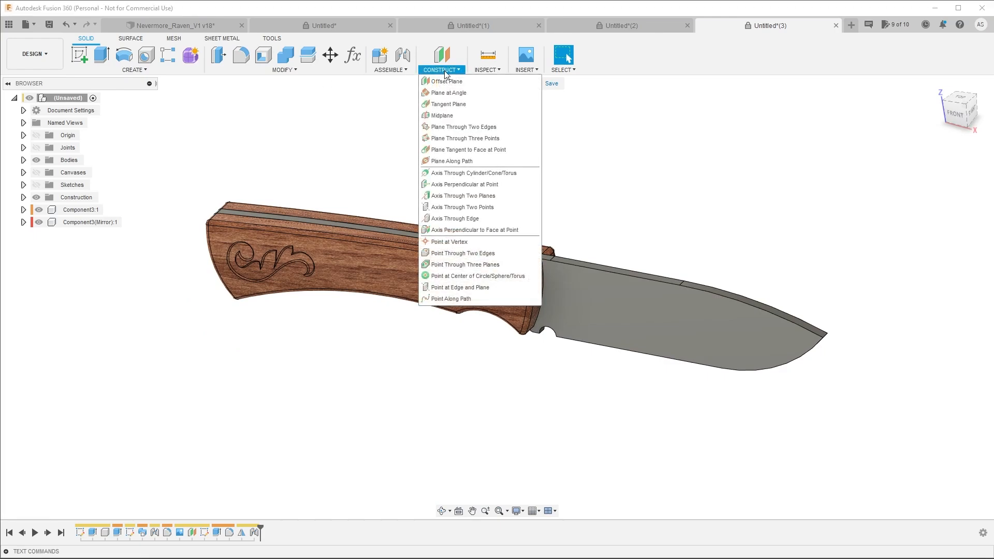
pyautogui.click(299, 156)
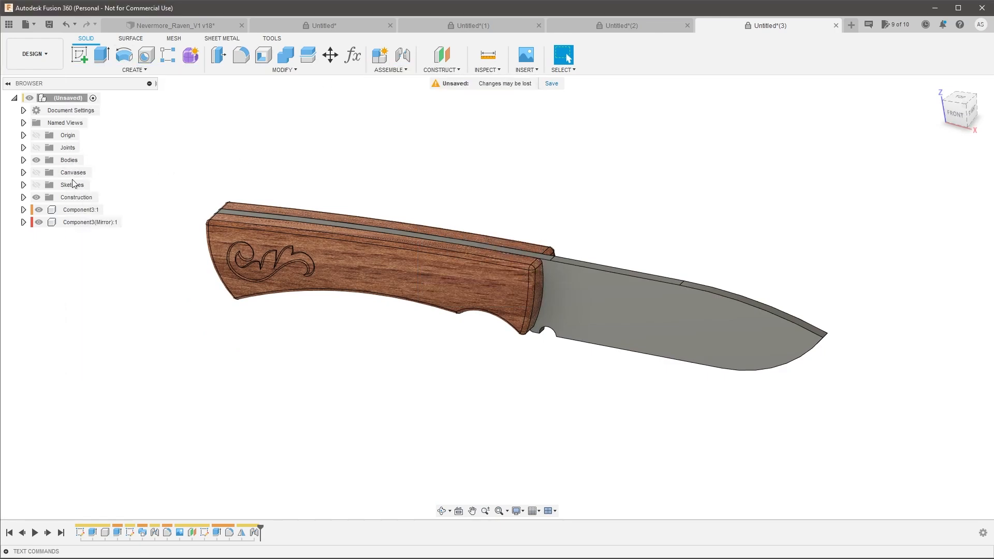
pyautogui.click(36, 185)
pyautogui.scroll(3, 662, 280)
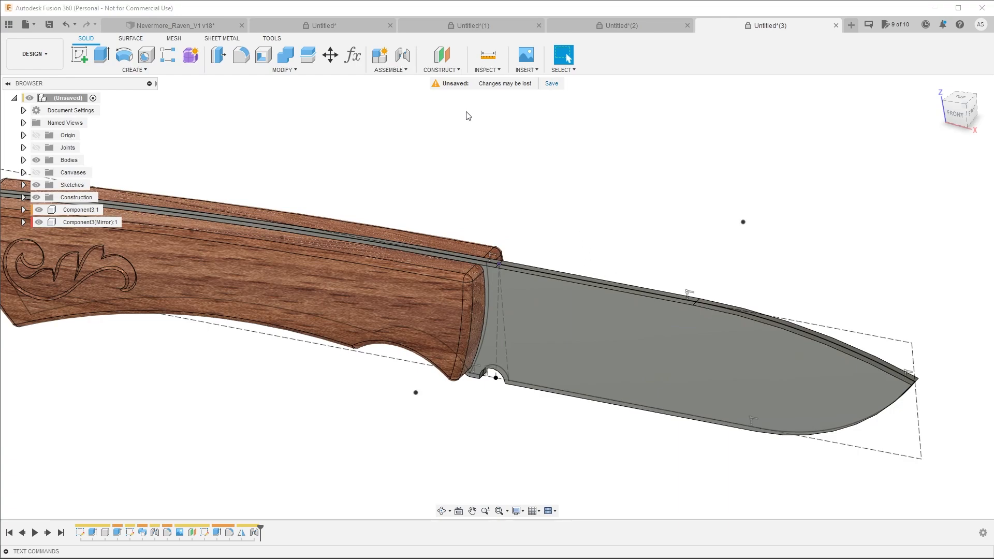
pyautogui.click(442, 69)
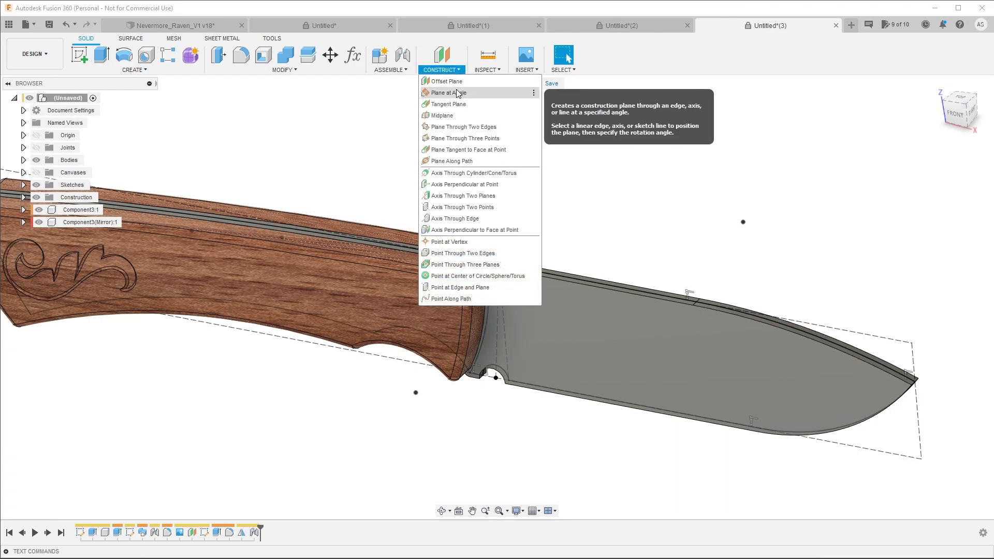
pyautogui.click(449, 93)
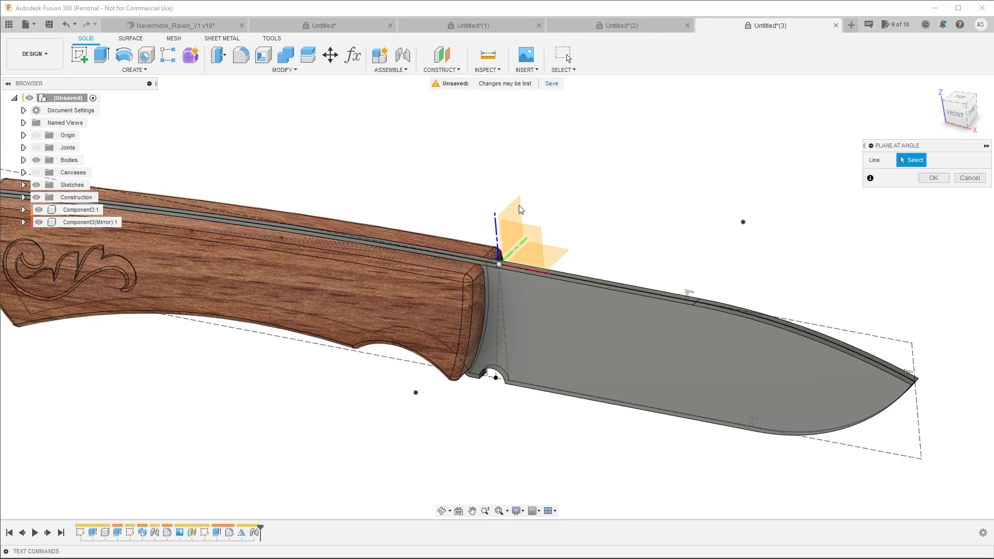
pyautogui.click(498, 323)
pyautogui.keyDown('shift'); pyautogui.moveTo(498, 331); pyautogui.dragTo(530, 415, button='middle'); pyautogui.keyUp('shift')
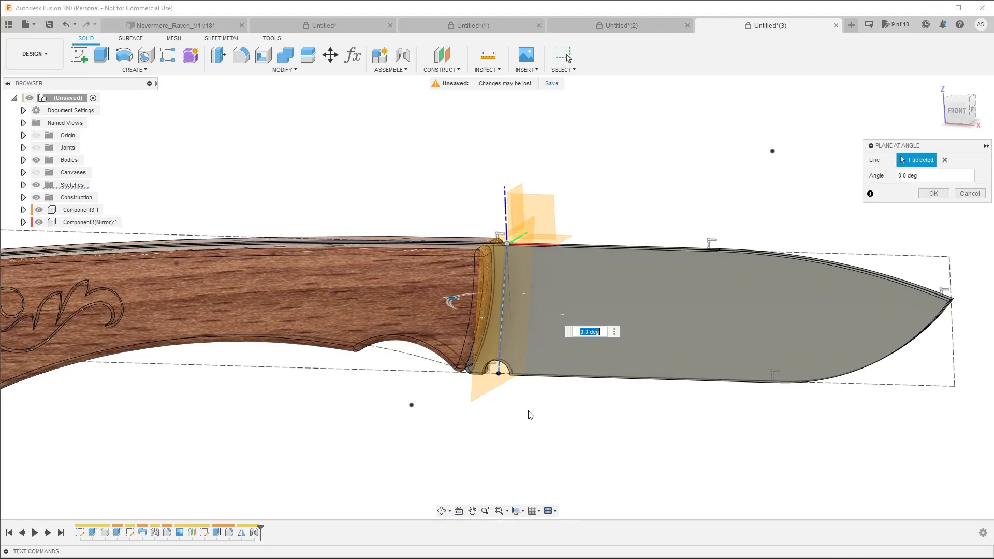
pyautogui.scroll(3, 493, 348)
pyautogui.scroll(-3, 499, 355)
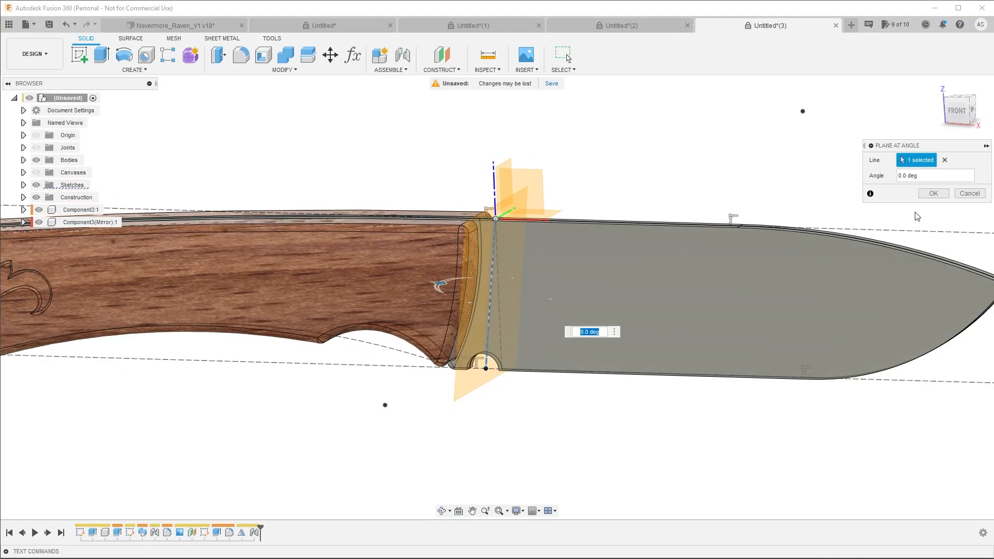
pyautogui.press('Return')
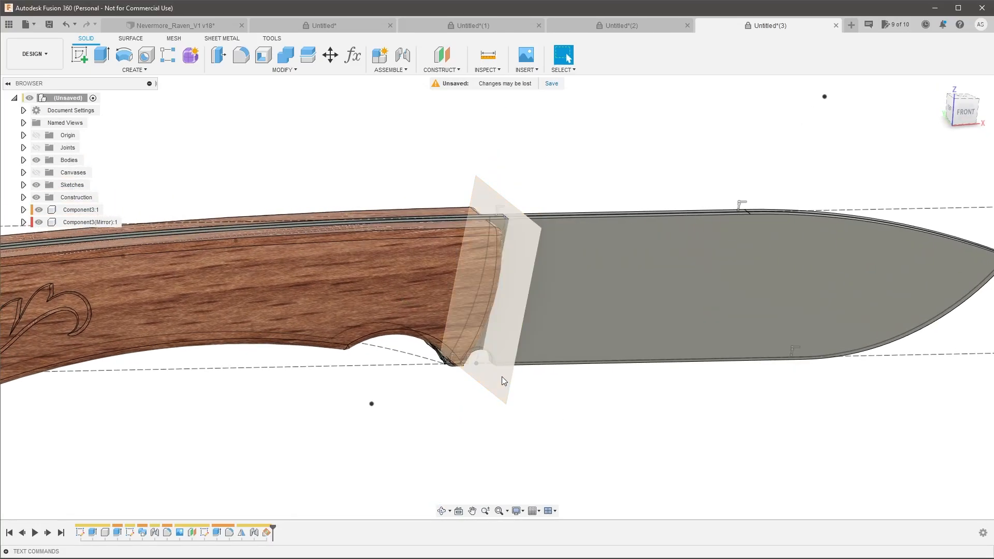
# Start a sketch on the new angled plane and hide both handle components.
pyautogui.click(501, 377)
pyautogui.click(79, 55)
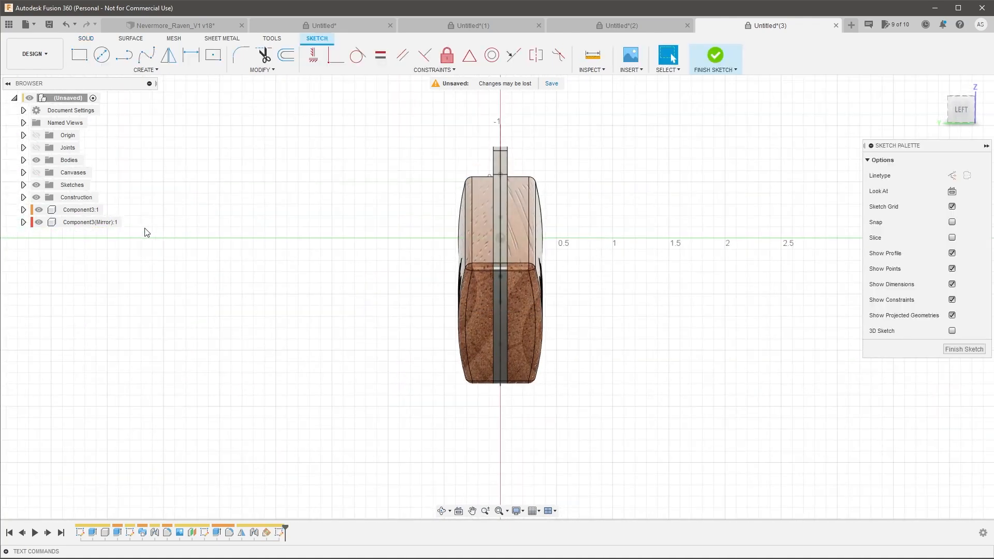
pyautogui.click(38, 210)
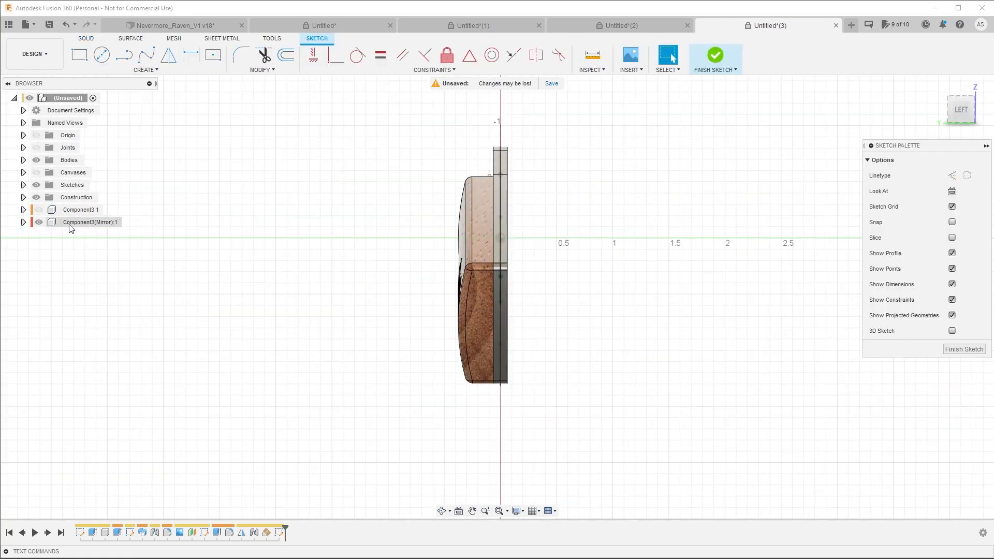
pyautogui.click(39, 222)
# Project the short edge across the blade's spine at the sketch plane into the sketch.
pyautogui.keyDown('shift'); pyautogui.moveTo(421, 240); pyautogui.dragTo(594, 363, button='middle'); pyautogui.keyUp('shift')
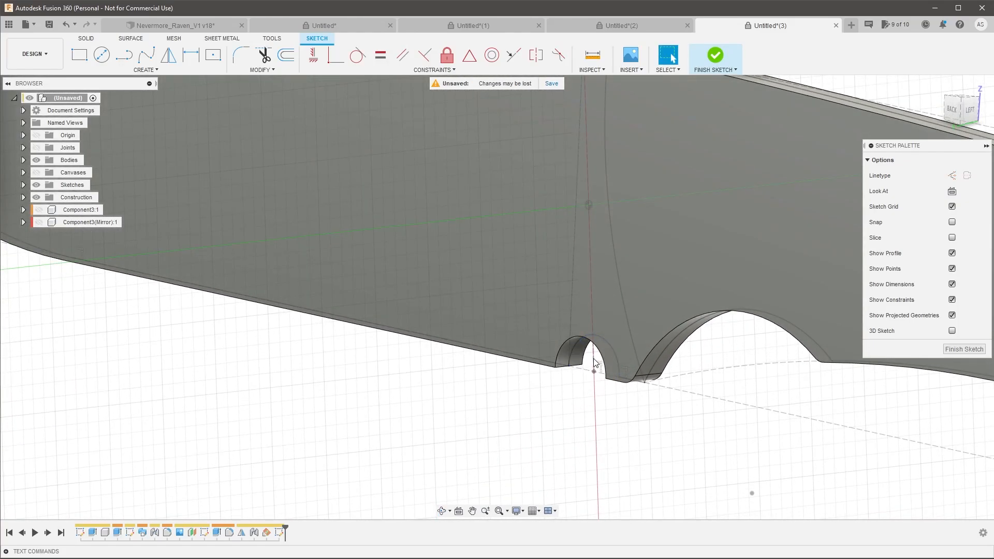
pyautogui.scroll(-4, 520, 324)
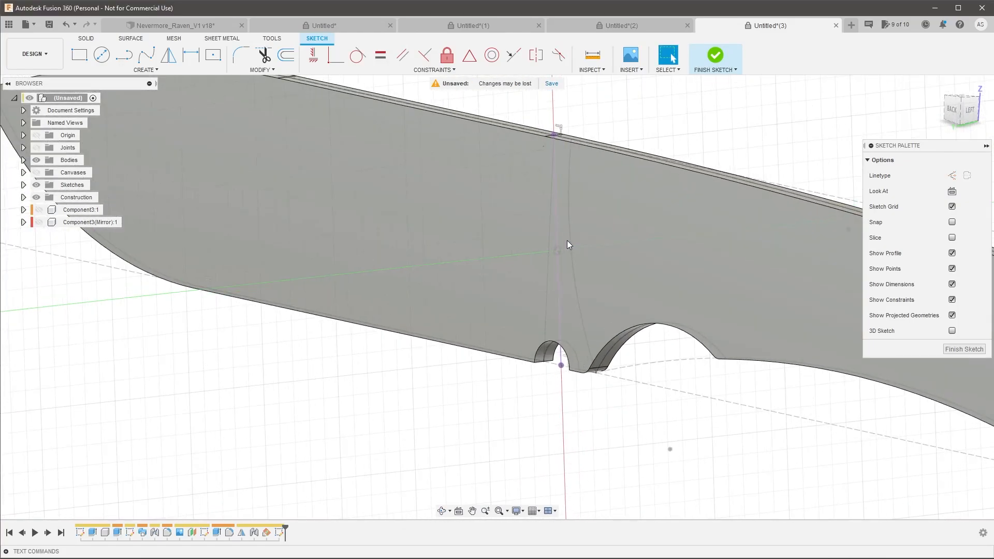
pyautogui.scroll(3, 567, 240)
pyautogui.scroll(3, 574, 404)
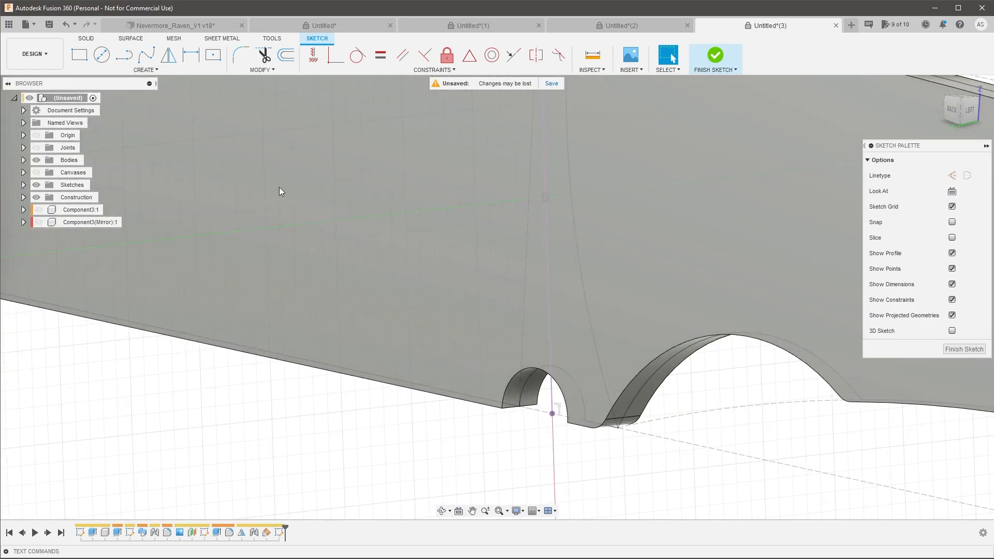
pyautogui.scroll(-3, 455, 279)
pyautogui.scroll(3, 512, 184)
pyautogui.scroll(-4, 554, 258)
pyautogui.scroll(4, 541, 176)
pyautogui.keyDown('shift'); pyautogui.moveTo(538, 179); pyautogui.dragTo(523, 208, button='middle'); pyautogui.keyUp('shift')
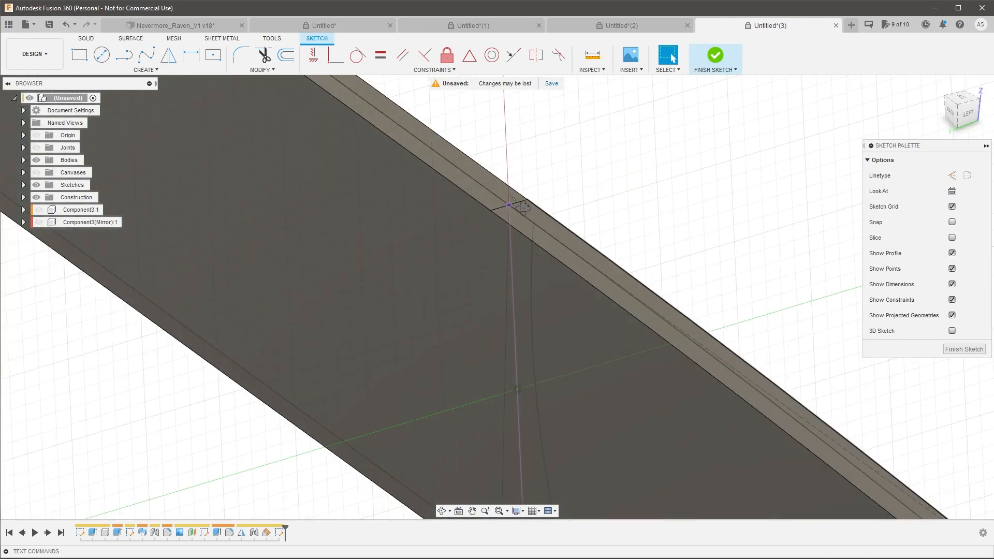
pyautogui.scroll(2, 517, 210)
pyautogui.click(496, 212)
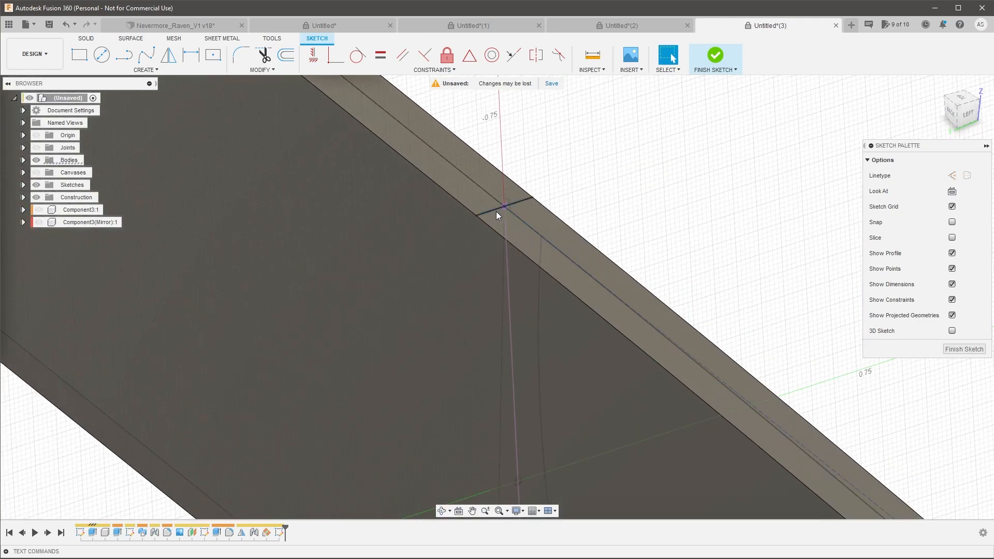
pyautogui.press('p')
pyautogui.scroll(-4, 496, 211)
# Draw a closed blade cross-section with lines from the projected spine edge down both sides to a point at the lower edge.
pyautogui.press('l')
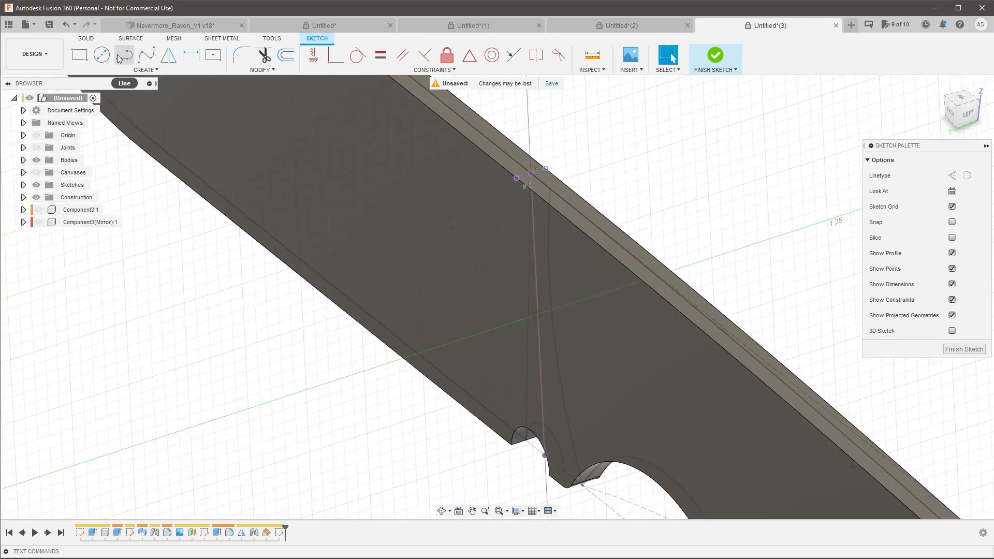
pyautogui.scroll(3, 517, 390)
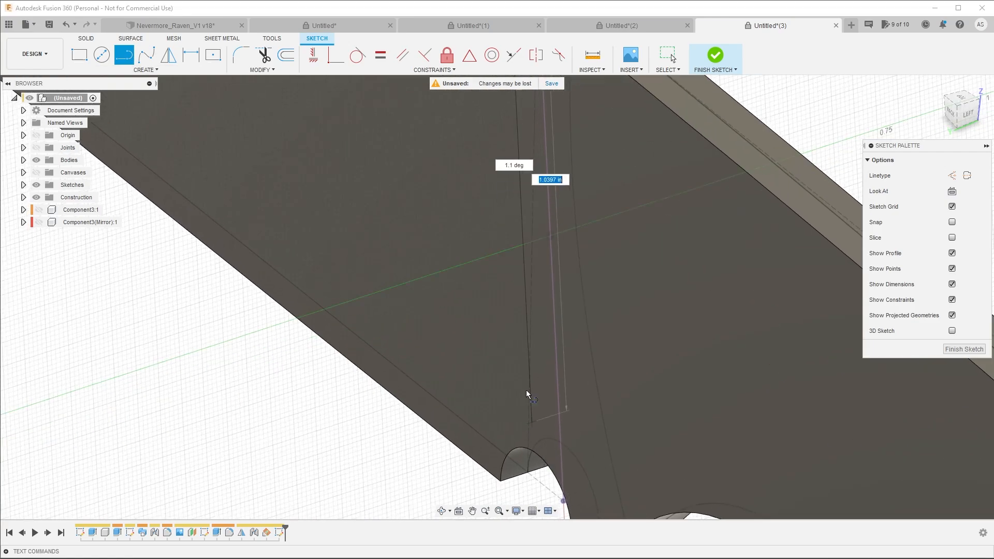
pyautogui.scroll(-3, 529, 398)
pyautogui.scroll(5, 553, 455)
pyautogui.moveTo(538, 397)
pyautogui.keyDown('shift'); pyautogui.mouseDown(button='middle')
pyautogui.moveTo(544, 389)
pyautogui.moveTo(533, 432)
pyautogui.moveTo(525, 424)
pyautogui.mouseUp(button='middle'); pyautogui.keyUp('shift')
pyautogui.click(524, 423)
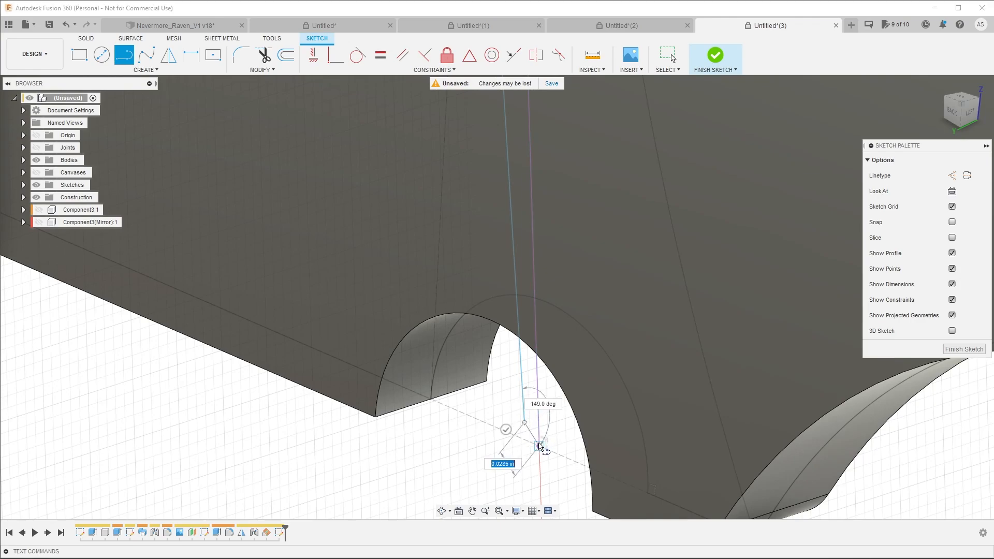
pyautogui.click(538, 446)
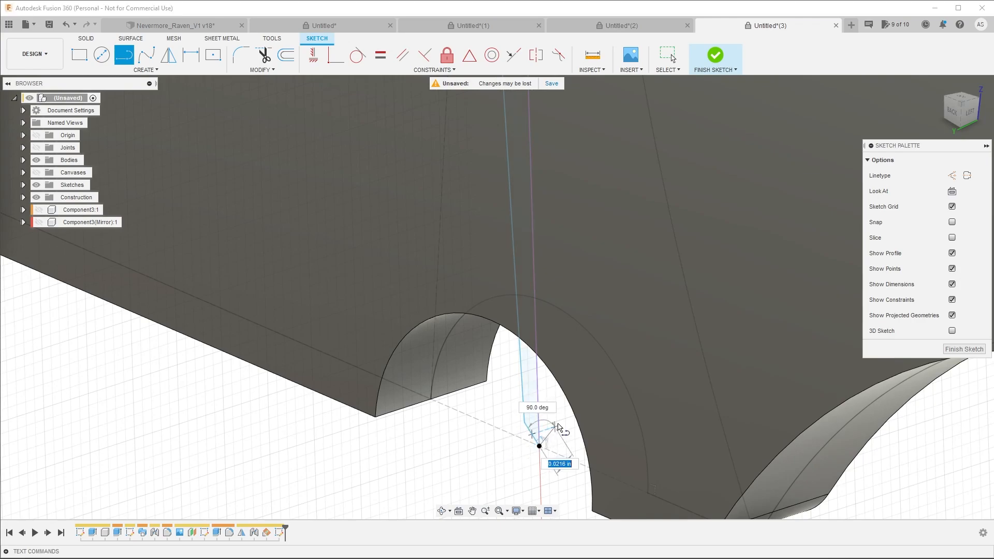
pyautogui.click(556, 415)
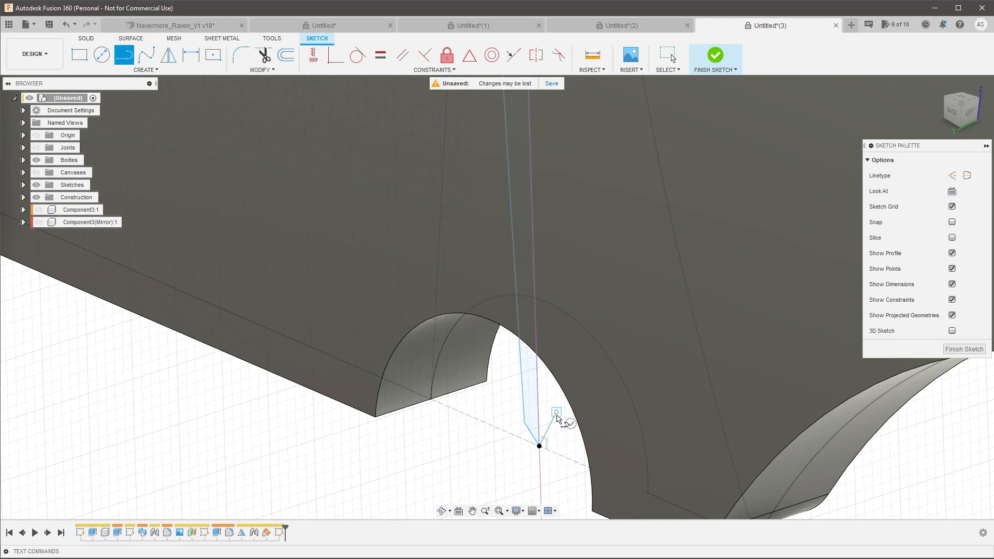
pyautogui.scroll(-9, 557, 414)
pyautogui.scroll(4, 576, 133)
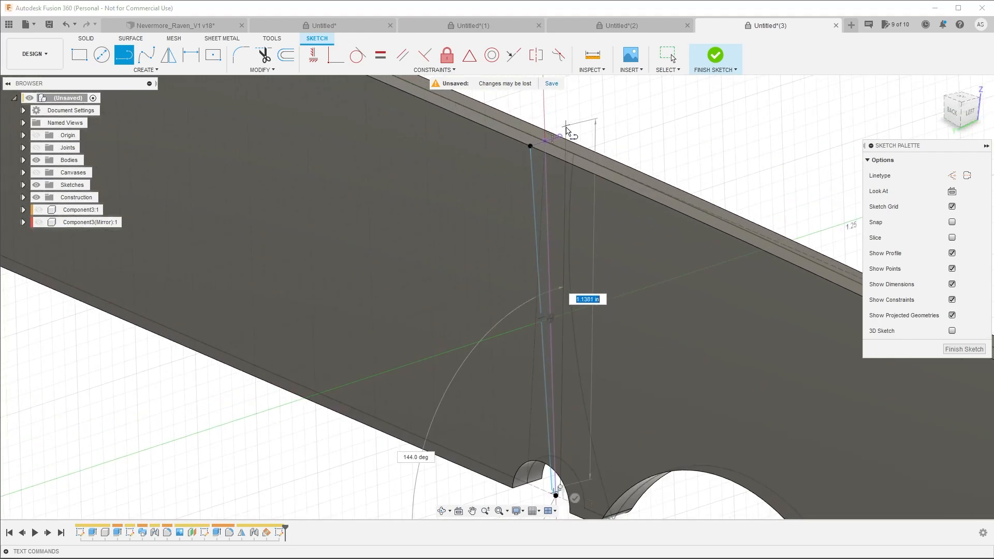
pyautogui.click(561, 137)
pyautogui.scroll(-4, 562, 265)
pyautogui.scroll(5, 540, 377)
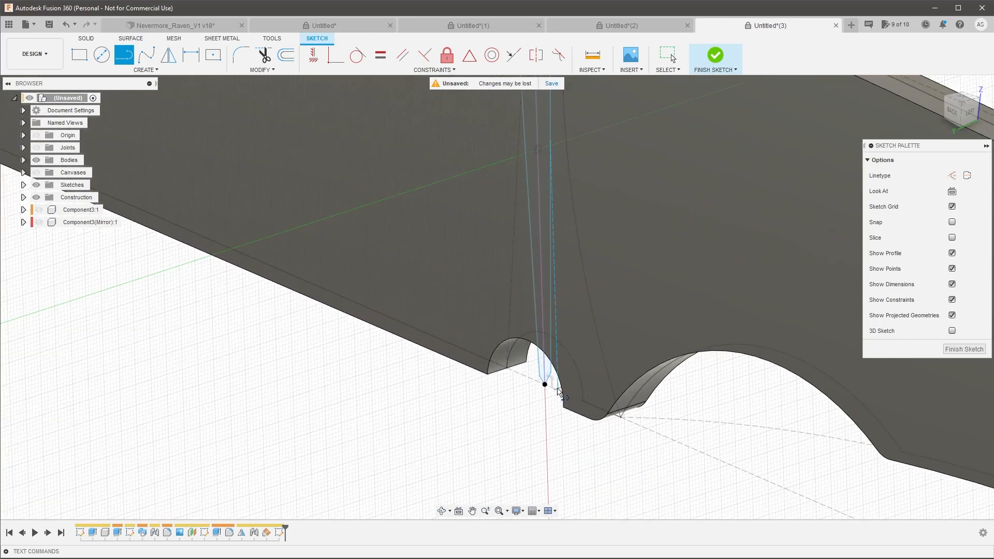
pyautogui.press('Escape')
# Move one lower corner of the profile outward and dimension its bevel line at 25 degrees to the vertical centre line.
pyautogui.scroll(2, 538, 373)
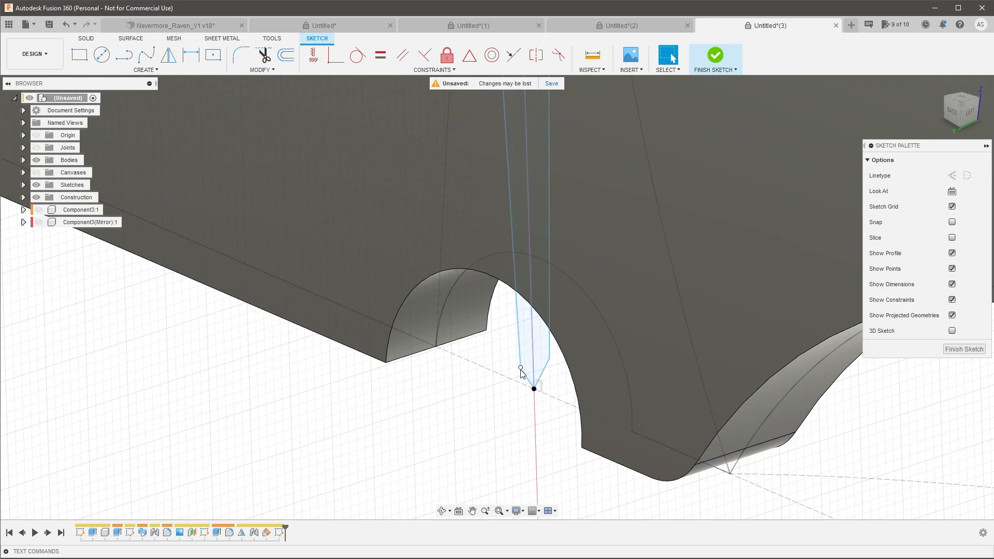
pyautogui.moveTo(521, 368)
pyautogui.mouseDown()
pyautogui.moveTo(509, 376)
pyautogui.moveTo(510, 363)
pyautogui.moveTo(560, 359)
pyautogui.mouseUp()
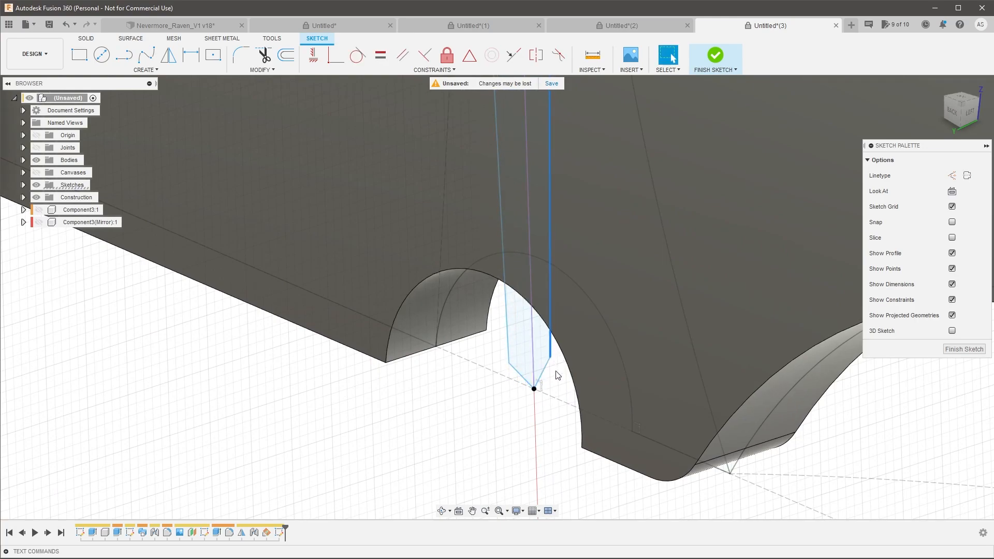
pyautogui.scroll(-3, 544, 374)
pyautogui.scroll(3, 544, 374)
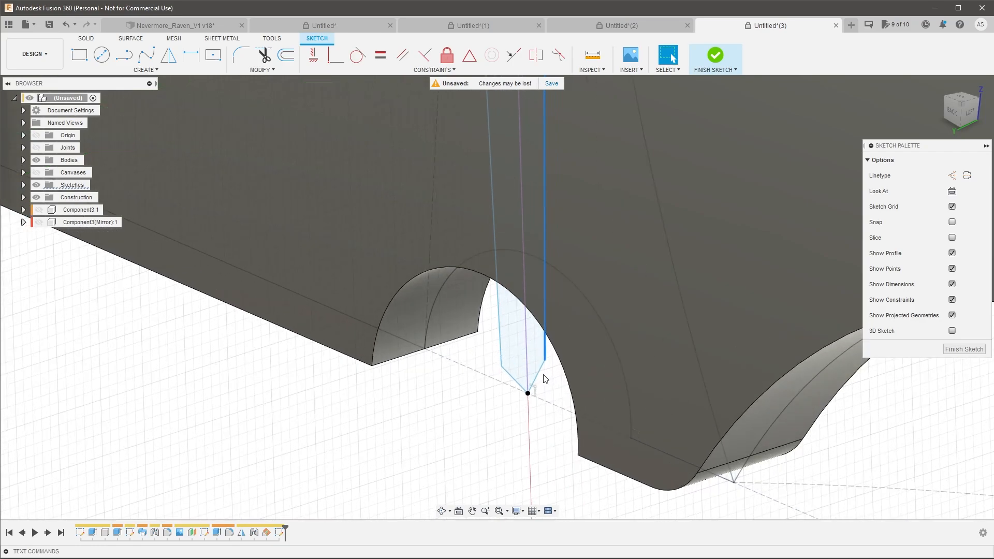
pyautogui.scroll(2, 536, 332)
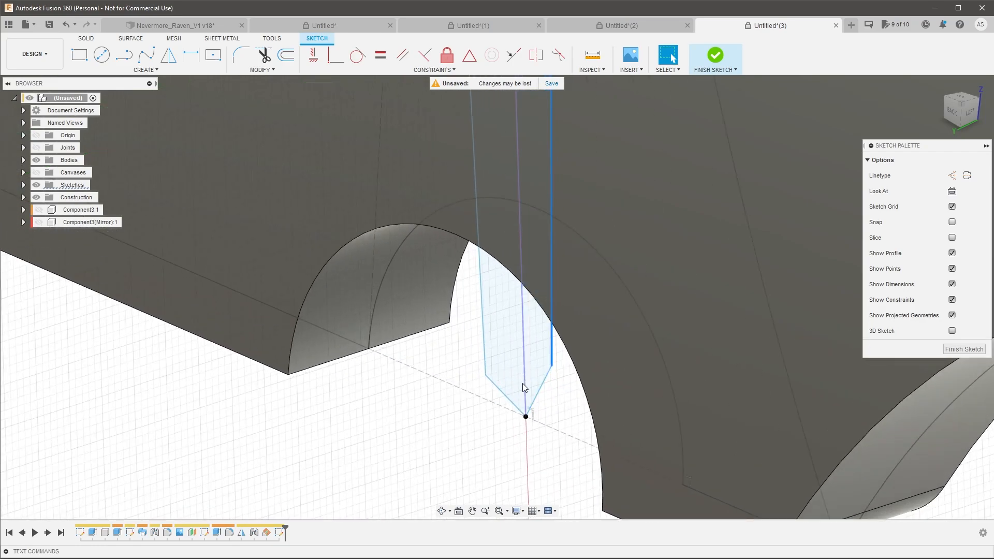
pyautogui.press('d')
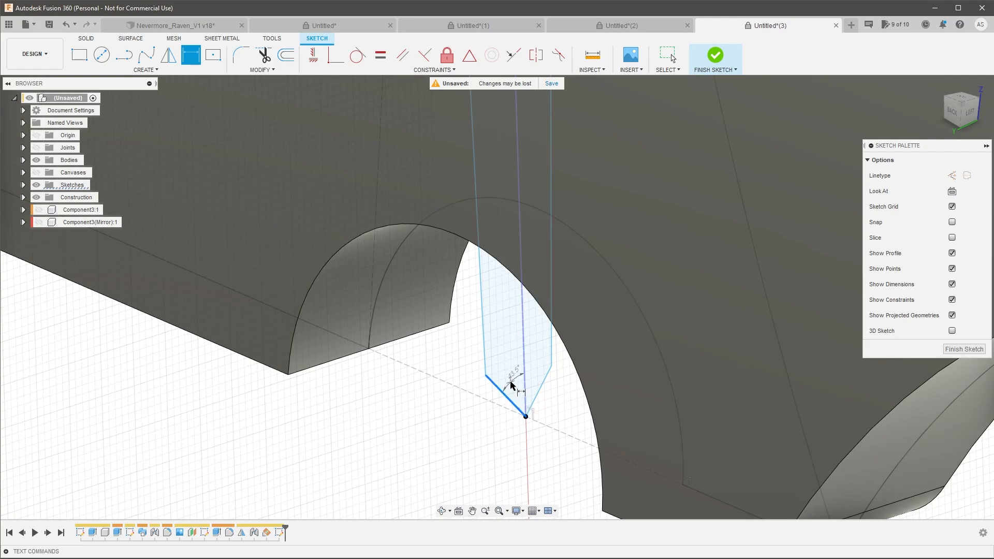
pyautogui.click(511, 385)
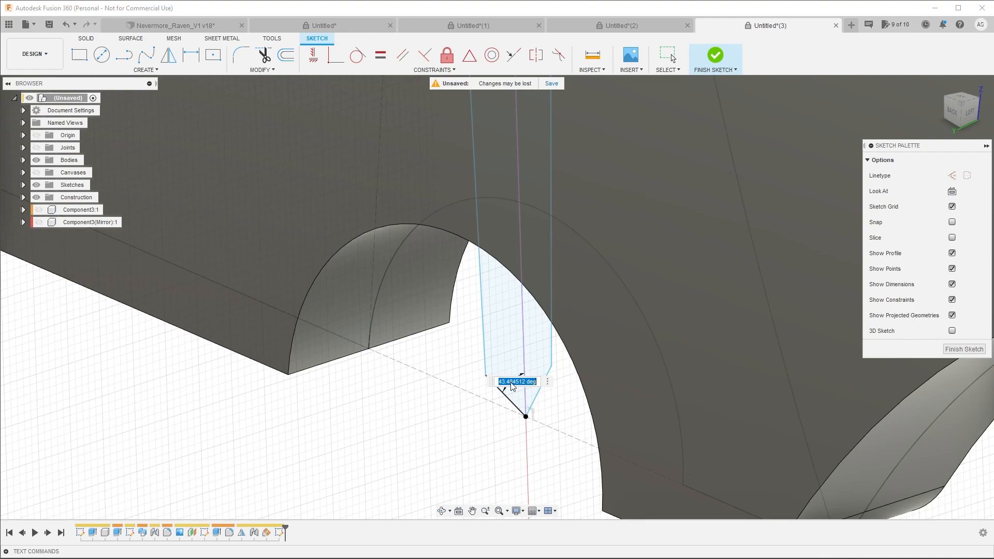
pyautogui.press('Return')
# Reposition the upper ends of both bevel lines near the cutting point so the two bevels are roughly the same length.
pyautogui.scroll(-5, 518, 393)
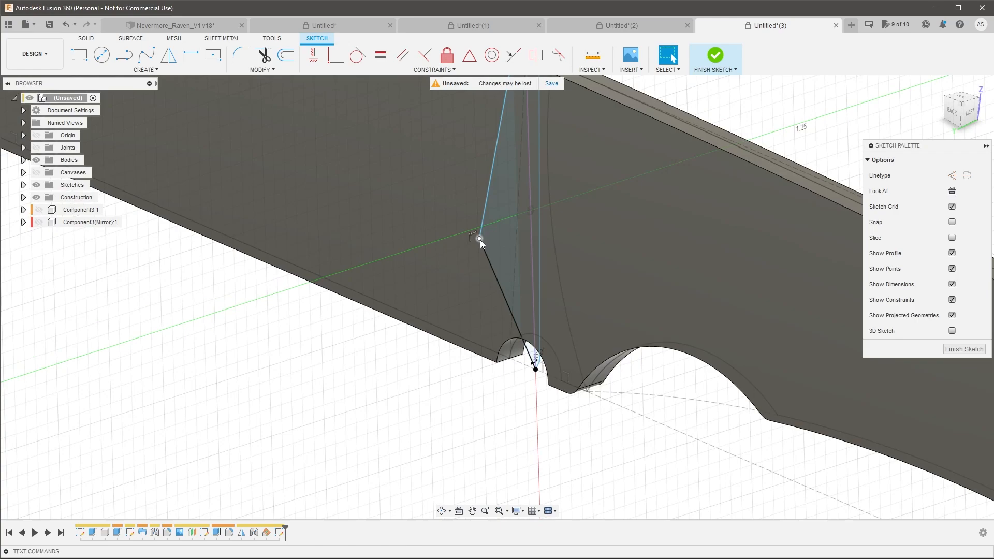
pyautogui.moveTo(480, 238); pyautogui.dragTo(540, 374)
pyautogui.scroll(5, 539, 374)
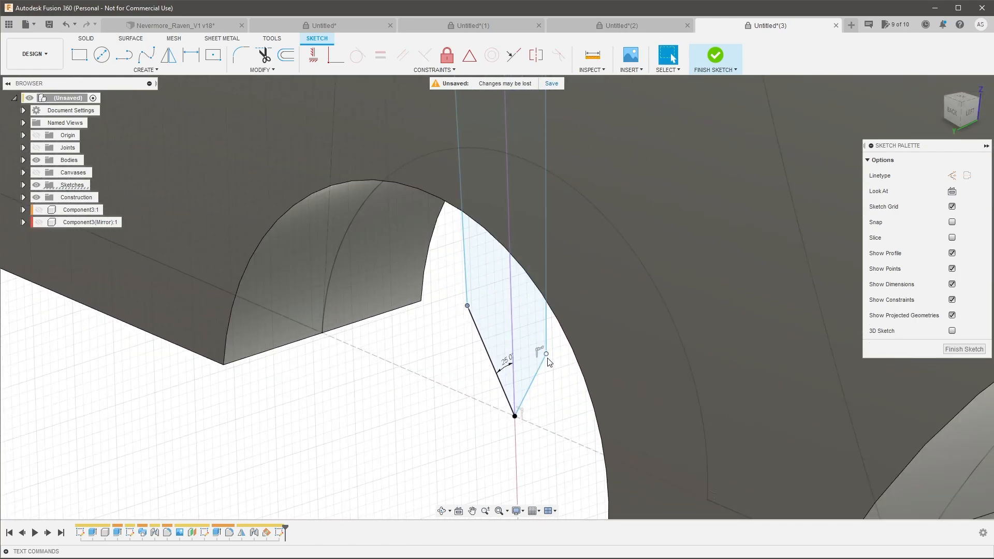
pyautogui.moveTo(549, 340); pyautogui.dragTo(554, 307)
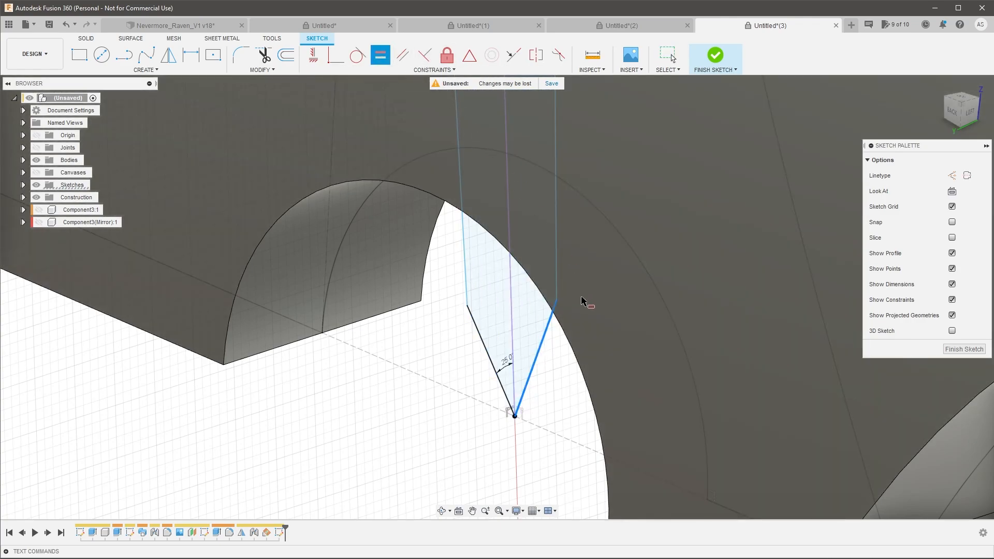
# Make the two bevel lines equal in length and constrain their upper endpoints to align horizontally.
pyautogui.click(484, 344)
pyautogui.press('Escape')
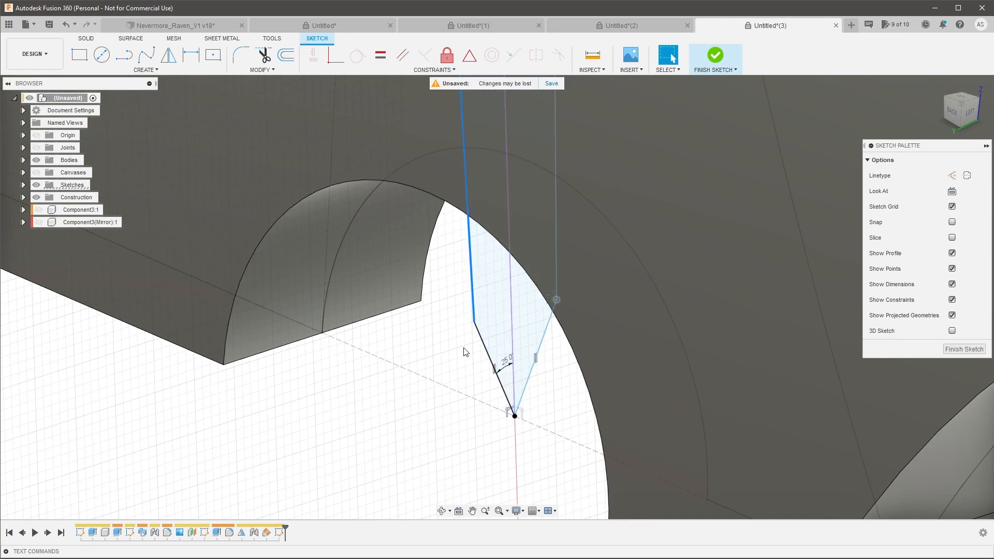
pyautogui.click(474, 322)
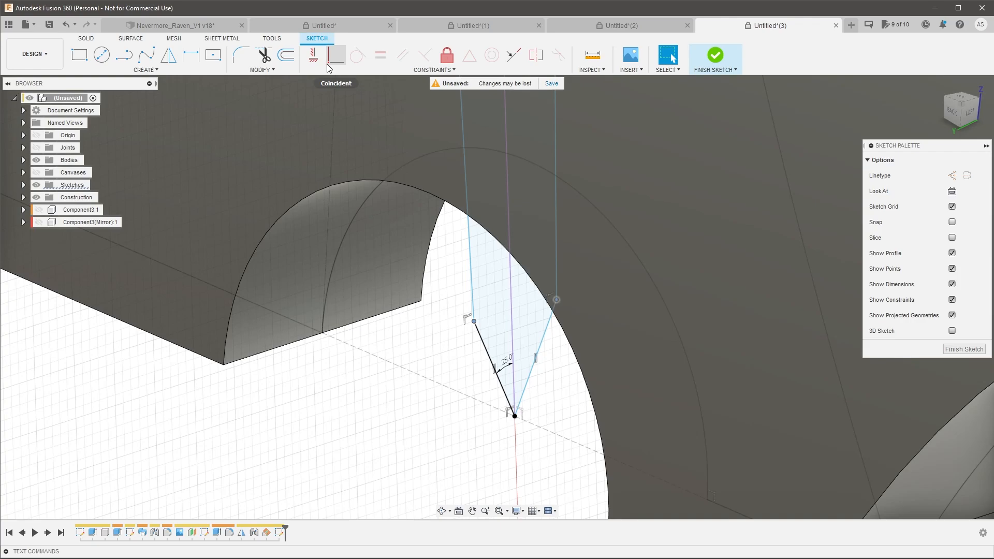
pyautogui.click(313, 57)
pyautogui.press('Escape')
pyautogui.scroll(3, 542, 309)
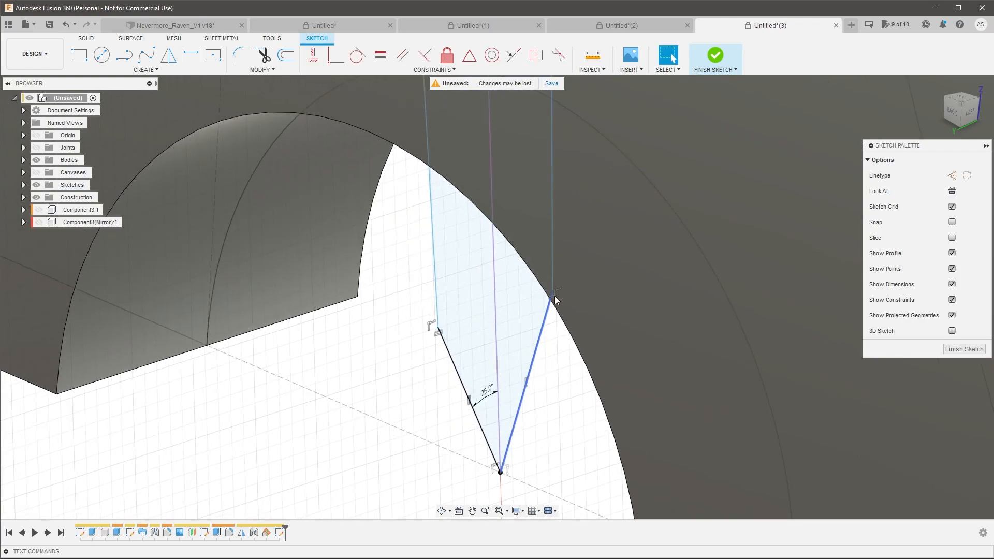
pyautogui.moveTo(552, 299)
pyautogui.mouseDown()
pyautogui.moveTo(587, 212)
pyautogui.moveTo(549, 305)
pyautogui.mouseUp()
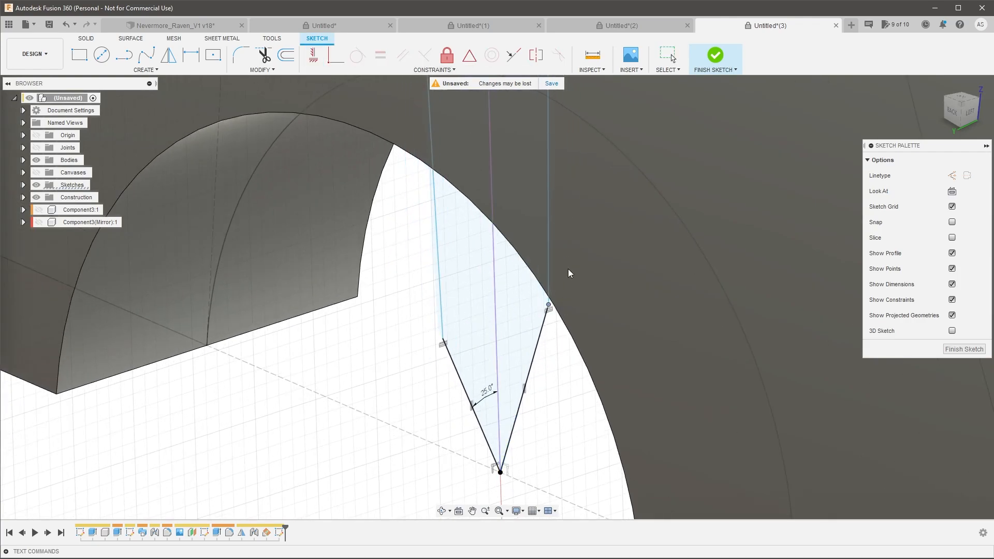
# Dimension the vertical height of the bevel from the cutting point to its upper end as .03125 in.
pyautogui.moveTo(558, 356); pyautogui.dragTo(566, 239)
pyautogui.scroll(-5, 598, 370)
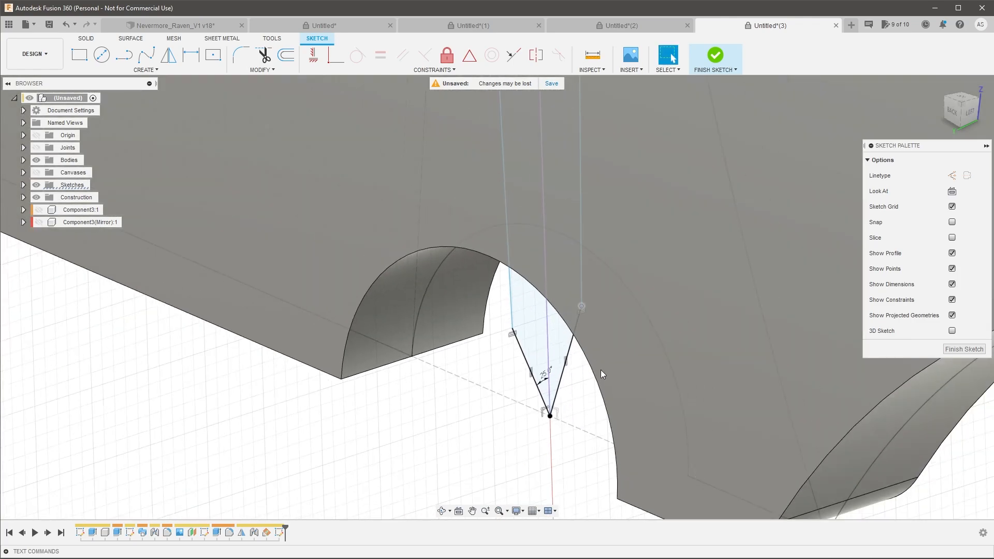
pyautogui.scroll(2, 545, 399)
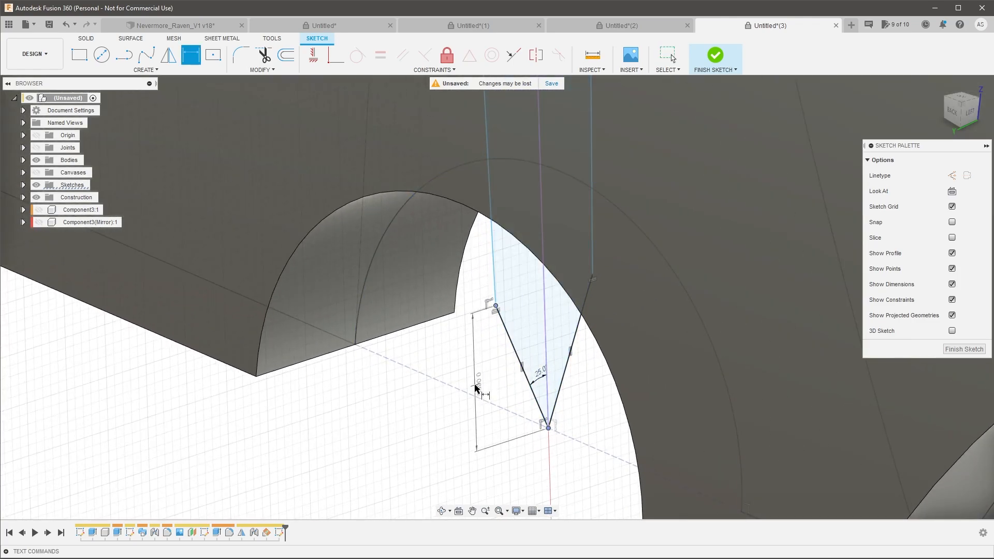
pyautogui.click(485, 382)
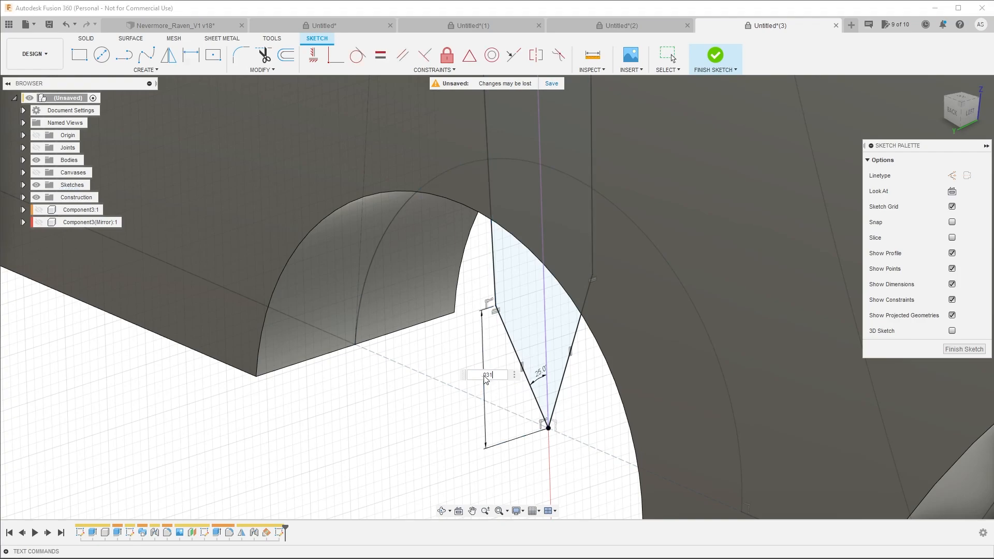
pyautogui.write('.03125')
pyautogui.press('Return')
pyautogui.scroll(-3, 486, 380)
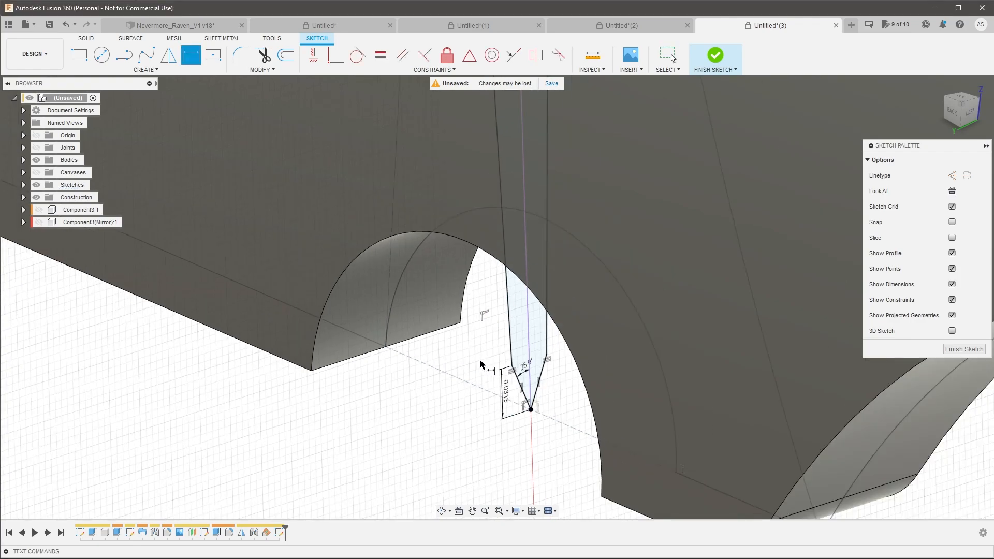
pyautogui.press('Escape')
# Examine the blade cross-section from the spine corners down to the cutting point.
pyautogui.scroll(-6, 509, 354)
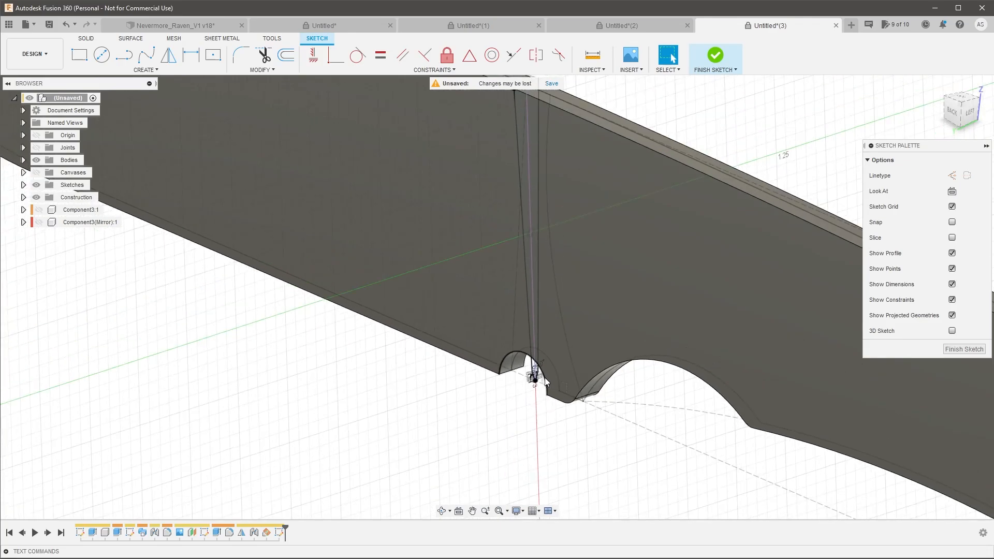
pyautogui.scroll(5, 543, 241)
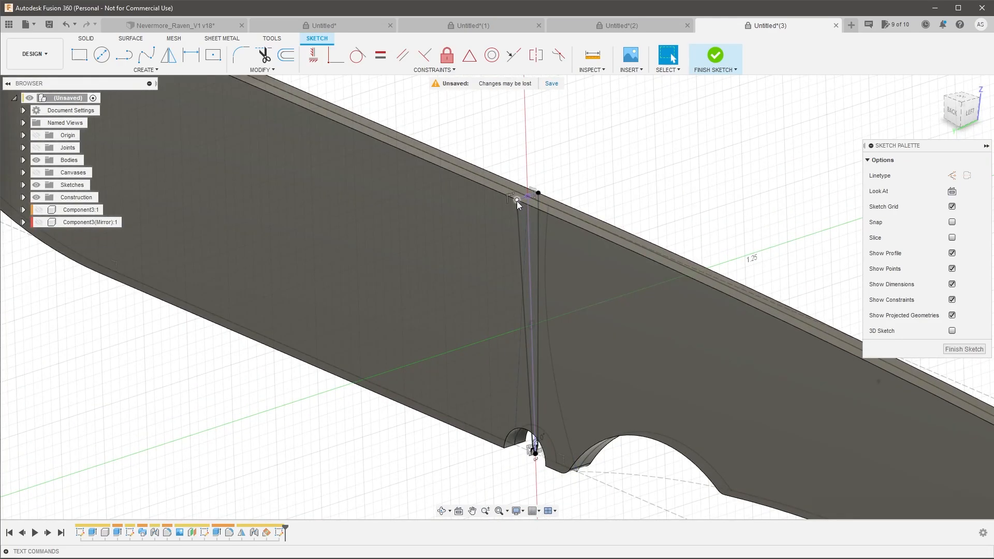
pyautogui.scroll(5, 541, 405)
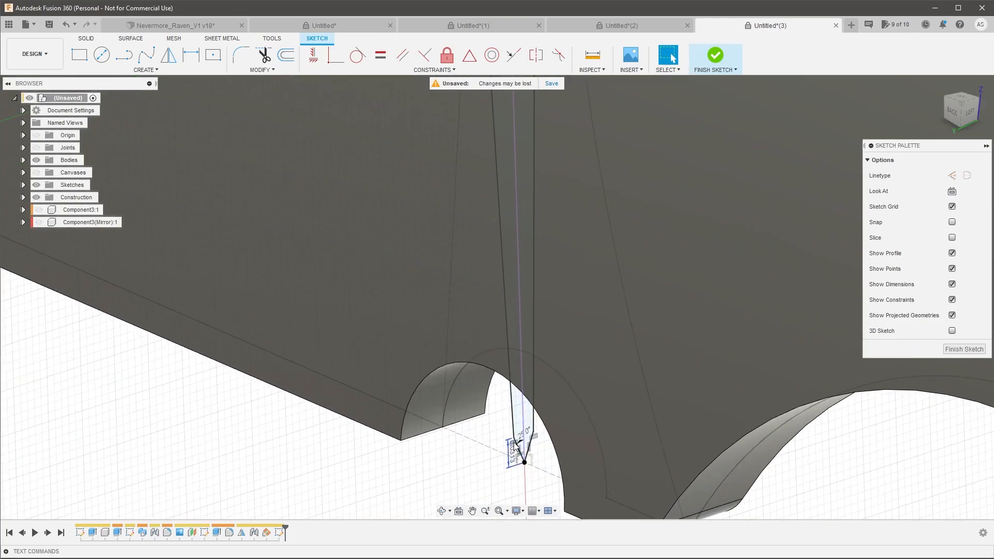
pyautogui.scroll(2, 515, 444)
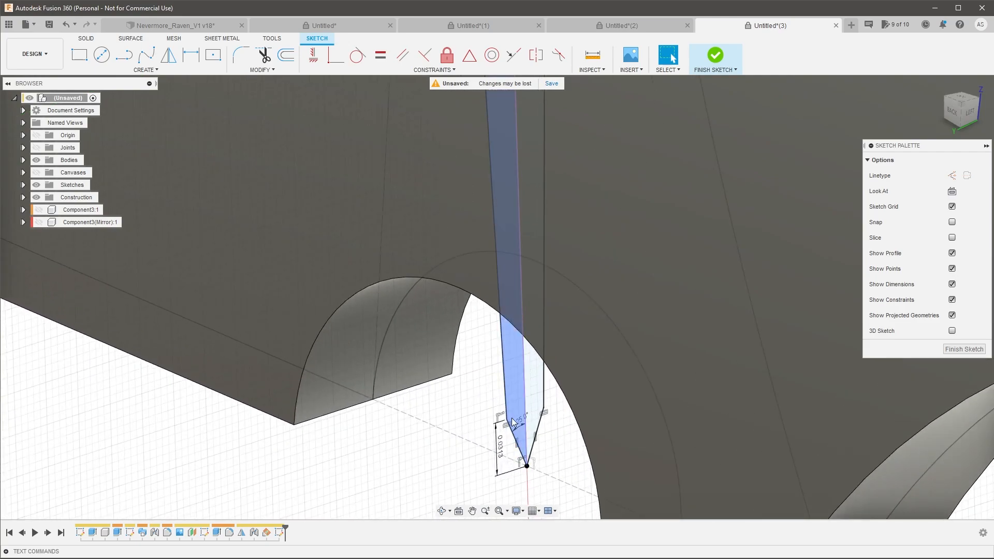
pyautogui.scroll(2, 517, 426)
pyautogui.scroll(-2, 528, 420)
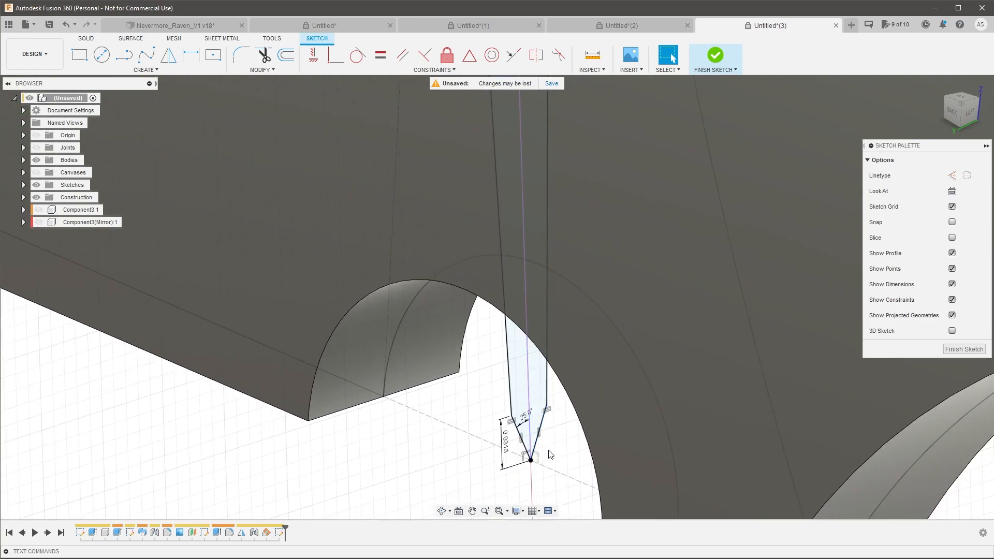
pyautogui.scroll(-2, 502, 425)
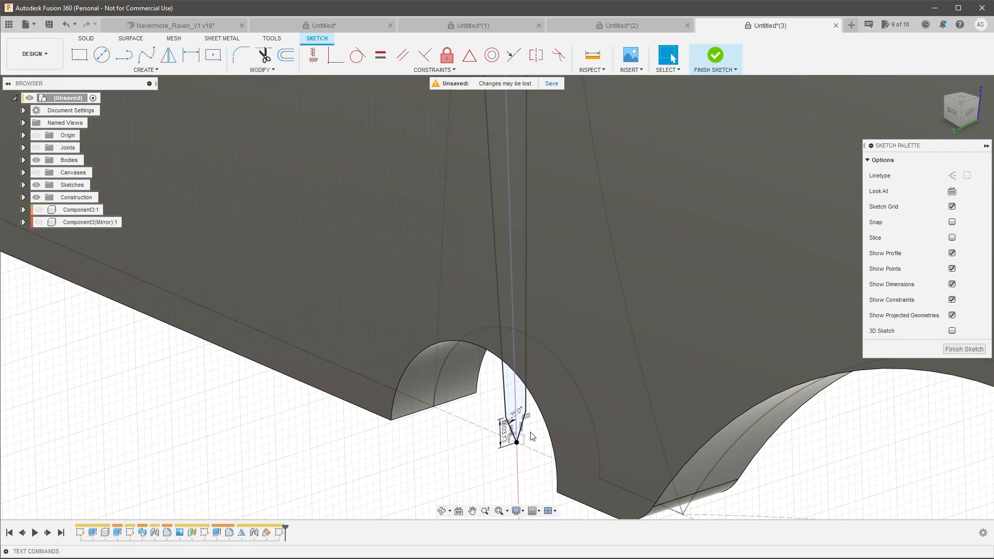
pyautogui.scroll(-2, 492, 406)
pyautogui.scroll(-2, 461, 385)
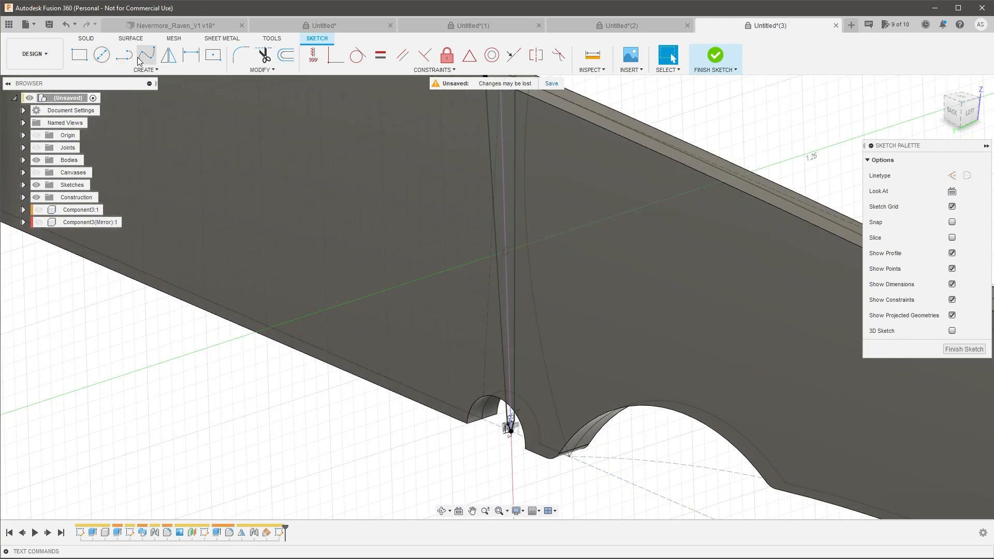
# Draw lines from the cutting point outward and up to the spine corner, enclosing the waste on one side.
pyautogui.click(124, 55)
pyautogui.scroll(2, 524, 444)
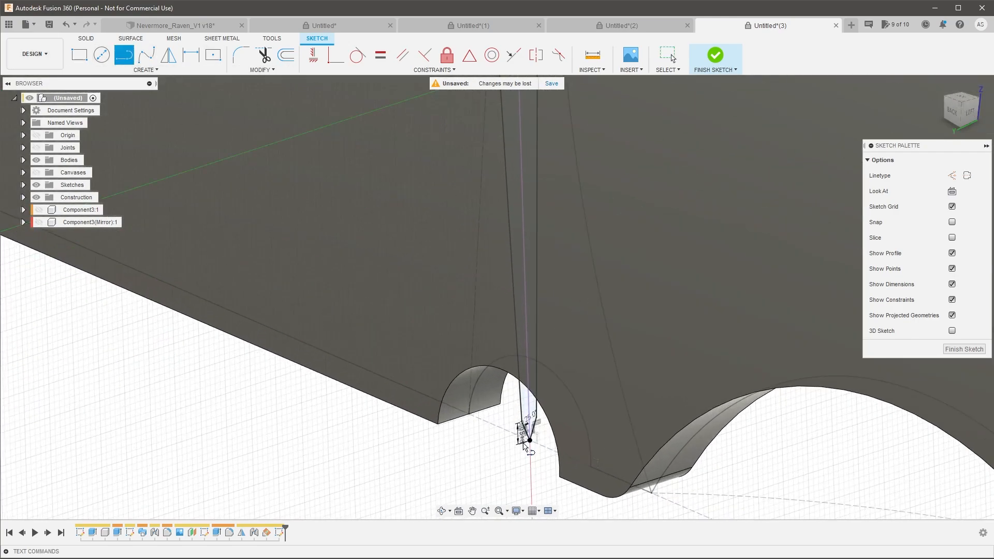
pyautogui.scroll(1, 530, 442)
pyautogui.click(529, 441)
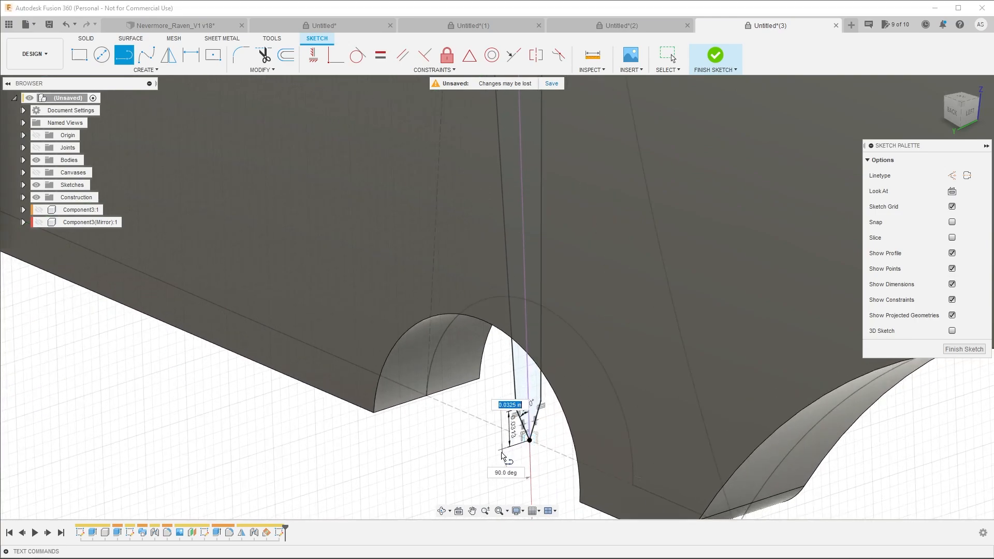
pyautogui.scroll(-1, 436, 463)
pyautogui.scroll(-5, 428, 354)
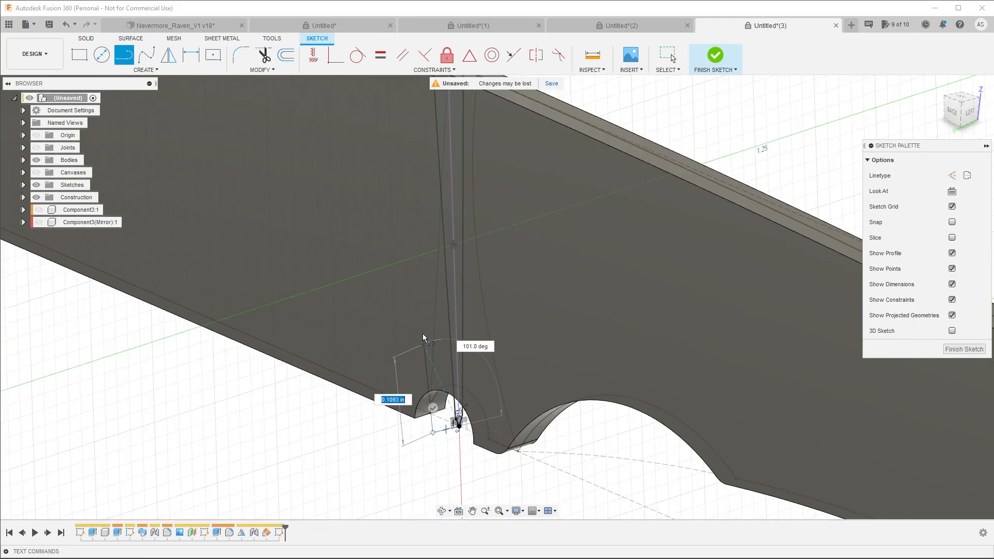
pyautogui.click(430, 169)
# Draw the matching outline from the cutting point outward and up to the opposite spine corner.
pyautogui.scroll(2, 453, 386)
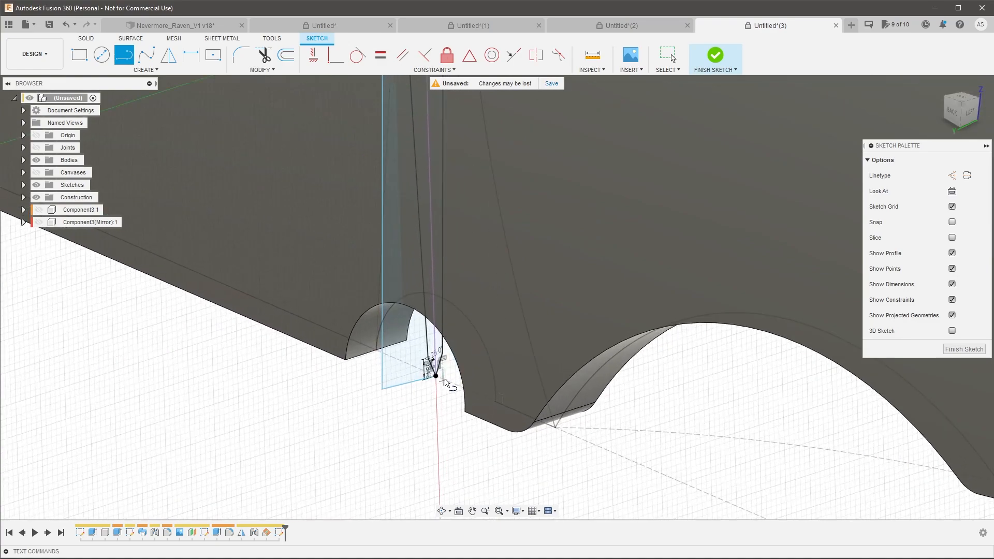
pyautogui.click(435, 376)
pyautogui.scroll(-2, 445, 380)
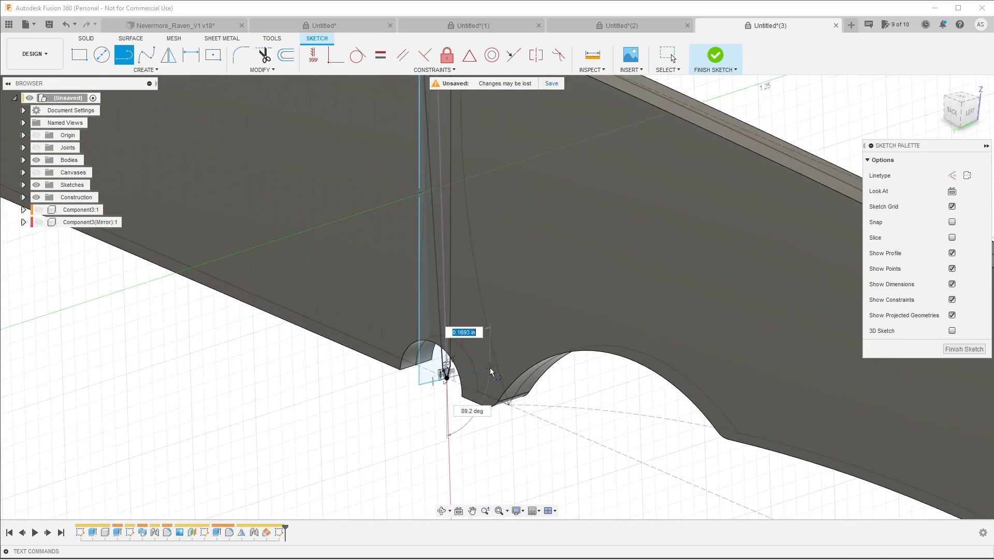
pyautogui.scroll(-3, 508, 346)
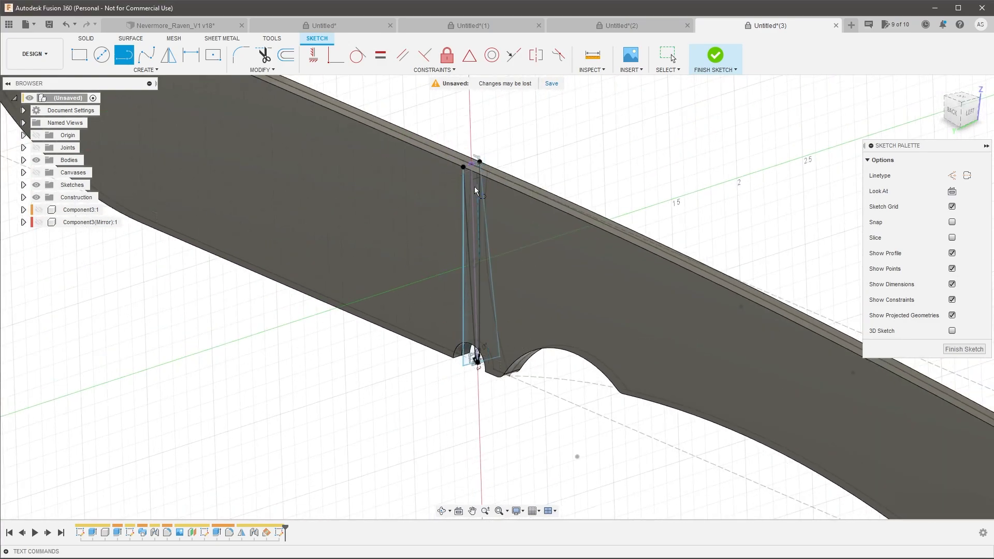
pyautogui.press('Escape')
# Constrain the outer lines of both waste outlines vertical and their lower lines horizontal.
pyautogui.scroll(5, 468, 357)
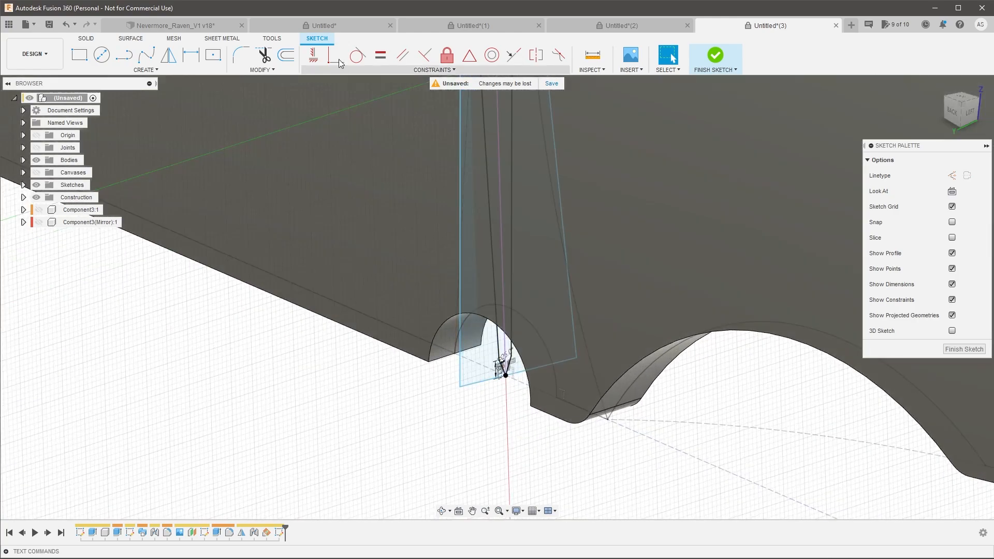
pyautogui.click(314, 55)
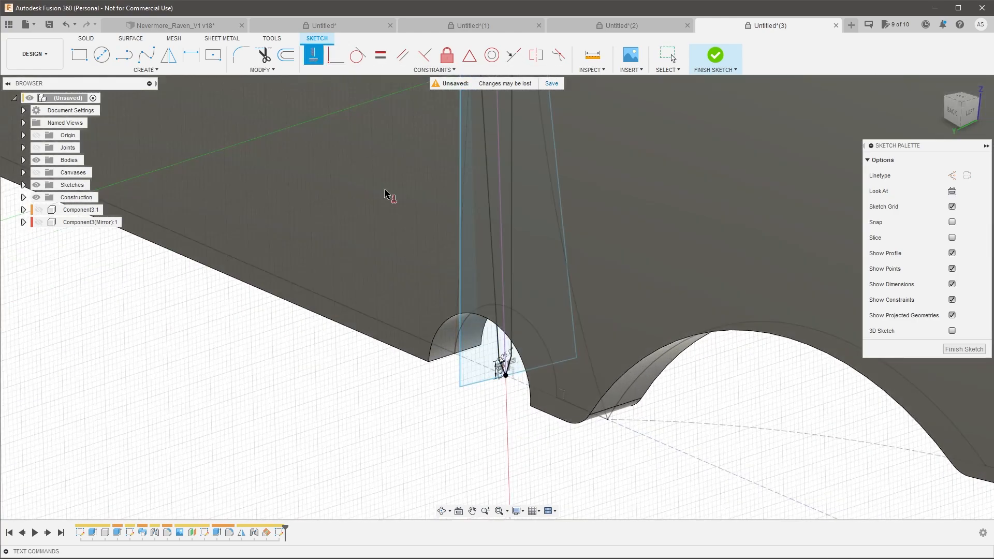
pyautogui.click(461, 364)
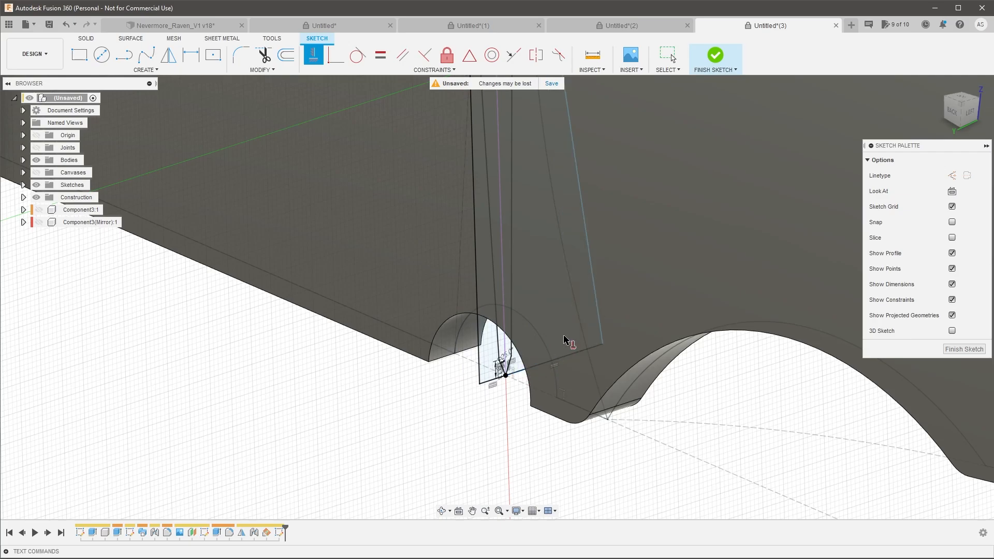
pyautogui.press('Escape')
# Select the two waste regions on either side of the blade cross-section.
pyautogui.scroll(-4, 526, 414)
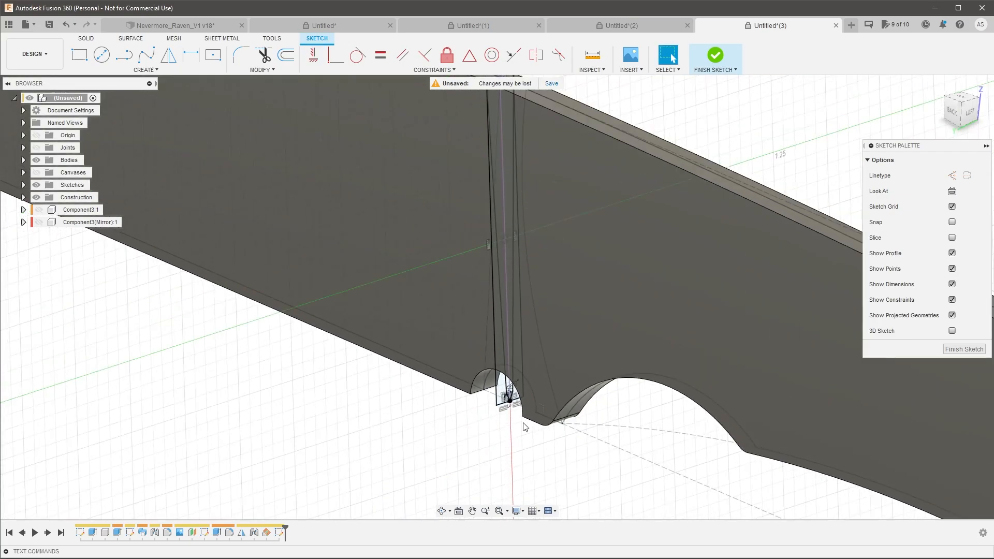
pyautogui.scroll(4, 530, 402)
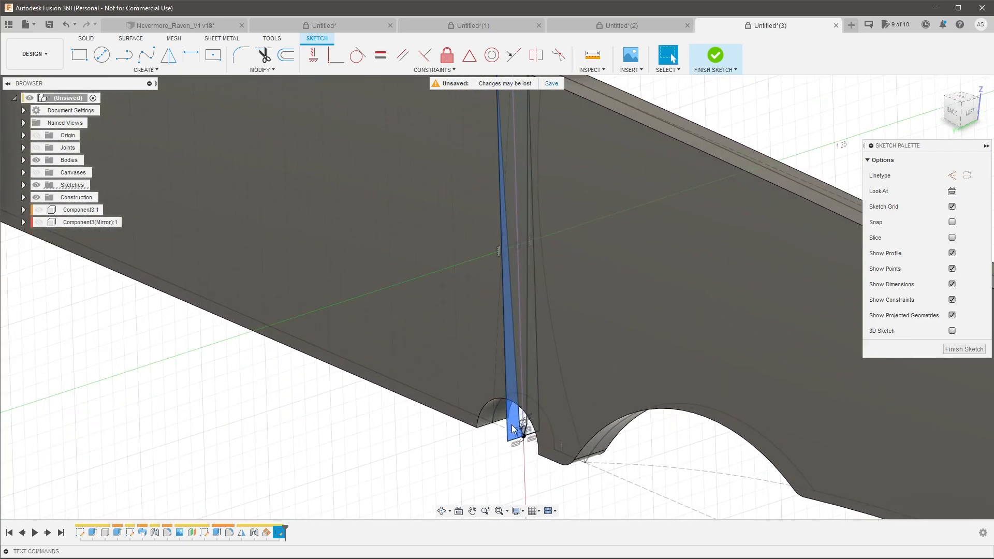
pyautogui.scroll(4, 521, 430)
pyautogui.keyDown('ctrl'); pyautogui.click(549, 431); pyautogui.keyUp('ctrl')
pyautogui.scroll(-4, 660, 383)
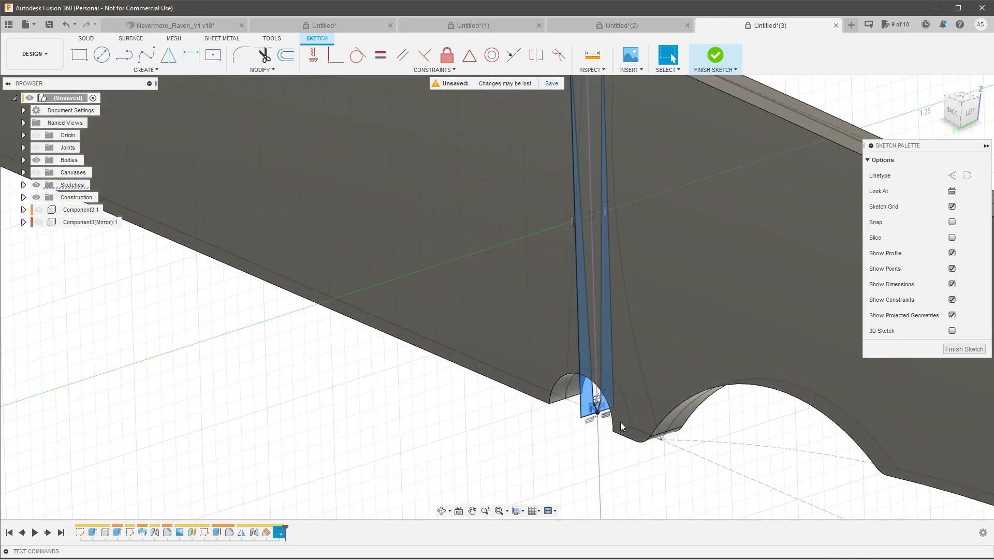
pyautogui.scroll(-4, 620, 421)
pyautogui.scroll(-2, 342, 268)
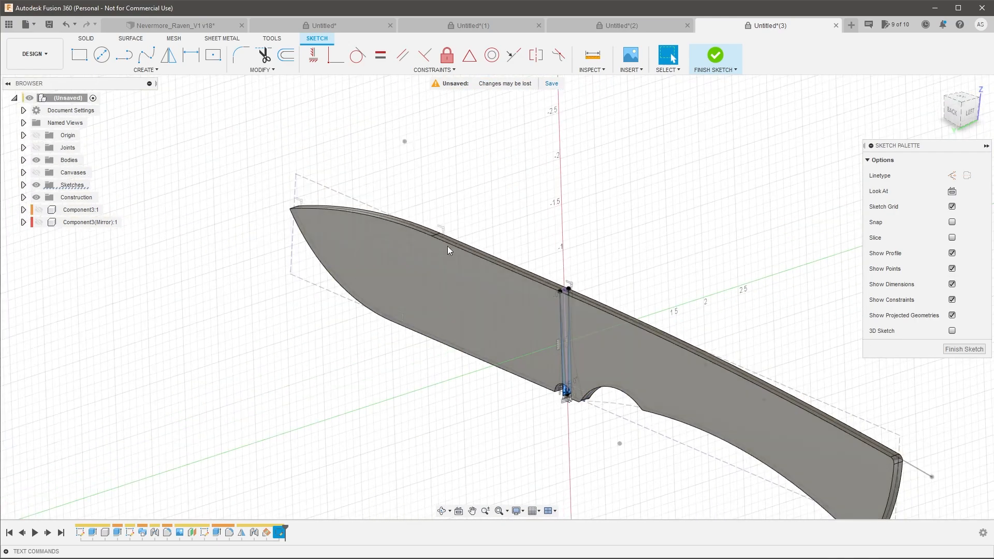
pyautogui.scroll(2, 448, 251)
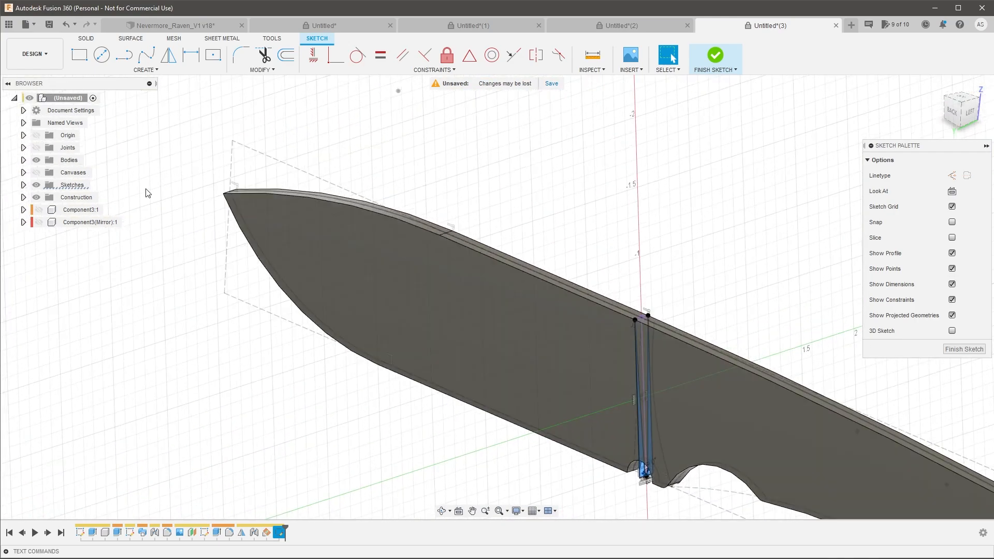
# Expand the list of sketches and briefly toggle Sketch2's visibility to check its geometry.
pyautogui.click(23, 184)
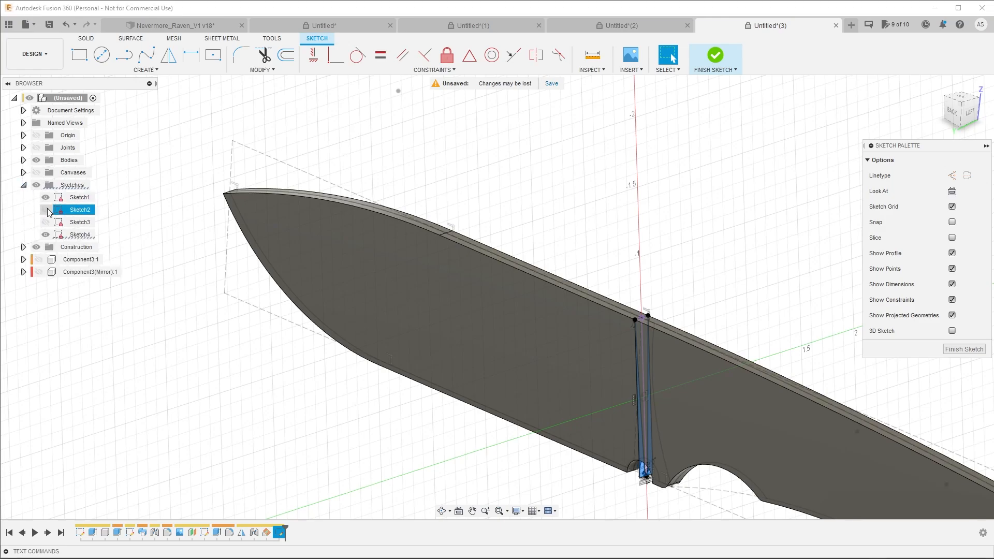
pyautogui.click(47, 209)
pyautogui.click(46, 209)
pyautogui.scroll(-3, 441, 198)
pyautogui.scroll(3, 562, 309)
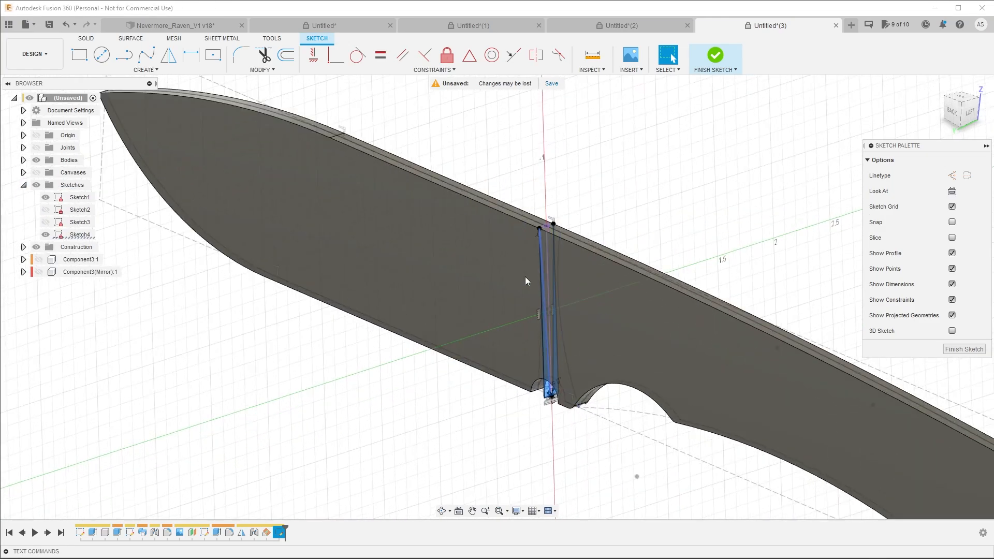
# Try to sweep the two waste regions along the blade's lower edge and tip curve, hiding the bodies while picking the path.
pyautogui.click(87, 39)
pyautogui.click(134, 69)
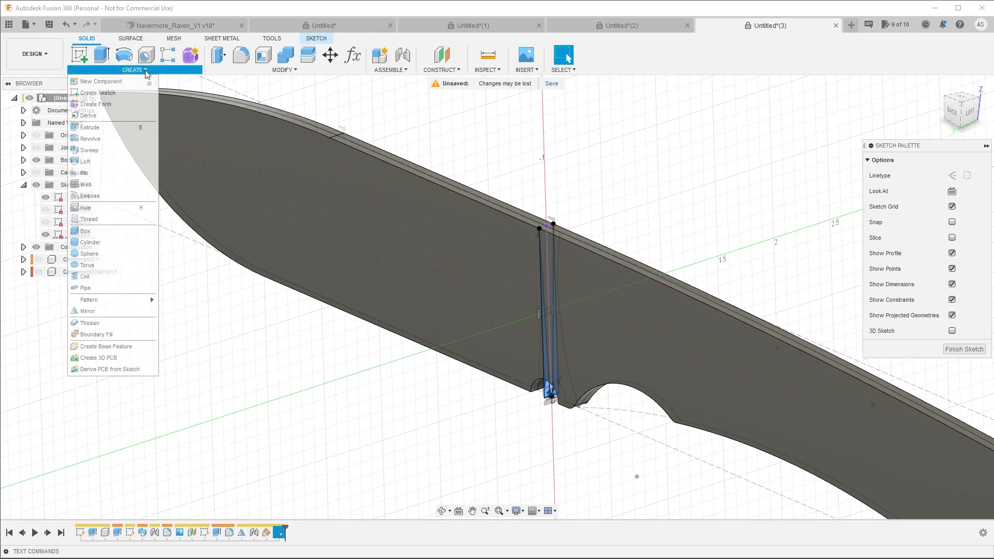
pyautogui.click(89, 150)
pyautogui.scroll(3, 529, 215)
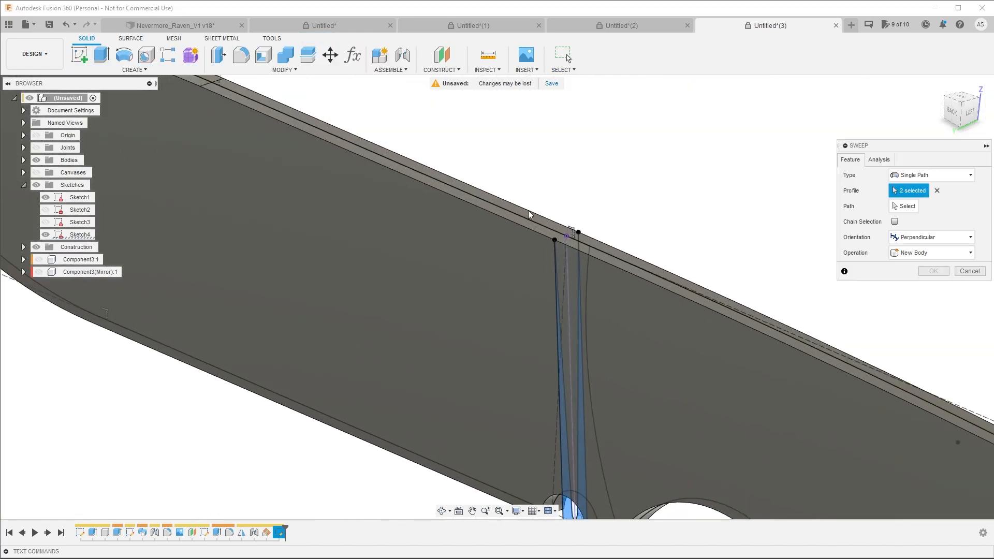
pyautogui.scroll(2, 595, 218)
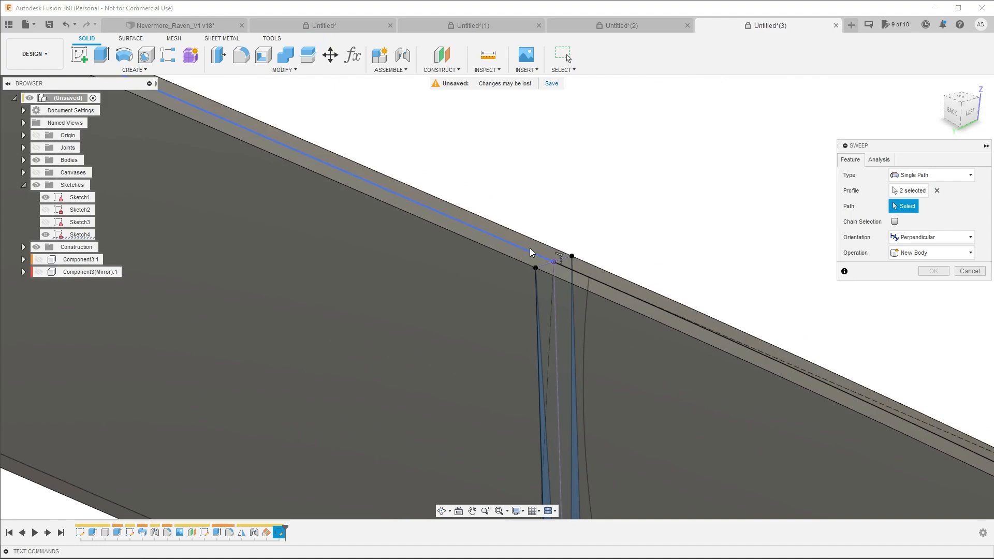
pyautogui.click(36, 161)
pyautogui.scroll(-2, 669, 255)
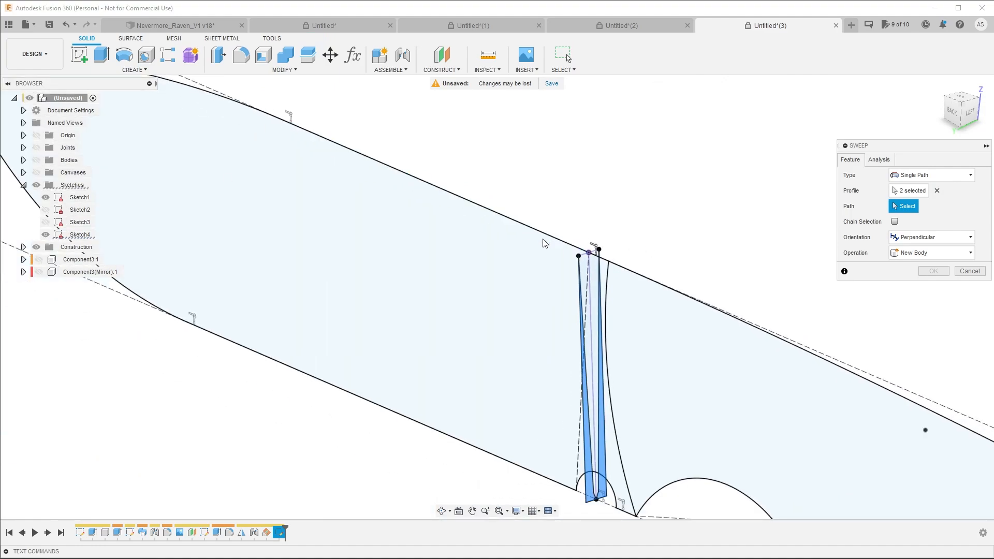
pyautogui.scroll(-2, 611, 362)
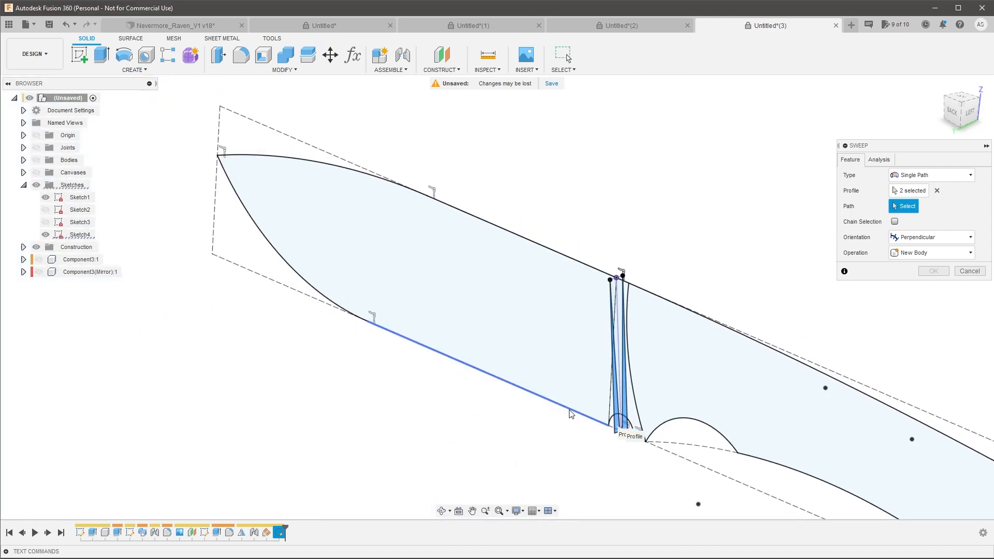
pyautogui.click(571, 414)
pyautogui.click(326, 301)
pyautogui.scroll(-3, 579, 380)
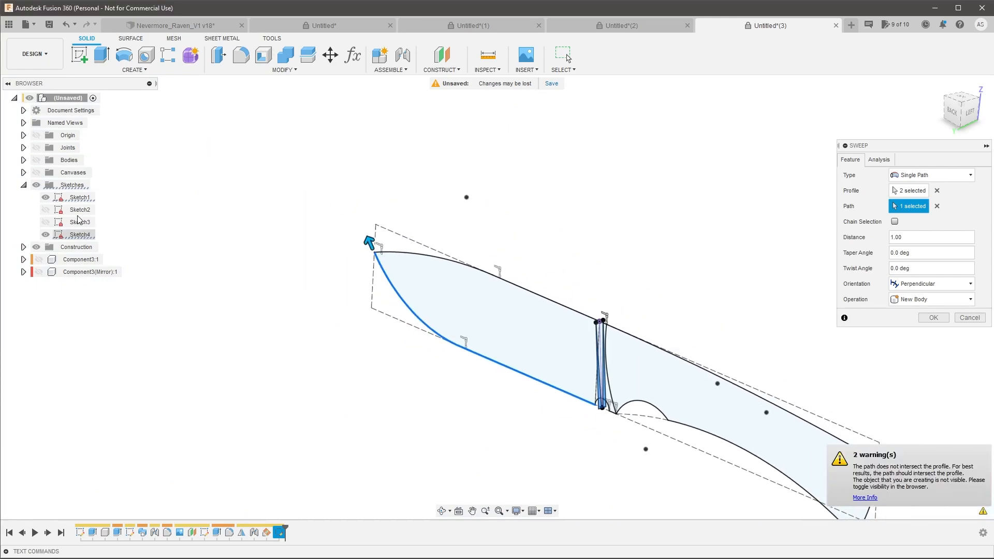
pyautogui.click(36, 160)
pyautogui.scroll(5, 394, 253)
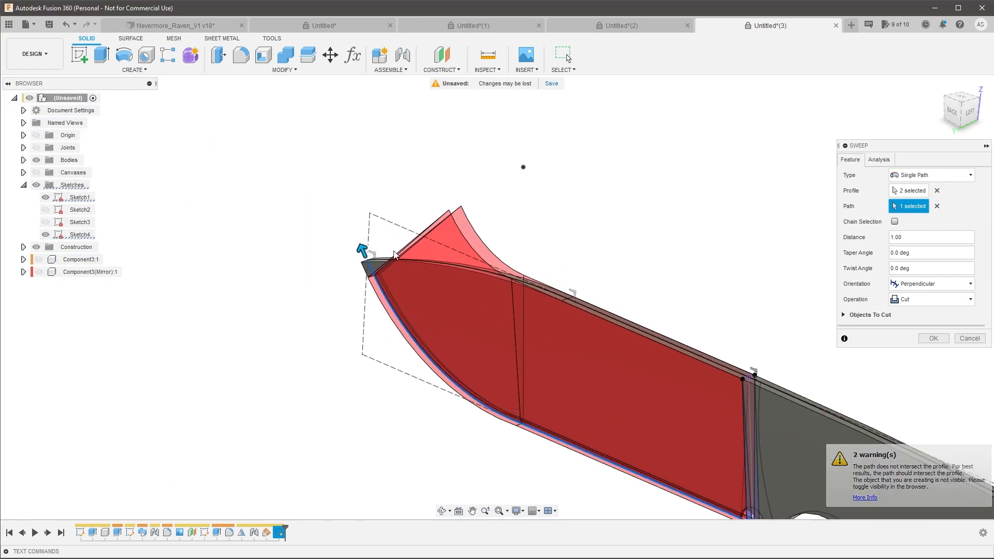
# Examine the previewed sweep cut at the blade tip and at the notch, and cancel the sweep.
pyautogui.keyDown('shift'); pyautogui.moveTo(396, 253); pyautogui.dragTo(481, 323, button='middle'); pyautogui.keyUp('shift')
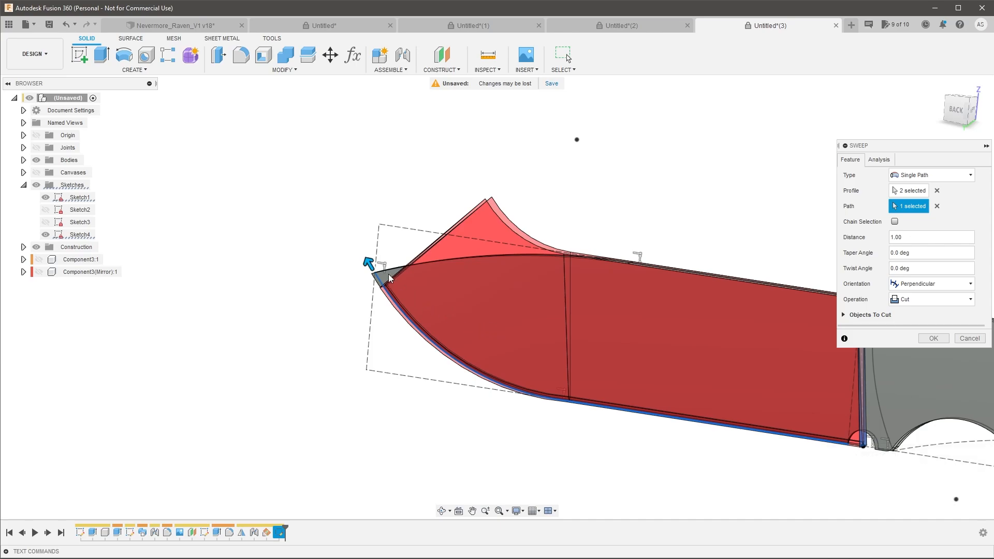
pyautogui.scroll(3, 361, 282)
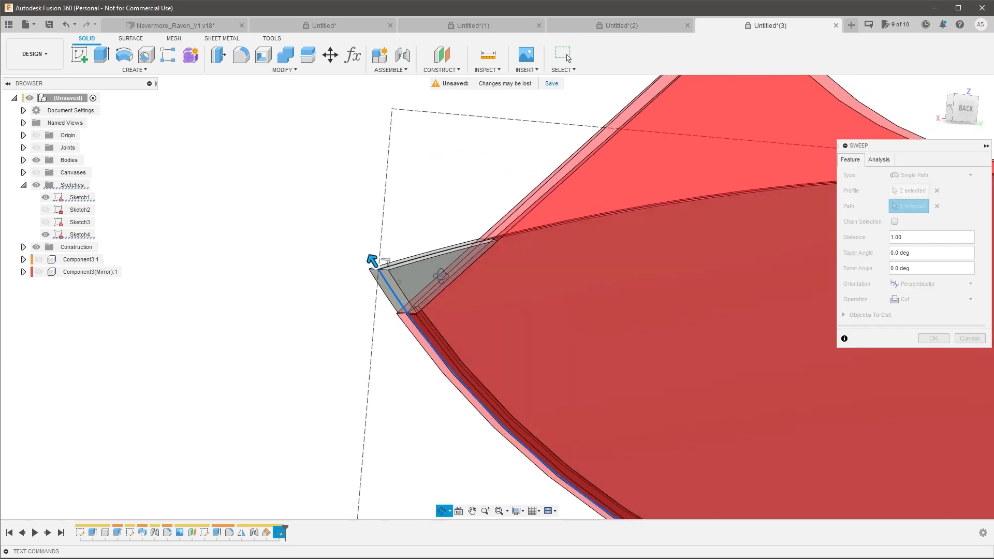
pyautogui.scroll(-5, 554, 284)
pyautogui.scroll(3, 724, 313)
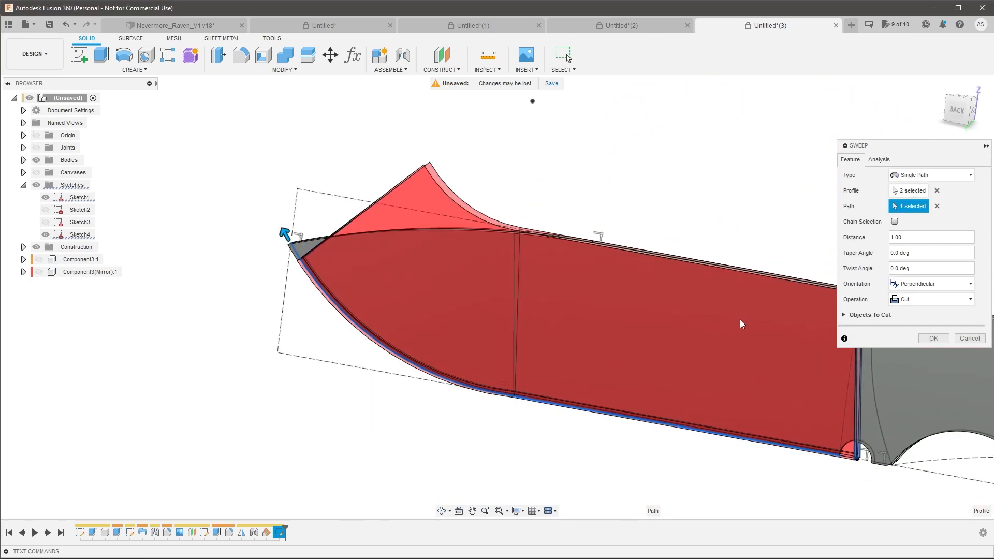
pyautogui.scroll(-3, 502, 278)
pyautogui.scroll(3, 573, 292)
pyautogui.keyDown('shift'); pyautogui.moveTo(573, 293); pyautogui.dragTo(570, 303, button='middle'); pyautogui.keyUp('shift')
pyautogui.scroll(-4, 605, 327)
pyautogui.scroll(2, 614, 332)
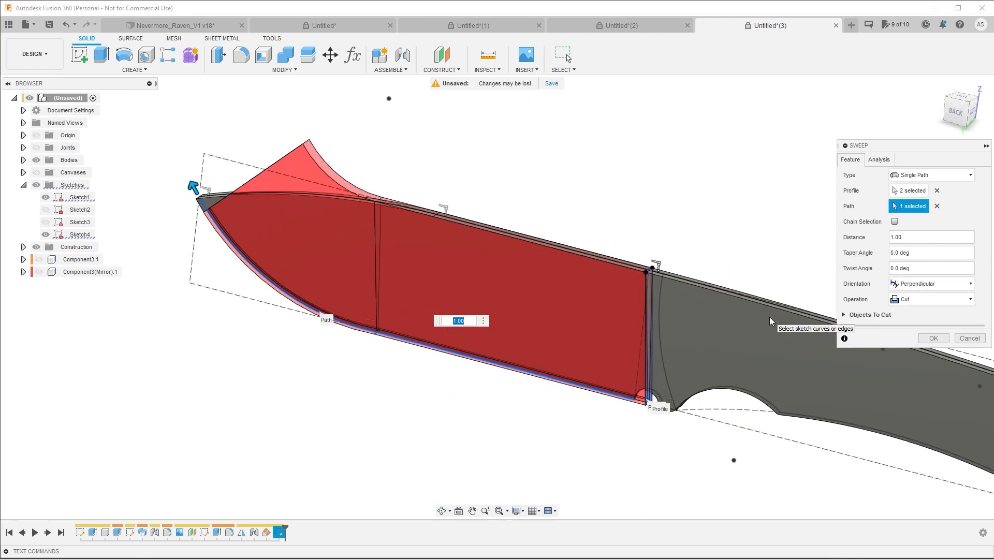
pyautogui.scroll(3, 616, 402)
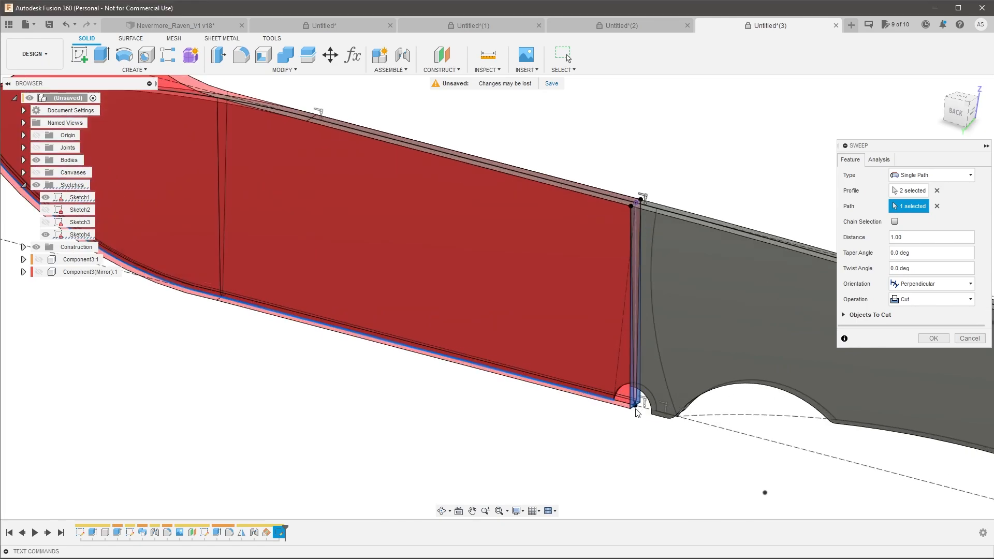
pyautogui.moveTo(594, 401)
pyautogui.keyDown('shift'); pyautogui.mouseDown(button='middle')
pyautogui.moveTo(642, 404)
pyautogui.moveTo(640, 412)
pyautogui.mouseUp(button='middle'); pyautogui.keyUp('shift')
pyautogui.press('Escape')
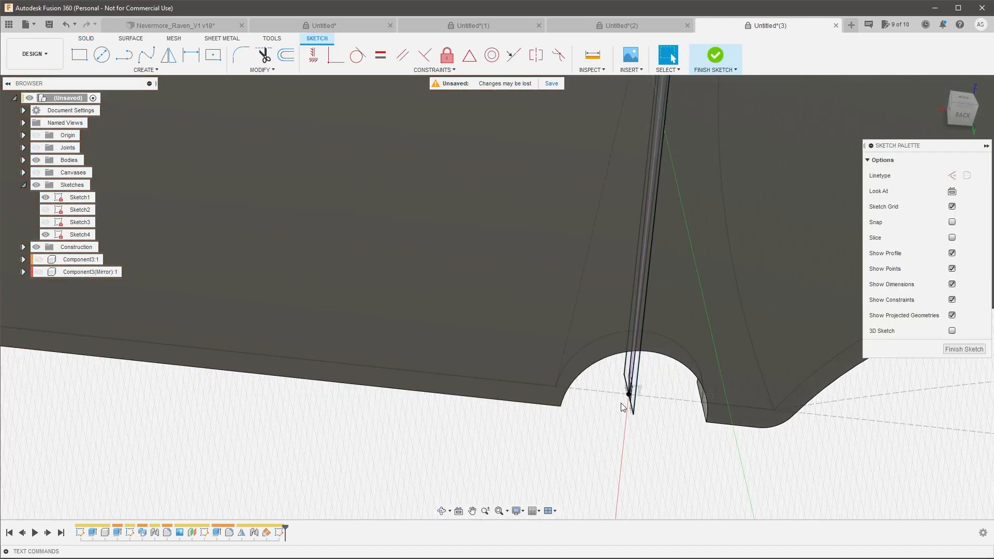
# Finish the cross-section sketch and open the original knife outline sketch, Sketch1, for editing.
pyautogui.moveTo(623, 407)
pyautogui.keyDown('shift'); pyautogui.mouseDown(button='middle')
pyautogui.moveTo(603, 406)
pyautogui.moveTo(673, 404)
pyautogui.mouseUp(button='middle'); pyautogui.keyUp('shift')
pyautogui.scroll(4, 688, 416)
pyautogui.scroll(-5, 580, 405)
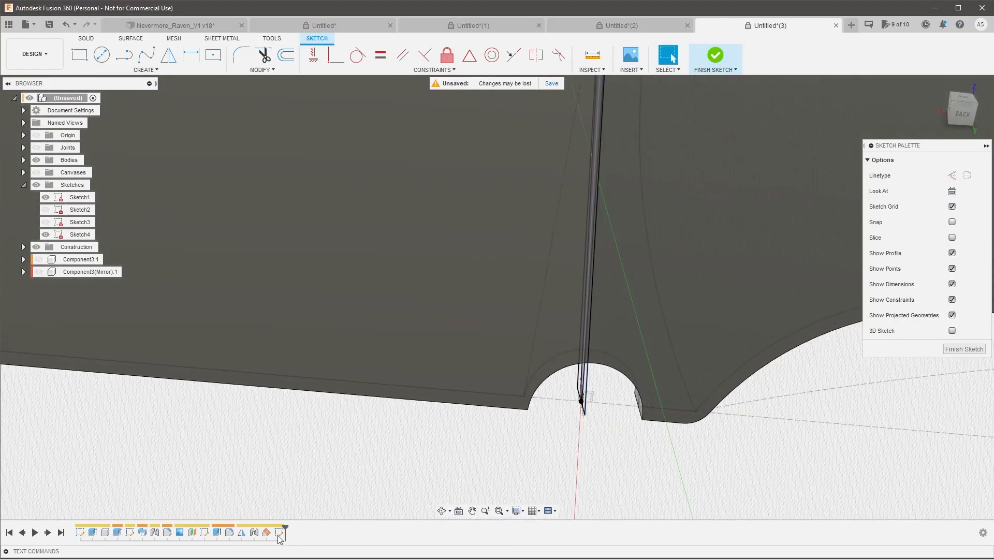
pyautogui.click(81, 533)
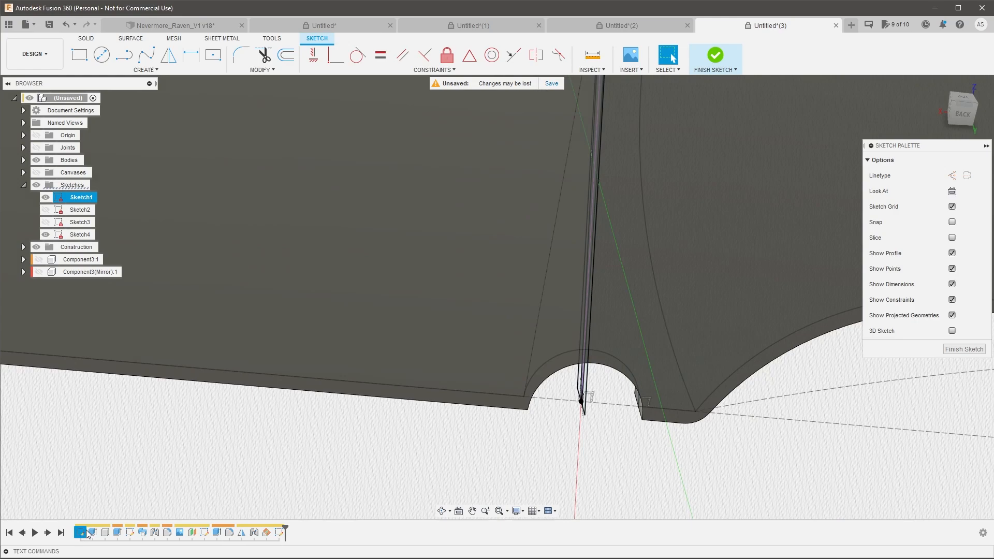
pyautogui.click(963, 349)
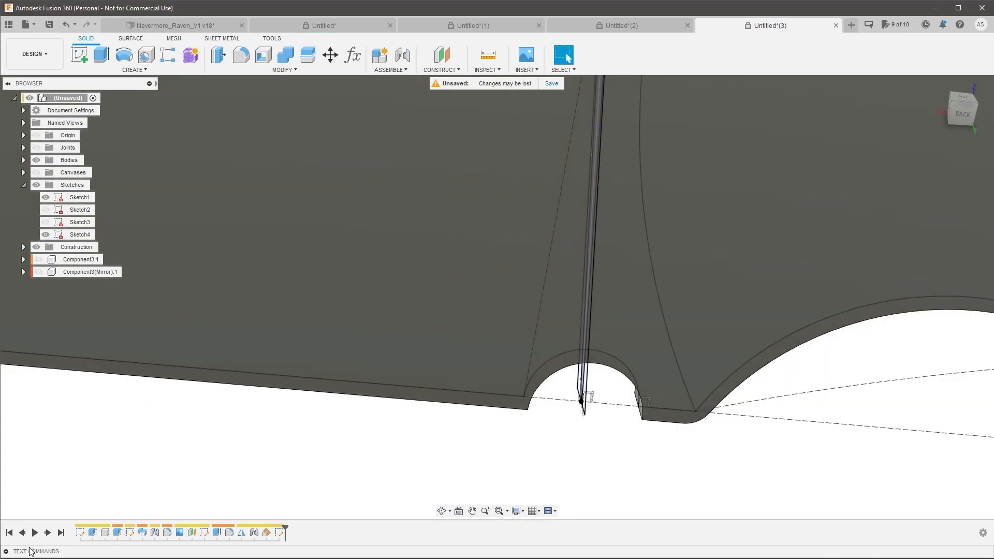
pyautogui.doubleClick(79, 532)
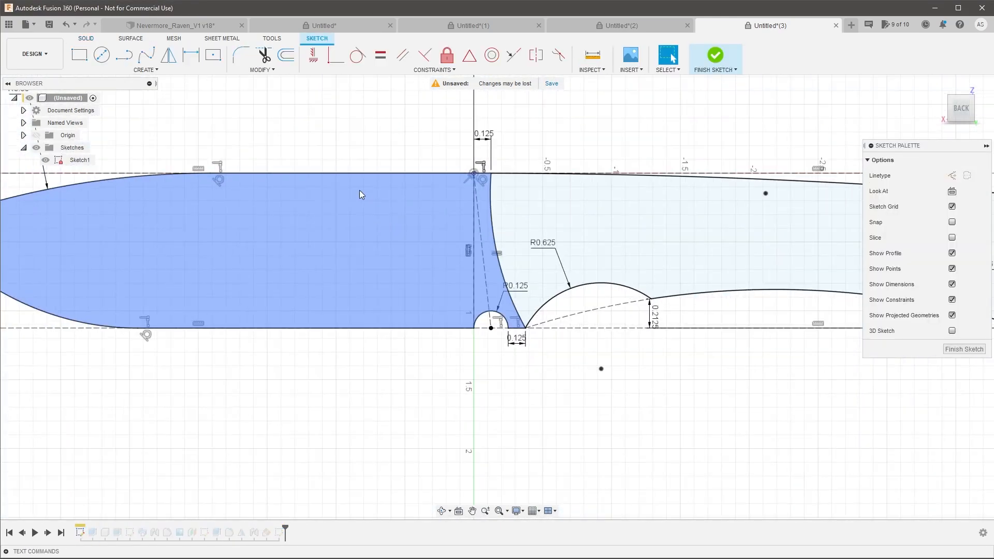
# Draw a line from the lower blade edge's end to the centre of the R0.125 notch arc, and finish the sketch.
pyautogui.scroll(5, 515, 417)
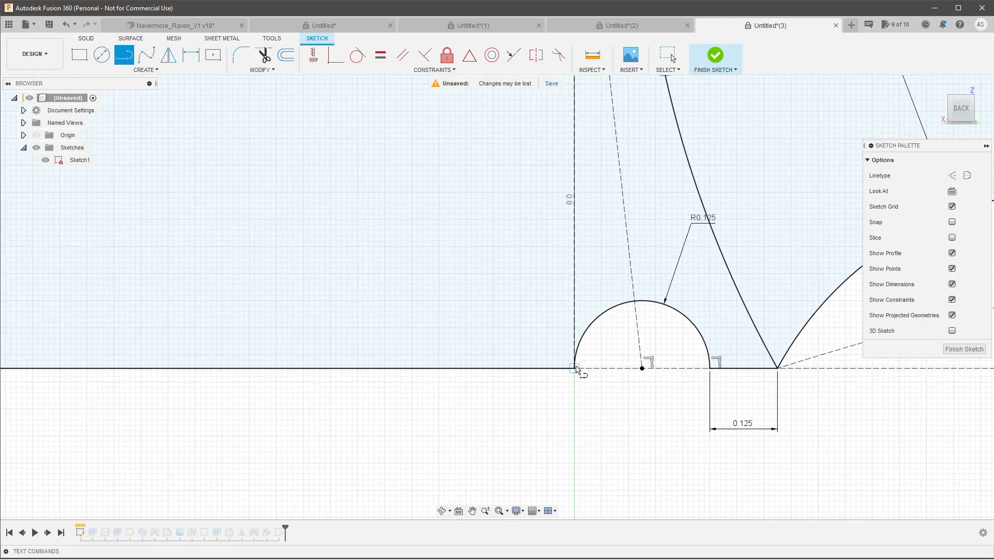
pyautogui.click(576, 369)
pyautogui.keyDown('shift'); pyautogui.moveTo(623, 382); pyautogui.dragTo(626, 419, button='middle'); pyautogui.keyUp('shift')
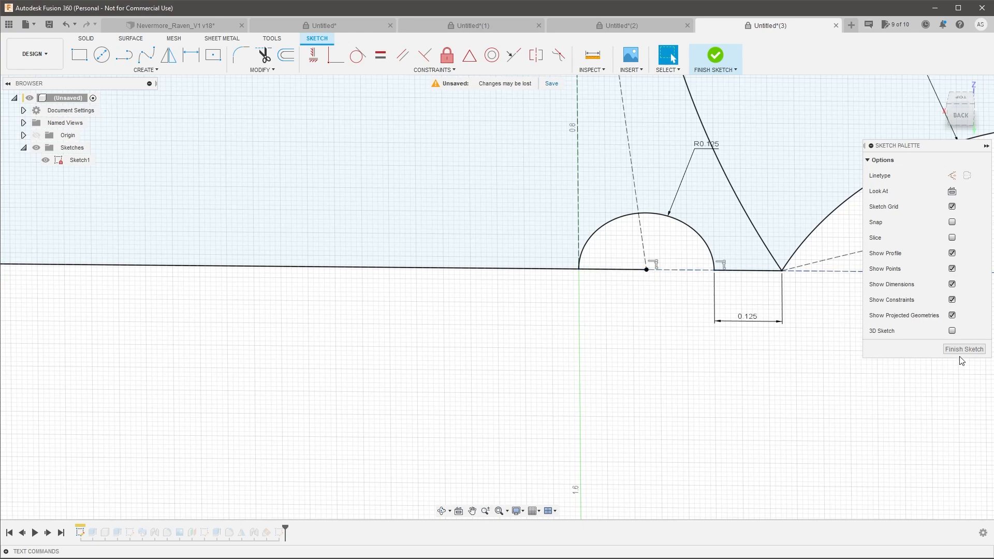
pyautogui.click(960, 352)
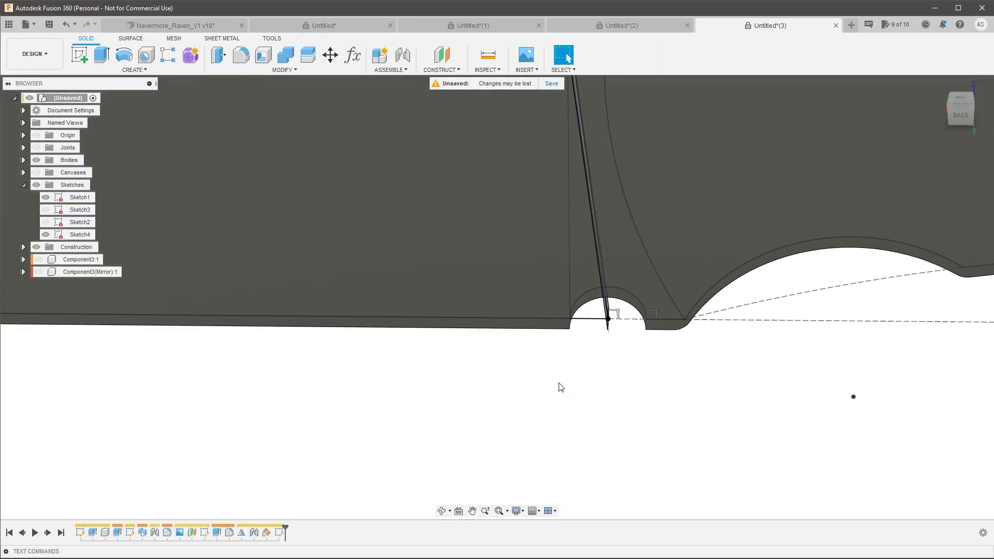
# Start a sweep with the two waste regions beside the blade cross-section as its profiles.
pyautogui.scroll(-3, 396, 437)
pyautogui.keyDown('shift'); pyautogui.moveTo(365, 282); pyautogui.dragTo(518, 314, button='middle'); pyautogui.keyUp('shift')
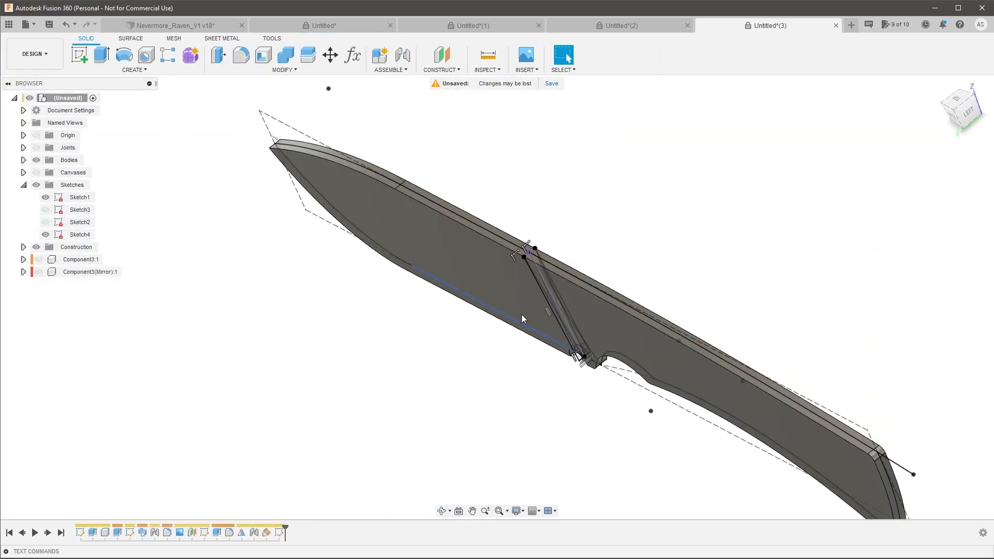
pyautogui.scroll(7, 573, 352)
pyautogui.click(579, 386)
pyautogui.keyDown('shift'); pyautogui.moveTo(579, 387); pyautogui.dragTo(598, 369, button='middle'); pyautogui.keyUp('shift')
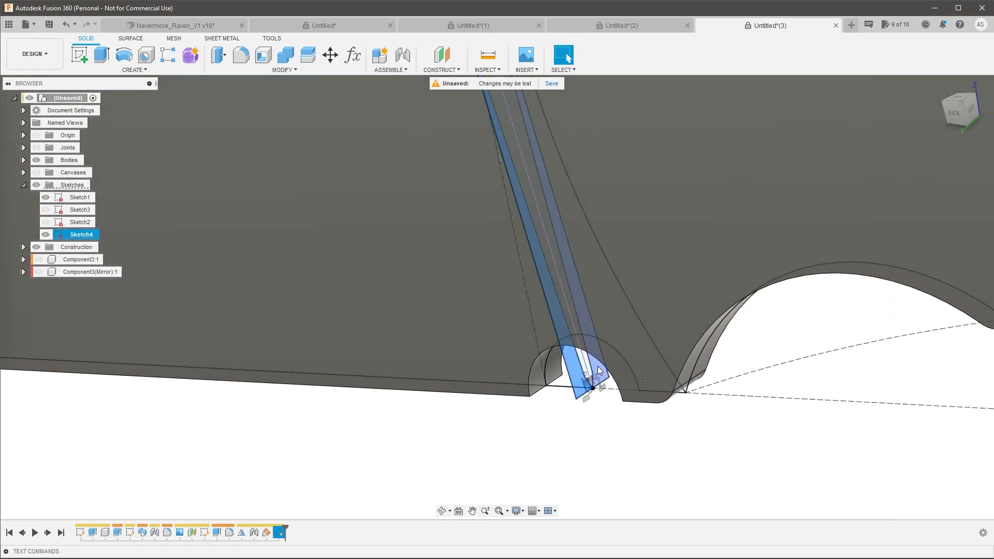
pyautogui.click(134, 67)
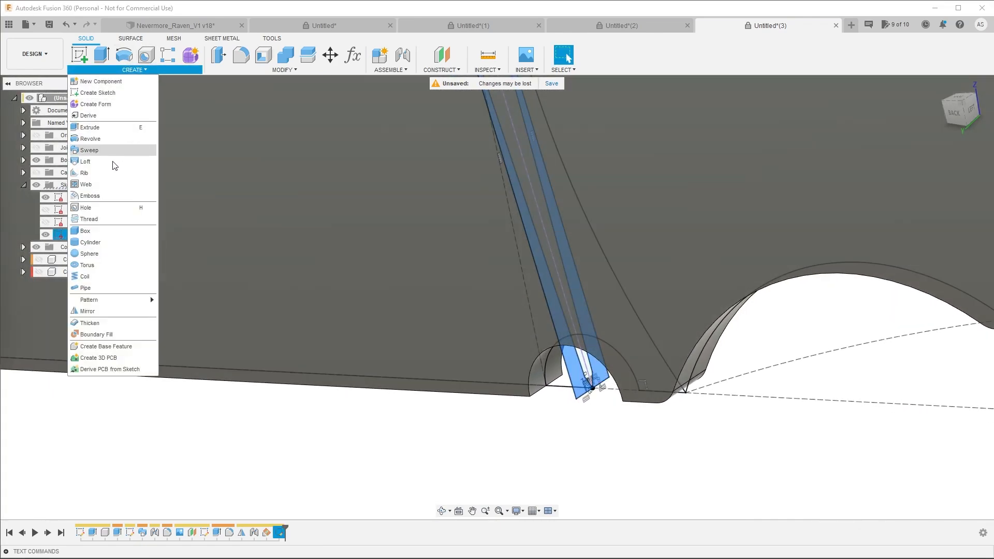
pyautogui.click(117, 152)
pyautogui.scroll(-2, 536, 339)
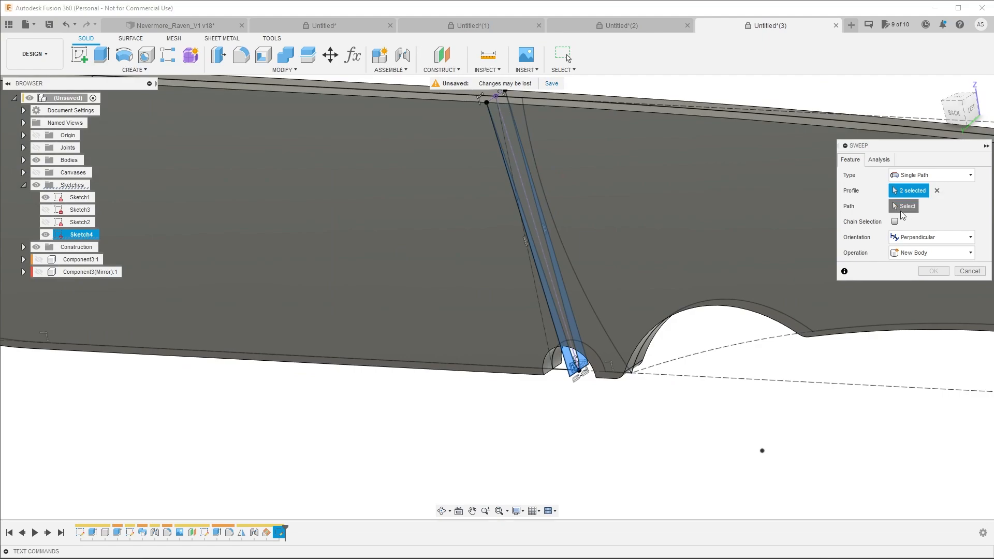
# Set the sweep path along the extended lower blade edge and the curve up to the tip, hiding the bodies while picking.
pyautogui.click(903, 206)
pyautogui.scroll(2, 565, 352)
pyautogui.click(566, 348)
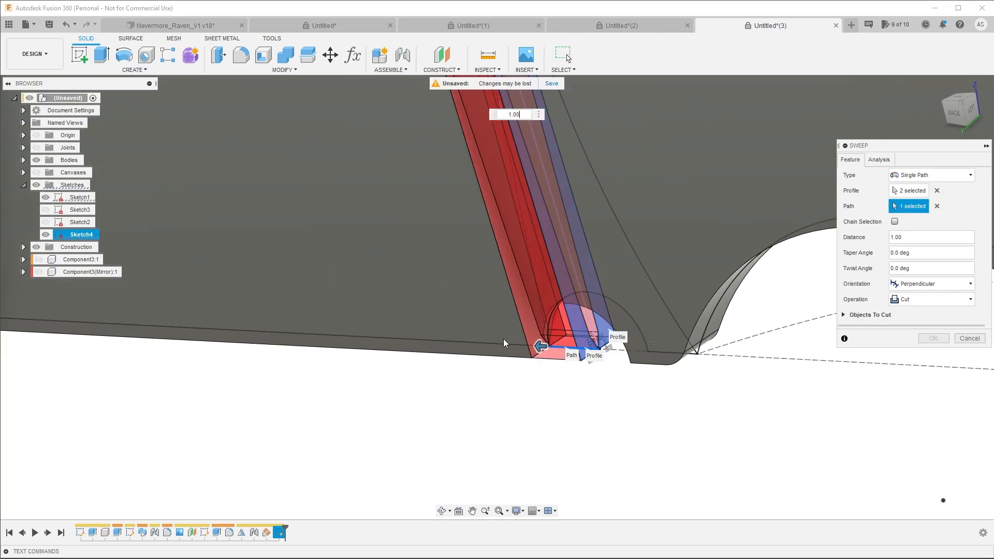
pyautogui.scroll(-4, 505, 347)
pyautogui.scroll(1, 390, 418)
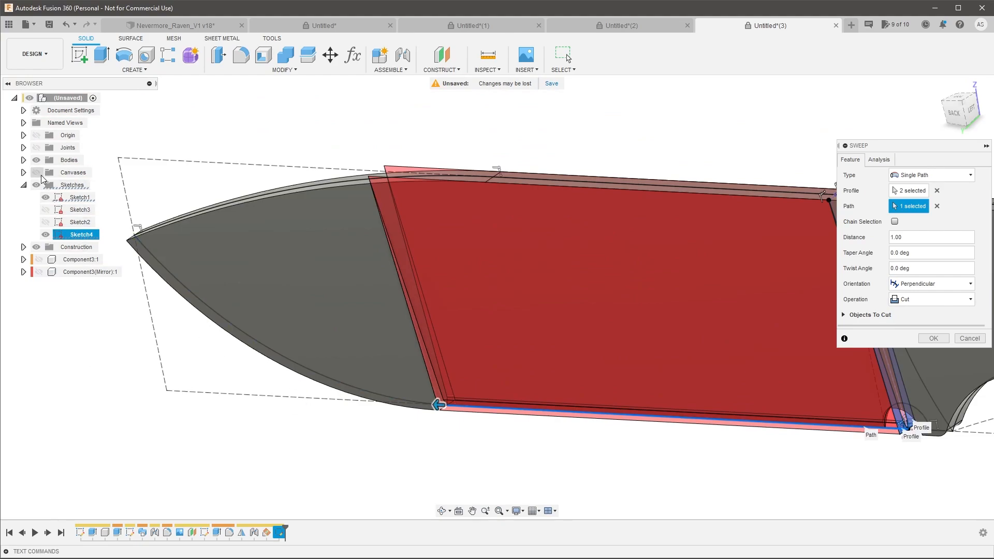
pyautogui.click(36, 160)
pyautogui.click(216, 315)
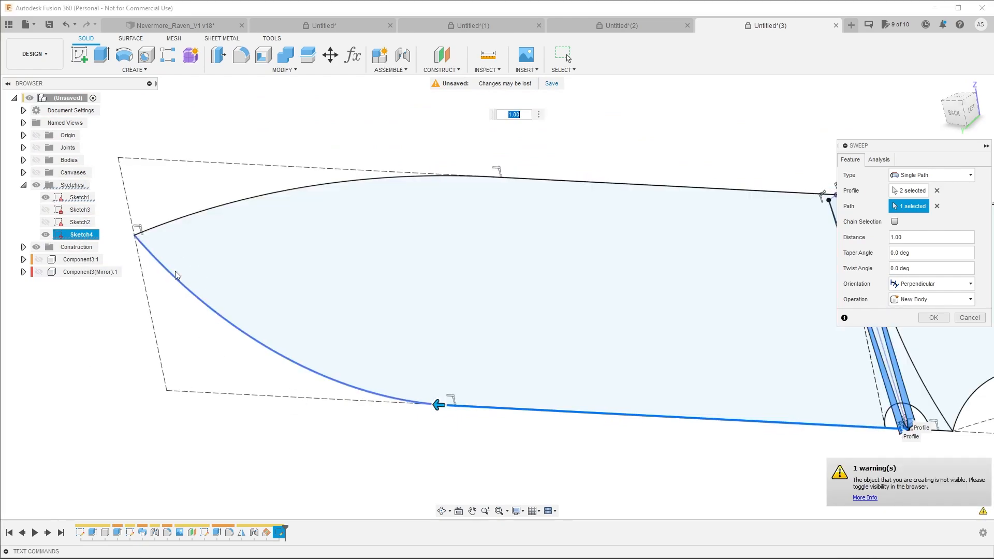
pyautogui.click(39, 162)
# Inspect the sweep preview from the tip to the notch and complete it as a cut over the full path.
pyautogui.scroll(-4, 302, 253)
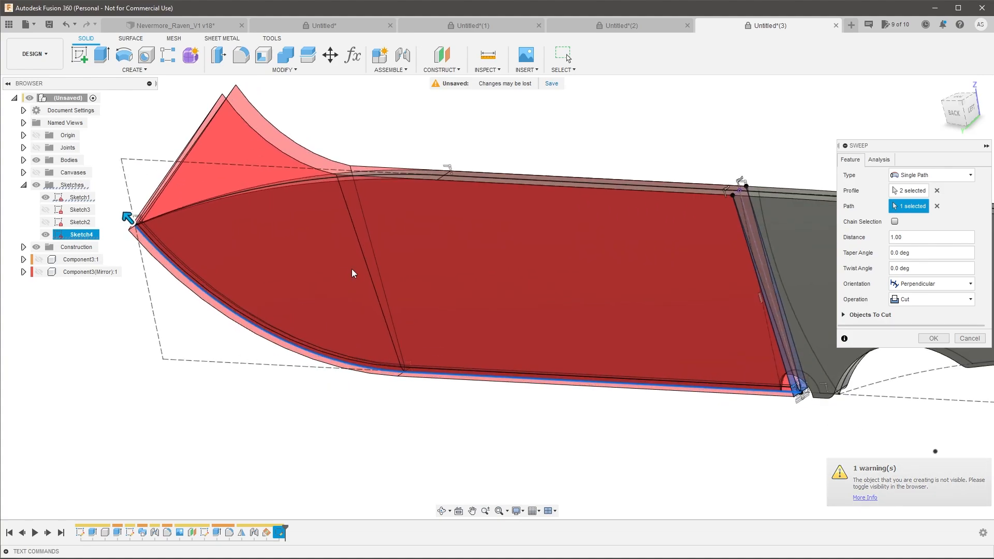
pyautogui.keyDown('shift'); pyautogui.moveTo(604, 349); pyautogui.dragTo(694, 360, button='middle'); pyautogui.keyUp('shift')
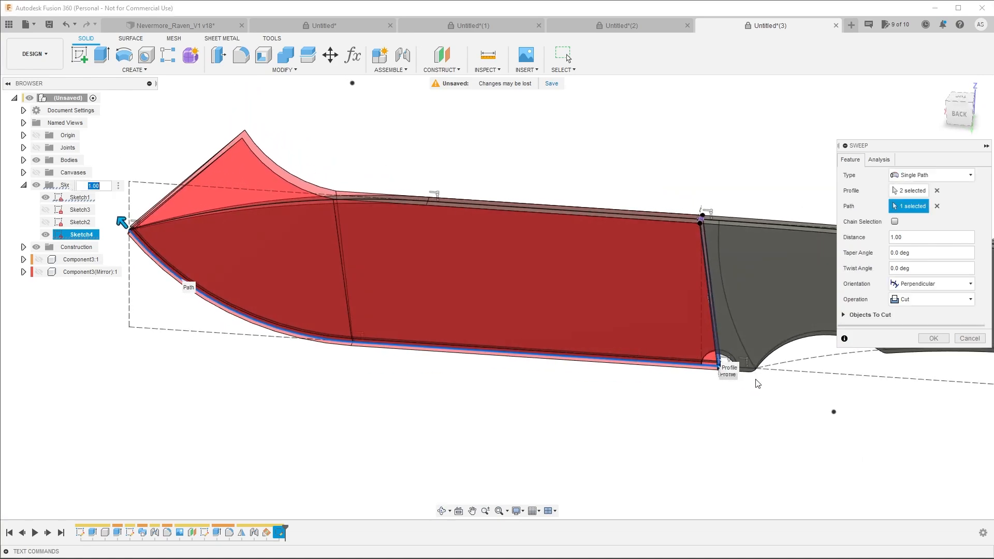
pyautogui.scroll(4, 695, 361)
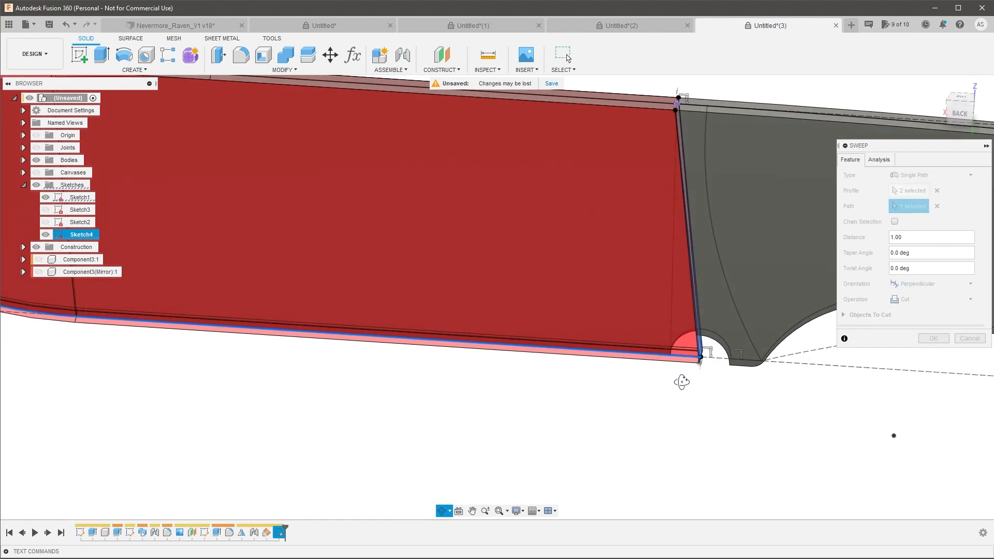
pyautogui.scroll(-3, 710, 359)
pyautogui.scroll(2, 714, 359)
pyautogui.scroll(-2, 710, 358)
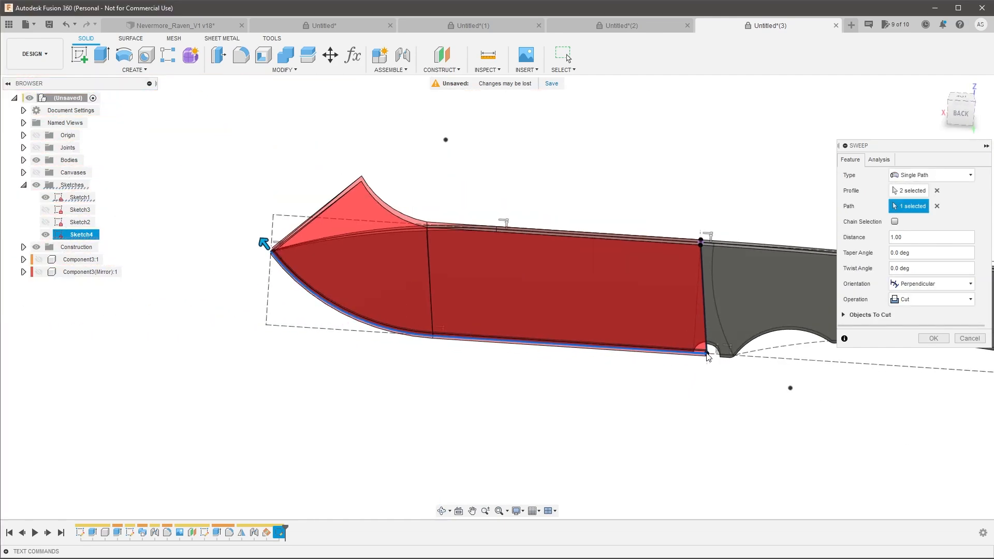
pyautogui.scroll(2, 642, 357)
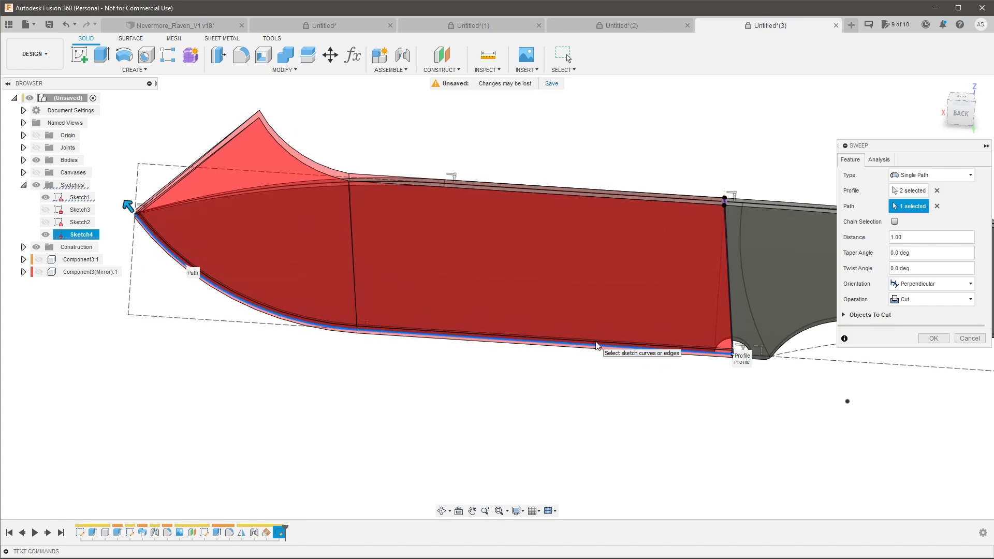
pyautogui.scroll(-2, 596, 347)
pyautogui.keyDown('shift'); pyautogui.moveTo(592, 397); pyautogui.dragTo(568, 386, button='middle'); pyautogui.keyUp('shift')
pyautogui.click(935, 338)
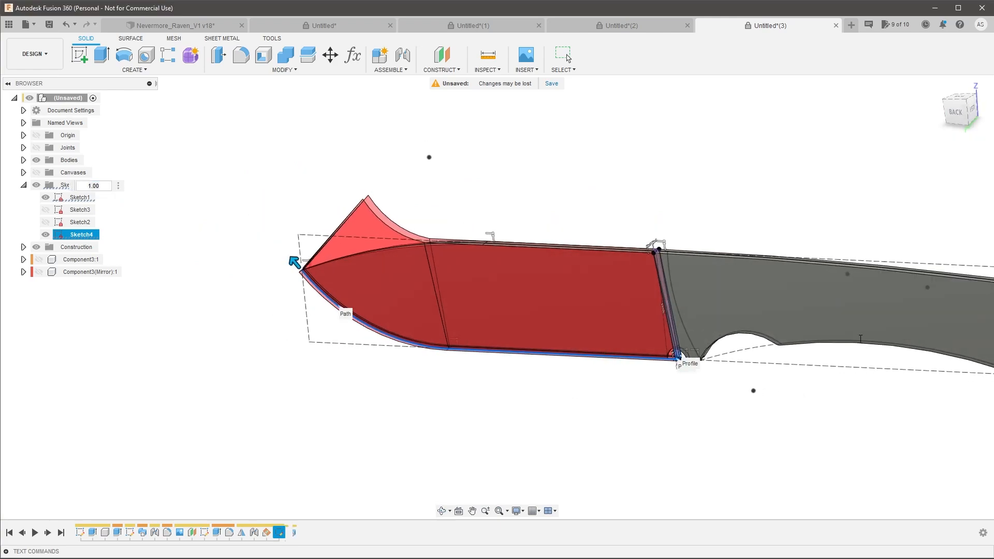
# Hide all sketches and examine the cut surfaces at the blade tip.
pyautogui.scroll(3, 369, 297)
pyautogui.moveTo(306, 302)
pyautogui.keyDown('shift'); pyautogui.mouseDown(button='middle')
pyautogui.moveTo(325, 320)
pyautogui.moveTo(310, 275)
pyautogui.mouseUp(button='middle'); pyautogui.keyUp('shift')
pyautogui.scroll(5, 288, 269)
pyautogui.scroll(2, 301, 293)
pyautogui.click(36, 185)
pyautogui.scroll(-2, 310, 224)
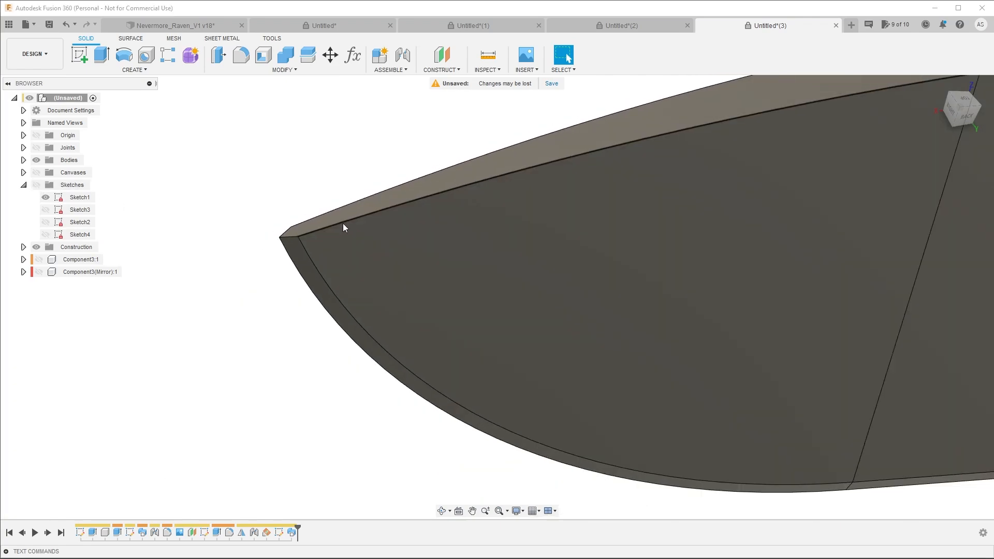
# Show both handle components and review the assembled knife from both sides.
pyautogui.scroll(-6, 305, 242)
pyautogui.scroll(2, 588, 253)
pyautogui.moveTo(641, 304)
pyautogui.keyDown('shift'); pyautogui.mouseDown(button='middle')
pyautogui.moveTo(619, 275)
pyautogui.moveTo(746, 282)
pyautogui.moveTo(630, 324)
pyautogui.mouseUp(button='middle'); pyautogui.keyUp('shift')
pyautogui.scroll(-2, 630, 324)
pyautogui.click(39, 259)
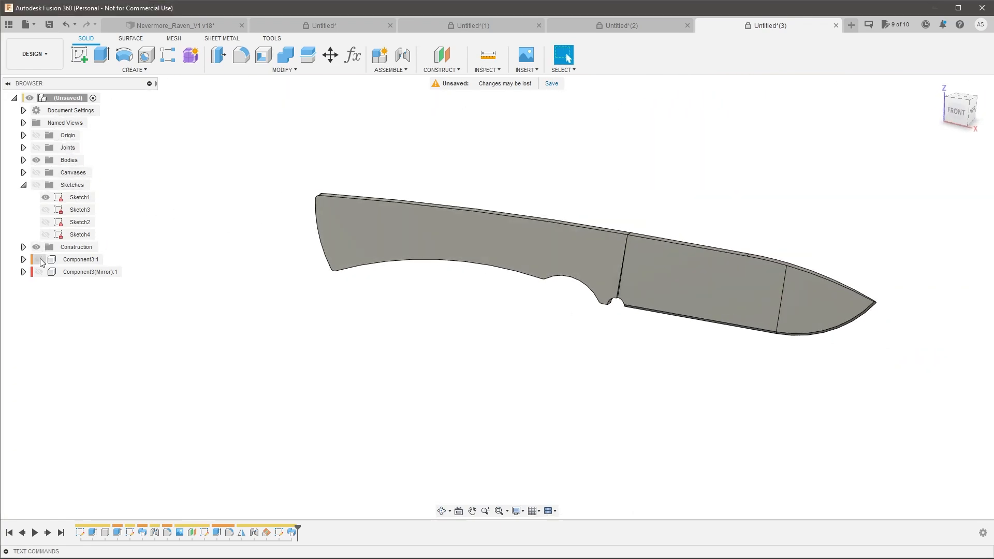
pyautogui.click(39, 272)
pyautogui.keyDown('shift'); pyautogui.moveTo(368, 366); pyautogui.dragTo(341, 337, button='middle'); pyautogui.keyUp('shift')
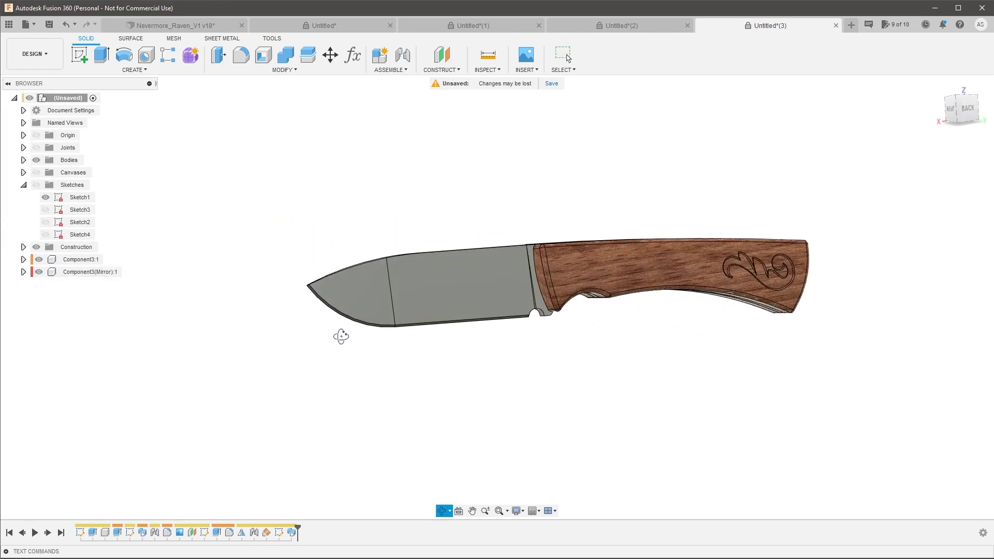
pyautogui.keyDown('shift'); pyautogui.moveTo(683, 306); pyautogui.dragTo(834, 310, button='middle'); pyautogui.keyUp('shift')
pyautogui.scroll(-3, 828, 334)
pyautogui.scroll(2, 701, 249)
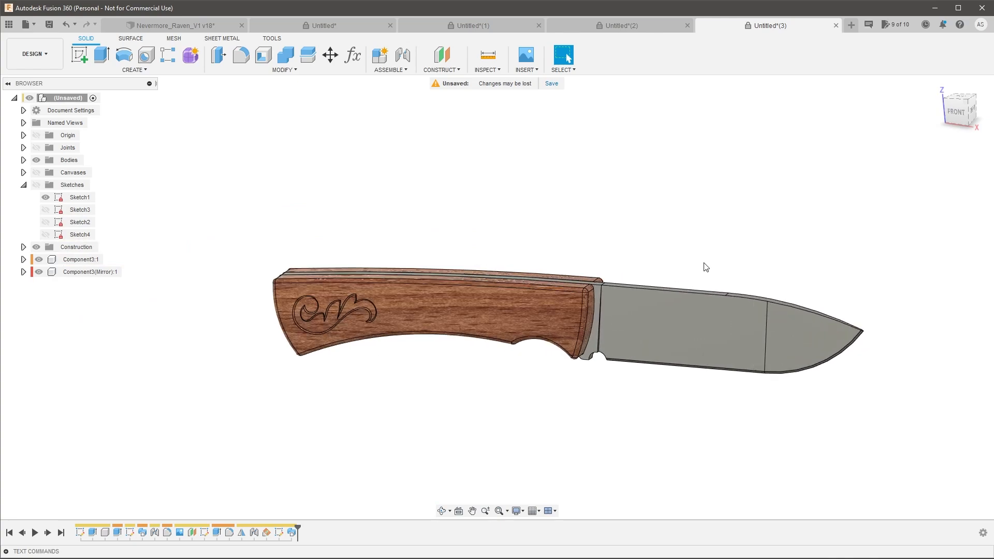
# Find the Coating - Black Oxide appearance in the library and apply it to the blade body.
pyautogui.press('a')
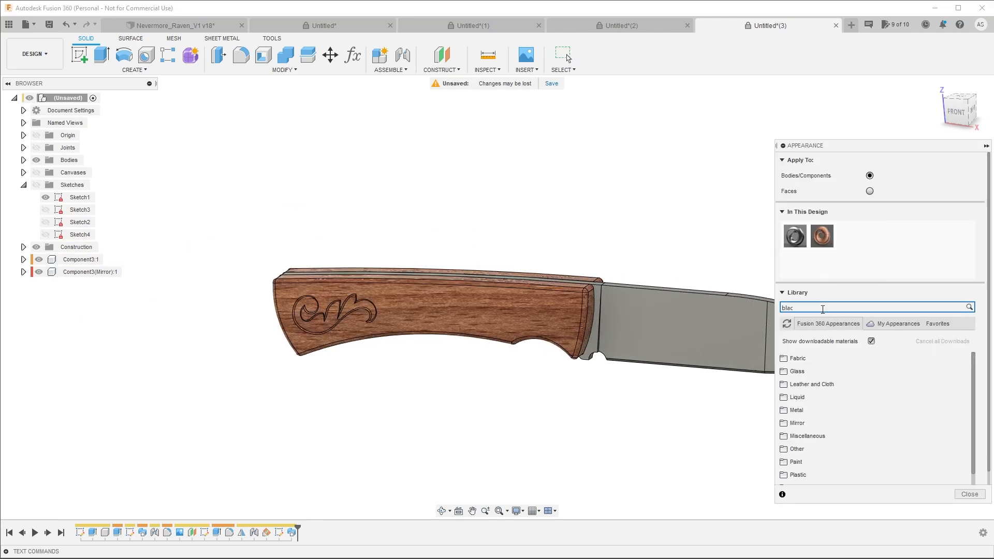
pyautogui.click(823, 309)
pyautogui.write('black oxide')
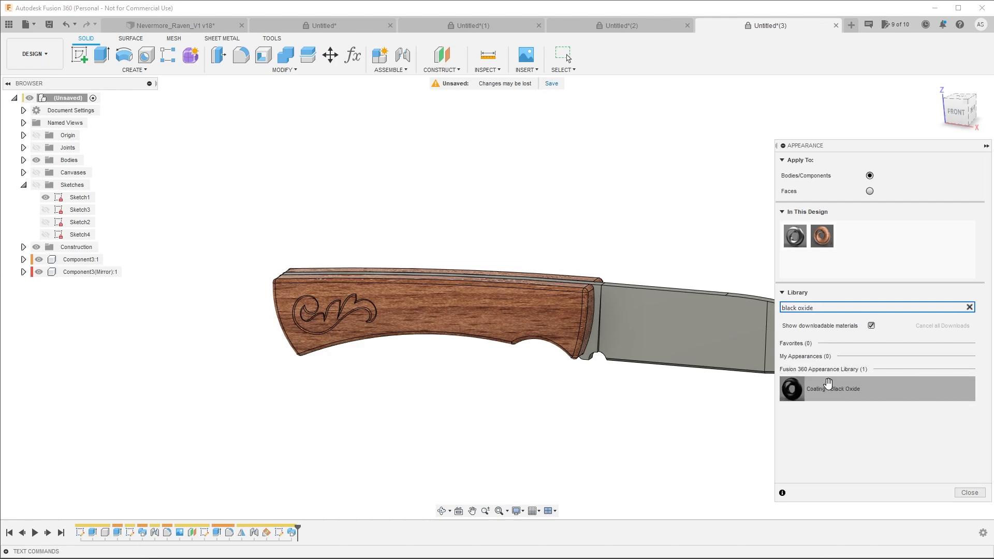
pyautogui.moveTo(808, 388); pyautogui.dragTo(760, 351)
pyautogui.moveTo(719, 324); pyautogui.dragTo(705, 321)
pyautogui.scroll(-4, 552, 304)
pyautogui.scroll(4, 724, 304)
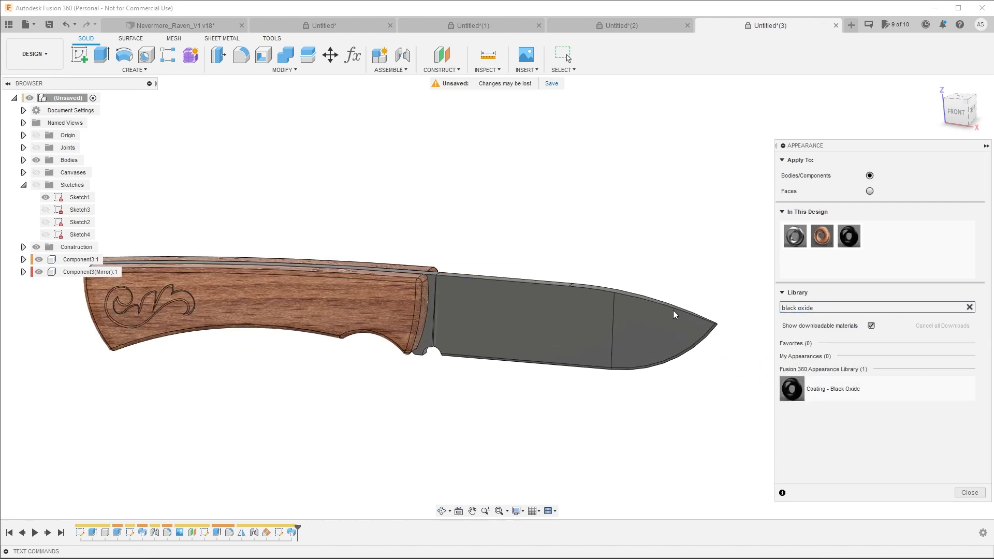
# Lighten the blade's Coating - Black Oxide appearance to RGB 89, 89, 89.
pyautogui.scroll(1, 657, 302)
pyautogui.rightClick(854, 234)
pyautogui.click(870, 244)
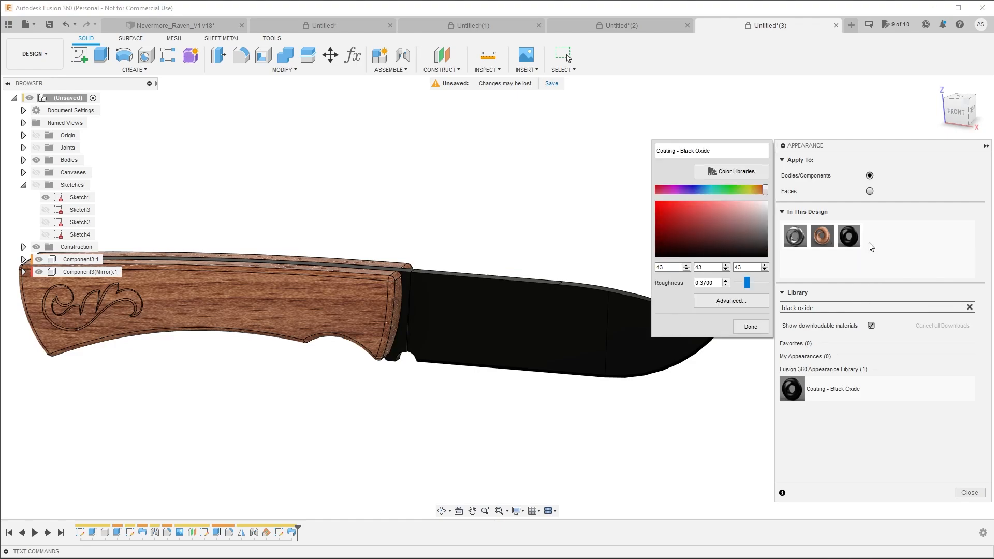
pyautogui.moveTo(772, 247); pyautogui.dragTo(772, 239)
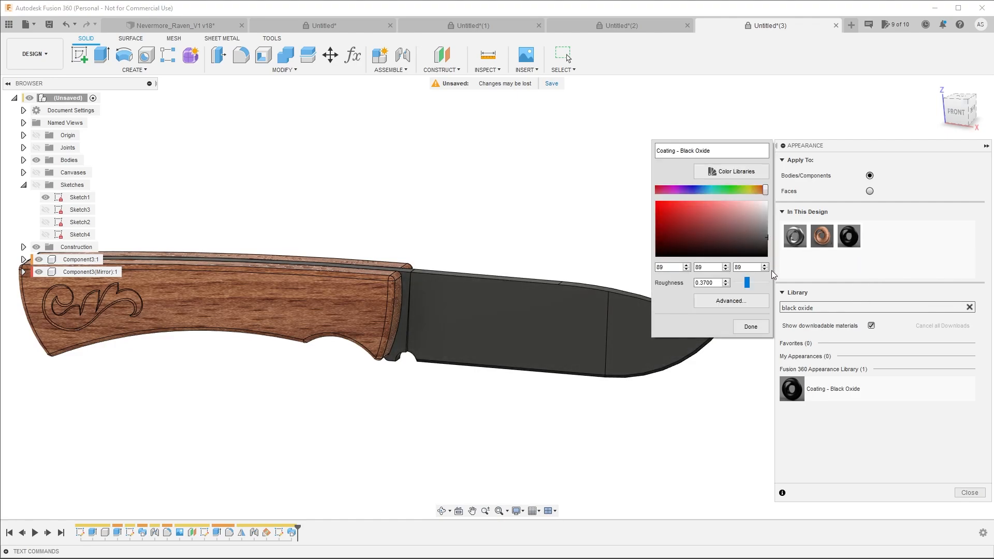
pyautogui.click(751, 327)
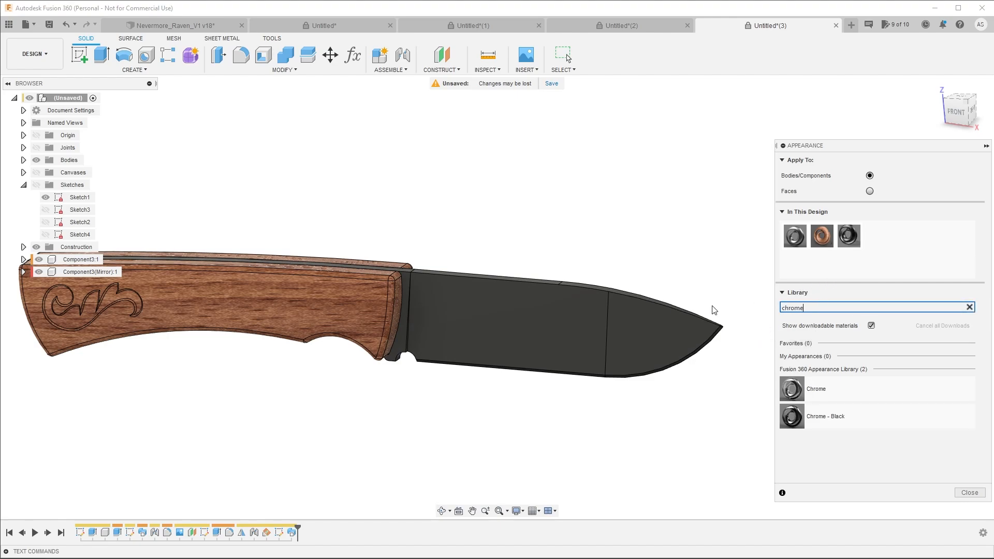
# Search the appearances for chrome, limit application to faces, and apply Chrome to the curved bevel face at the blade tip.
pyautogui.scroll(5, 597, 394)
pyautogui.keyDown('shift'); pyautogui.moveTo(653, 391); pyautogui.dragTo(644, 362, button='middle'); pyautogui.keyUp('shift')
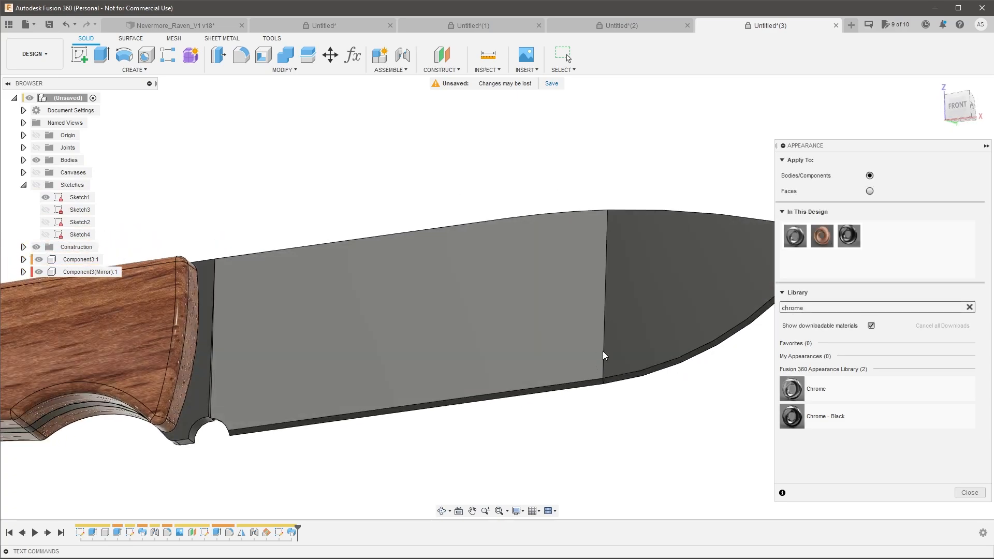
pyautogui.scroll(-3, 604, 355)
pyautogui.scroll(3, 745, 308)
pyautogui.scroll(3, 737, 292)
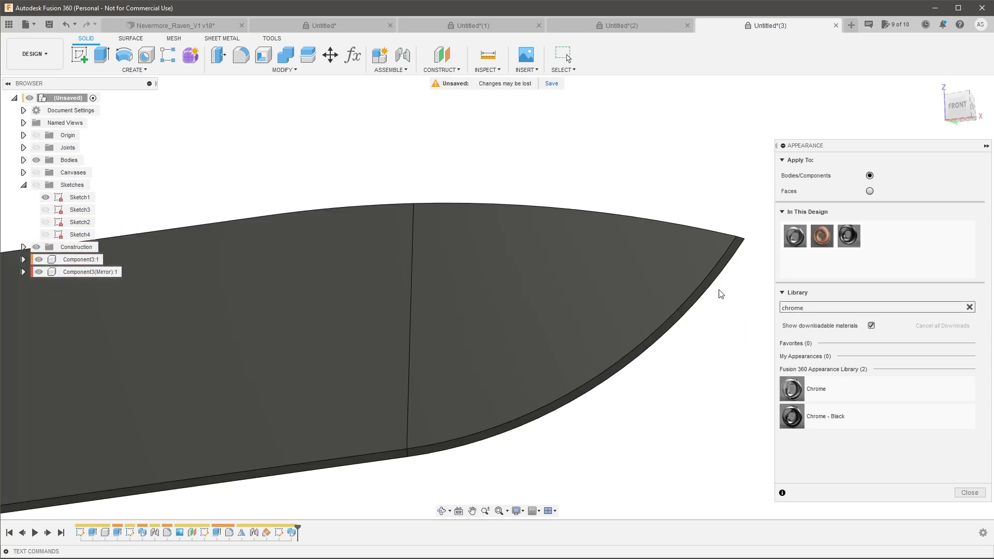
pyautogui.scroll(-3, 722, 292)
pyautogui.scroll(5, 735, 266)
pyautogui.scroll(-1, 737, 259)
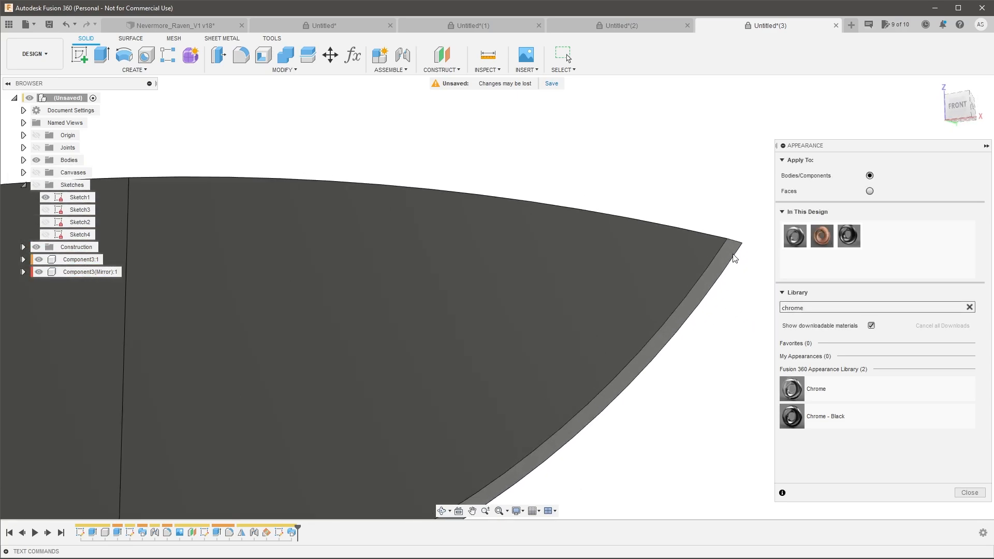
pyautogui.keyDown('shift'); pyautogui.moveTo(735, 259); pyautogui.dragTo(723, 326, button='middle'); pyautogui.keyUp('shift')
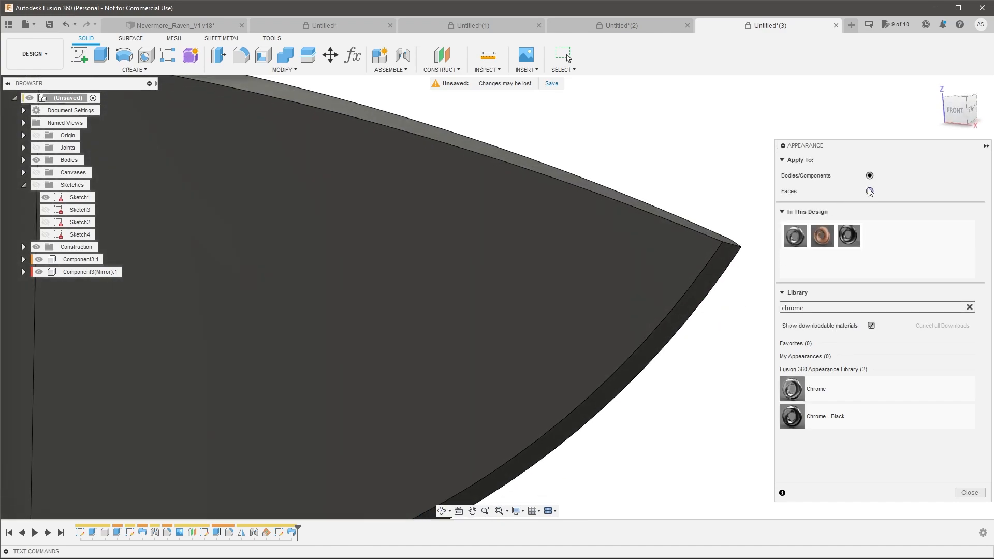
pyautogui.click(870, 191)
pyautogui.scroll(-2, 769, 266)
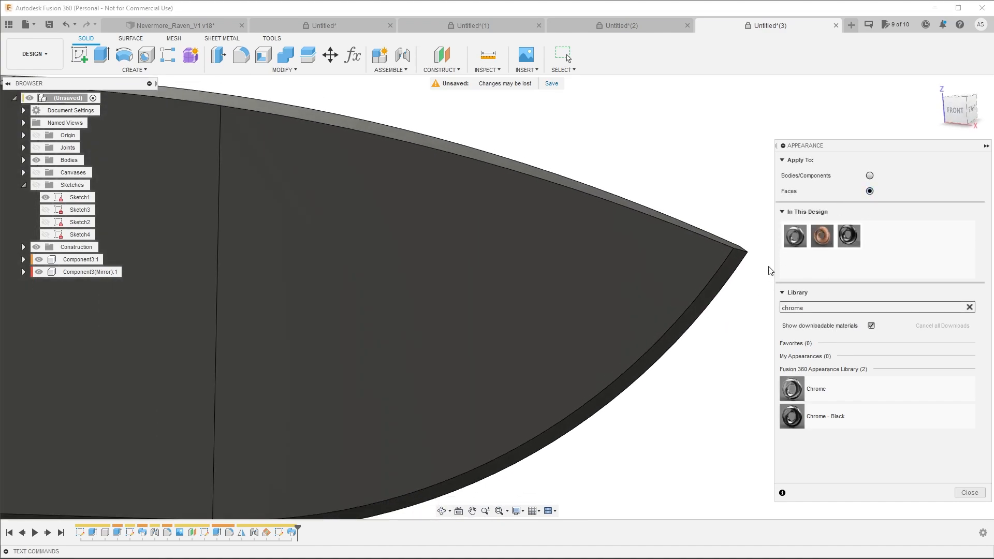
pyautogui.scroll(4, 740, 274)
pyautogui.moveTo(792, 389); pyautogui.dragTo(724, 283)
# Apply Chrome to the curved bevel face on the opposite side of the tip and finish the appearance changes.
pyautogui.keyDown('shift'); pyautogui.moveTo(734, 359); pyautogui.dragTo(685, 366, button='middle'); pyautogui.keyUp('shift')
pyautogui.moveTo(792, 389); pyautogui.dragTo(696, 311)
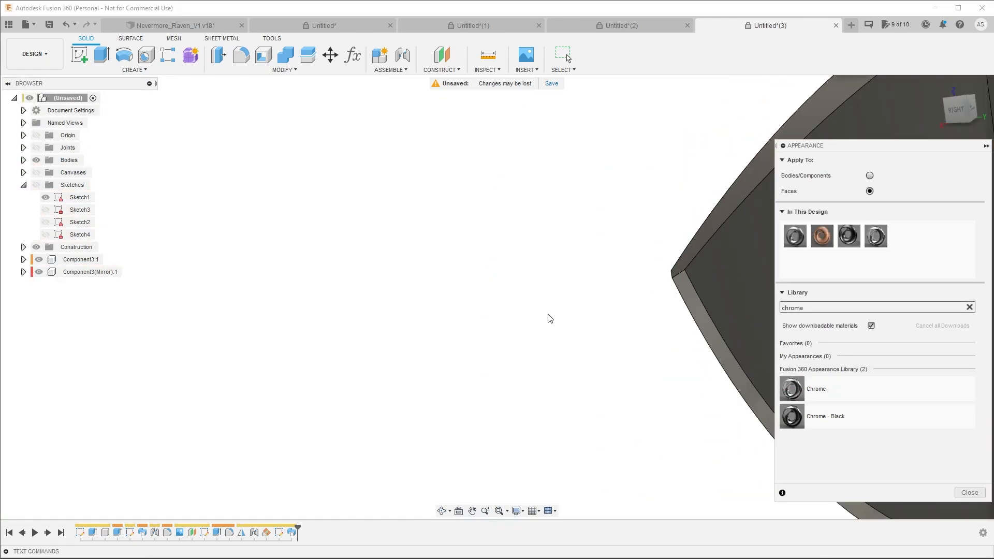
pyautogui.scroll(-4, 584, 329)
pyautogui.keyDown('shift'); pyautogui.moveTo(610, 335); pyautogui.dragTo(576, 367, button='middle'); pyautogui.keyUp('shift')
pyautogui.scroll(-5, 600, 344)
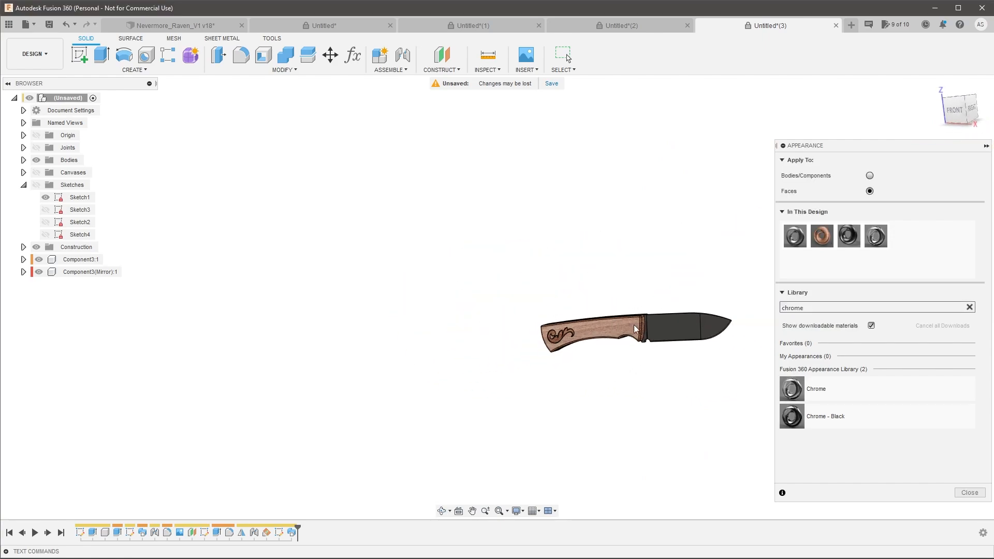
pyautogui.scroll(5, 690, 335)
pyautogui.keyDown('shift'); pyautogui.moveTo(701, 383); pyautogui.dragTo(705, 410, button='middle'); pyautogui.keyUp('shift')
pyautogui.click(957, 496)
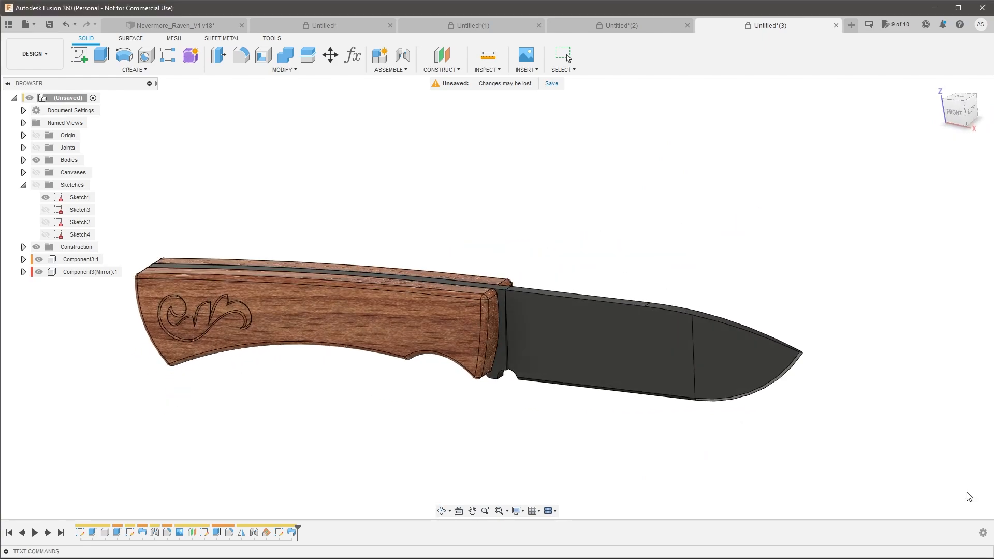
# Switch to the Render workspace and frame the whole knife.
pyautogui.scroll(-2, 465, 335)
pyautogui.click(40, 55)
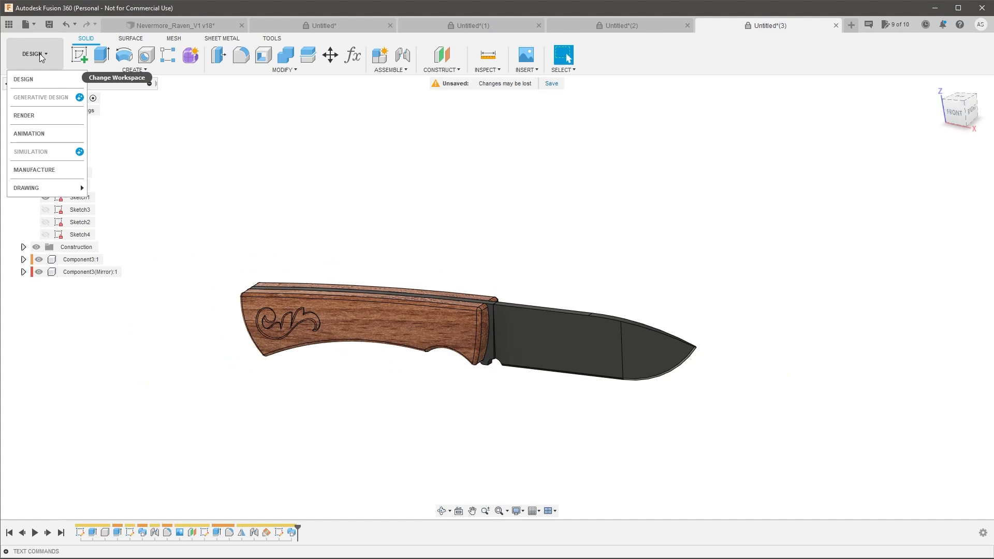
pyautogui.click(33, 116)
pyautogui.scroll(2, 461, 324)
pyautogui.moveTo(461, 324)
pyautogui.keyDown('shift'); pyautogui.mouseDown(button='middle')
pyautogui.moveTo(471, 313)
pyautogui.moveTo(455, 325)
pyautogui.mouseUp(button='middle'); pyautogui.keyUp('shift')
pyautogui.scroll(2, 455, 324)
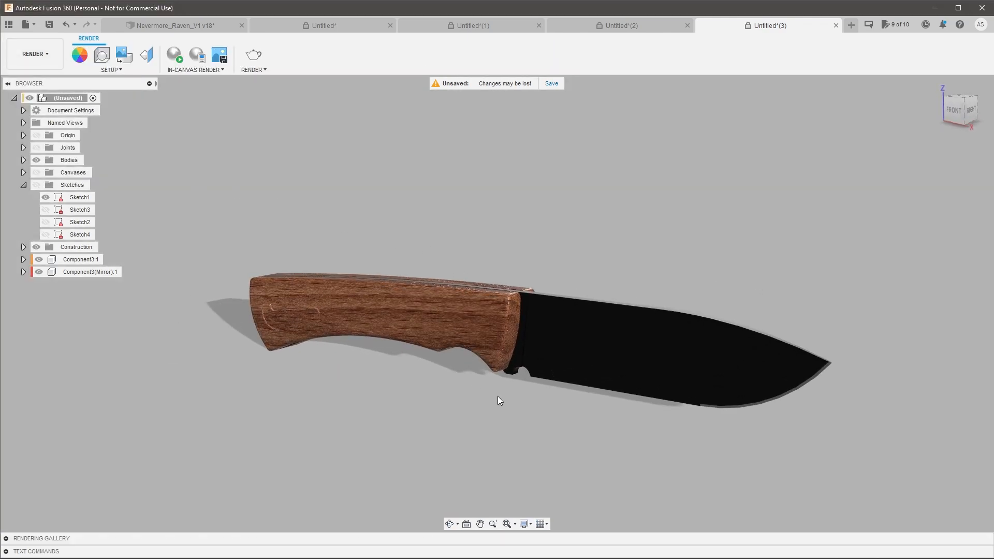
# Rotate the scene environment to 6.3 degrees and close the scene settings.
pyautogui.click(102, 54)
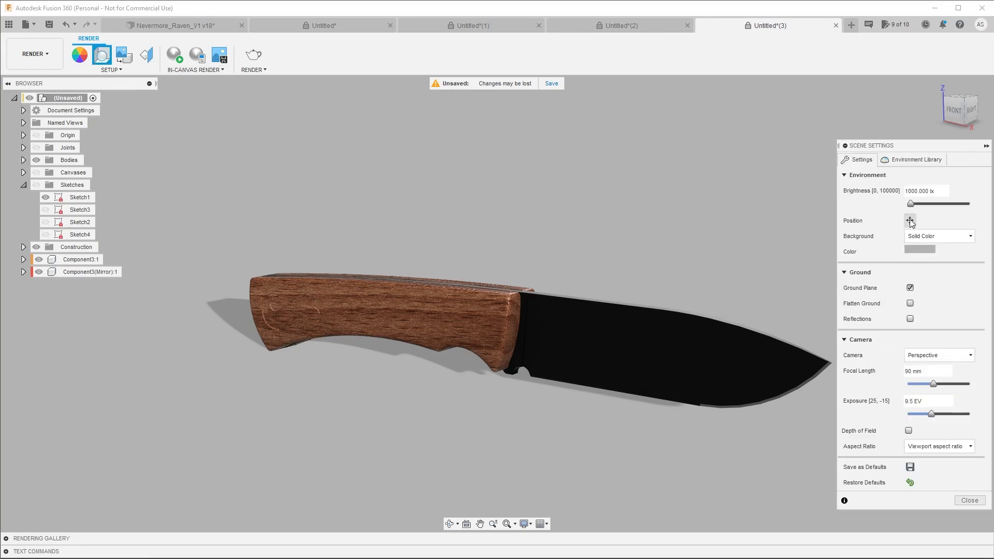
pyautogui.click(910, 221)
pyautogui.moveTo(703, 429); pyautogui.dragTo(728, 430)
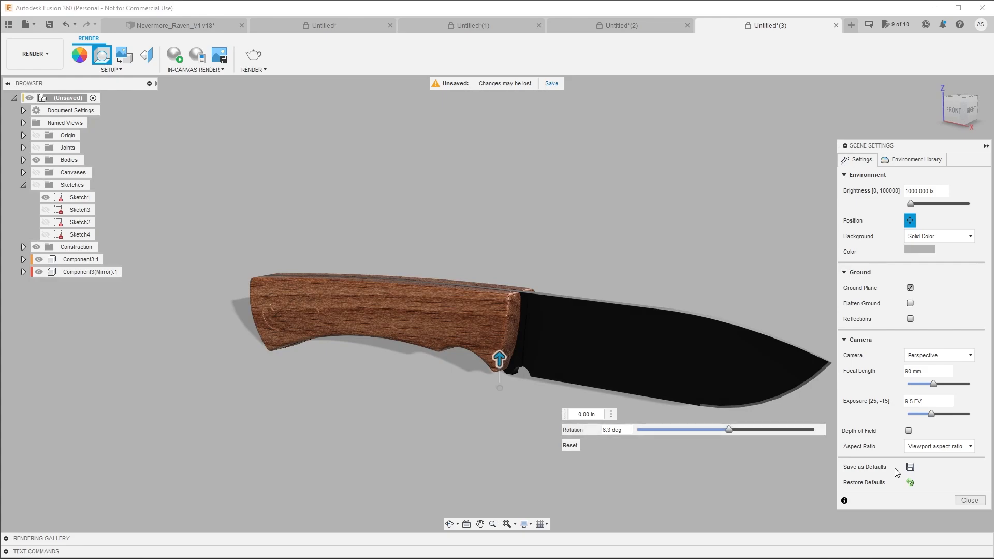
pyautogui.click(969, 500)
# Redefine the current front view as Top so the knife lies flat on the ground, and frame it at an angle.
pyautogui.click(956, 115)
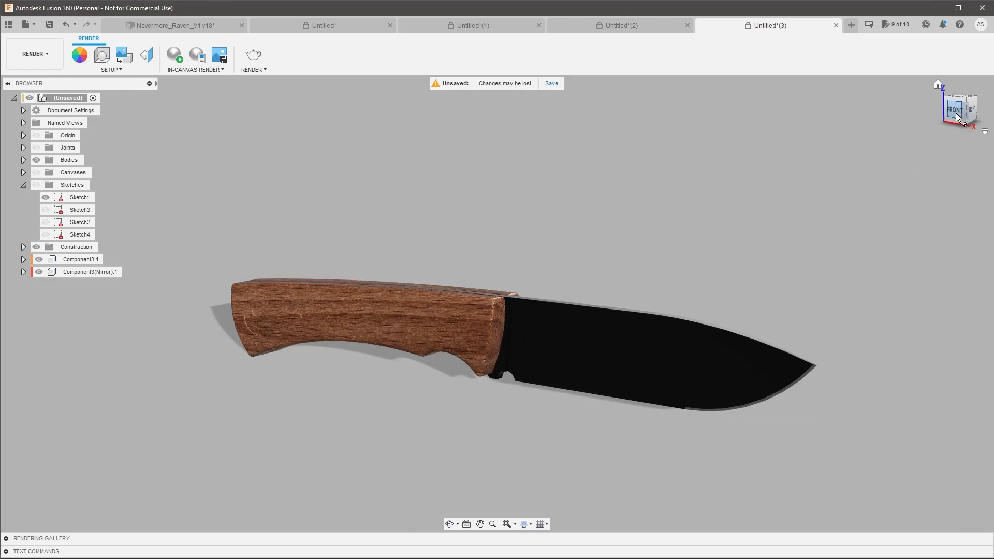
pyautogui.rightClick(955, 113)
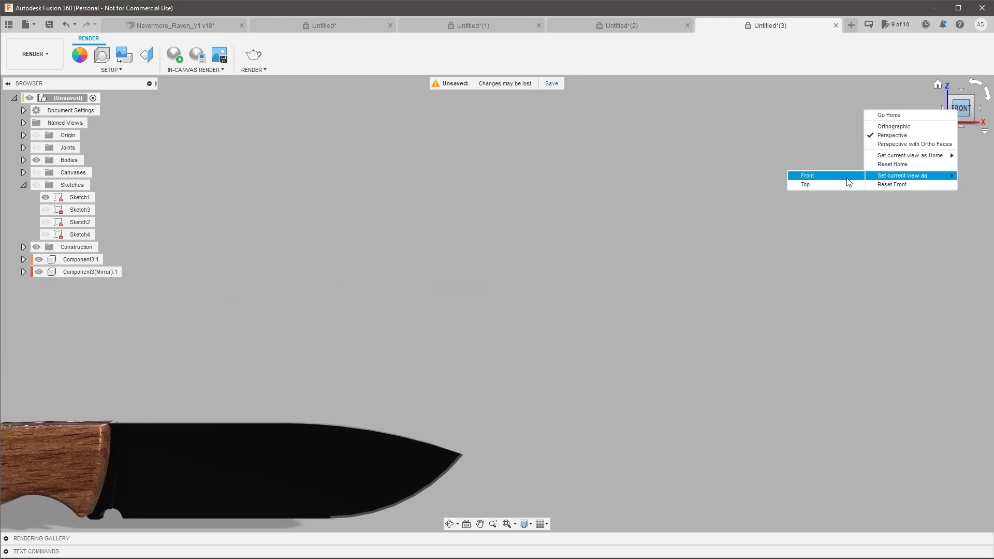
pyautogui.click(838, 183)
pyautogui.keyDown('shift'); pyautogui.moveTo(693, 318); pyautogui.dragTo(567, 357, button='middle'); pyautogui.keyUp('shift')
pyautogui.scroll(-3, 567, 356)
pyautogui.scroll(3, 483, 418)
pyautogui.scroll(3, 528, 316)
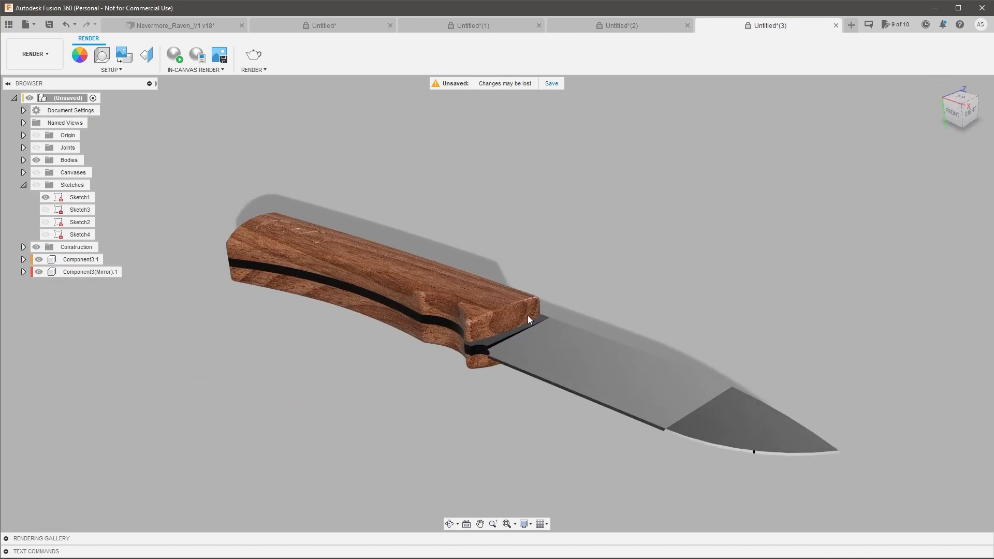
# Rotate the scene environment to -53.4 degrees to change the lighting and shadows on the knife.
pyautogui.click(102, 55)
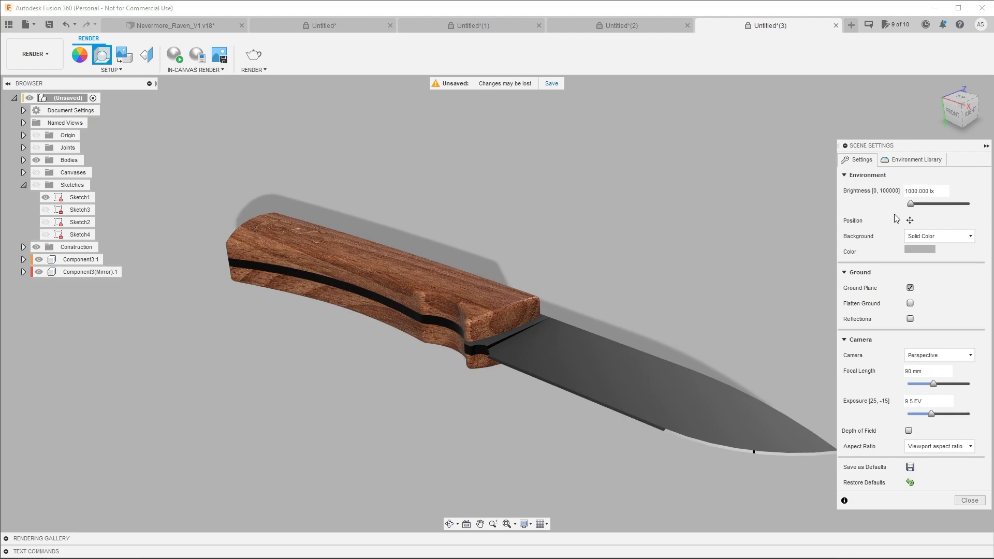
pyautogui.click(910, 219)
pyautogui.moveTo(709, 401)
pyautogui.mouseDown()
pyautogui.moveTo(612, 398)
pyautogui.moveTo(701, 390)
pyautogui.moveTo(768, 415)
pyautogui.moveTo(779, 434)
pyautogui.moveTo(763, 418)
pyautogui.moveTo(701, 407)
pyautogui.moveTo(709, 408)
pyautogui.moveTo(618, 418)
pyautogui.moveTo(726, 412)
pyautogui.moveTo(683, 414)
pyautogui.mouseUp()
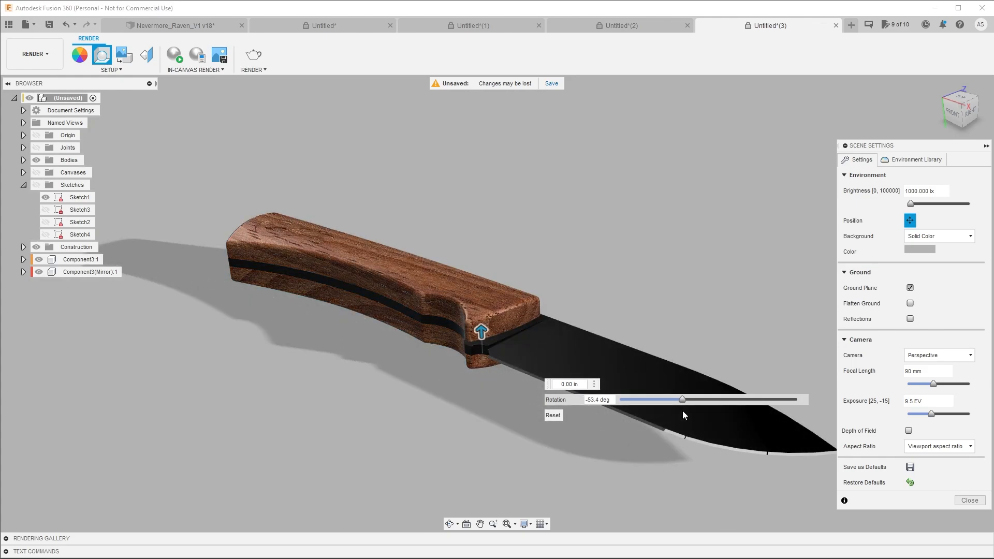
pyautogui.scroll(-2, 580, 345)
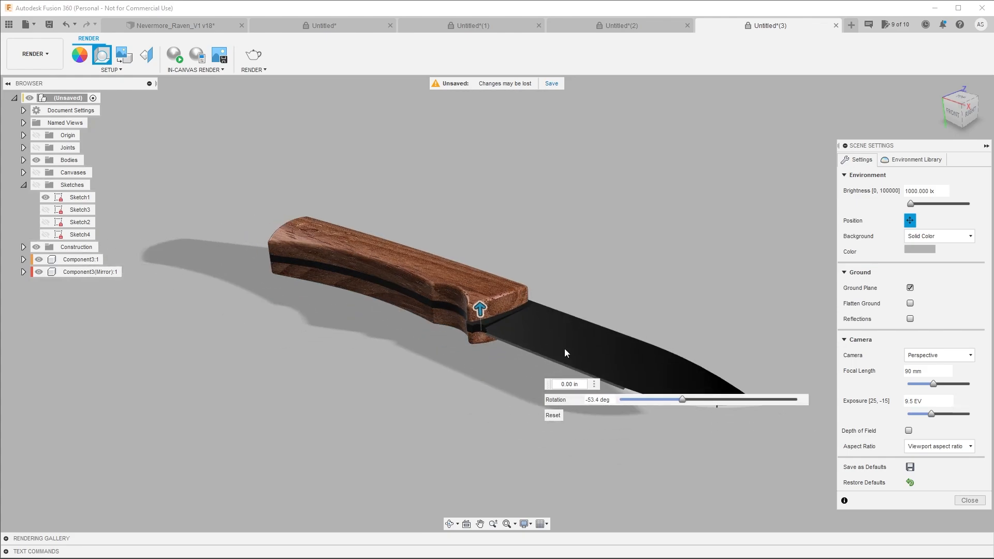
pyautogui.scroll(3, 564, 346)
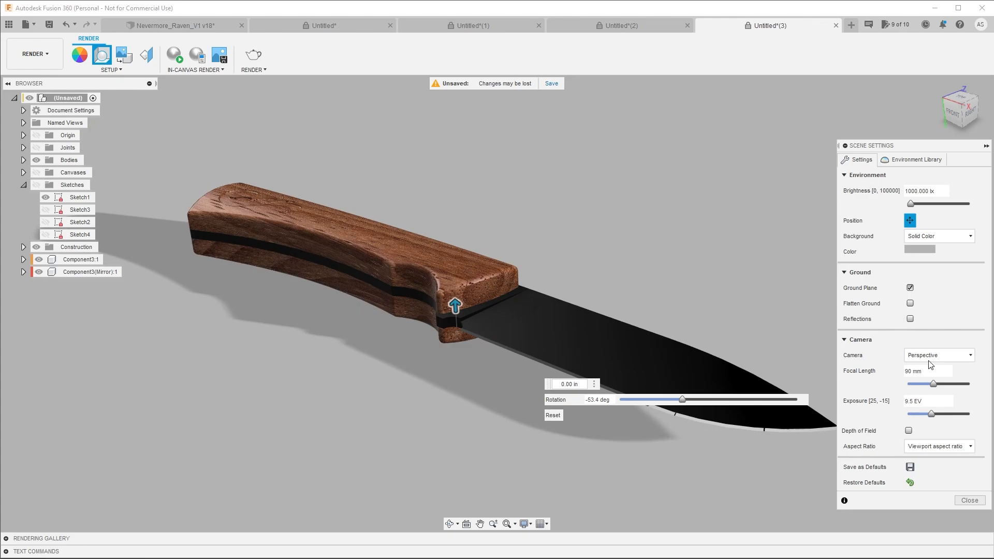
pyautogui.click(910, 221)
# Set the solid background colour to a dark teal, RGB 47, 62, 63, and close the scene settings.
pyautogui.click(918, 248)
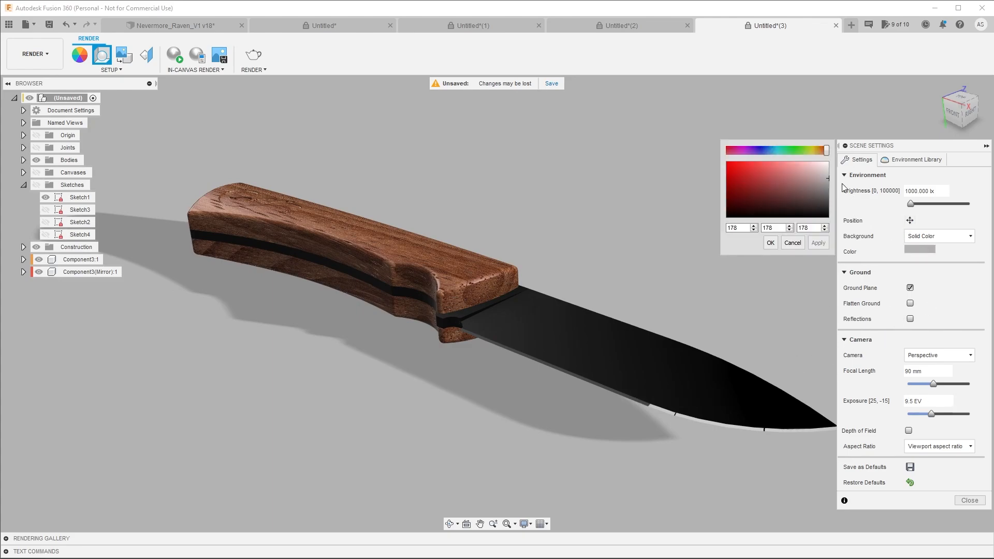
pyautogui.click(821, 150)
pyautogui.moveTo(820, 150); pyautogui.dragTo(781, 152)
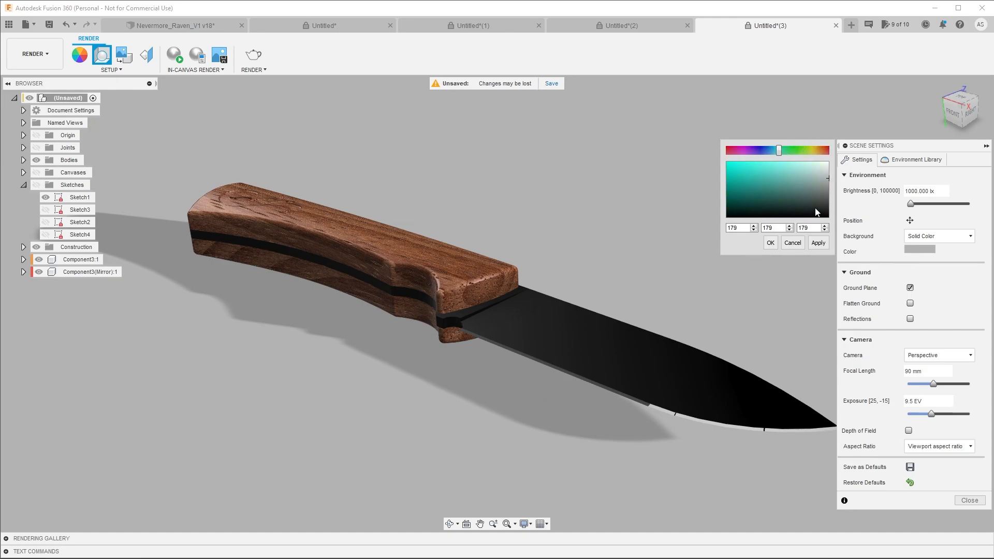
pyautogui.click(815, 208)
pyautogui.click(818, 243)
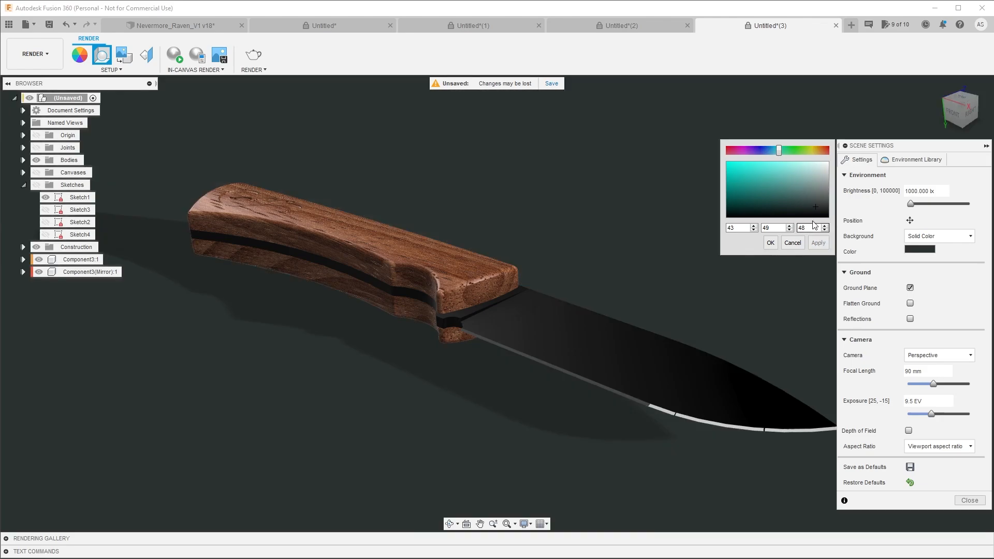
pyautogui.click(811, 206)
pyautogui.click(804, 204)
pyautogui.moveTo(779, 150); pyautogui.dragTo(776, 150)
pyautogui.click(815, 244)
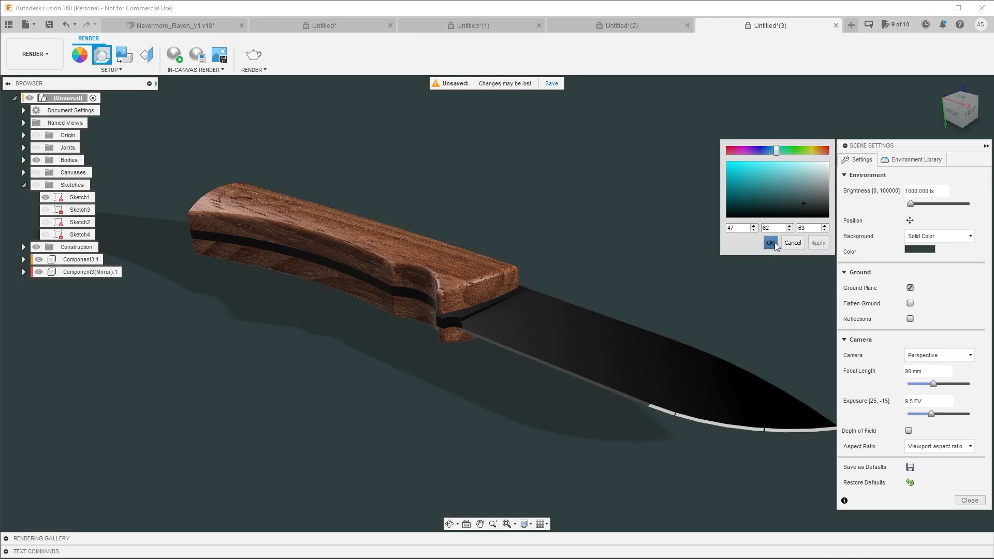
pyautogui.click(773, 242)
pyautogui.click(967, 500)
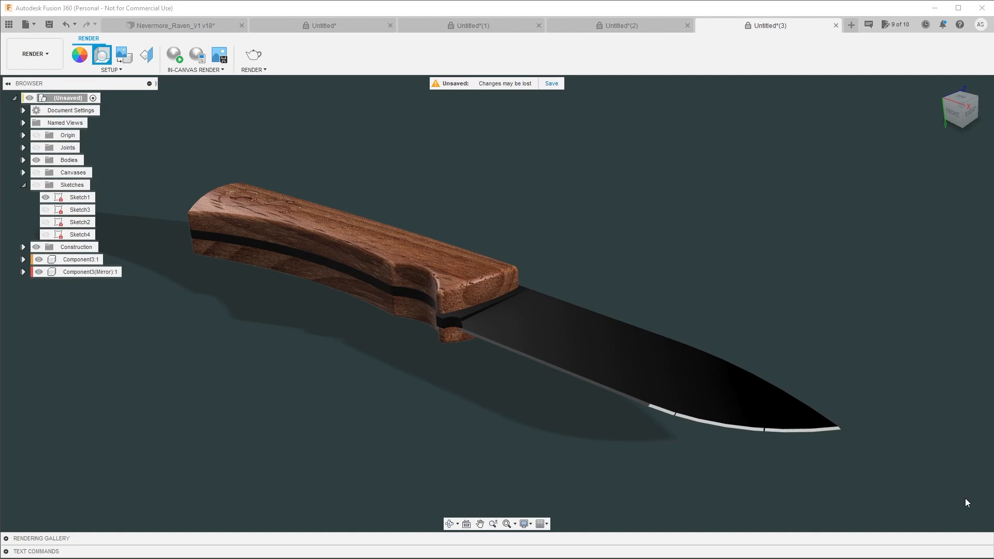
# Start an in-canvas render of the knife and reorient the view towards the handle's butt end.
pyautogui.click(178, 56)
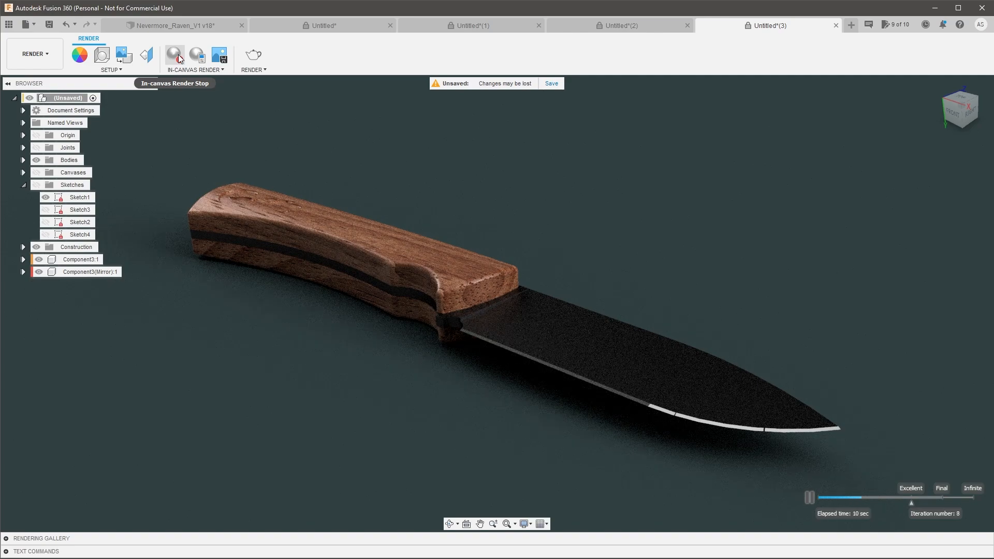
pyautogui.scroll(-2, 344, 198)
pyautogui.scroll(3, 237, 181)
pyautogui.scroll(2, 237, 183)
pyautogui.keyDown('shift'); pyautogui.moveTo(237, 182); pyautogui.dragTo(224, 137, button='middle'); pyautogui.keyUp('shift')
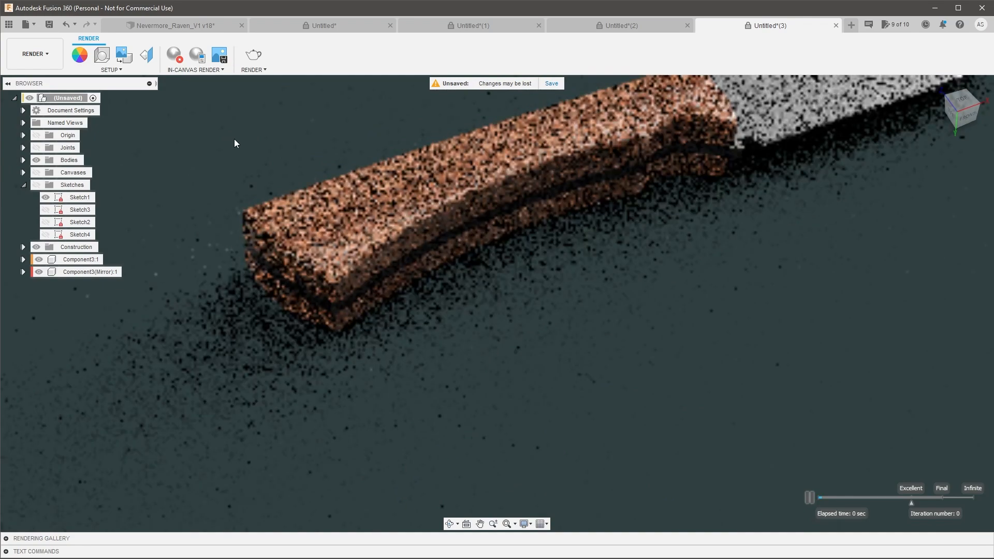